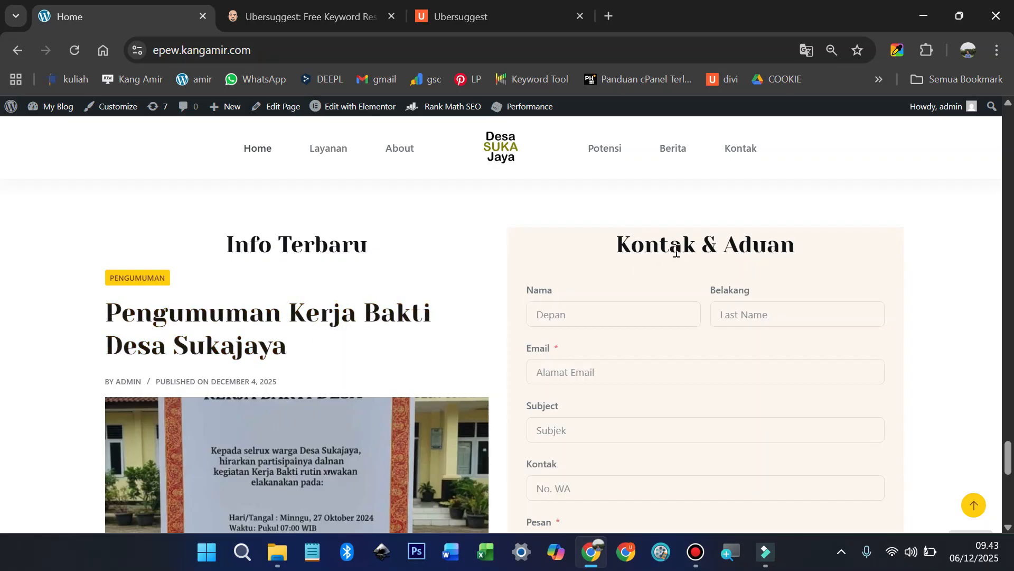
Step: Test the home page's back-to-top arrow and the Lihat Layanan and Lihat Potensi jump links
scroll(707, 246, down, 10)
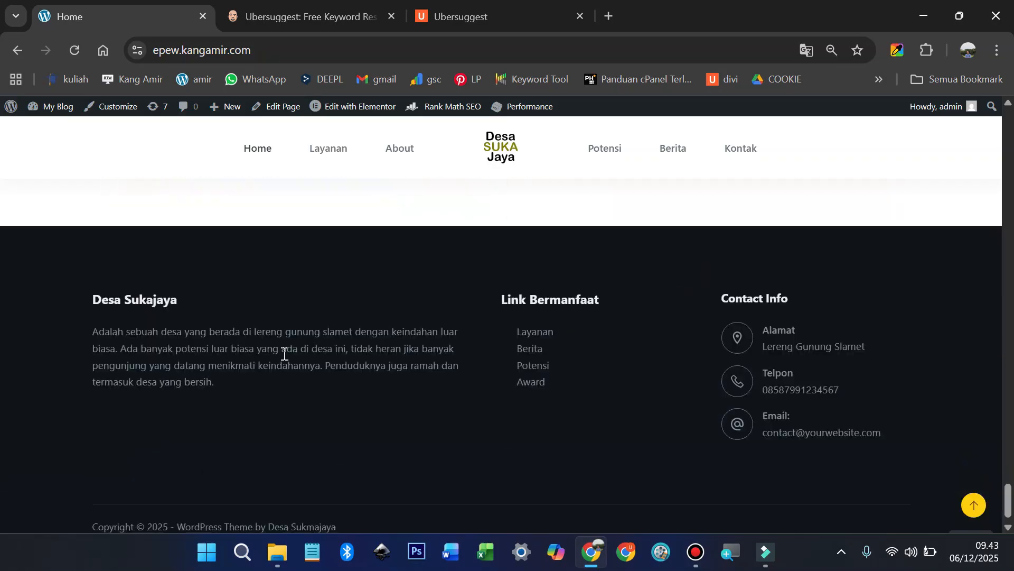
click(978, 508)
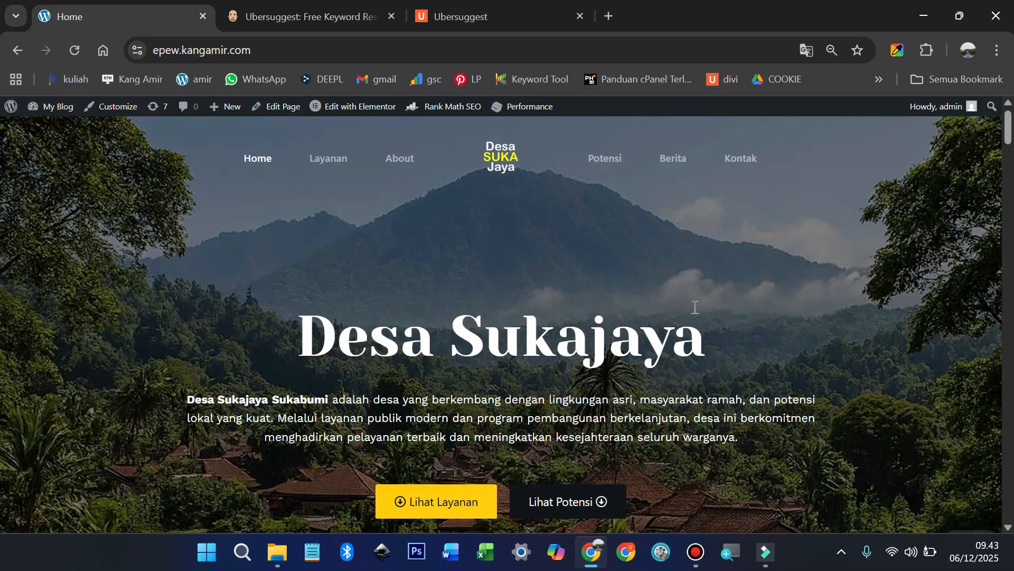
click(440, 499)
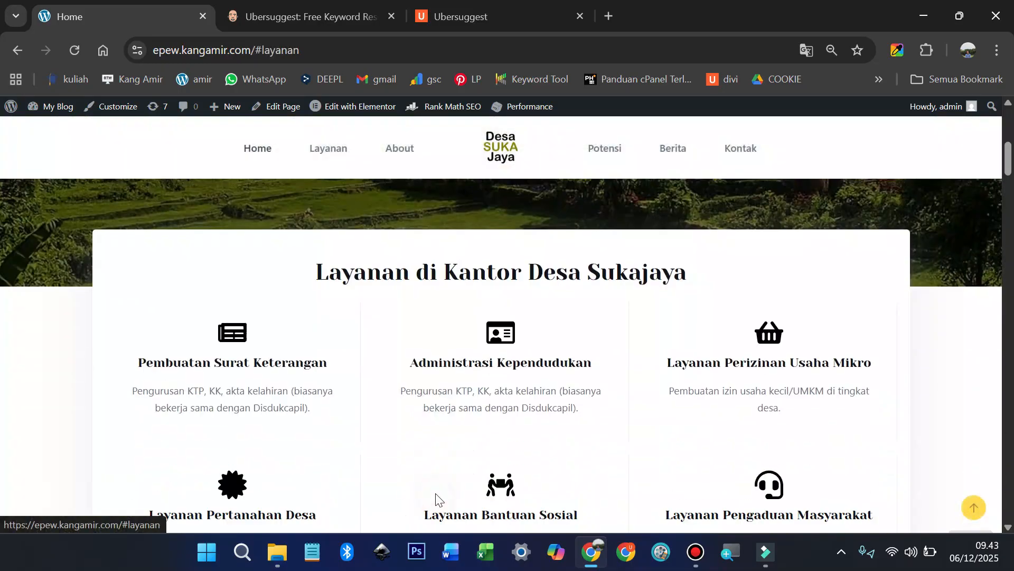
scroll(462, 433, up, 8)
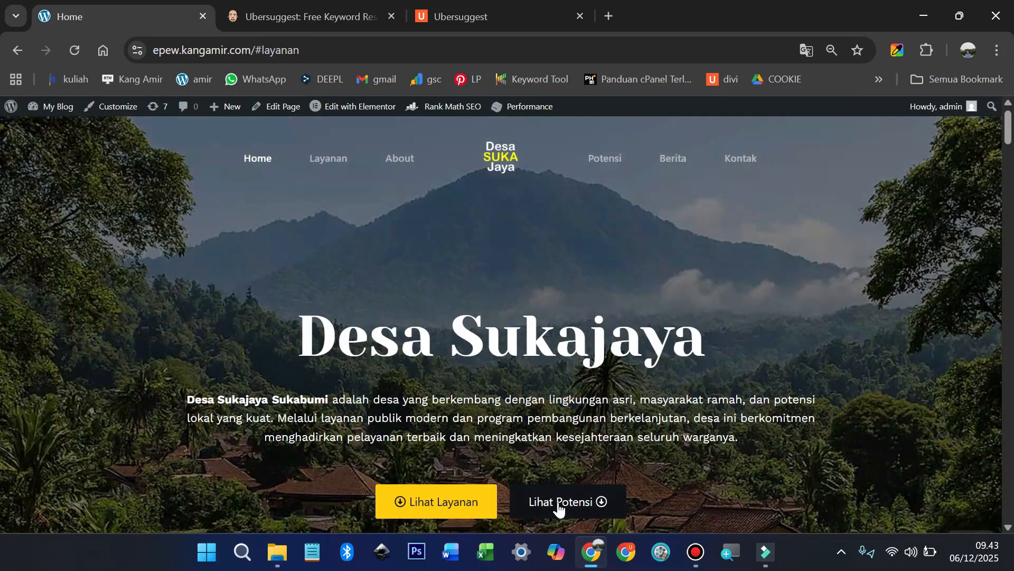
click(560, 506)
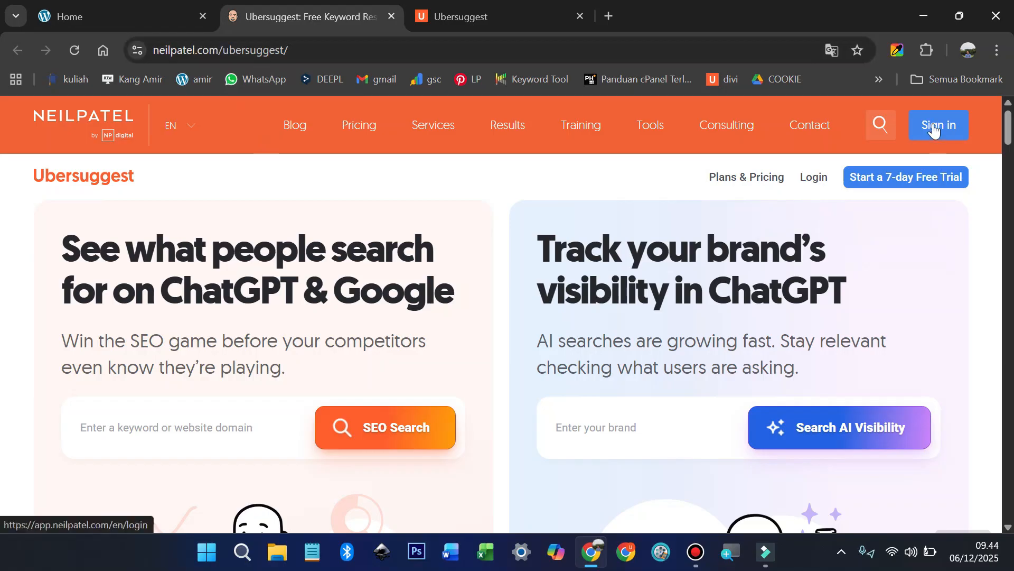
Step: Switch to the Ubersuggest dashboard and open the Keyword Ideas tool
click(482, 16)
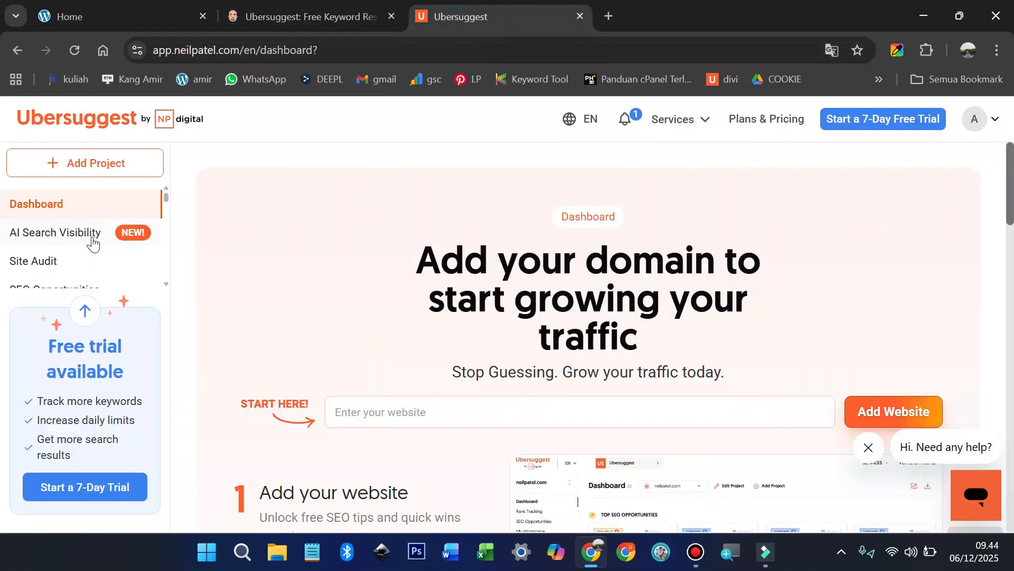
scroll(92, 243, down, 2)
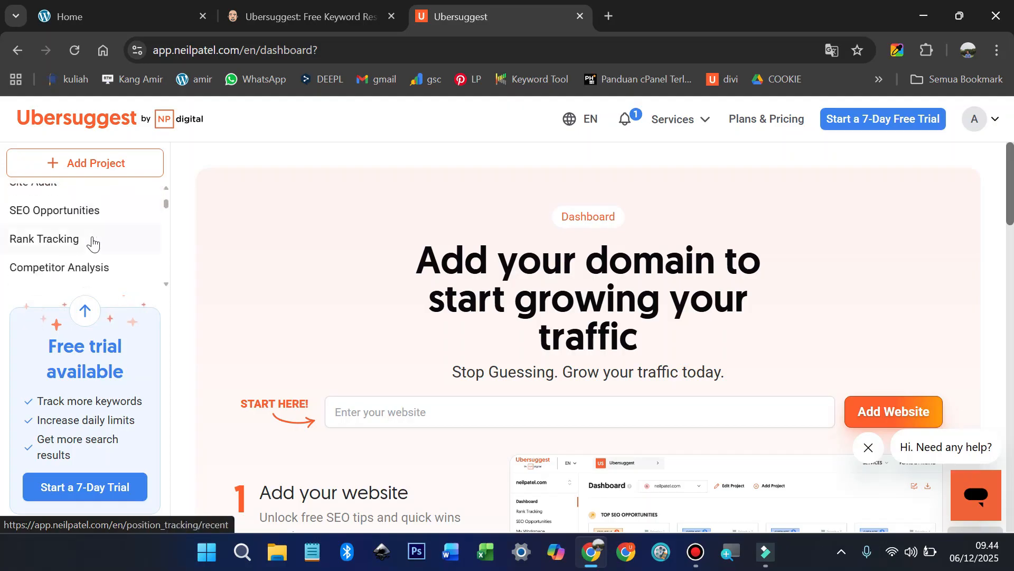
scroll(63, 241, down, 3)
scroll(58, 235, down, 2)
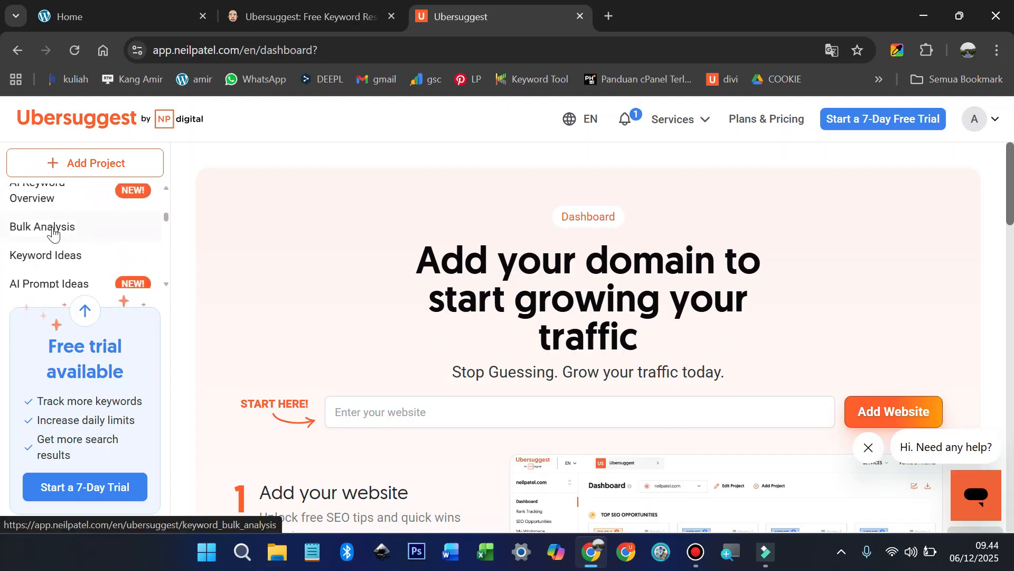
click(59, 258)
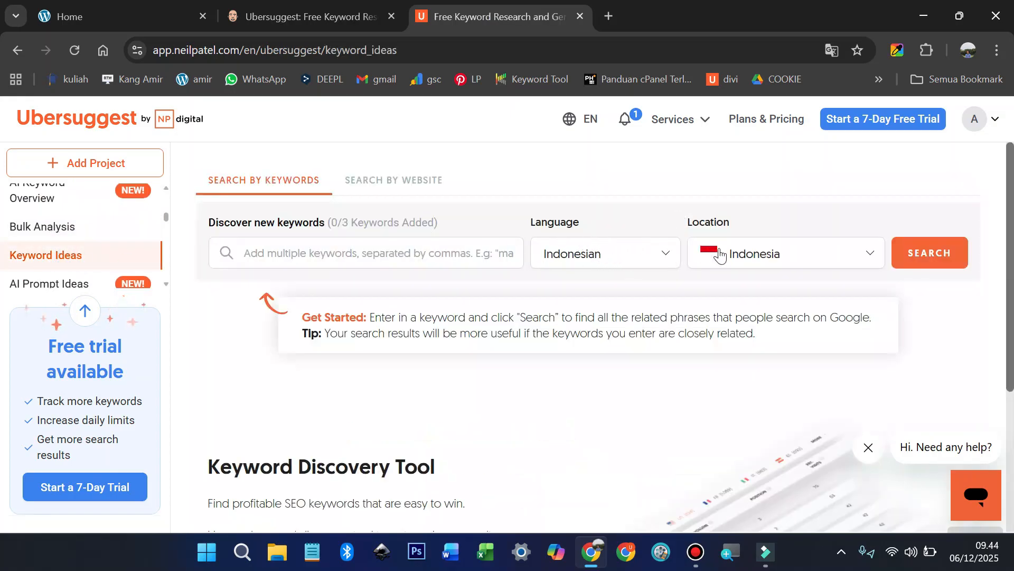
Step: Load keyword ideas for 'desa sukajaya' from recent searches and show the Related list
click(332, 255)
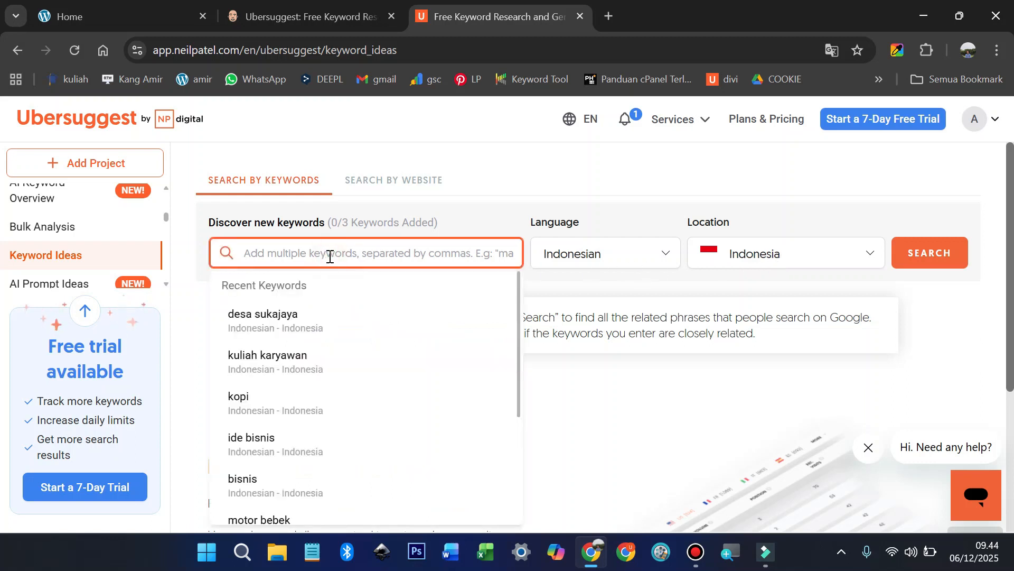
click(319, 321)
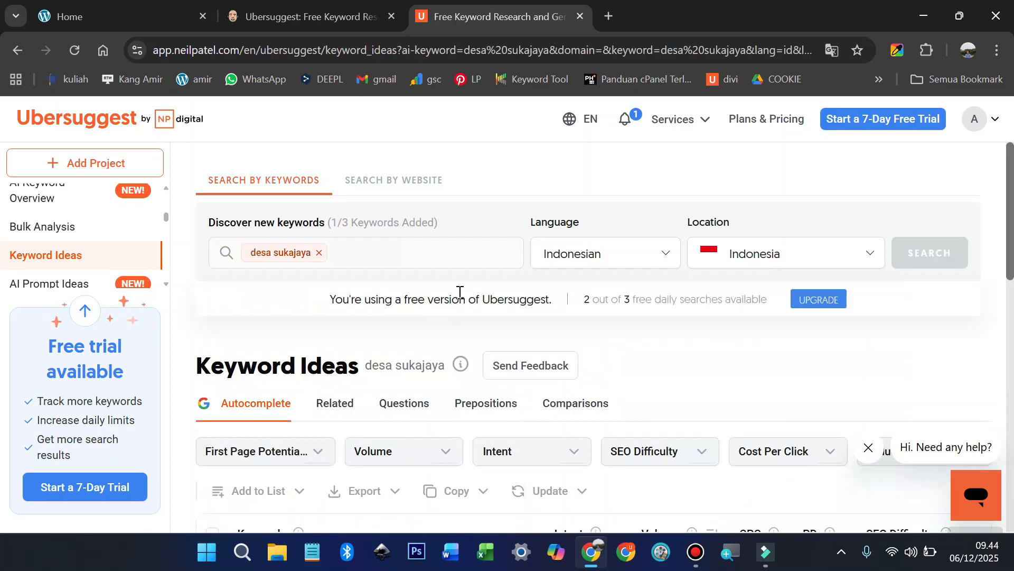
scroll(466, 290, down, 3)
scroll(529, 274, up, 2)
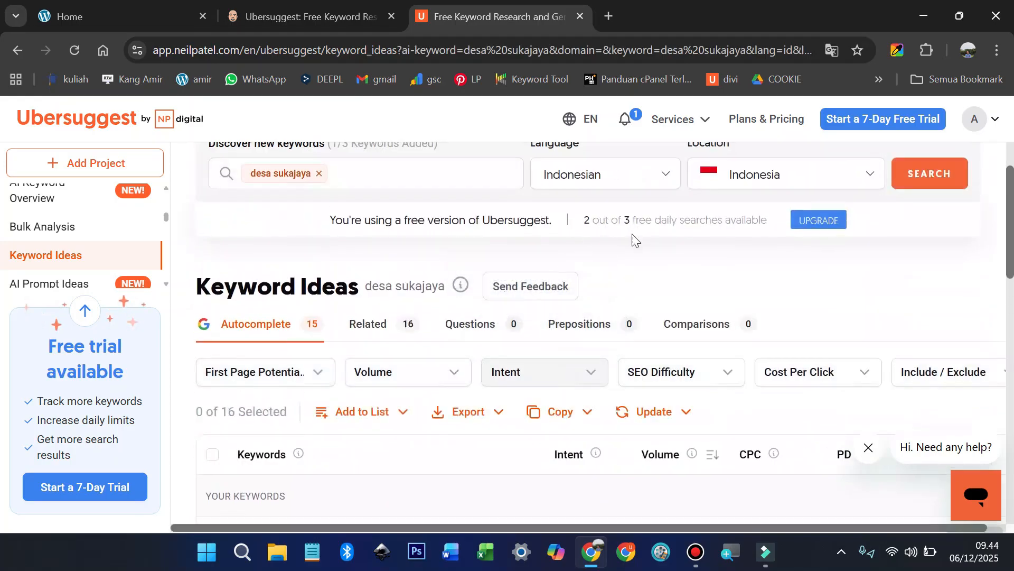
scroll(265, 339, down, 2)
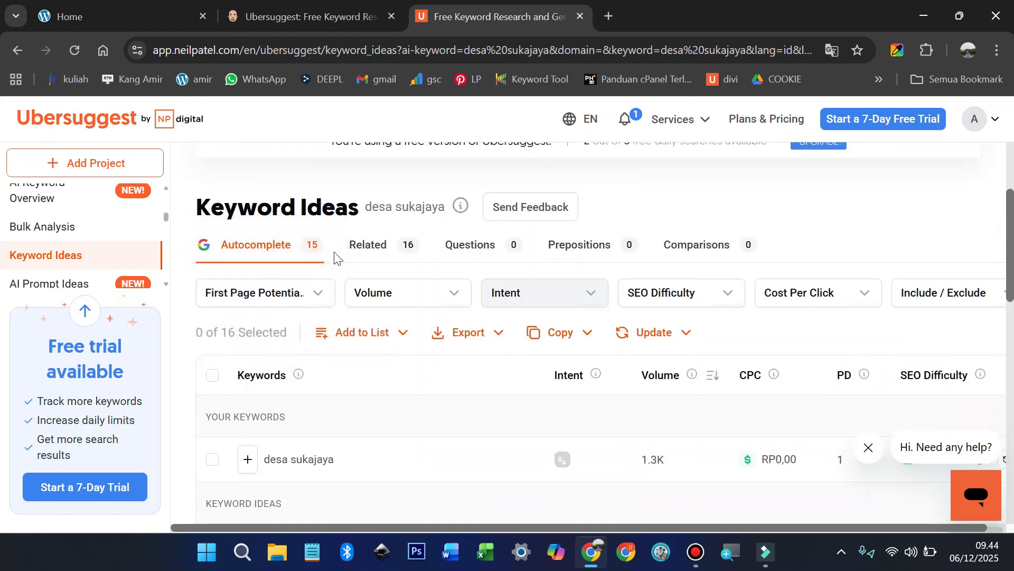
click(379, 244)
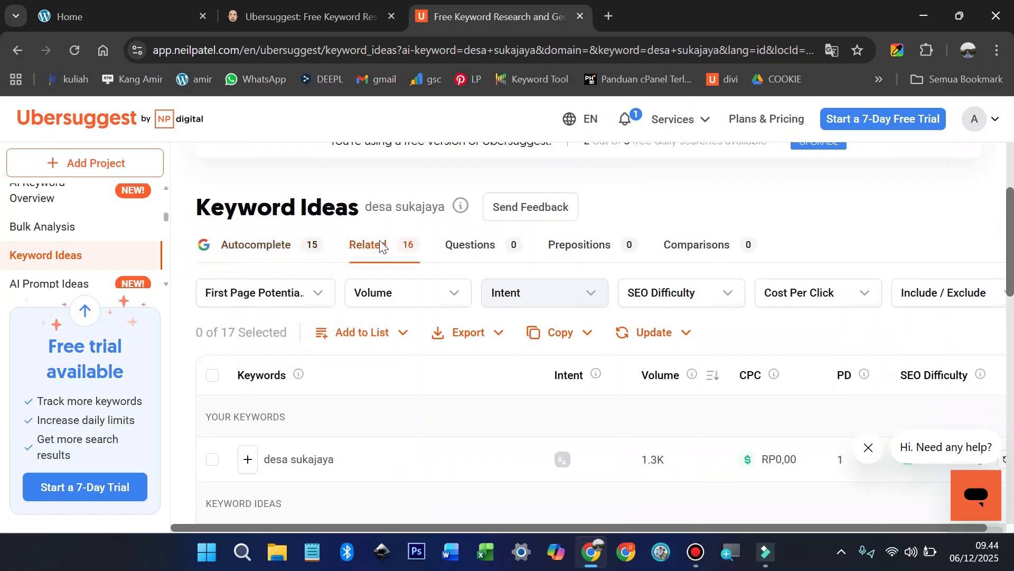
scroll(387, 250, down, 5)
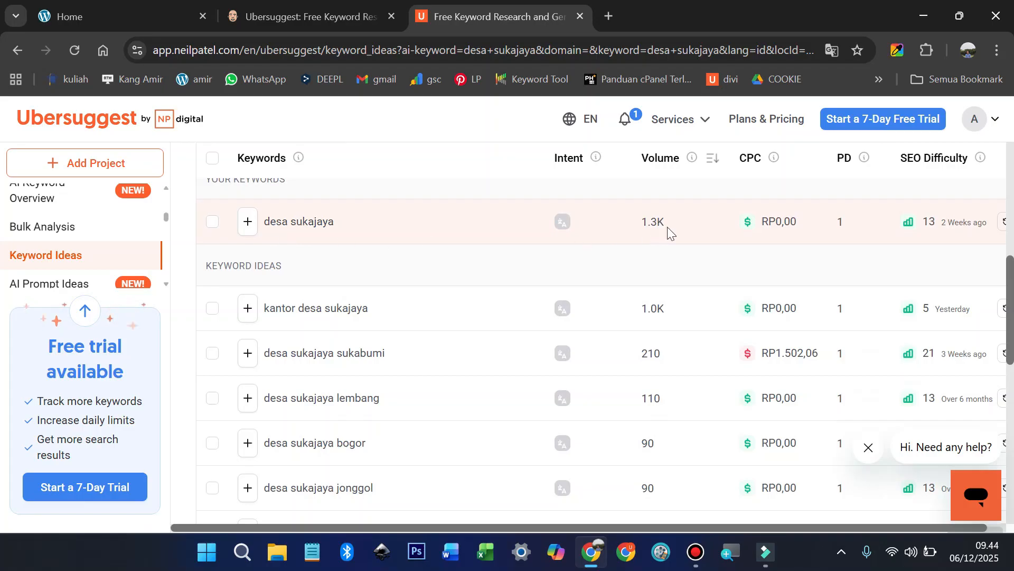
mouse_move(960, 224)
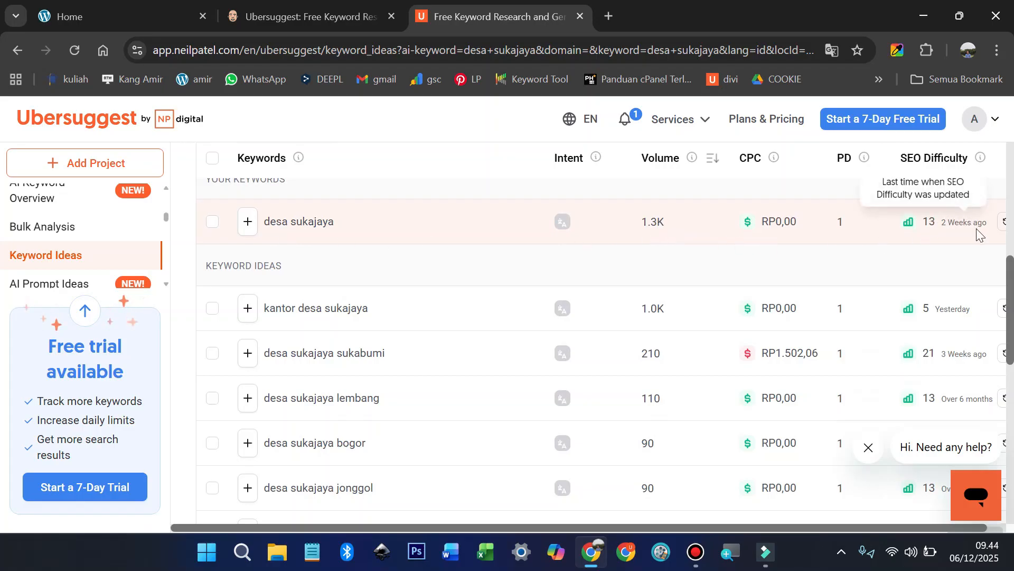
scroll(777, 236, up, 3)
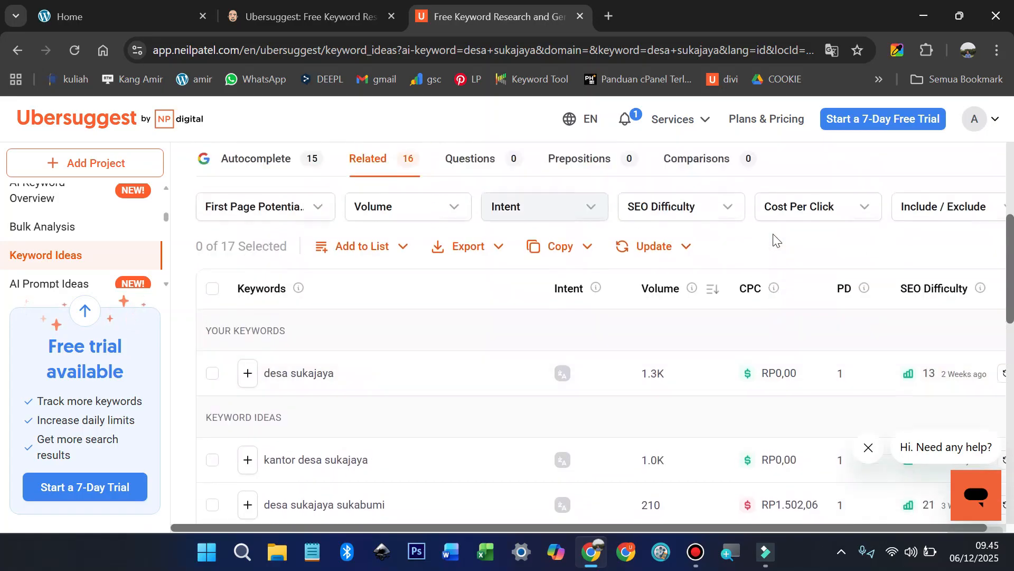
Step: Filter the related keywords to Easy SEO difficulty, 0–35
click(724, 215)
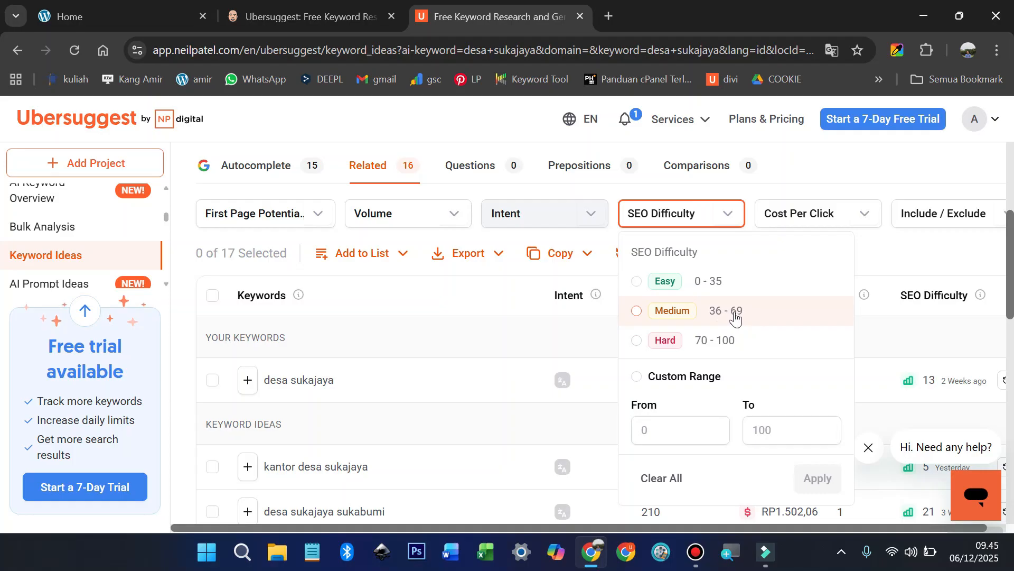
click(648, 281)
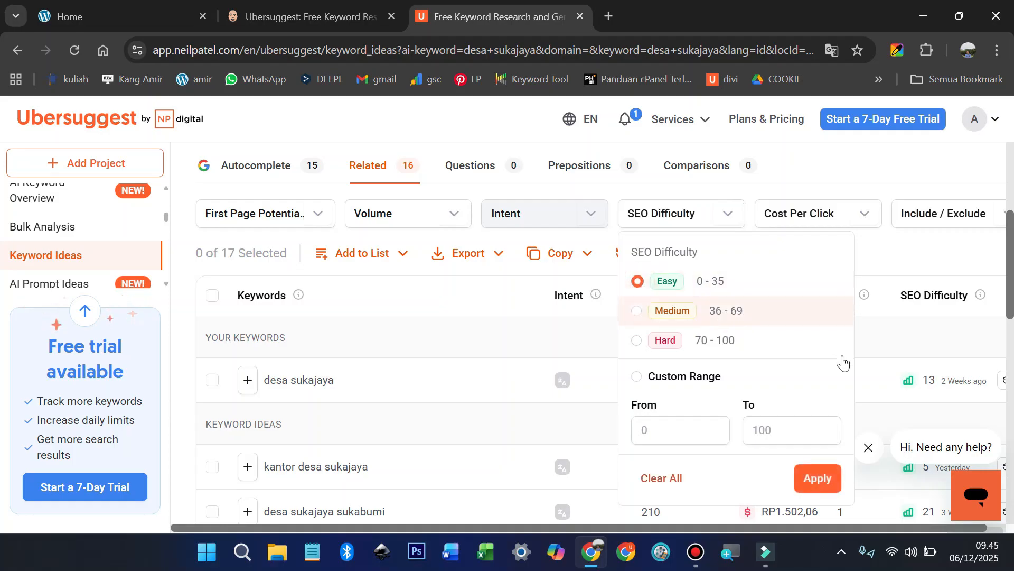
click(818, 478)
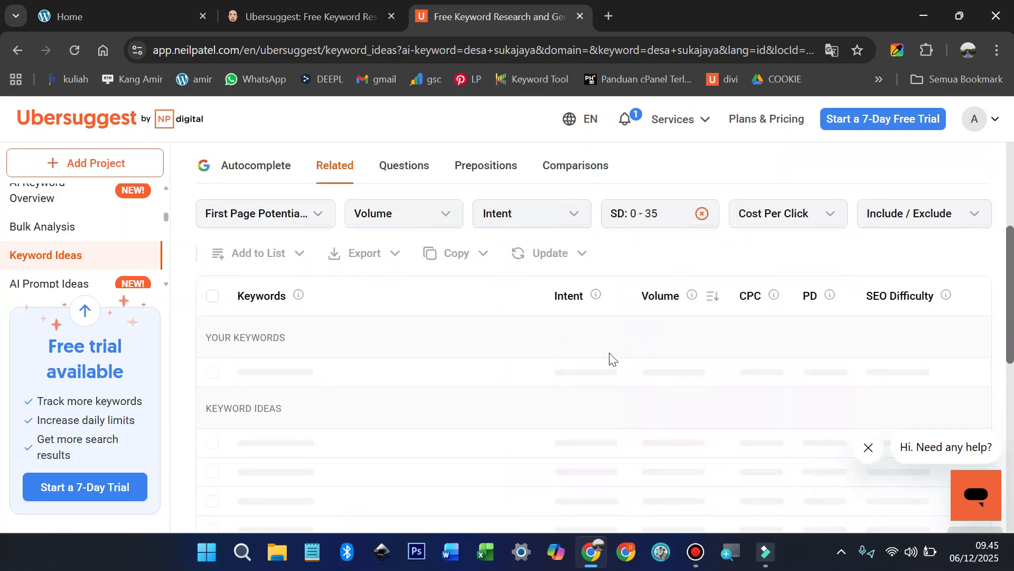
scroll(608, 343, down, 3)
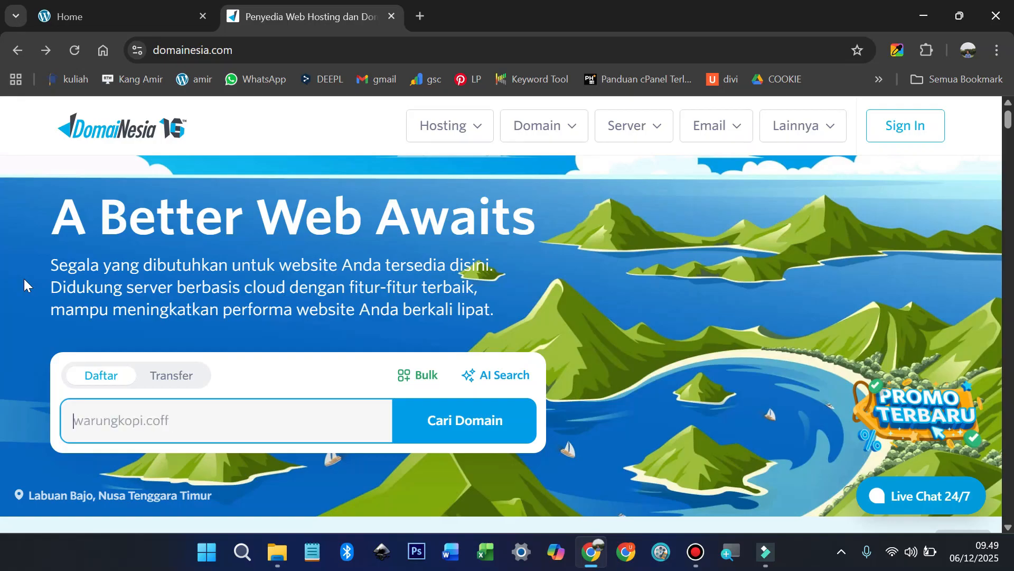
Step: Check that desasukajayaoke.com is available and order hosting bundled with the .com domain
text(desasukajayaoke.com)
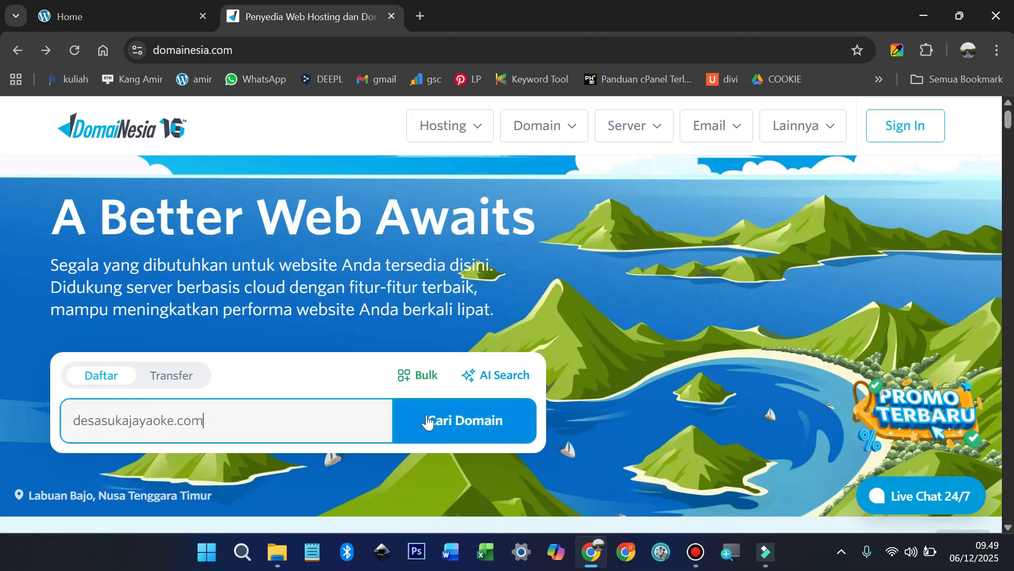
click(456, 424)
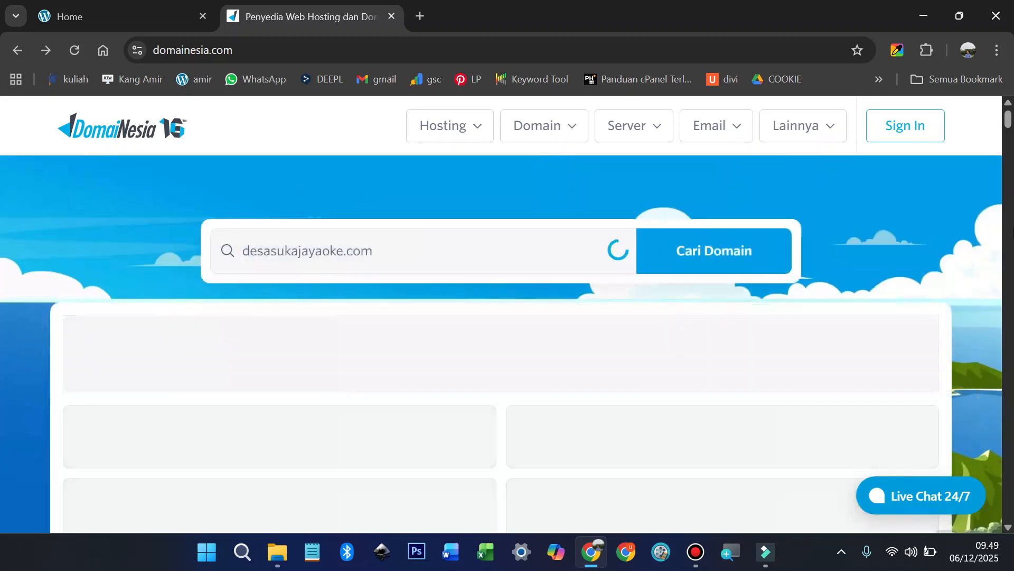
scroll(939, 237, down, 1)
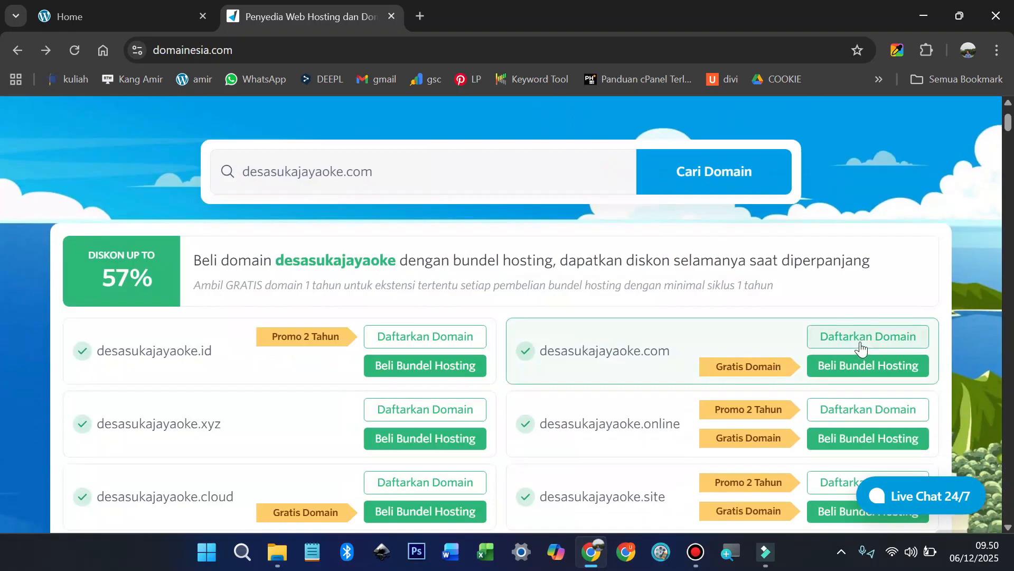
click(866, 365)
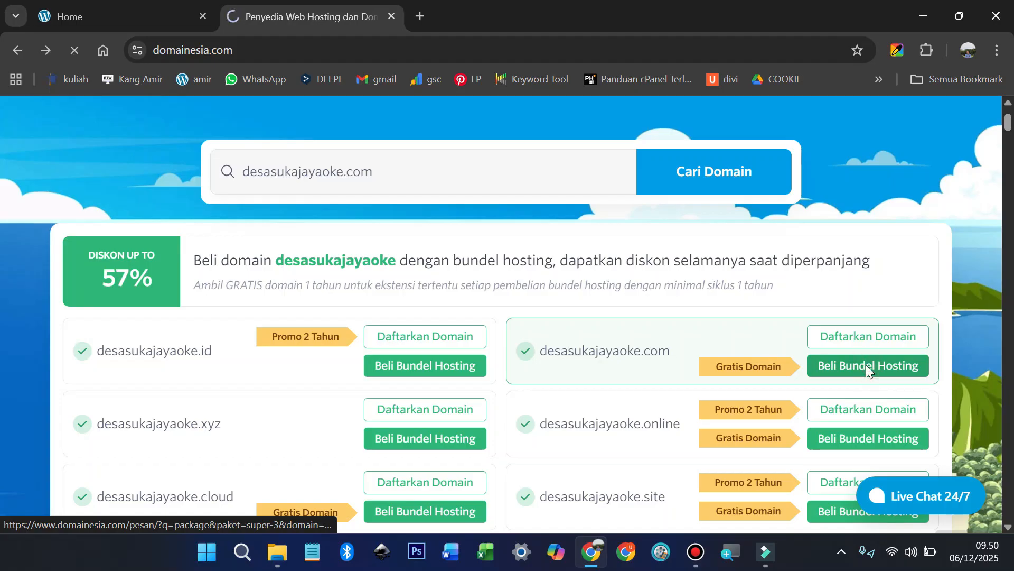
Step: Set the hosting cycle to 1 Tahun and add the Hosting Super 3.0 order to the cart
scroll(564, 293, down, 3)
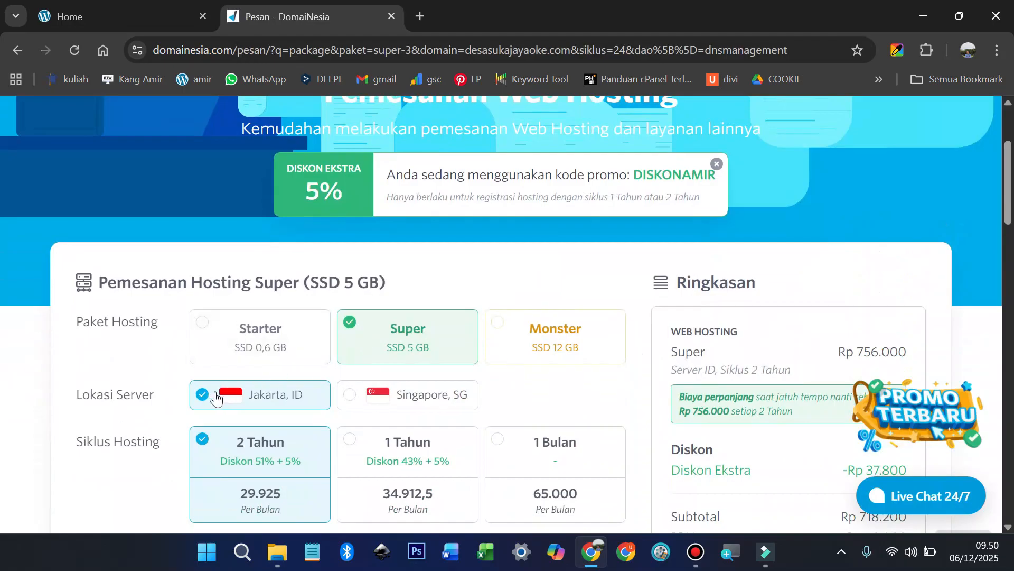
scroll(212, 393, down, 1)
click(350, 360)
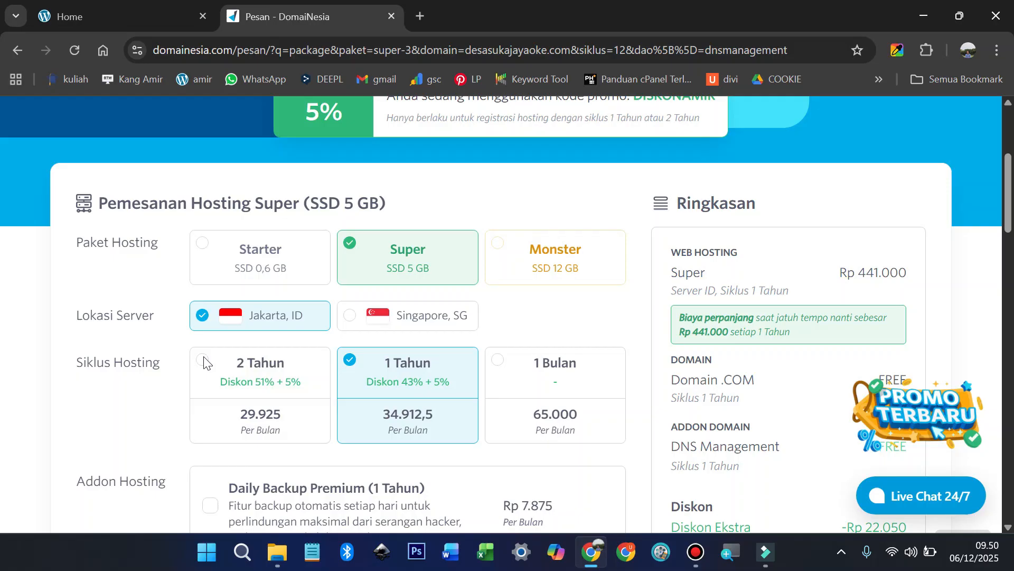
scroll(403, 357, down, 1)
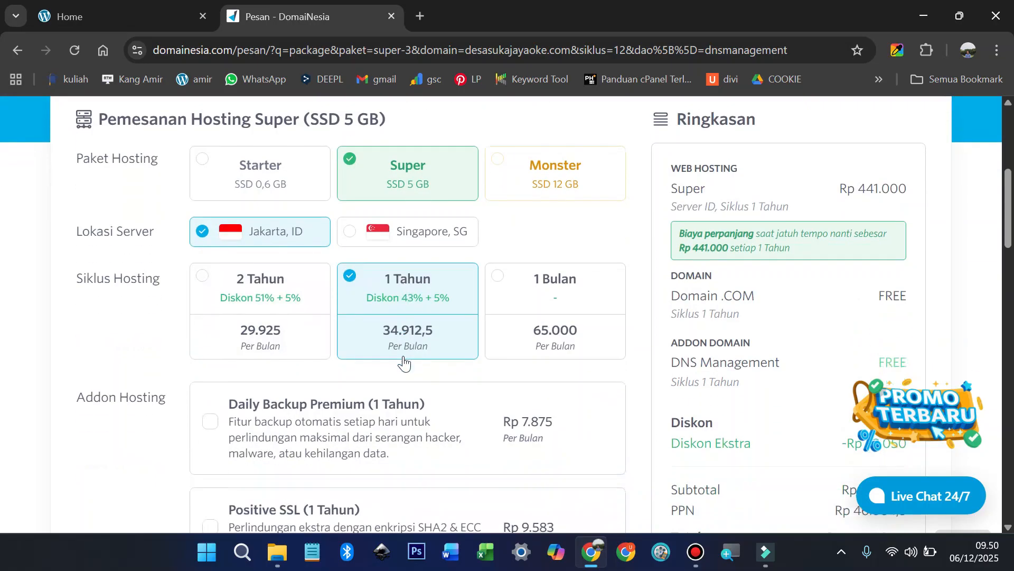
scroll(404, 363, down, 5)
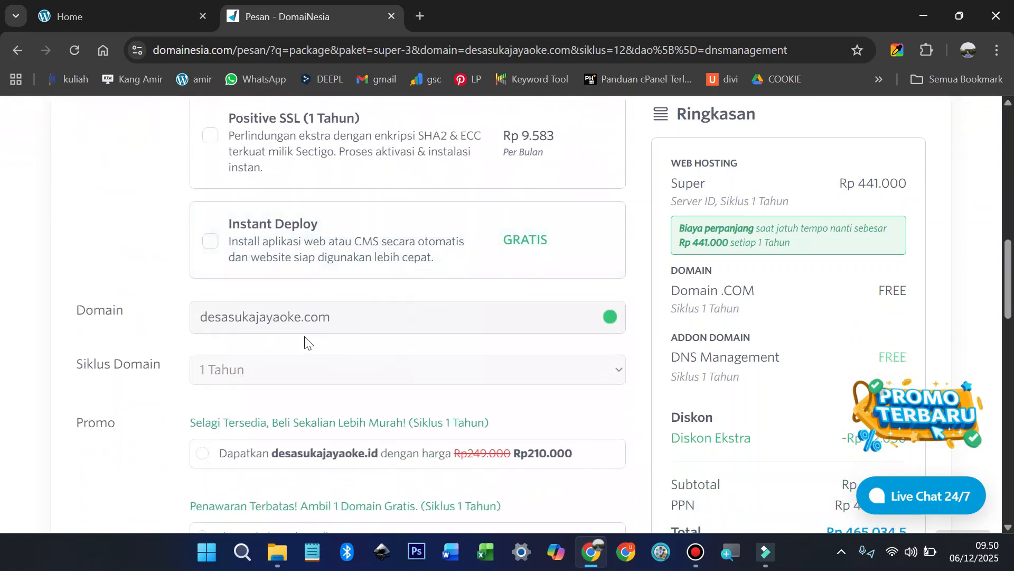
scroll(305, 342, down, 8)
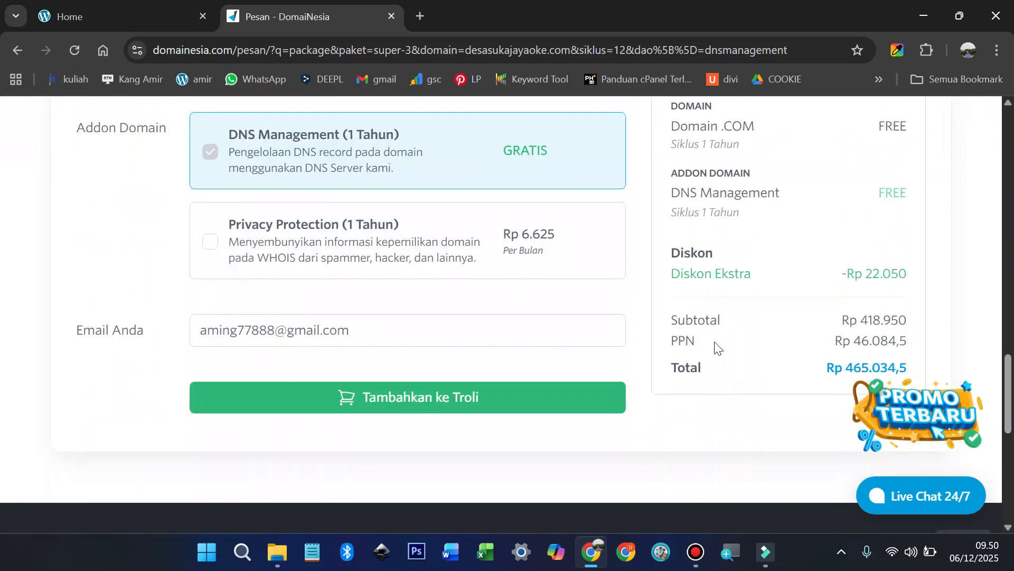
scroll(719, 343, down, 1)
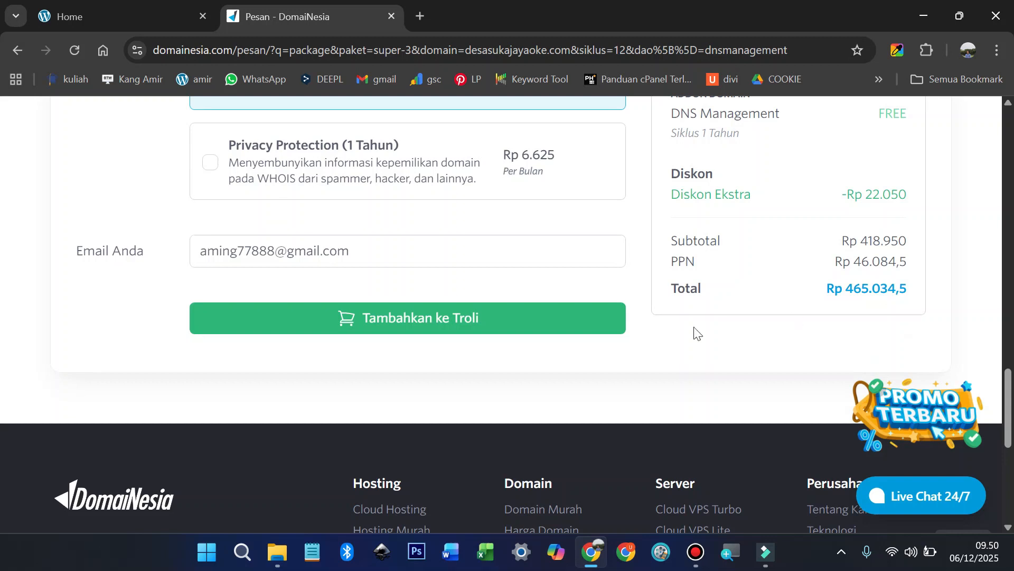
click(413, 322)
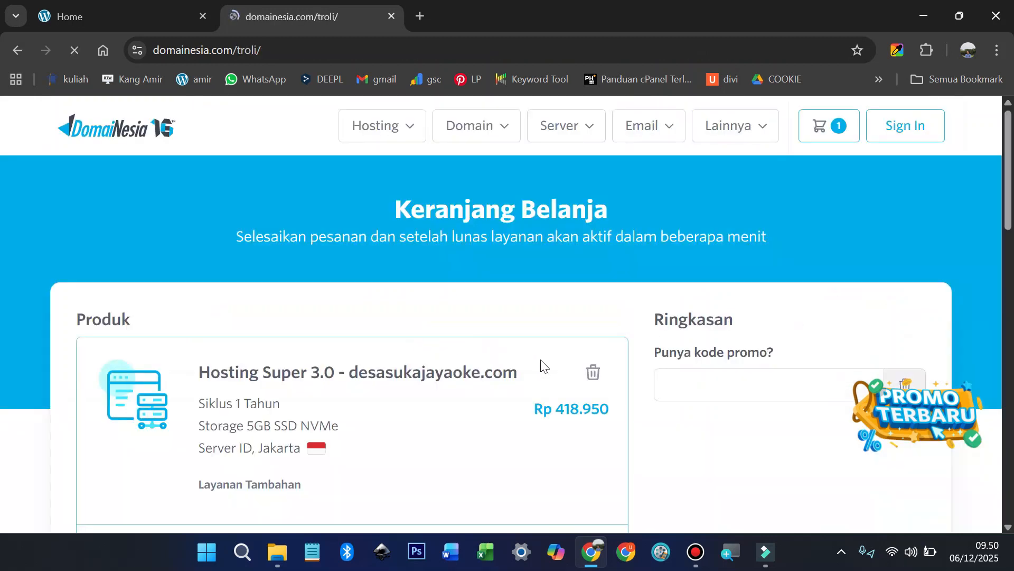
Step: Review the cart, select the applied DISKONAMIR promo code, and scroll to the sign-in form
scroll(541, 360, down, 2)
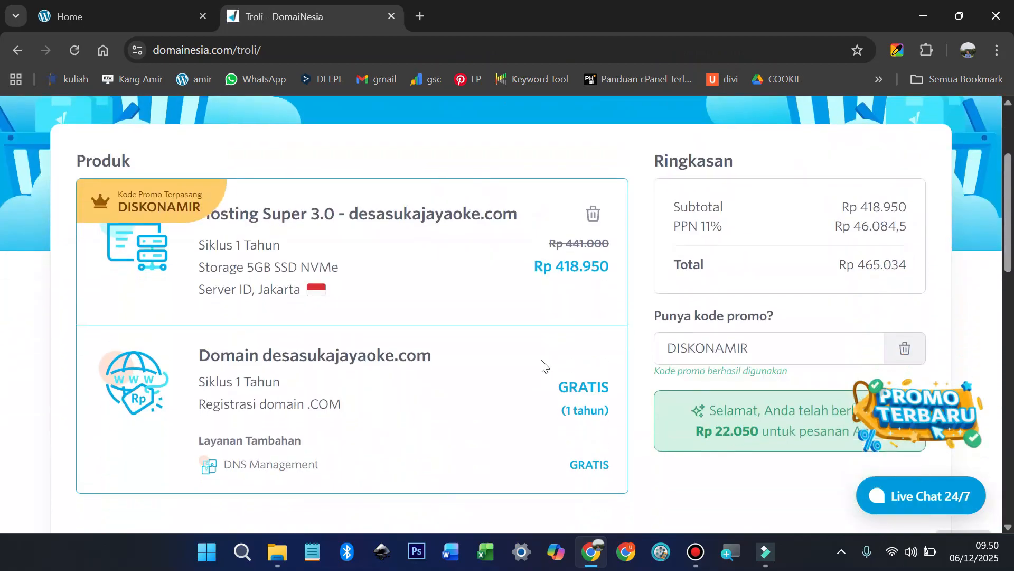
scroll(655, 290, down, 1)
click(728, 272)
double_click(731, 272)
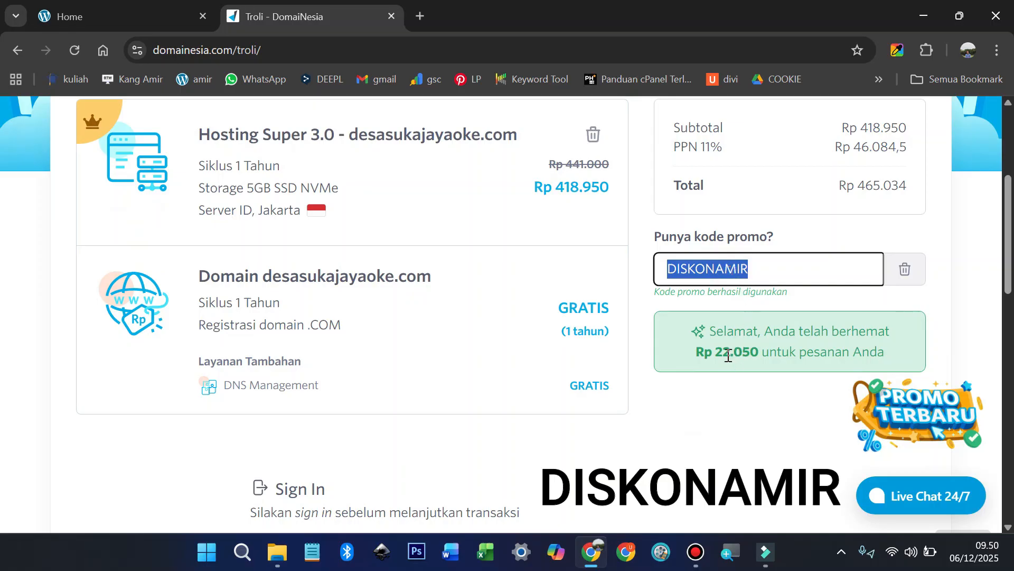
scroll(555, 367, down, 3)
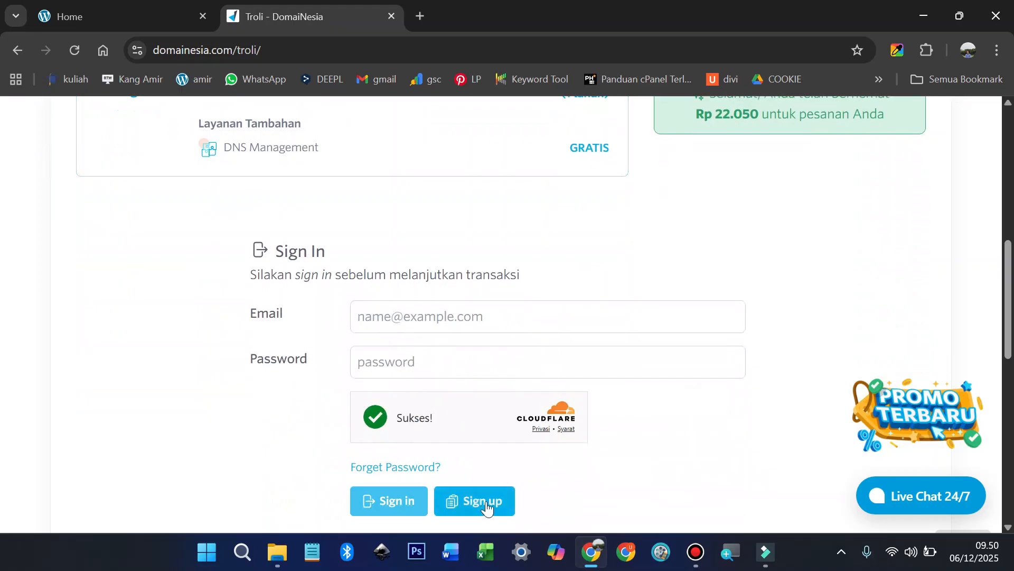
scroll(647, 449, down, 1)
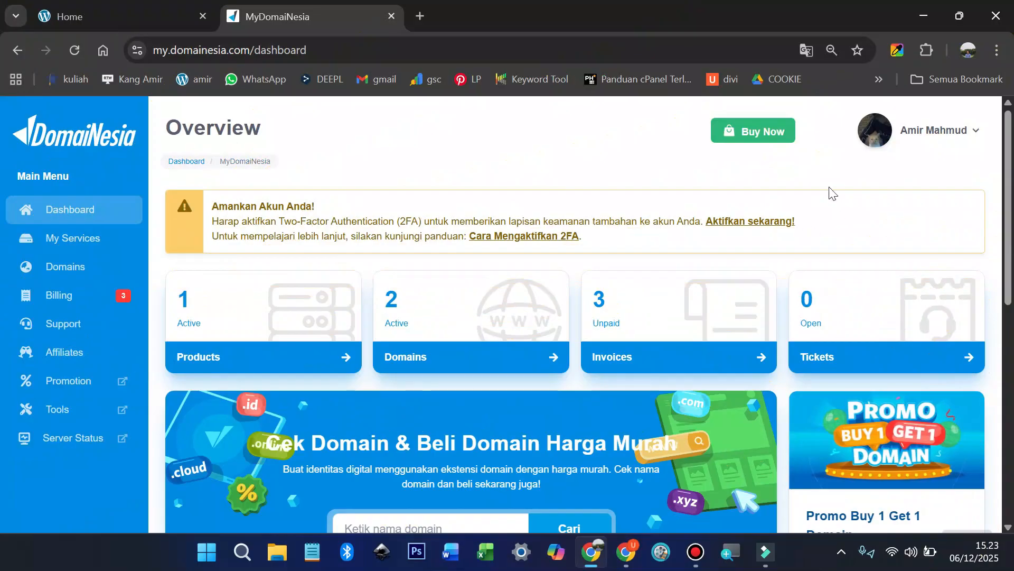
Step: Open the kangamir.com hosting from My Services, log in to cPanel, and open the WordPress installer
click(76, 241)
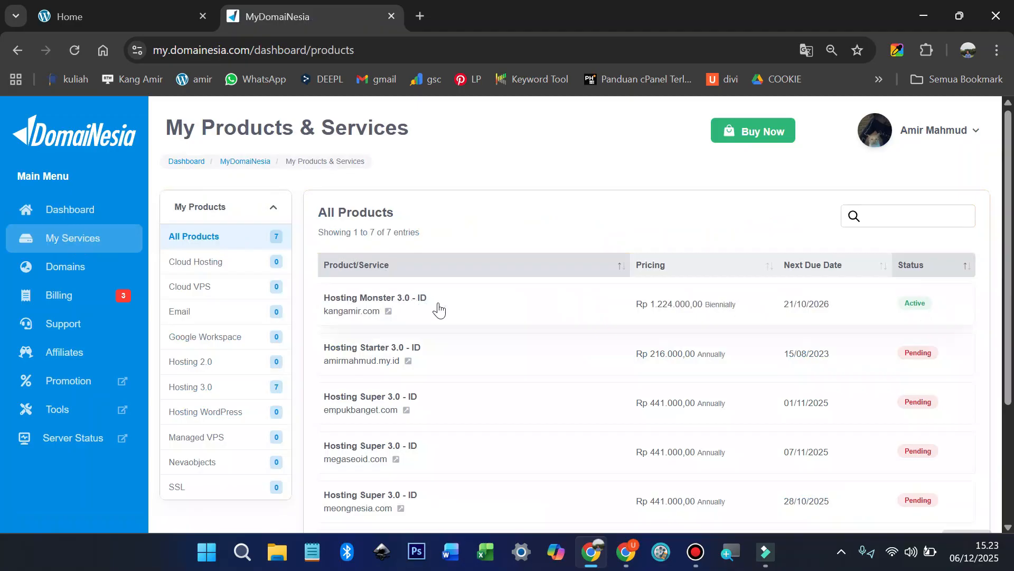
click(388, 303)
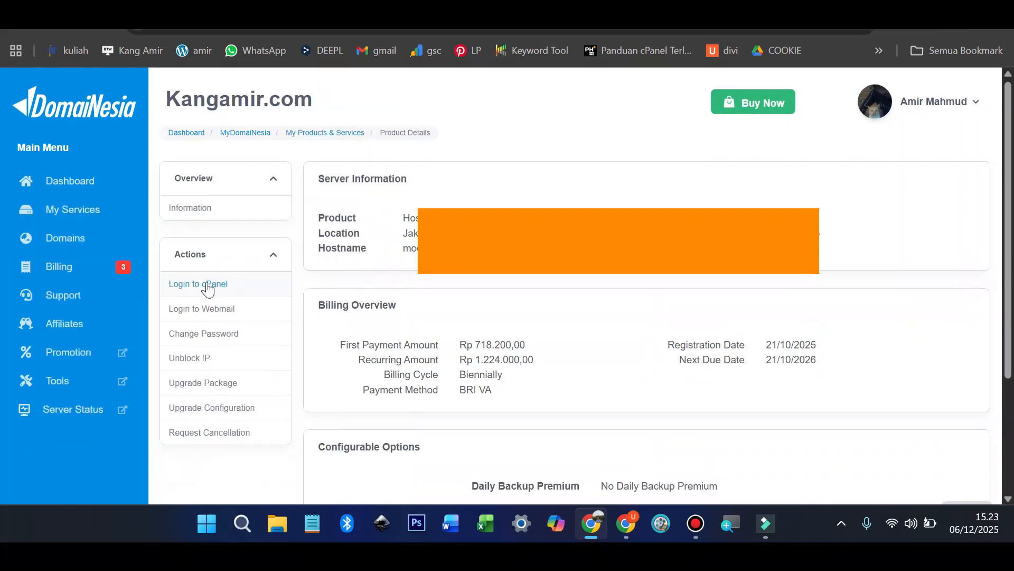
click(209, 284)
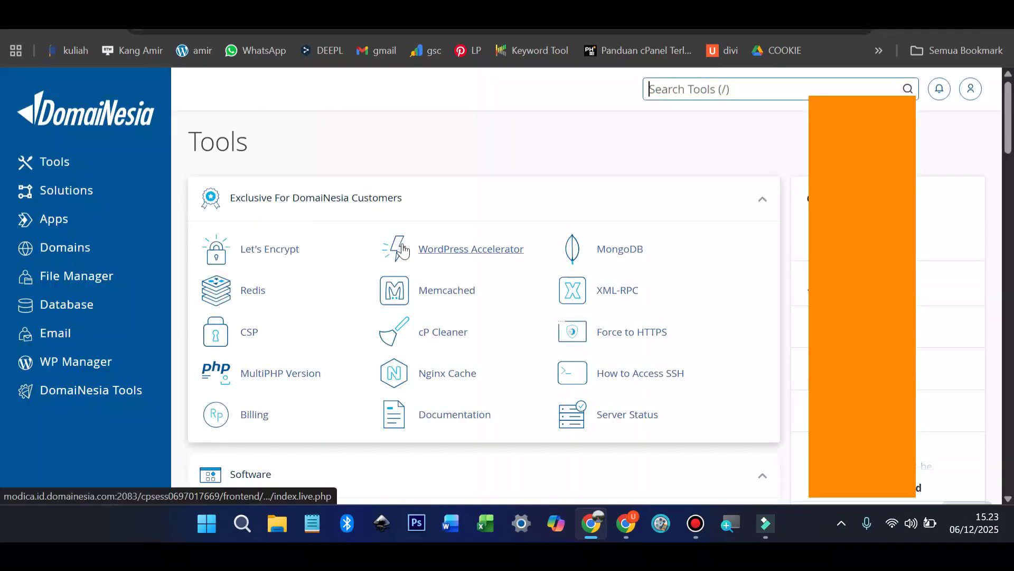
scroll(403, 250, down, 10)
scroll(403, 249, down, 15)
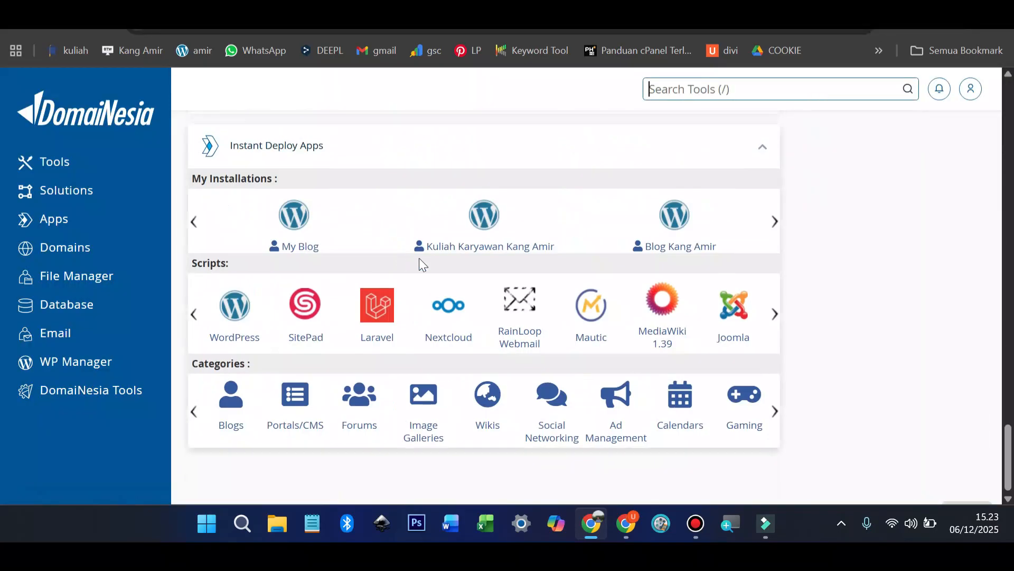
click(232, 314)
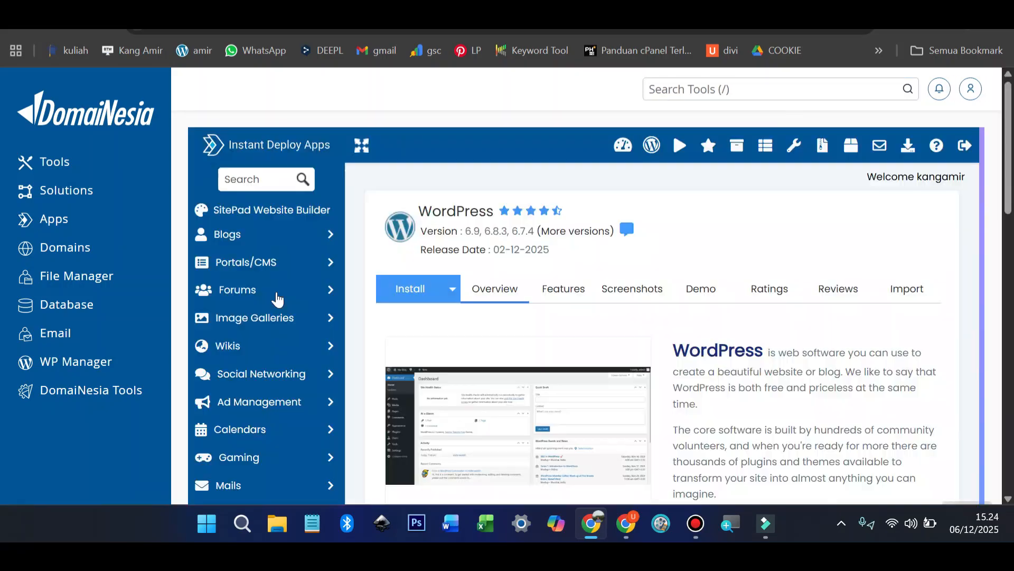
Step: Start a new WordPress installation on the amir.kangamir.com subdomain
scroll(380, 290, down, 3)
scroll(380, 289, down, 2)
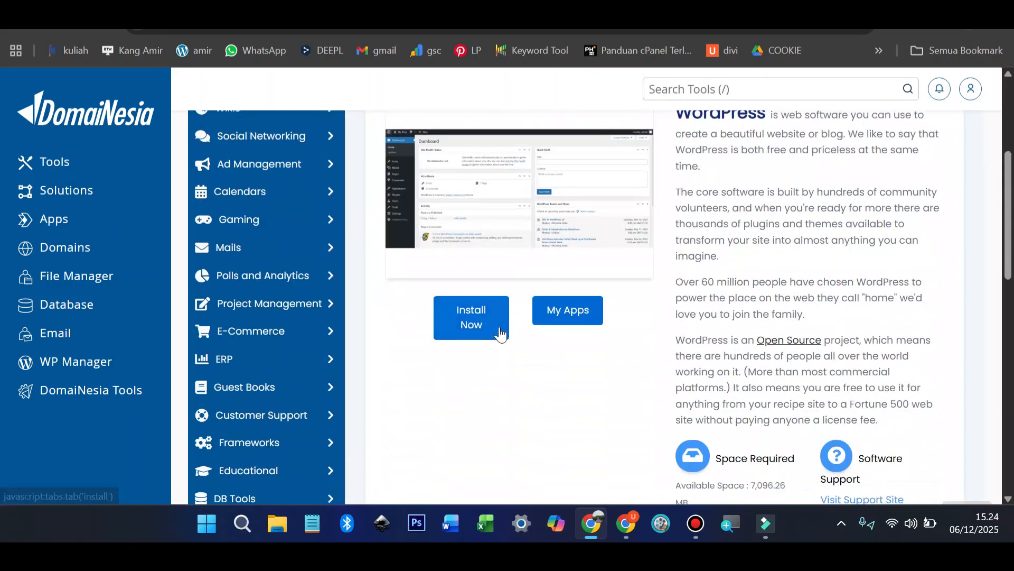
click(470, 321)
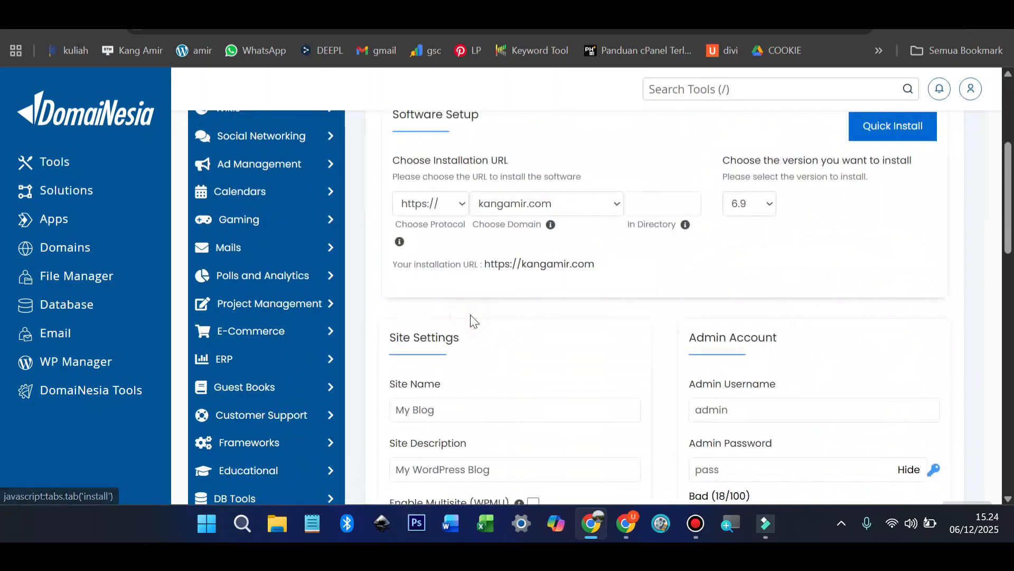
click(534, 206)
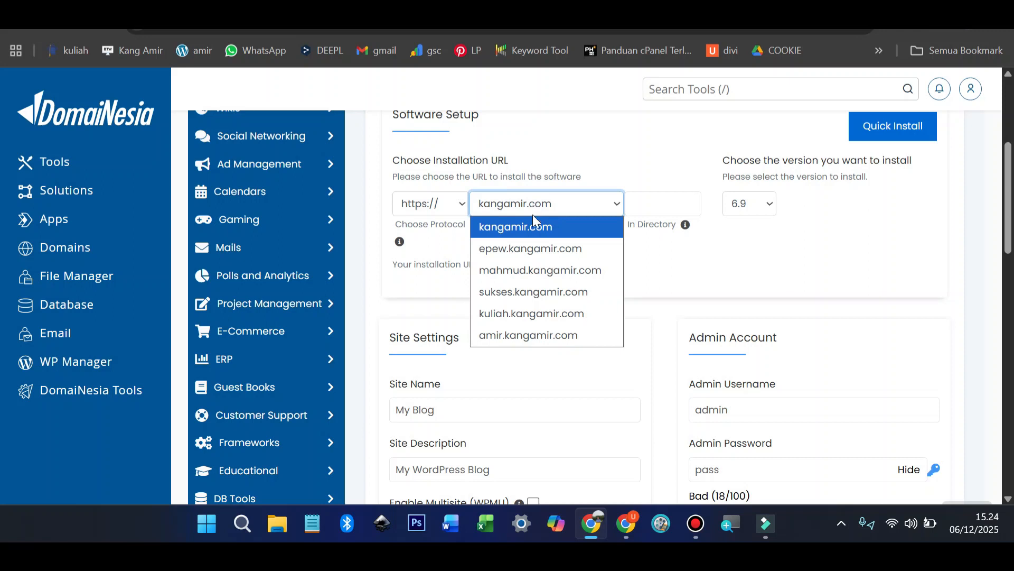
click(537, 330)
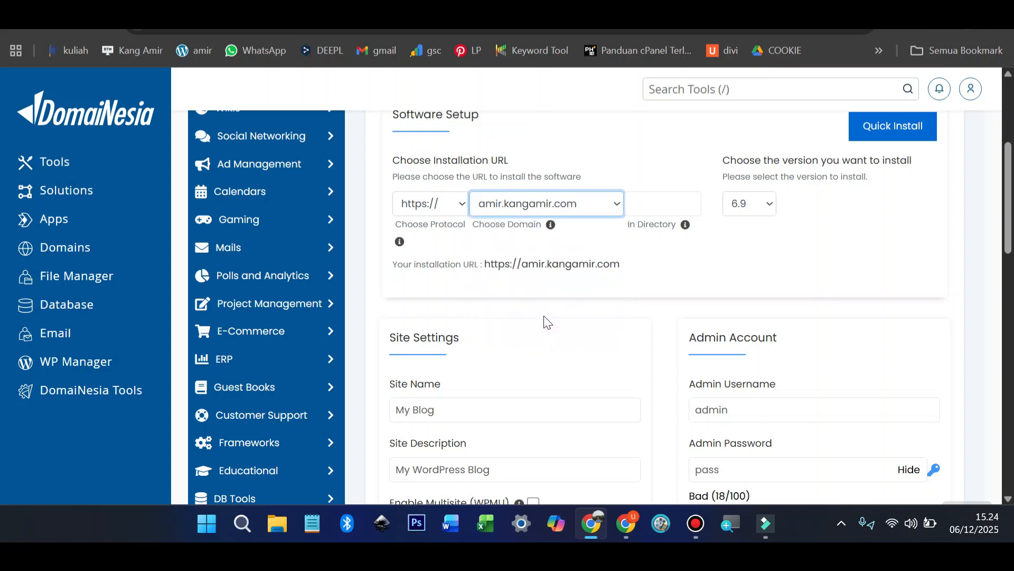
Step: Go through the site name and description fields and replace the admin password with a new one
scroll(548, 322, down, 3)
click(444, 253)
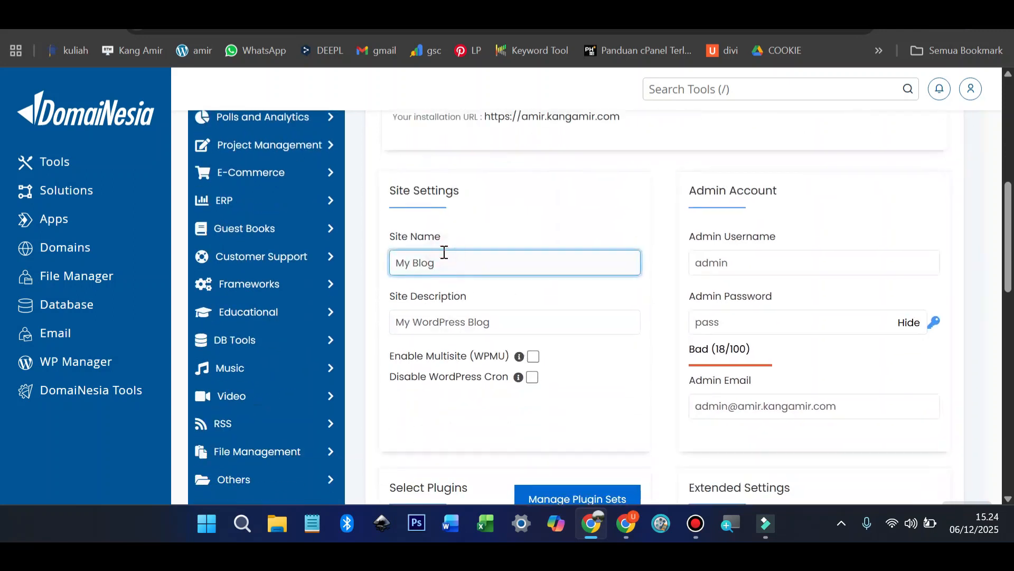
scroll(451, 317, down, 1)
click(452, 313)
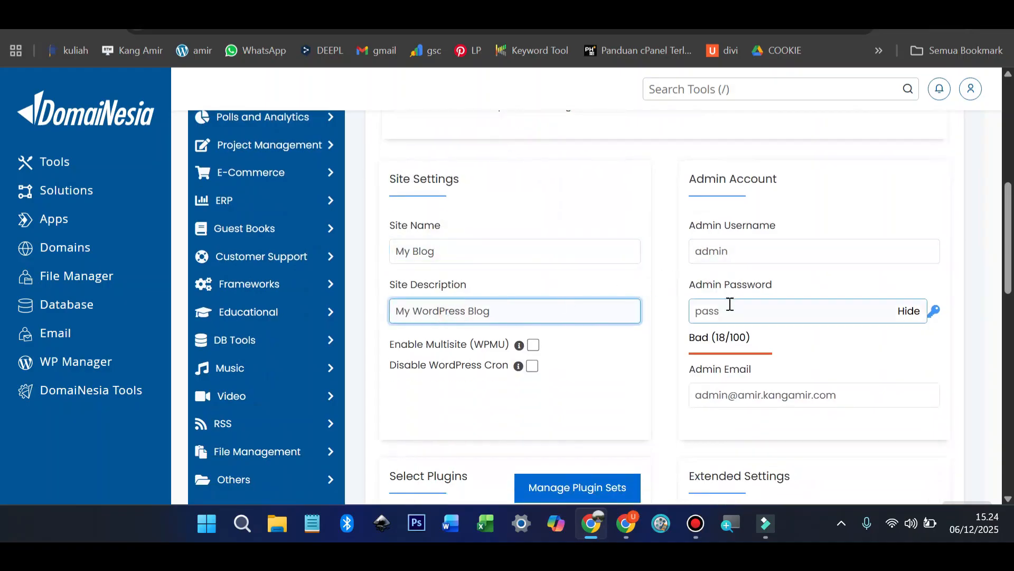
click(905, 311)
double_click(822, 307)
text(•••••••••)
scroll(835, 304, down, 2)
click(863, 310)
Step: Leave out the Cookie Consent, SpeedyCache, Limit Login, SiteSEO, Drag and Drop and Email with SMTP plugins
scroll(814, 315, down, 1)
scroll(814, 315, down, 2)
click(632, 319)
click(624, 396)
scroll(610, 418, down, 1)
click(596, 400)
click(483, 389)
click(495, 450)
click(584, 475)
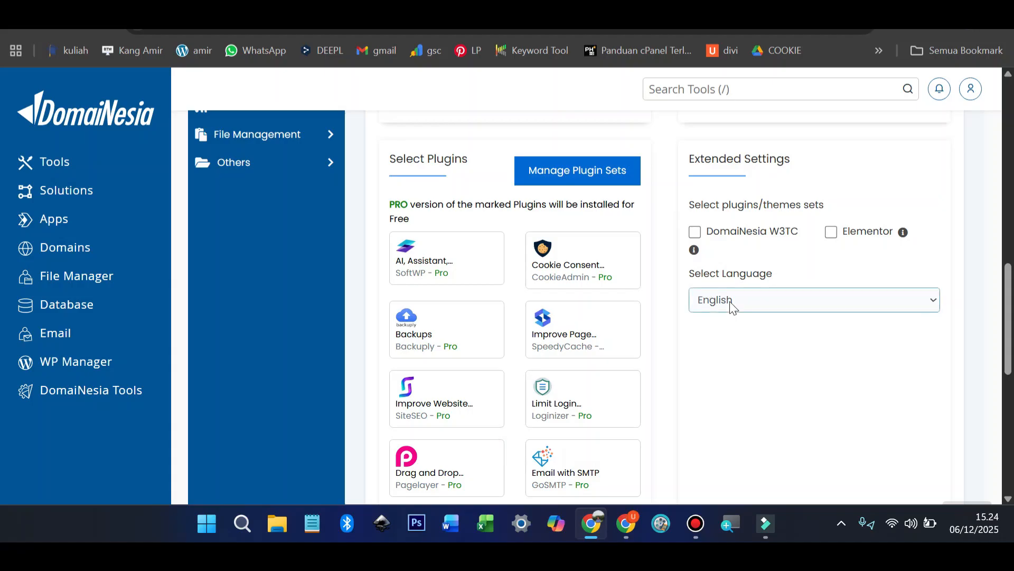
Step: Fill the installation-details e-mail from the suggestion and start the install
scroll(733, 300, down, 1)
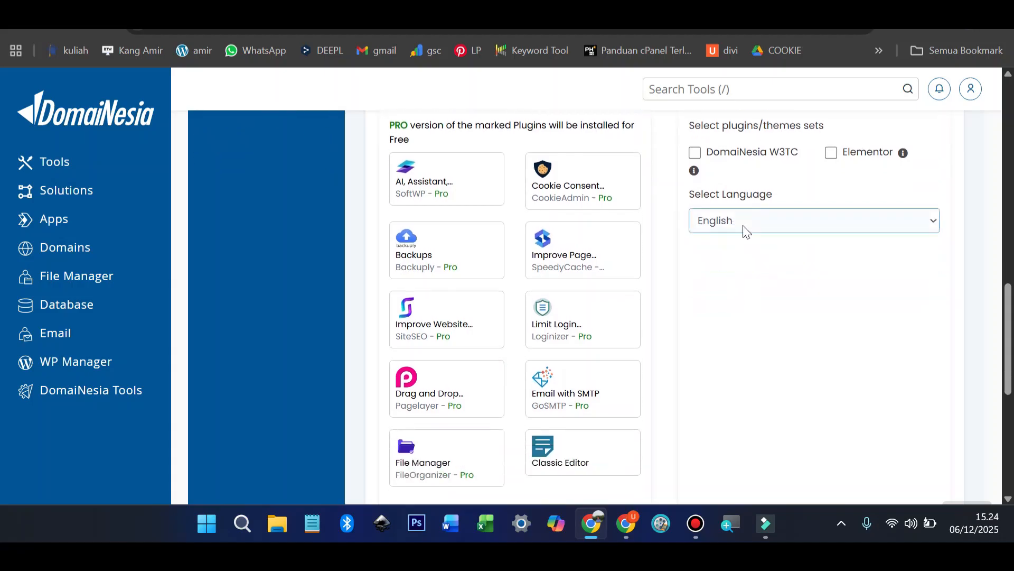
scroll(743, 225, down, 5)
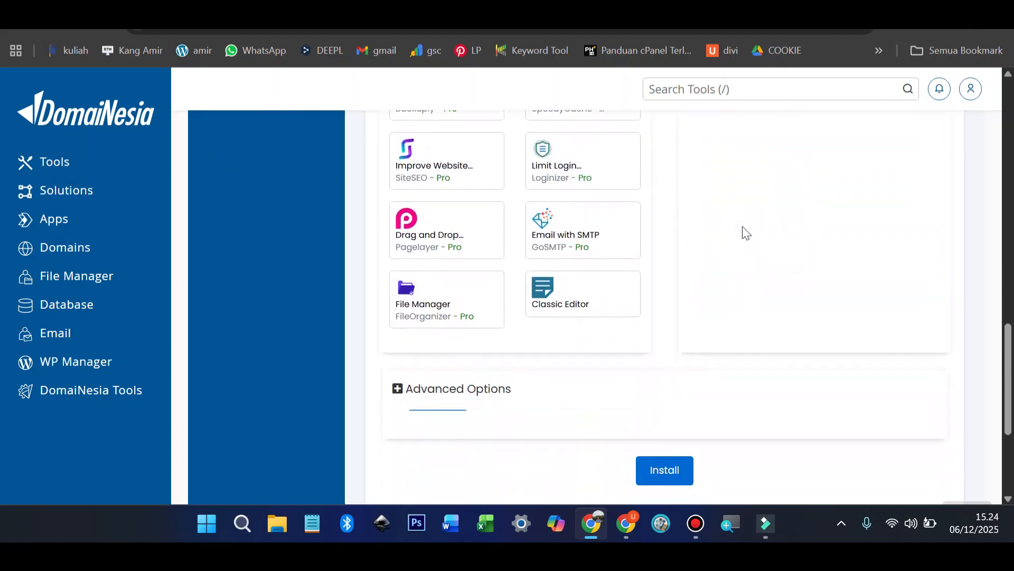
click(705, 365)
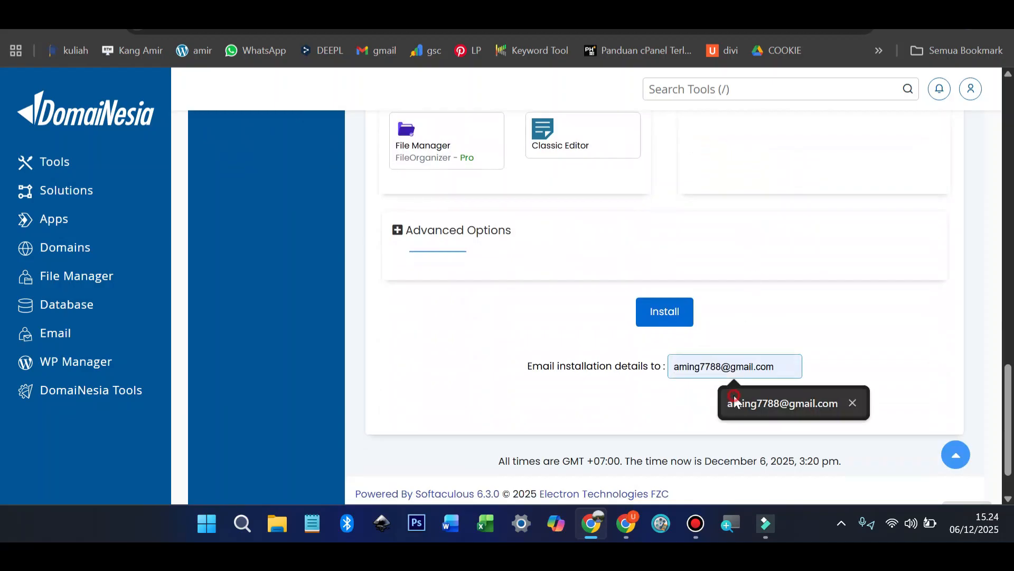
click(731, 397)
click(667, 323)
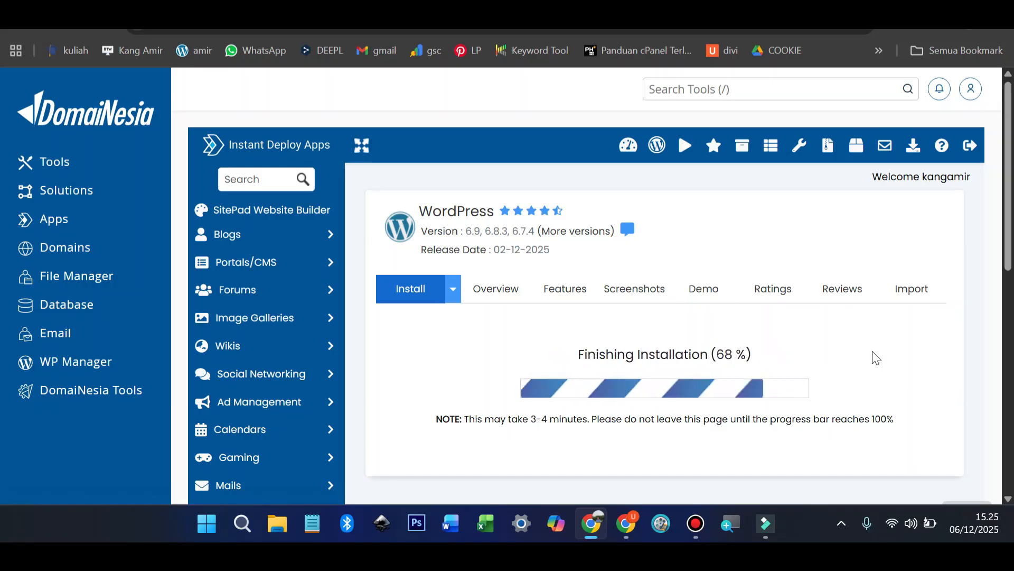
scroll(872, 358, down, 1)
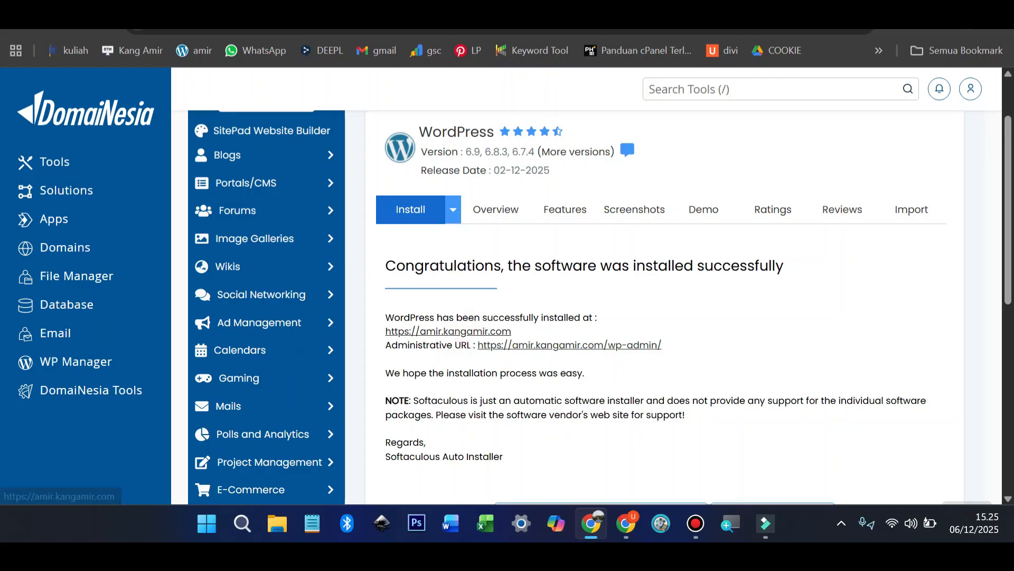
click(457, 331)
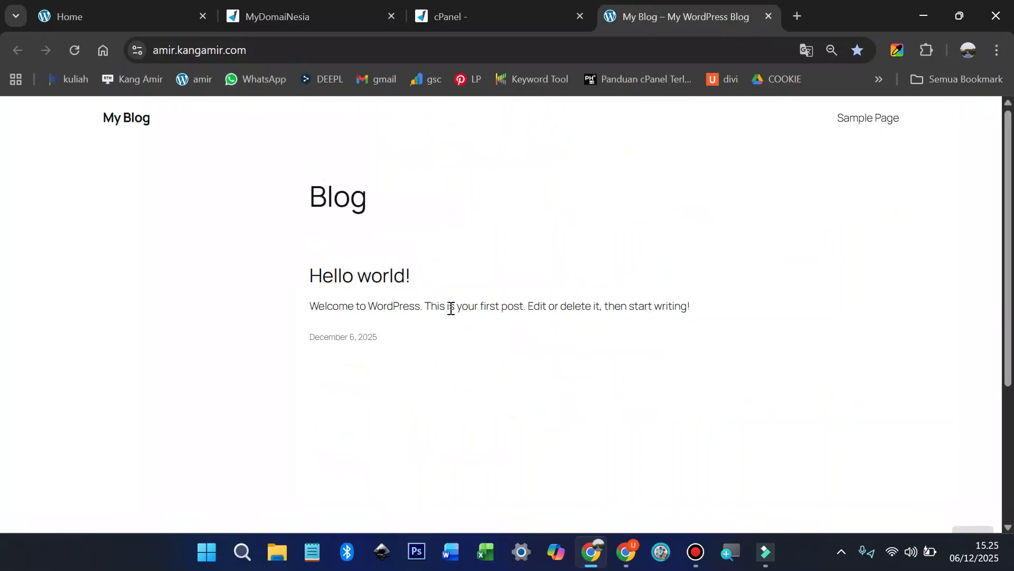
Step: Open the new site's wp-admin dashboard, reset zoom to 100%, and log out
click(486, 16)
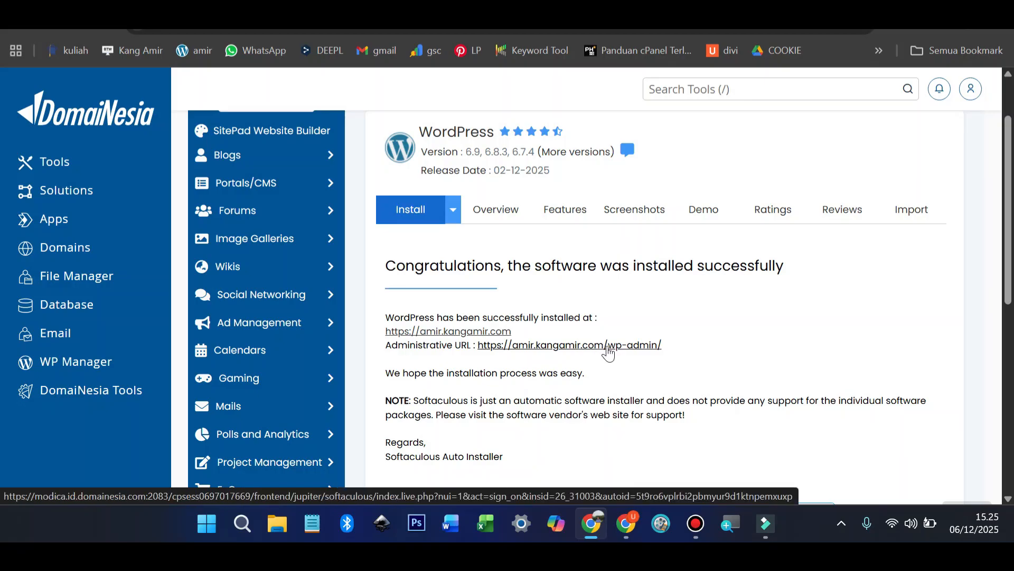
click(608, 347)
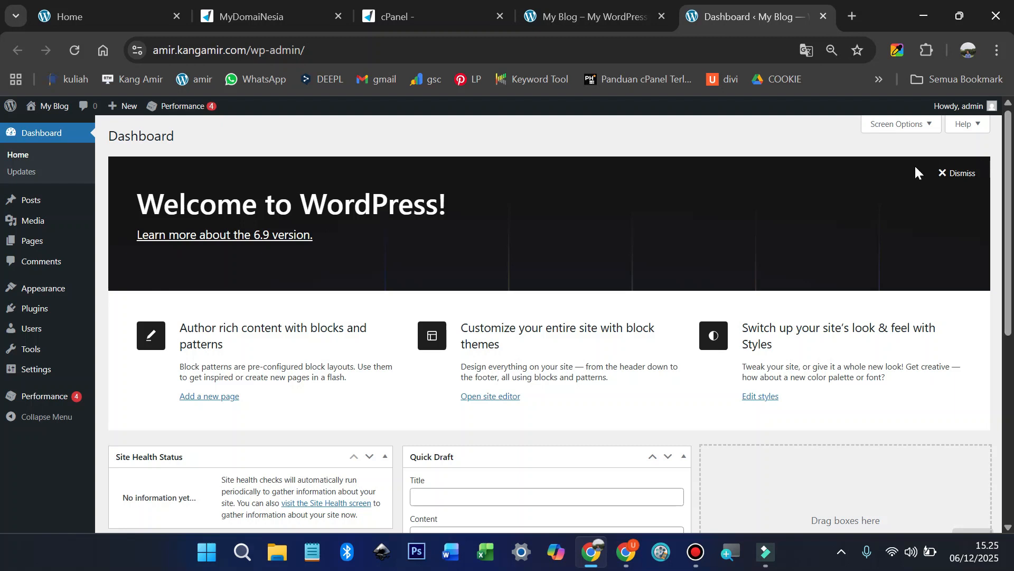
key(ctrl+0)
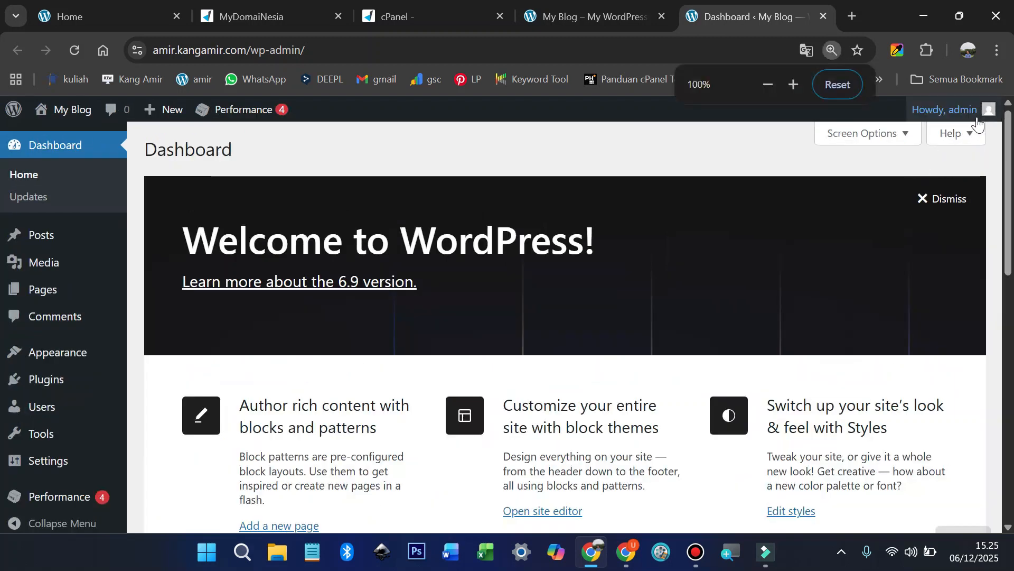
mouse_move(978, 123)
click(894, 183)
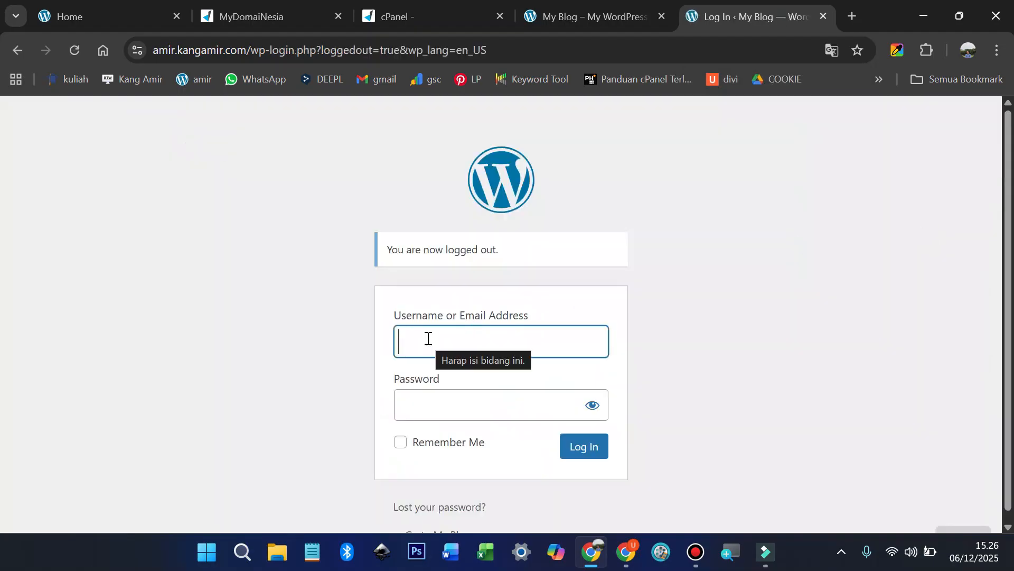
Step: Log back into wp-admin with the admin username and password, then open the installed Themes list
text(ADMIN)
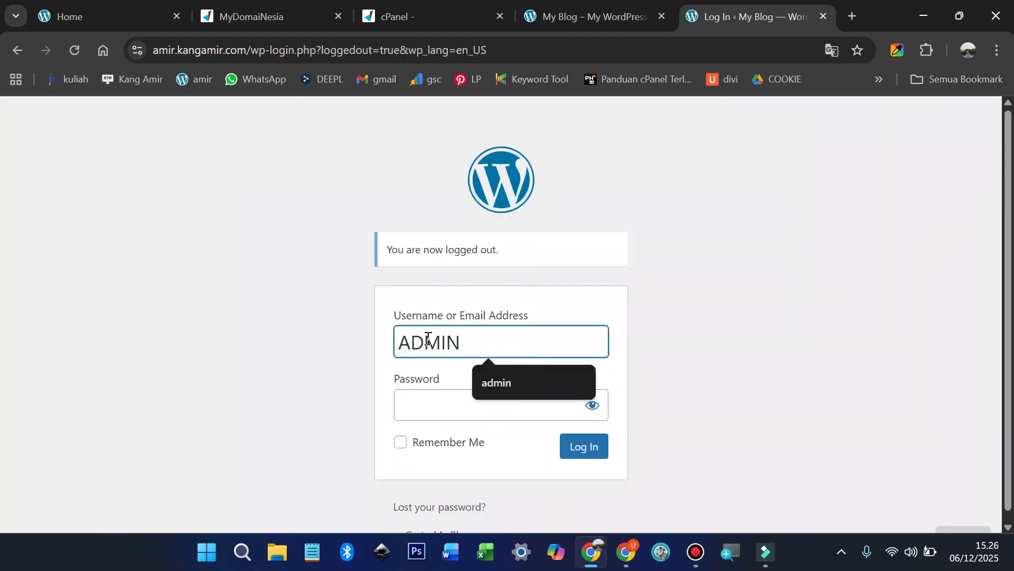
key(Down)
key(Return)
key(Tab)
text(*********)
key(Tab)
key(space)
key(Tab)
key(Return)
text(*********)
click(579, 468)
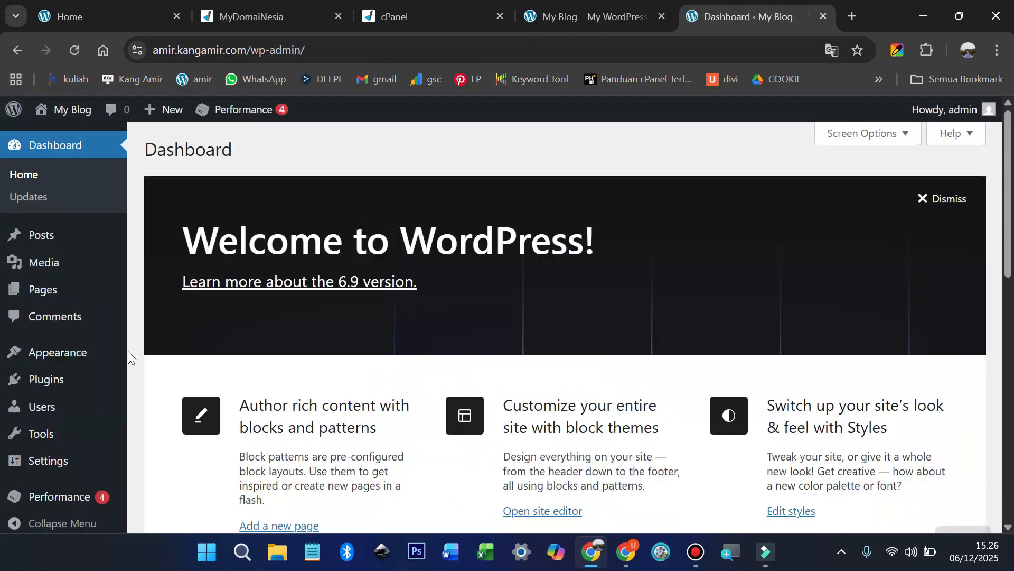
mouse_move(50, 351)
click(169, 358)
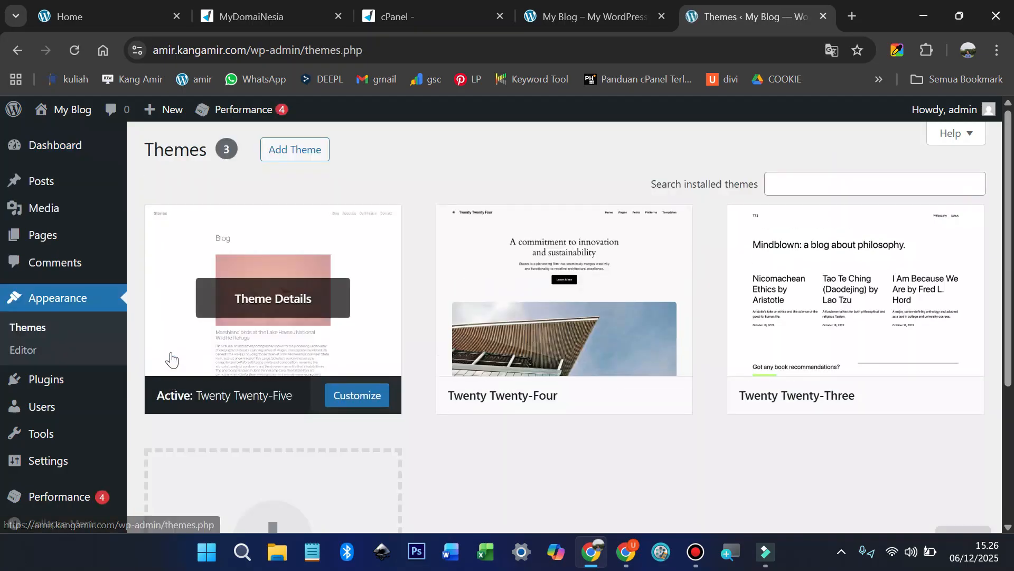
Step: Find the Blocksy theme in the theme directory, install and activate it, then add the Blocksy Companion plugin
click(294, 153)
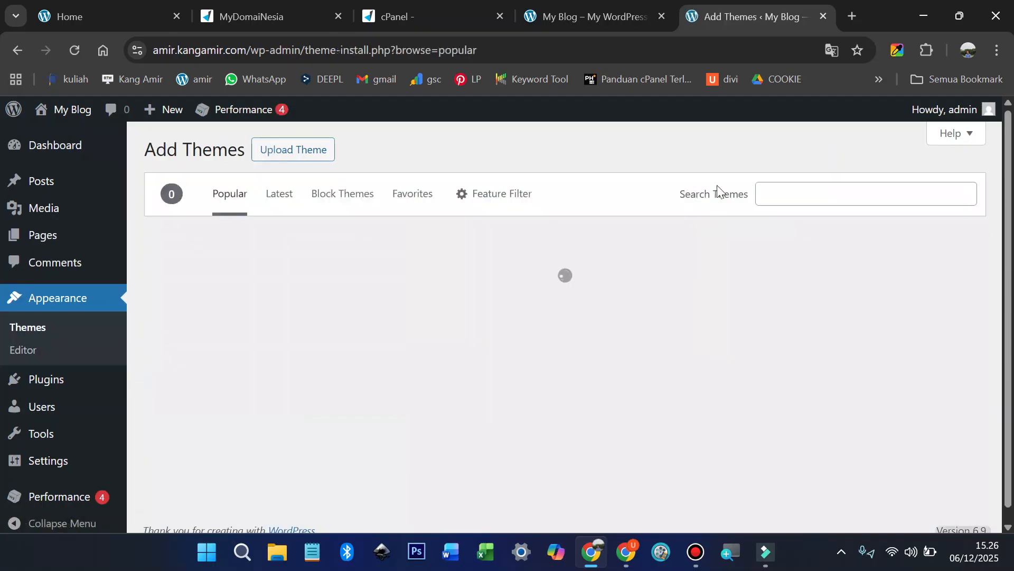
click(772, 194)
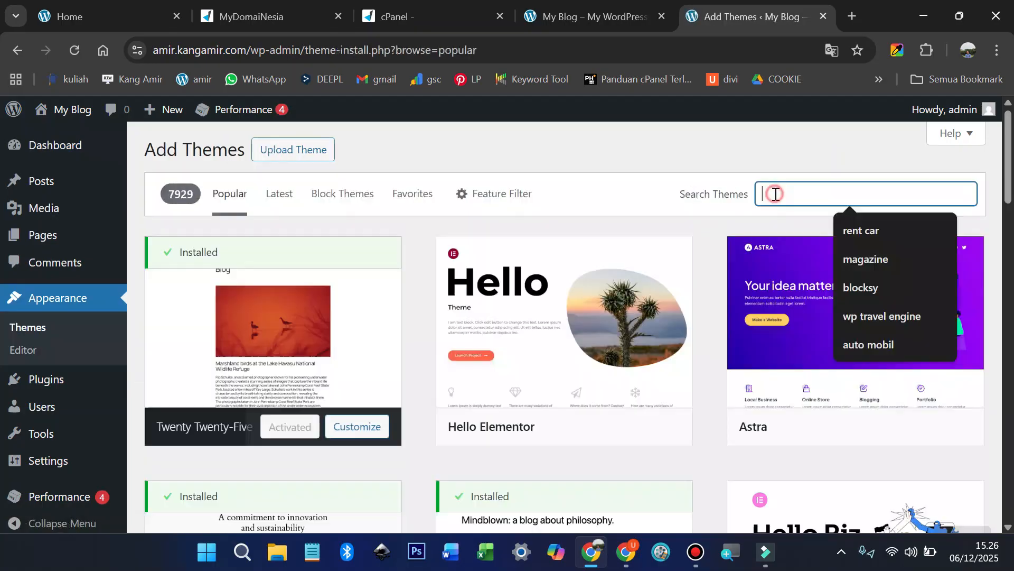
click(845, 287)
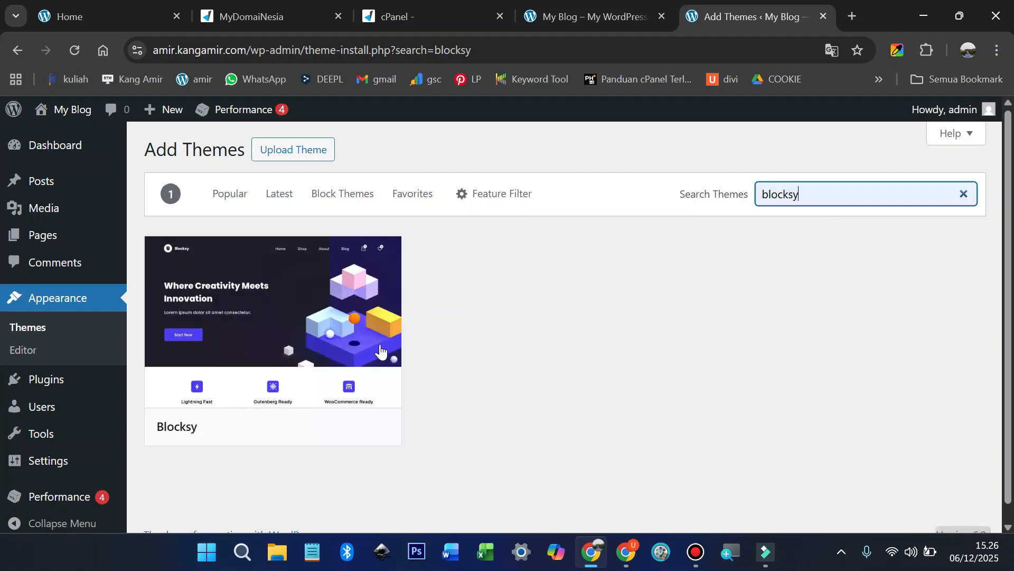
click(309, 429)
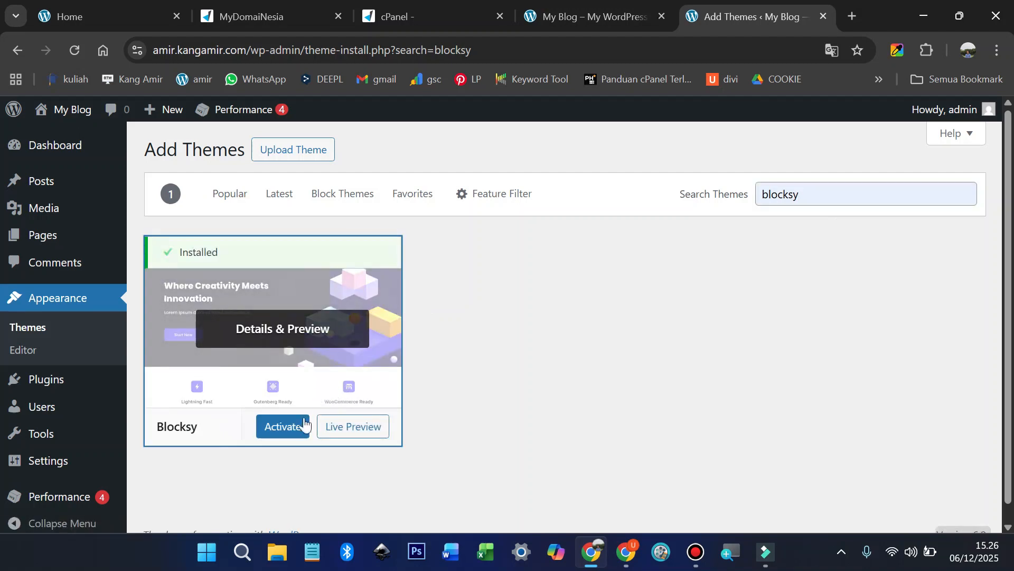
click(293, 427)
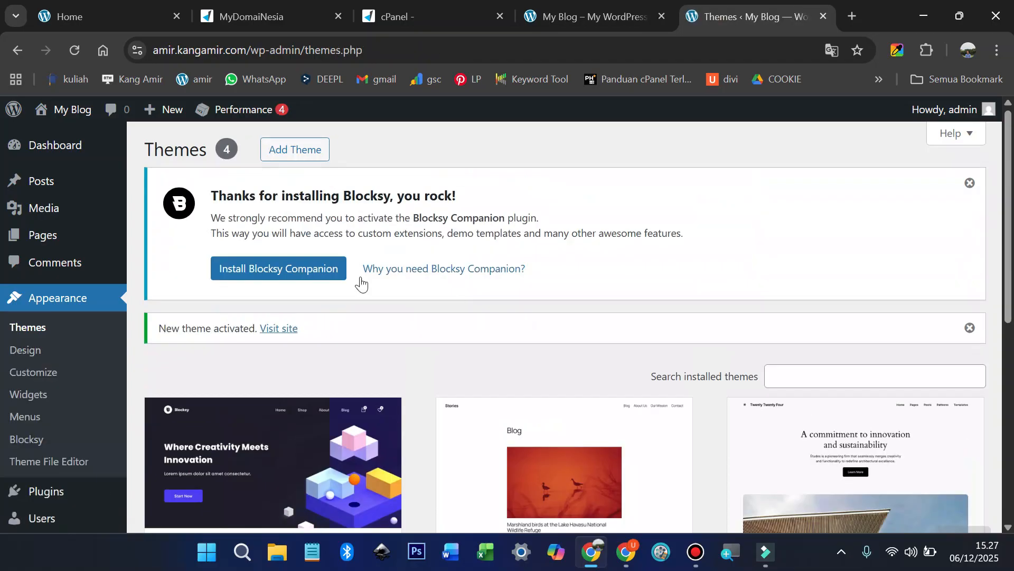
click(291, 267)
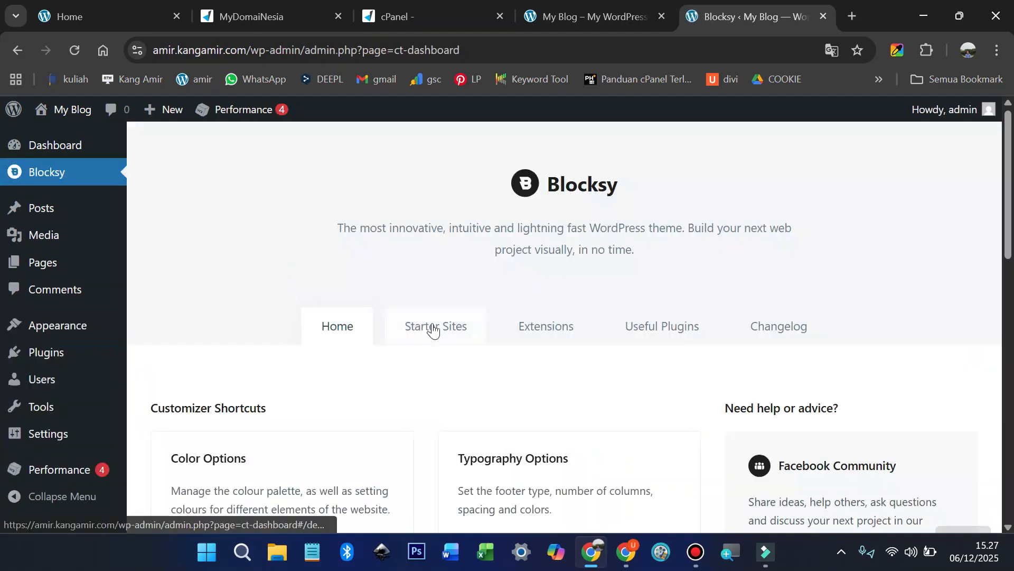
Step: Search Blocksy's starter sites for 'CHARITY'
click(433, 328)
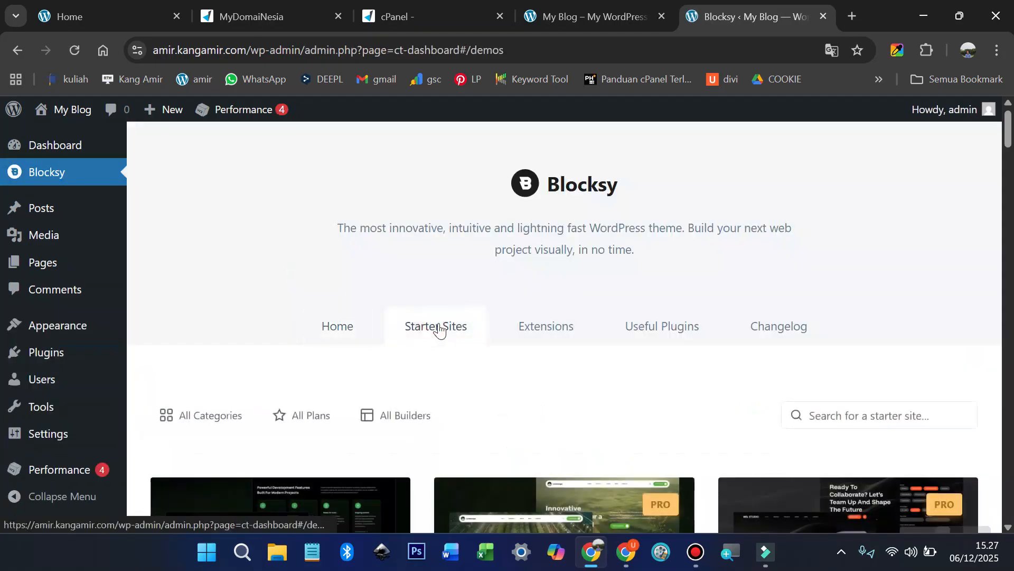
scroll(872, 367, down, 2)
click(852, 336)
text(CHARITY)
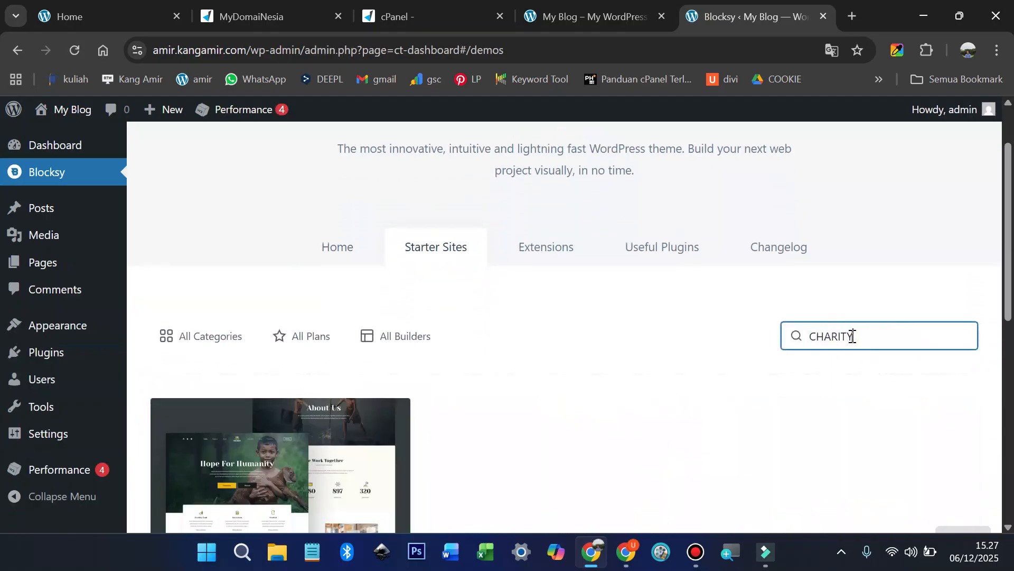
scroll(588, 403, down, 3)
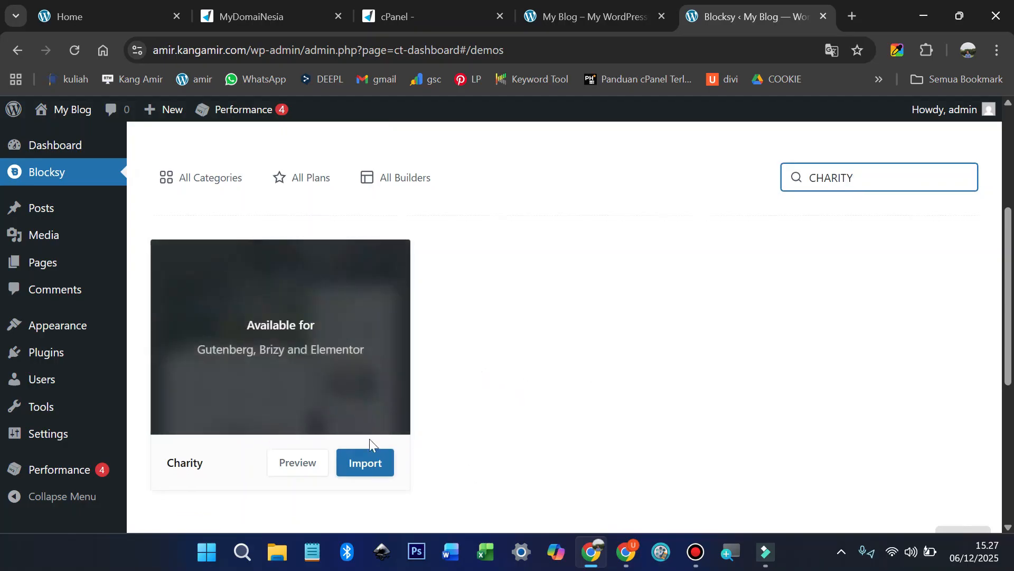
Step: Import the Charity starter site with Elementor and its required plugins, then view the site
click(367, 467)
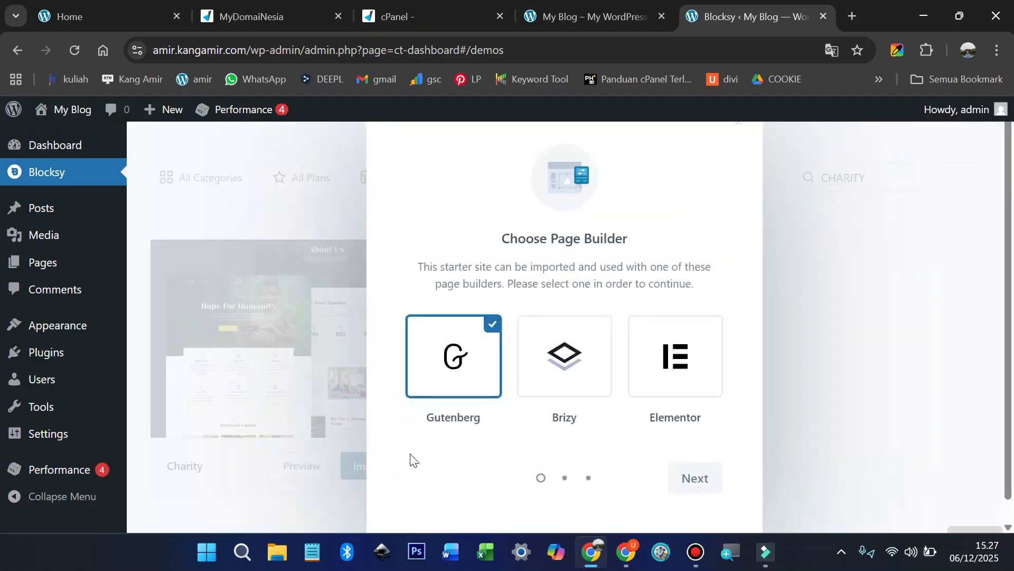
click(675, 364)
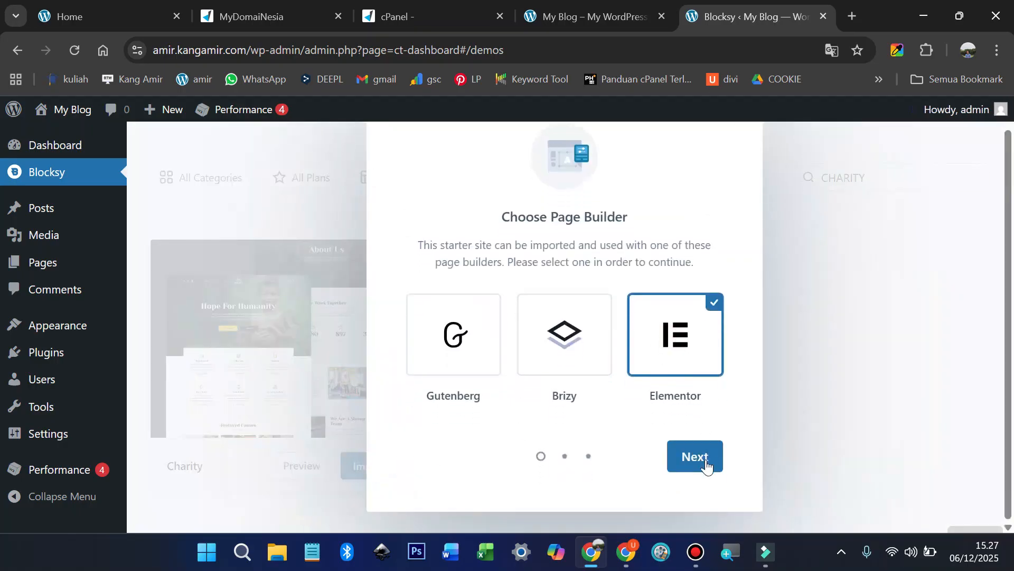
click(702, 463)
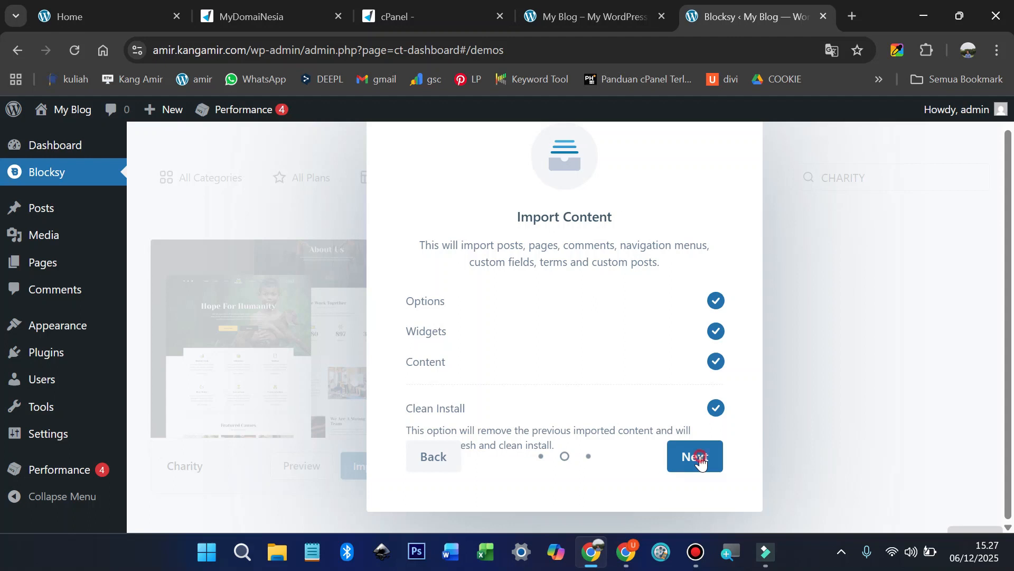
click(701, 459)
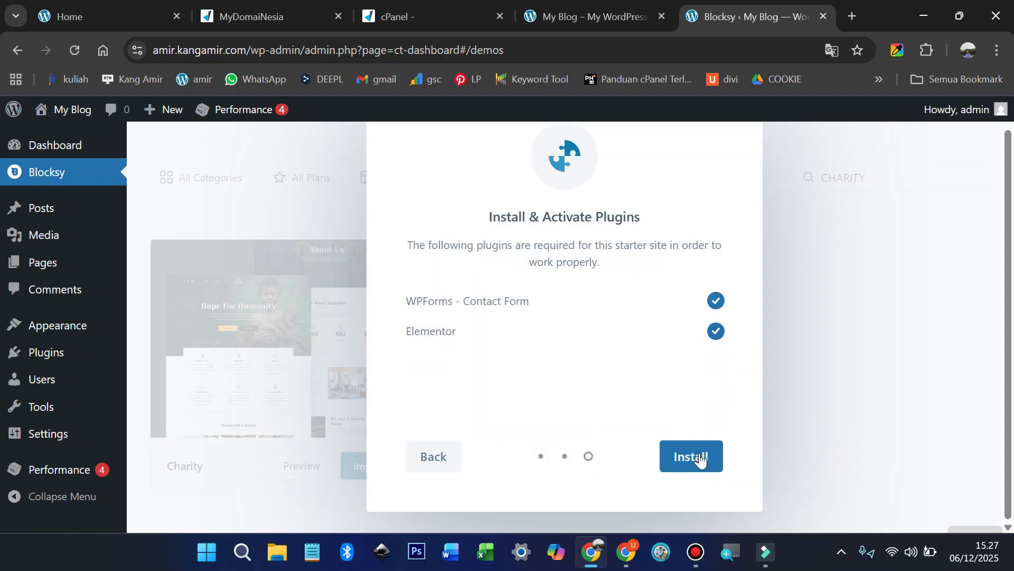
click(700, 457)
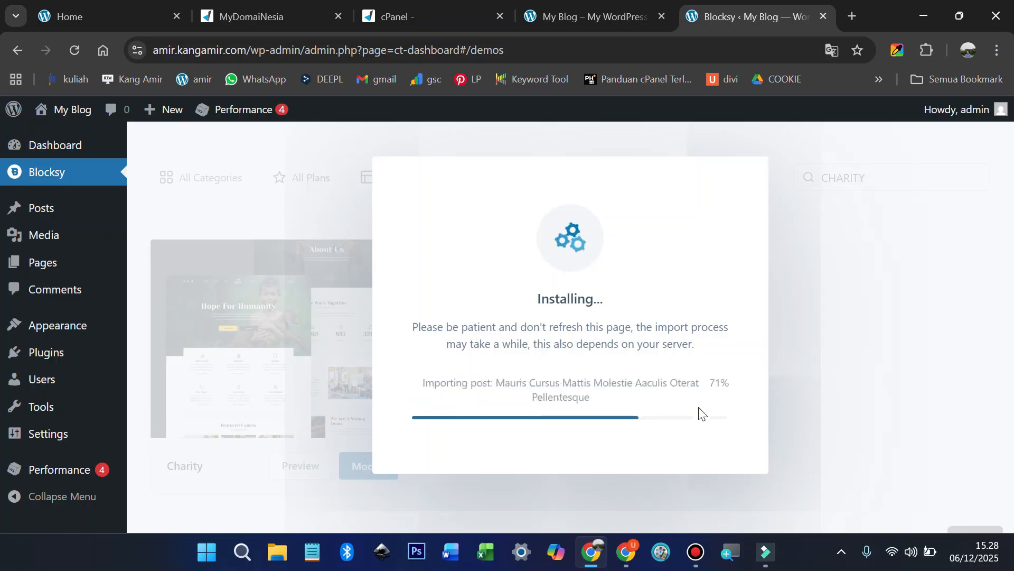
click(622, 346)
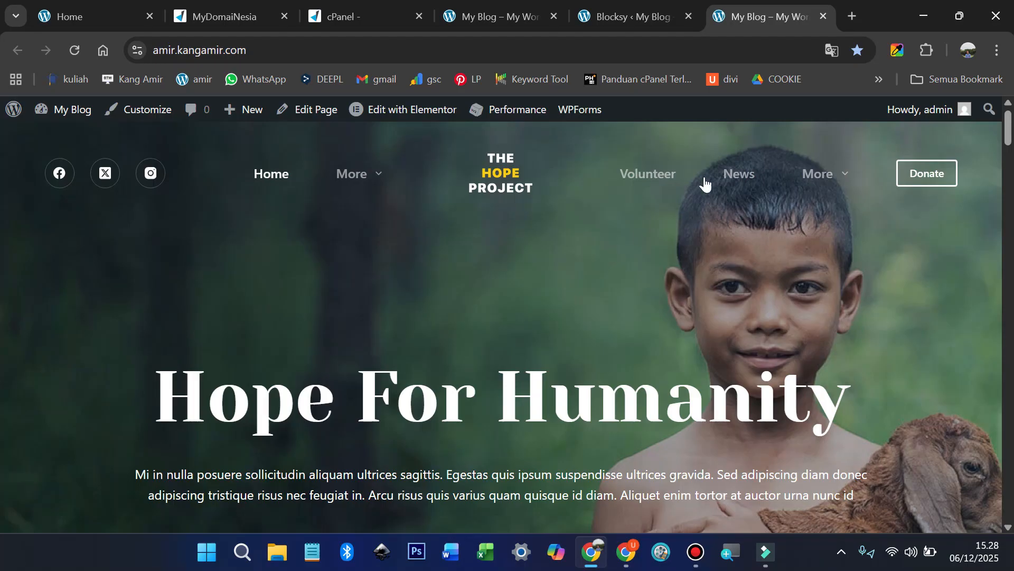
Step: Close the Blocksy, duplicate My Blog, cPanel and MyDomaiNesia tabs, returning to the Hope For Humanity tab
click(687, 19)
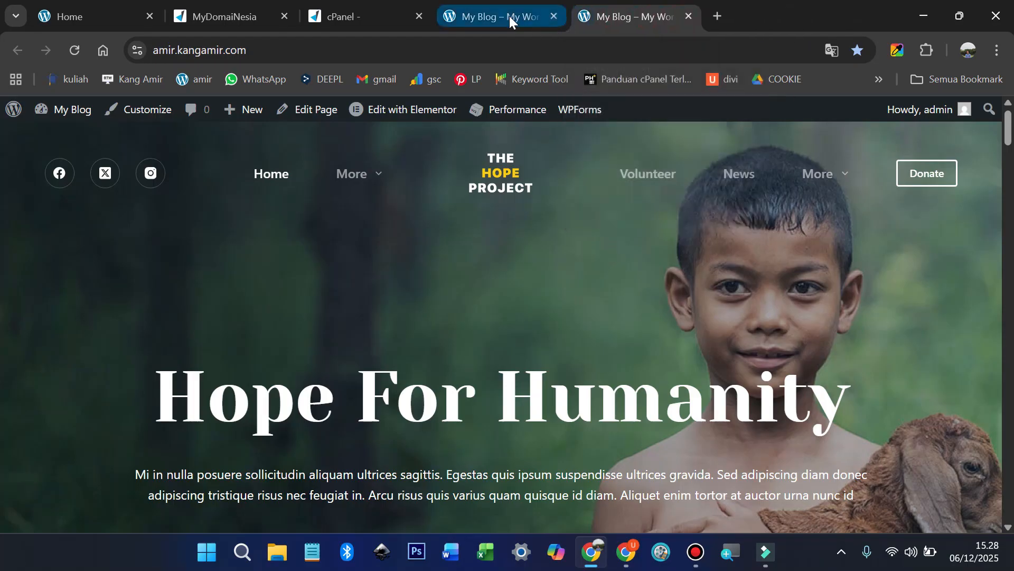
click(514, 12)
click(555, 17)
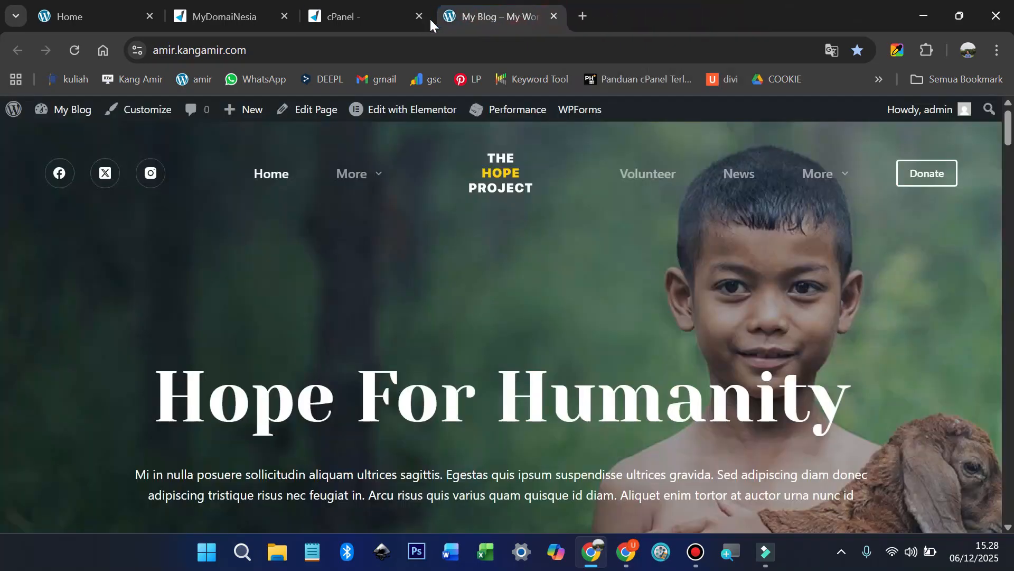
click(419, 17)
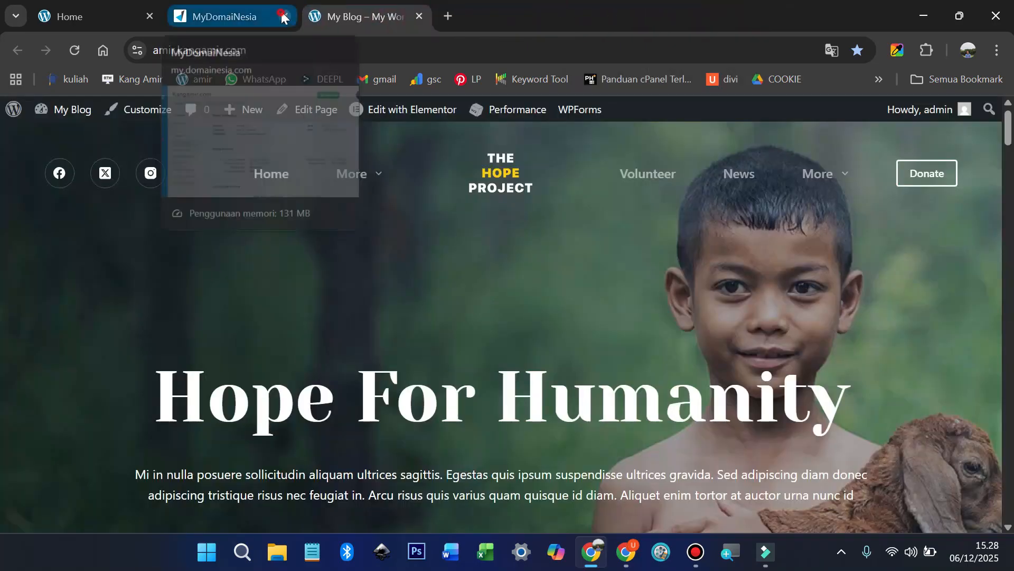
click(284, 17)
click(108, 15)
scroll(370, 280, up, 8)
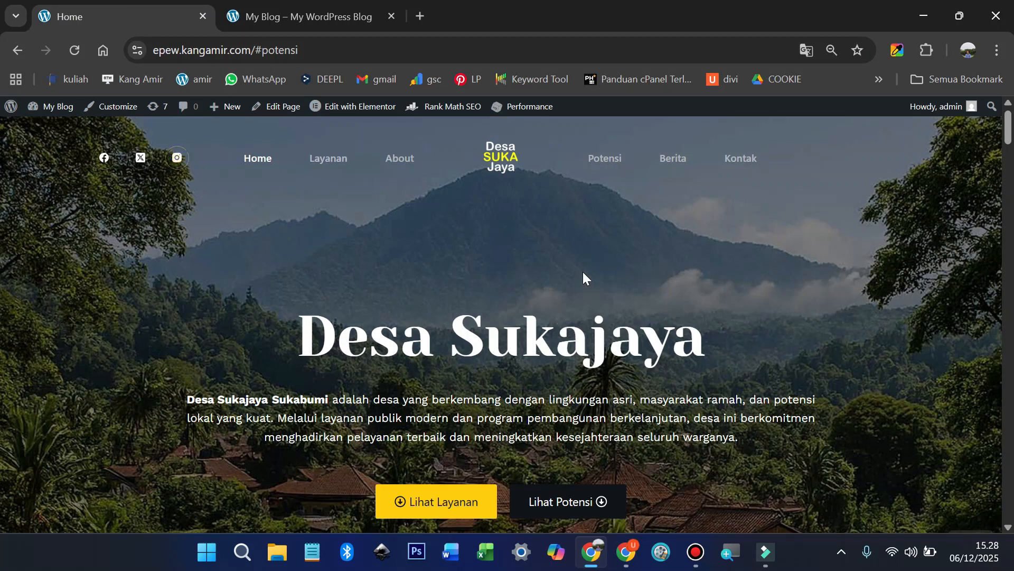
click(307, 17)
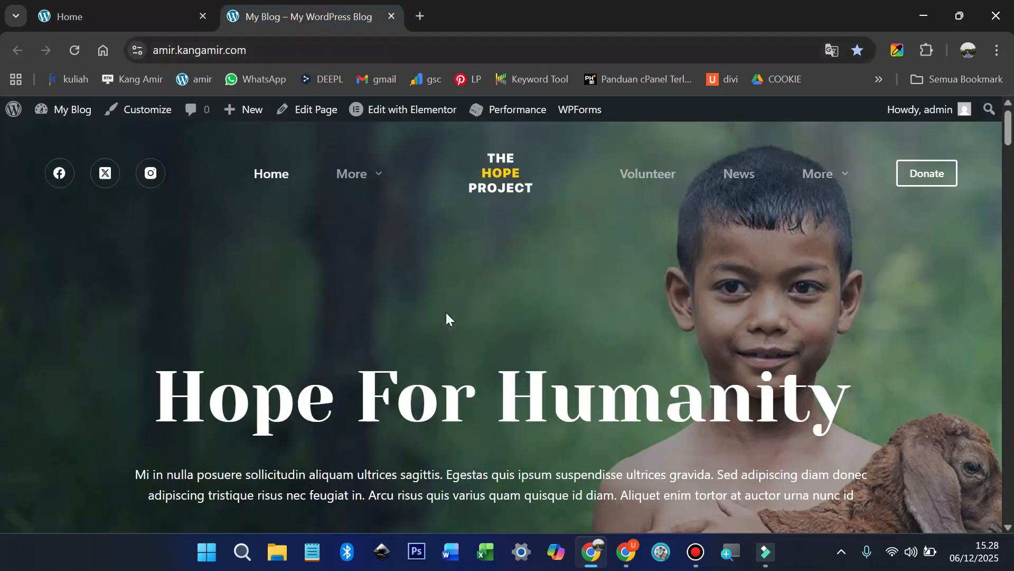
Step: Recreate the missing default Elementor kit in Elementor Tools and save the changes
click(405, 120)
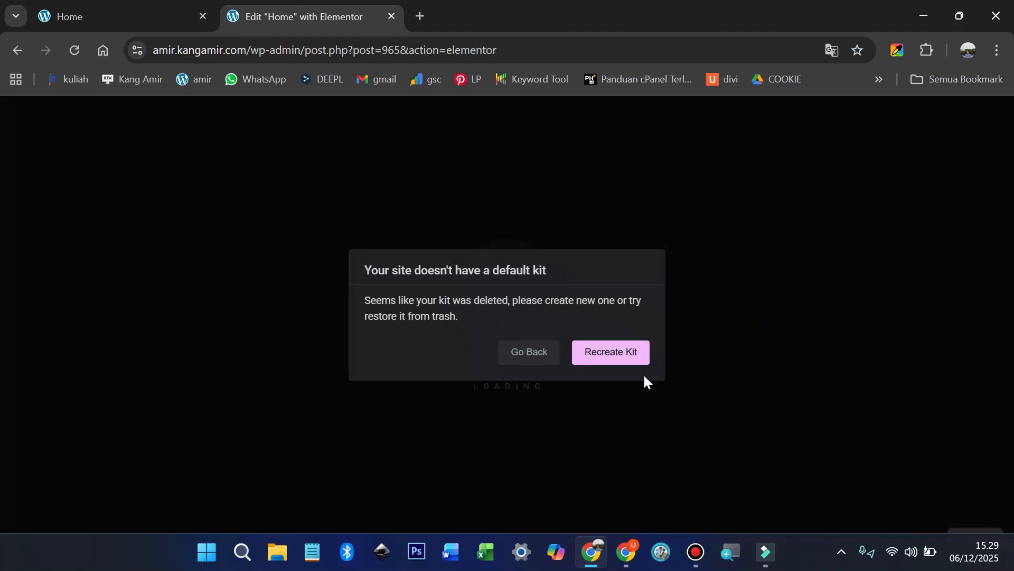
click(617, 359)
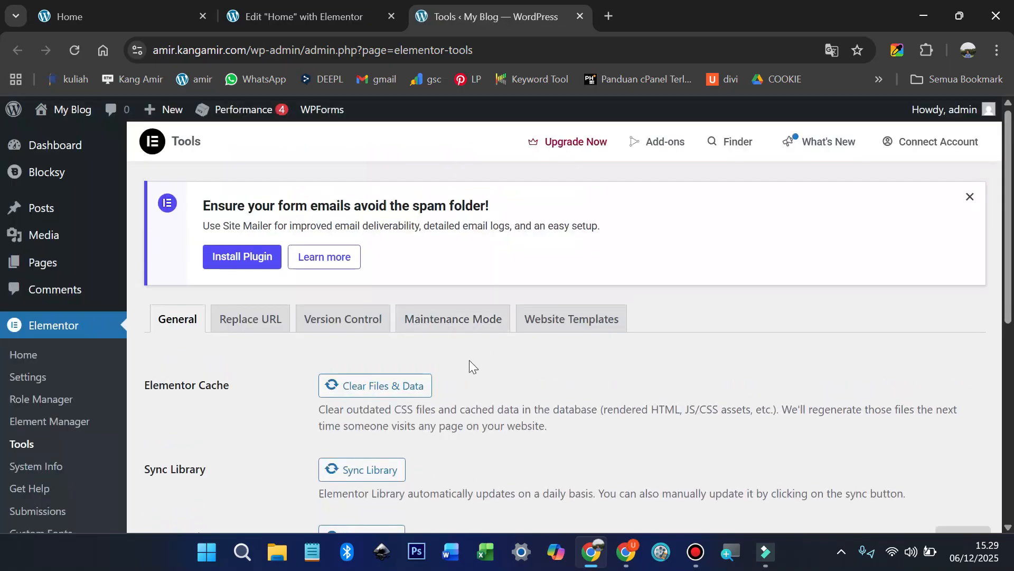
scroll(469, 363, down, 3)
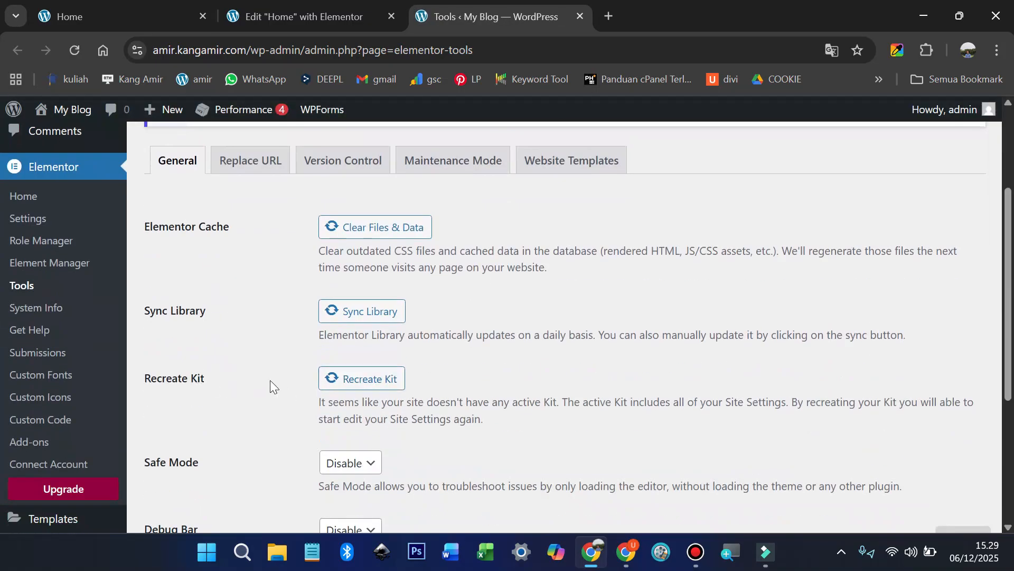
click(367, 383)
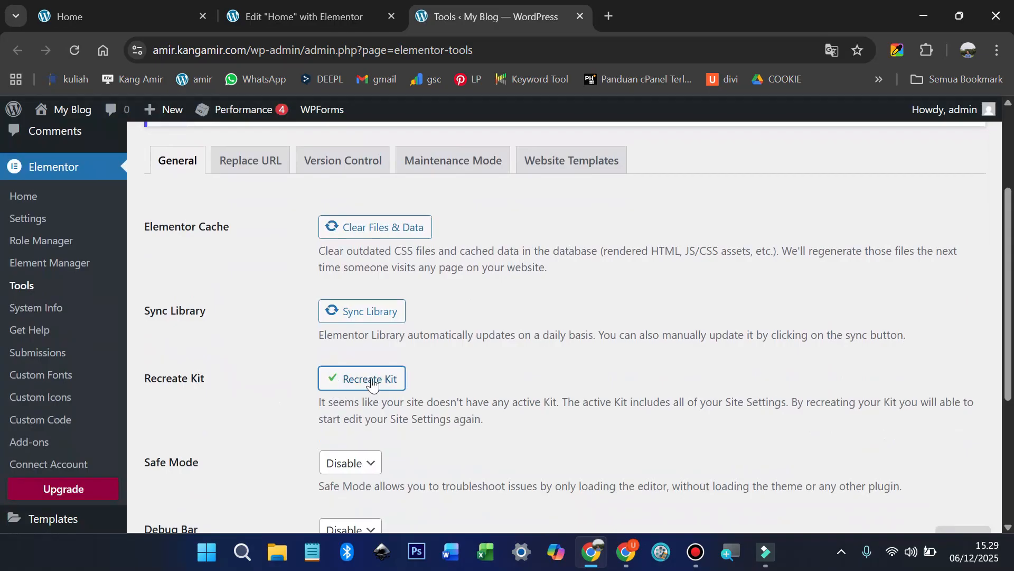
scroll(372, 384, down, 4)
click(196, 372)
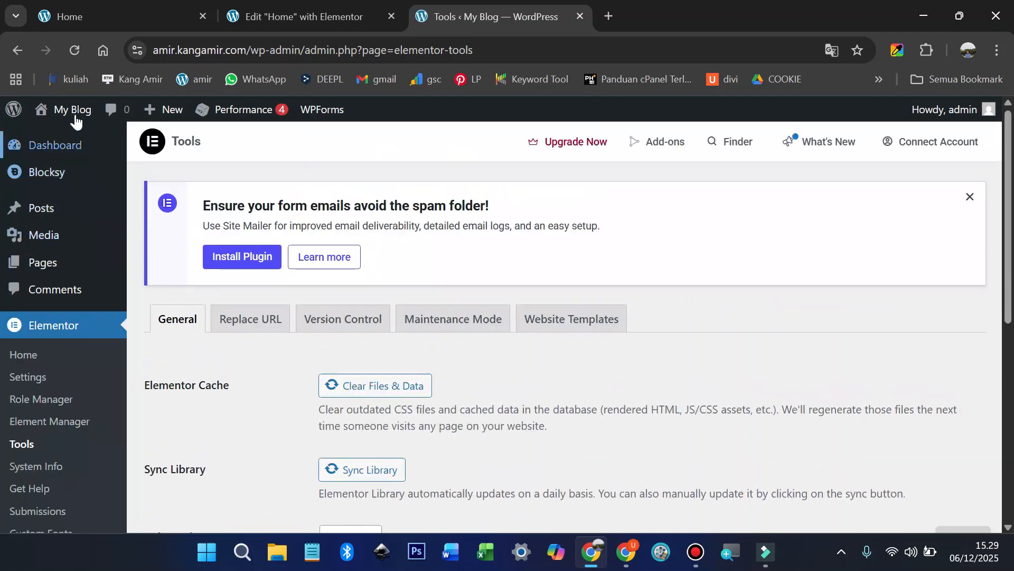
Step: Close the failed editor tab and reopen the Home page in Elementor
click(72, 134)
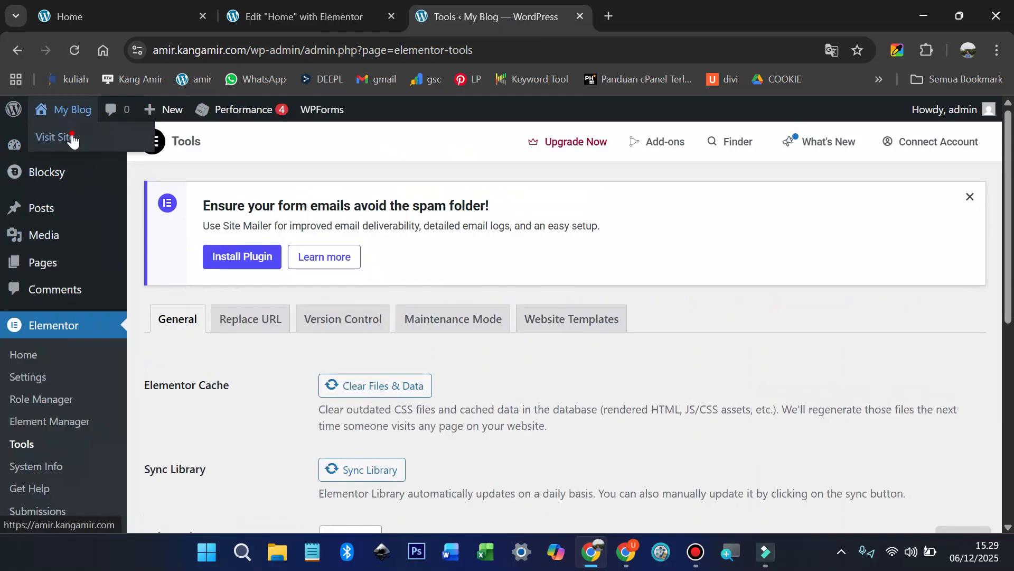
click(392, 16)
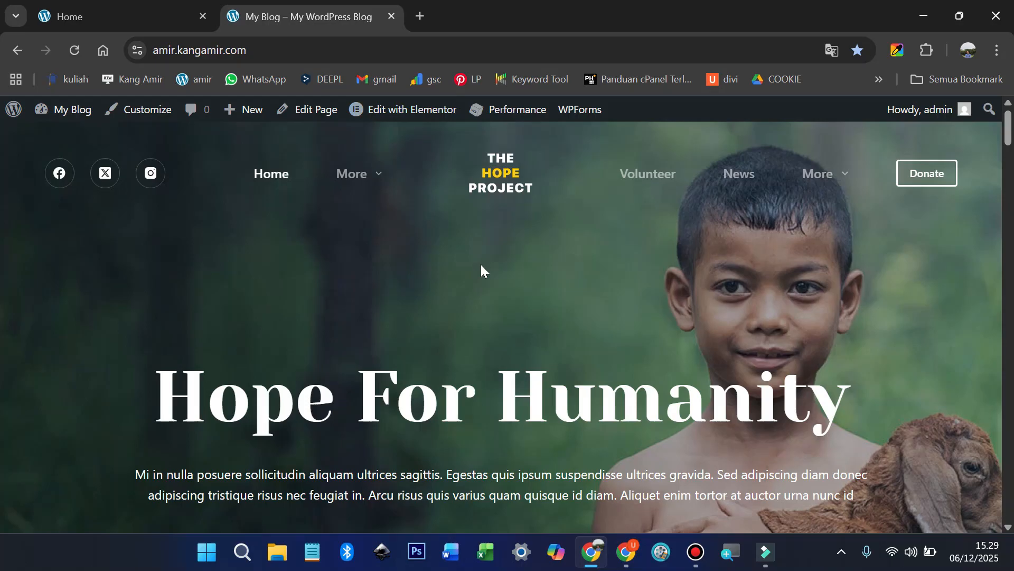
click(404, 112)
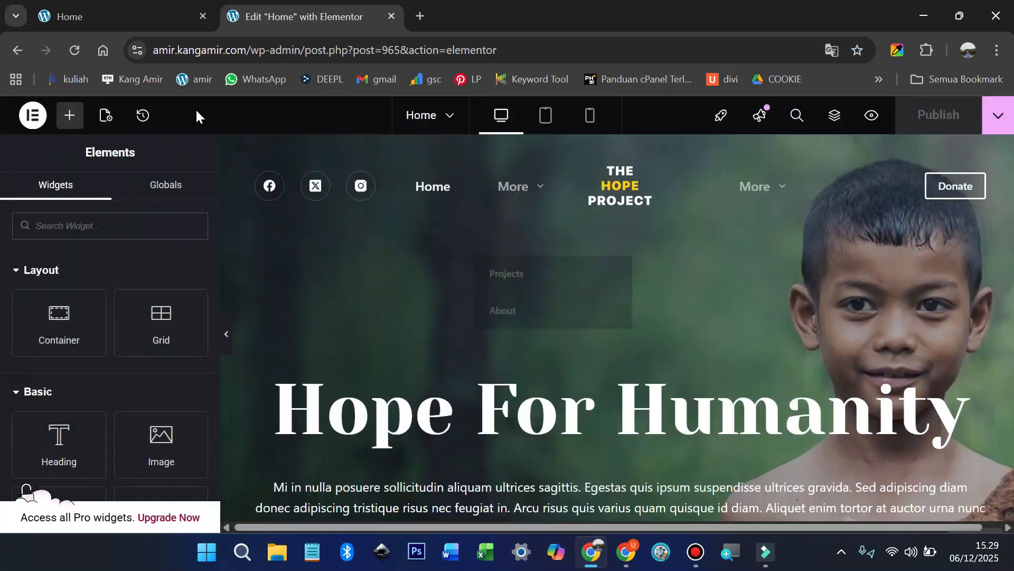
Step: Copy the 'Desa Sukajaya' heading text from the live homepage
click(112, 20)
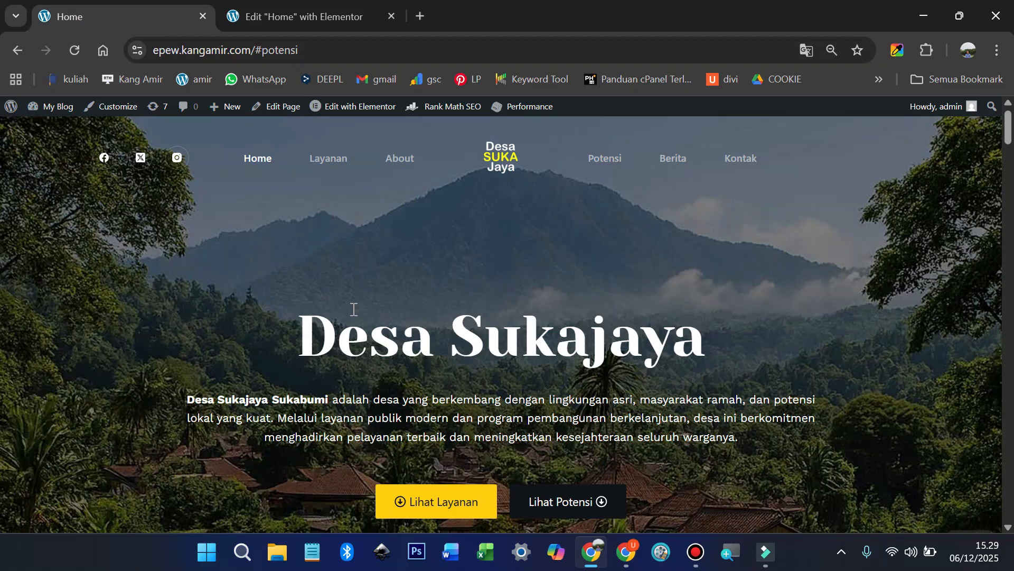
drag(307, 322, 720, 343)
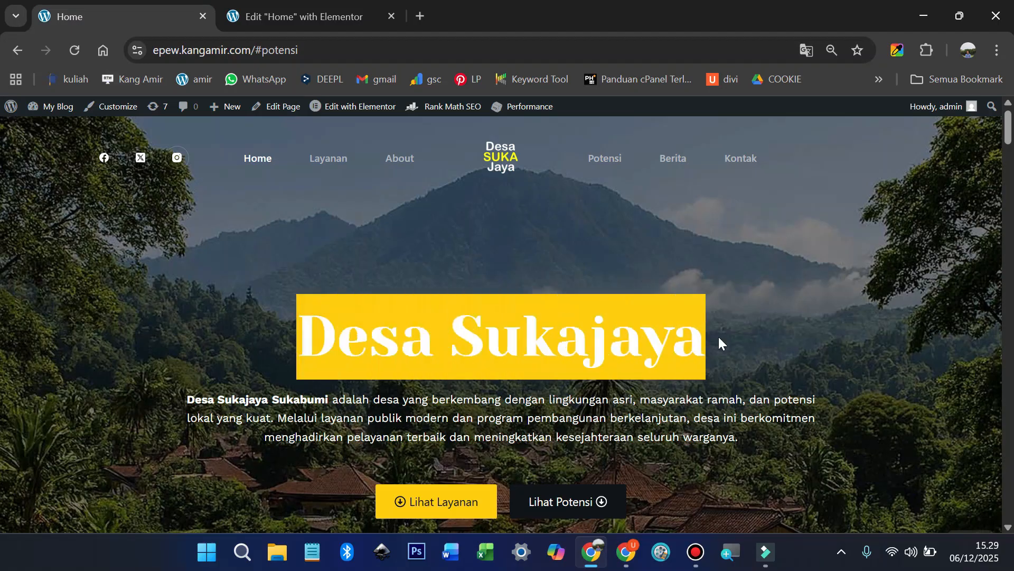
right_click(574, 336)
click(630, 132)
Step: Dismiss Elementor's checklist and tip, then select the Hope For Humanity heading's title field
click(280, 10)
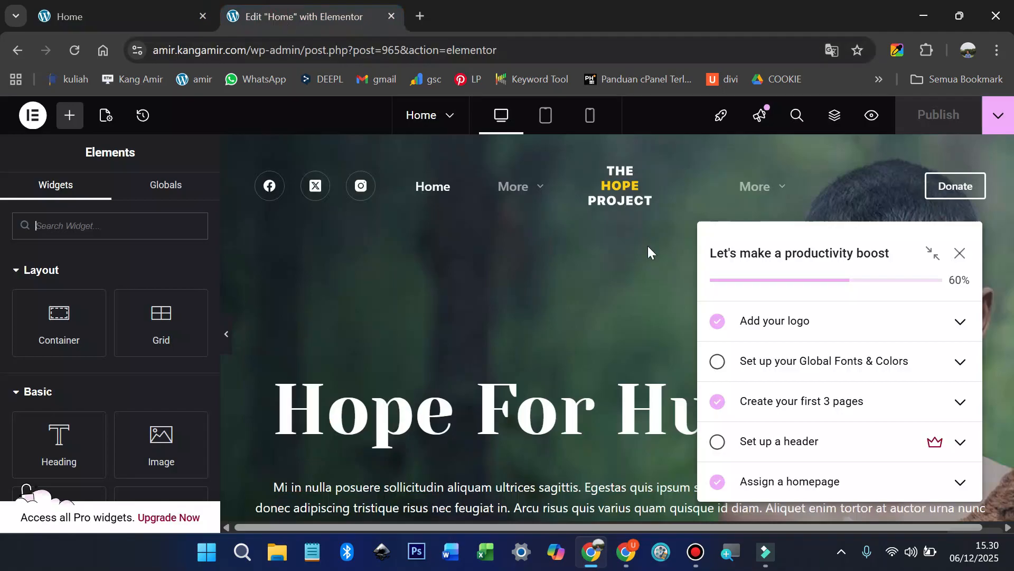
click(964, 255)
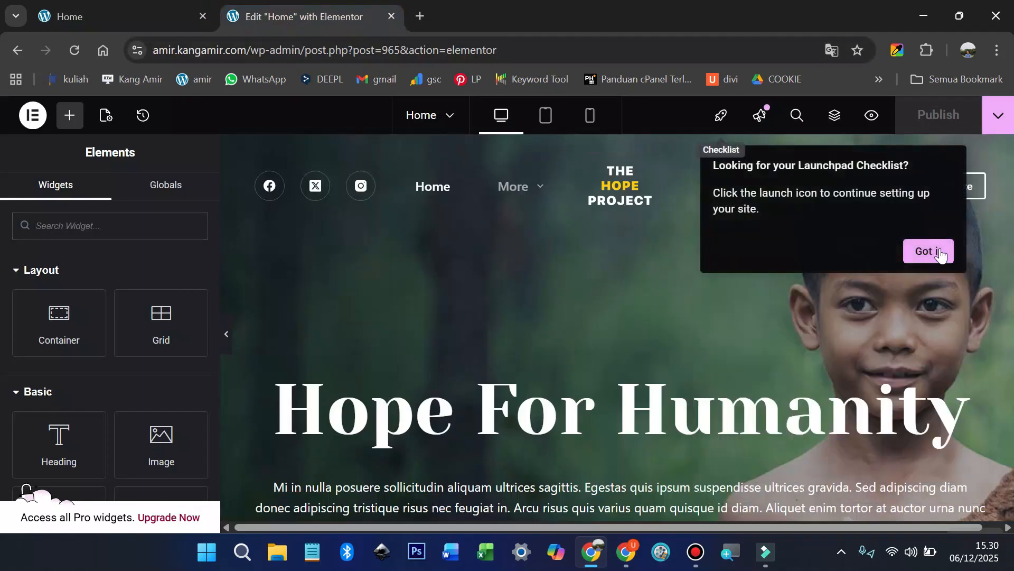
click(937, 245)
scroll(473, 370, down, 1)
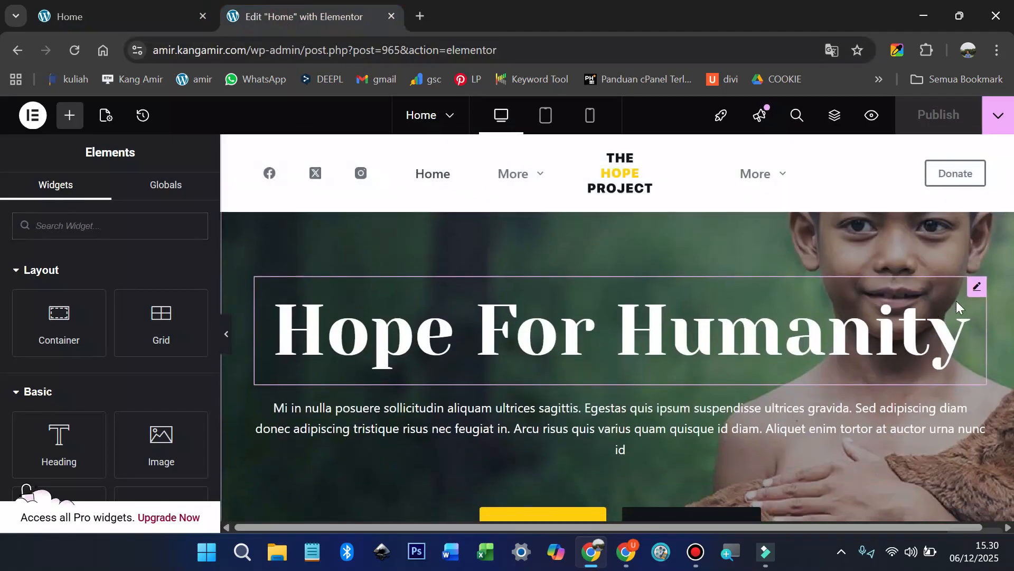
click(857, 336)
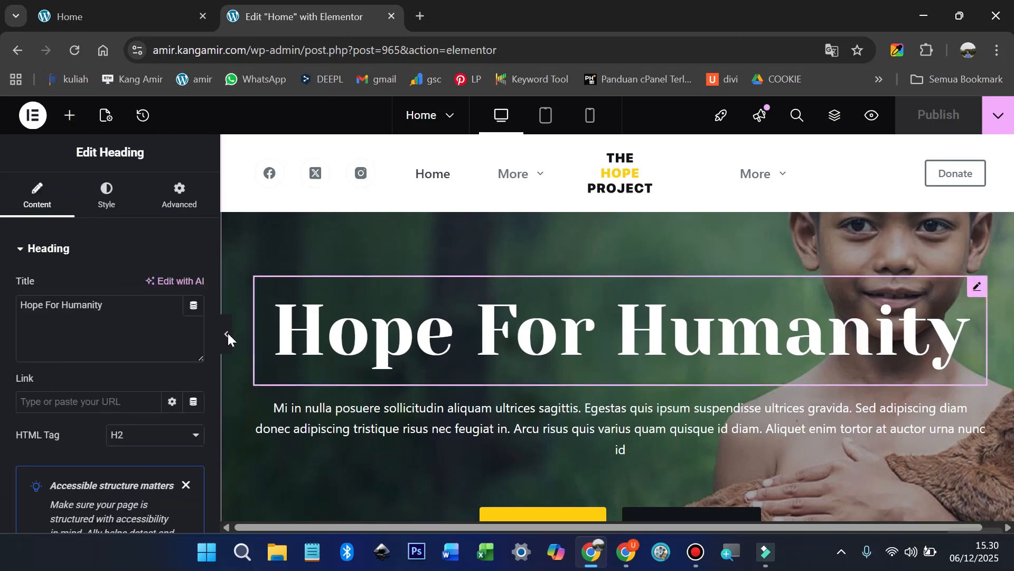
click(117, 321)
Step: Paste 'Desa Sukajaya' as the heading title and copy the live site's intro paragraph
key(ctrl+a)
key(ctrl+v)
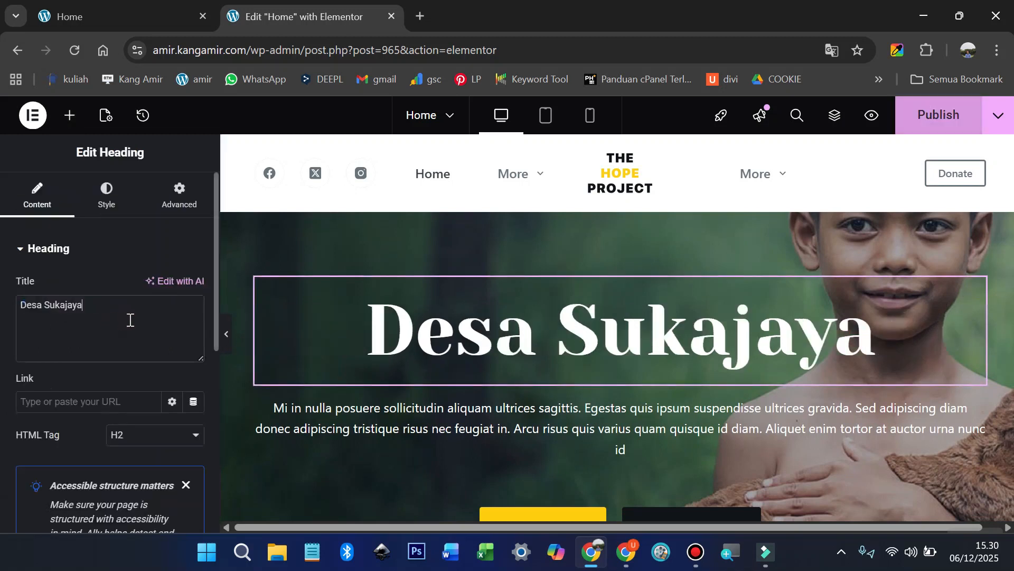
click(109, 13)
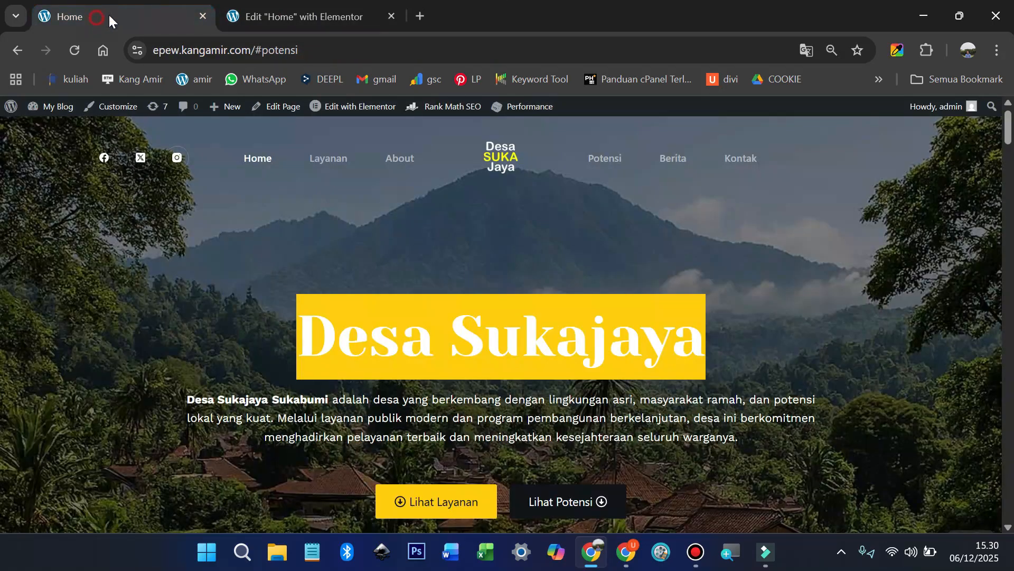
scroll(402, 381, down, 3)
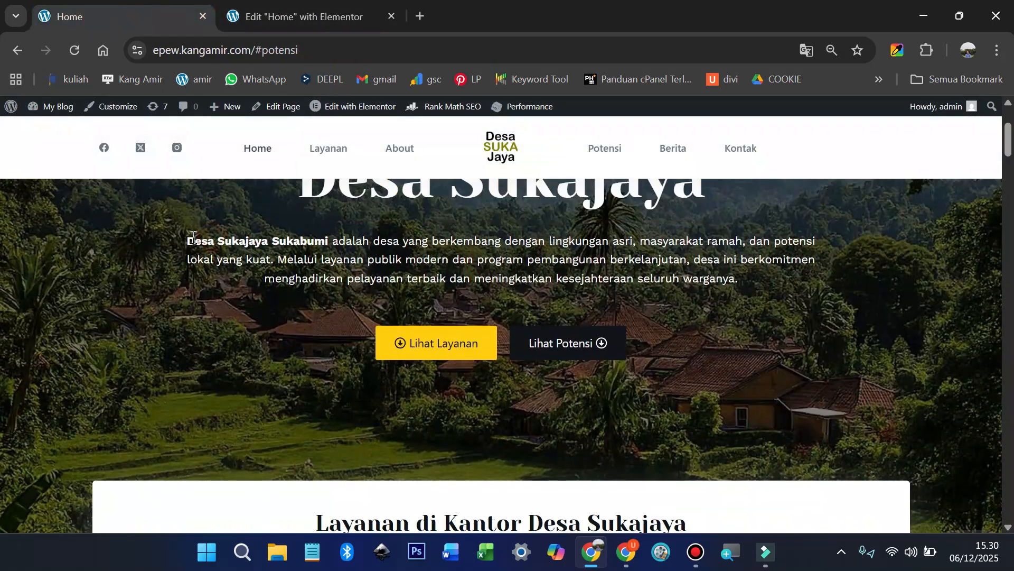
mouse_move(184, 244)
mouse_down()
mouse_move(560, 279)
mouse_move(739, 279)
mouse_move(320, 259)
mouse_move(203, 239)
mouse_up()
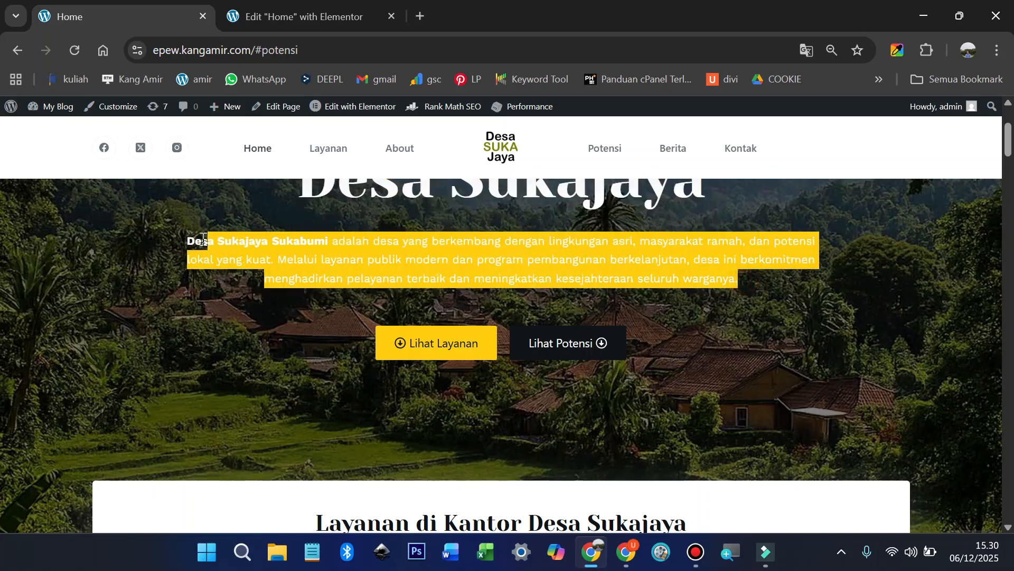
right_click(289, 259)
click(338, 275)
Step: Replace the hero's Lorem placeholder paragraph with the Desa Sukajaya Sukabumi introduction
click(288, 8)
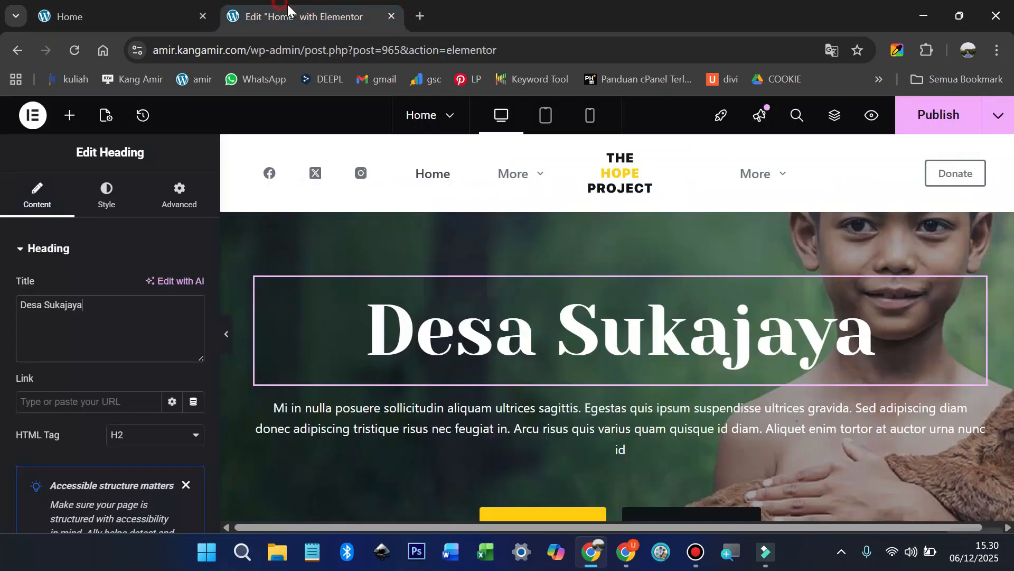
click(474, 423)
click(135, 424)
key(ctrl+a)
key(ctrl+v)
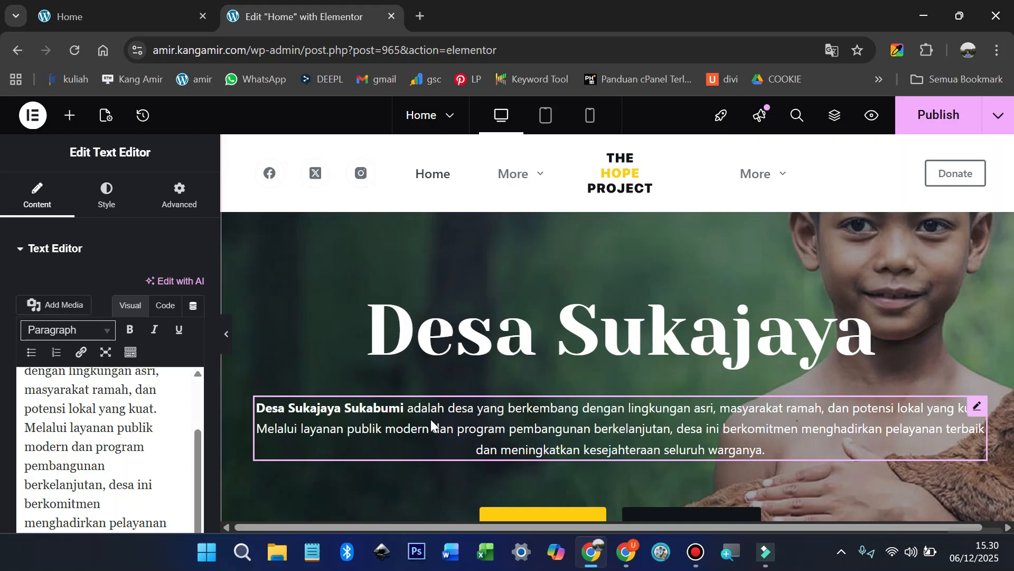
scroll(430, 420, down, 1)
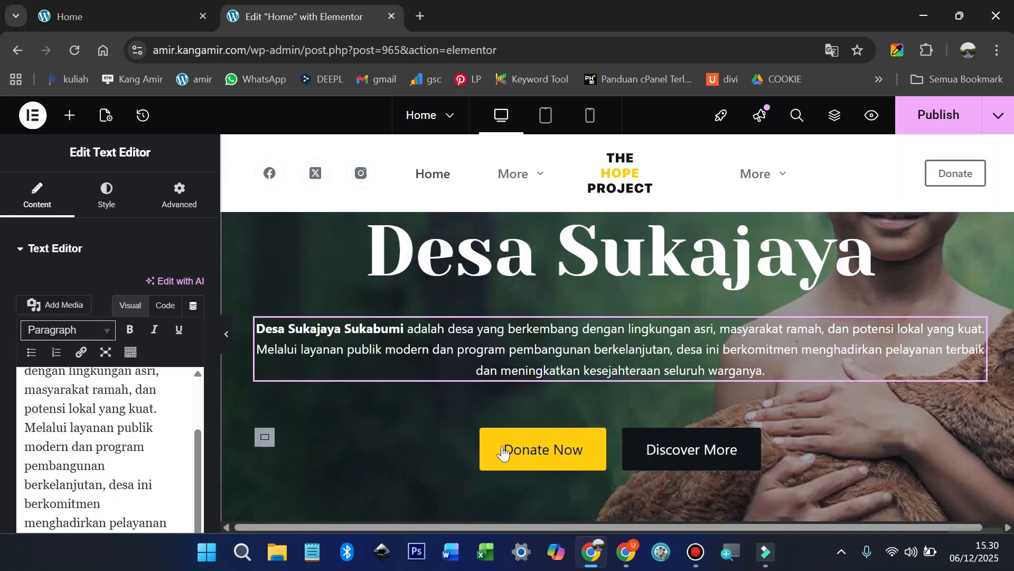
Step: Change the Donate Now button text to 'Lihat Layanan'
click(594, 451)
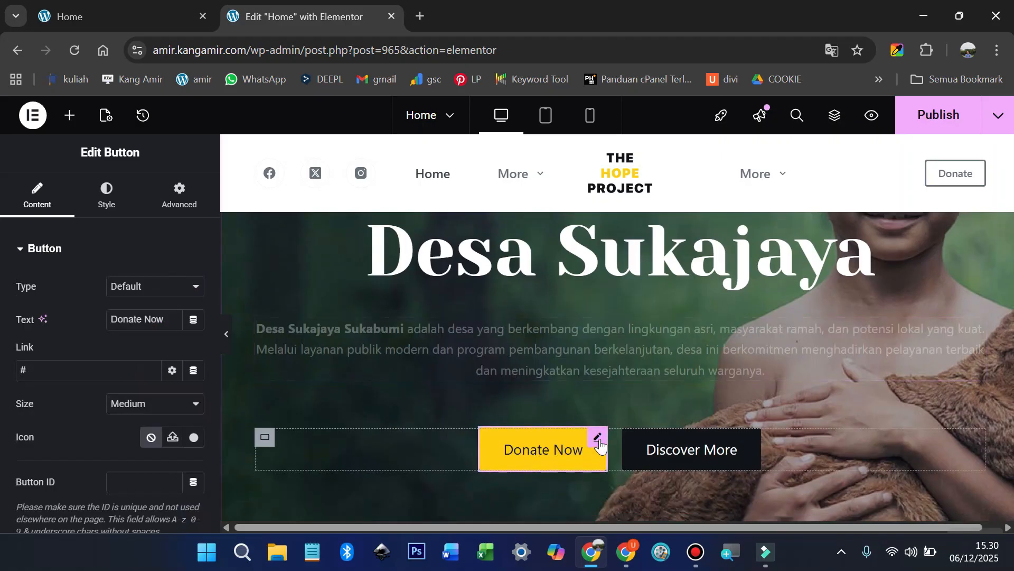
click(124, 18)
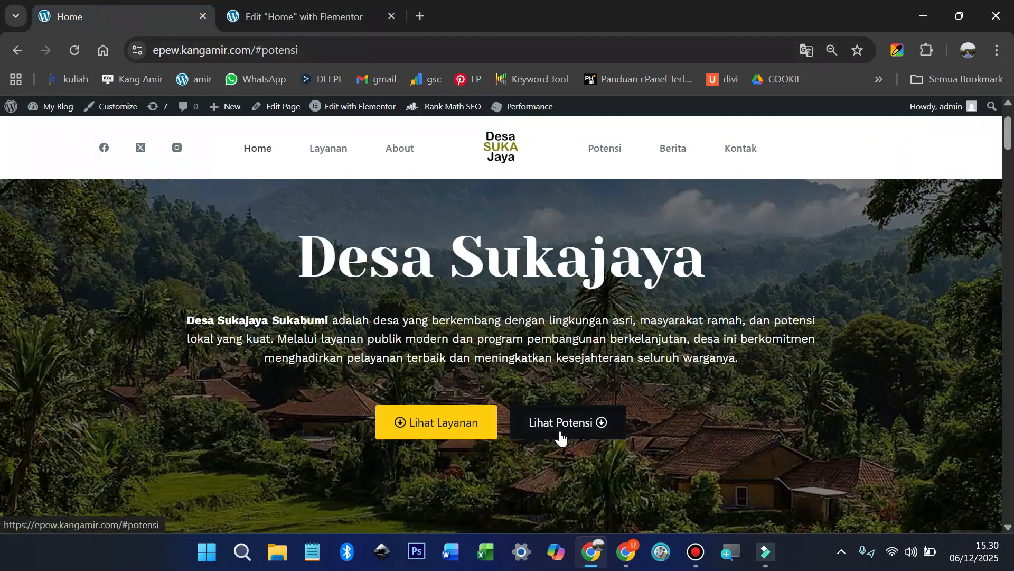
click(261, 14)
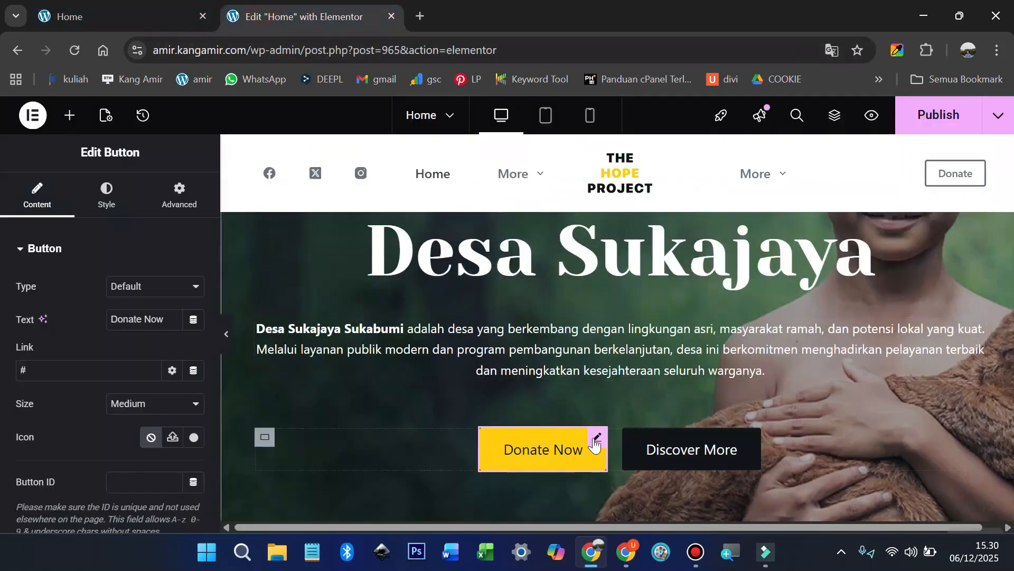
triple_click(139, 319)
text(lIHAT)
key(ctrl+a)
text(Lihat Layanan)
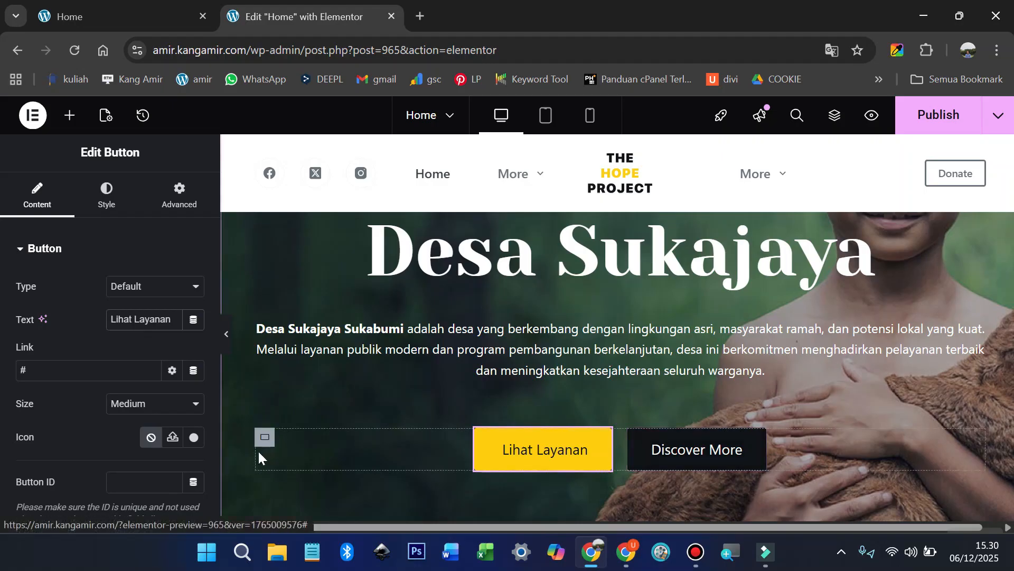
Step: Give the Lihat Layanan button the circled down-arrow icon from the Icon Library, searched with 'arr'
click(195, 438)
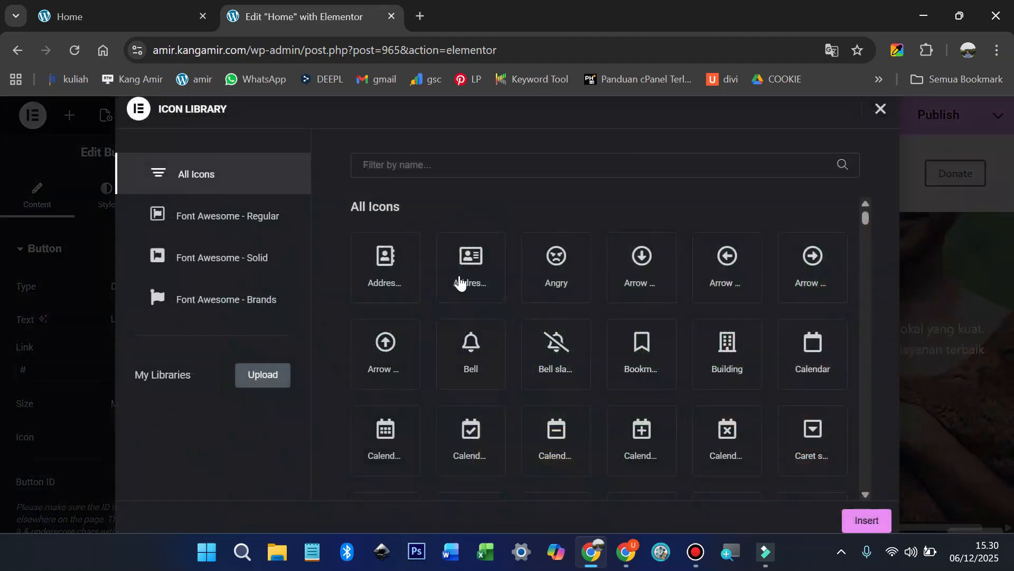
click(402, 167)
text(arr)
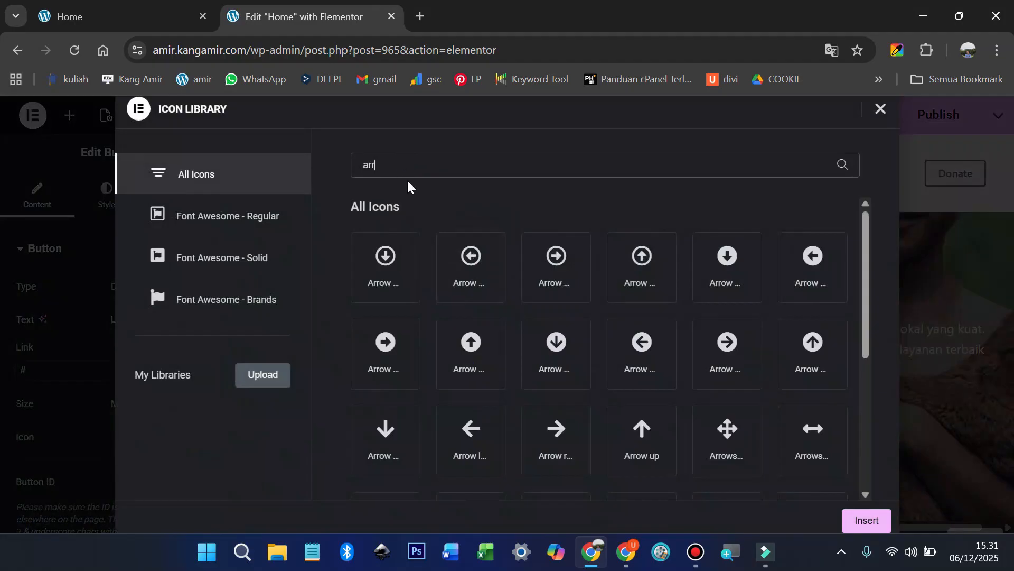
click(388, 257)
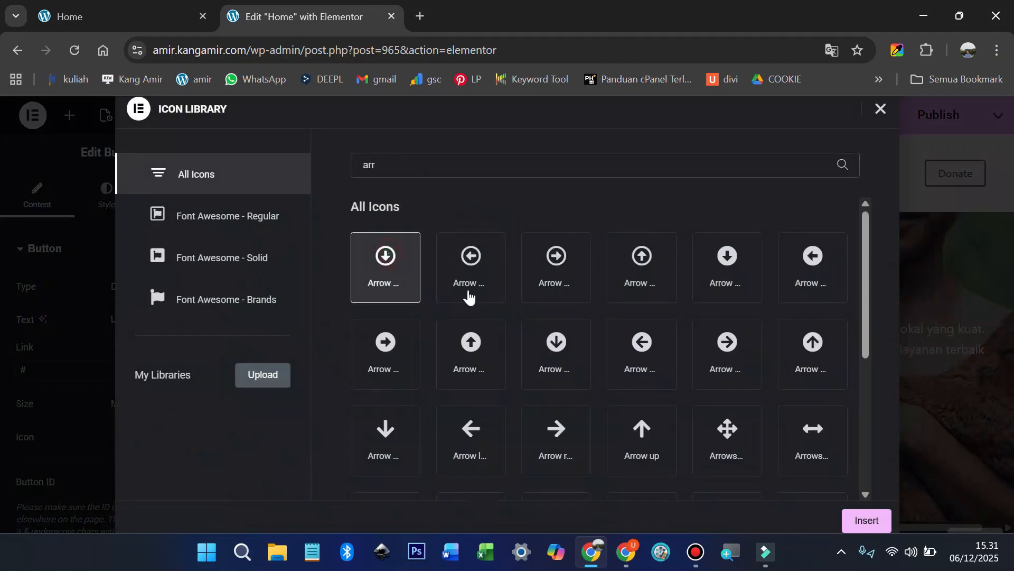
click(858, 519)
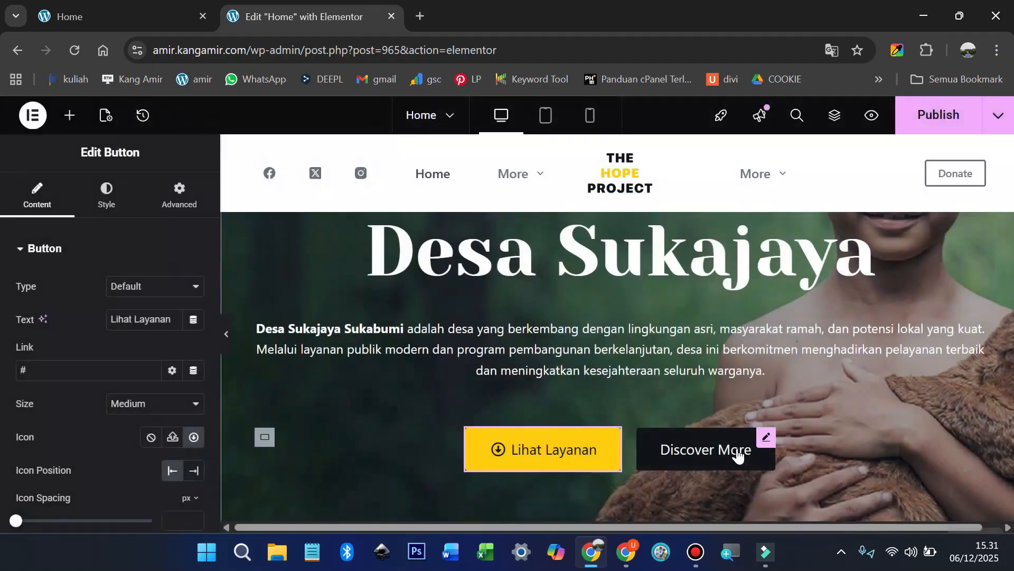
click(759, 448)
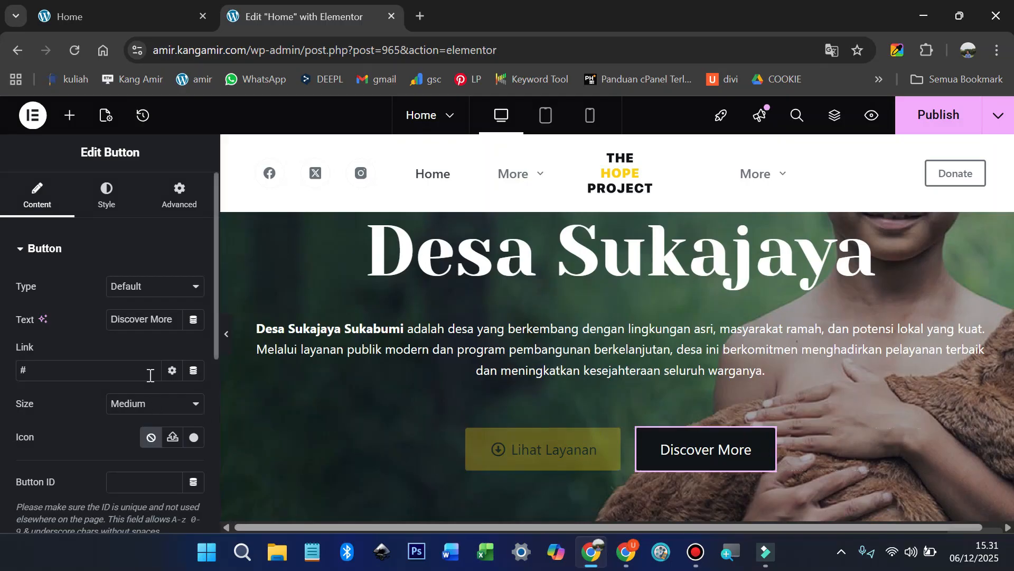
Step: Set the second button text to 'Lihat Potensi' with a circled down-arrow icon at the End position
triple_click(156, 318)
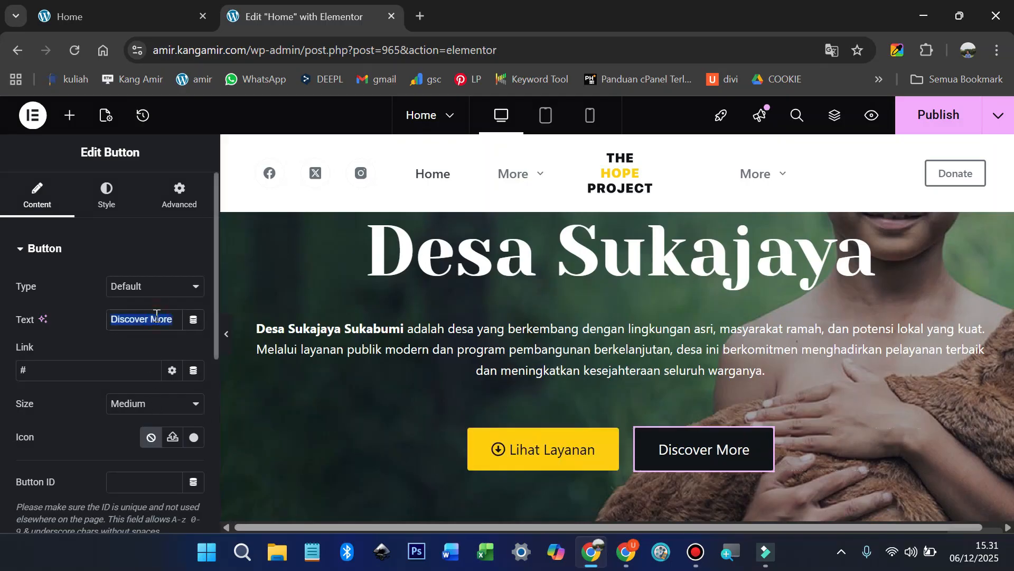
text(Lihat Potensi)
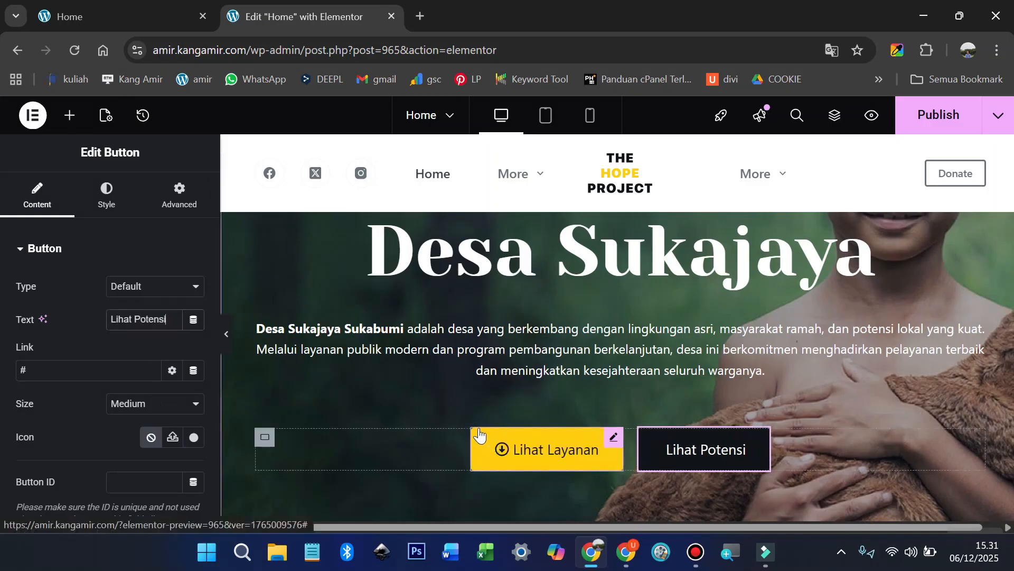
click(194, 439)
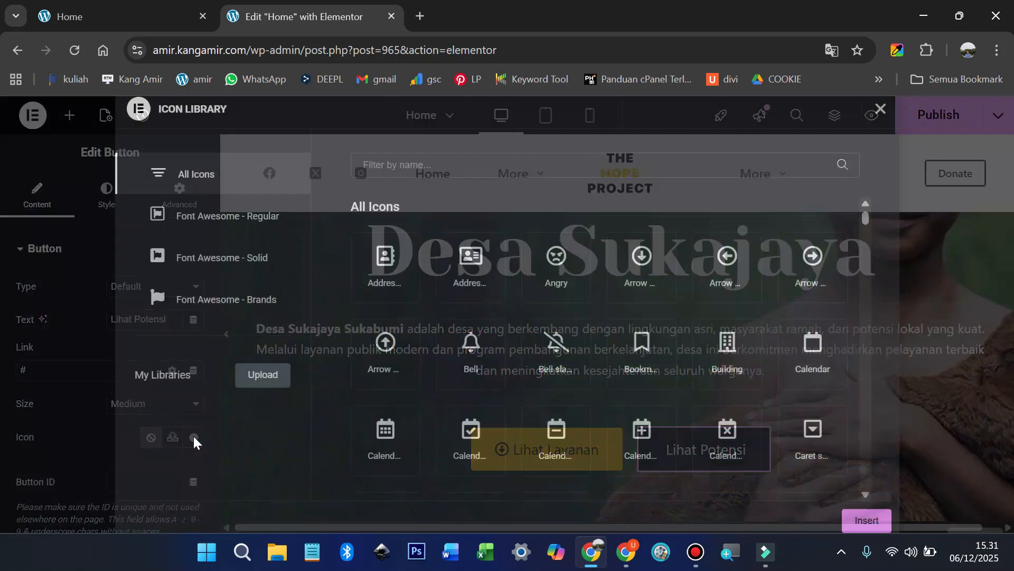
click(628, 259)
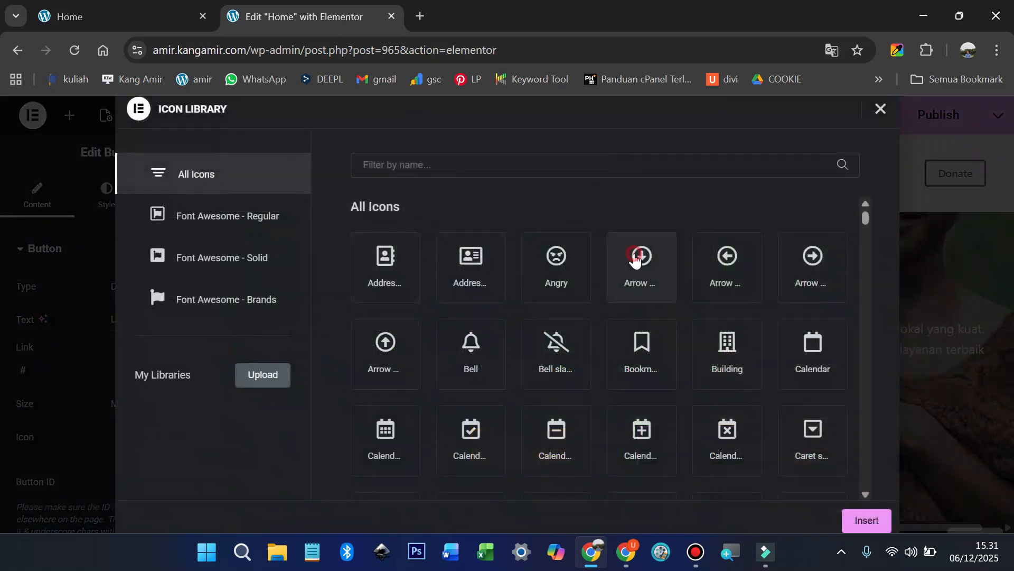
click(868, 521)
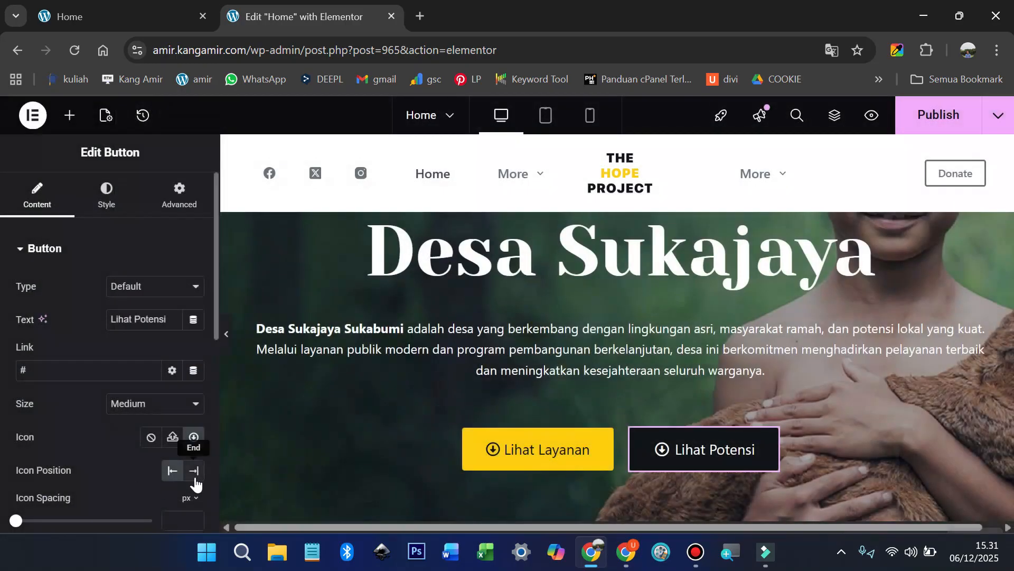
click(195, 471)
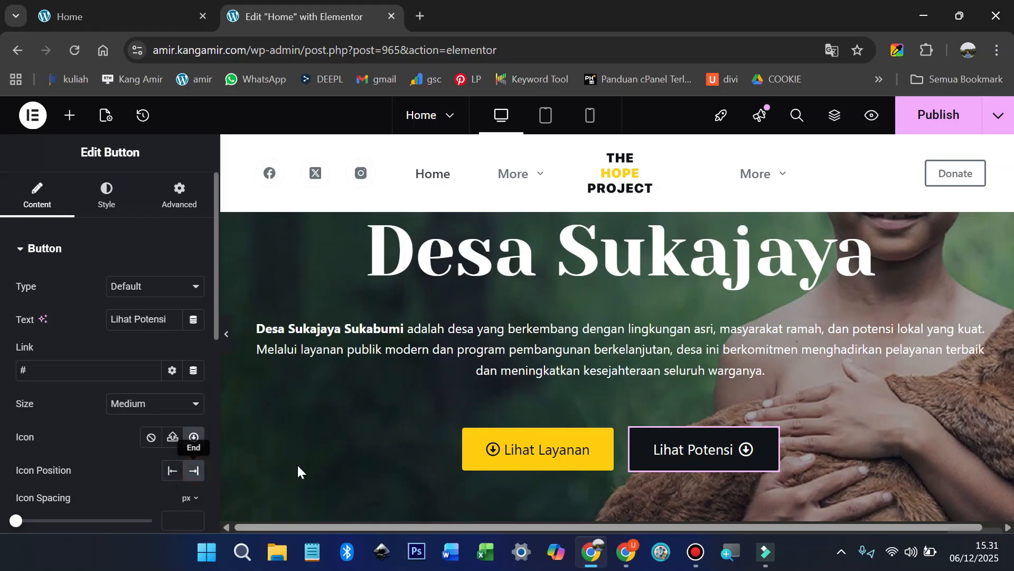
scroll(491, 396, up, 3)
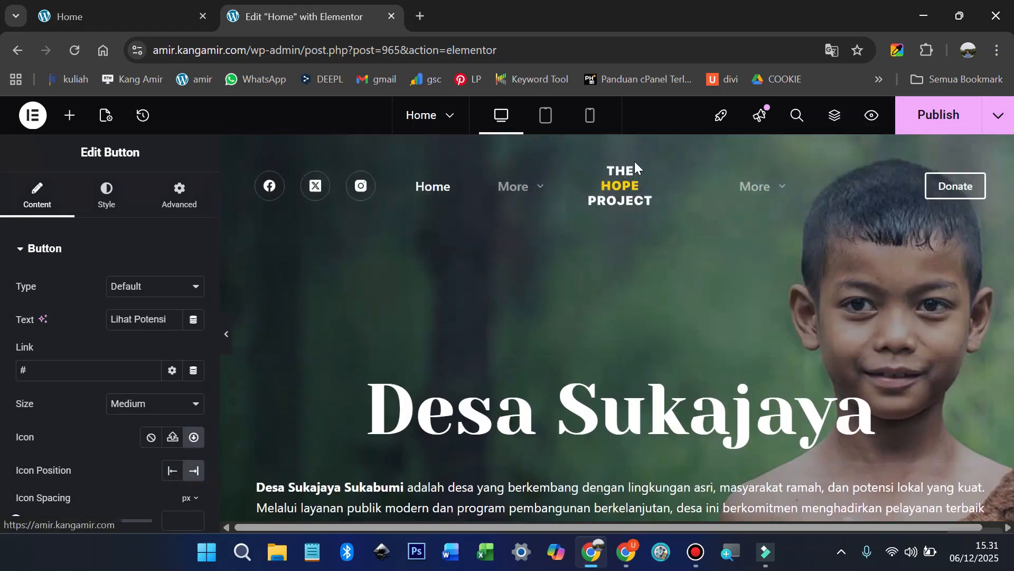
Step: Select the hero's outer container in the Structure tree and show its Background style options
scroll(680, 224, down, 1)
scroll(684, 252, up, 1)
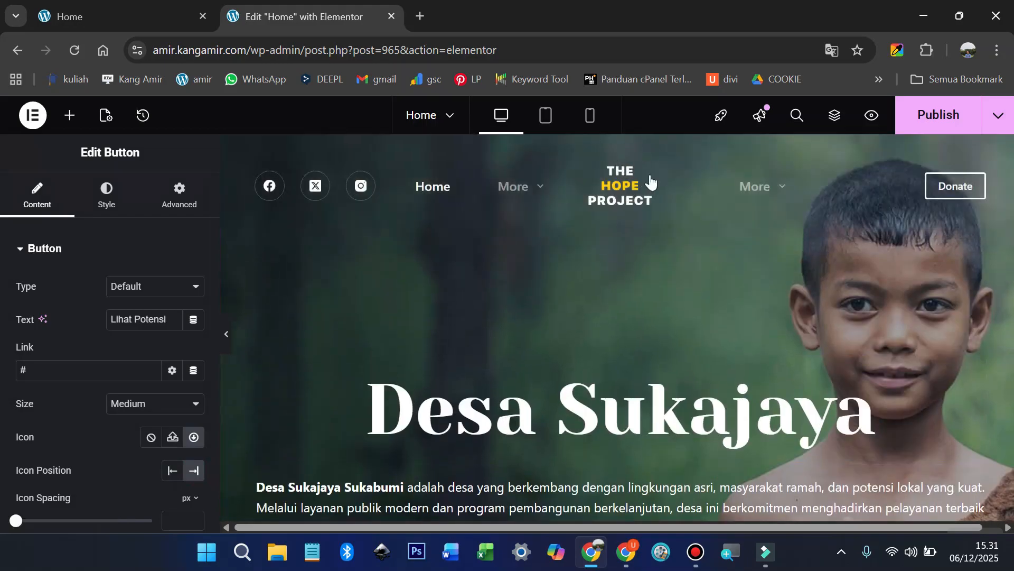
click(835, 115)
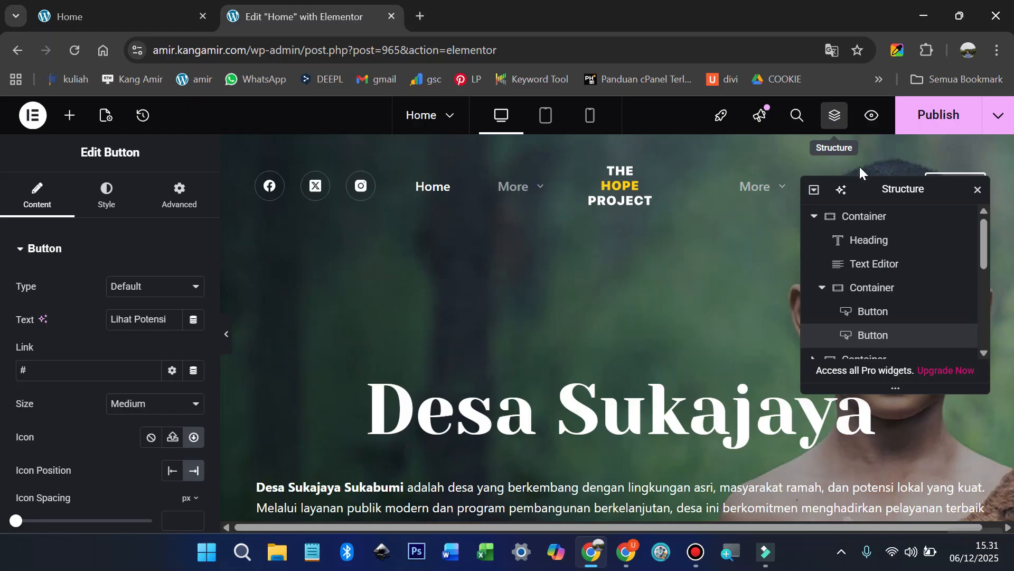
click(845, 216)
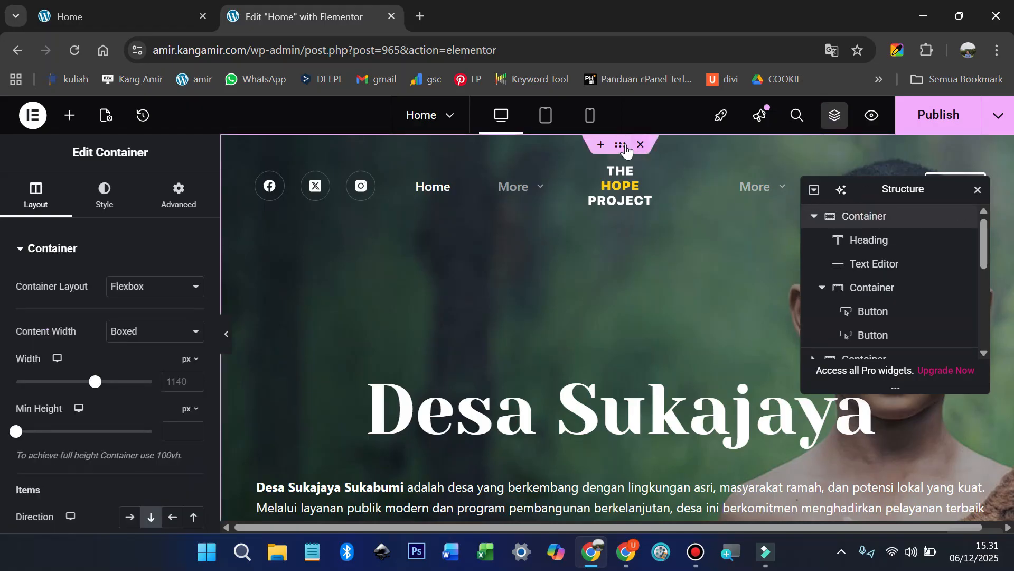
click(105, 196)
Step: Upload pemandangan-desa.jpg as the container's background image with alt text 'pemandangan desa'
click(109, 464)
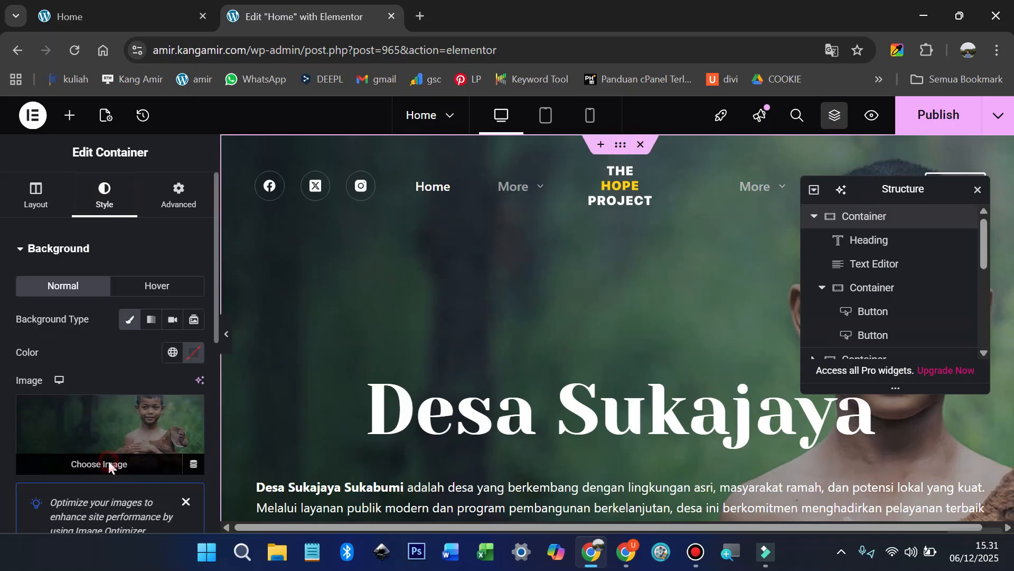
click(234, 178)
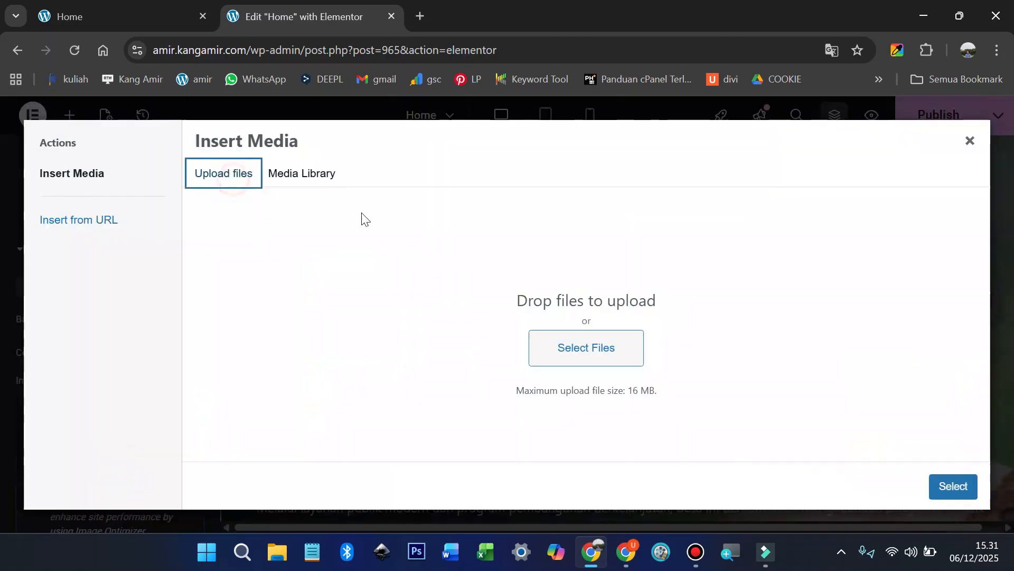
click(595, 347)
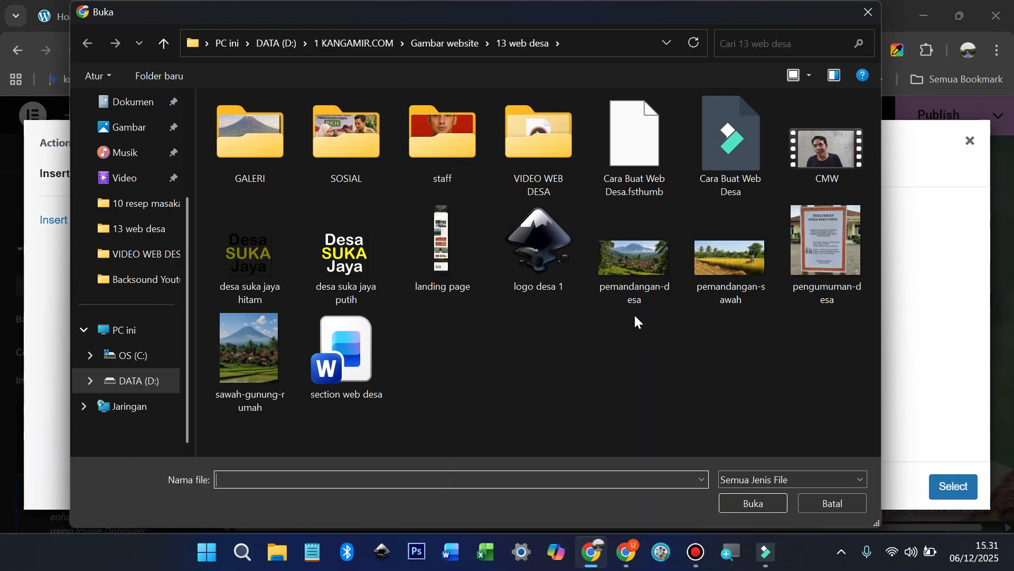
click(635, 262)
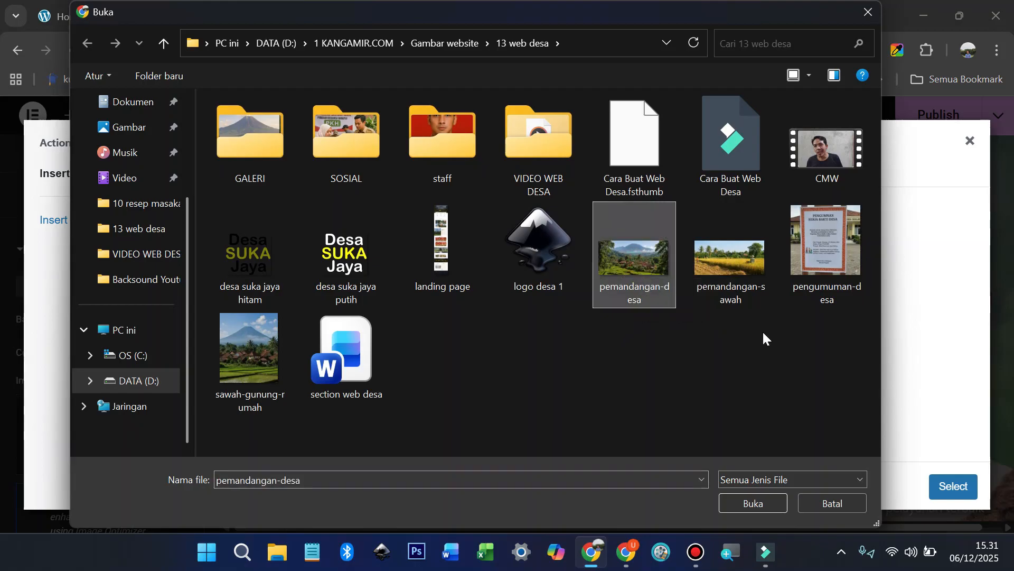
click(768, 498)
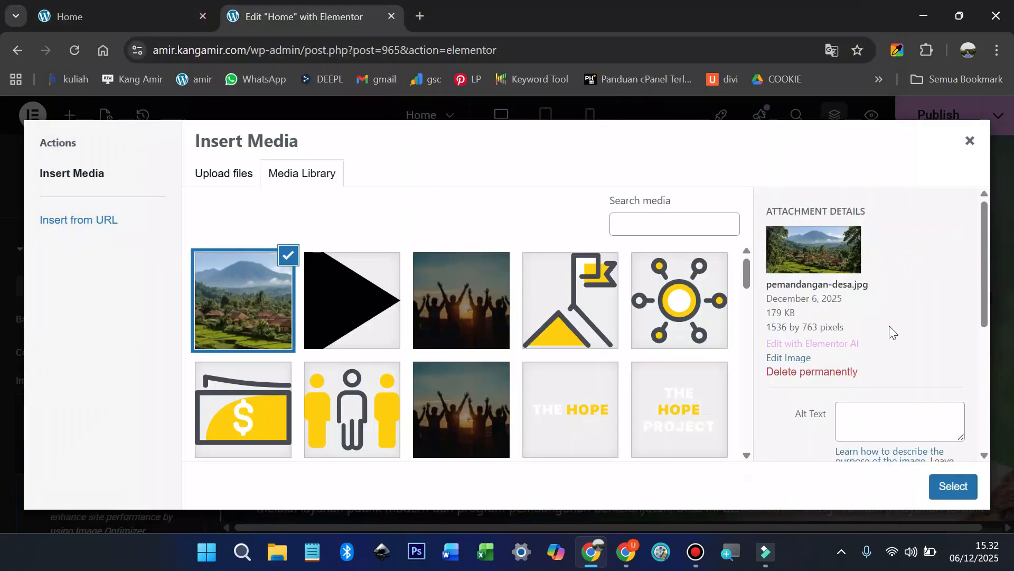
click(910, 420)
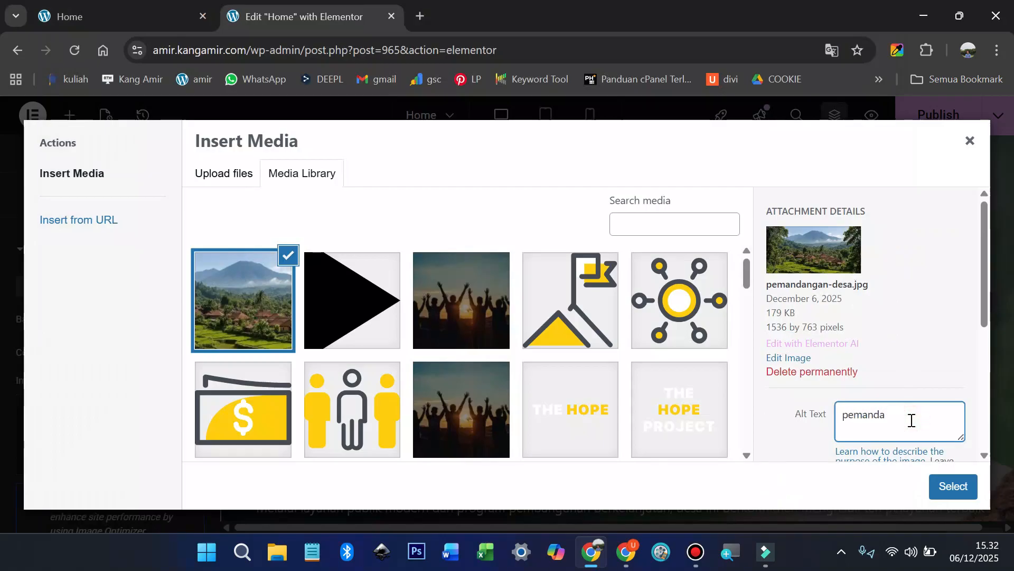
text(pemandangan-desa)
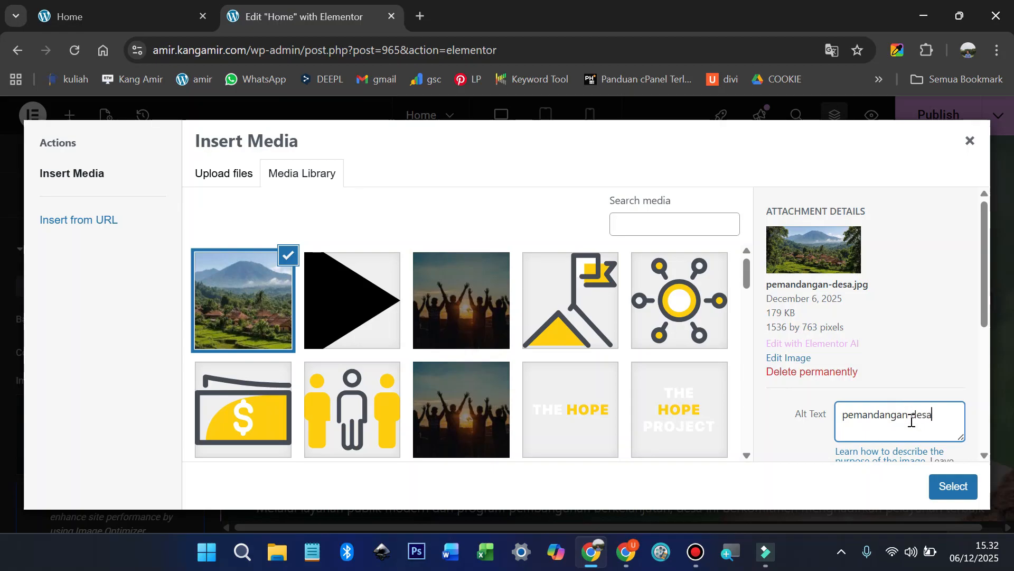
click(958, 477)
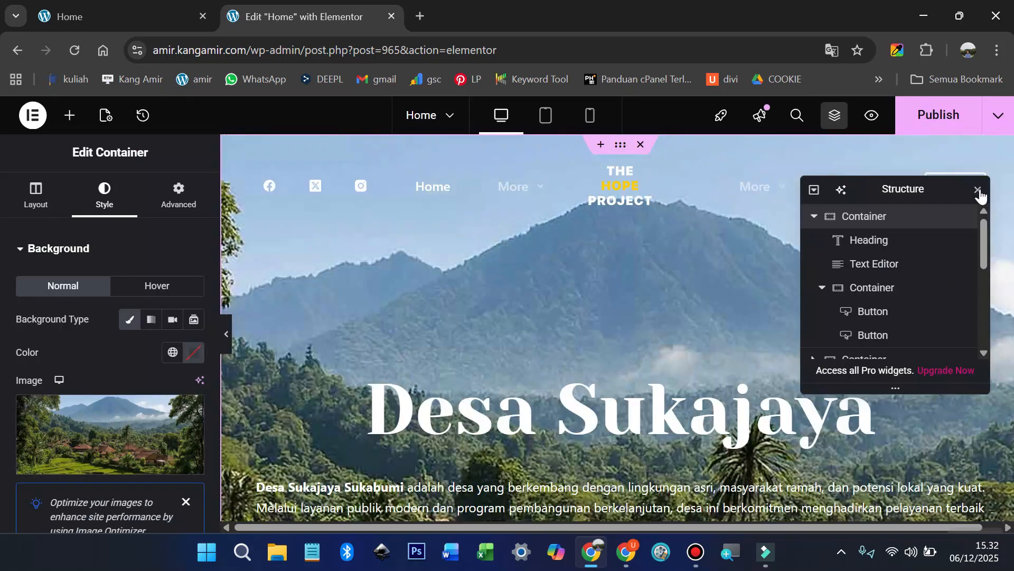
click(978, 190)
Step: Add a Classic background overlay in near-black #020202 over the hero photo
scroll(693, 300, down, 2)
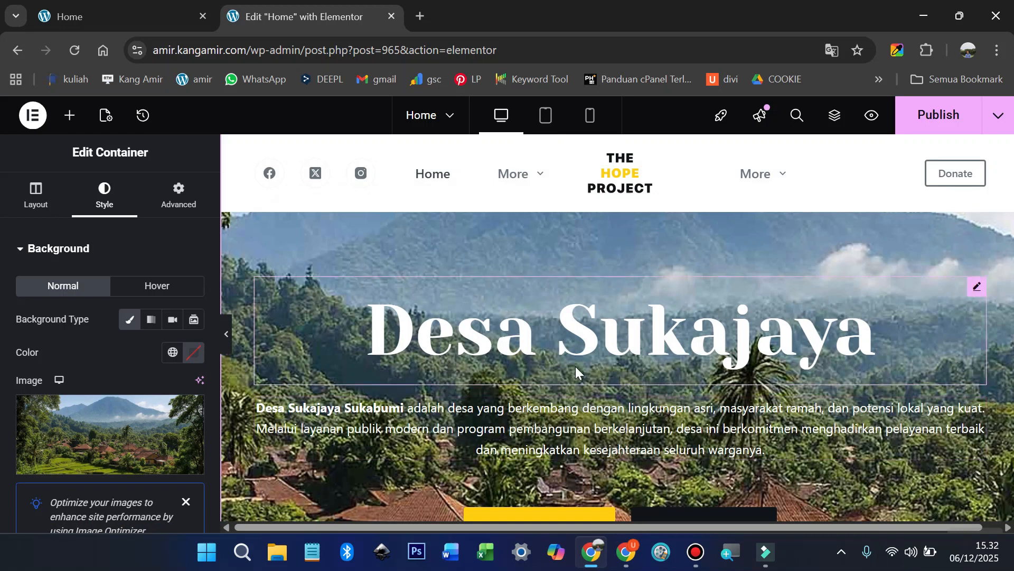
scroll(583, 363, up, 2)
drag(623, 145, 620, 144)
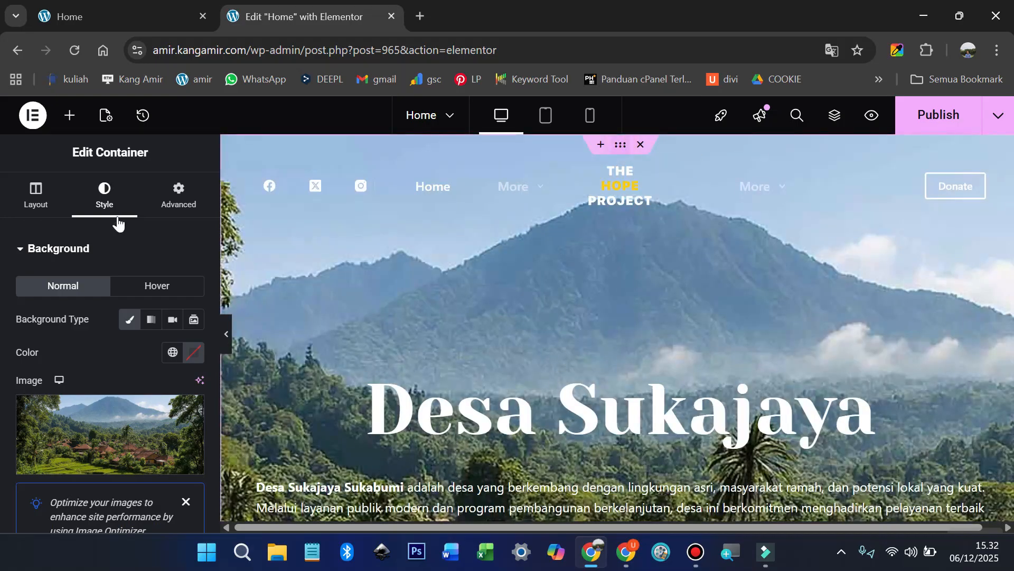
click(26, 254)
click(29, 289)
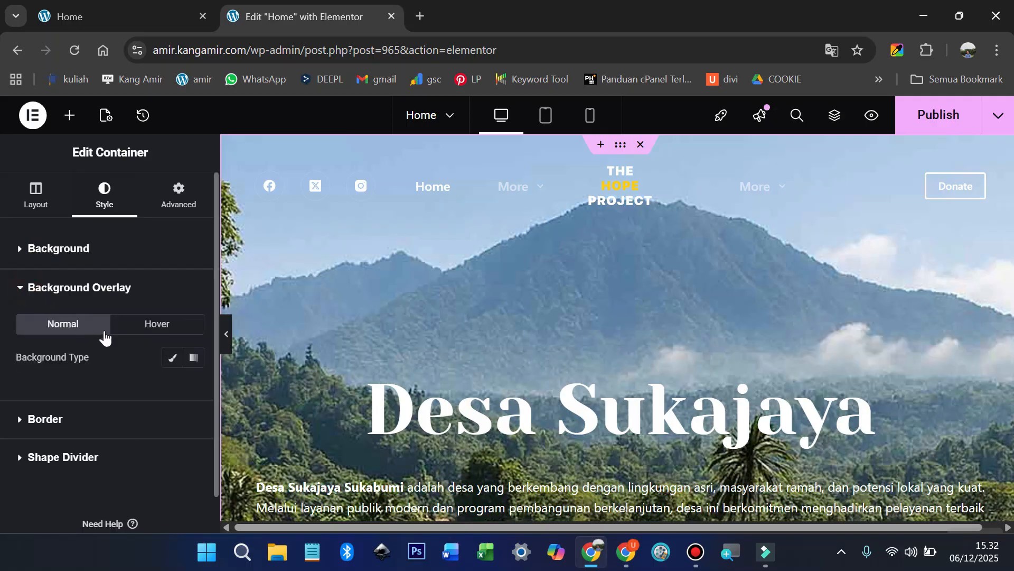
click(170, 359)
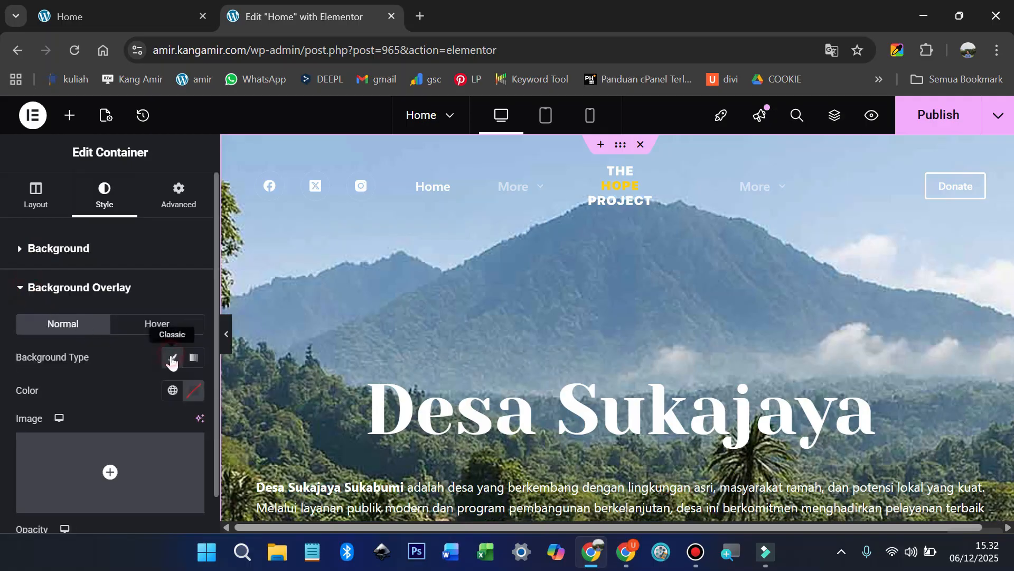
click(193, 391)
drag(195, 303, 100, 304)
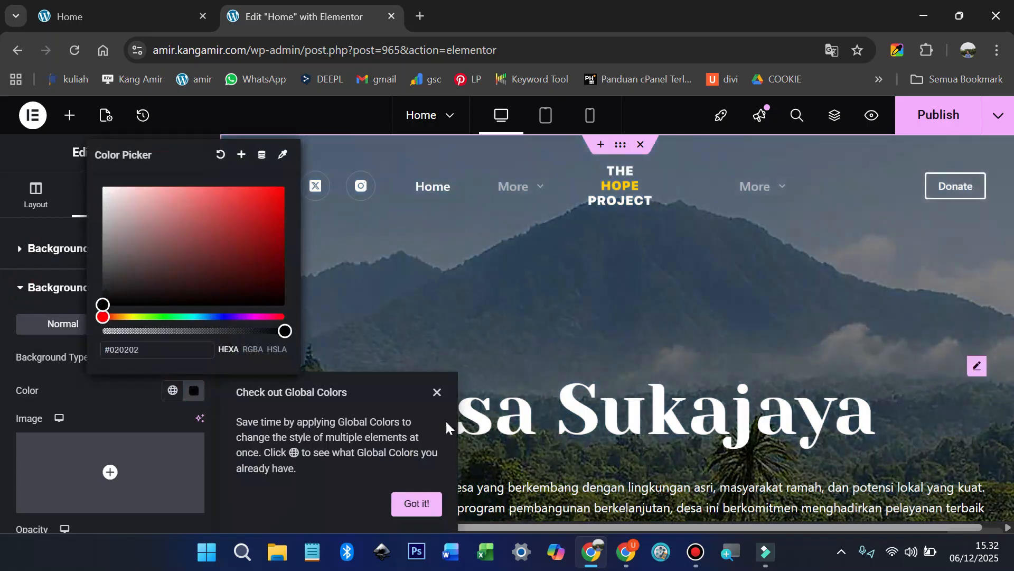
click(417, 503)
click(423, 499)
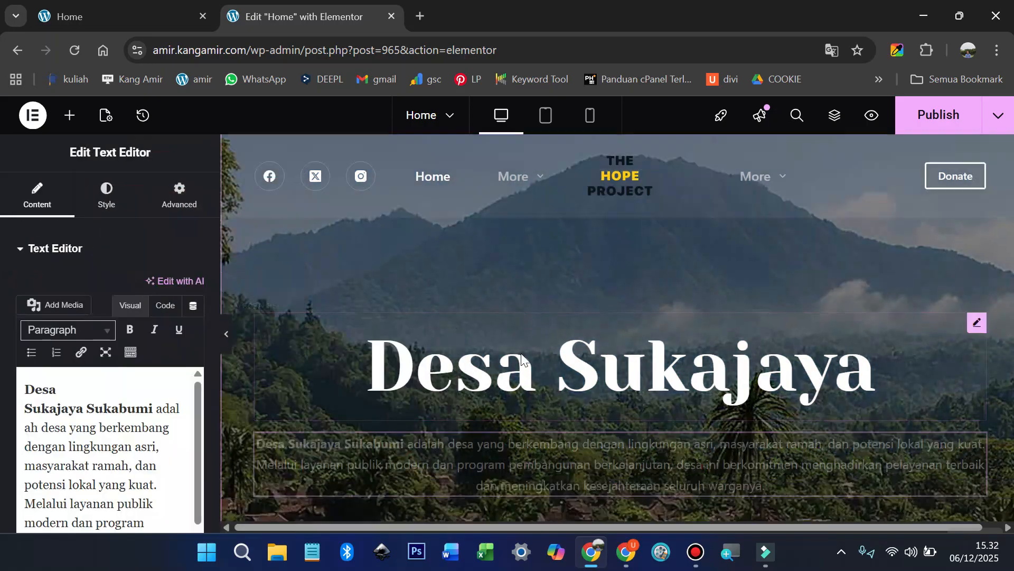
Step: Scroll through the live Home page to check its layout for reference
scroll(550, 375, down, 3)
scroll(569, 391, down, 5)
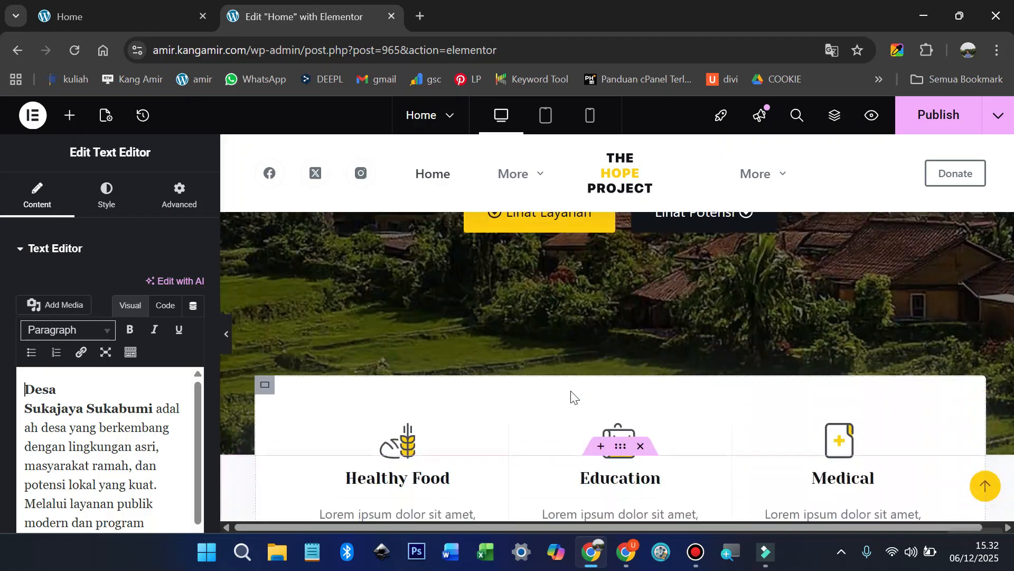
scroll(573, 397, down, 1)
click(92, 20)
scroll(473, 339, down, 4)
scroll(473, 340, down, 2)
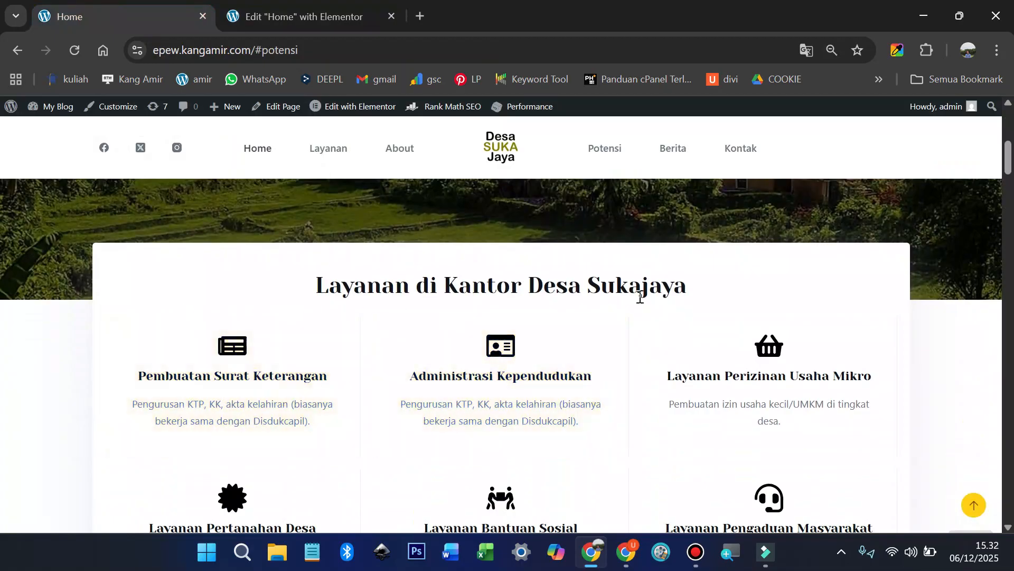
scroll(647, 309, down, 1)
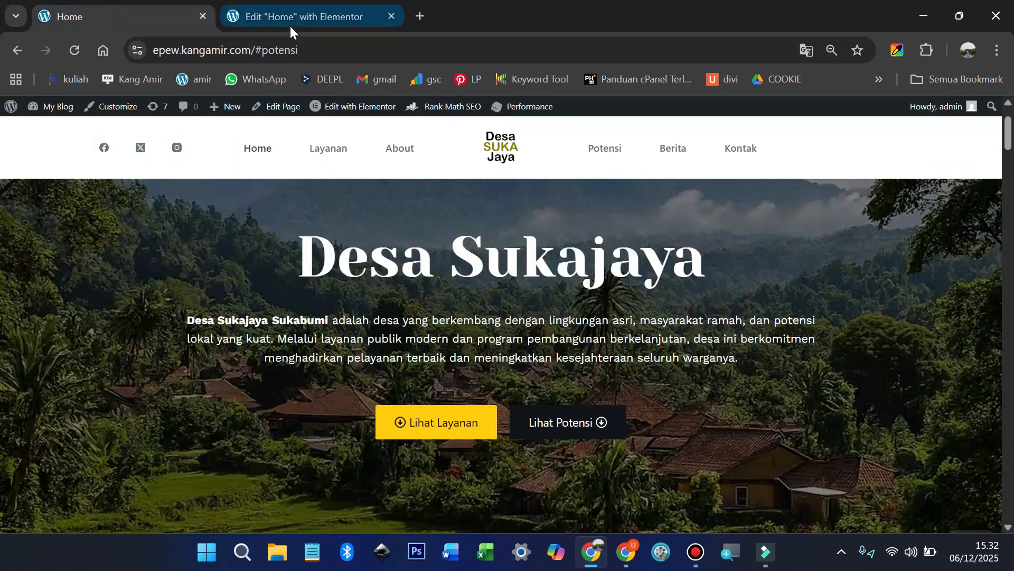
Step: Add a boxed Flexbox column container above the Featured Causes section
click(277, 15)
scroll(552, 352, down, 6)
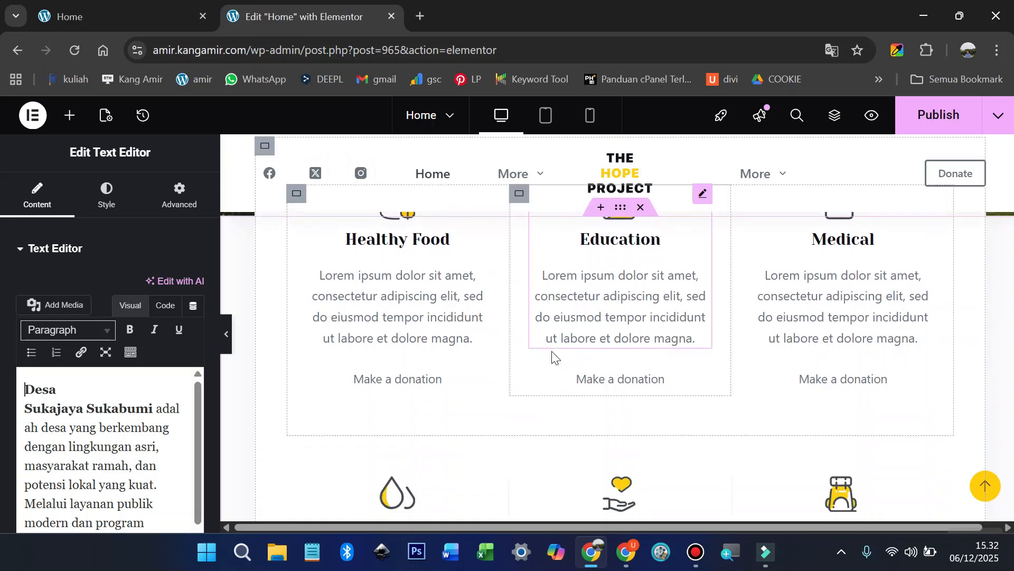
scroll(552, 352, down, 5)
scroll(550, 356, down, 2)
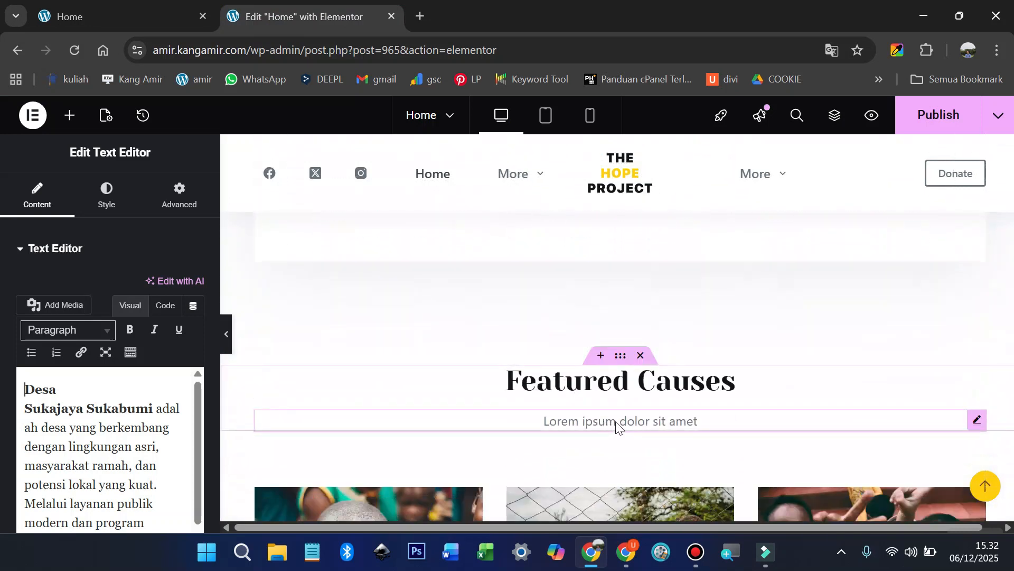
click(603, 356)
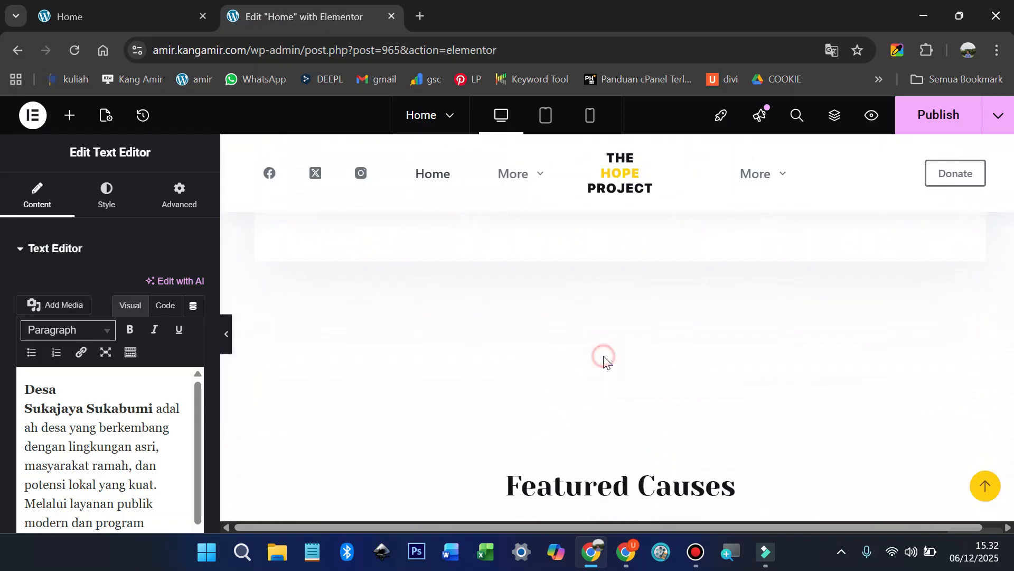
click(578, 357)
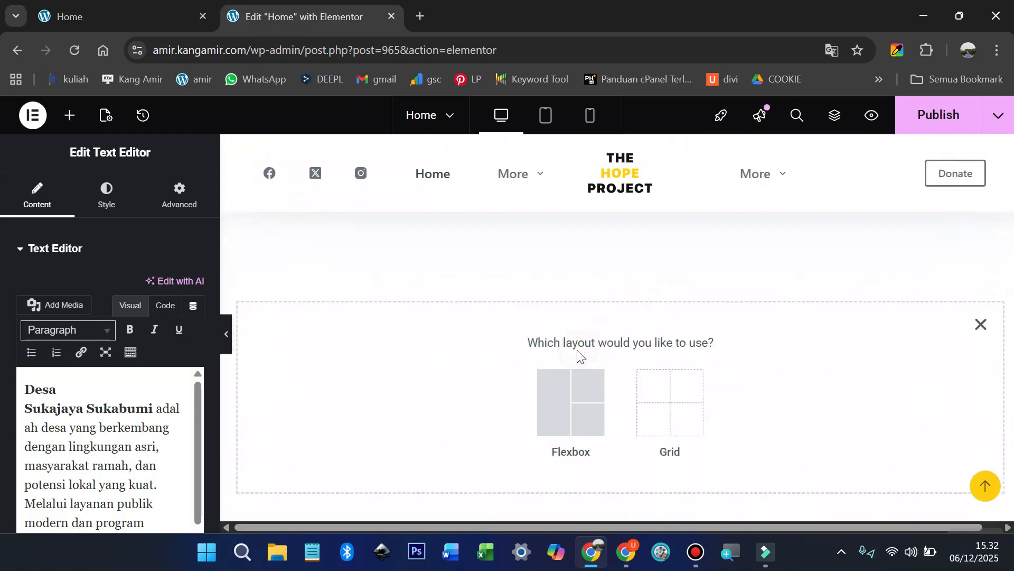
click(572, 398)
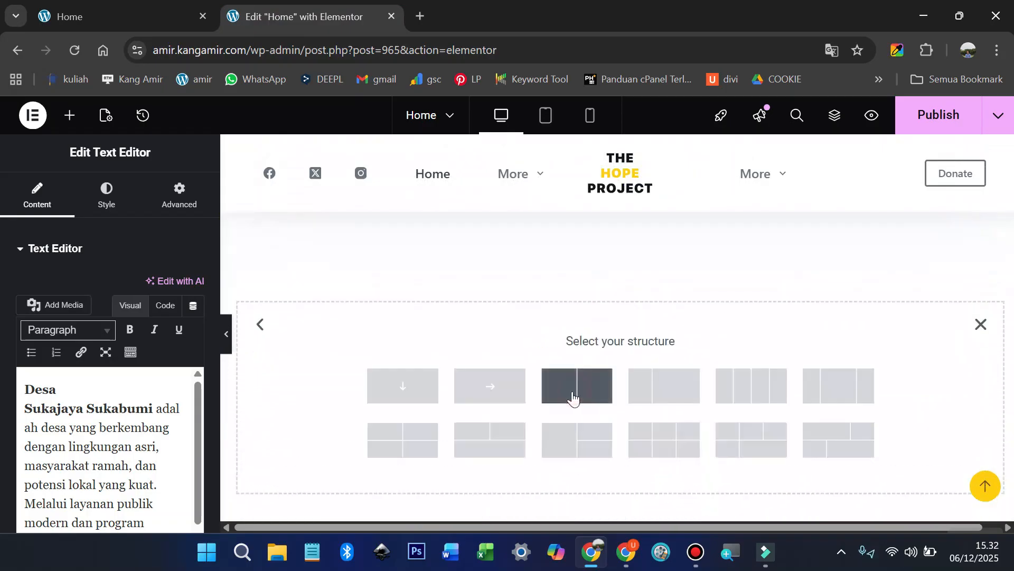
click(405, 384)
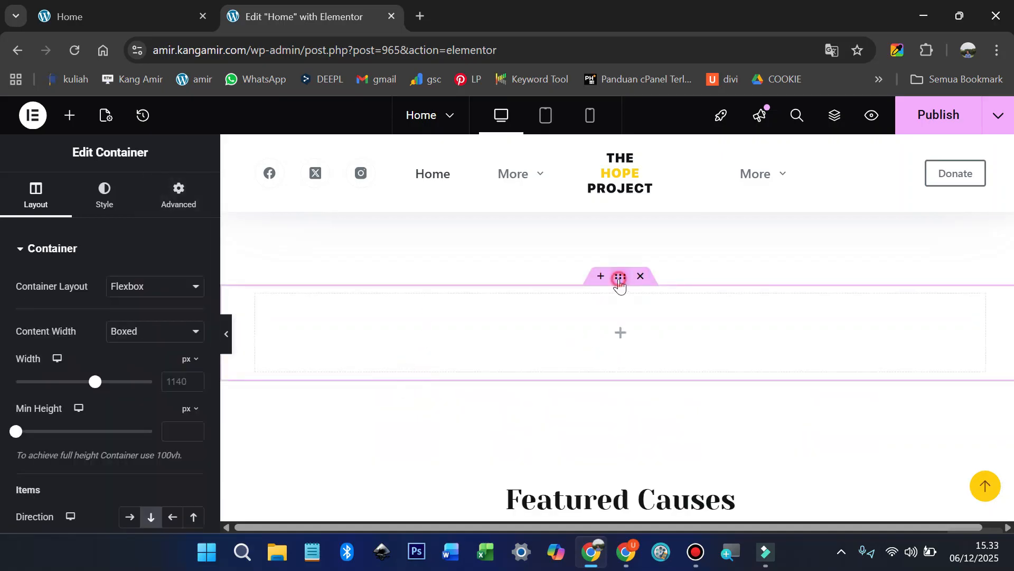
Step: Unlink the container's padding sides and give it a 100 px top padding
click(178, 198)
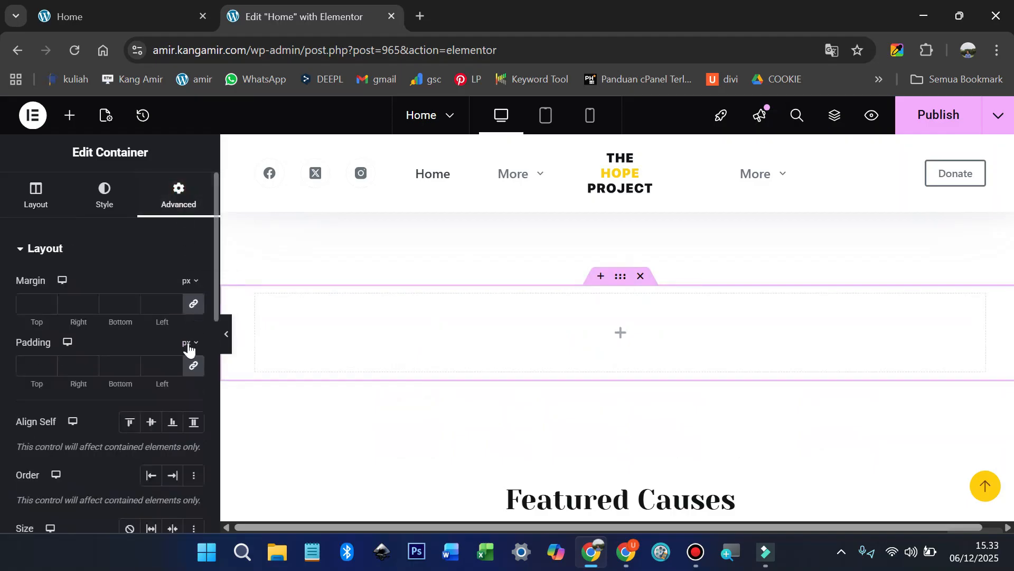
click(191, 369)
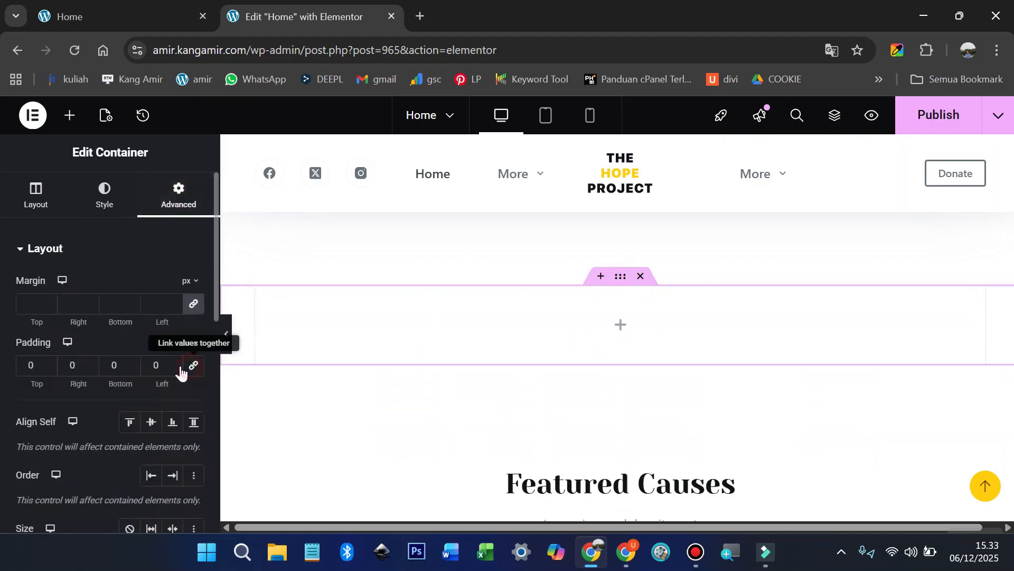
click(27, 365)
text(100)
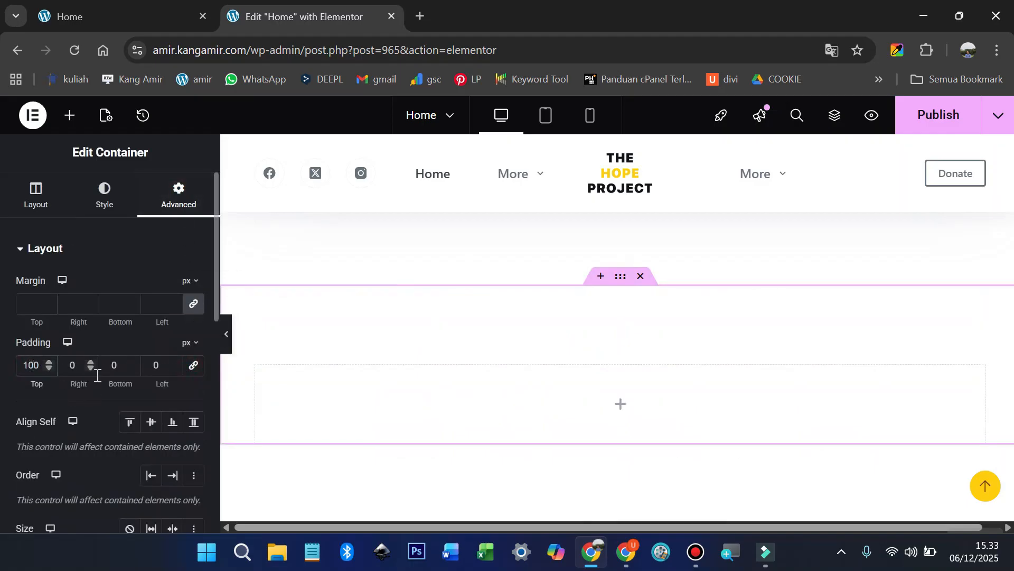
text(100)
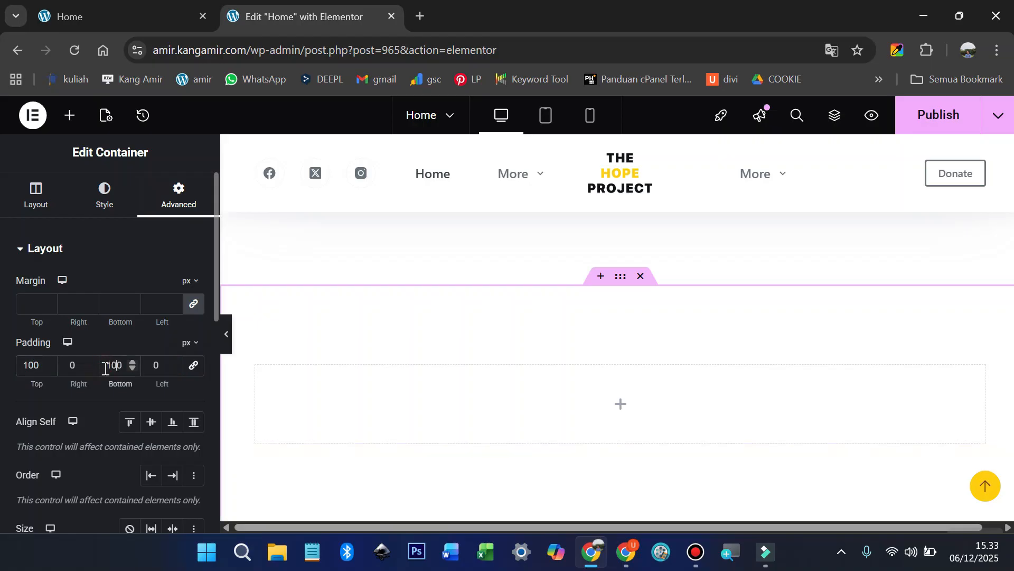
Step: Nest two new Container widgets inside the empty section
click(69, 116)
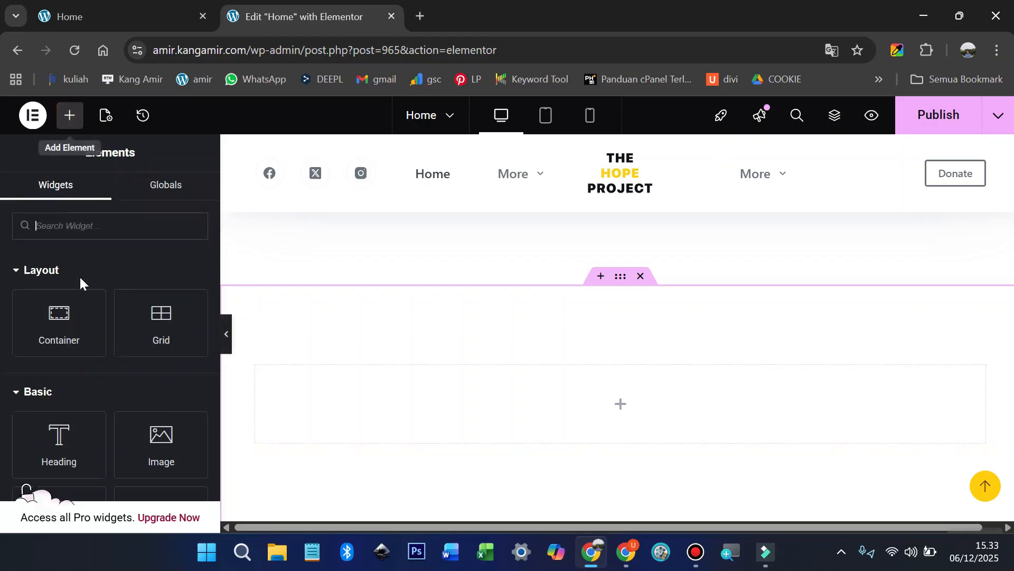
drag(60, 320, 486, 403)
click(70, 118)
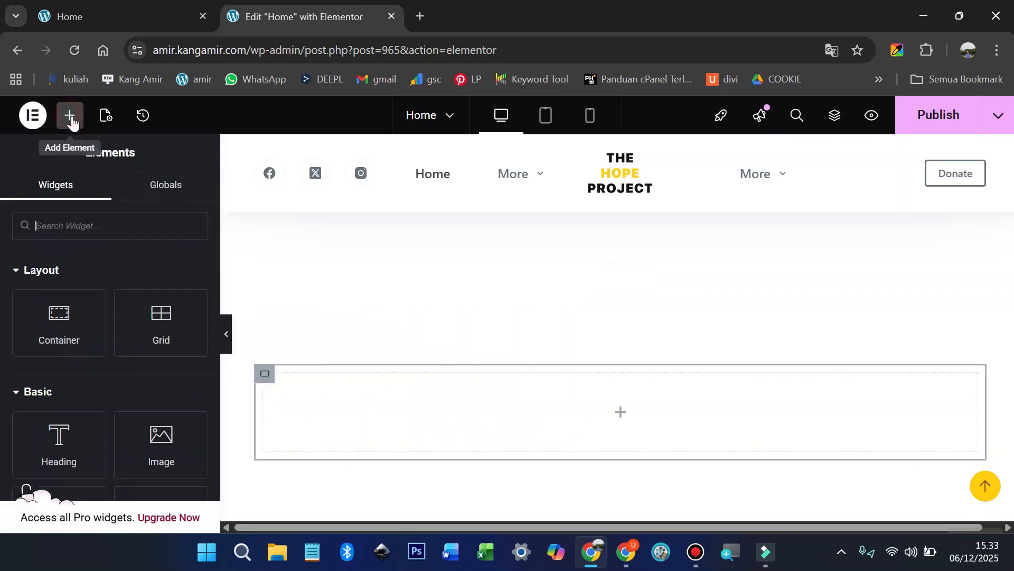
drag(51, 319, 426, 386)
Step: Duplicate the empty inner container so a second one sits beneath it
scroll(427, 387, down, 1)
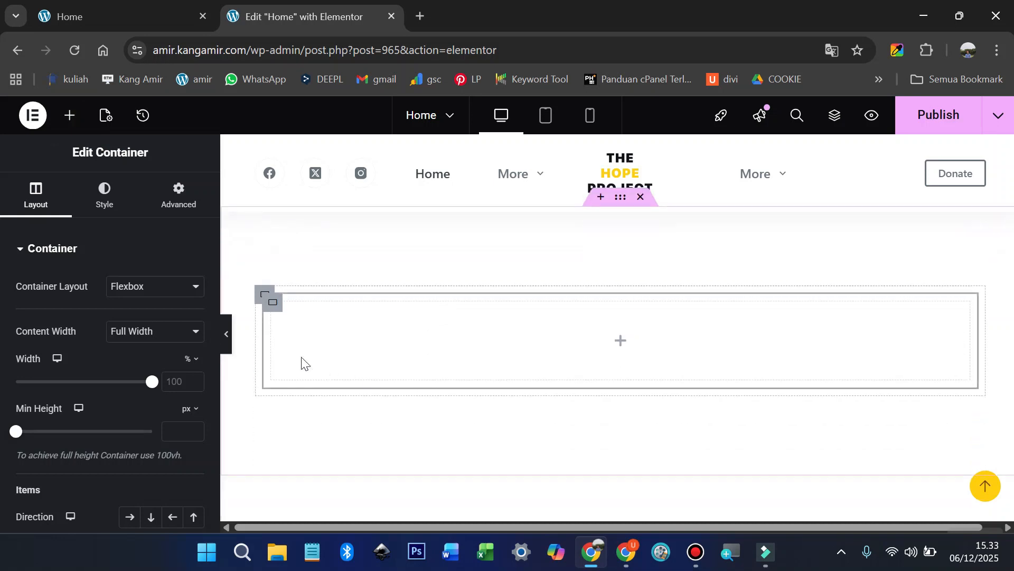
right_click(275, 304)
click(316, 153)
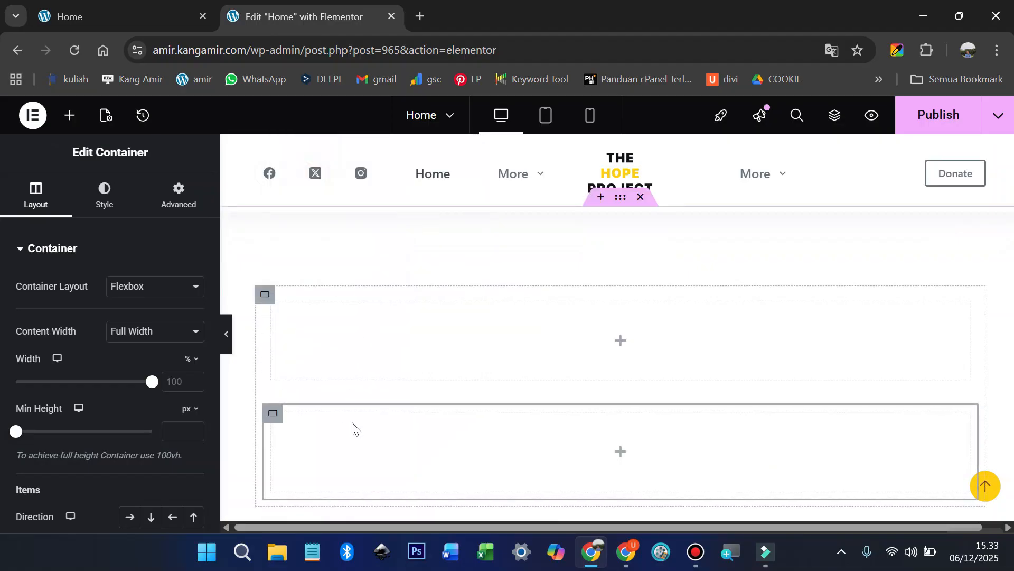
click(69, 117)
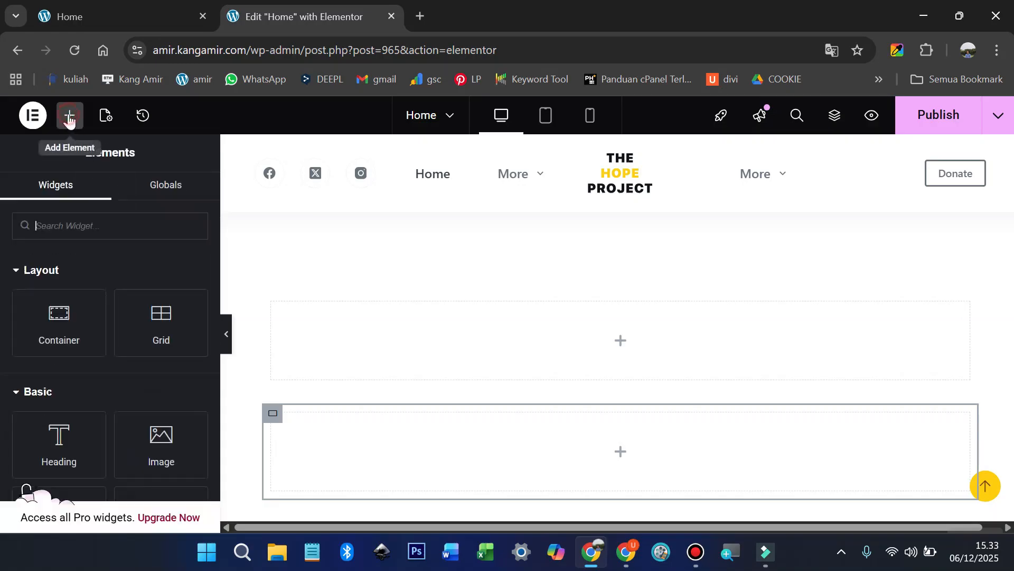
Step: Make the lower container a row of three side-by-side nested containers
drag(61, 321, 356, 434)
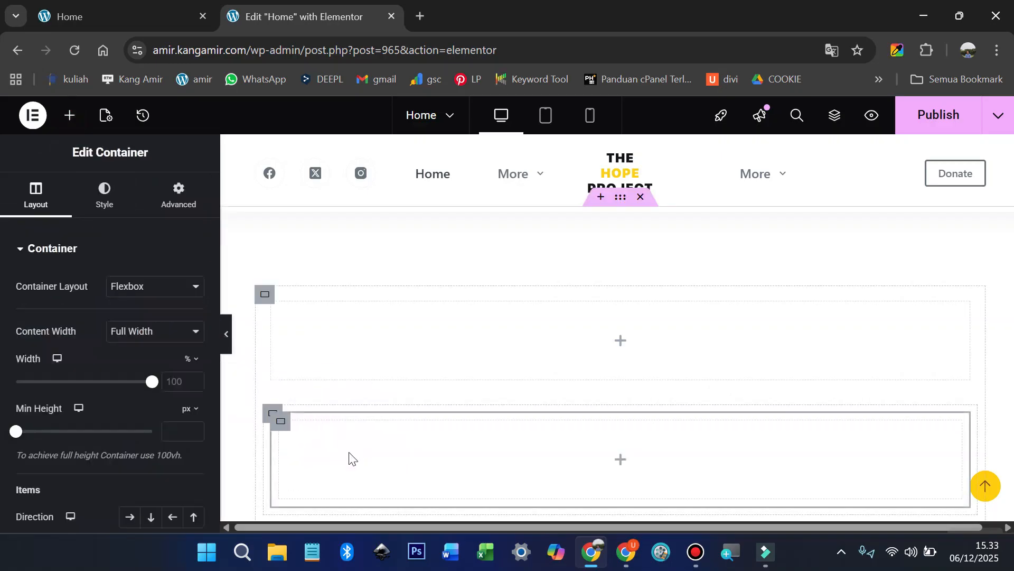
click(271, 414)
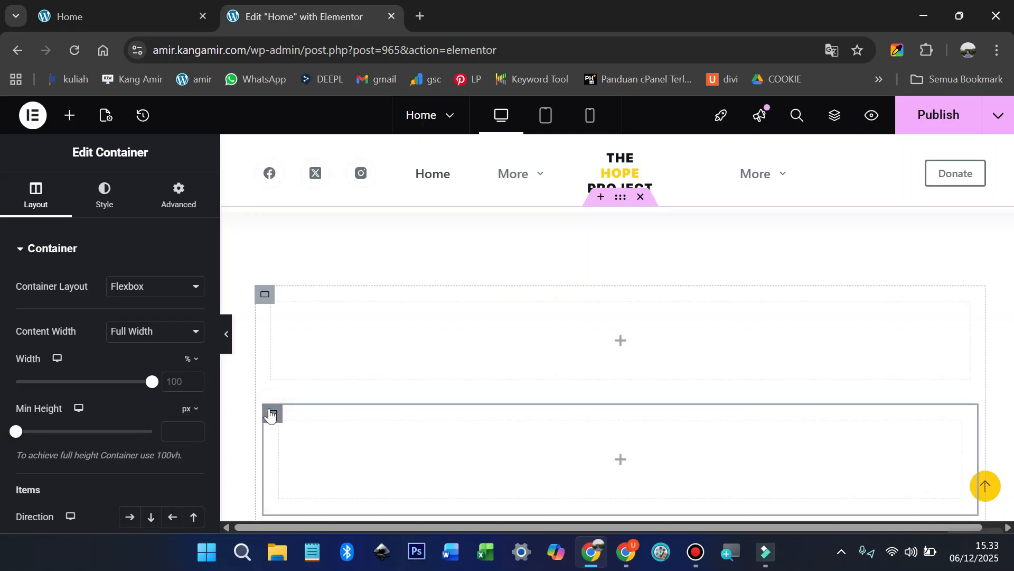
scroll(80, 469, down, 2)
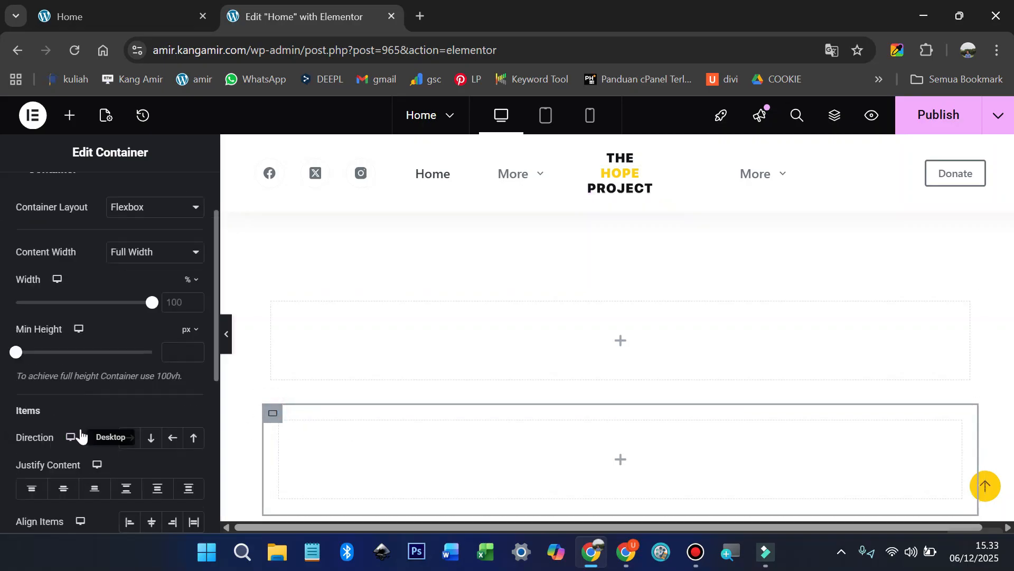
click(129, 444)
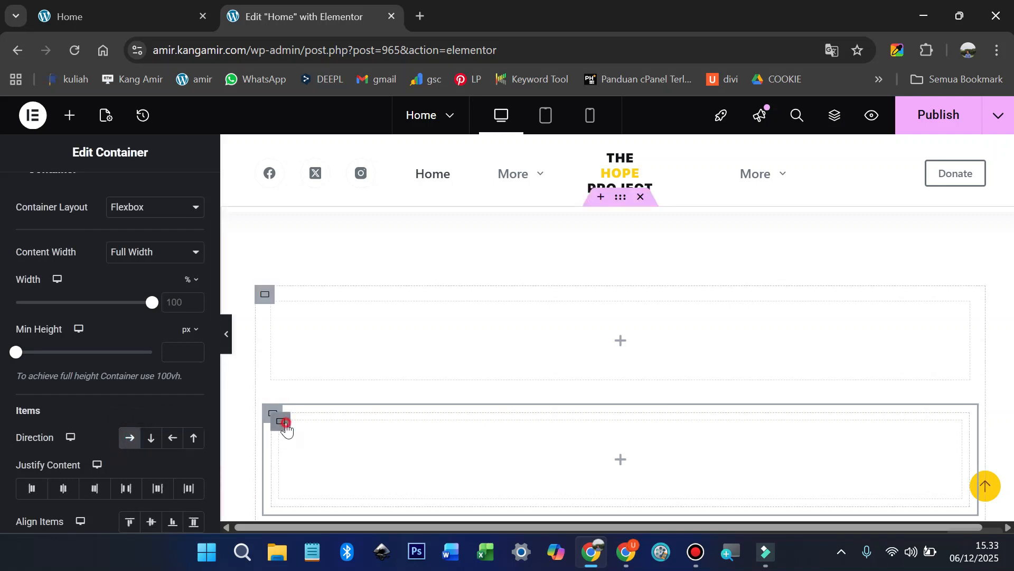
click(285, 423)
right_click(287, 423)
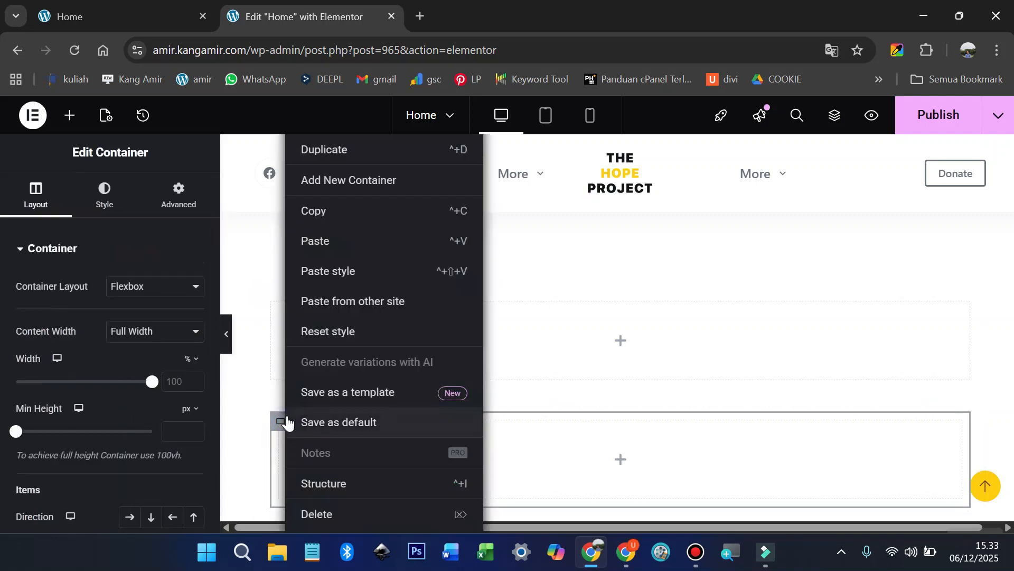
click(347, 151)
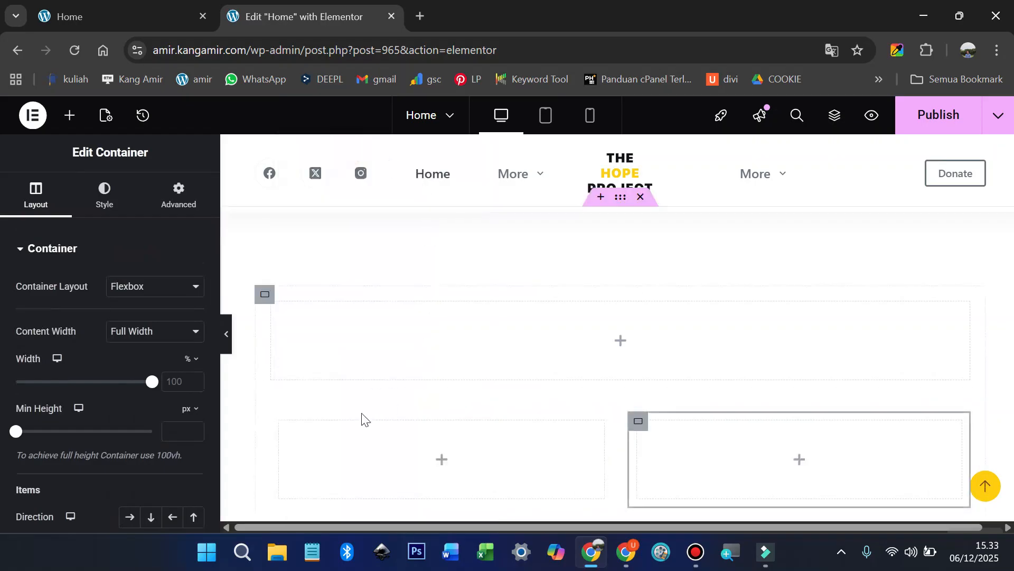
right_click(280, 421)
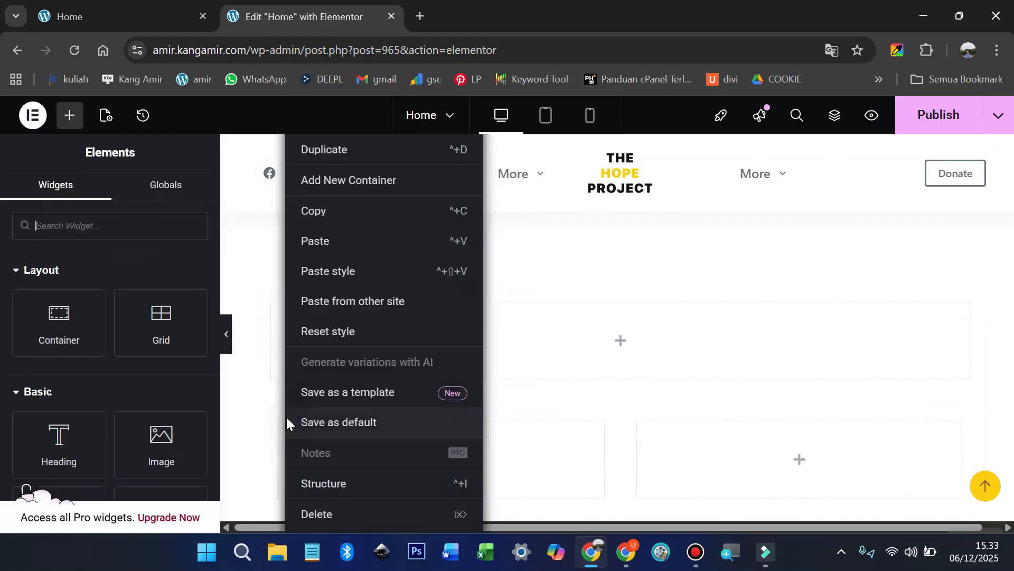
click(380, 179)
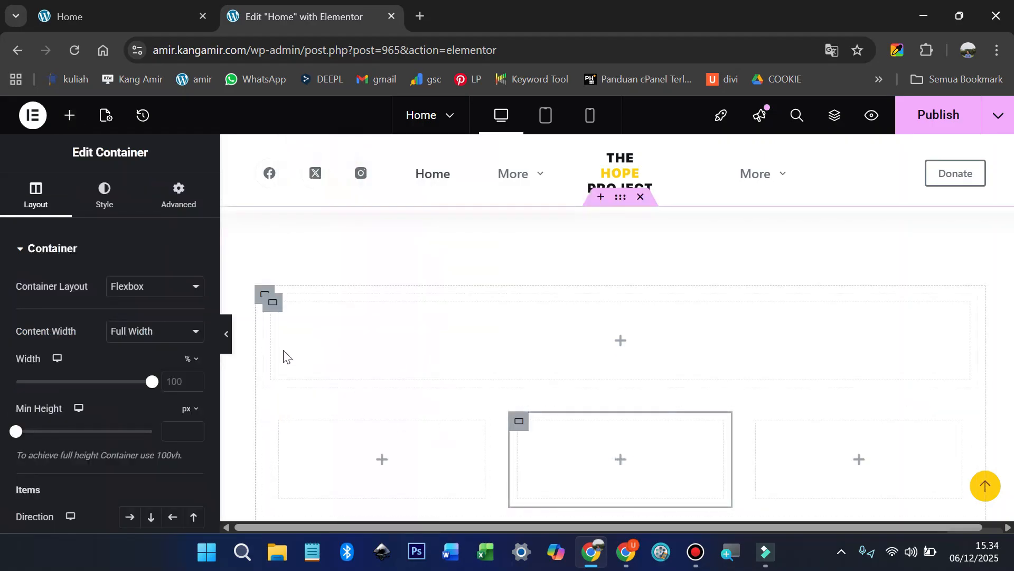
Step: Drop a Heading widget into the top container, then move to the live Desa Sukajaya site
click(71, 115)
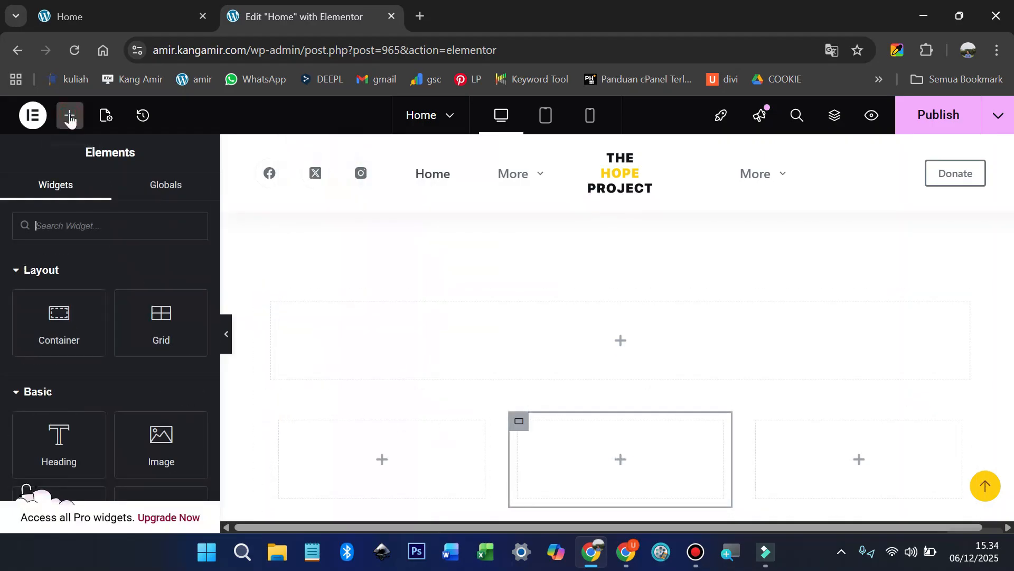
drag(59, 444, 616, 339)
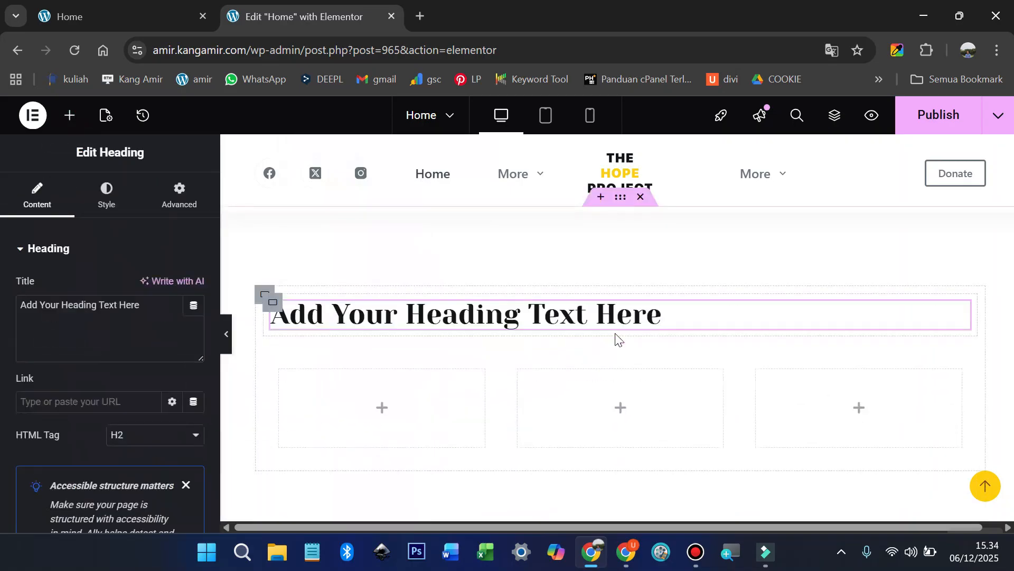
click(101, 9)
scroll(432, 302, down, 5)
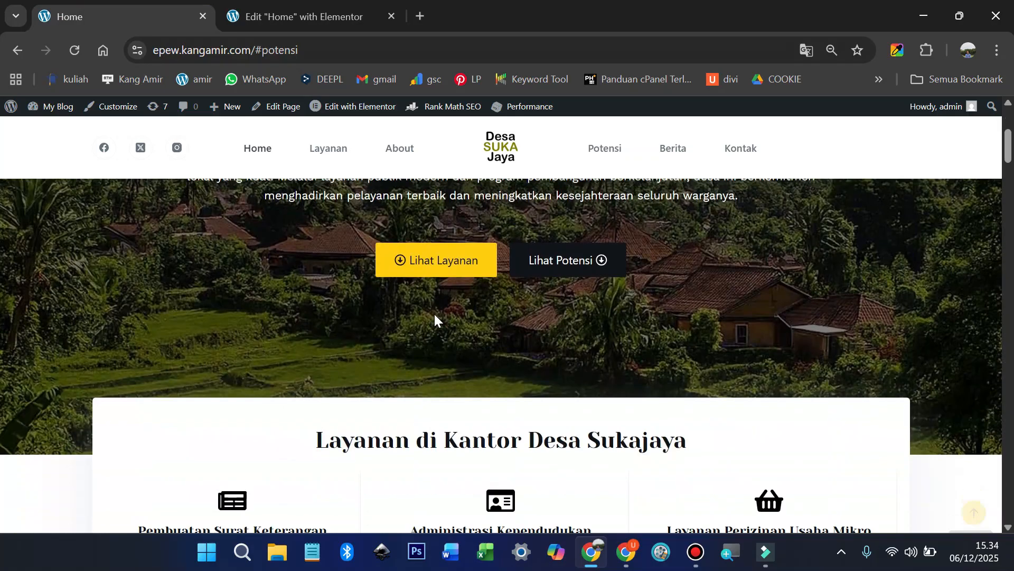
Step: Copy the live site's 'Layanan di Kantor Desa Sukajaya' heading and go back to editing the new heading
drag(318, 365, 693, 363)
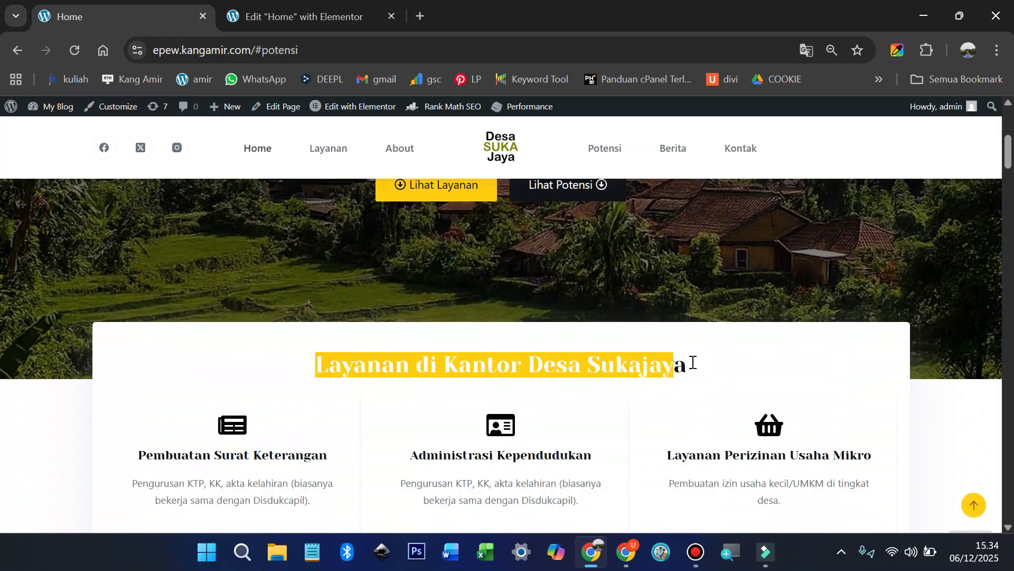
right_click(567, 365)
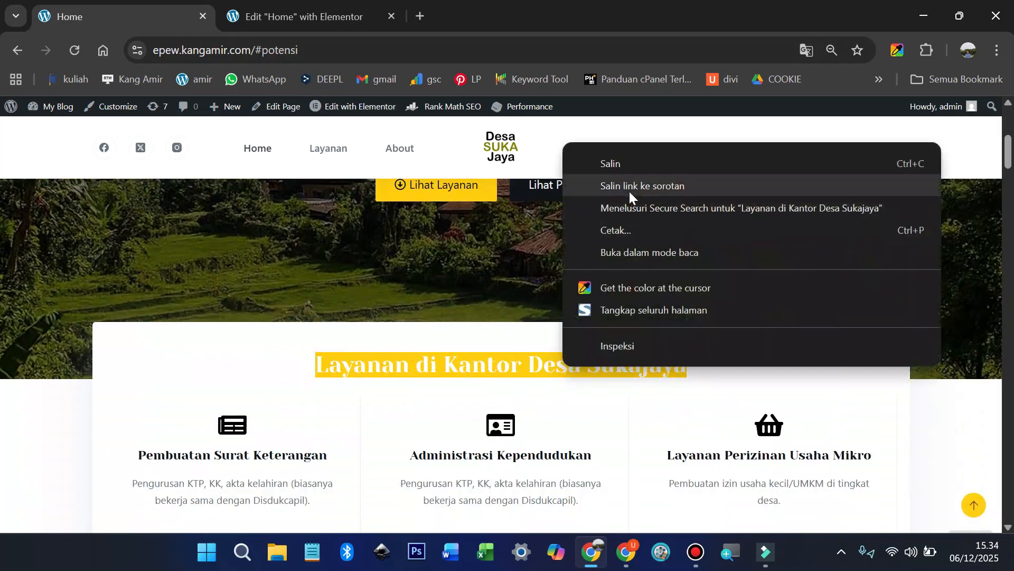
click(628, 162)
click(543, 366)
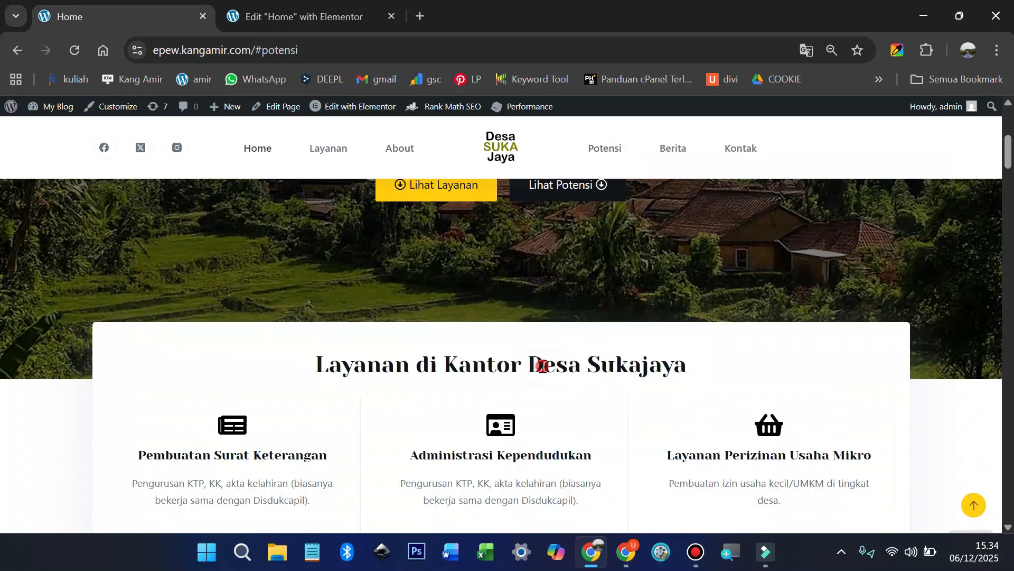
drag(444, 366, 695, 370)
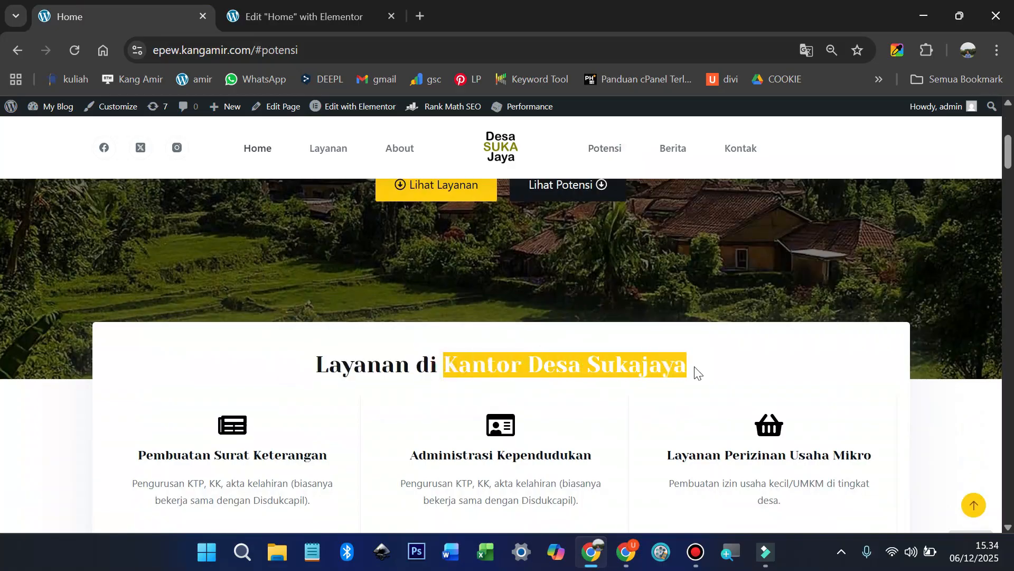
click(275, 11)
click(145, 310)
Step: Replace the placeholder title with the pasted 'Layanan di Kantor Desa Sukajaya' and center-align it
key(ctrl+a)
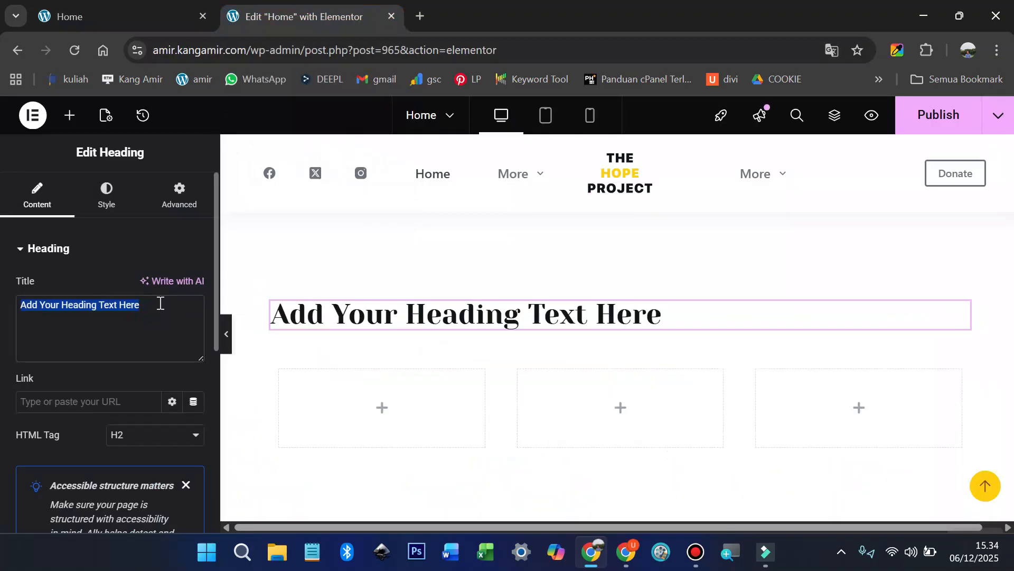
key(ctrl+v)
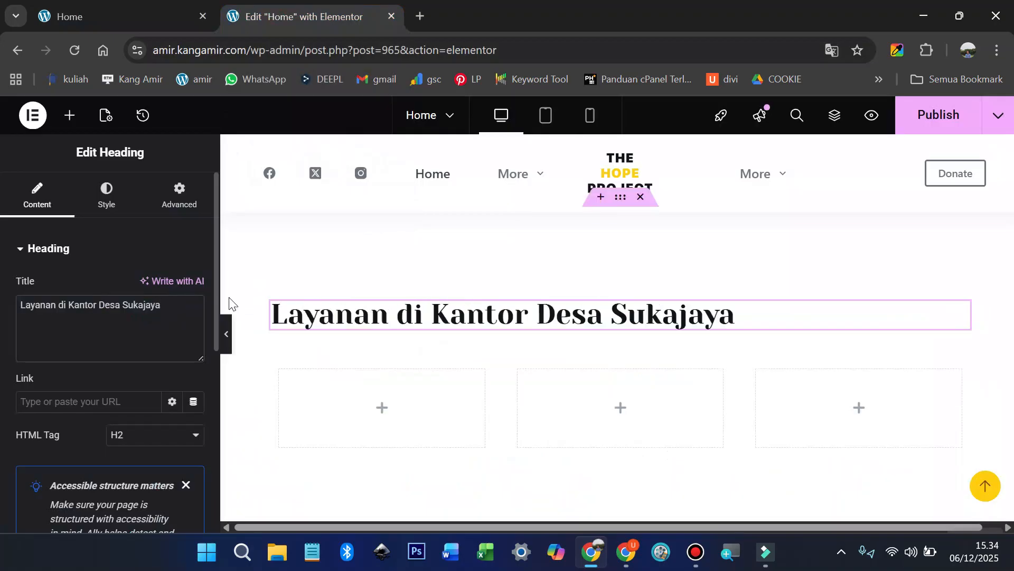
click(108, 204)
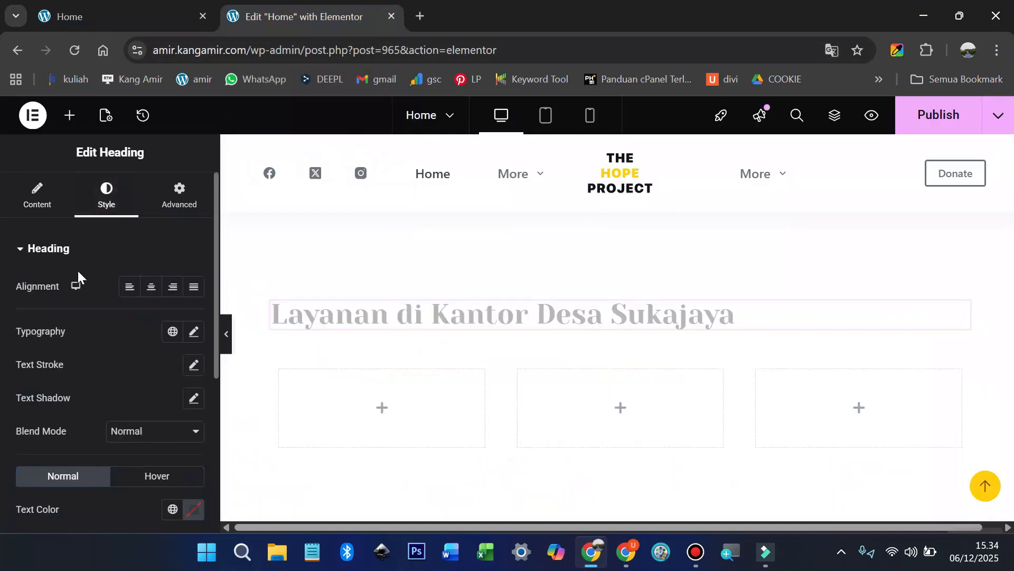
click(152, 288)
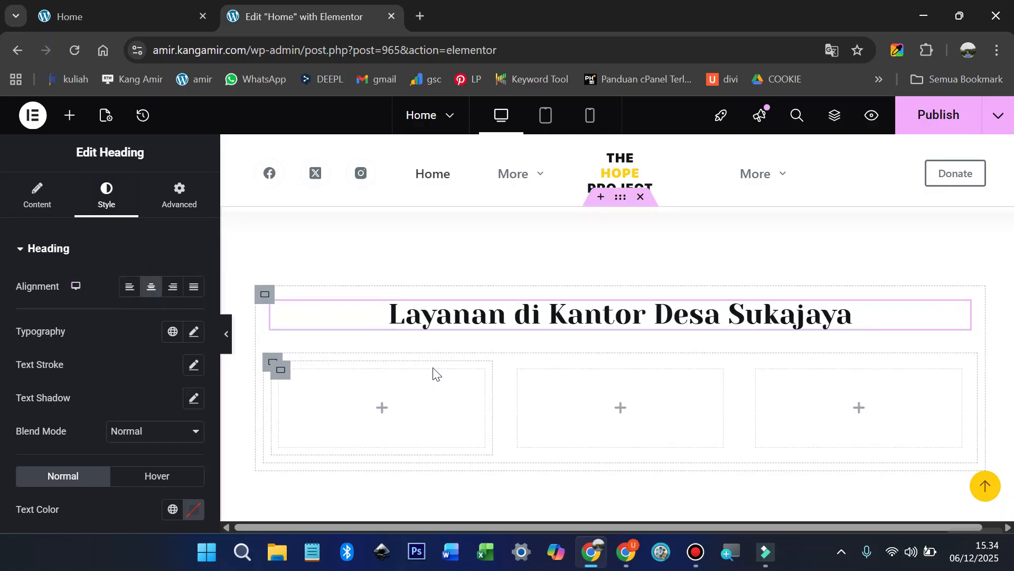
scroll(433, 373, up, 5)
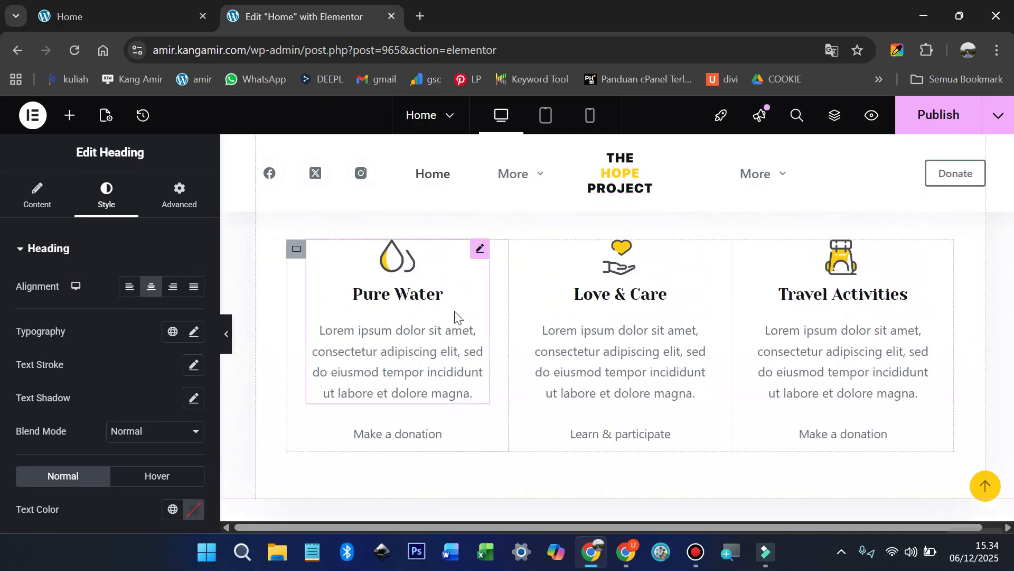
Step: Copy the Pure Water icon box and paste it into each of the three empty columns
scroll(457, 316, up, 2)
scroll(461, 322, down, 2)
right_click(480, 256)
click(497, 247)
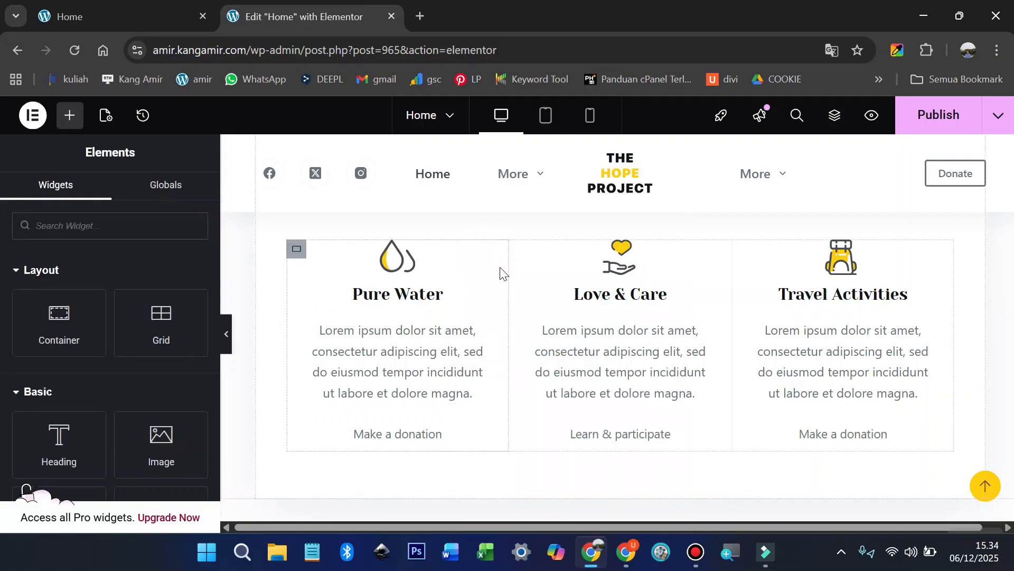
scroll(498, 275, down, 5)
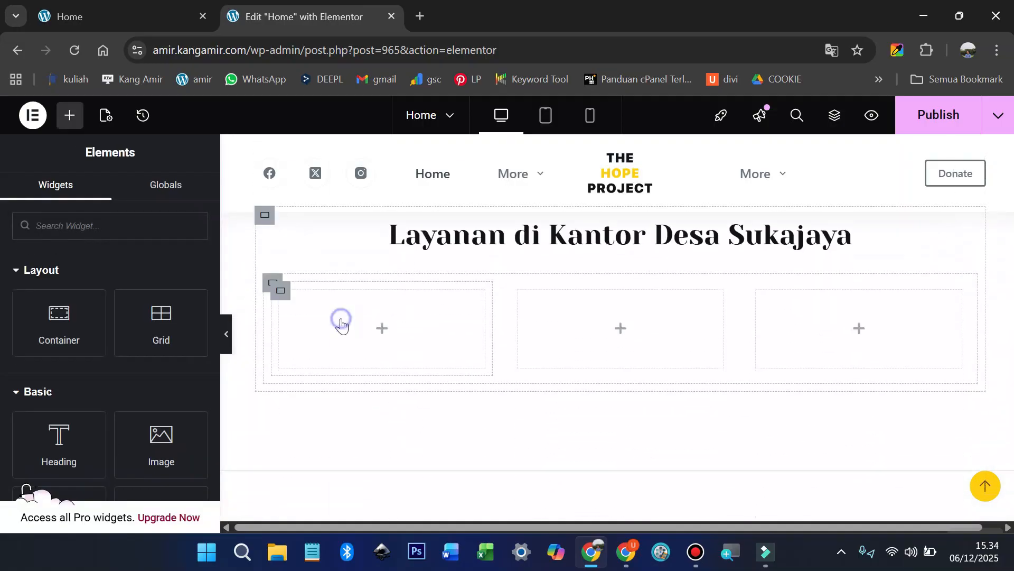
right_click(341, 323)
click(381, 240)
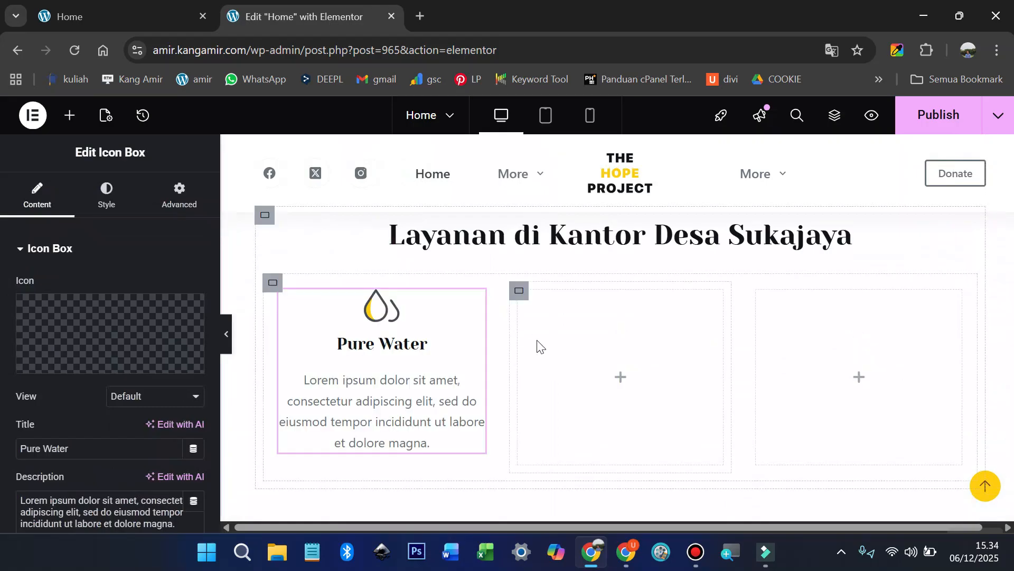
right_click(560, 351)
click(595, 242)
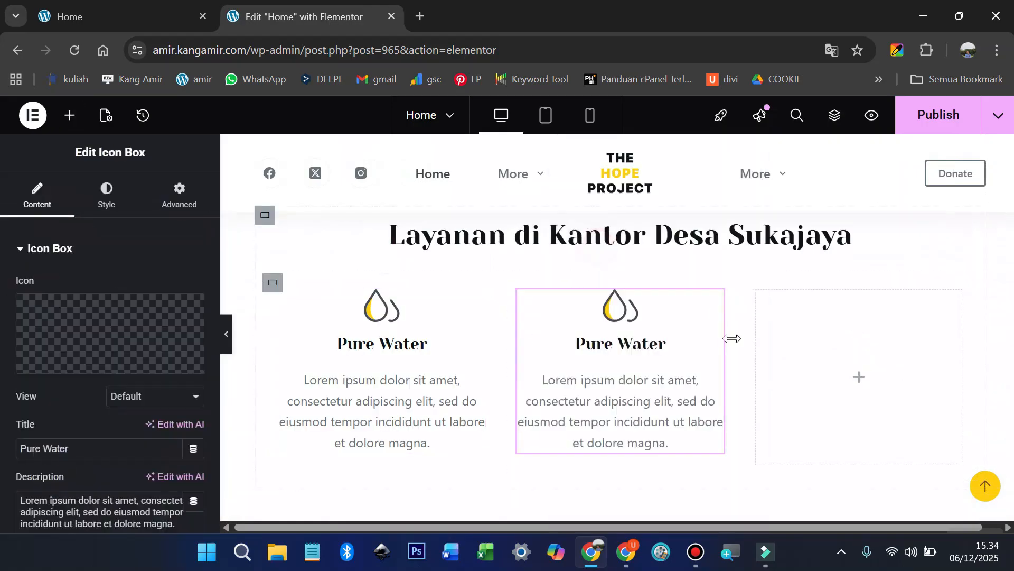
right_click(788, 349)
click(818, 240)
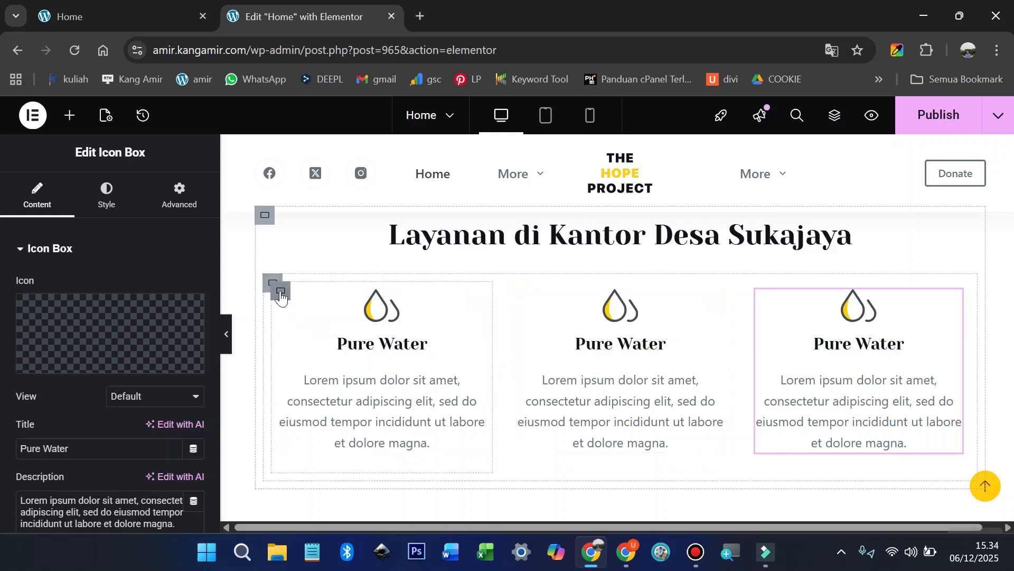
Step: Select the three-column container and bring up its context menu
click(271, 284)
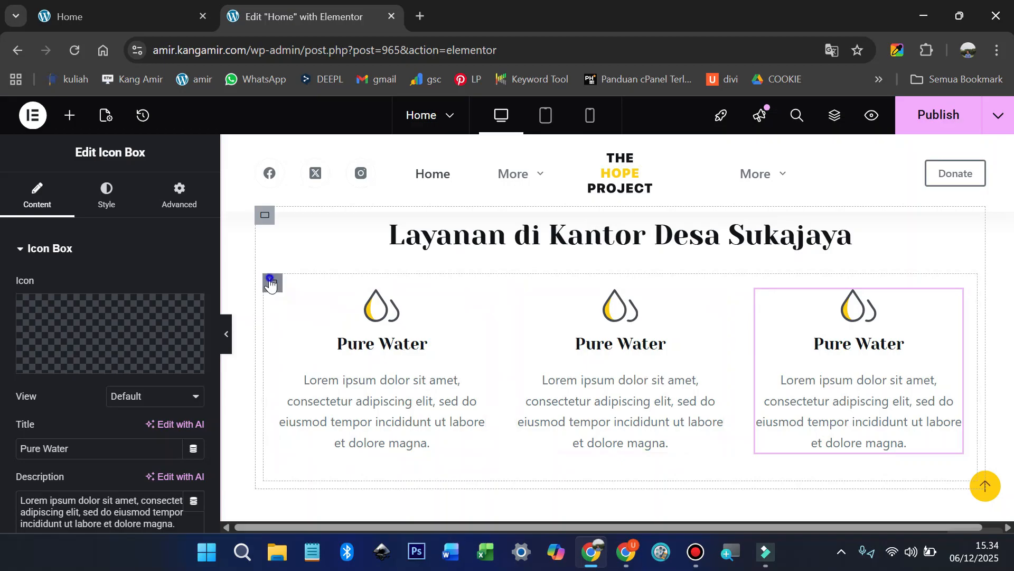
right_click(271, 283)
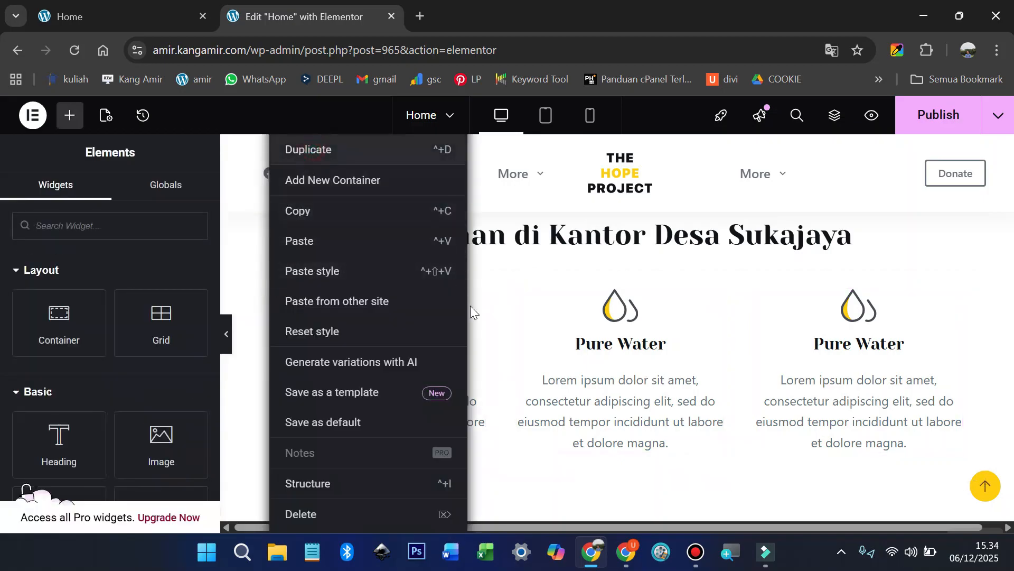
scroll(462, 342, down, 2)
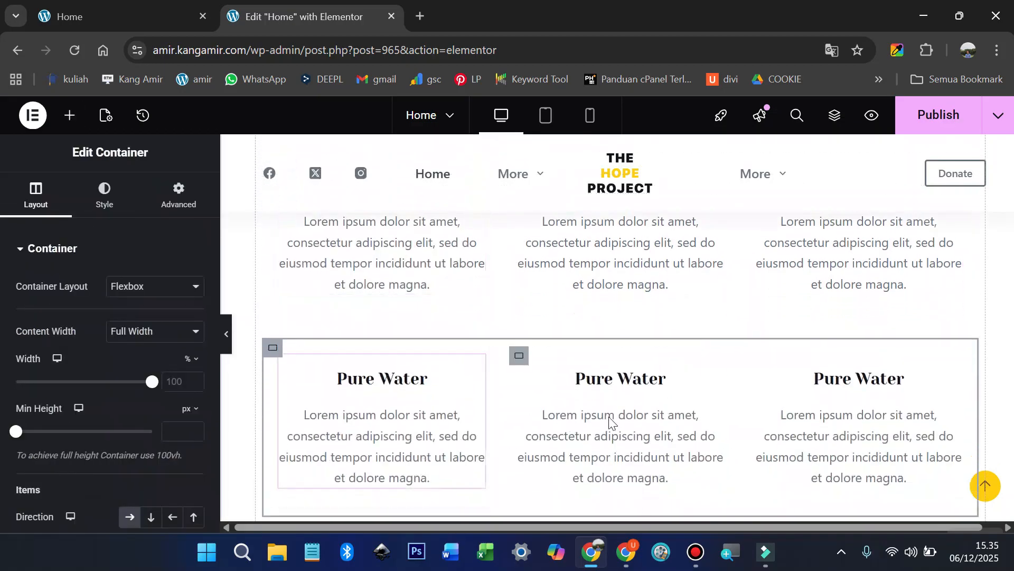
Step: Copy the Healthy Food services container with its styling
scroll(610, 421, up, 5)
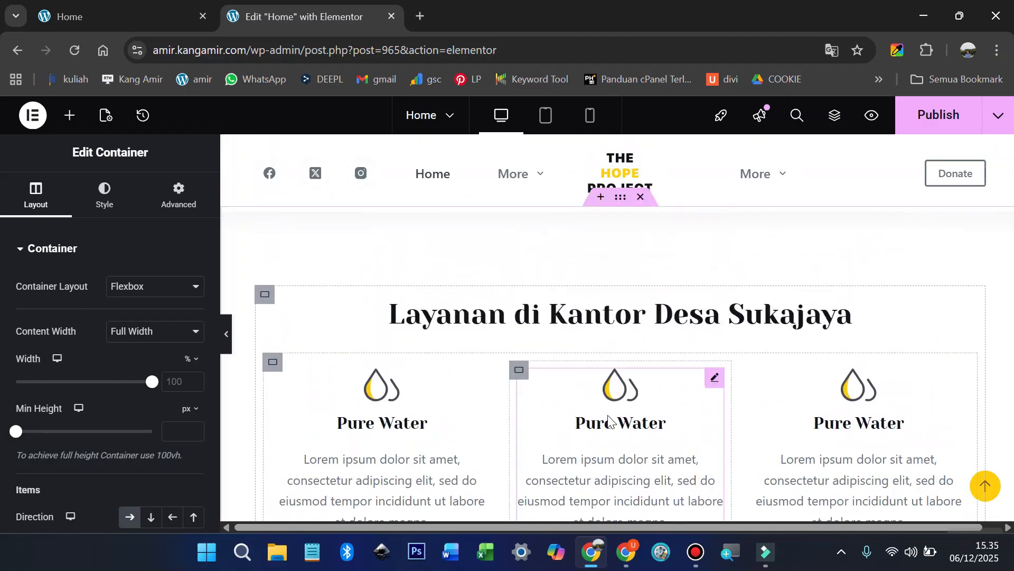
scroll(527, 407, up, 10)
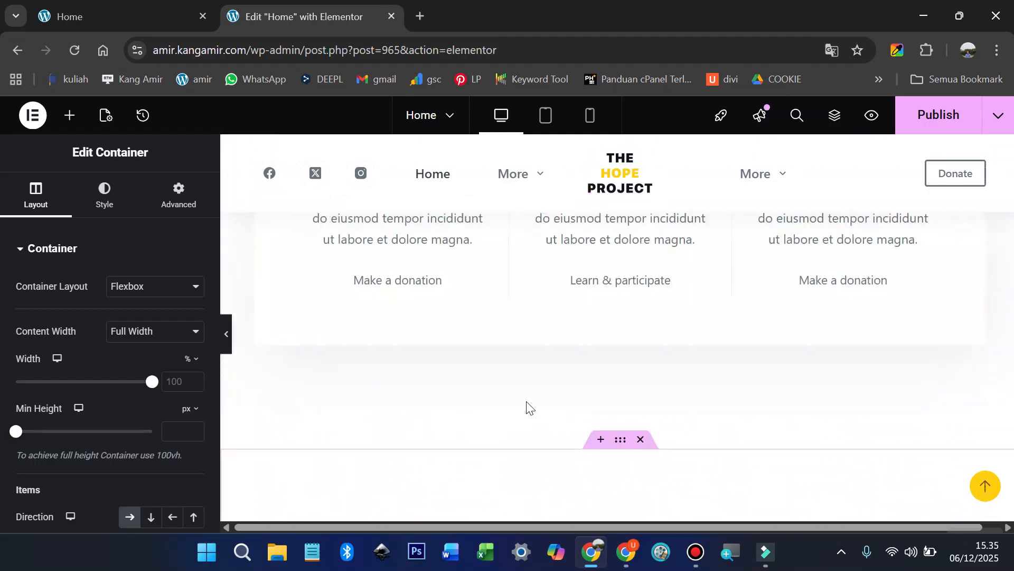
scroll(526, 407, up, 2)
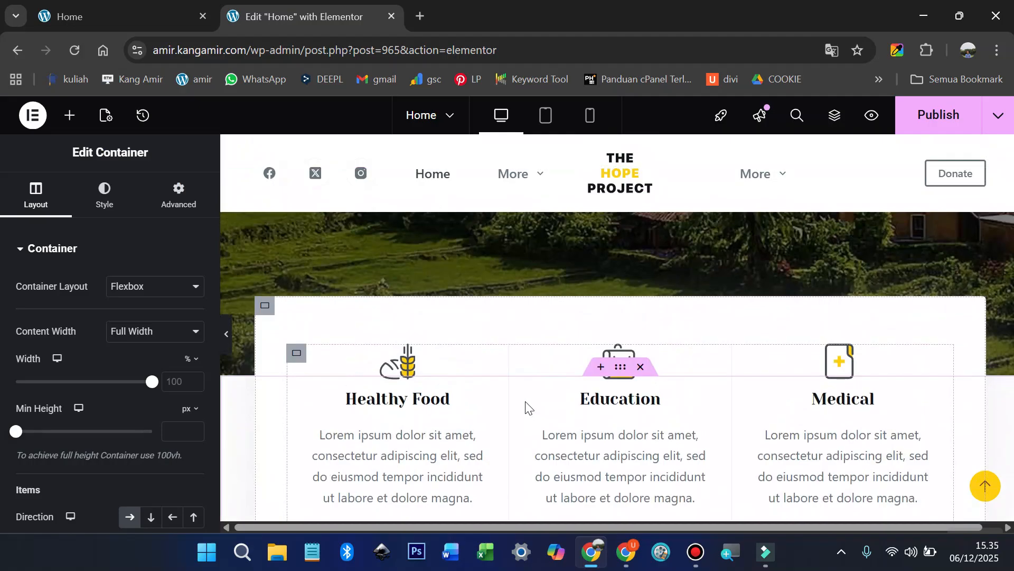
click(266, 309)
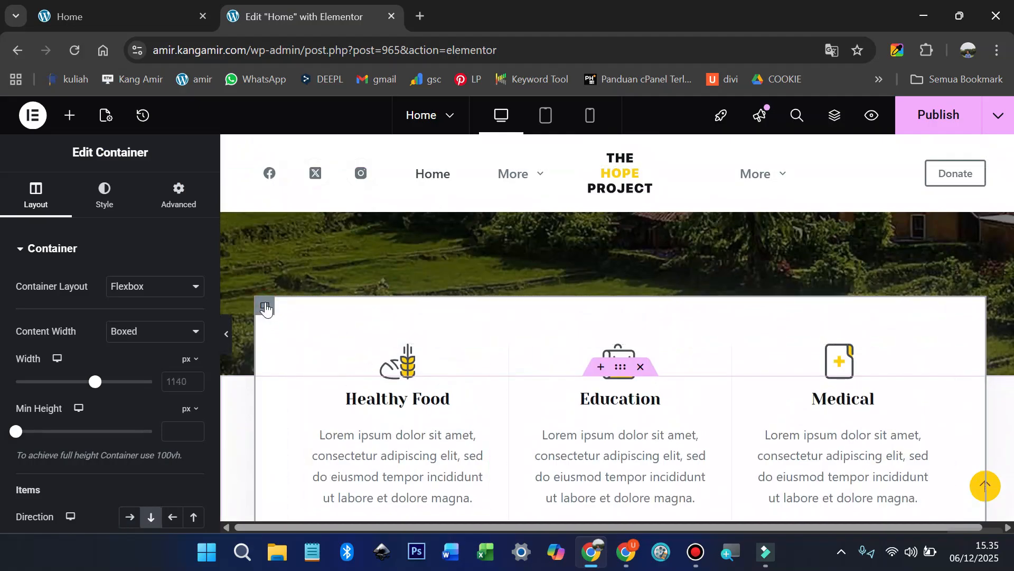
right_click(267, 308)
click(305, 211)
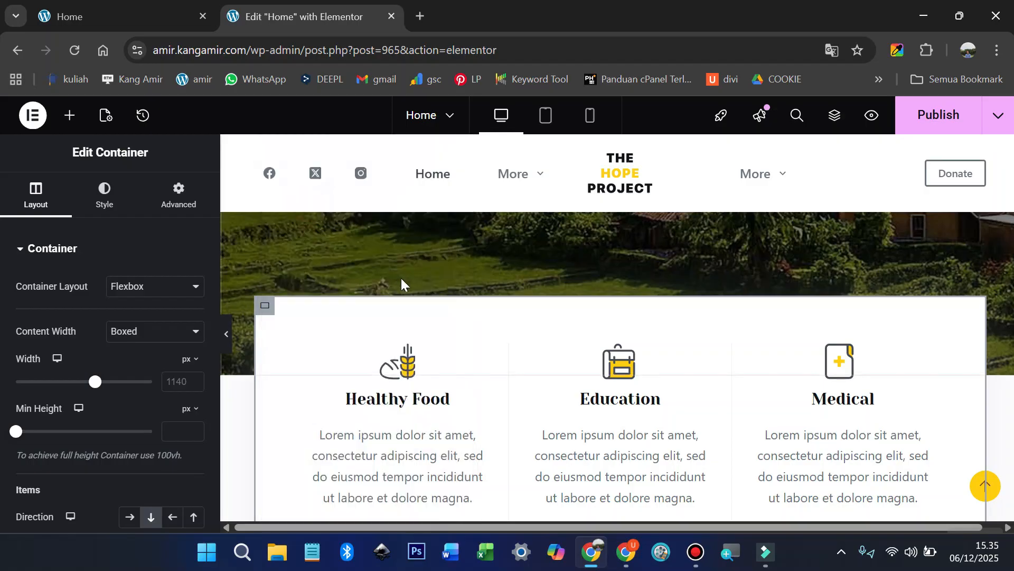
Step: Paste that style onto the Layanan section and collapse the editing panel for a wider preview
scroll(402, 280, down, 15)
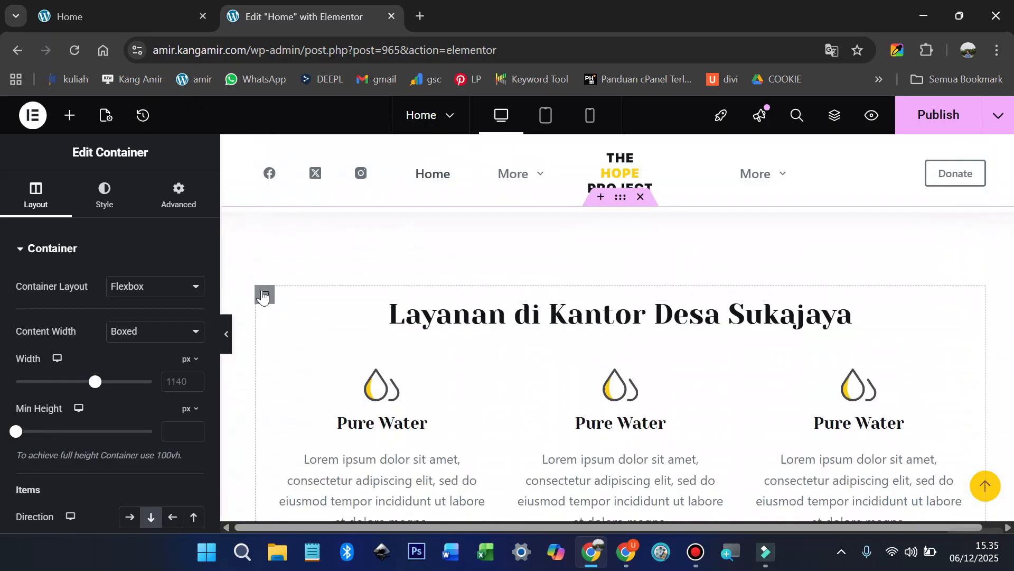
right_click(264, 295)
click(285, 279)
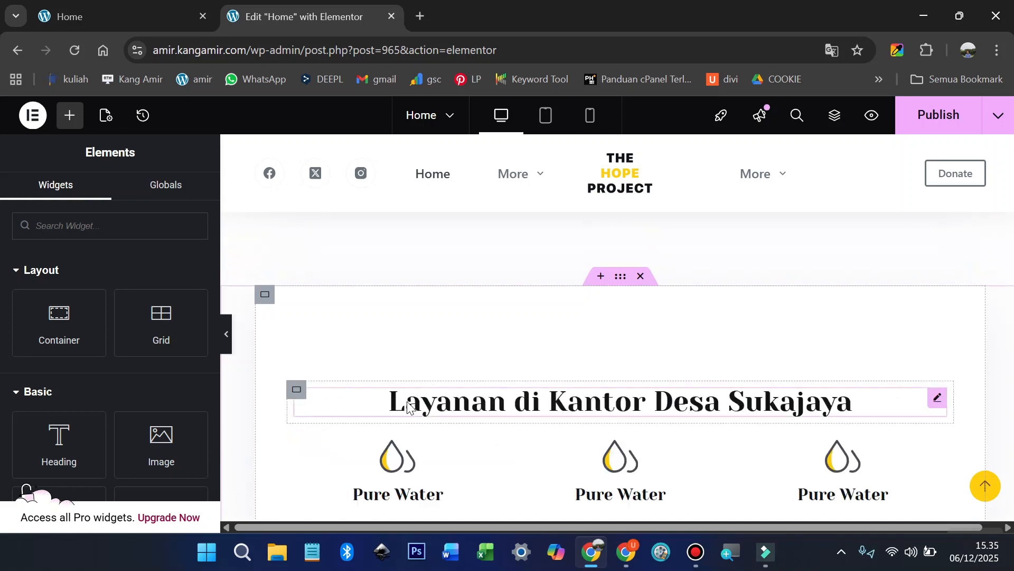
click(226, 334)
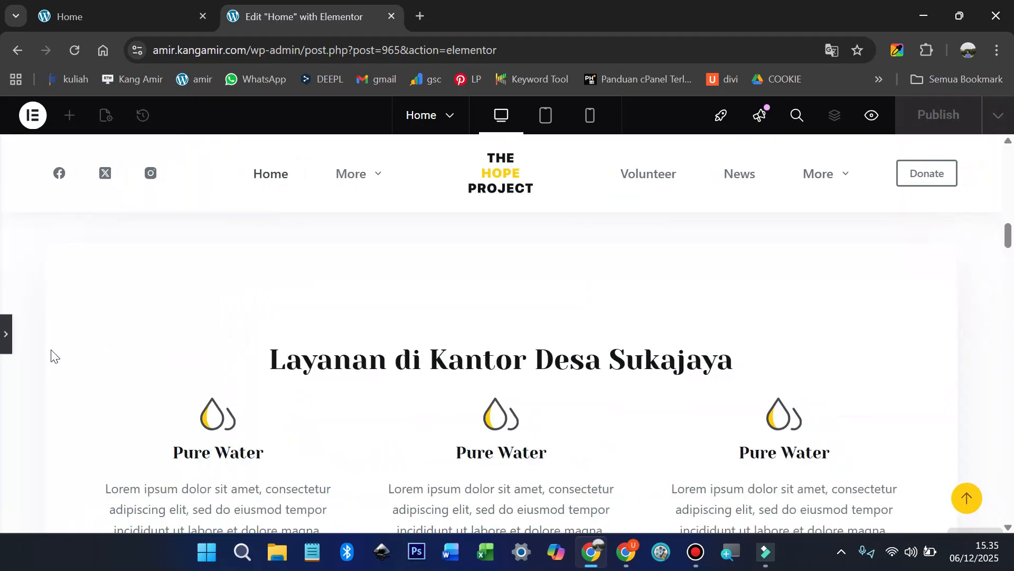
scroll(51, 356, down, 5)
scroll(152, 417, up, 8)
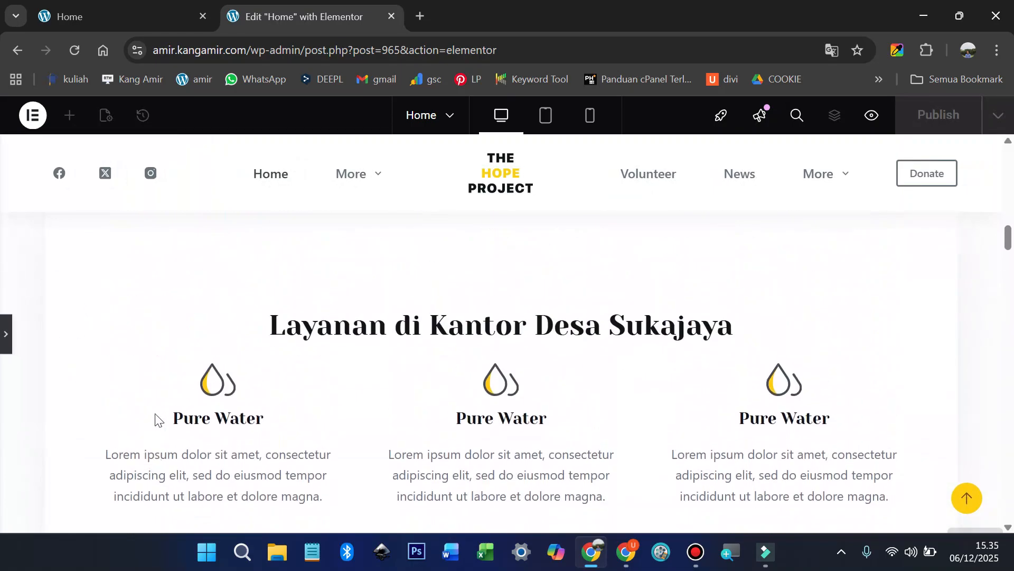
click(14, 329)
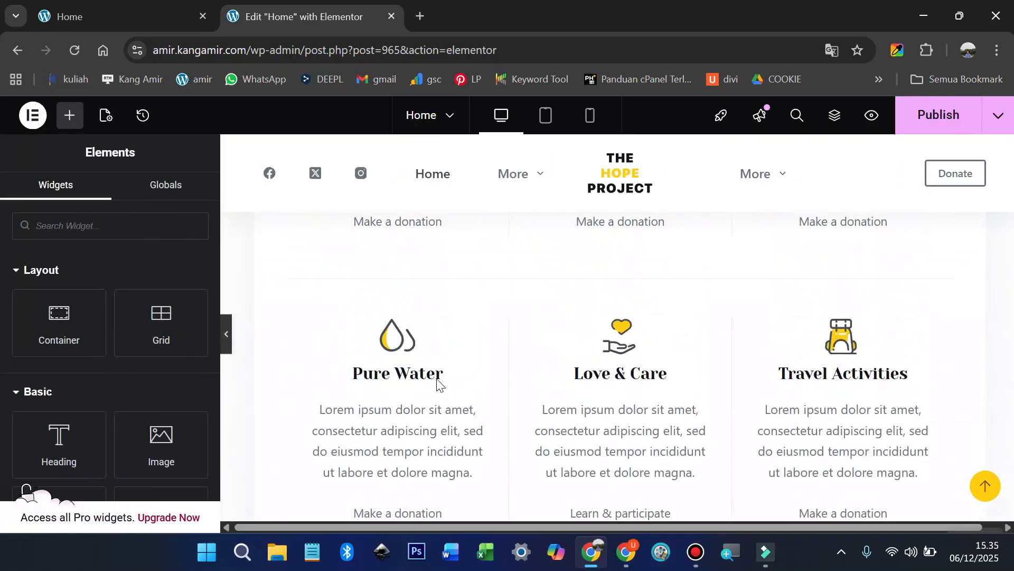
scroll(436, 384, up, 3)
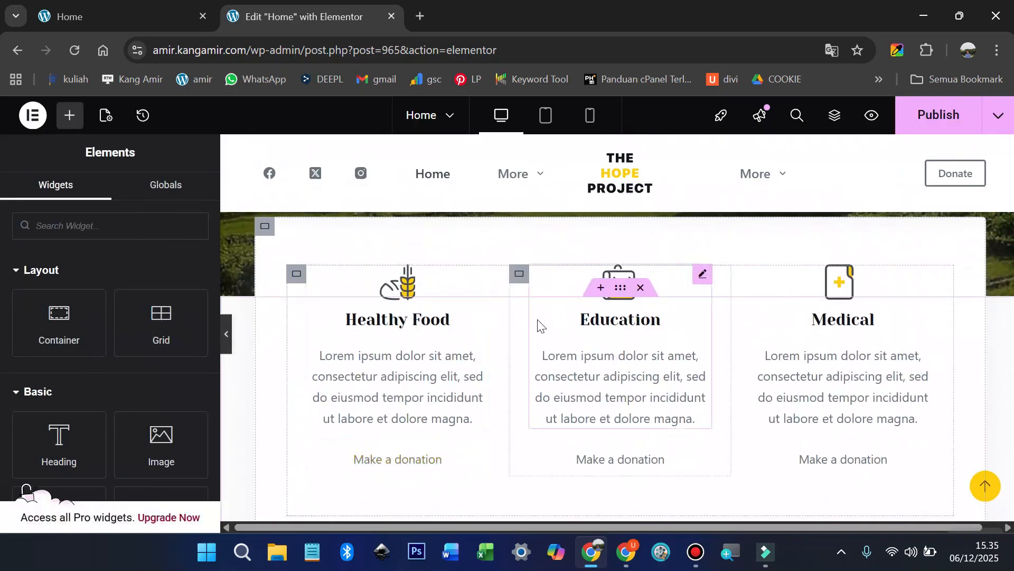
Step: Delete the old Healthy Food services row and the leftover empty container
right_click(264, 237)
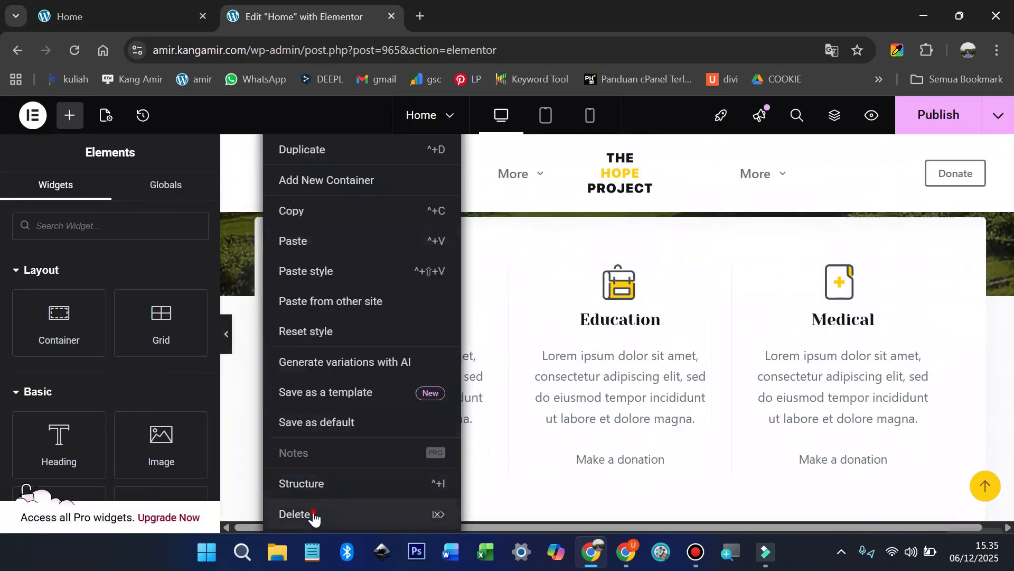
click(296, 514)
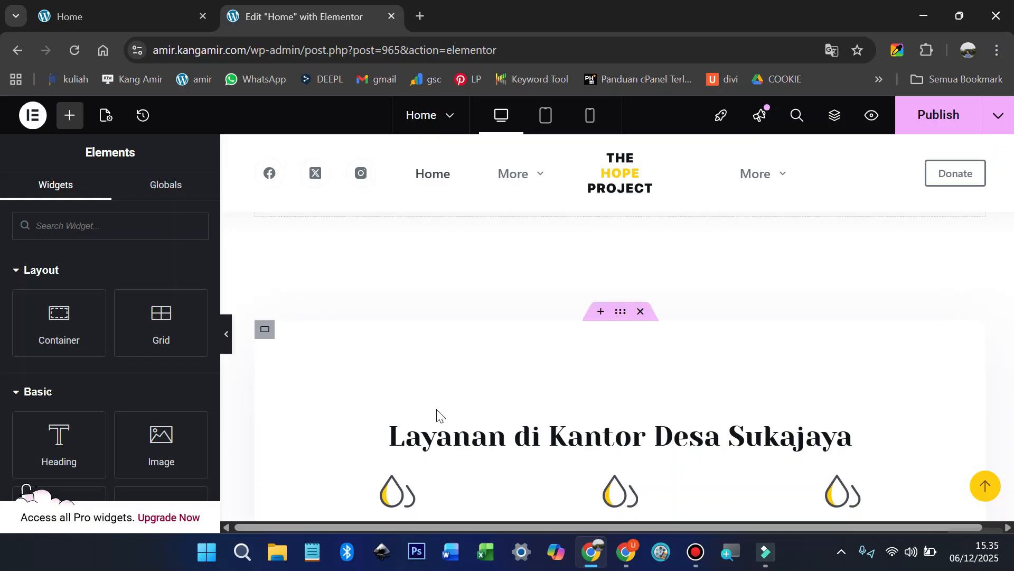
scroll(566, 378, up, 3)
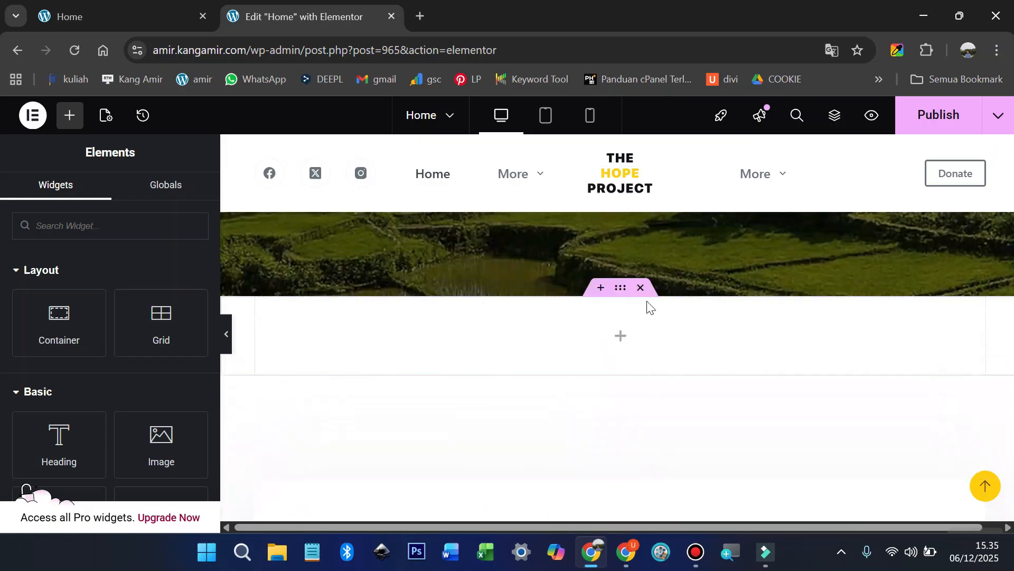
click(641, 288)
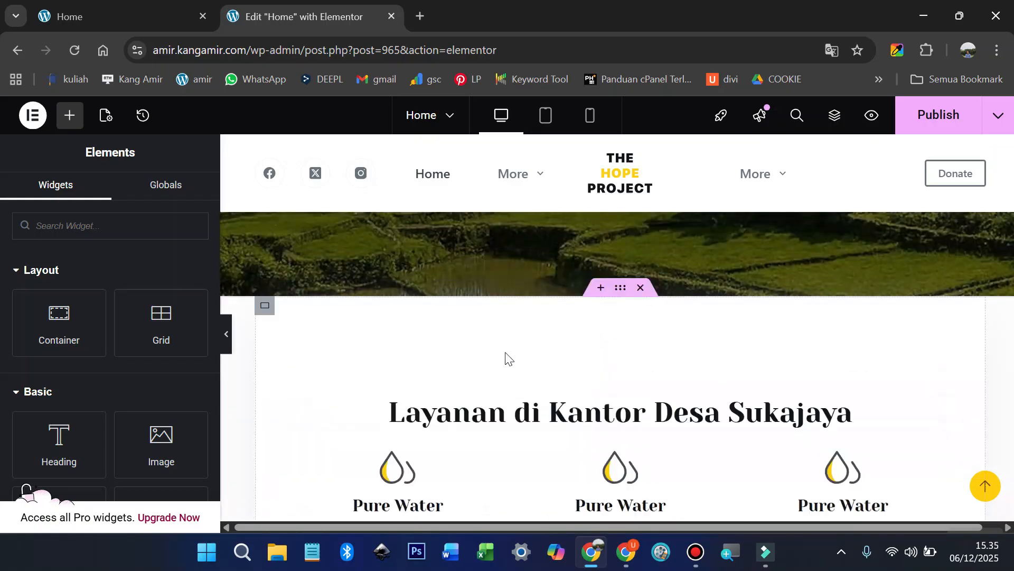
scroll(507, 357, down, 2)
scroll(545, 369, up, 2)
Step: Set the Layanan section's top margin to -82 px over the hero image, then publish and preview
click(621, 288)
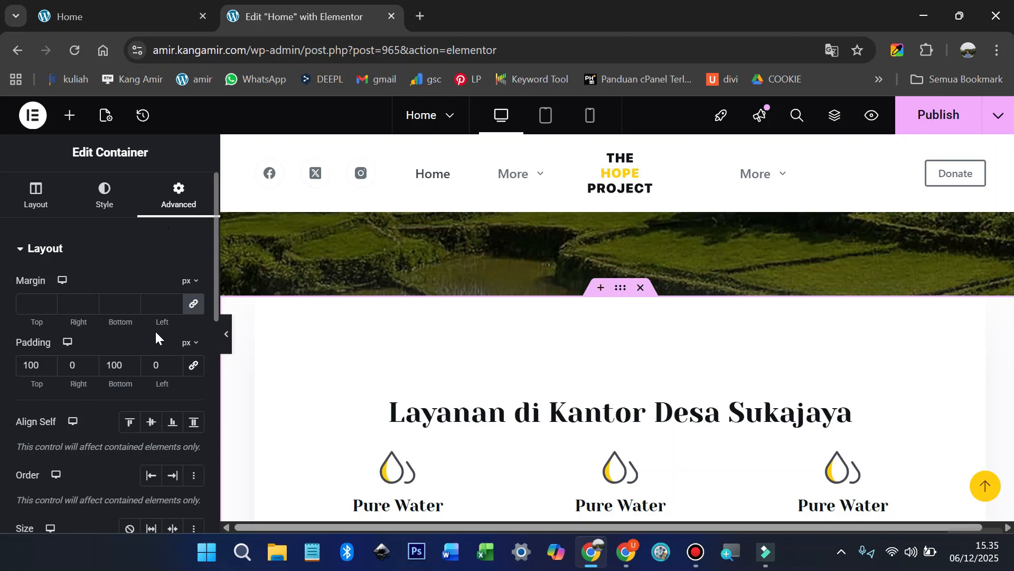
click(194, 307)
drag(38, 321, 3, 335)
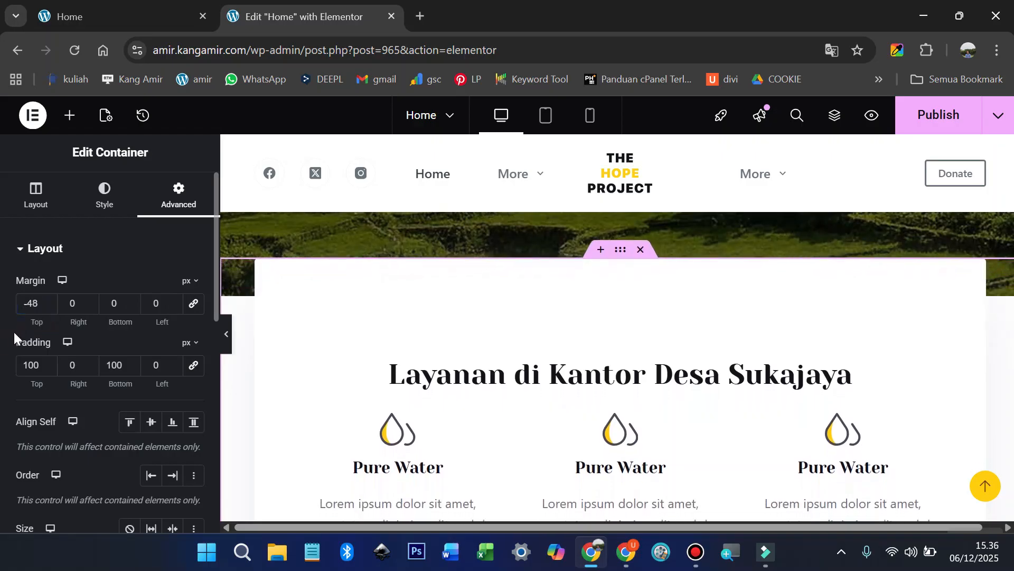
scroll(407, 350, up, 1)
drag(37, 320, 20, 330)
drag(14, 331, 10, 332)
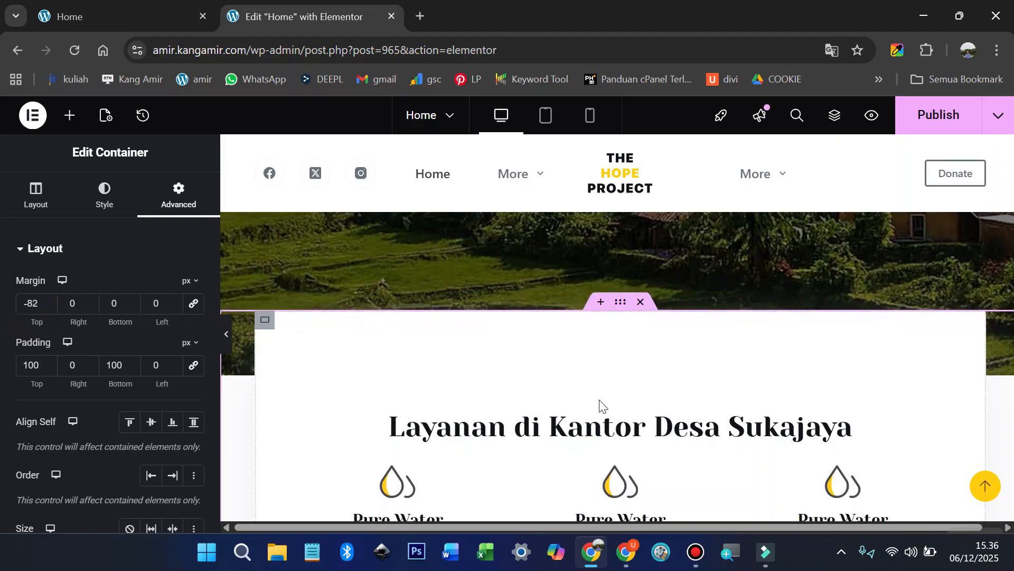
click(949, 124)
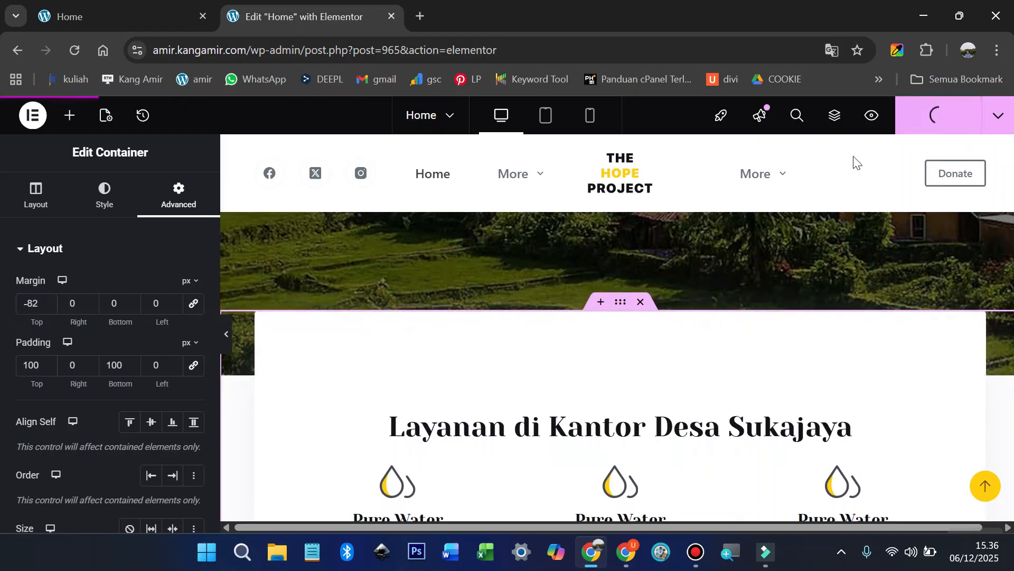
click(871, 117)
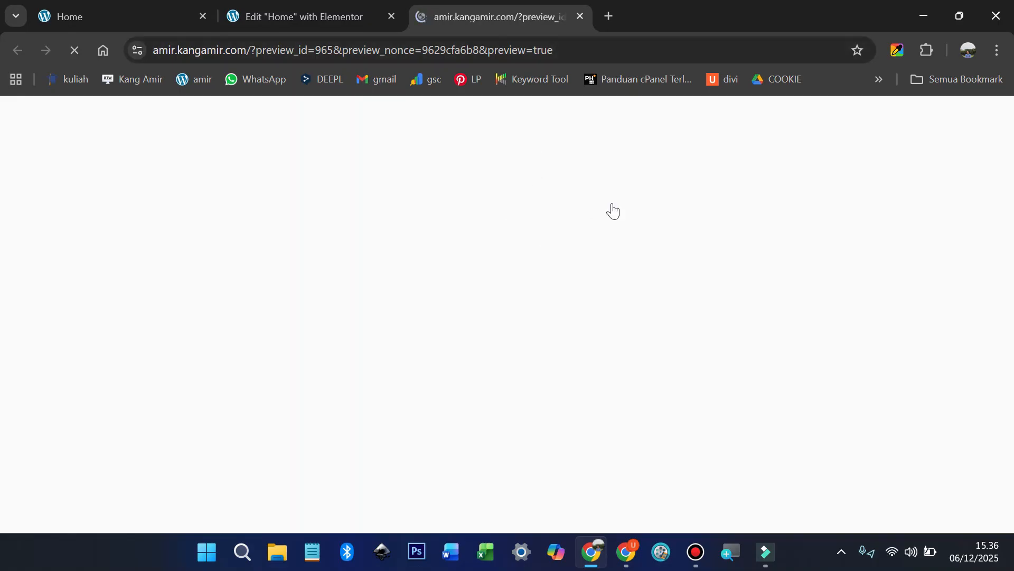
Step: Scroll through the preview to check the overlapping Layanan section
scroll(490, 342, down, 8)
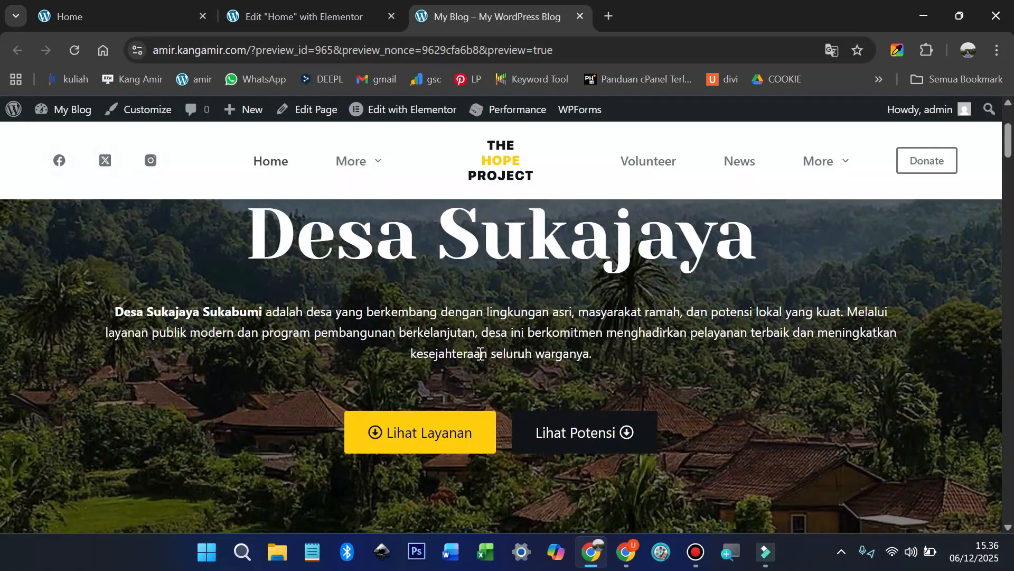
scroll(480, 359, down, 5)
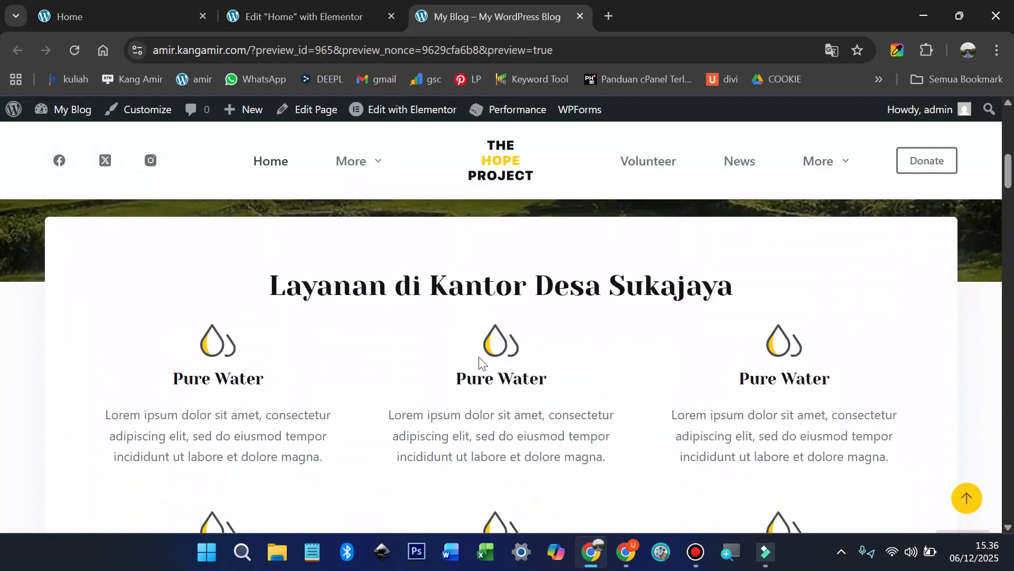
click(349, 19)
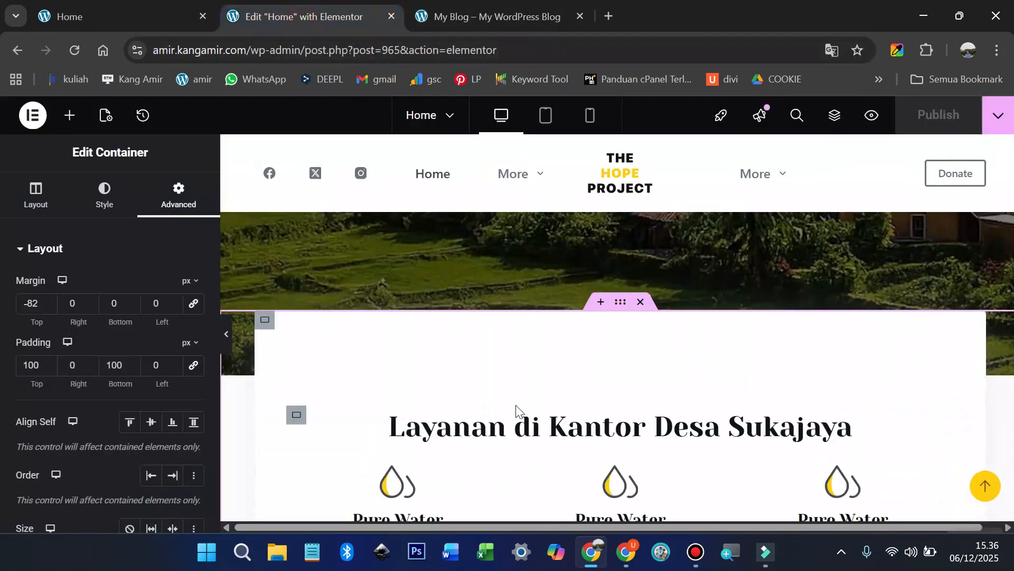
scroll(517, 411, down, 3)
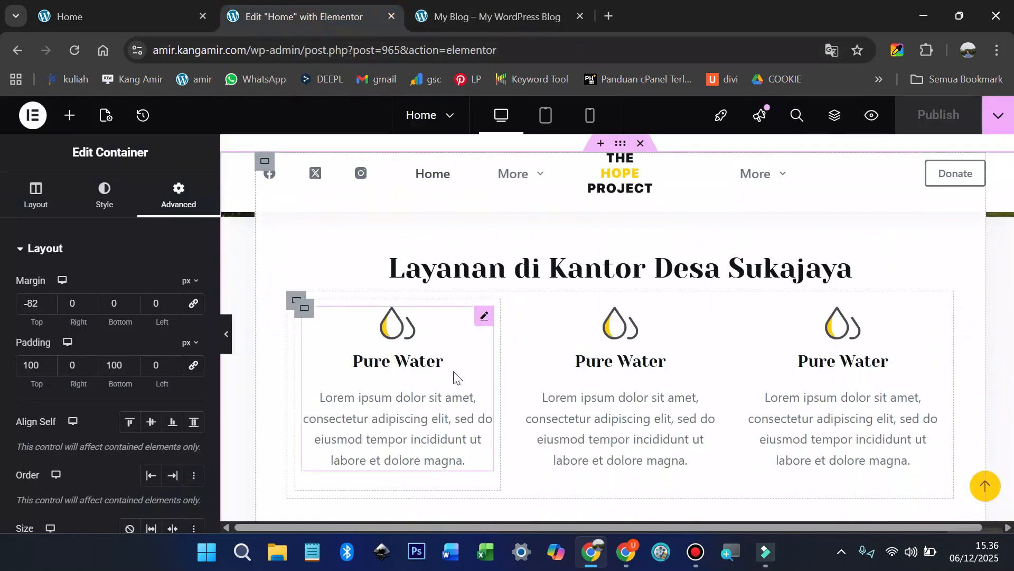
Step: Copy the first service title 'Pembuatan Surat Keterangan' from the live Desa Sukajaya site
click(175, 19)
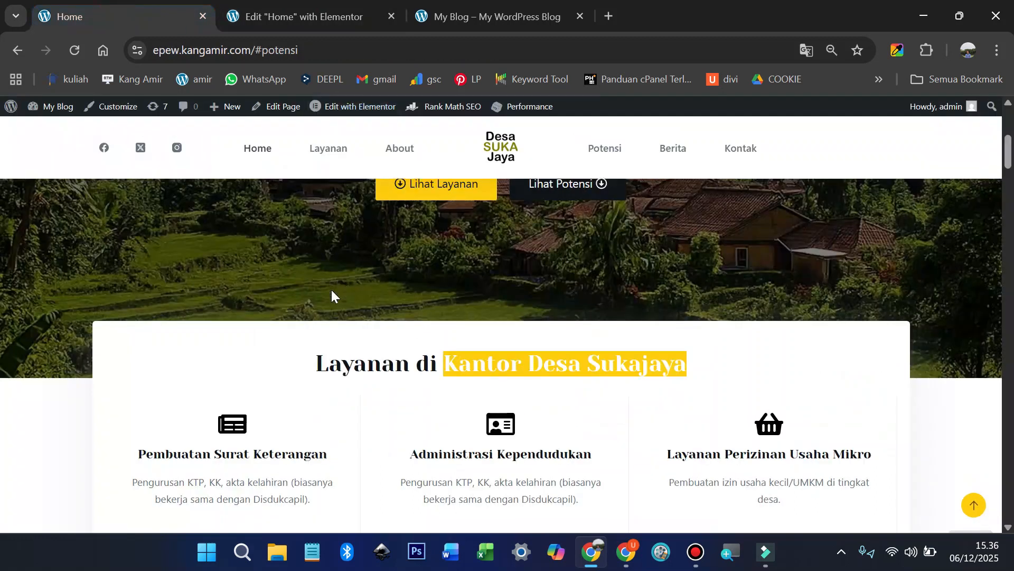
scroll(331, 295, down, 1)
drag(132, 378, 249, 377)
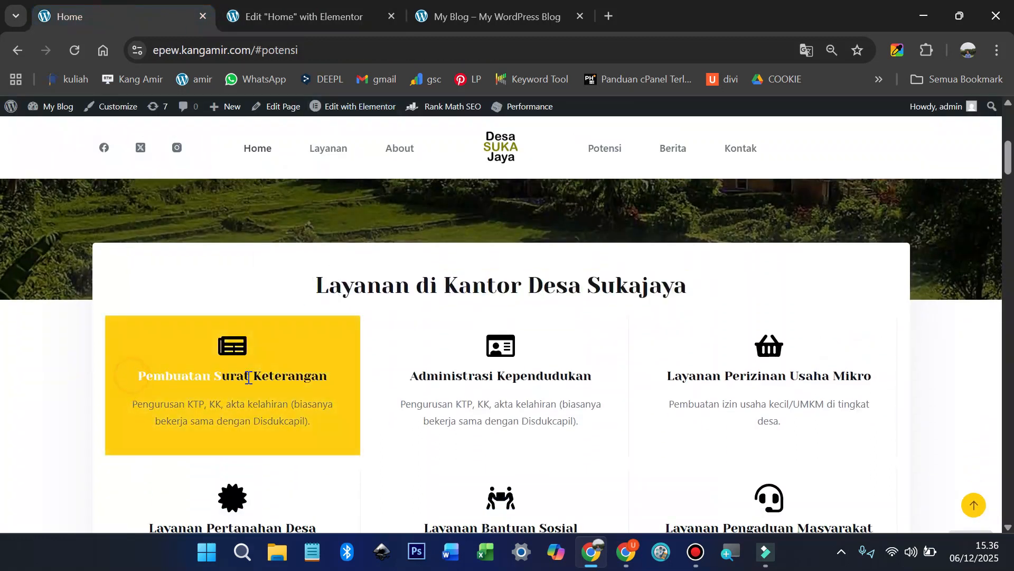
right_click(312, 377)
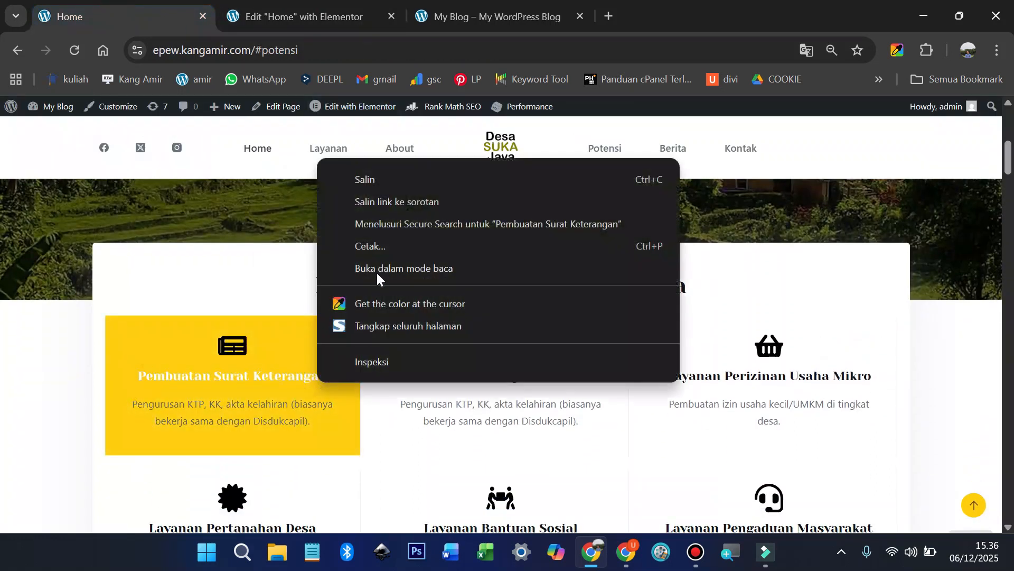
click(375, 183)
Step: Give the first icon box the Newspaper icon, found by searching 'pap' in the Icon Library
click(326, 14)
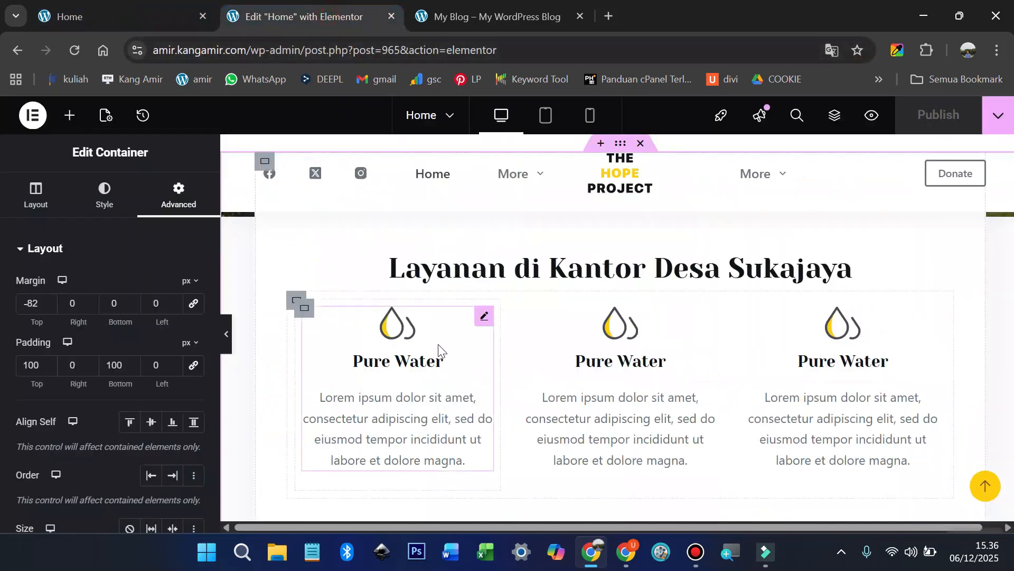
click(483, 319)
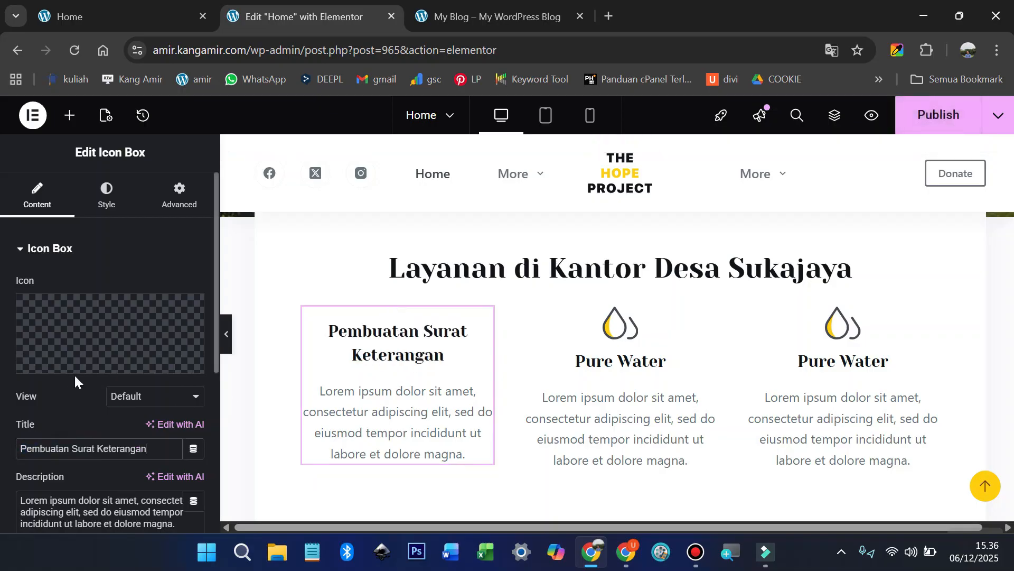
click(57, 364)
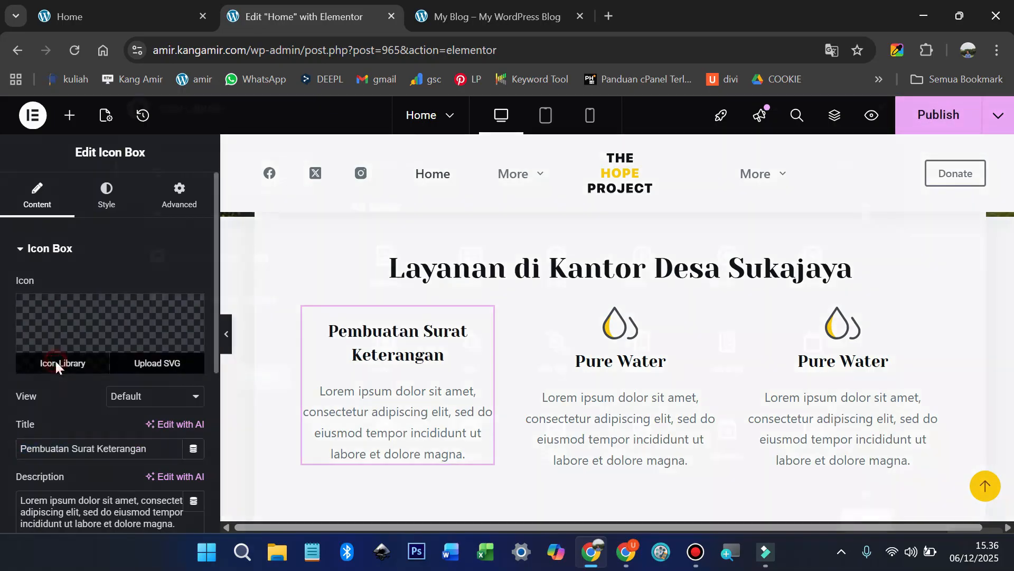
click(63, 20)
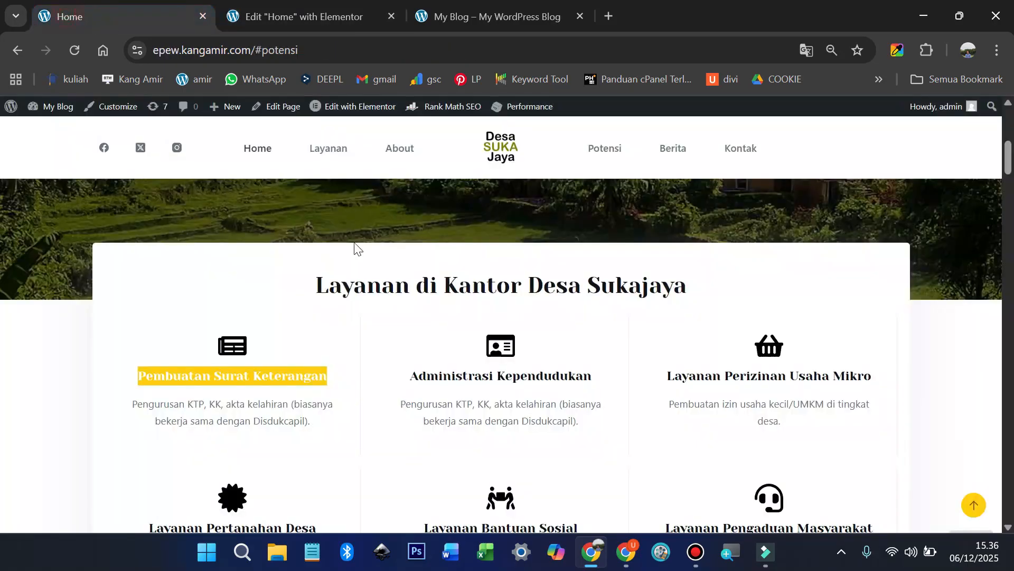
click(298, 18)
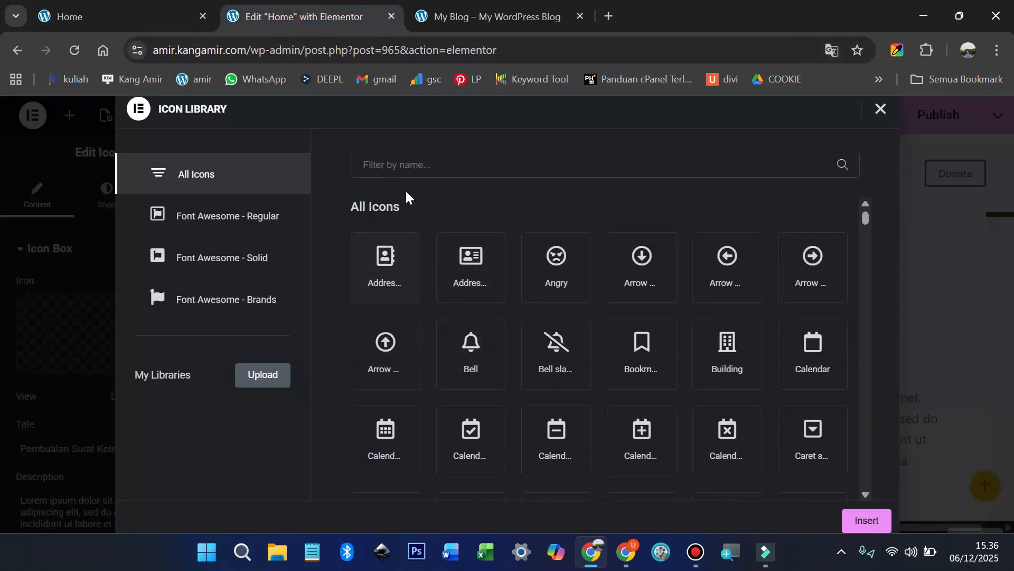
text(paper)
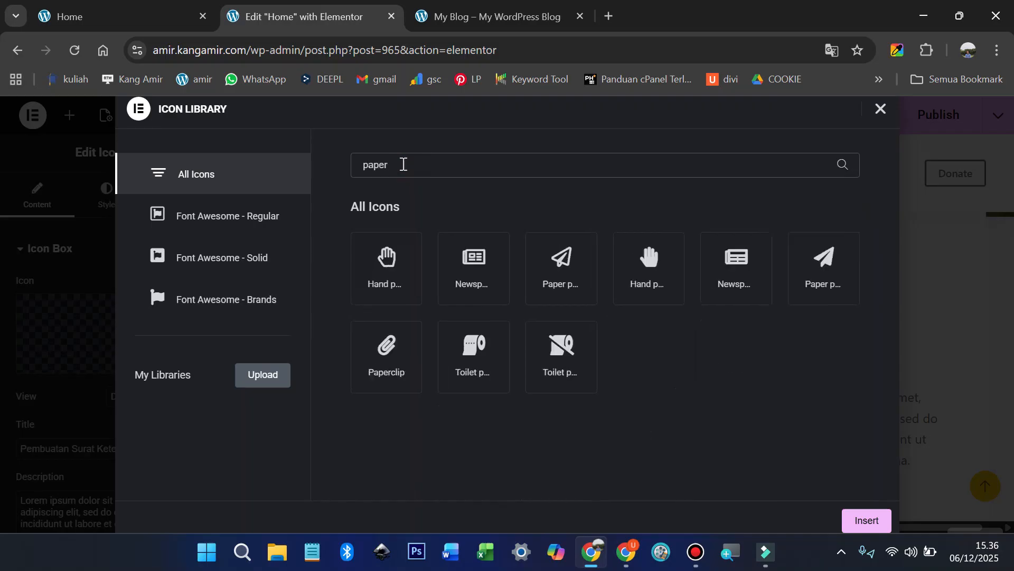
click(470, 264)
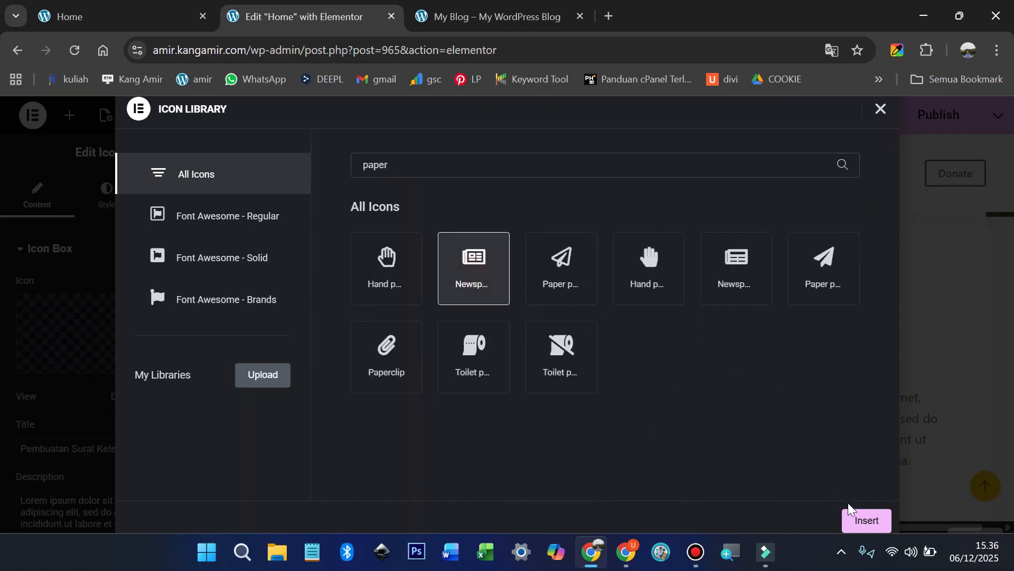
click(865, 520)
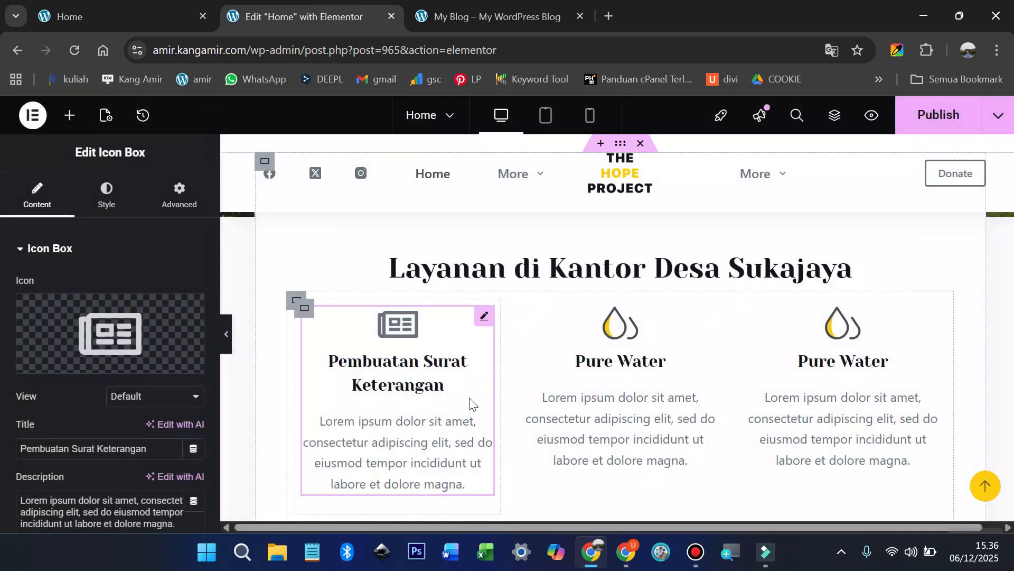
Step: Replace the card's Lorem ipsum description with the KTP/KK text copied from the live site
click(139, 11)
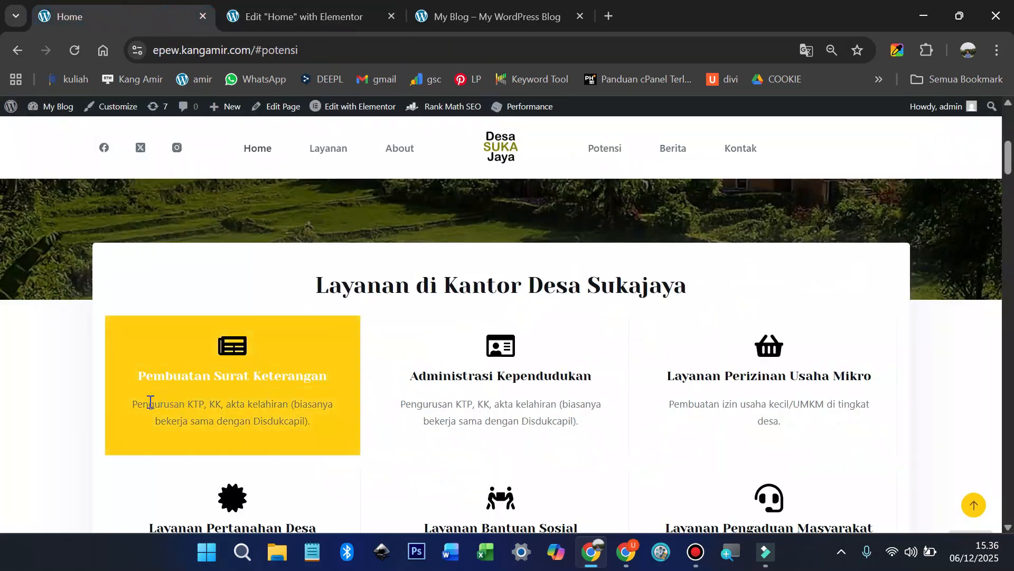
drag(130, 404, 311, 426)
right_click(258, 422)
click(313, 214)
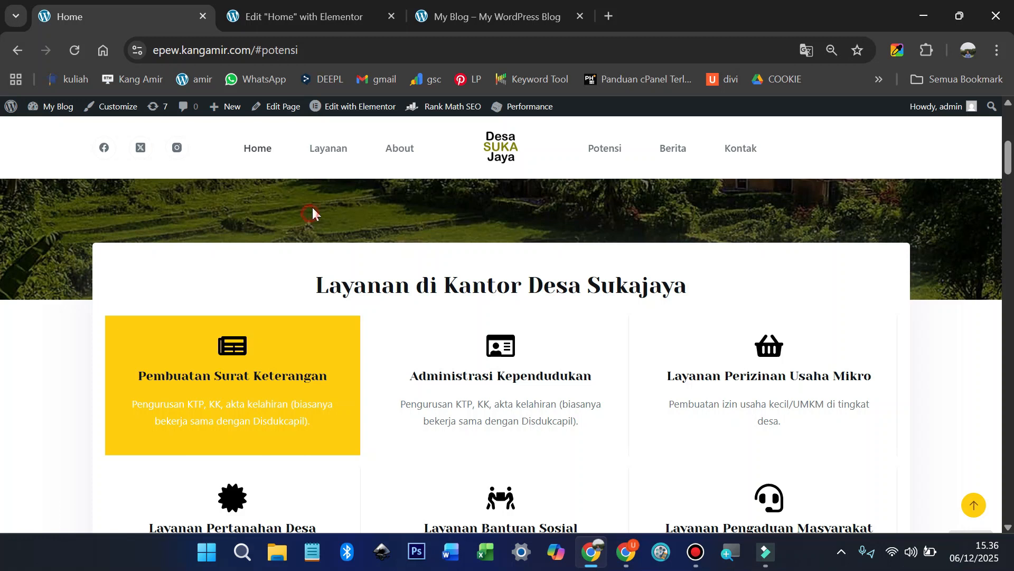
click(319, 8)
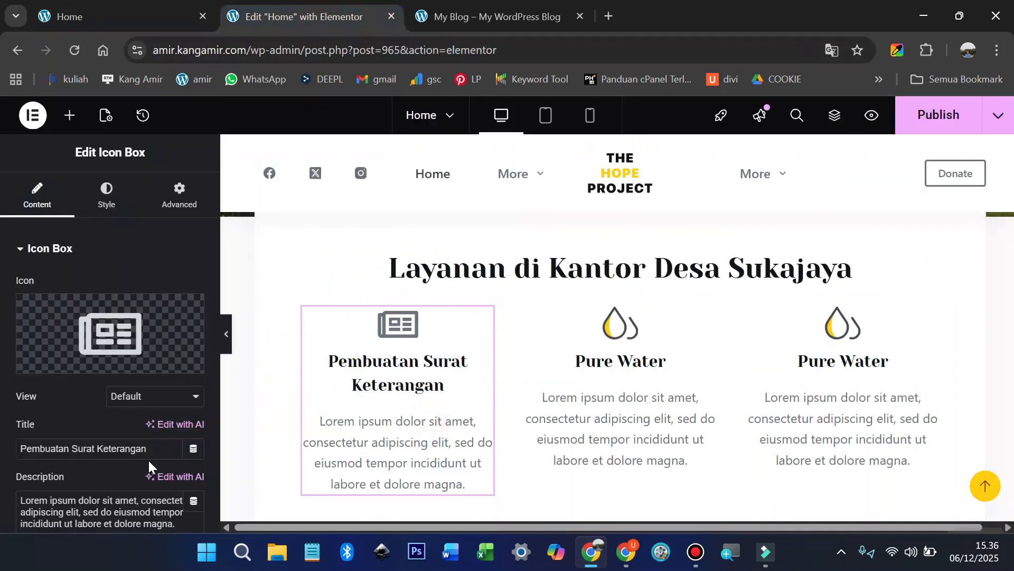
triple_click(114, 500)
key(ctrl+v)
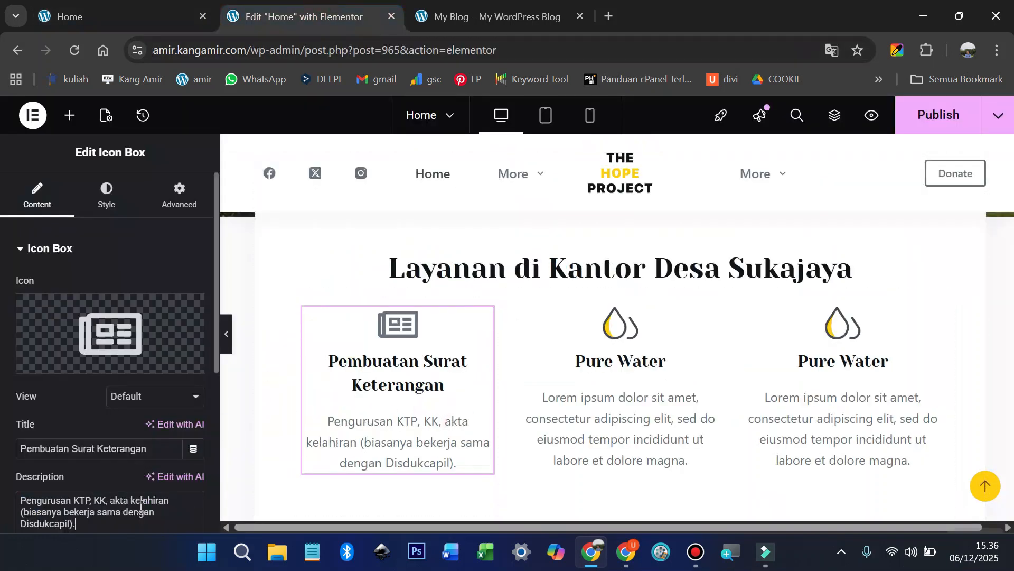
scroll(430, 450, down, 1)
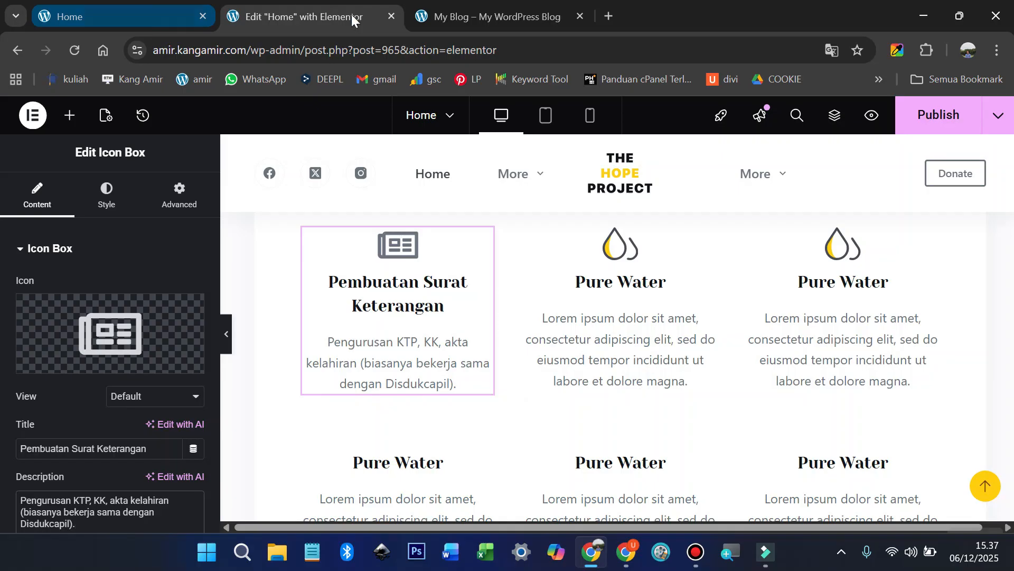
Step: On the live Desa Sukajaya page, sample the Lihat Layanan button colour with the picker extension
click(163, 11)
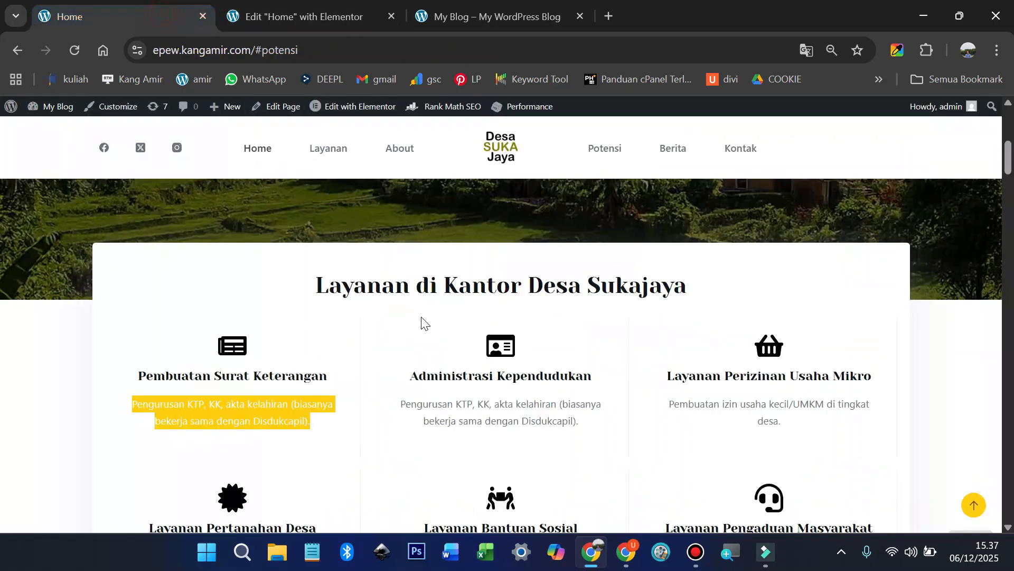
click(75, 348)
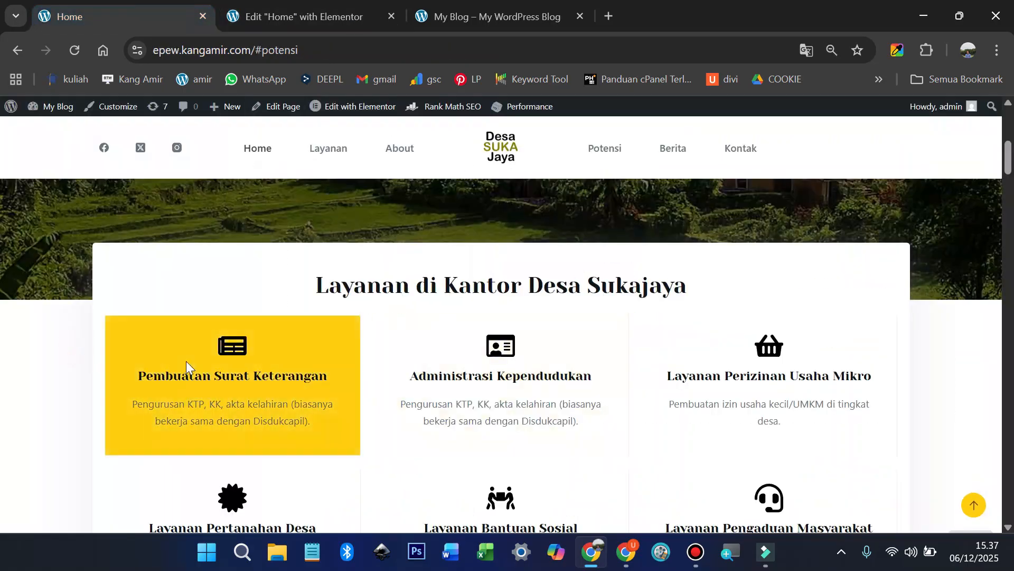
scroll(410, 374, up, 5)
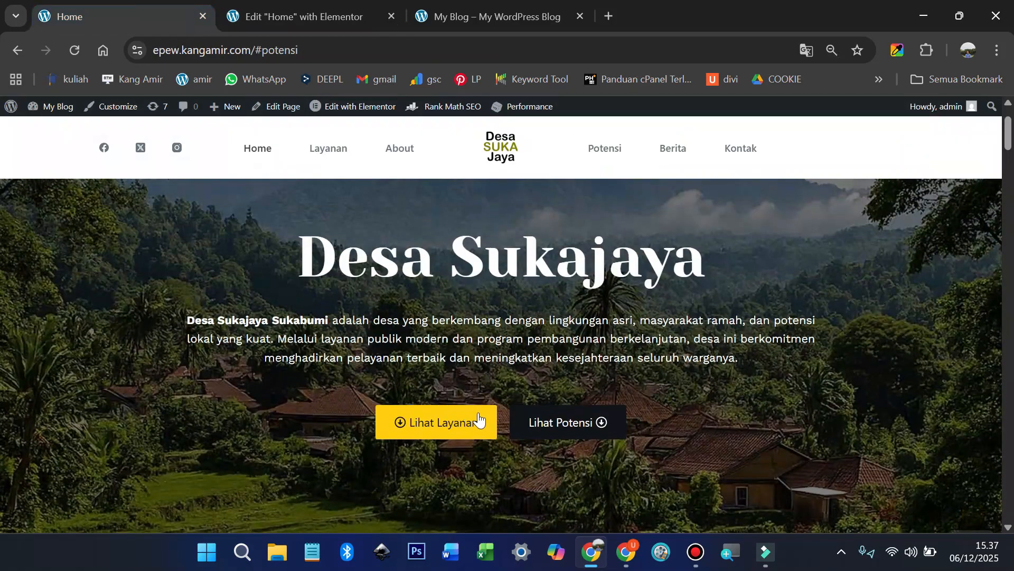
click(899, 51)
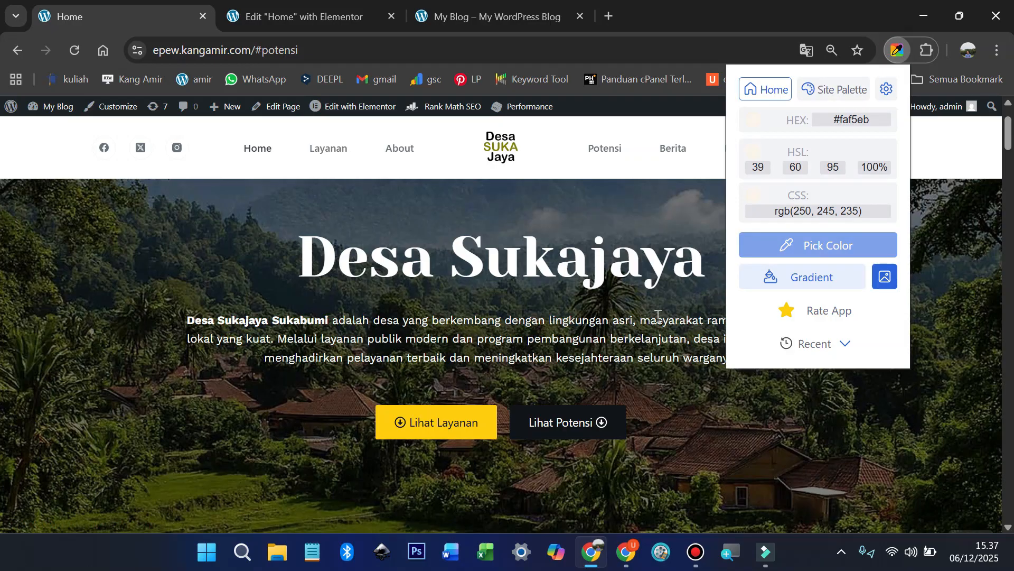
click(763, 245)
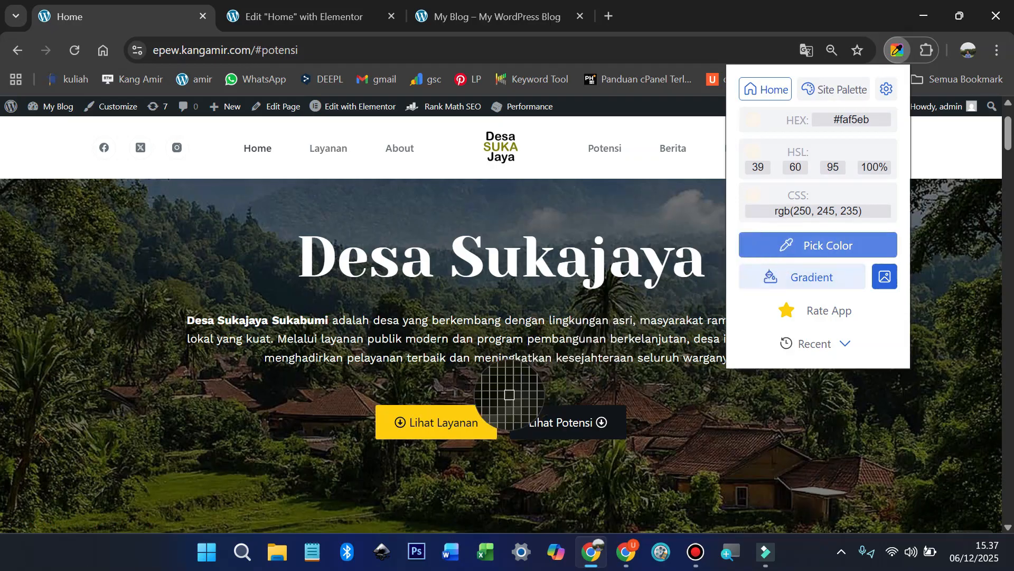
click(480, 418)
click(481, 422)
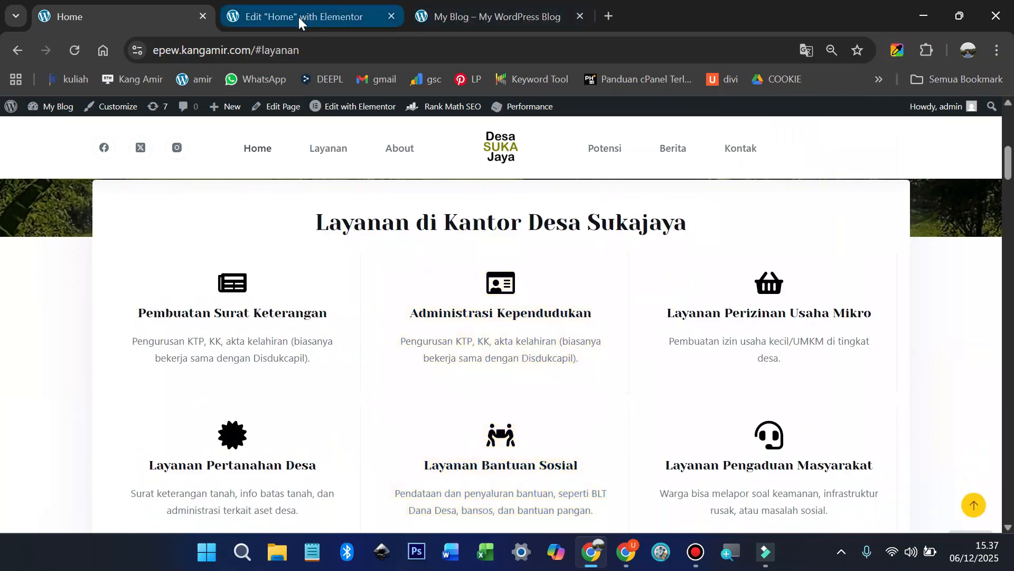
Step: Back in Elementor, select the first card's parent container and show its Style background settings
click(299, 17)
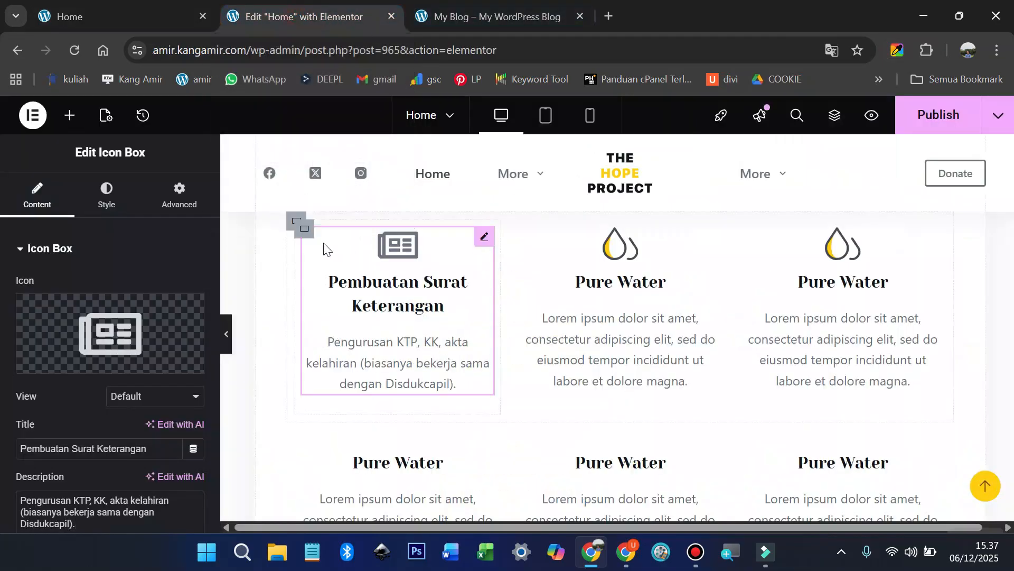
click(306, 232)
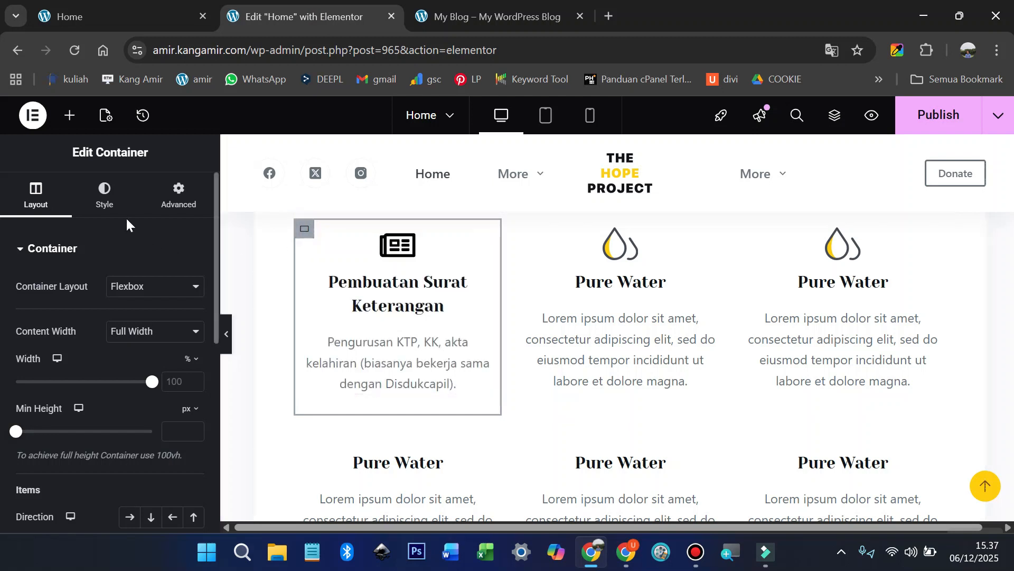
click(104, 198)
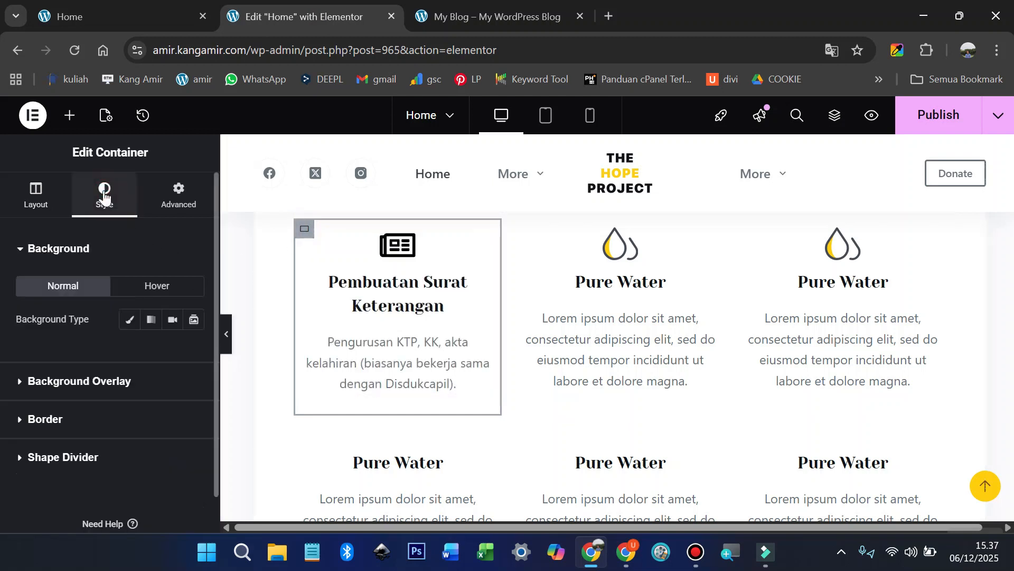
Step: Give the container's Hover background state a Classic colour type and bring up its colour chooser
click(154, 287)
click(171, 321)
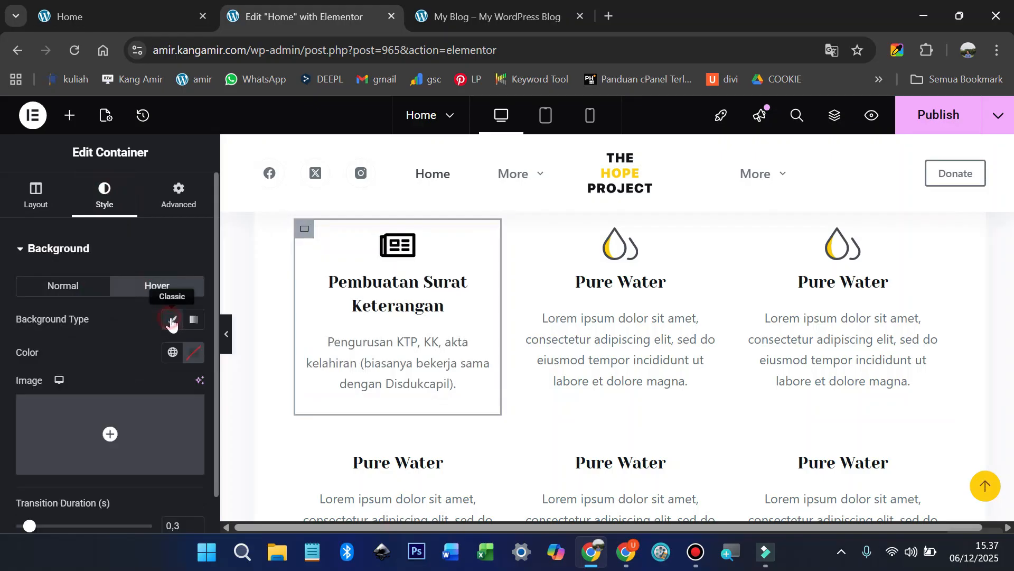
click(194, 353)
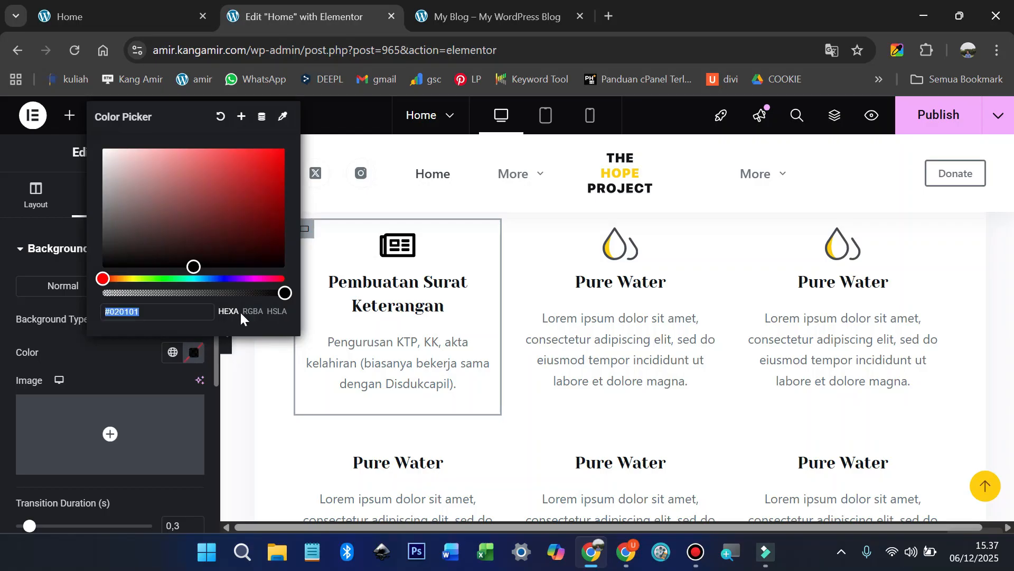
Step: Copy yellow #ffcd05 from the live site's Lihat Layanan button and paste it as the hover colour
click(131, 17)
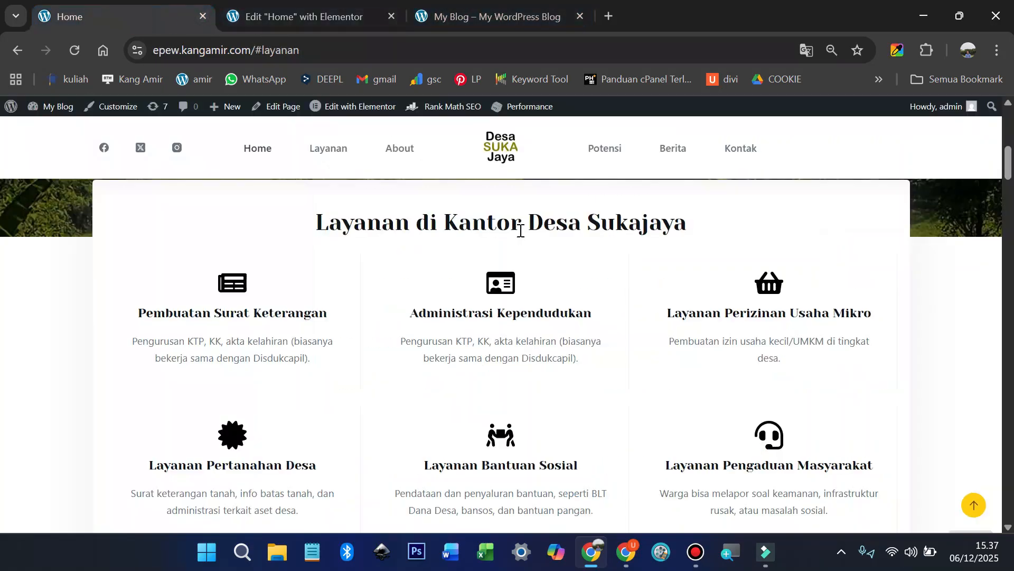
scroll(520, 230, up, 5)
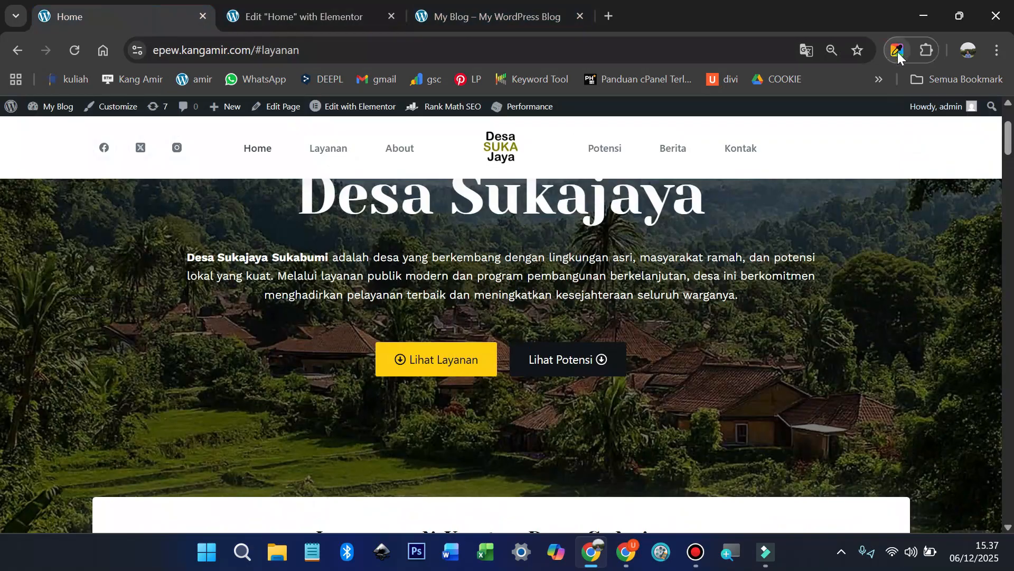
click(898, 51)
click(852, 242)
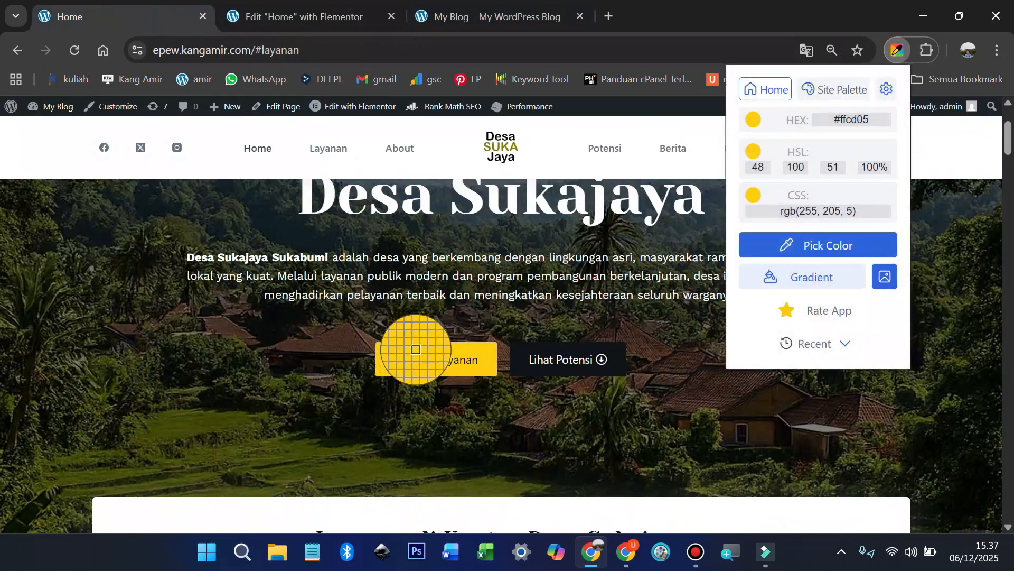
click(416, 349)
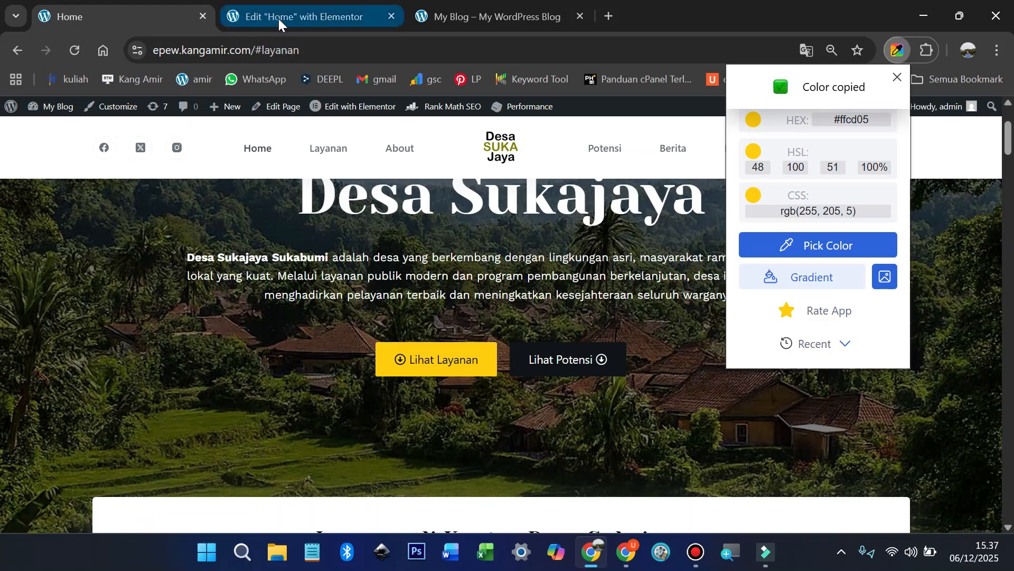
click(278, 18)
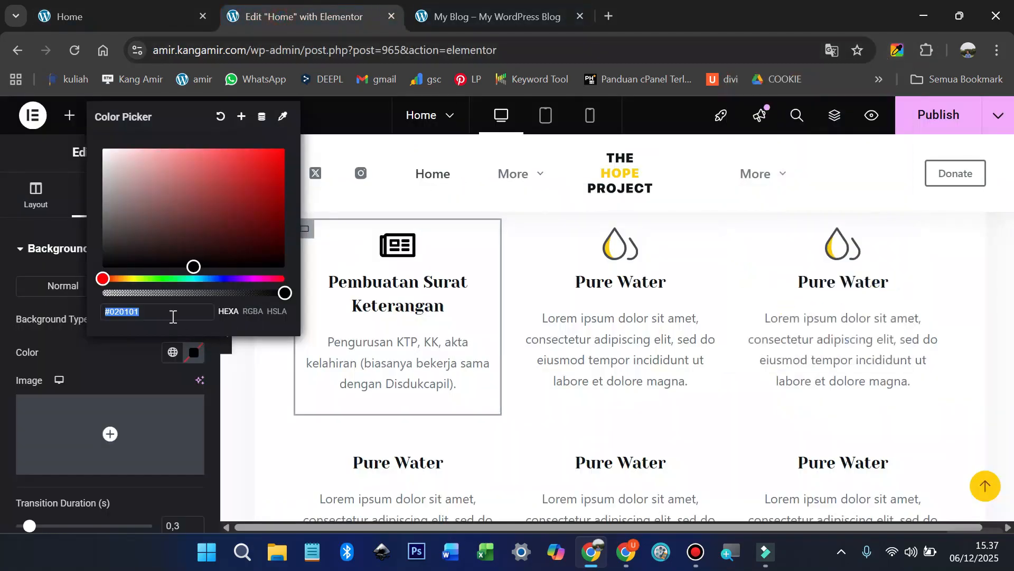
key(ctrl+v)
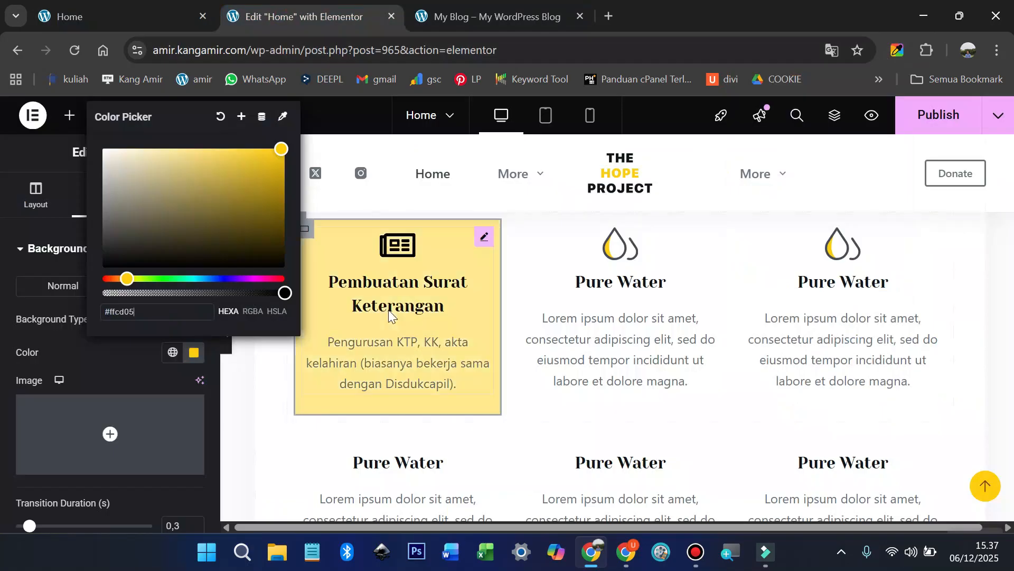
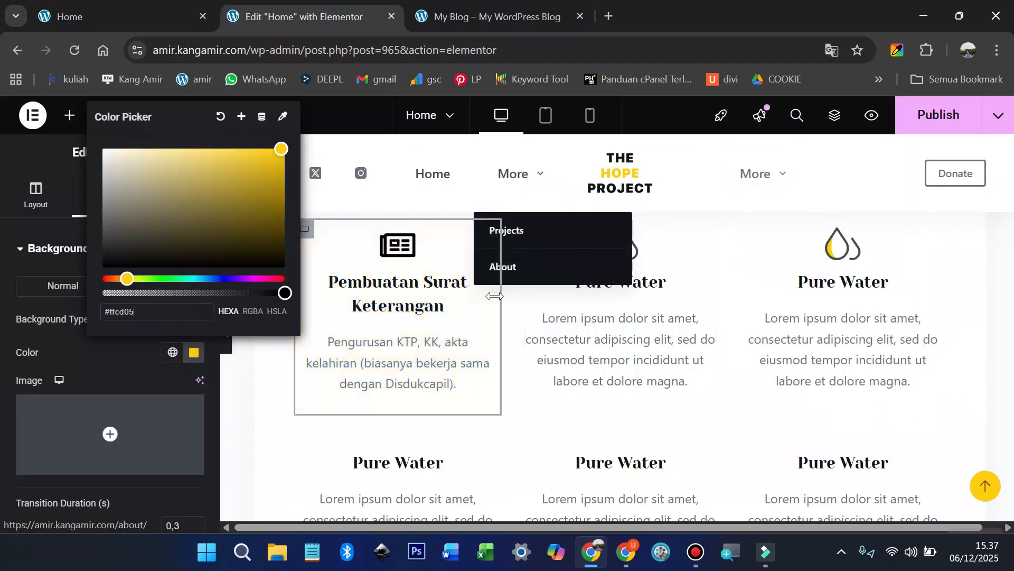
Step: Apply the #ffcd05 yellow hover background to the first card and bring up its options menu
click(514, 385)
scroll(376, 363, up, 1)
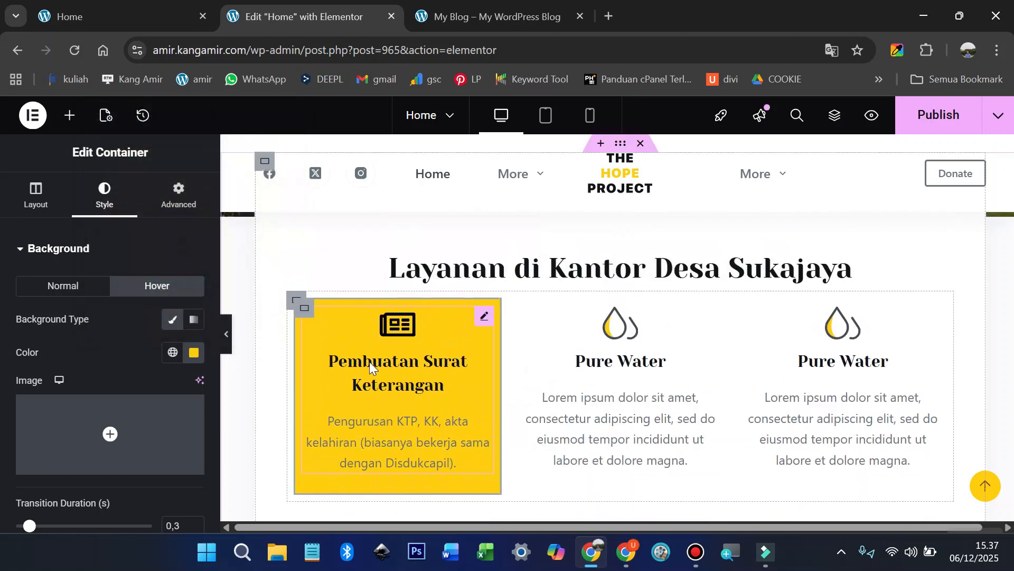
right_click(311, 318)
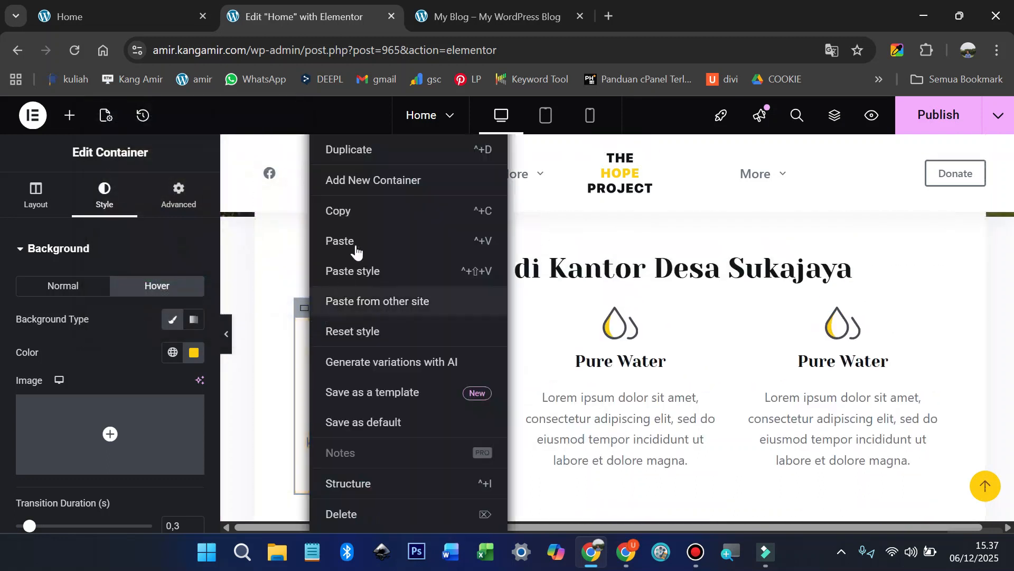
Step: Copy the first card's style and paste it onto the second and third cards
click(359, 211)
right_click(524, 312)
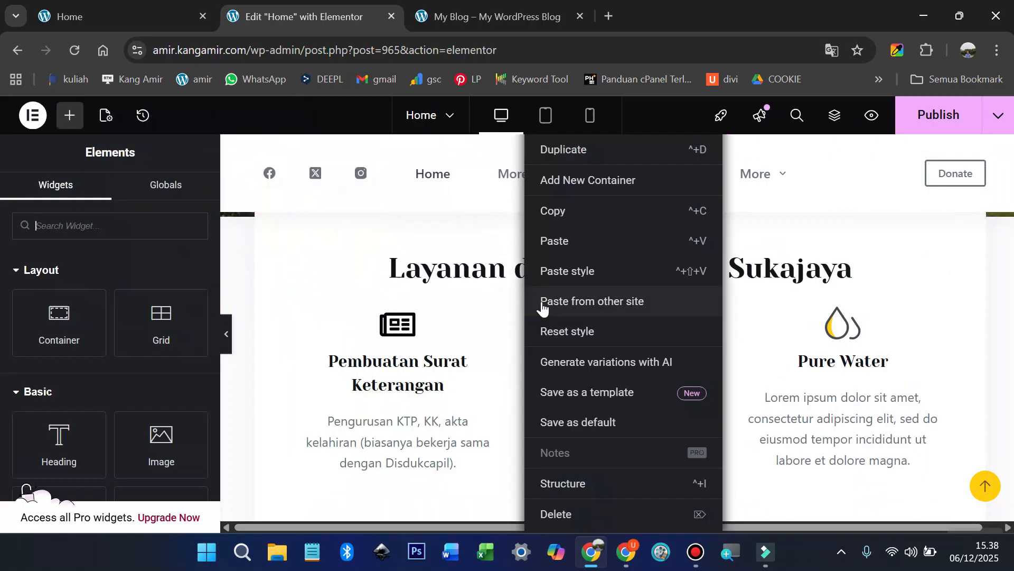
click(576, 272)
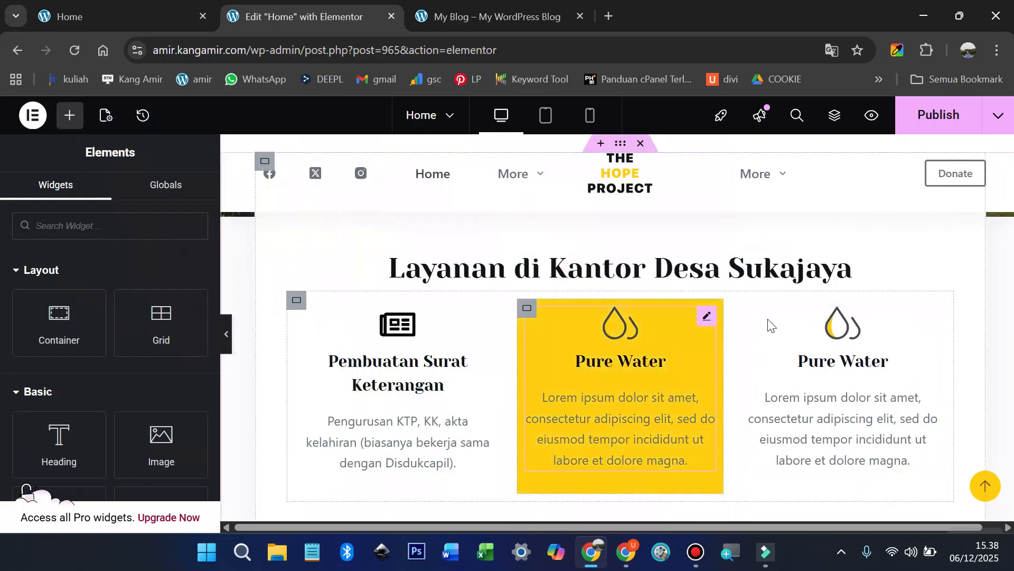
right_click(757, 313)
click(785, 272)
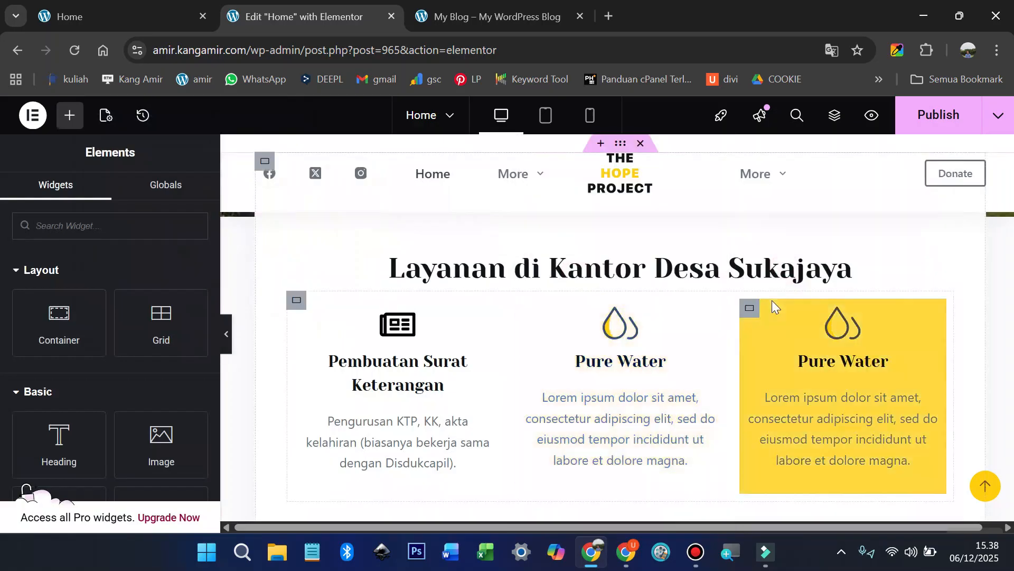
scroll(772, 300, down, 5)
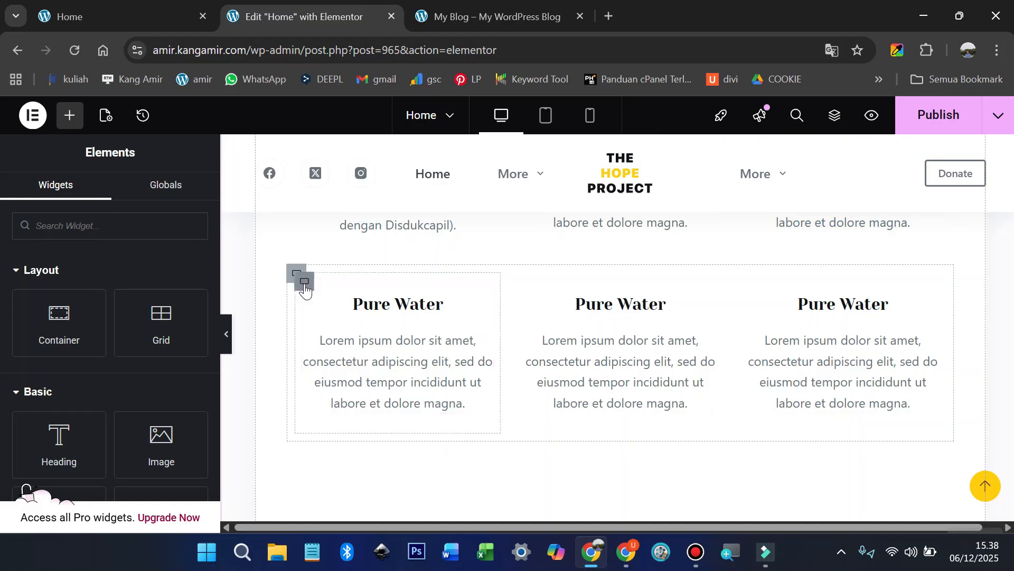
Step: Paste the yellow hover style onto all three cards in the second row
right_click(305, 288)
click(349, 272)
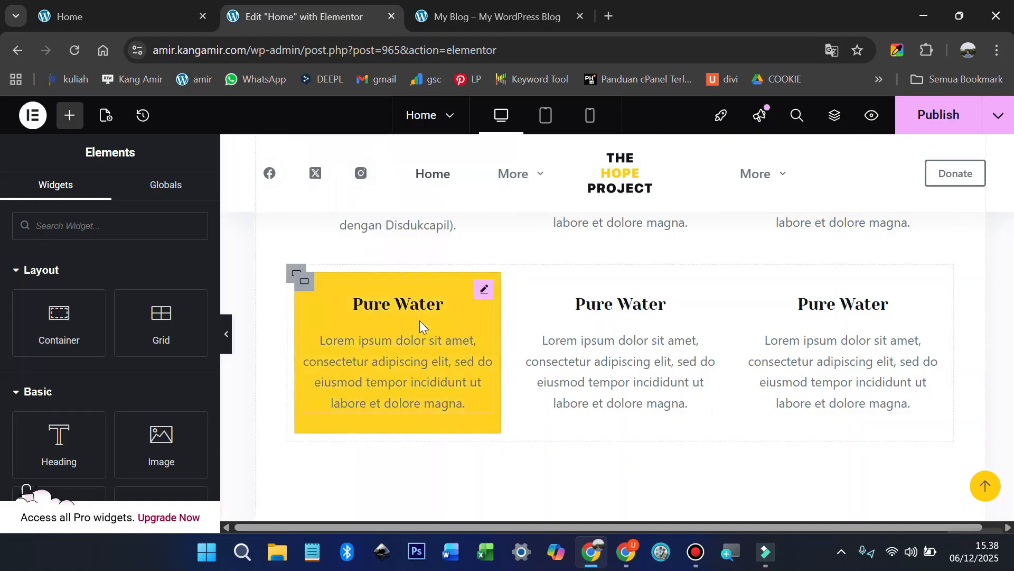
right_click(529, 282)
click(566, 271)
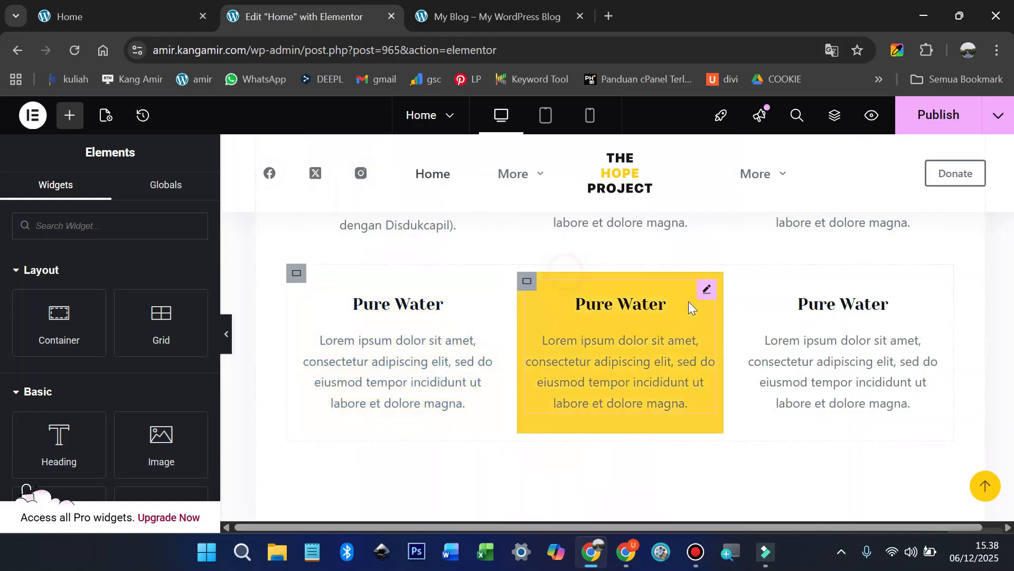
right_click(751, 285)
click(781, 280)
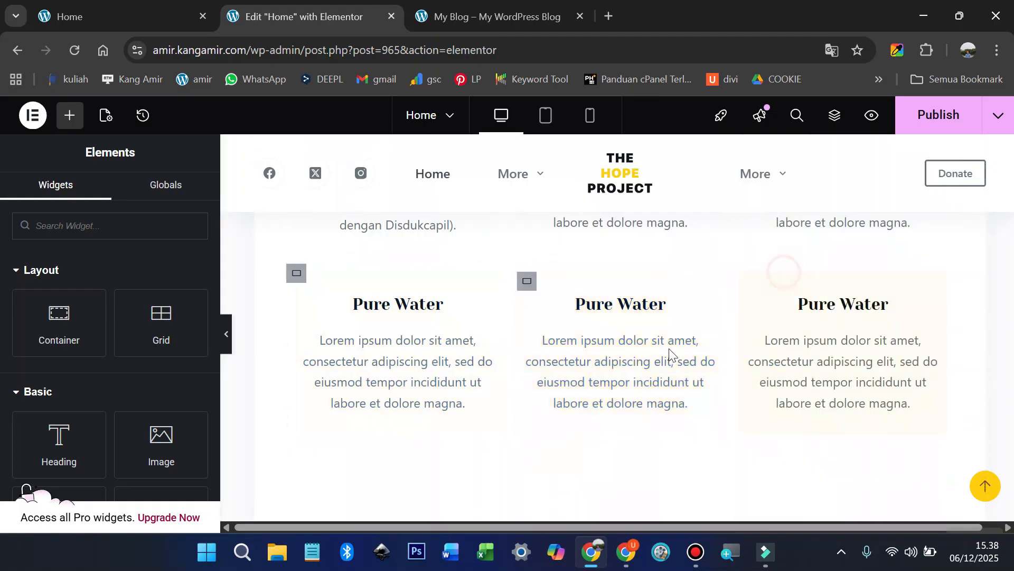
Step: Review the updated cards and close the extra blog preview tab
scroll(668, 352, up, 5)
scroll(382, 372, down, 3)
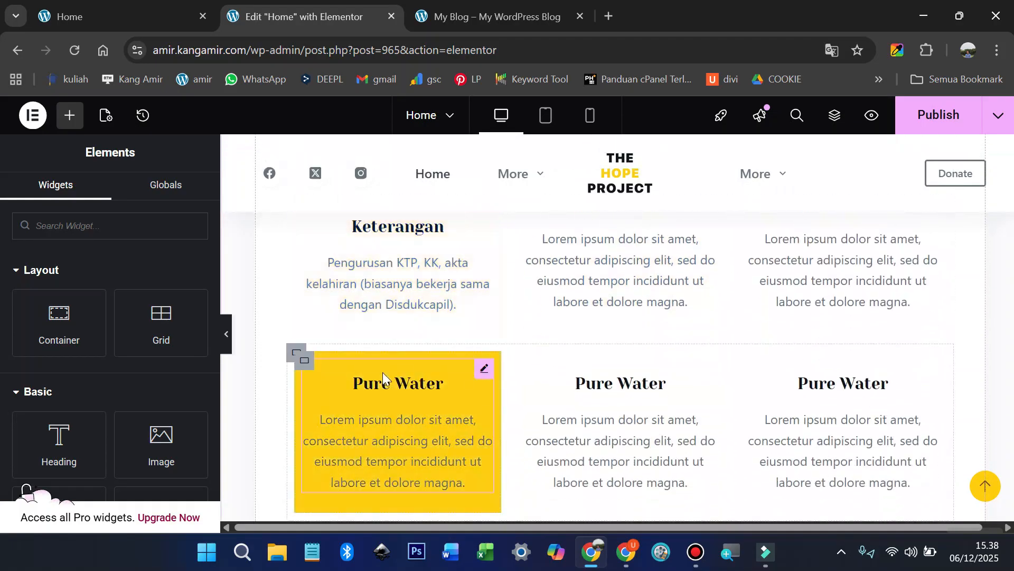
scroll(379, 375, down, 2)
scroll(380, 376, up, 2)
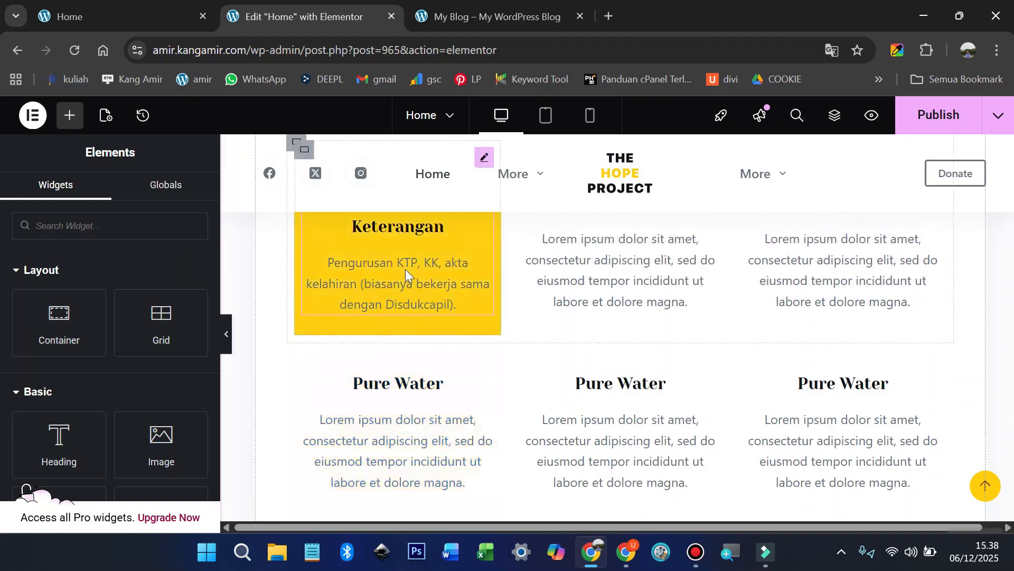
scroll(429, 297, up, 1)
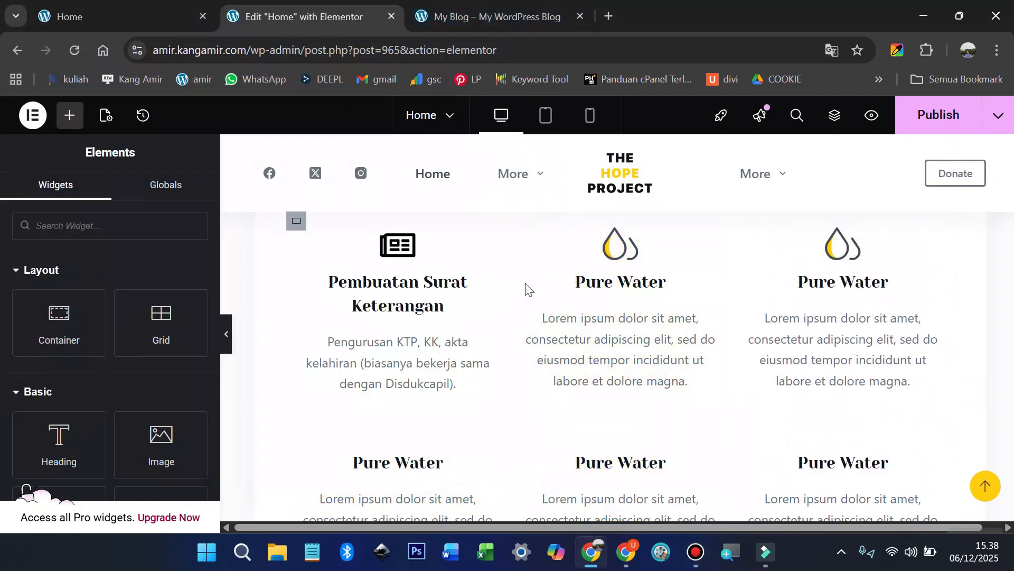
click(550, 16)
Step: Replace the second card's Pure Water heading with the live site's 'Administrasi Kependudukan' title
click(579, 16)
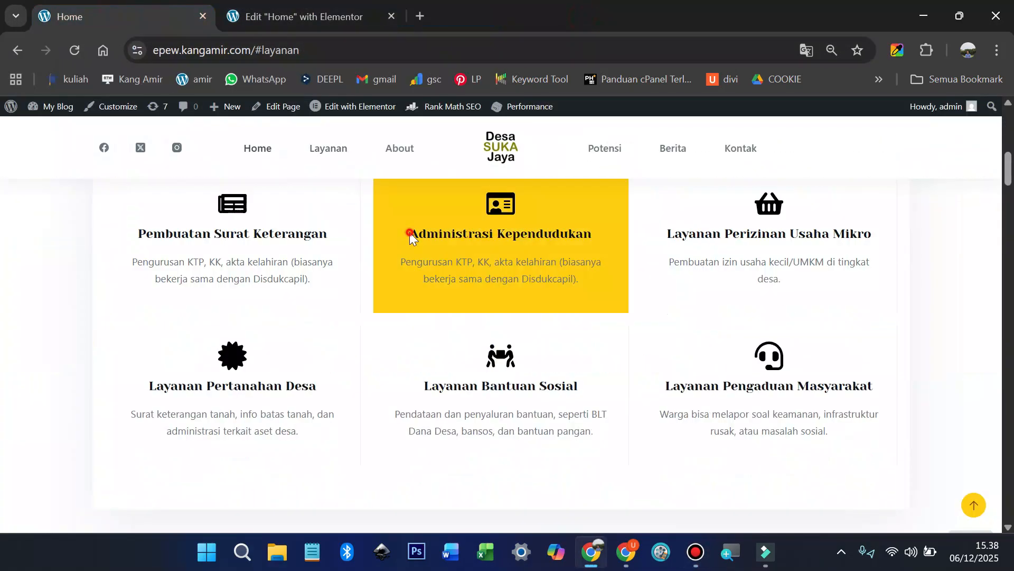
drag(409, 235, 592, 235)
key(ctrl+c)
click(304, 17)
click(705, 238)
triple_click(101, 448)
key(ctrl+v)
Step: Paste the live site's Administrasi Kependudukan description into the second card
click(123, 16)
drag(401, 262, 580, 279)
click(304, 17)
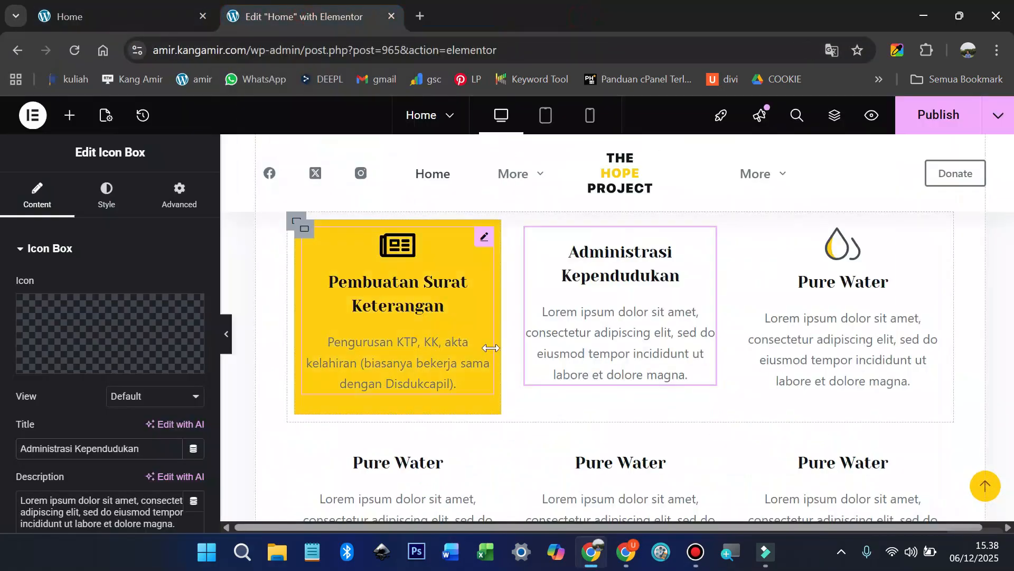
click(100, 508)
key(ctrl+a)
key(ctrl+v)
Step: Give the second card the id card icon from the Icon Library
click(95, 340)
click(555, 165)
text(id)
click(553, 263)
click(867, 520)
click(842, 280)
Step: Give the third card a basket icon from the Icon Library
click(95, 338)
click(389, 162)
text(basket)
click(471, 267)
click(872, 516)
click(119, 17)
Step: Replace the third card's description with the live site's small business permit text
drag(668, 262, 782, 279)
click(296, 16)
triple_click(100, 506)
key(ctrl+v)
click(119, 16)
Step: Retitle the fourth card 'Layanan Pertanahan Desa', copied from the live page
drag(149, 387, 317, 386)
click(285, 19)
click(420, 438)
triple_click(101, 449)
key(ctrl+v)
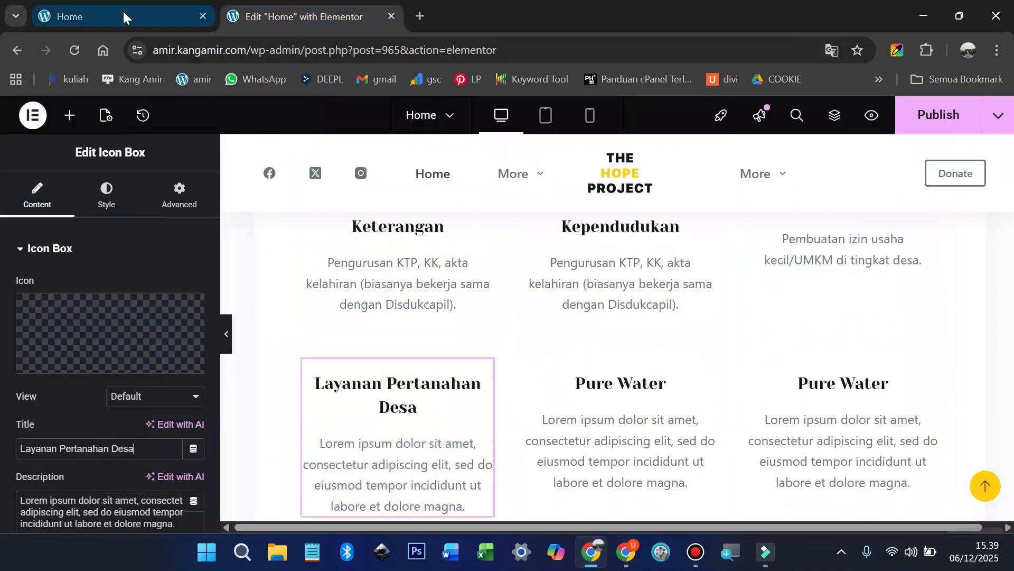
Step: Give the fourth card a certificate icon found by searching 'cert'
click(123, 15)
click(296, 16)
scroll(829, 338, down, 1)
click(100, 338)
click(391, 165)
text(cert)
click(387, 267)
click(866, 521)
Step: Retitle the fifth card 'Layanan Bantuan Sosial', copied from the live page
click(150, 14)
drag(422, 385, 582, 385)
click(295, 16)
triple_click(100, 448)
key(ctrl+v)
Step: Give the fifth card a people-carry icon and the live site's social aid description
click(103, 336)
click(431, 164)
text(soc)
click(472, 261)
click(859, 522)
click(123, 16)
drag(395, 413, 600, 439)
click(296, 16)
key(ctrl+v)
Step: Retitle the sixth card 'Layanan Pengaduan Masyarakat', copied from the live page
click(123, 16)
drag(664, 385, 874, 385)
click(303, 16)
click(842, 360)
triple_click(82, 513)
key(ctrl+v)
Step: Paste the complaint service description into the sixth card and give it a headset icon
click(123, 16)
drag(660, 415, 832, 432)
click(356, 10)
key(ctrl+v)
click(105, 336)
click(423, 164)
text(heads)
click(387, 266)
click(866, 521)
Step: Review the finished cards and compare them with the live Home page
scroll(766, 419, up, 2)
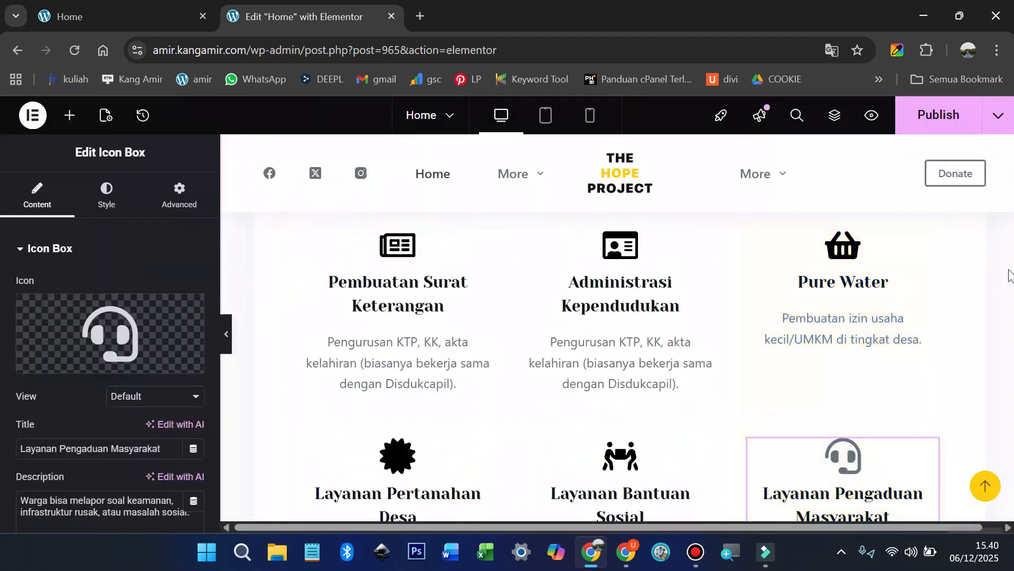
scroll(969, 312, down, 5)
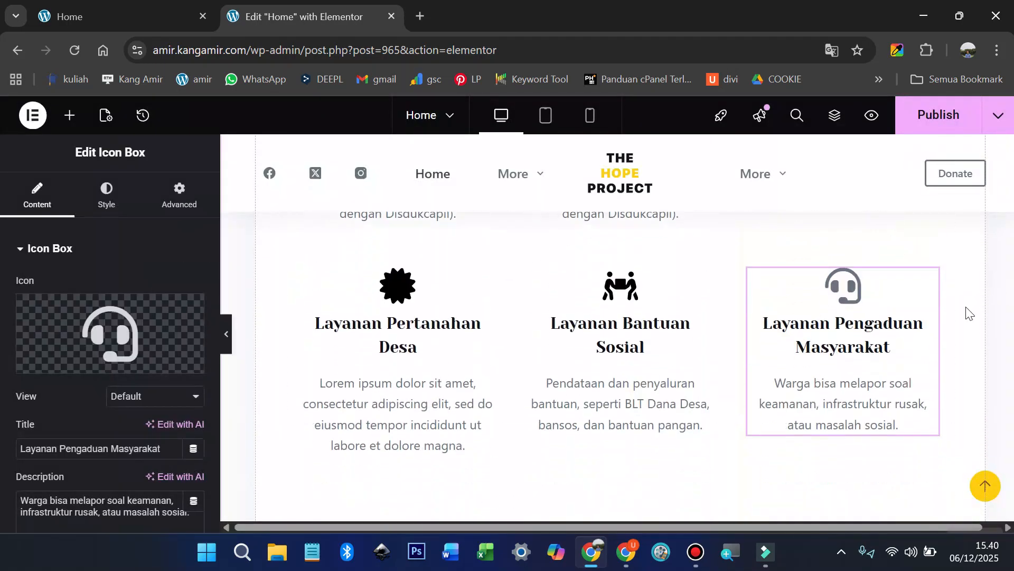
click(160, 9)
scroll(475, 277, down, 7)
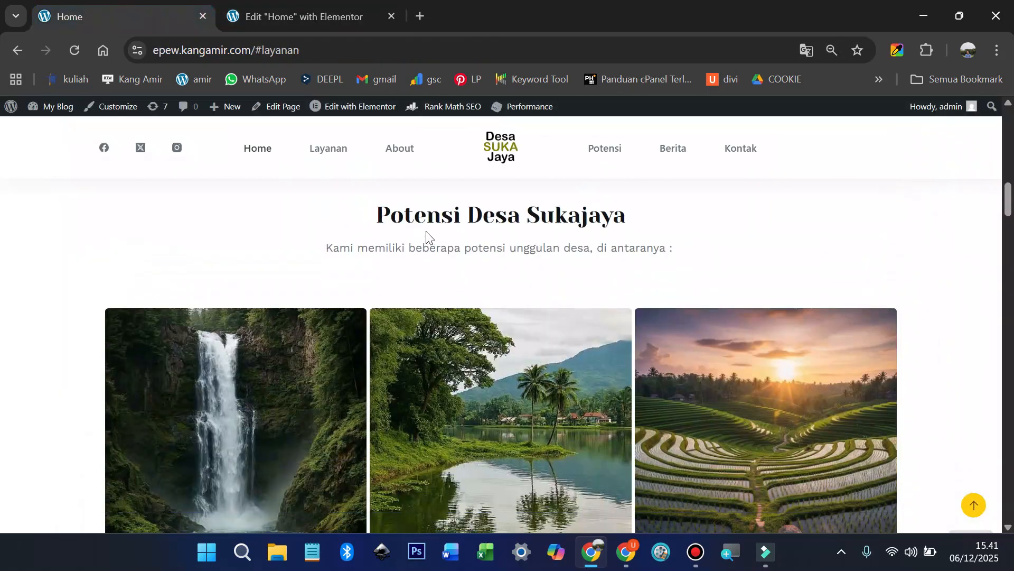
Step: Copy the 'Potensi Desa Sukajaya' heading from the live page
drag(360, 208, 618, 235)
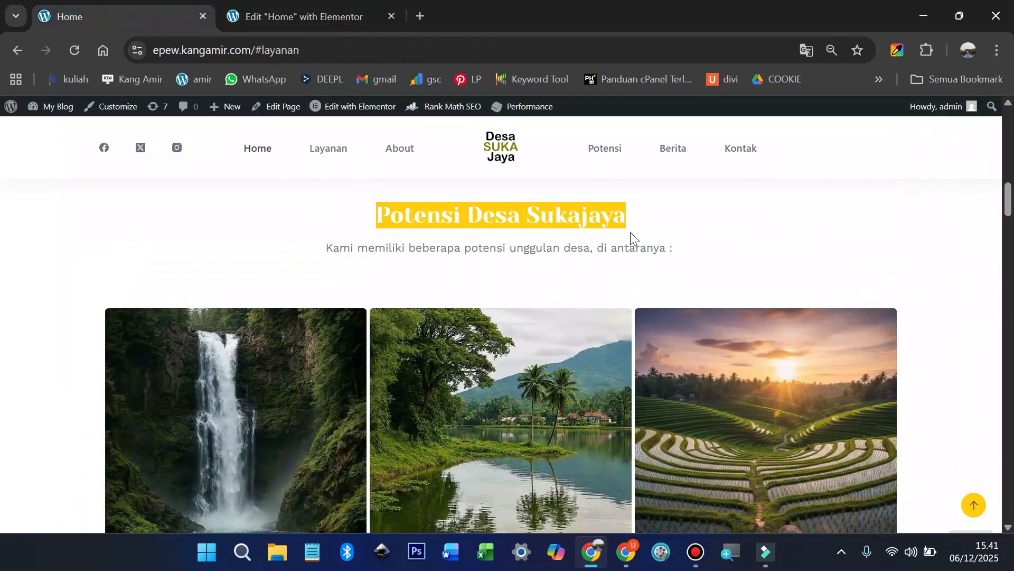
right_click(583, 227)
click(628, 244)
click(291, 13)
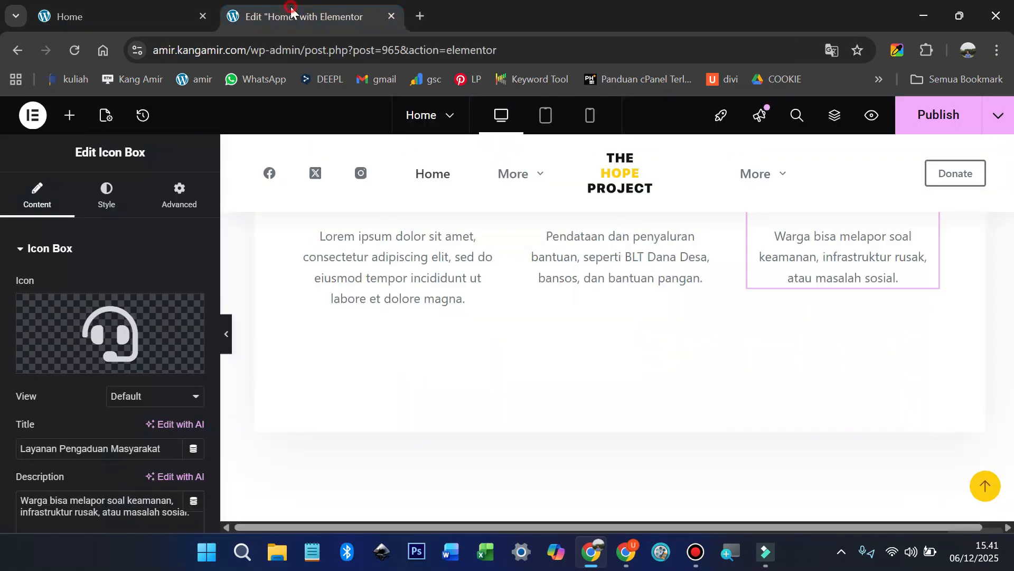
right_click(555, 314)
click(447, 362)
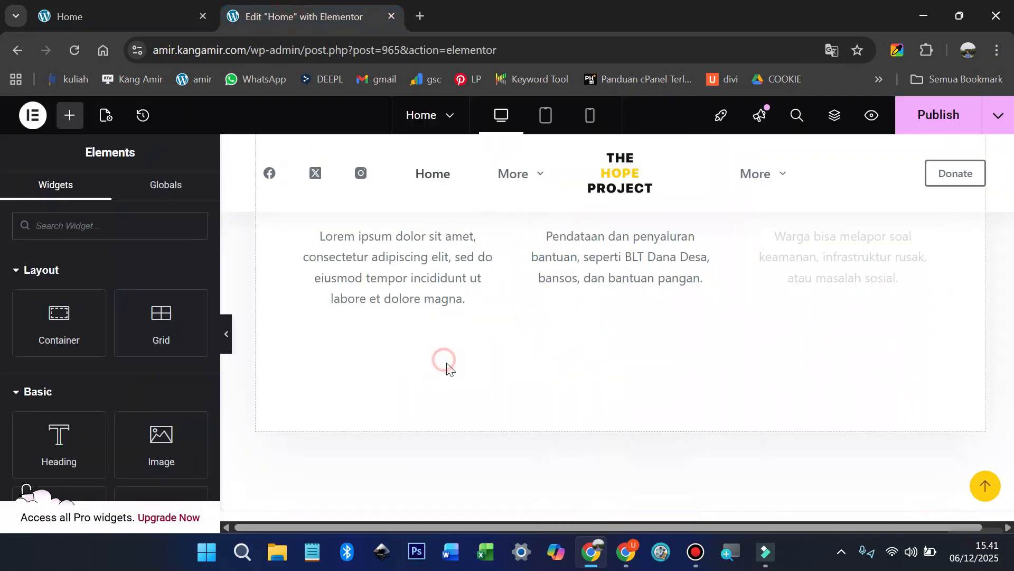
Step: Delete the image container from the Featured Causes section
scroll(461, 370, down, 3)
scroll(471, 375, down, 2)
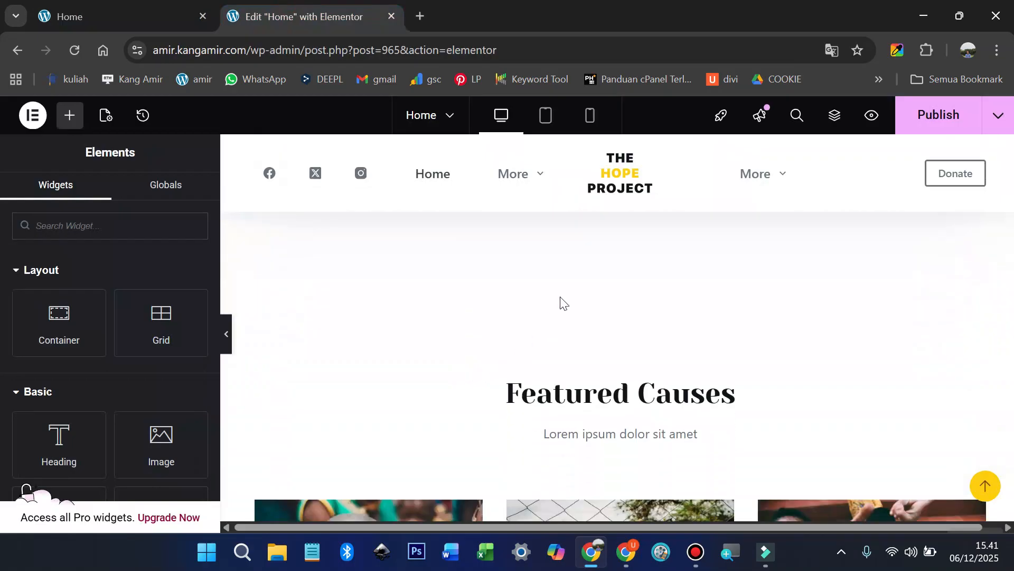
scroll(578, 286, up, 2)
scroll(556, 359, down, 6)
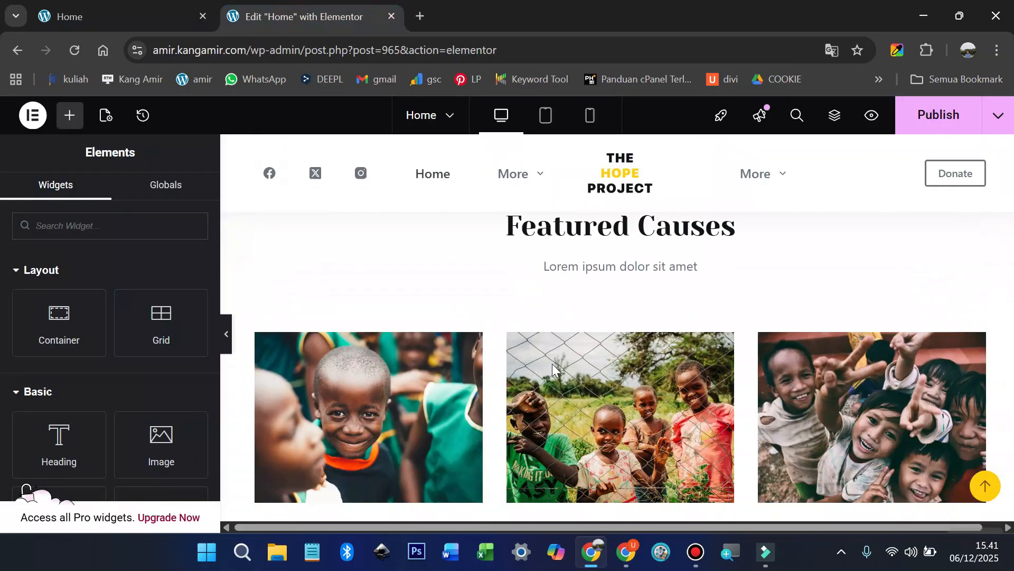
scroll(697, 316, up, 2)
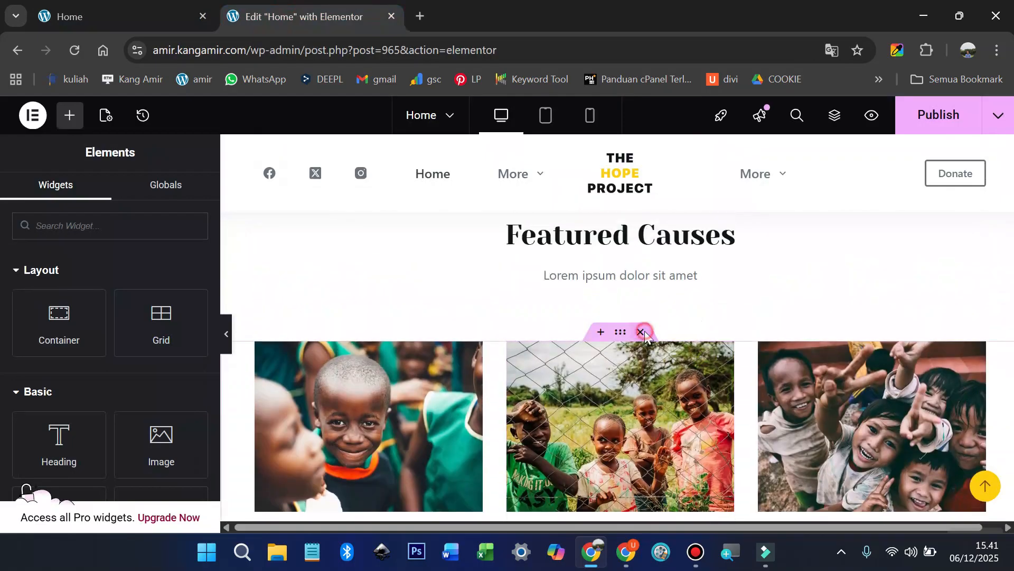
click(646, 334)
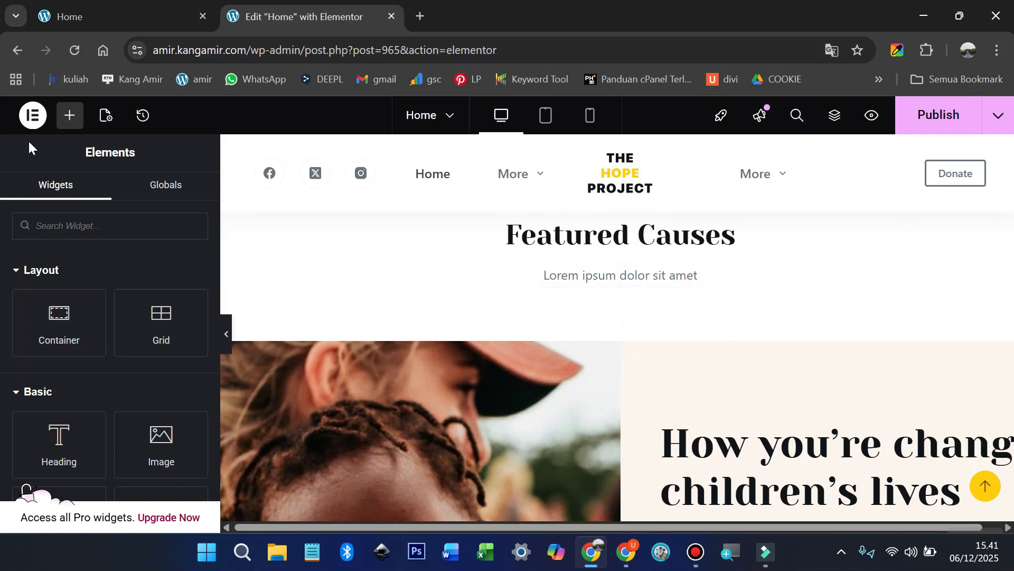
Step: Add a new container under Featured Causes with an empty inner container nested inside
drag(49, 303, 632, 282)
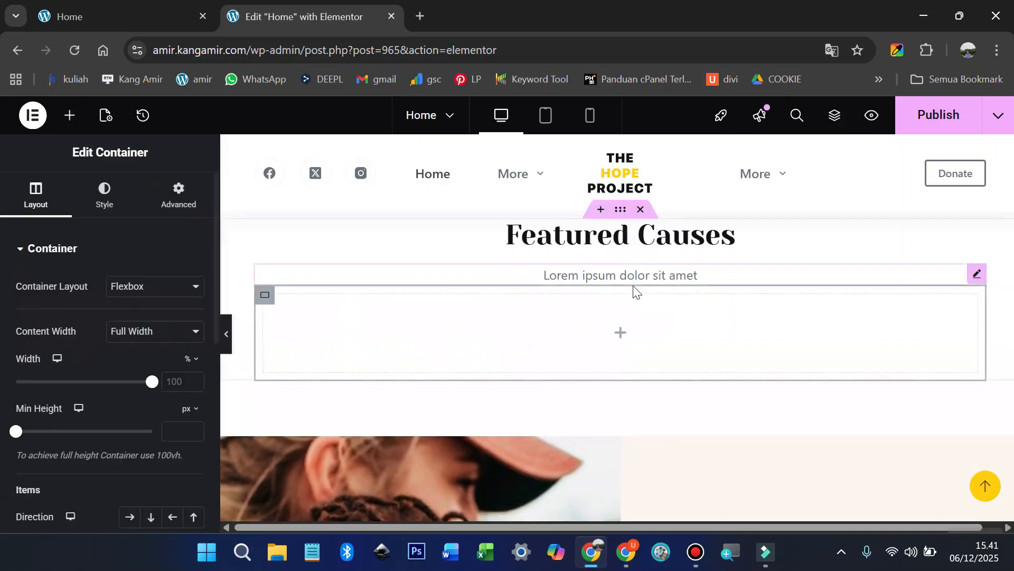
click(72, 122)
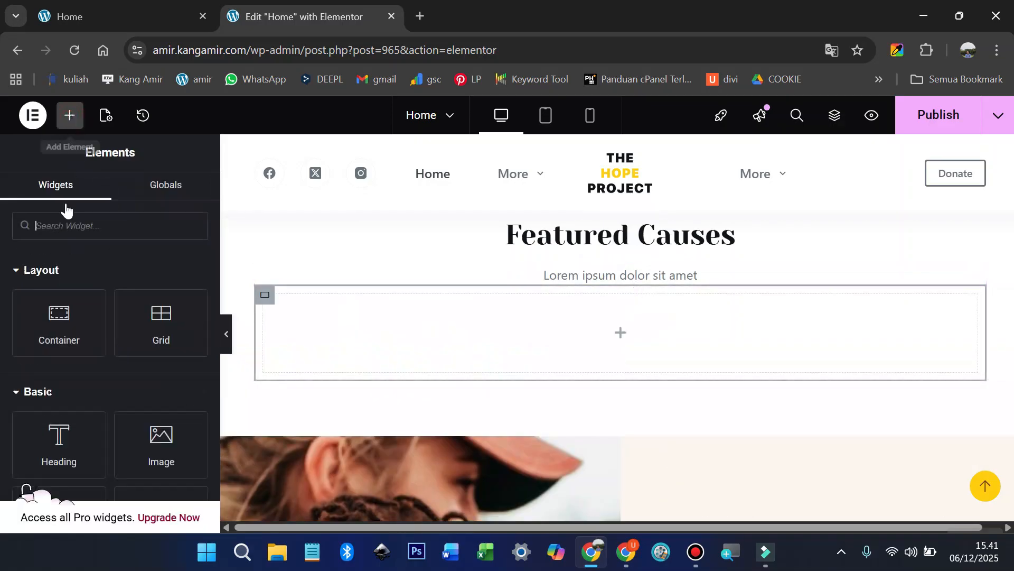
drag(59, 317, 426, 325)
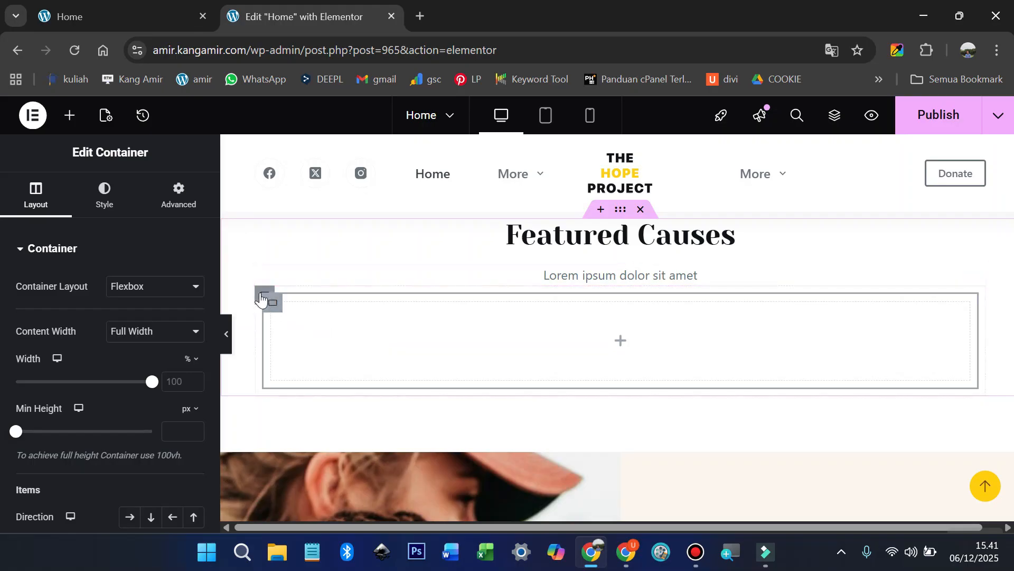
click(264, 297)
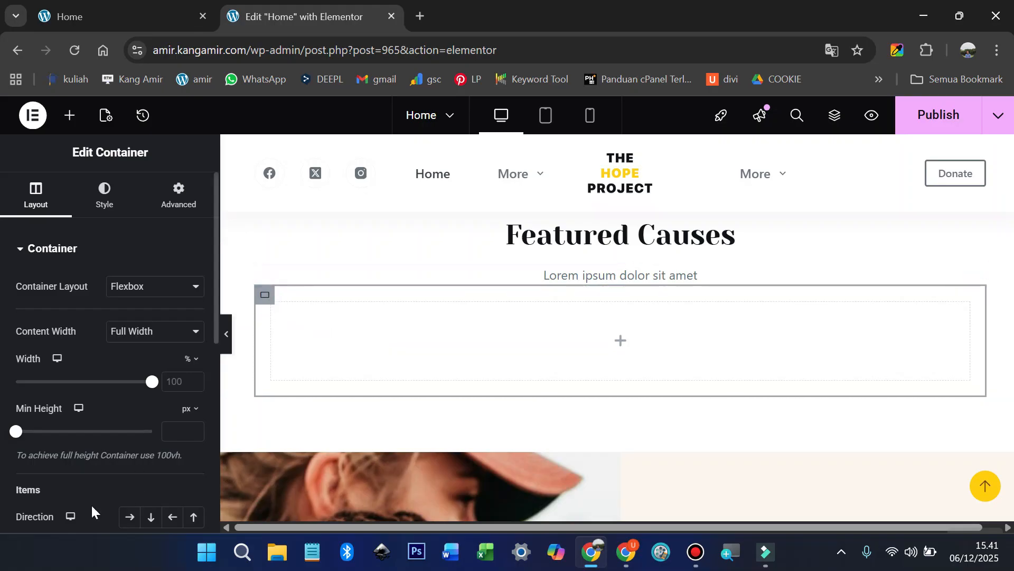
scroll(77, 488, down, 2)
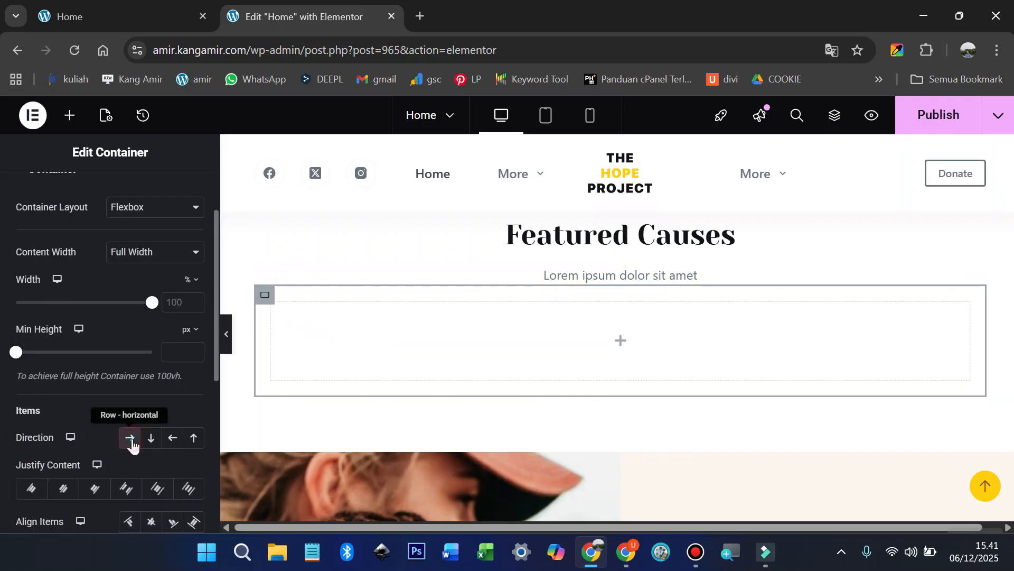
click(273, 307)
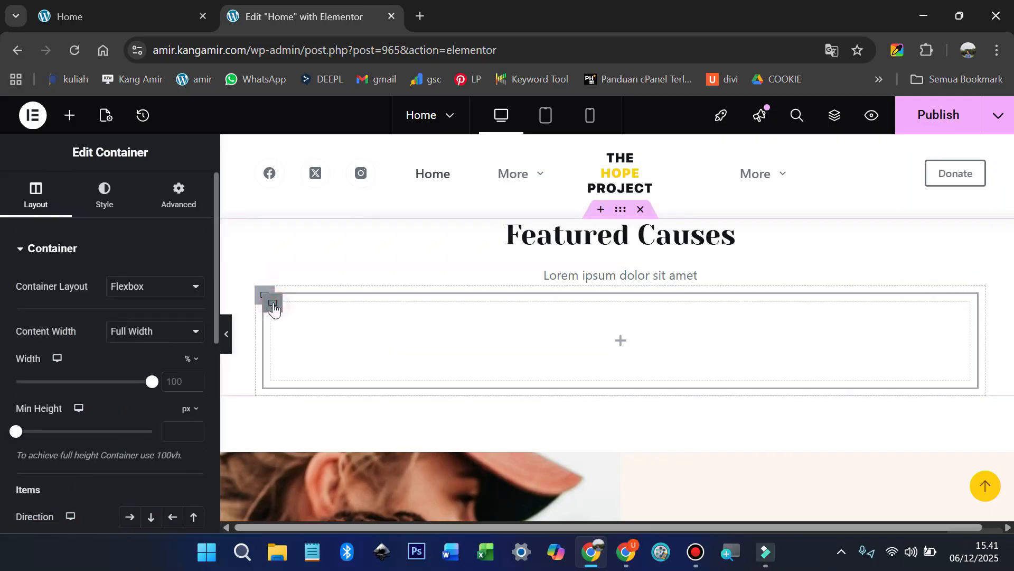
Step: Duplicate the inner container, then delete the extra right-hand copy
right_click(273, 307)
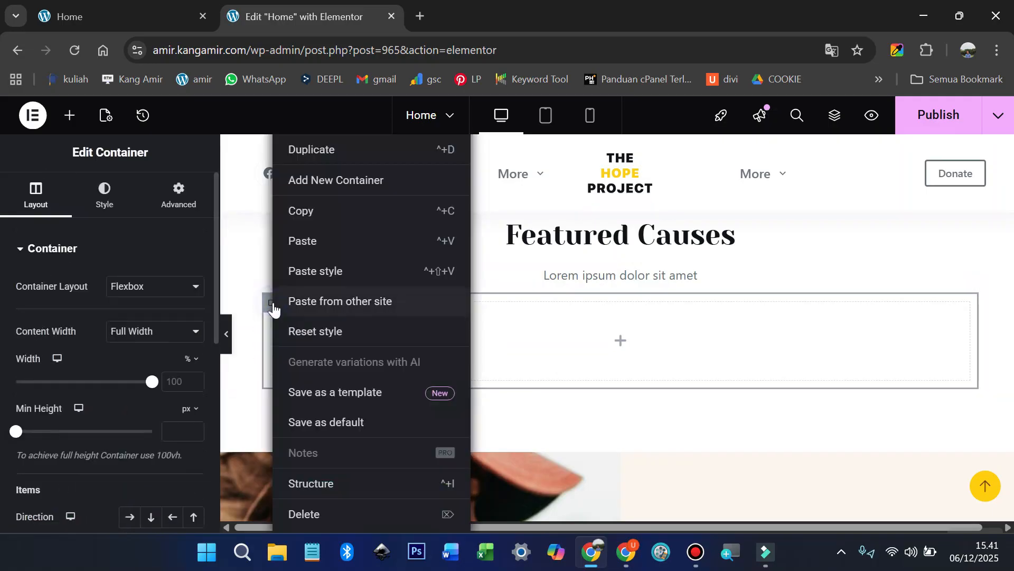
click(322, 155)
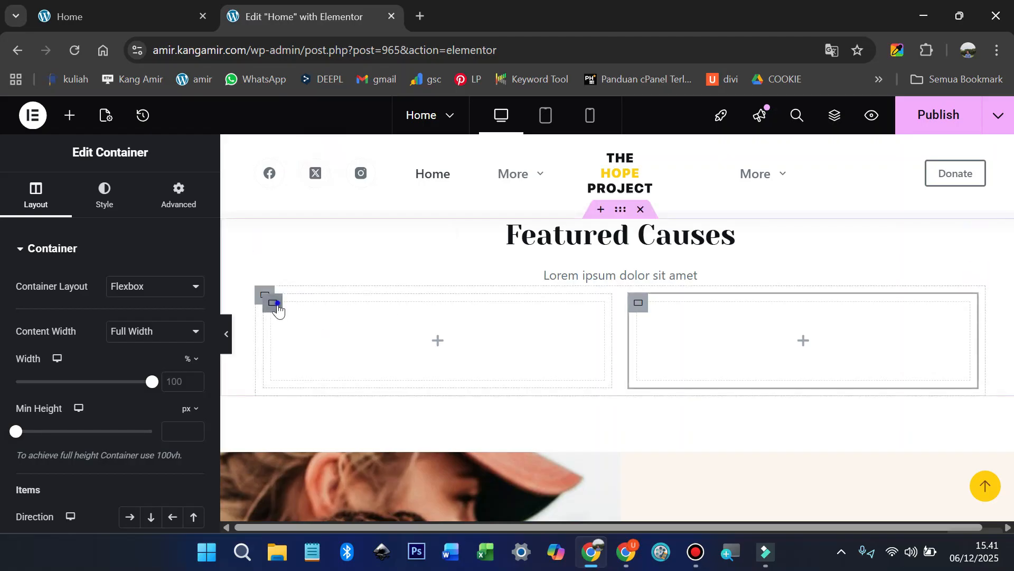
right_click(275, 306)
click(669, 319)
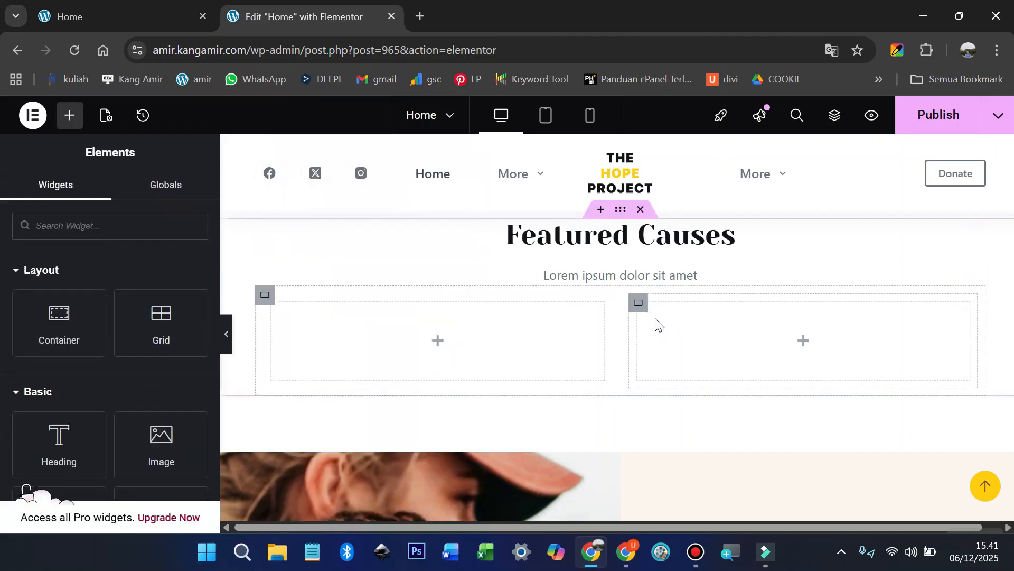
right_click(642, 312)
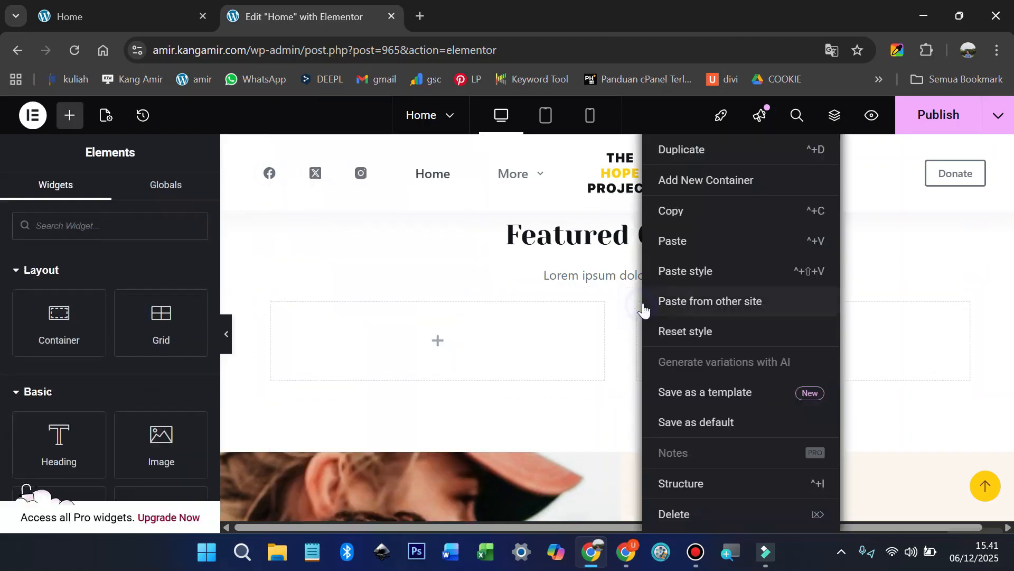
click(681, 514)
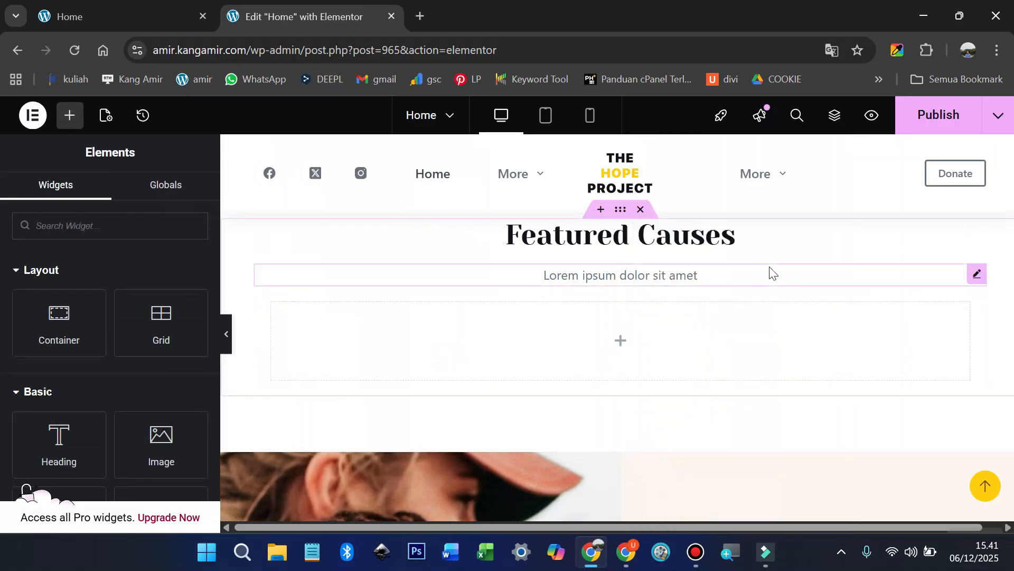
Step: Change the Featured Causes heading title to 'Potensi Desa Sukajaya'
scroll(770, 272, up, 1)
click(972, 311)
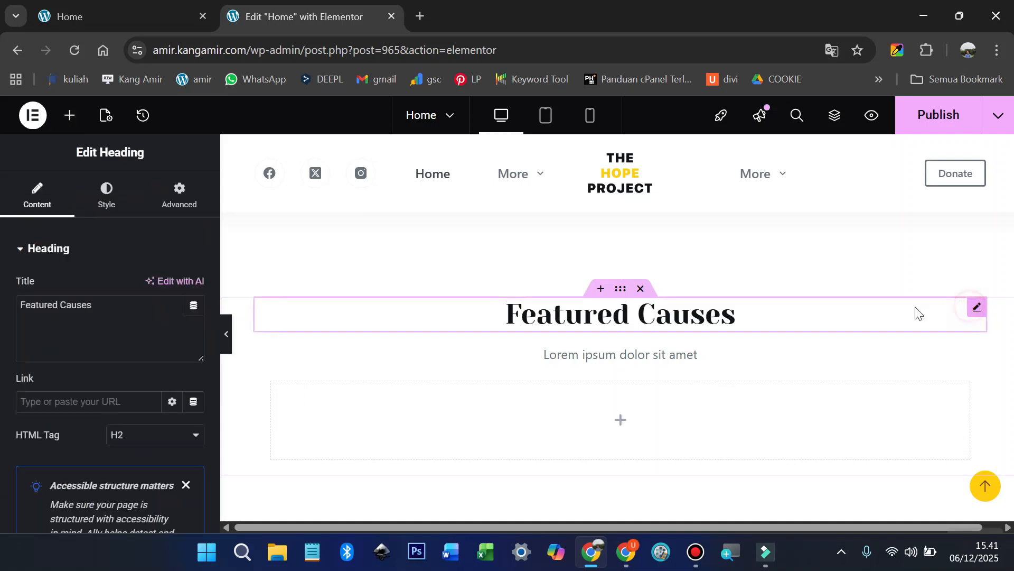
triple_click(126, 310)
key(ctrl+v)
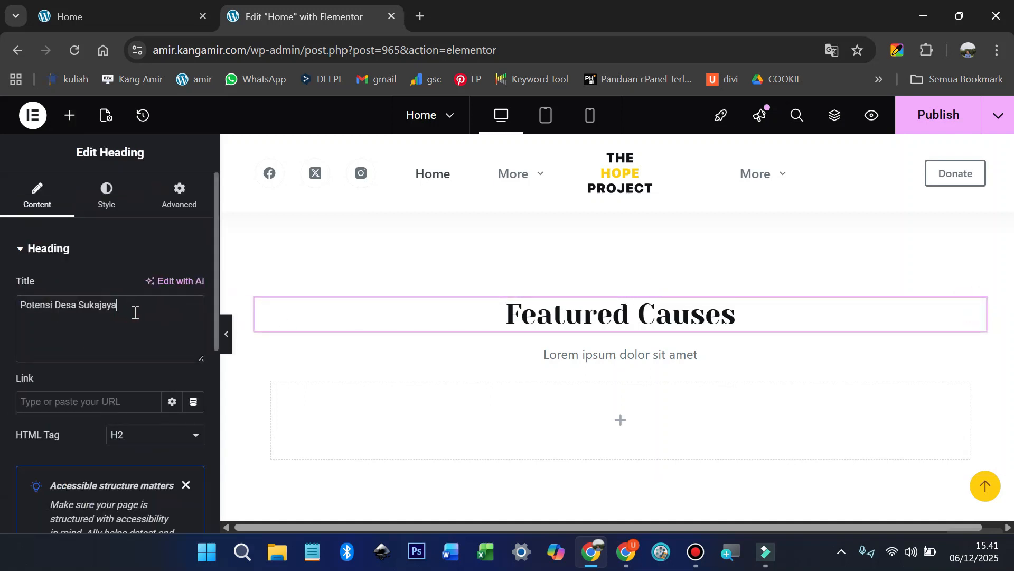
Step: Replace the Lorem ipsum subtitle with 'Kami memiliki beberapa potensi unggulan desa, di antaranya :'
click(106, 11)
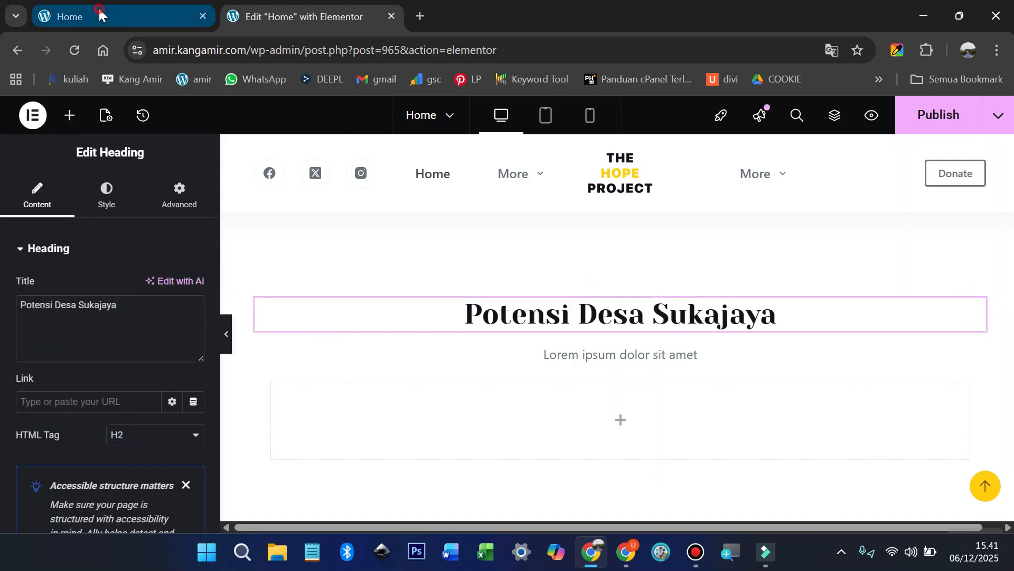
drag(324, 249, 685, 251)
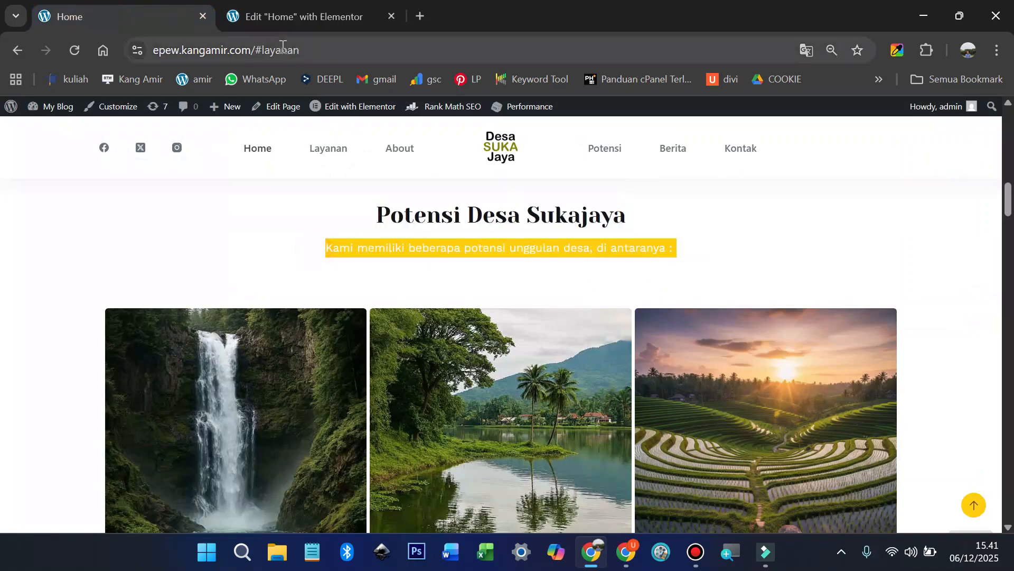
click(289, 15)
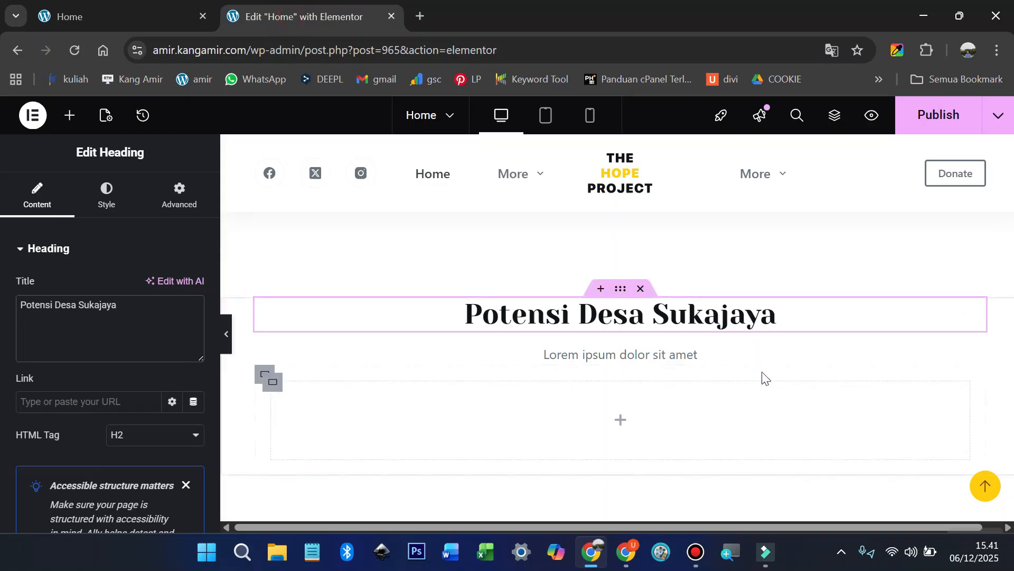
click(975, 354)
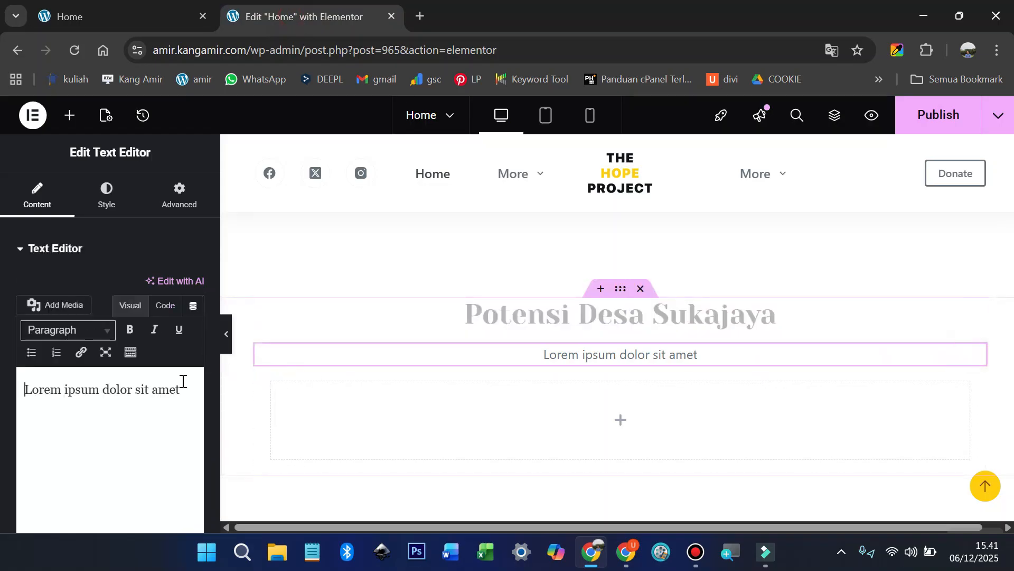
triple_click(145, 396)
key(ctrl+v)
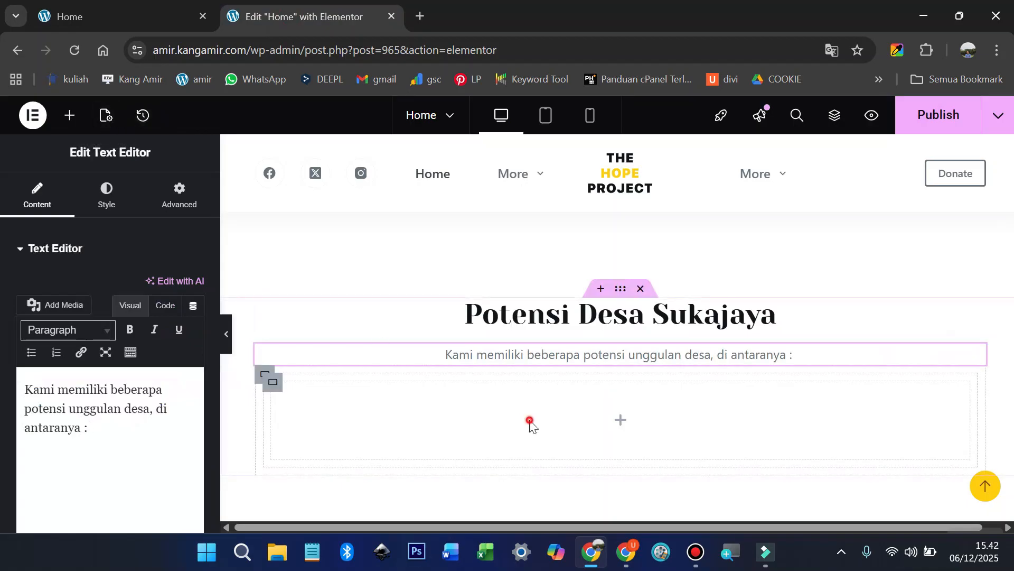
click(71, 118)
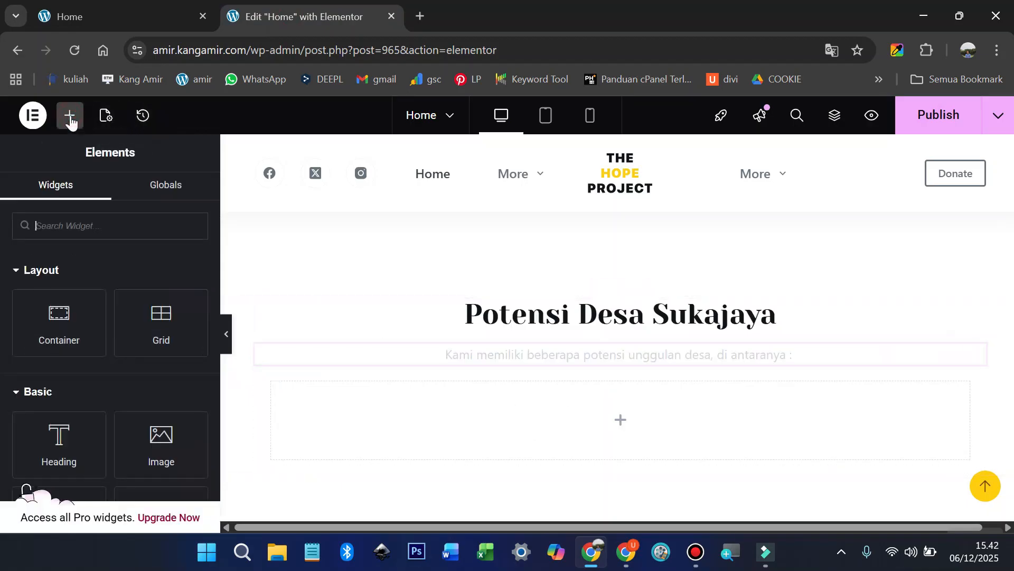
Step: Search widgets for 'gal' and place a Basic Gallery in the empty container
click(77, 227)
text(gal)
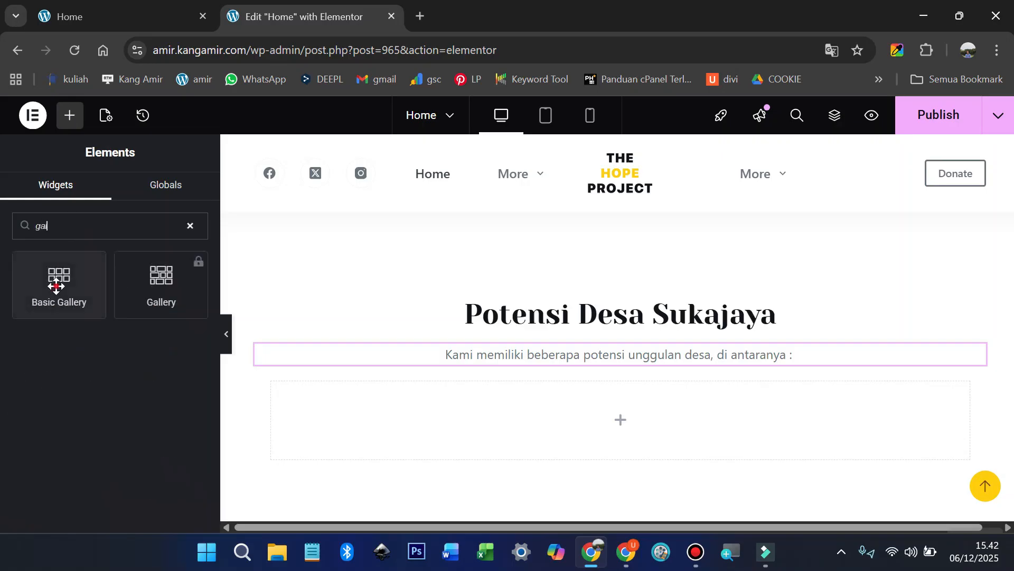
drag(56, 286, 495, 420)
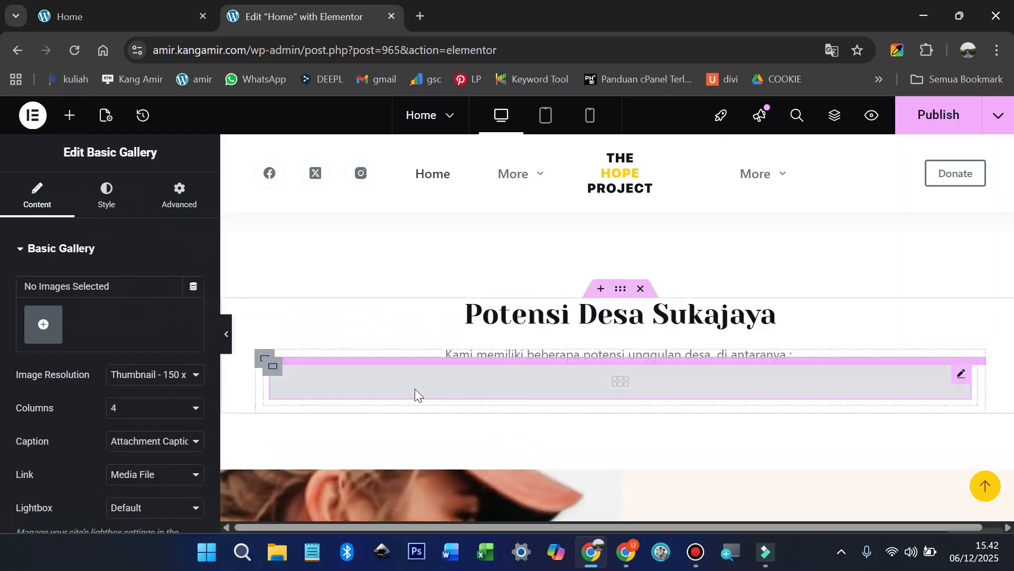
Step: Upload all six images from the GALERI folder and create a new gallery
click(45, 324)
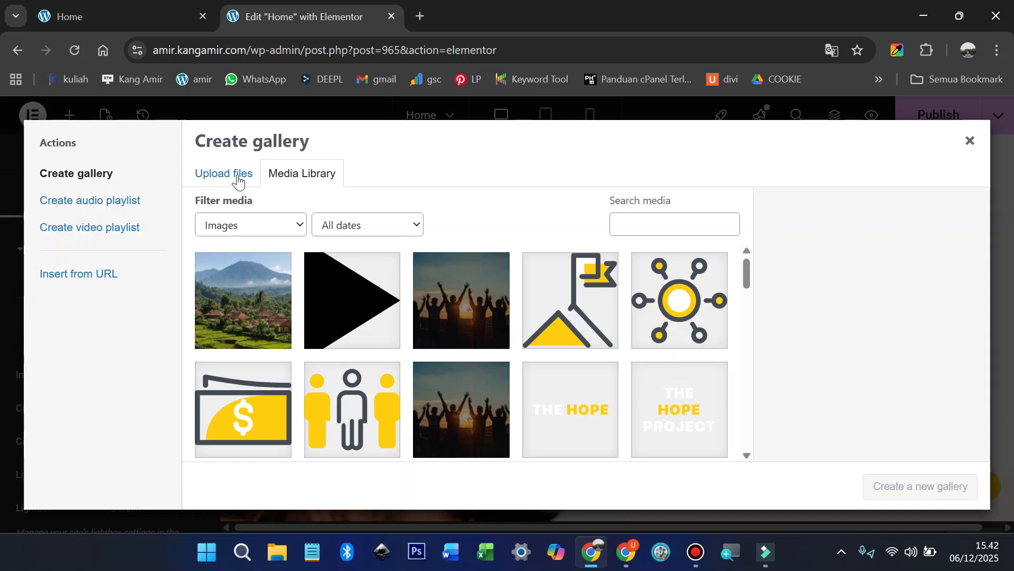
click(237, 177)
click(578, 348)
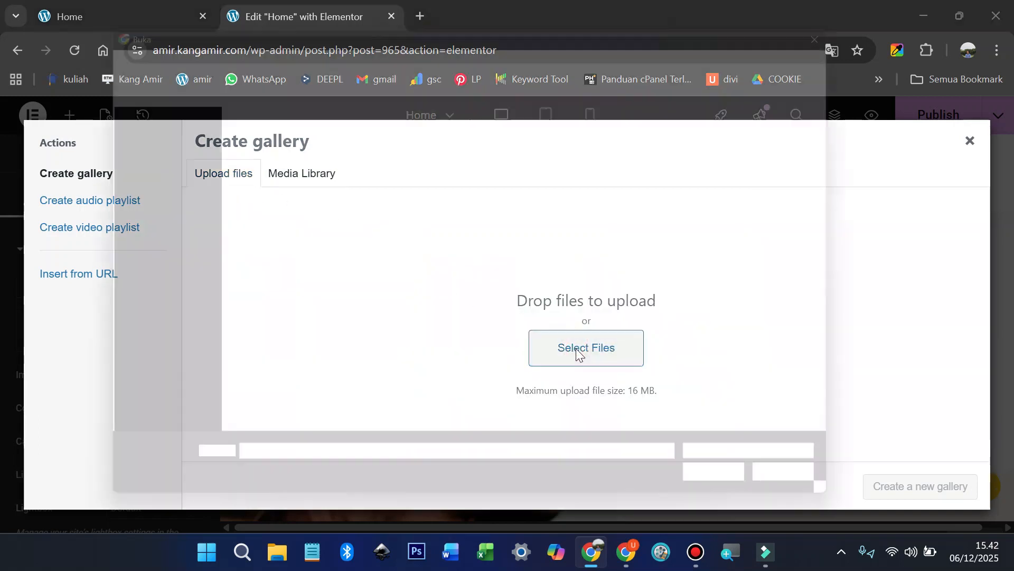
double_click(249, 139)
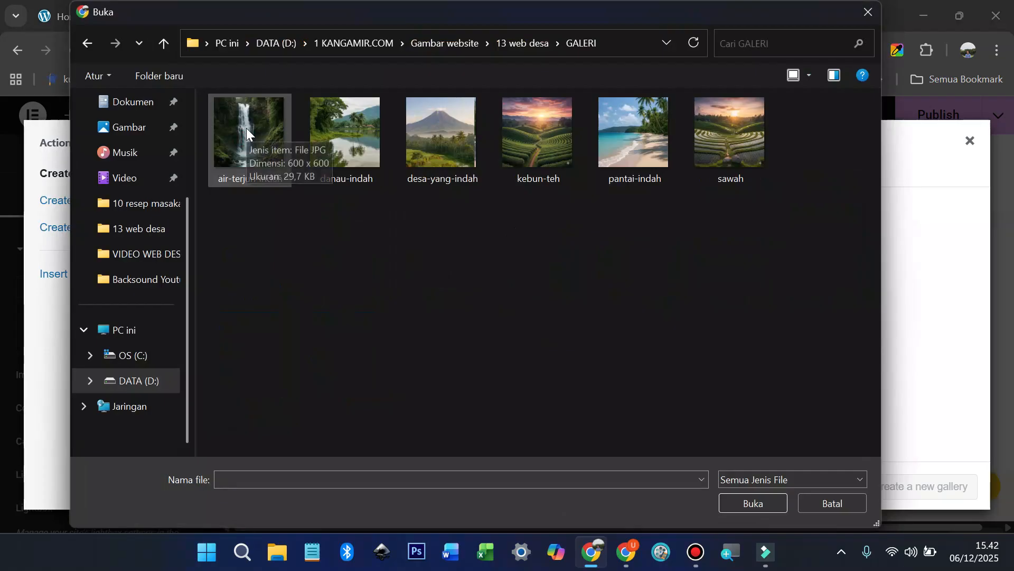
click(246, 130)
key(ctrl+a)
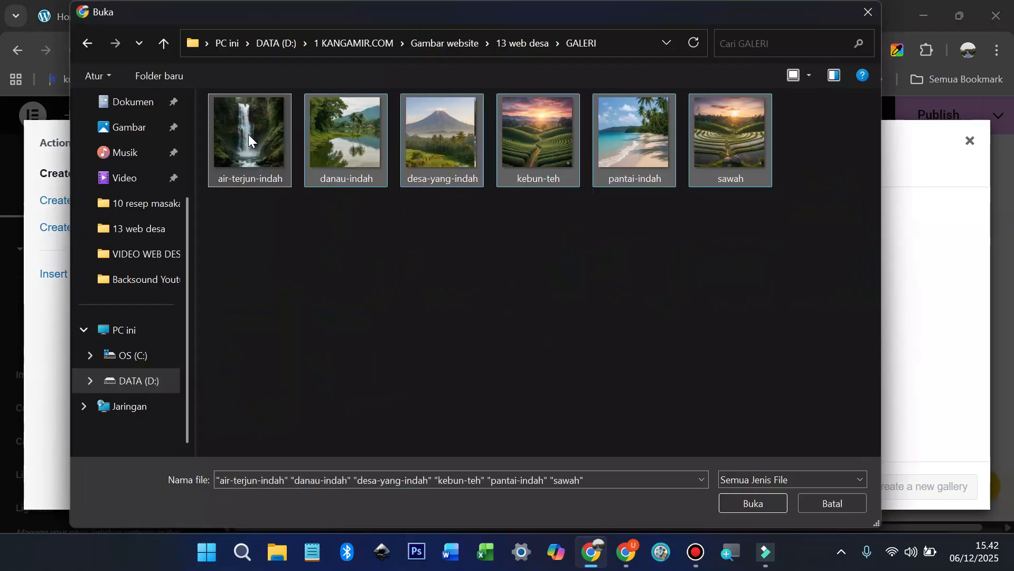
click(759, 502)
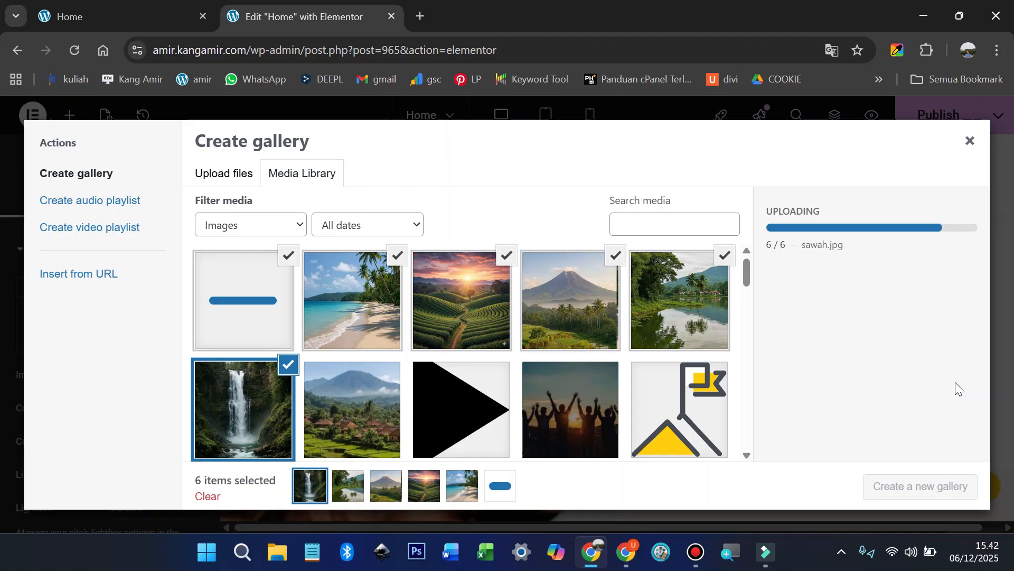
click(920, 489)
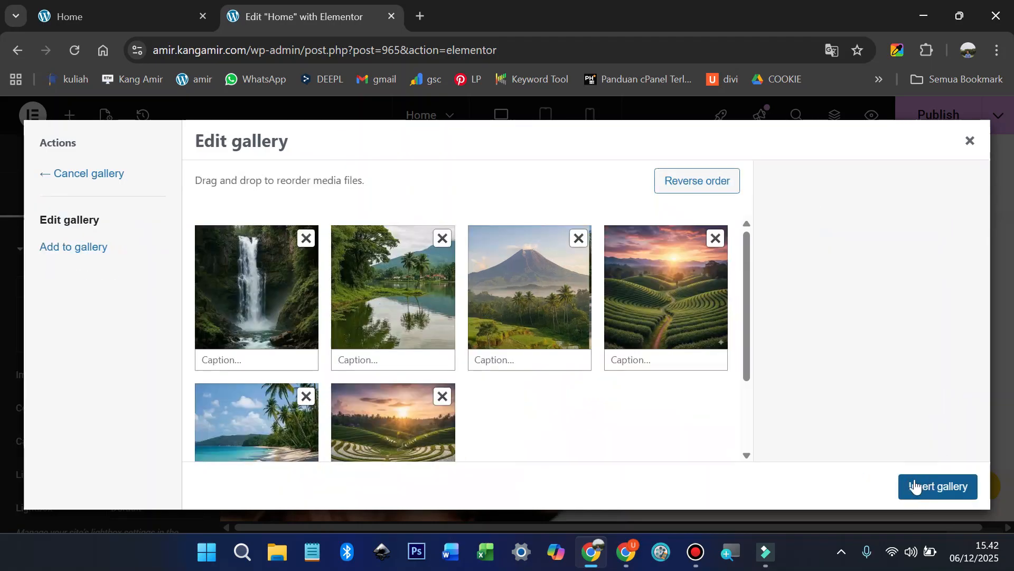
Step: Caption the images Air Terjun, Danau, Gunung, Kebun Teg, Pantai, Sawah and insert the gallery
click(231, 356)
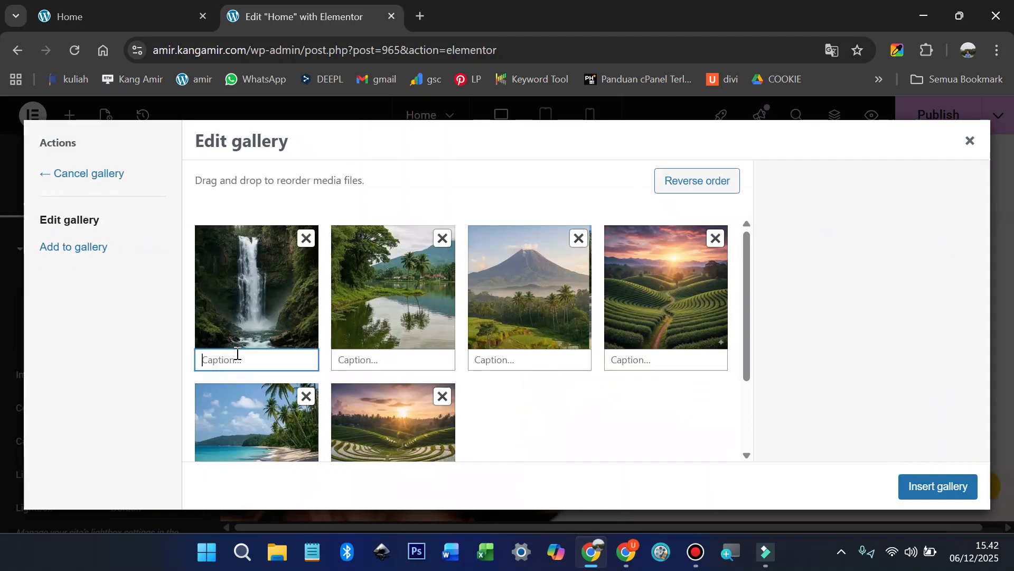
text(jun)
click(405, 360)
text(Danau)
click(552, 359)
text(Gunung)
click(680, 362)
text(Kebun Teg)
scroll(273, 438, down, 2)
click(273, 438)
text(Pantai)
click(376, 438)
text(Sawah)
click(935, 487)
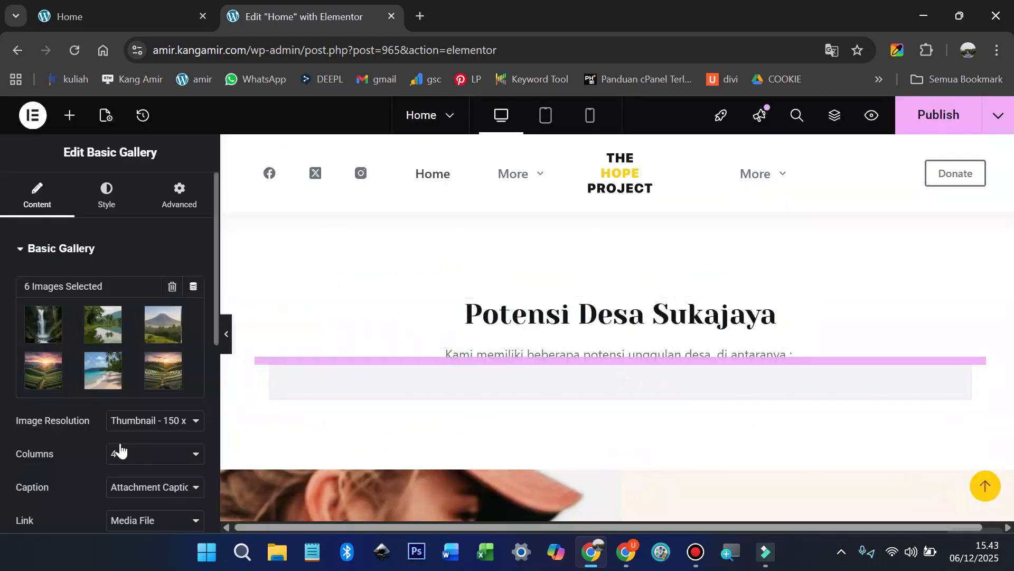
Step: Set the Basic Gallery to 3 columns with Medium Large image resolution
scroll(113, 443, down, 2)
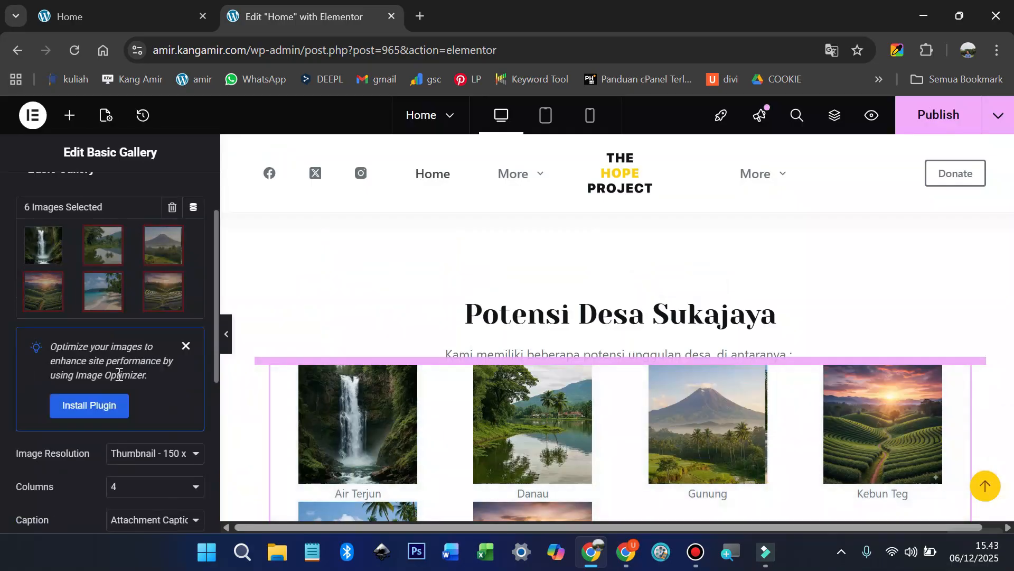
scroll(123, 379, down, 2)
click(143, 407)
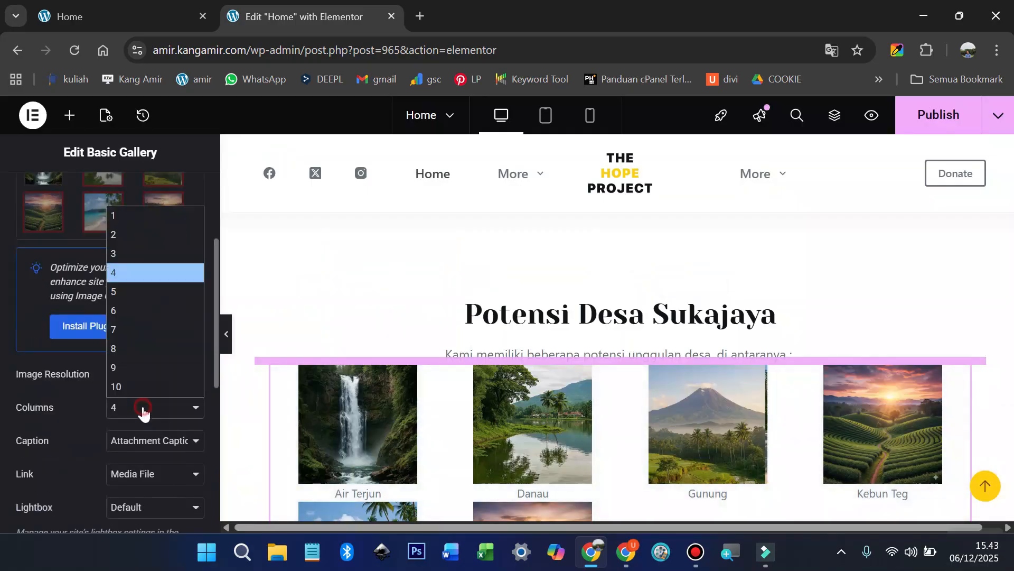
click(123, 254)
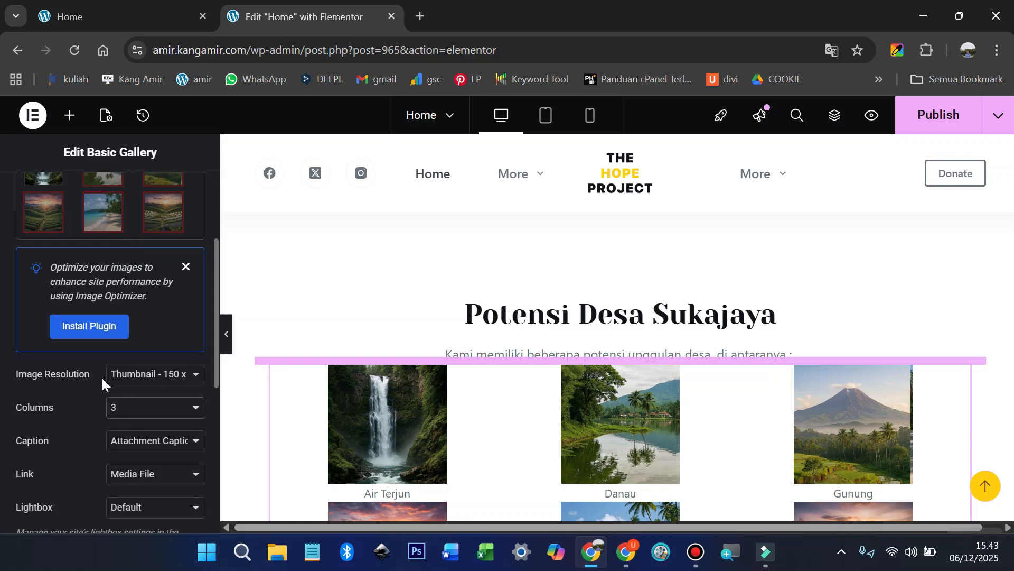
click(125, 377)
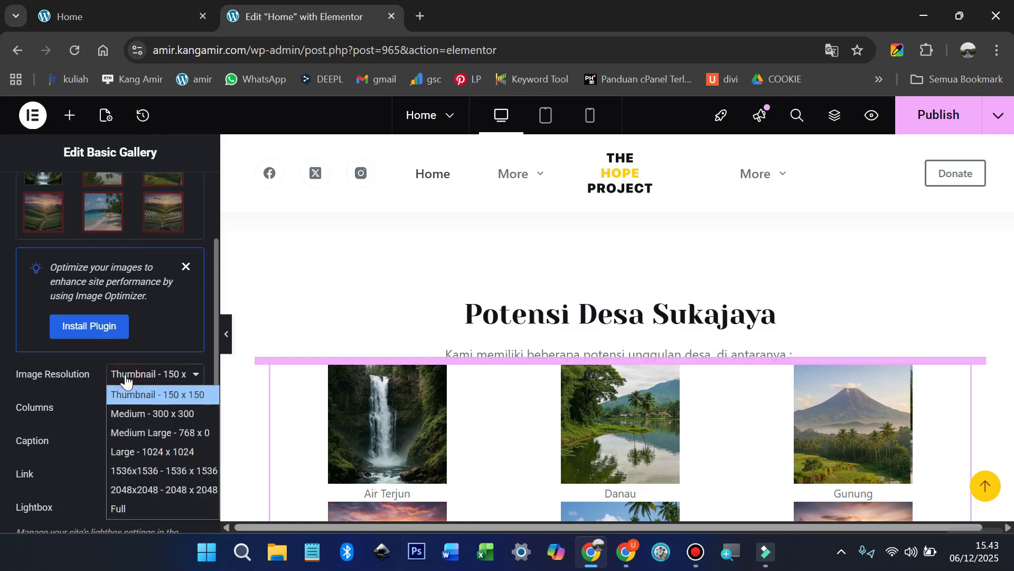
click(140, 428)
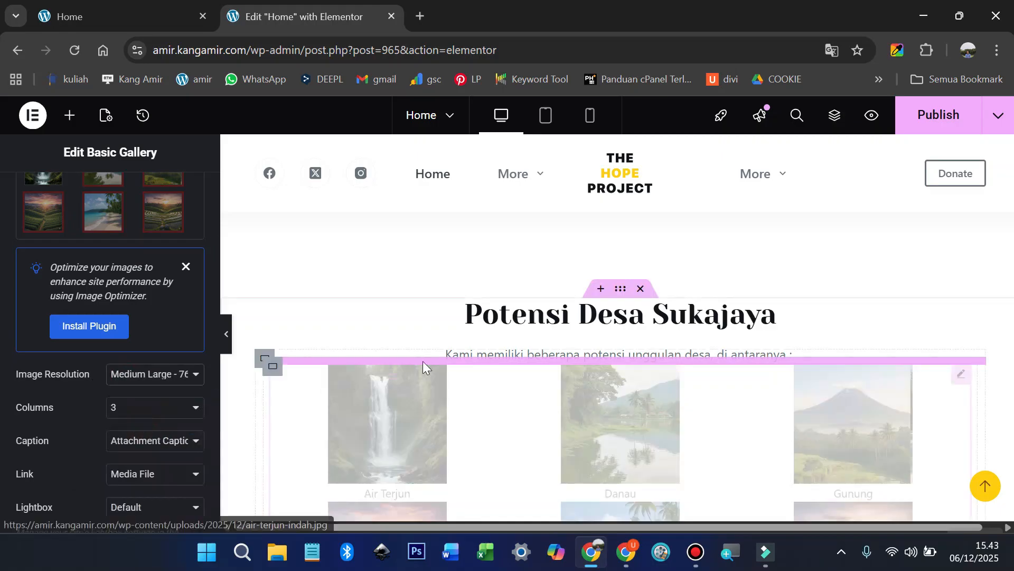
scroll(452, 335, down, 1)
scroll(453, 336, down, 1)
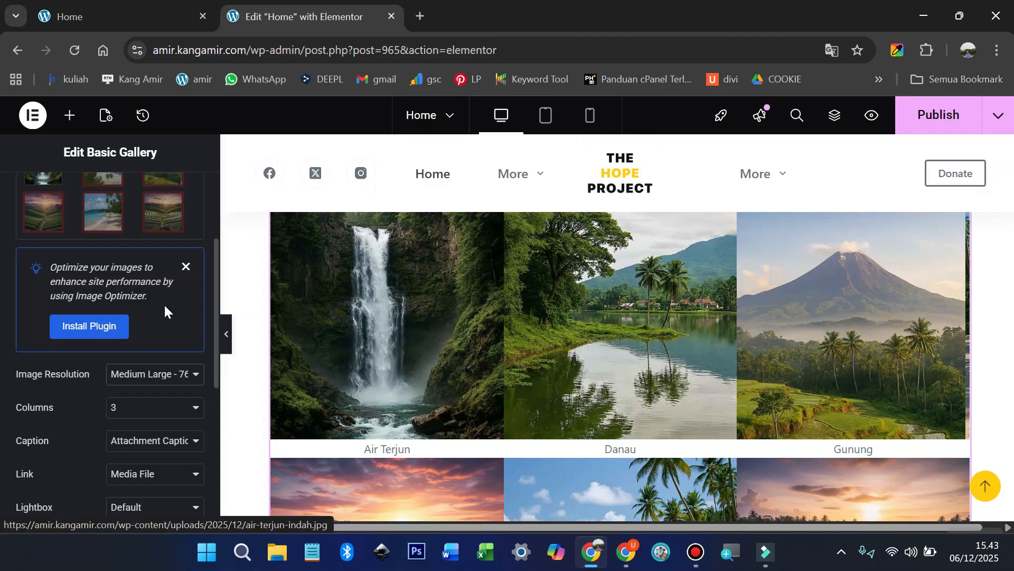
scroll(164, 304, up, 3)
Step: In the gallery's Style settings, set a Custom image gap of 5 px
click(117, 198)
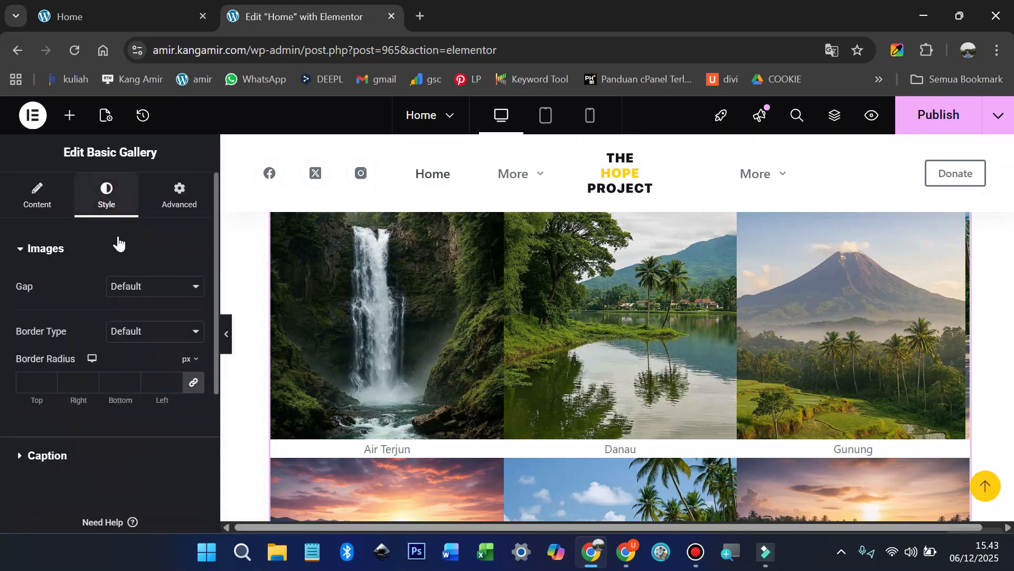
click(137, 294)
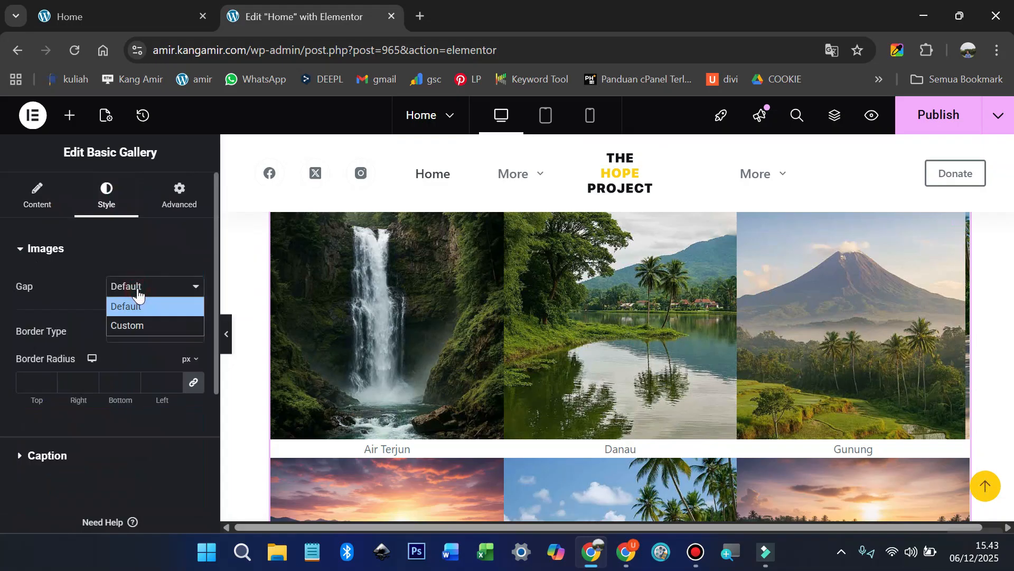
click(130, 322)
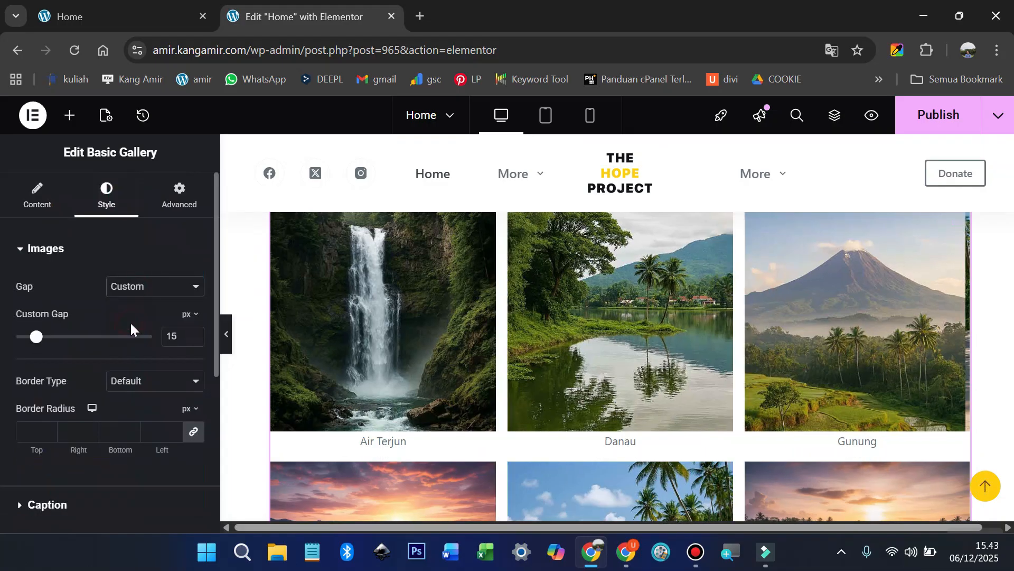
right_click(173, 339)
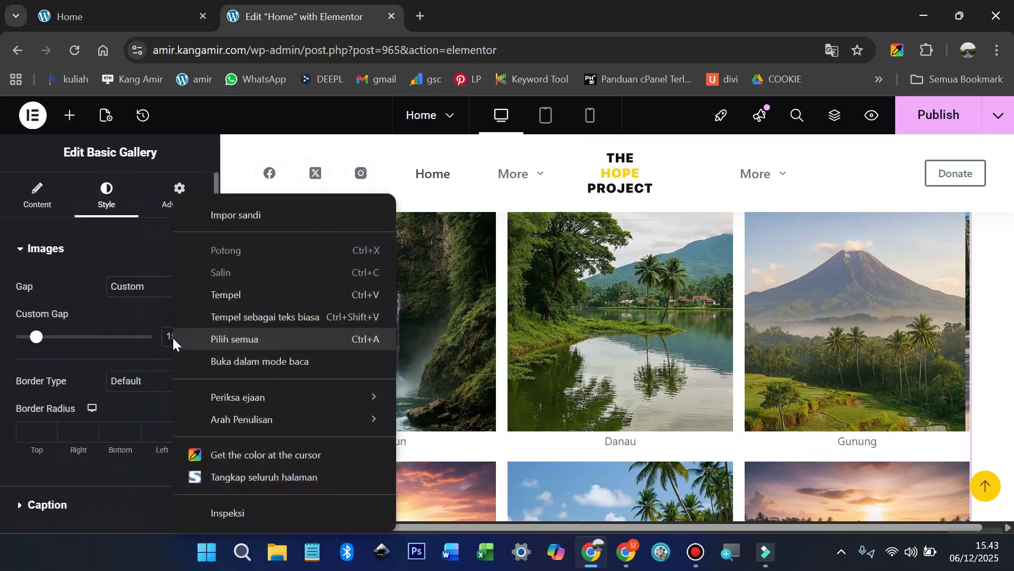
click(175, 339)
key(BackSpace)
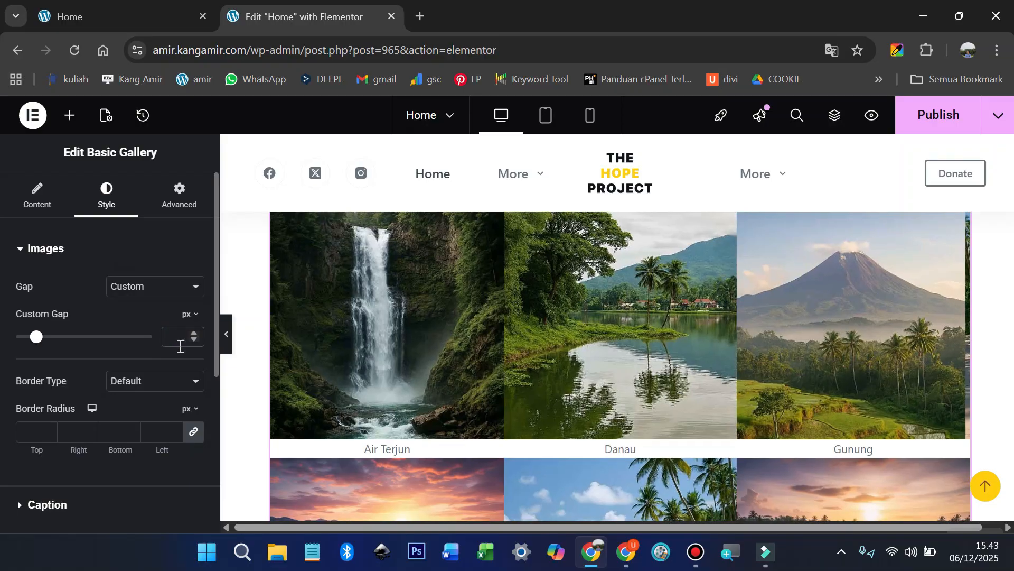
text(5)
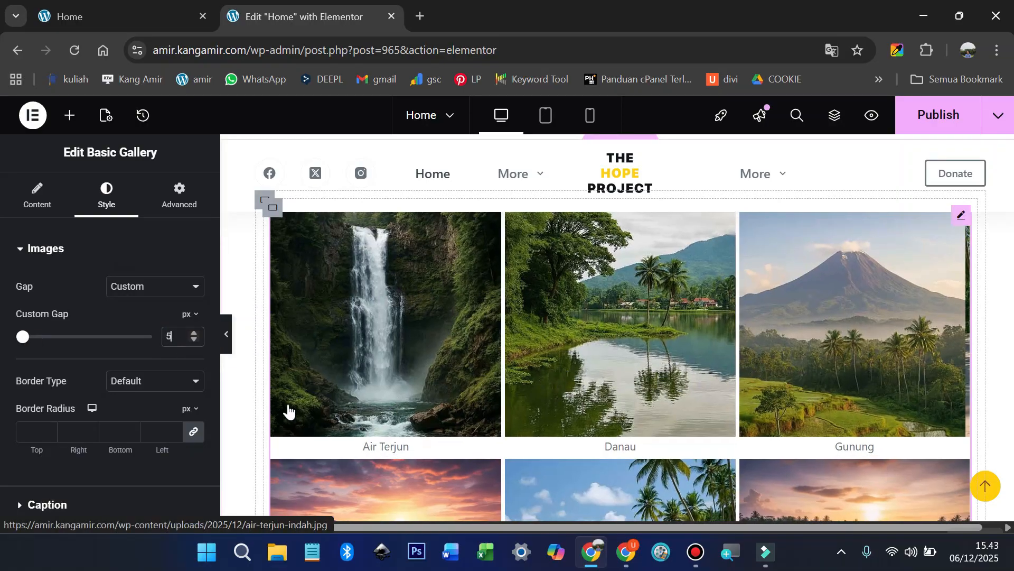
Step: Give the gallery images a 5 px border radius and check the result full width
click(32, 434)
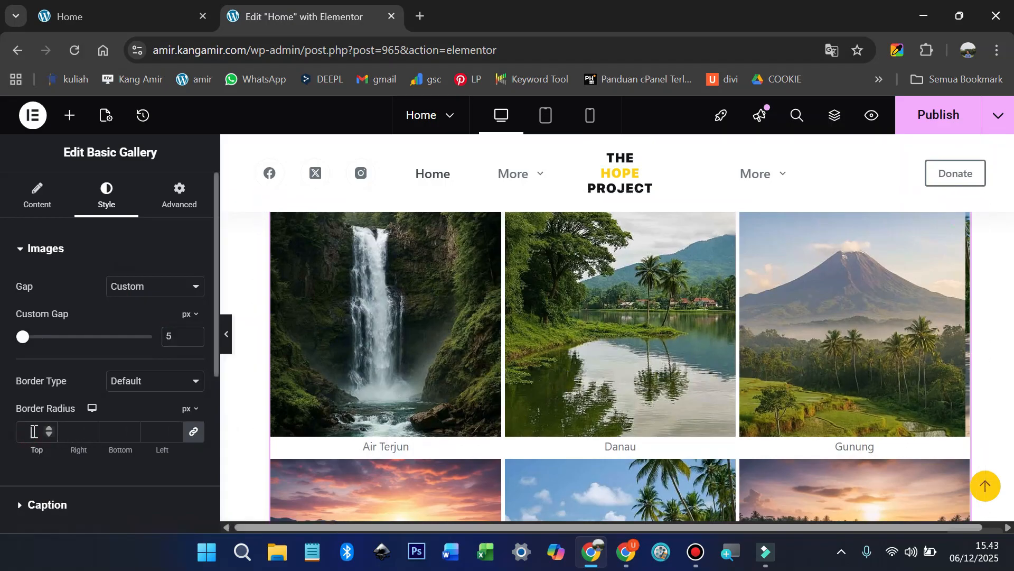
text(15)
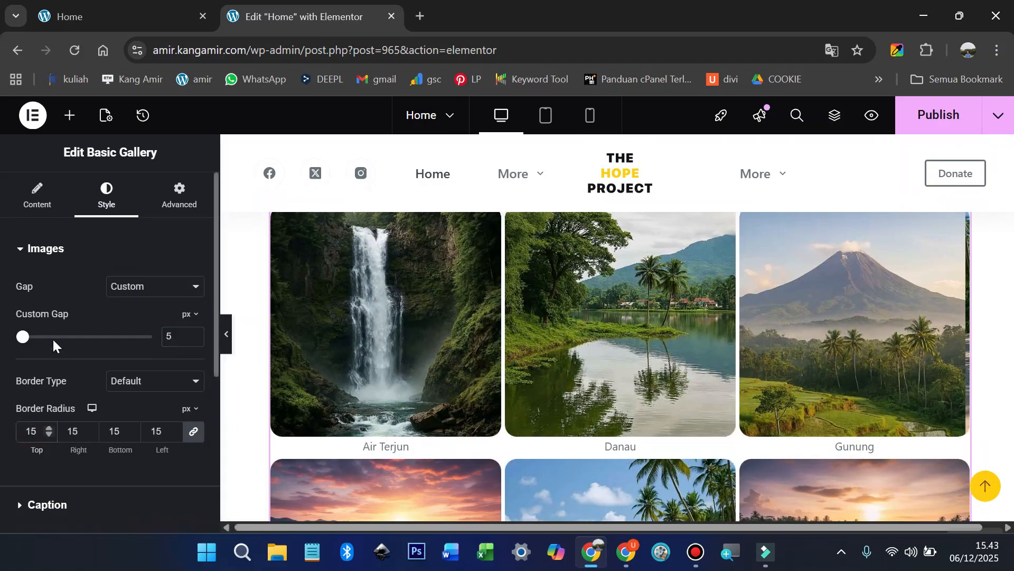
key(BackSpace)
text(0)
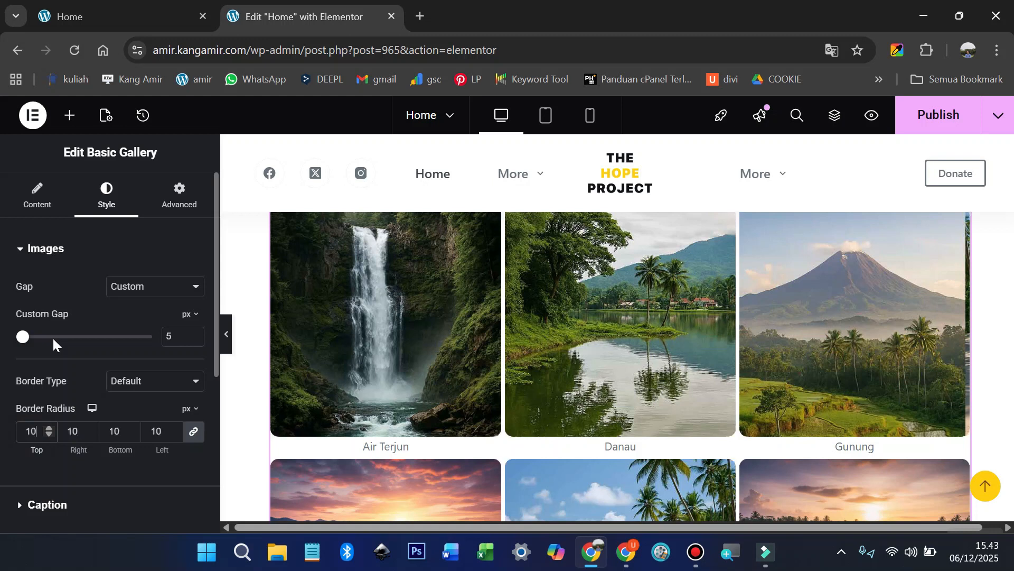
key(BackSpace)
text(5)
scroll(370, 396, up, 1)
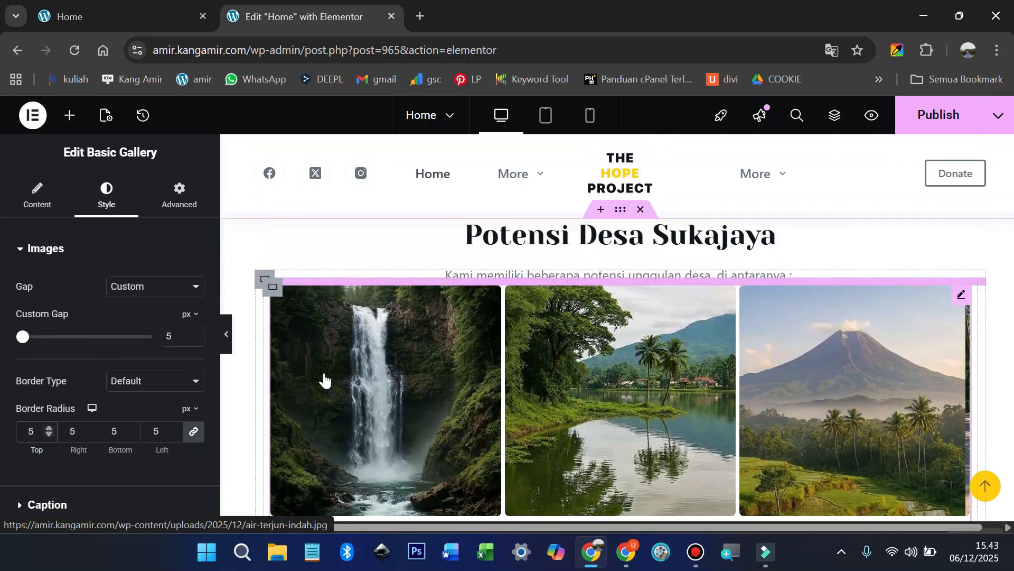
click(226, 333)
scroll(325, 369, up, 1)
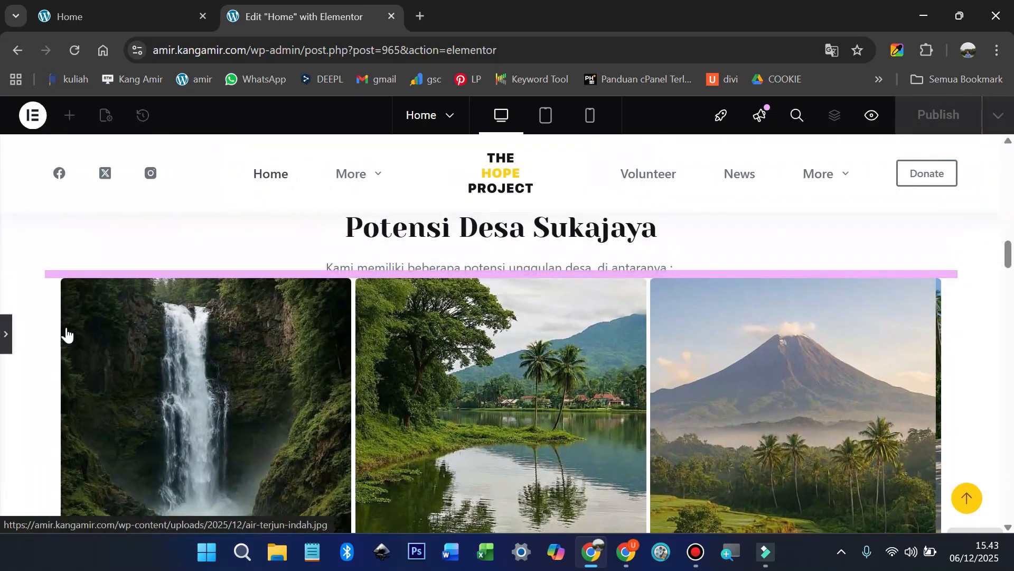
click(6, 338)
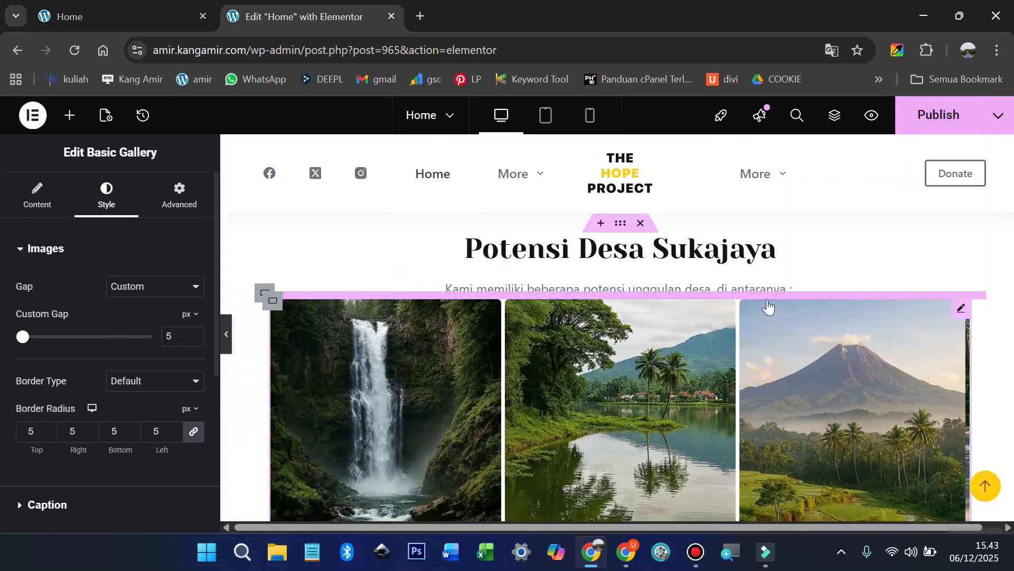
Step: Preview the page changes in a new tab and scroll to the gallery section
click(867, 120)
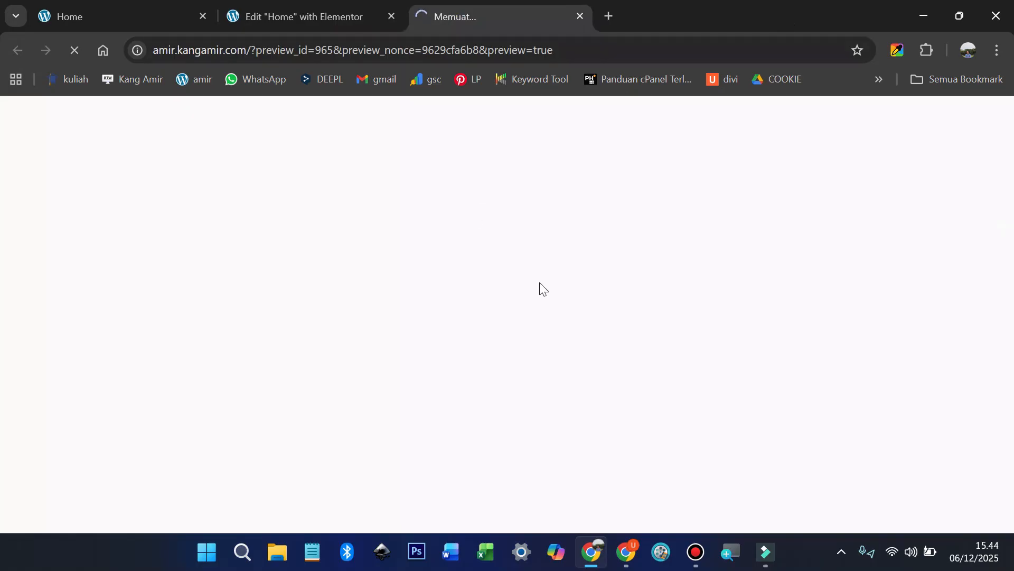
scroll(539, 284, down, 5)
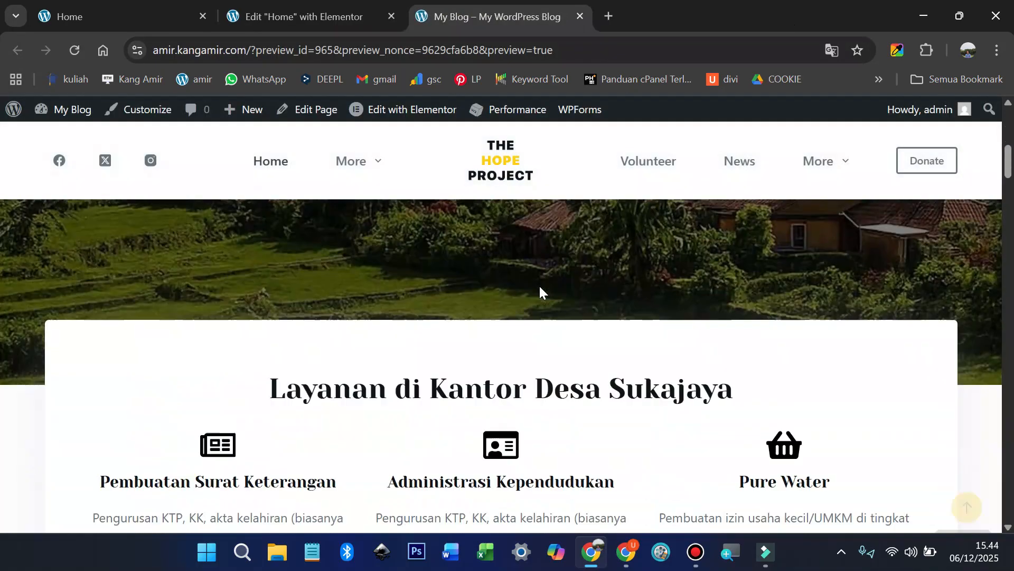
scroll(497, 325, down, 12)
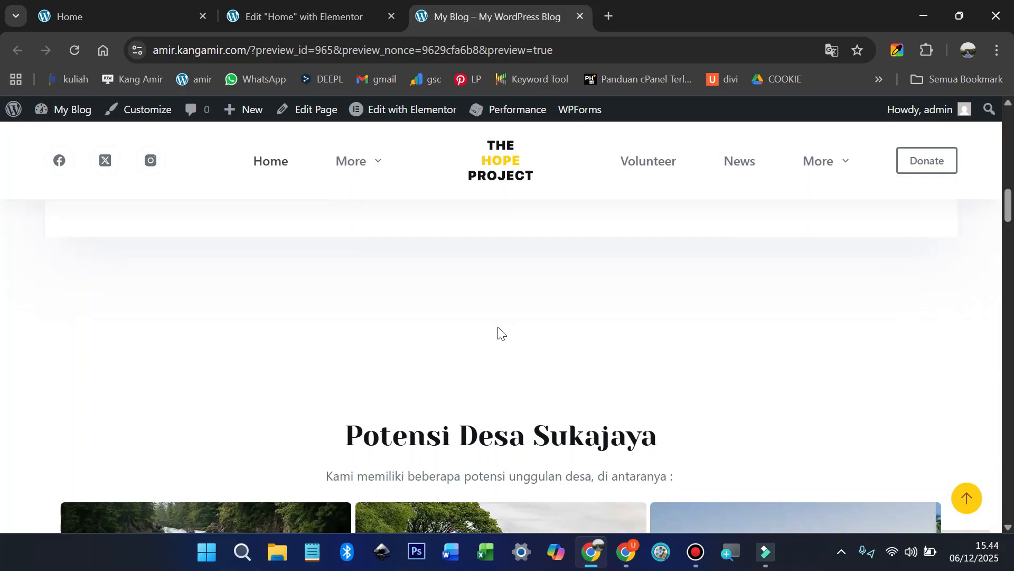
scroll(547, 332, up, 3)
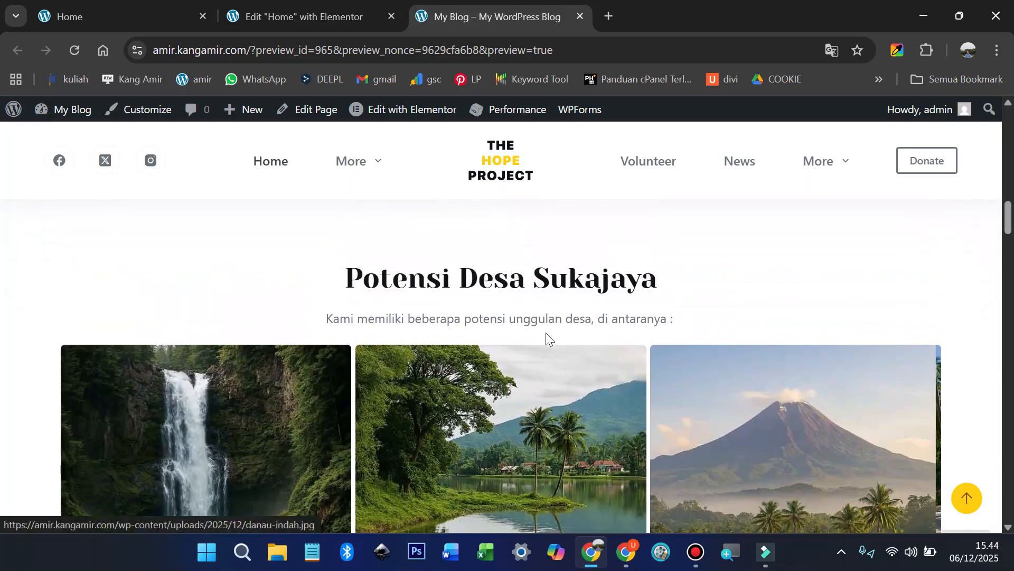
scroll(546, 332, up, 3)
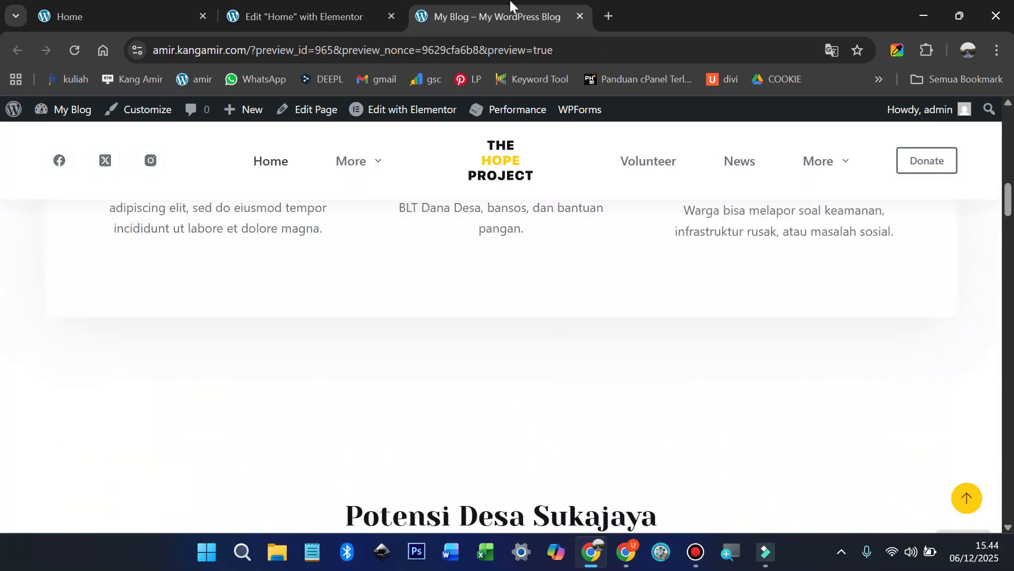
Step: Back in the editor, select the Layanan di Kantor Desa Sukajaya services container
click(328, 21)
scroll(632, 317, up, 4)
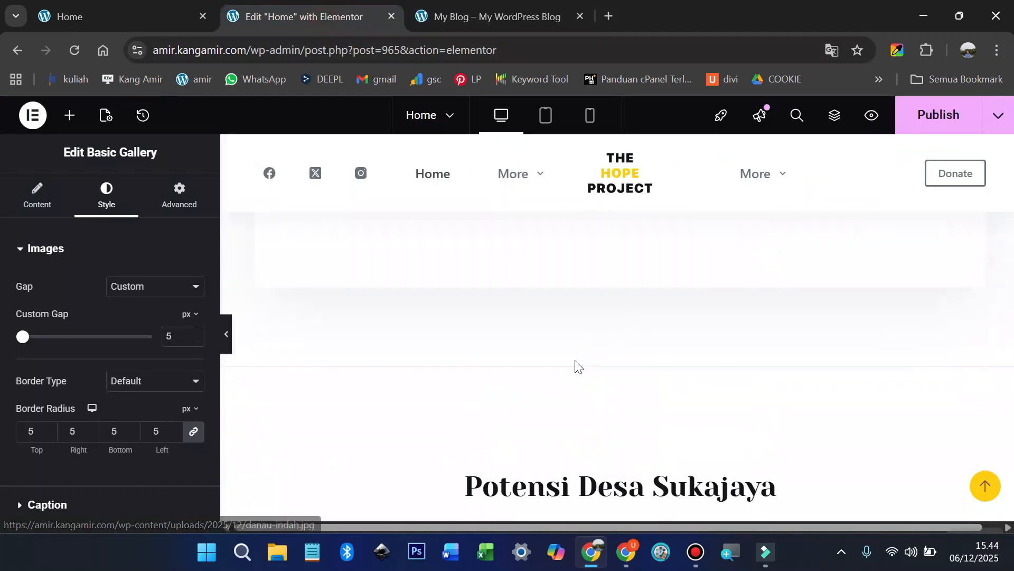
scroll(598, 346, up, 2)
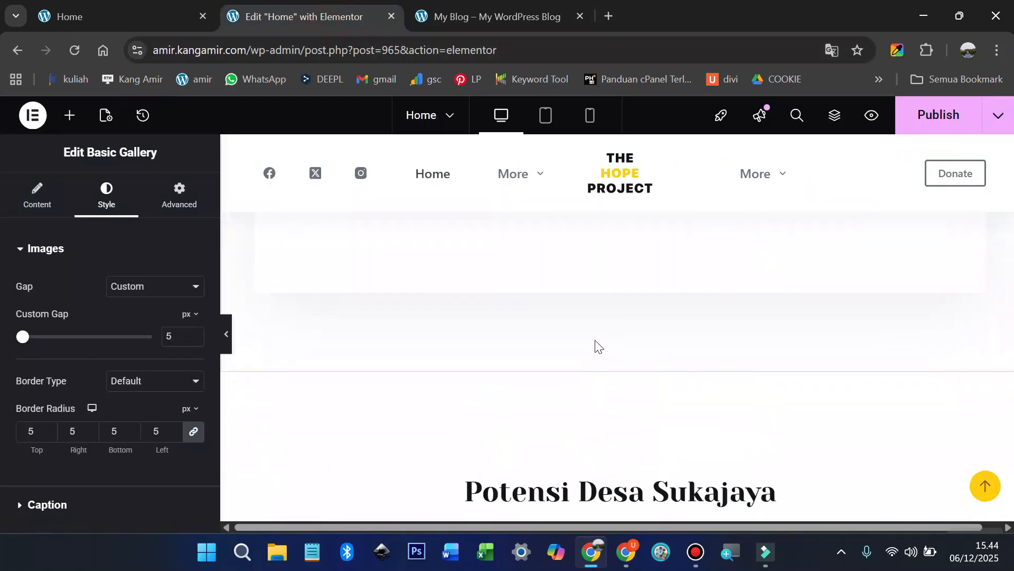
scroll(592, 361, up, 8)
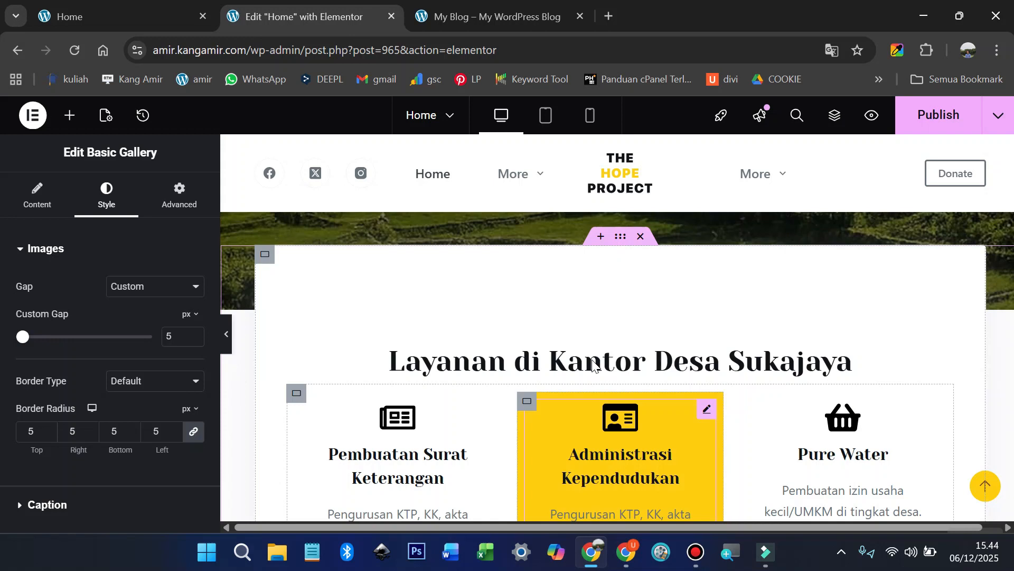
click(623, 242)
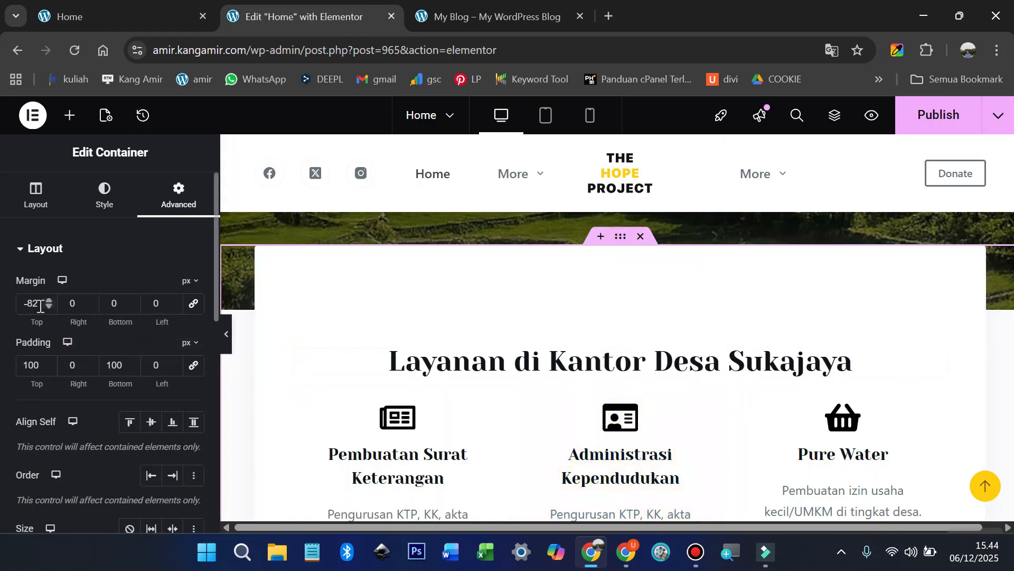
Step: Restore the container's top margin to -80 px and set its top padding to 30 px
drag(35, 304, 21, 306)
text(3)
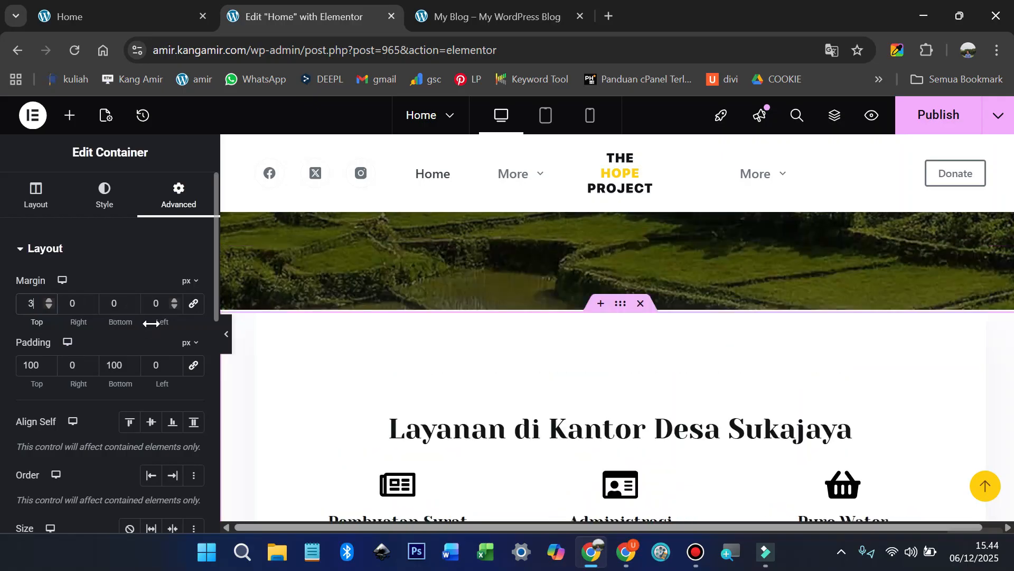
text(0)
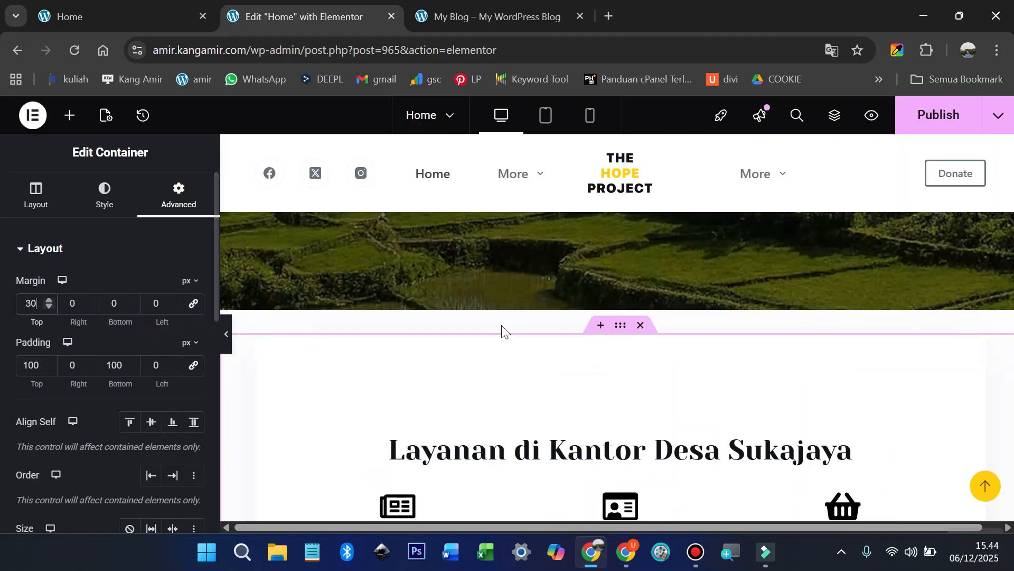
scroll(622, 354, down, 10)
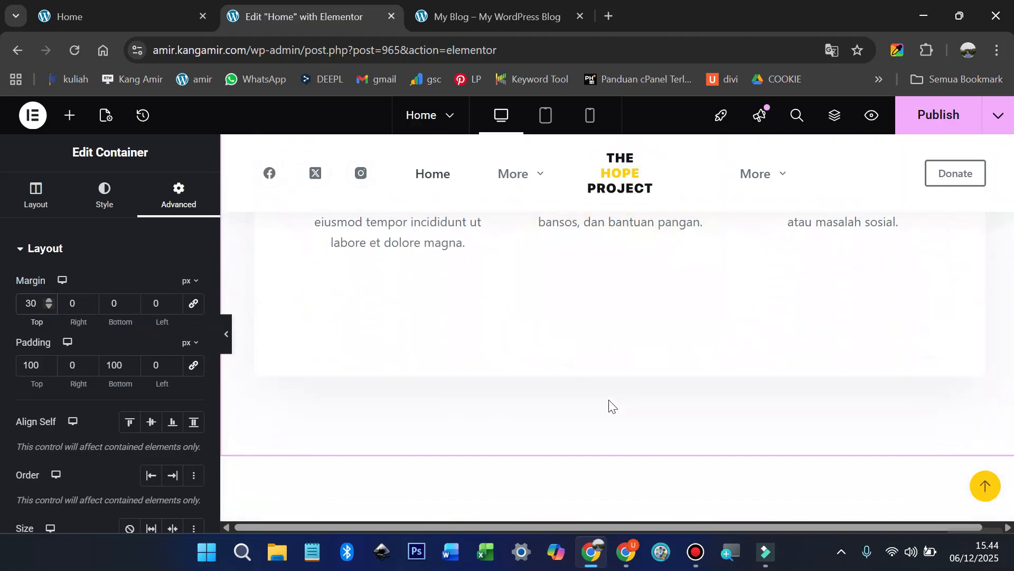
drag(36, 303, 18, 304)
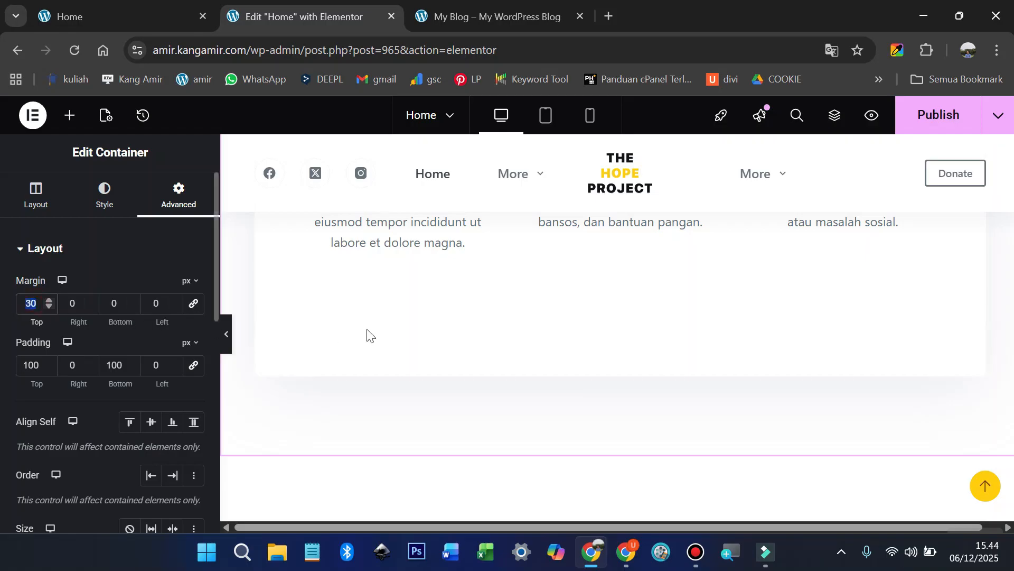
text(0)
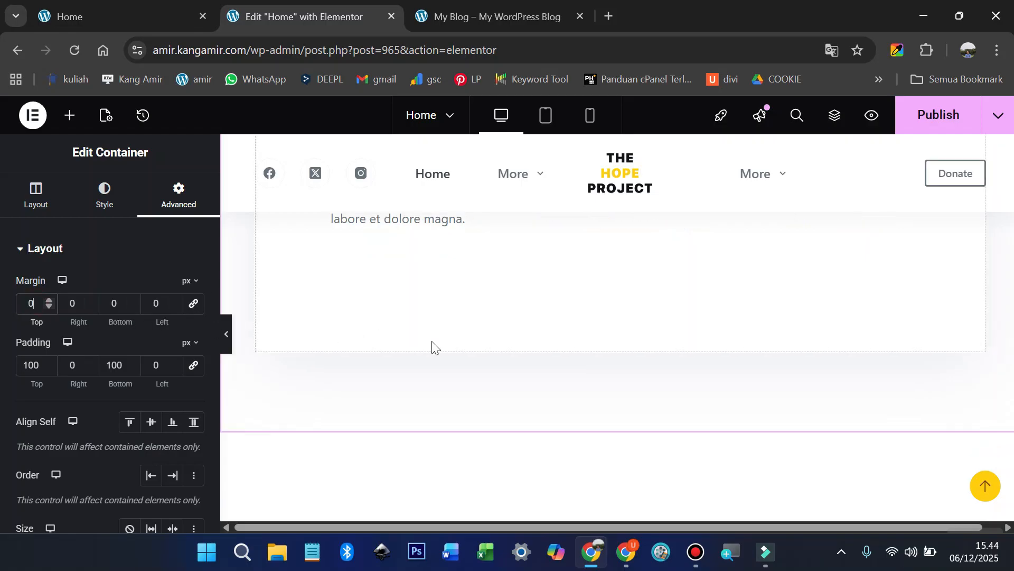
scroll(472, 340, up, 10)
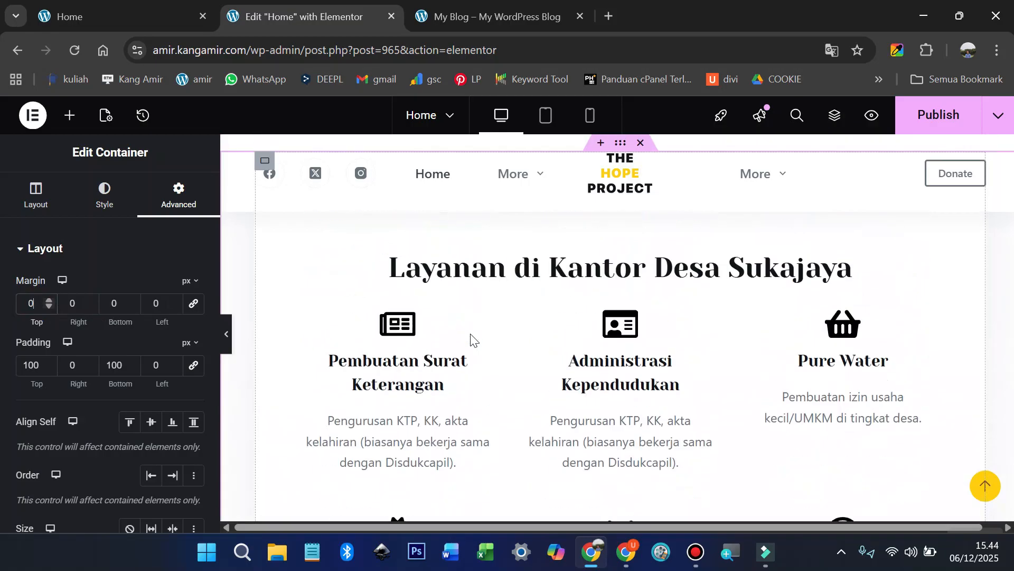
scroll(472, 340, up, 1)
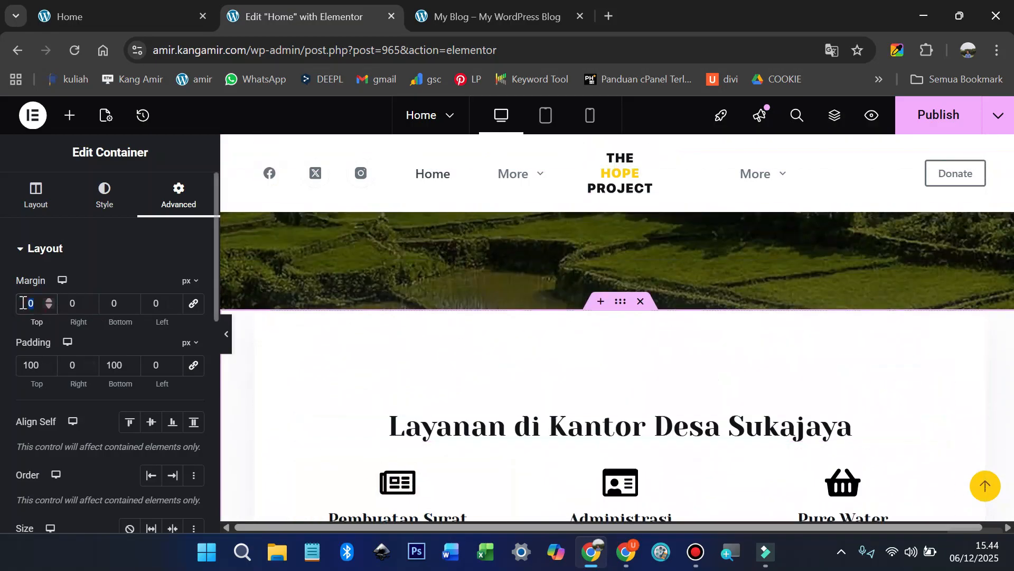
text(-80)
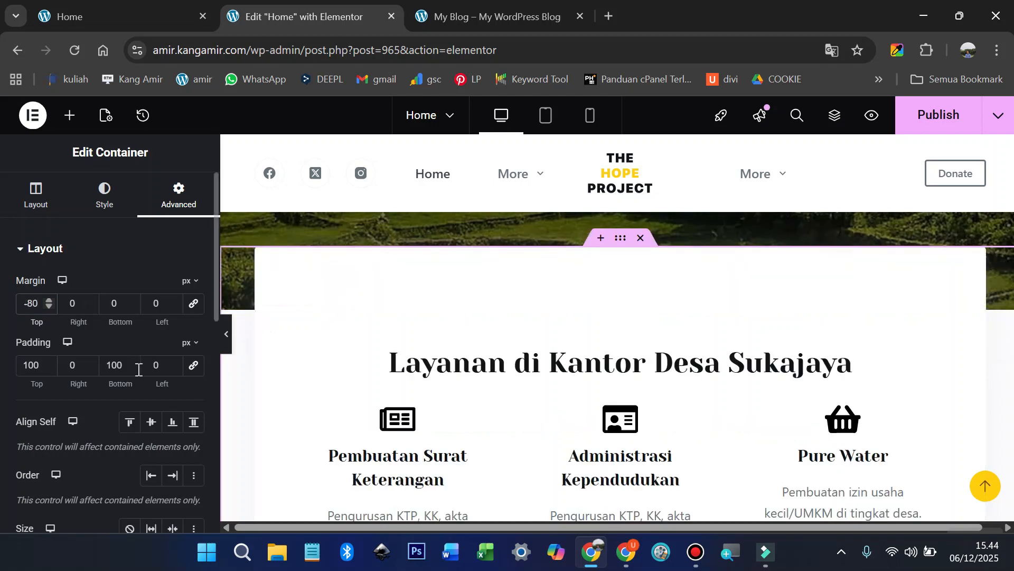
double_click(35, 365)
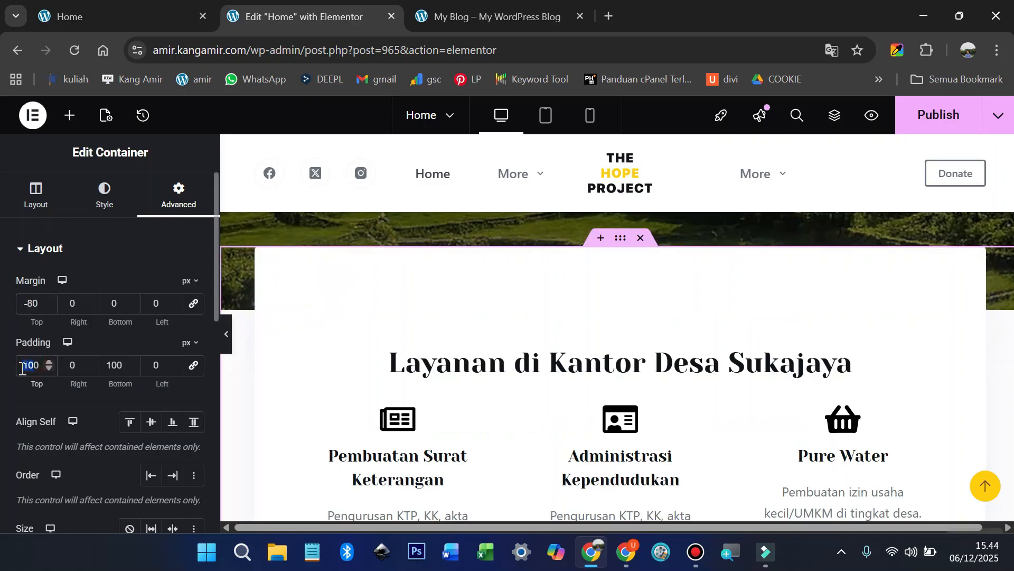
text(30)
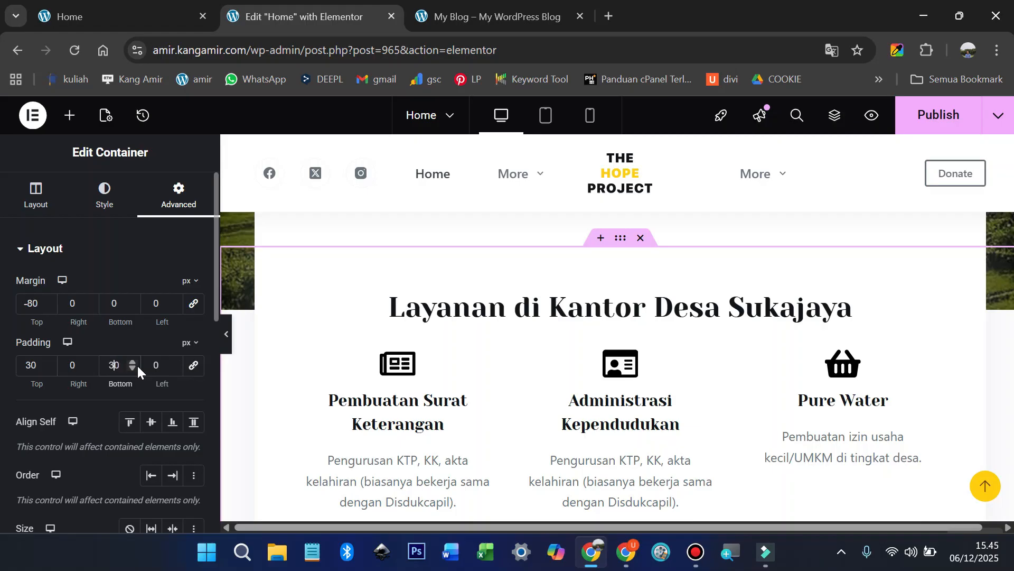
scroll(379, 381, up, 3)
scroll(379, 380, down, 2)
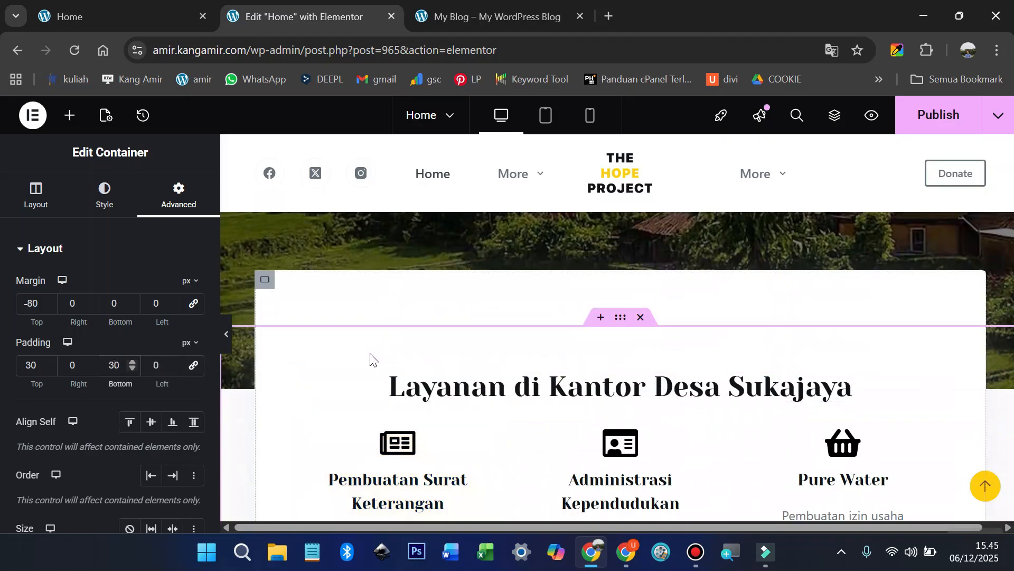
scroll(369, 353, down, 7)
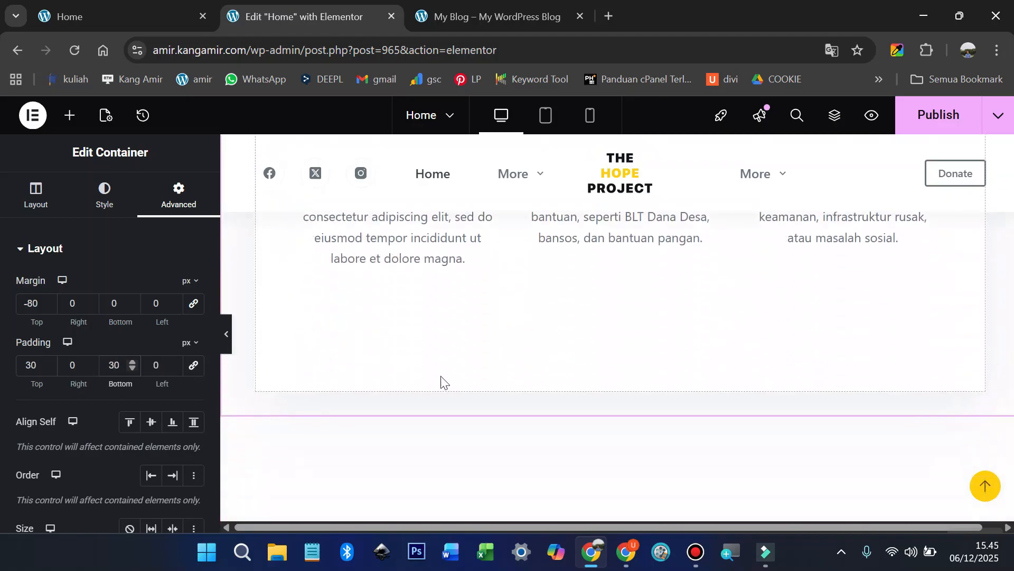
scroll(523, 378, down, 2)
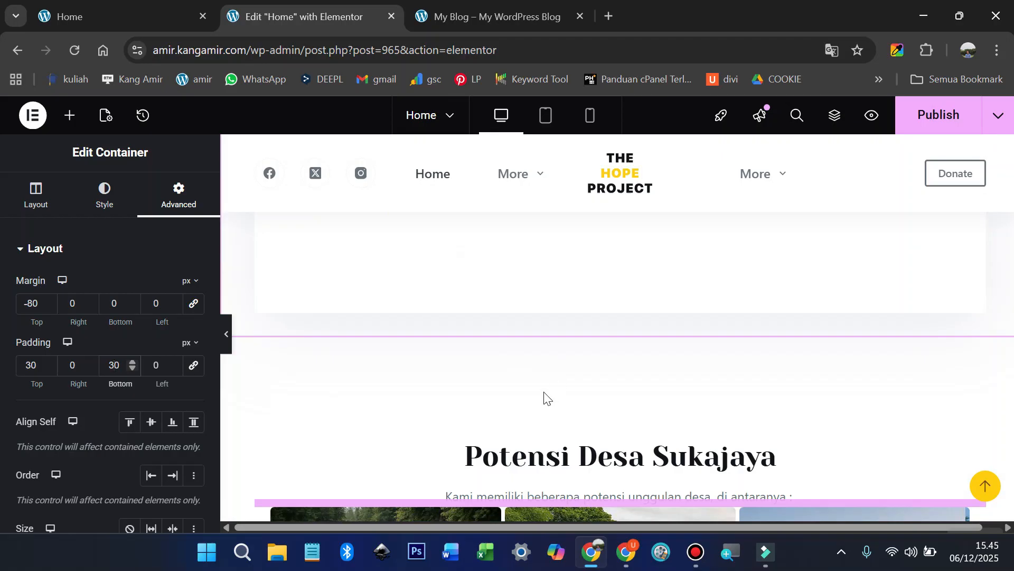
scroll(544, 394, up, 4)
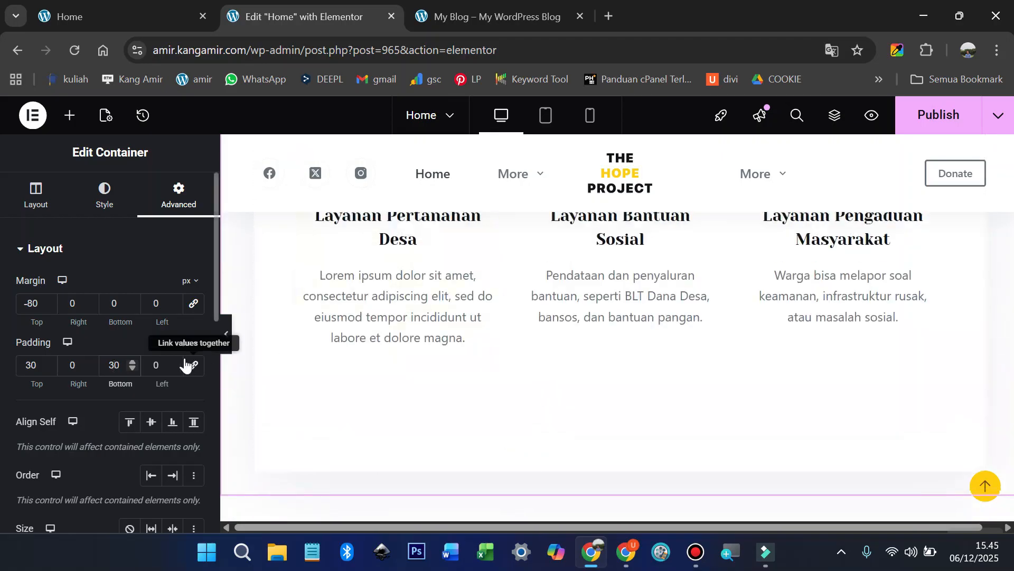
Step: Collapse the settings panel to check how the section overlaps the hero, then reopen it
click(227, 344)
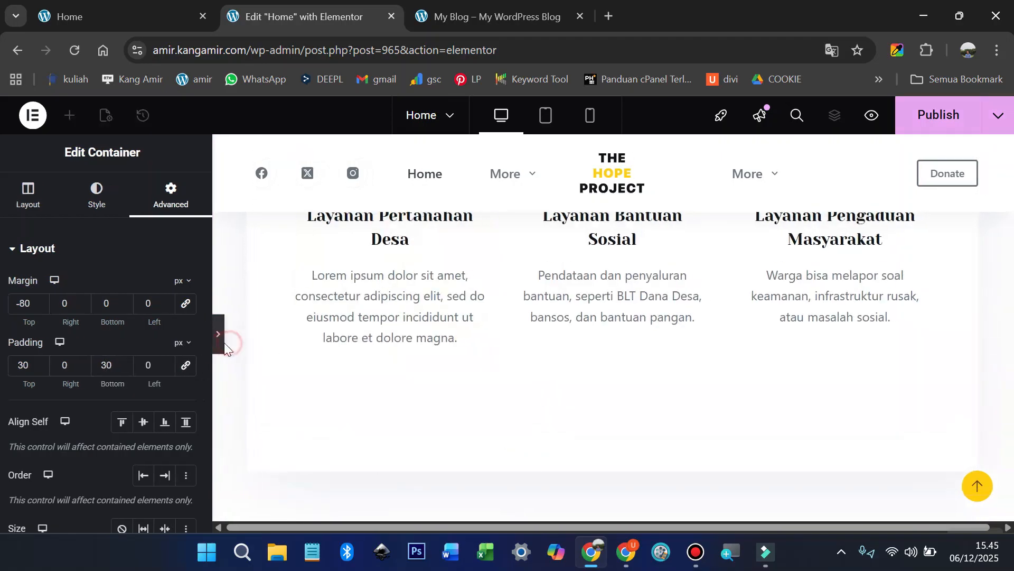
scroll(359, 374, up, 10)
scroll(360, 374, down, 2)
scroll(362, 373, up, 3)
scroll(368, 370, down, 5)
scroll(359, 367, up, 3)
scroll(32, 389, down, 2)
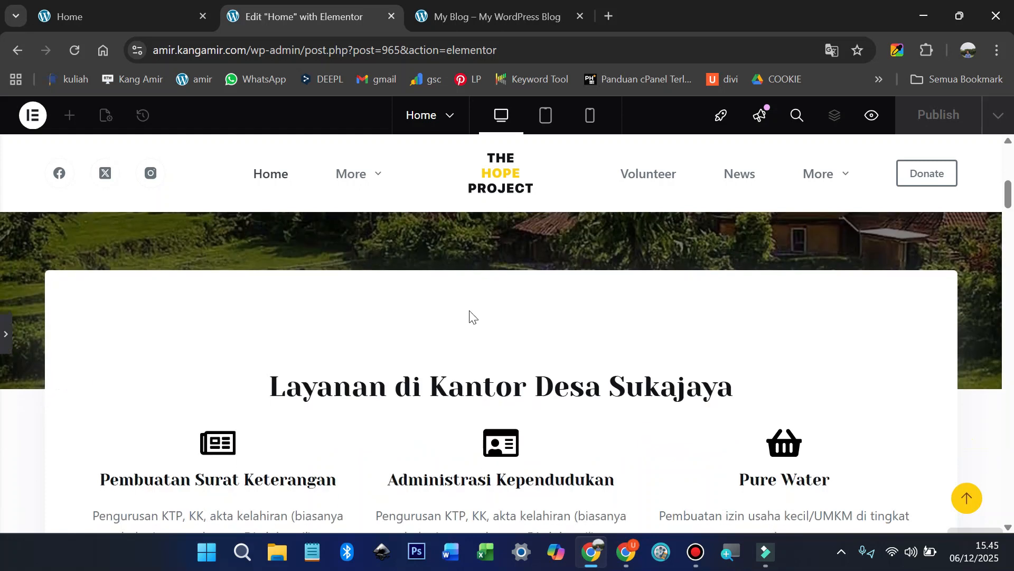
scroll(459, 317, down, 2)
click(5, 334)
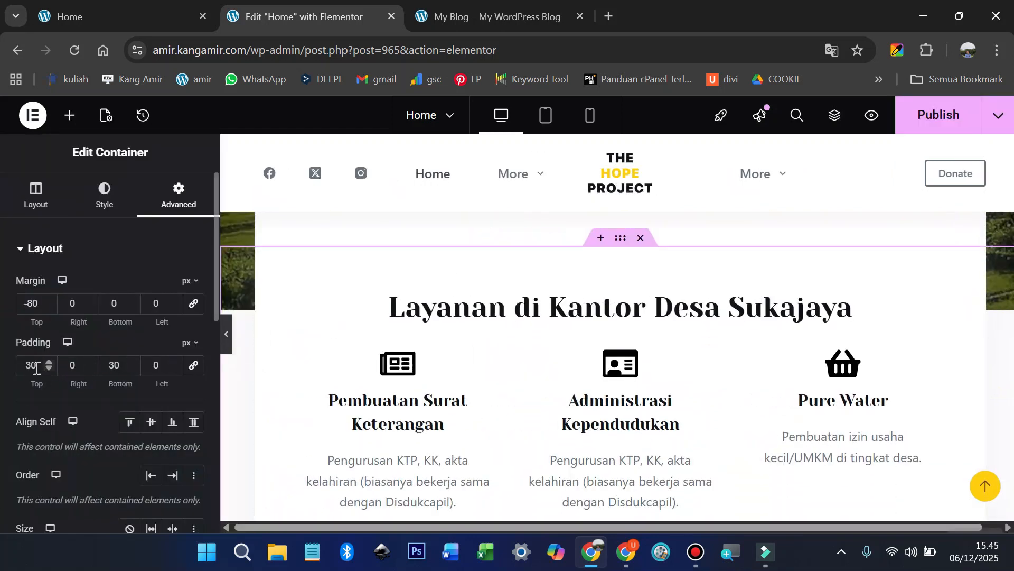
Step: Reduce the top margin step by step from -80 to -50, -30, then -20 px
click(33, 303)
key(BackSpace)
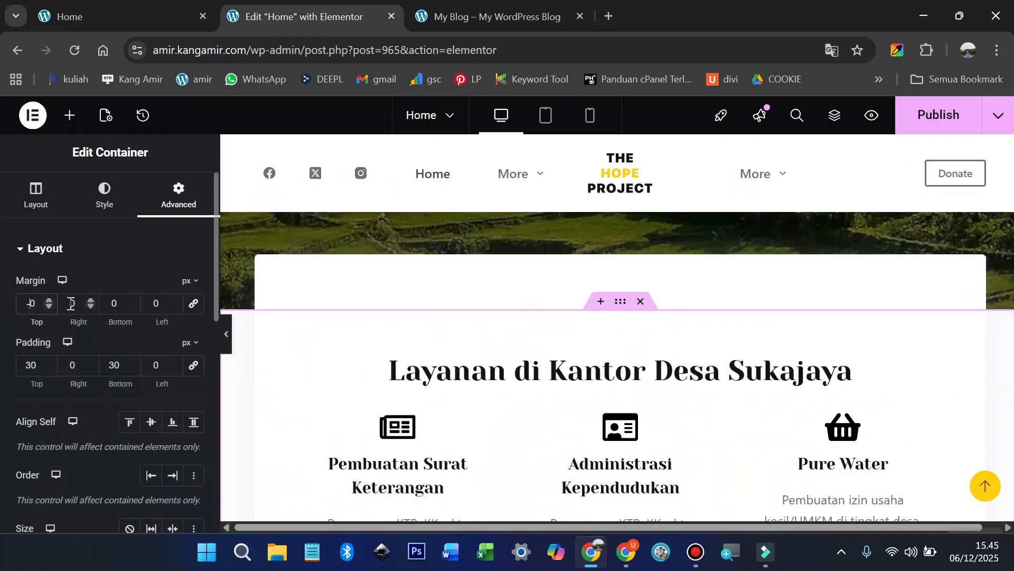
text(5)
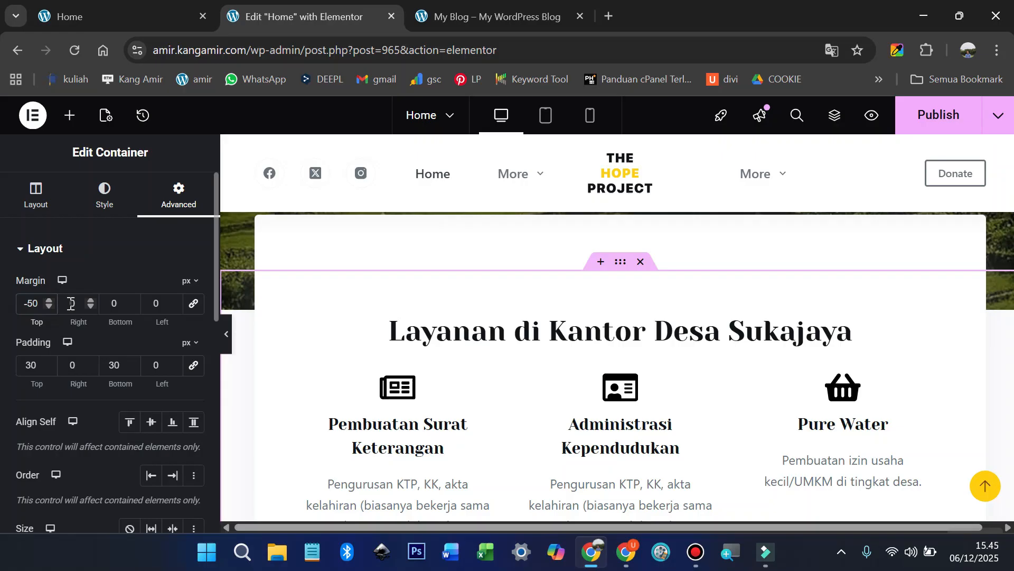
key(BackSpace)
text(3)
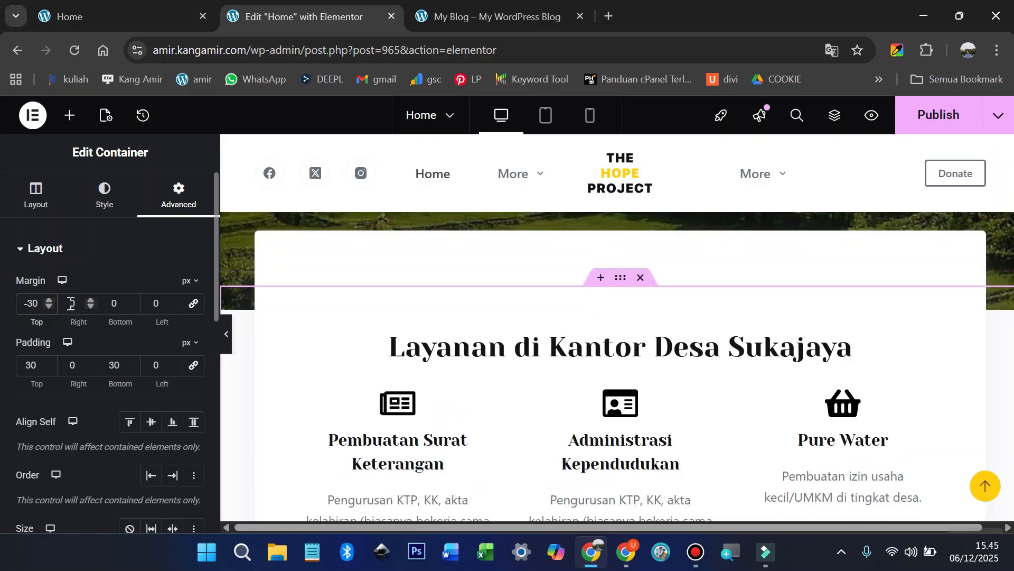
key(BackSpace)
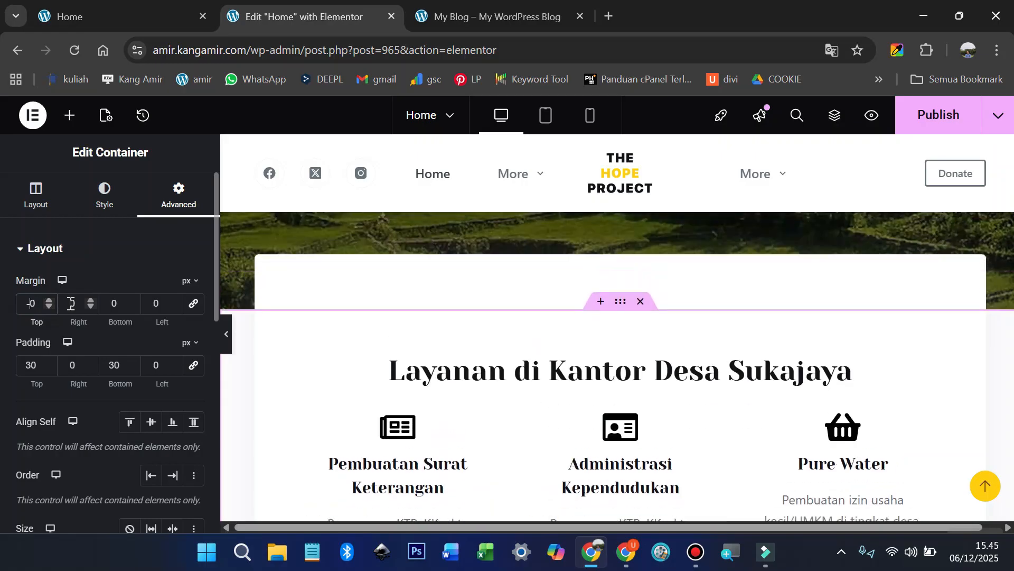
text(2)
scroll(619, 342, up, 2)
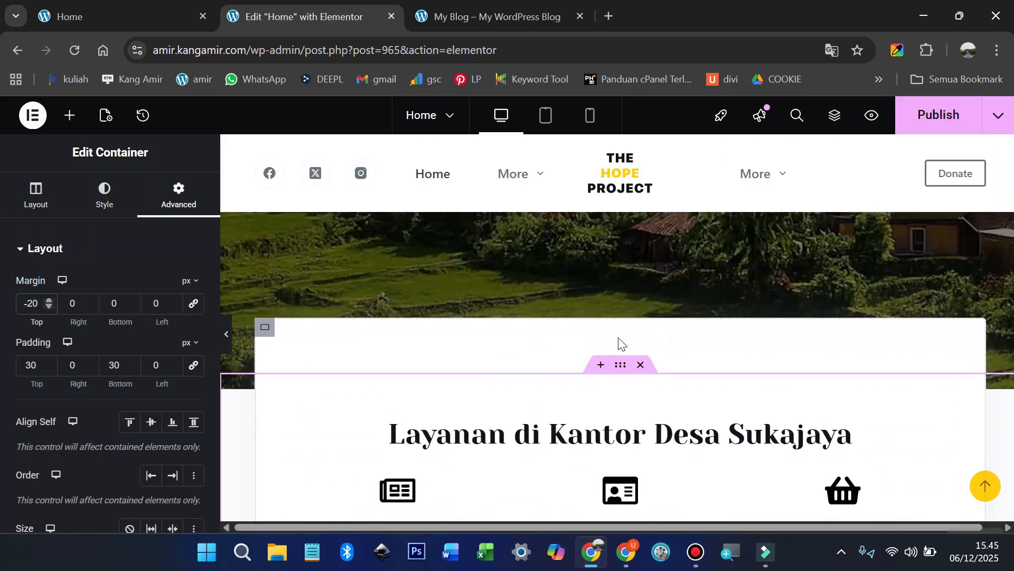
scroll(591, 346, up, 1)
scroll(530, 423, down, 1)
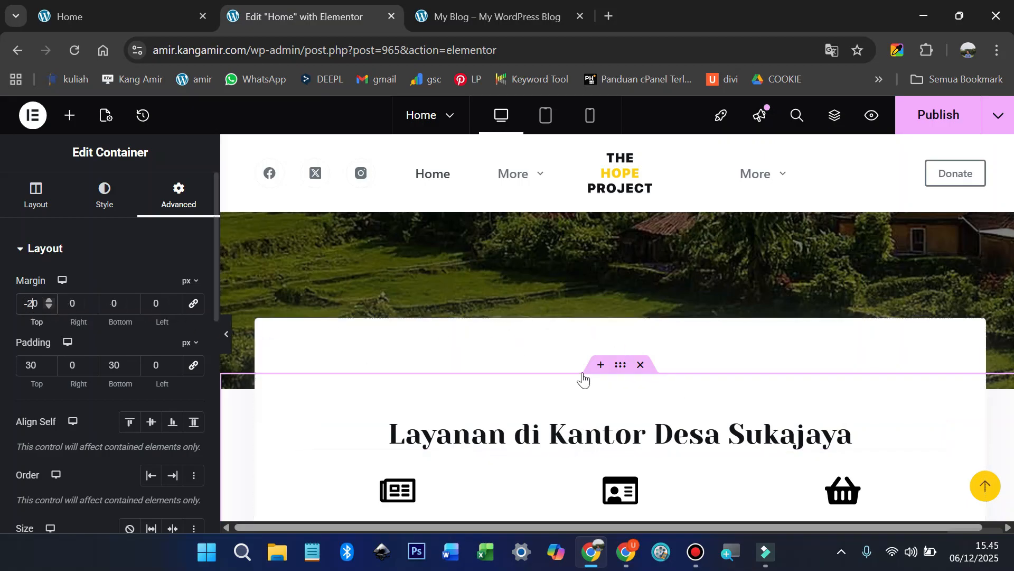
scroll(581, 379, down, 10)
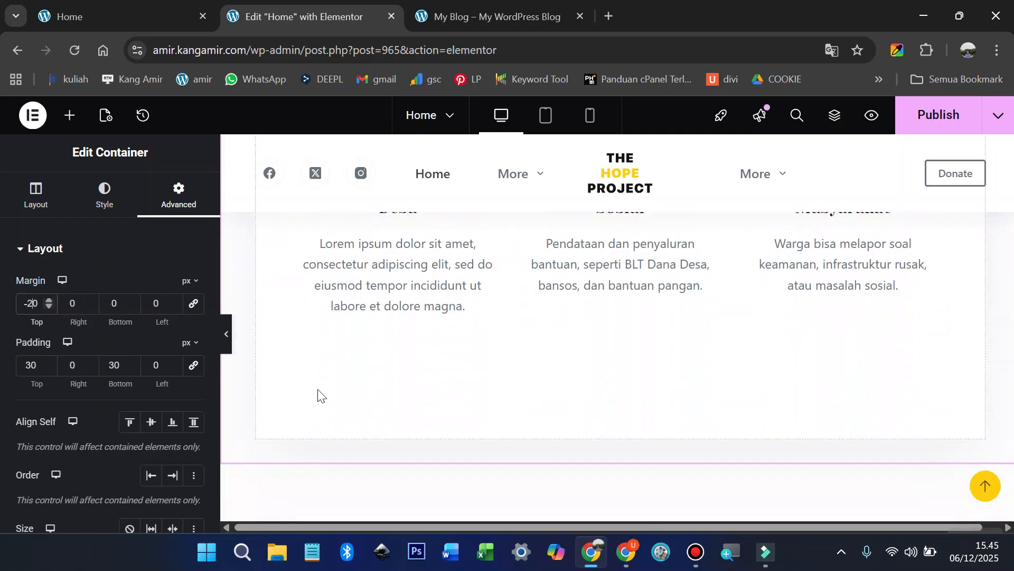
scroll(523, 415, down, 3)
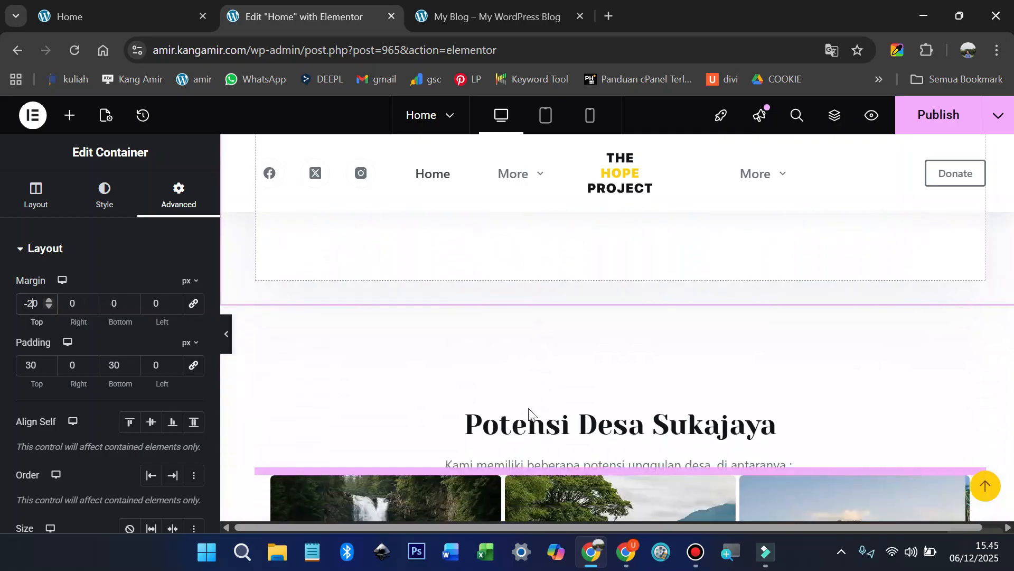
mouse_move(617, 420)
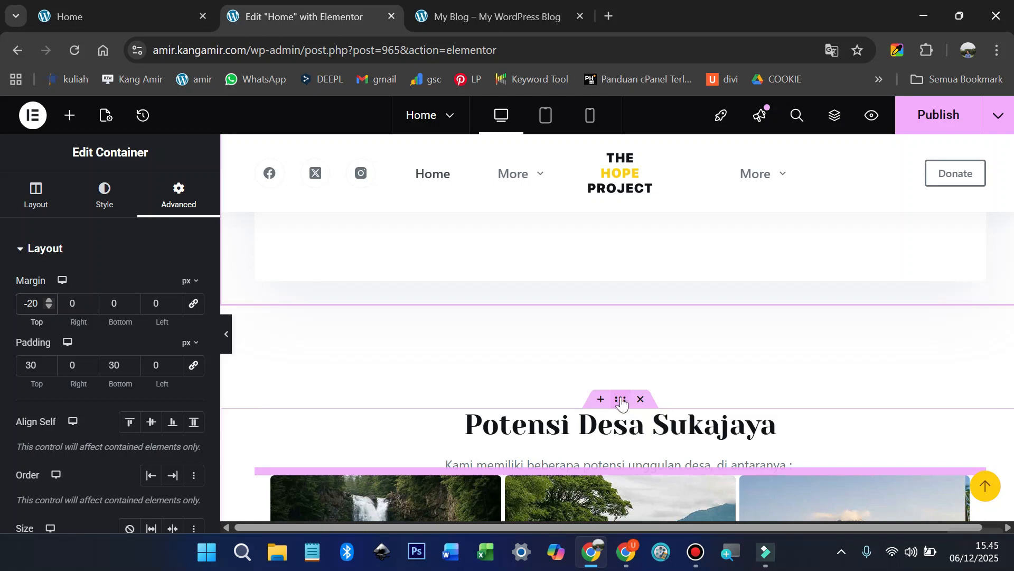
Step: Set the Potensi Desa Sukajaya section container's top margin to 50 px
click(620, 400)
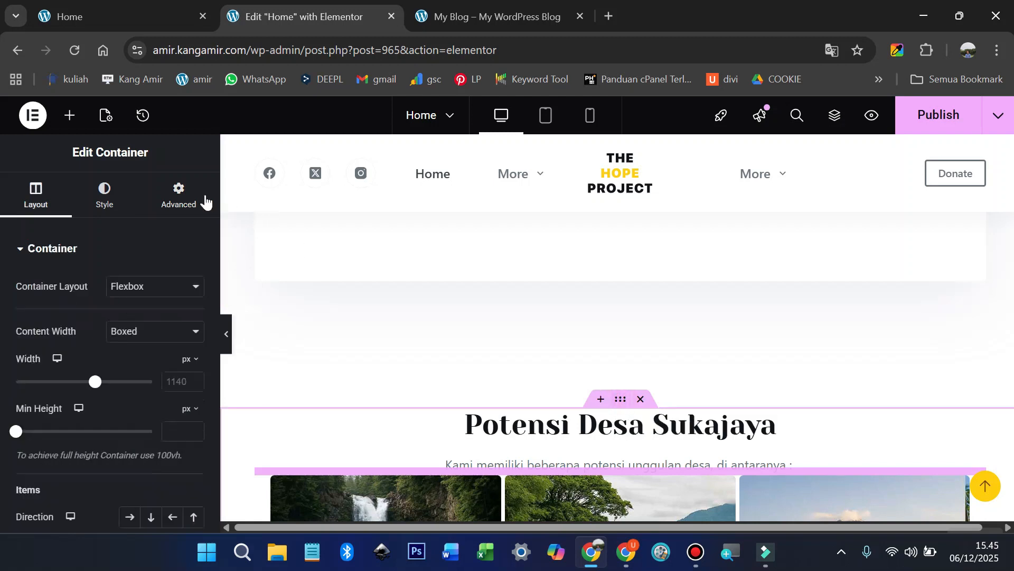
click(182, 201)
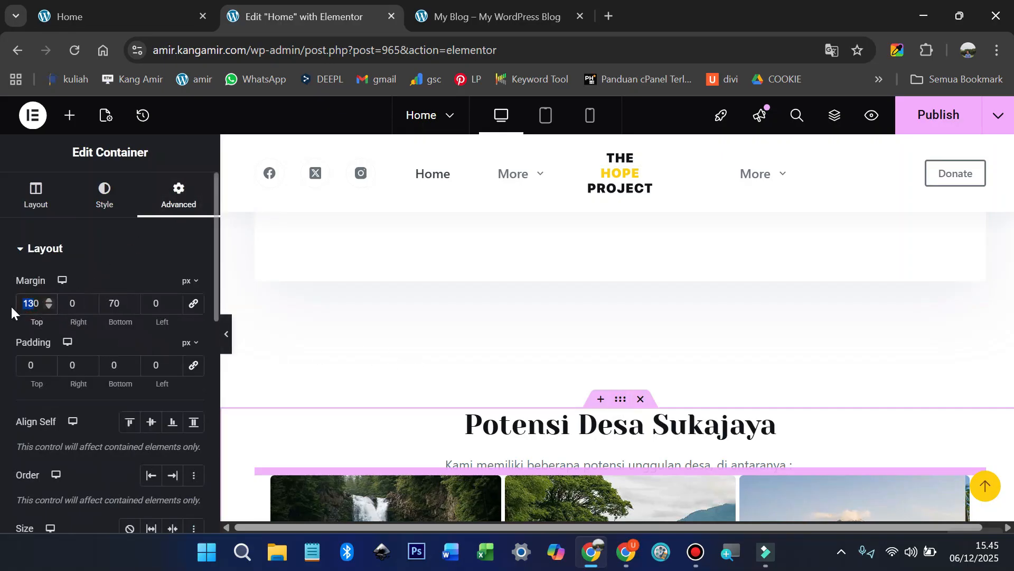
text(50)
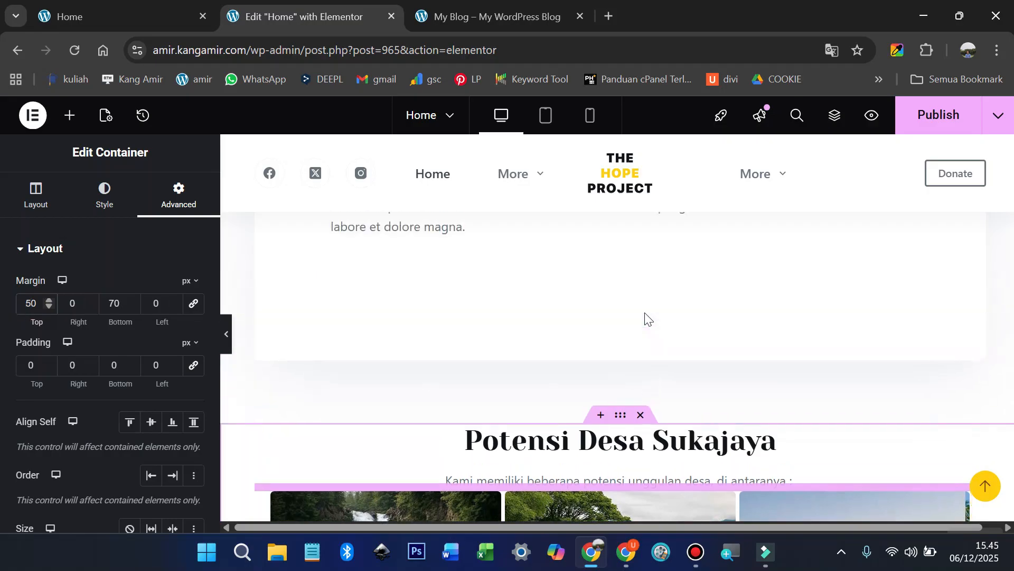
scroll(543, 364, down, 2)
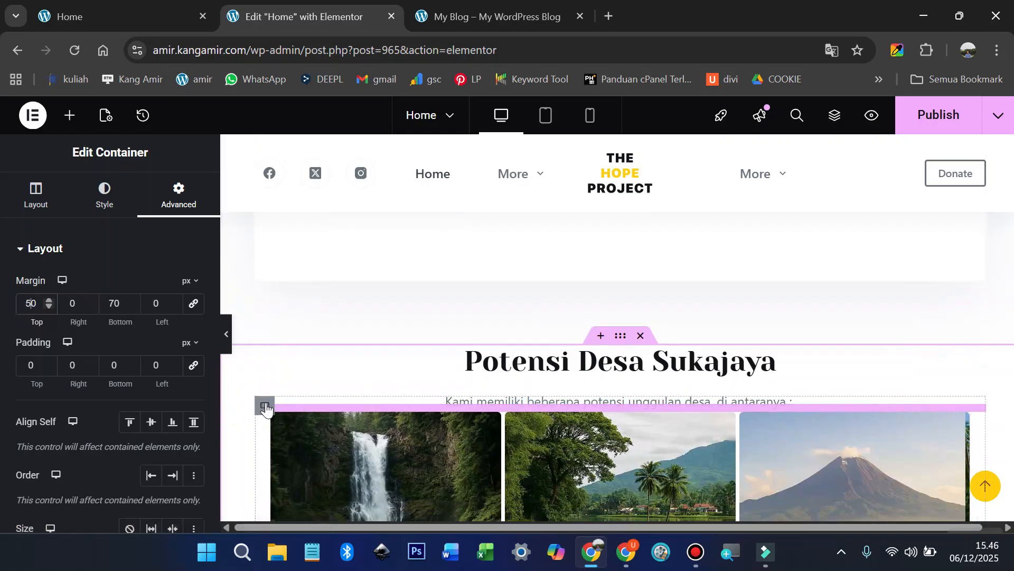
Step: Unlink the image row container's padding and set its top padding to 50 px
click(265, 406)
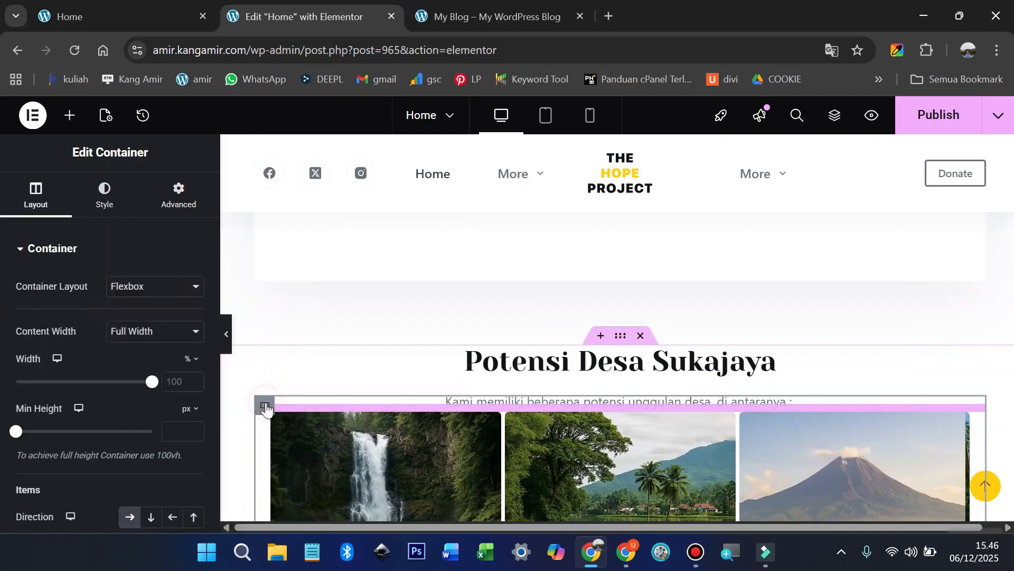
click(179, 196)
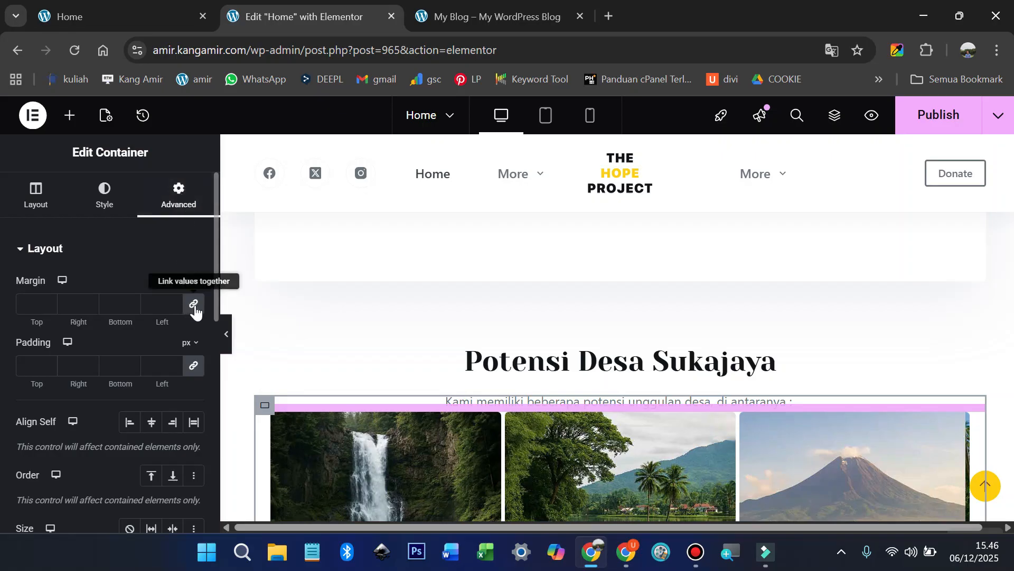
click(194, 366)
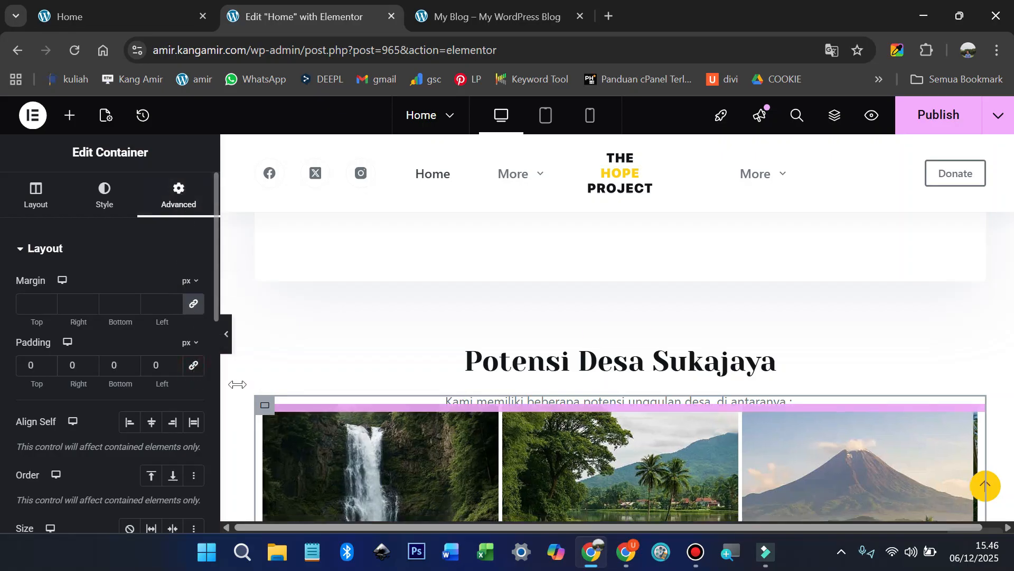
drag(36, 384, 68, 391)
click(49, 362)
click(49, 362)
click(49, 361)
scroll(454, 320, down, 1)
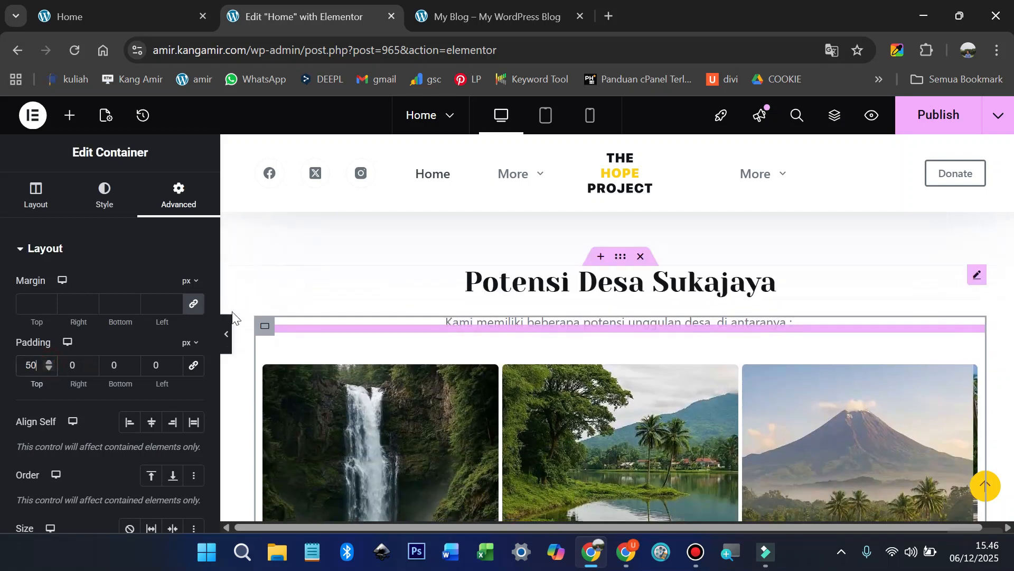
Step: Check the updated layout with the panel collapsed and in the site preview tab
click(224, 335)
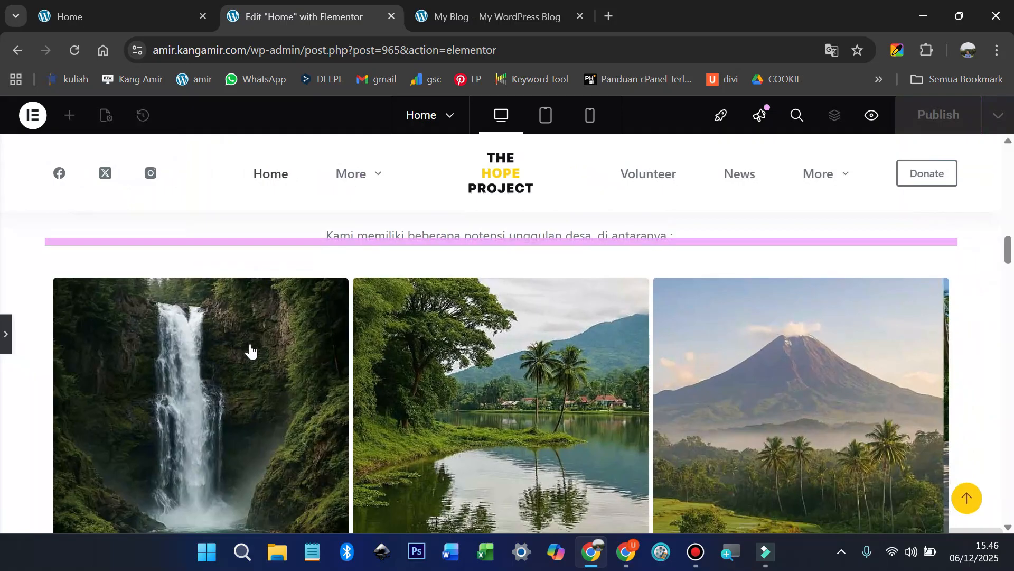
click(7, 343)
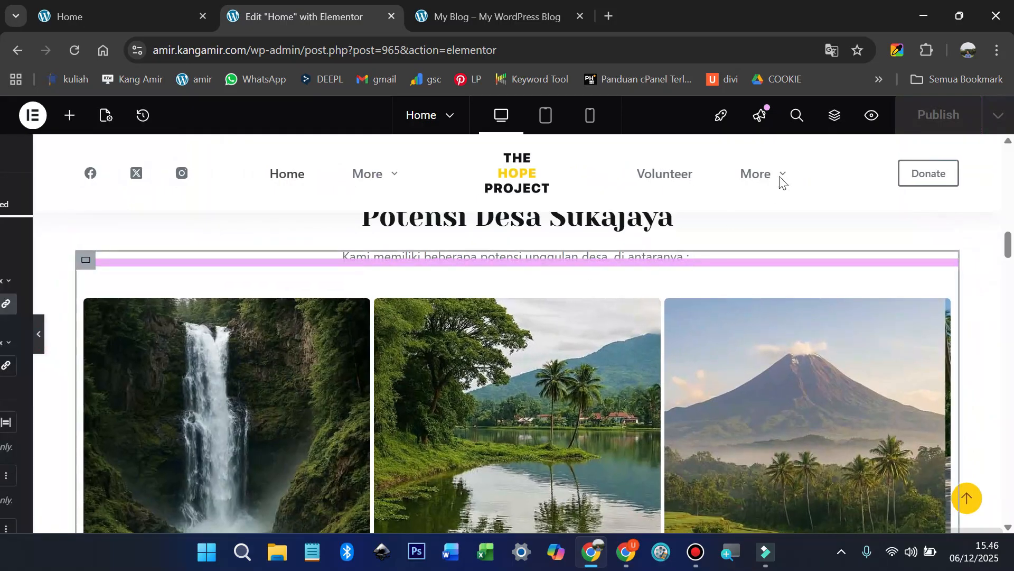
click(464, 14)
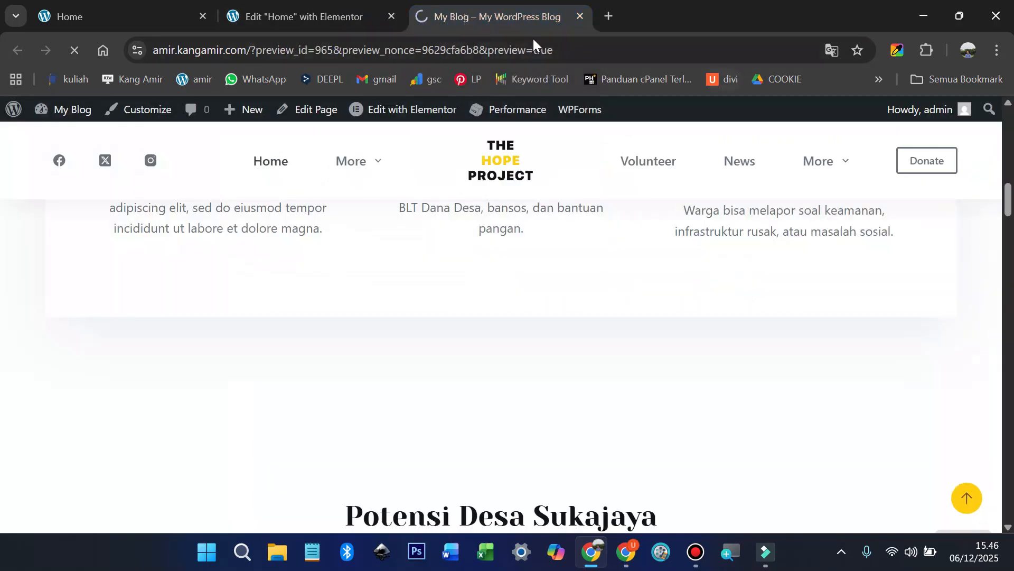
scroll(509, 259, up, 4)
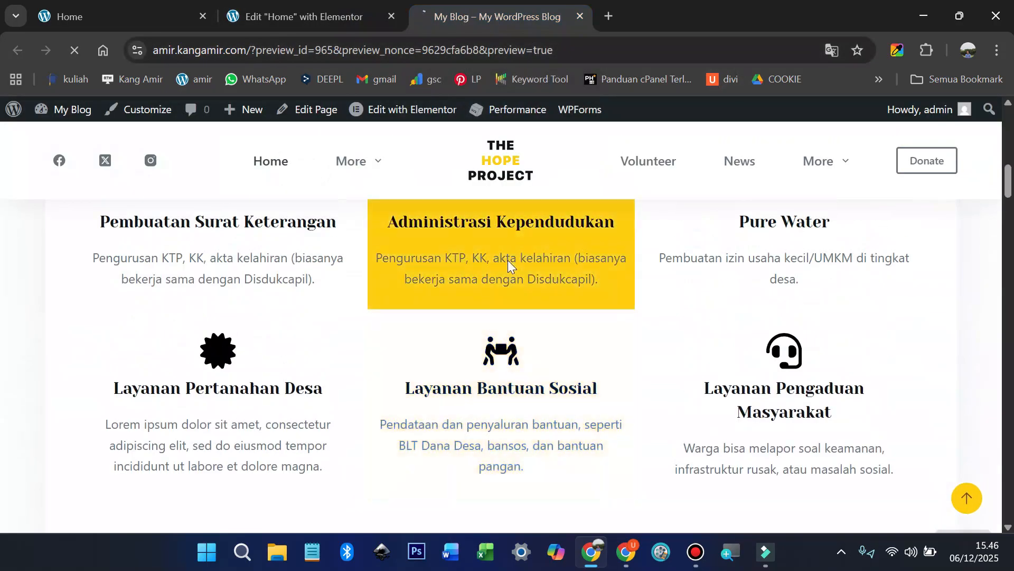
scroll(507, 258, down, 7)
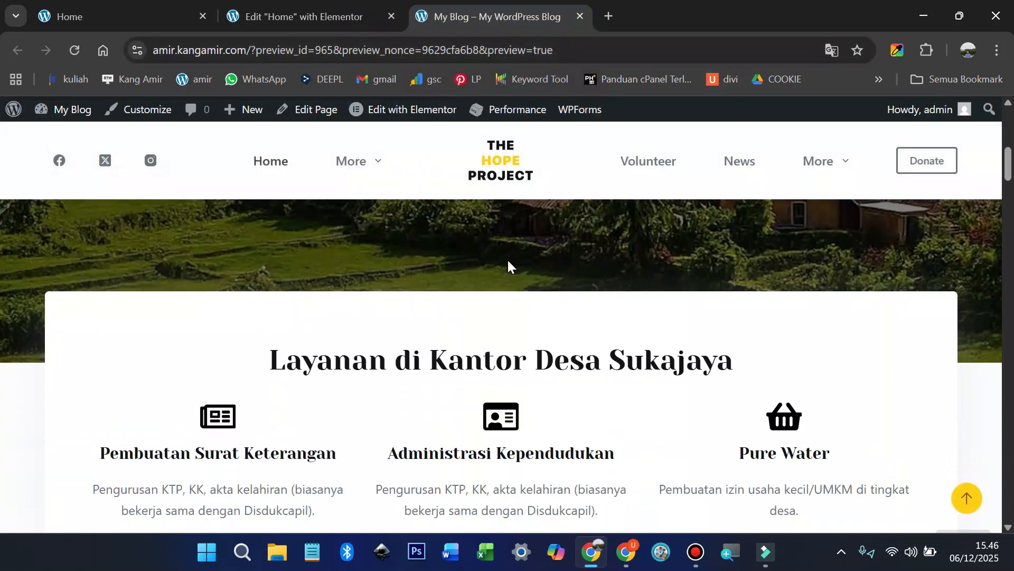
scroll(508, 265, down, 13)
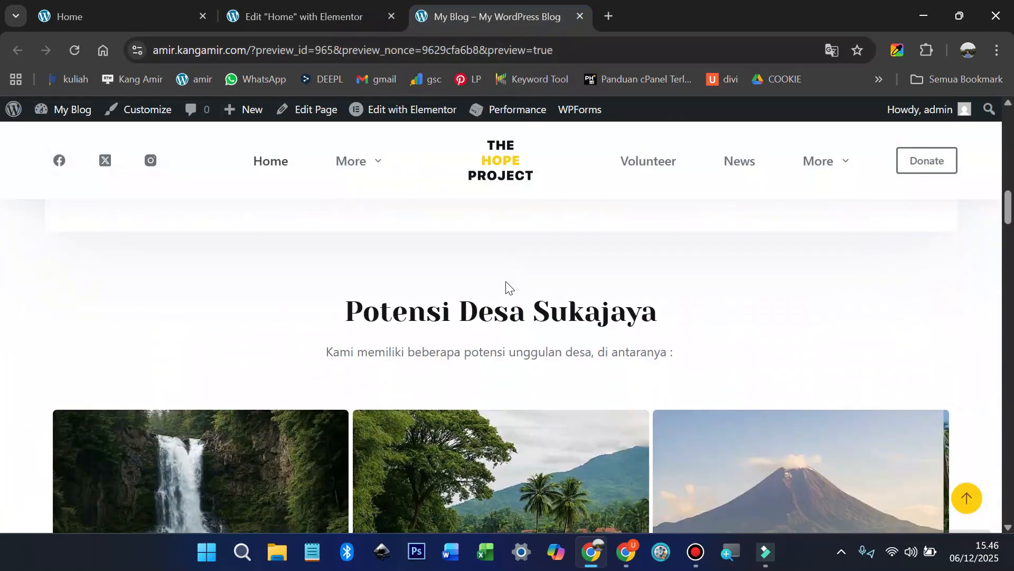
scroll(506, 289, down, 8)
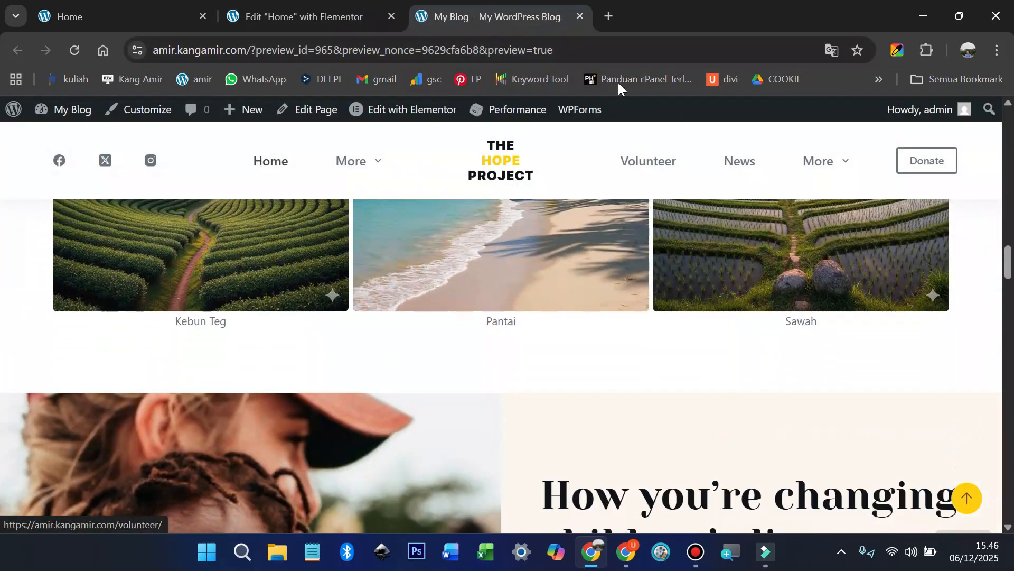
click(293, 15)
scroll(672, 351, down, 7)
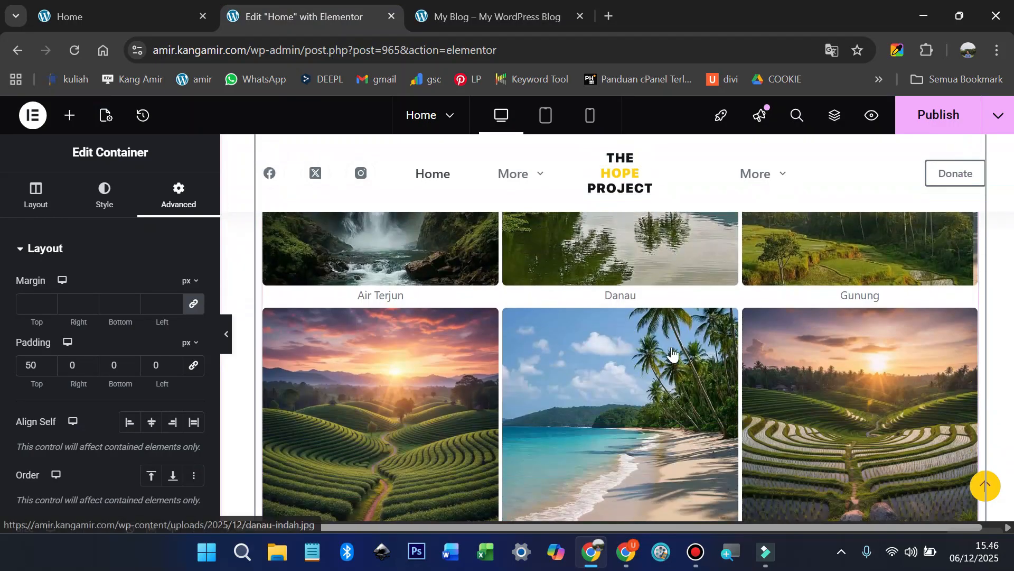
Step: Publish the page, copy the 'Tentang Desa Sukajaya' heading from the live site, and return
click(938, 115)
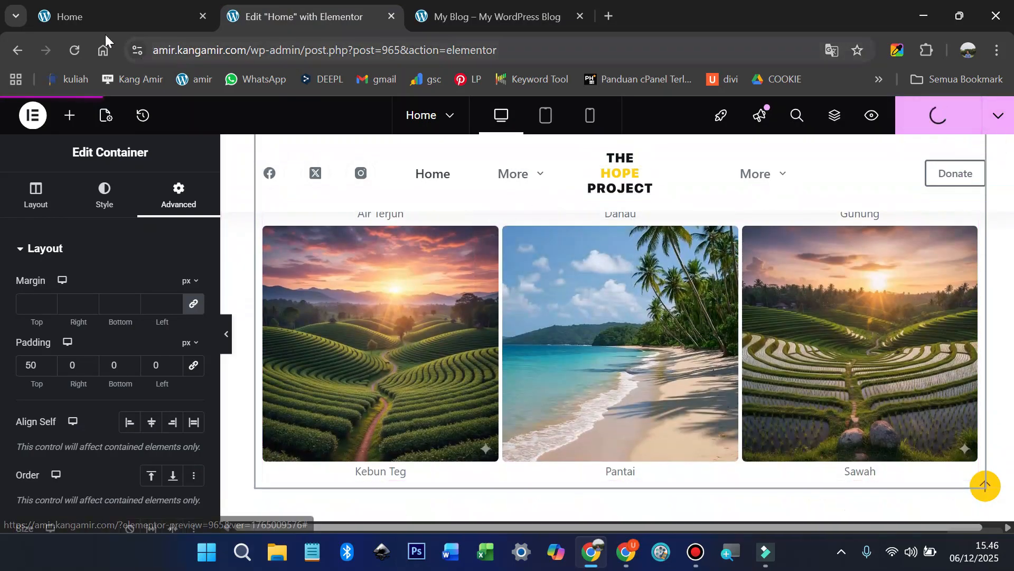
click(96, 14)
scroll(521, 340, down, 12)
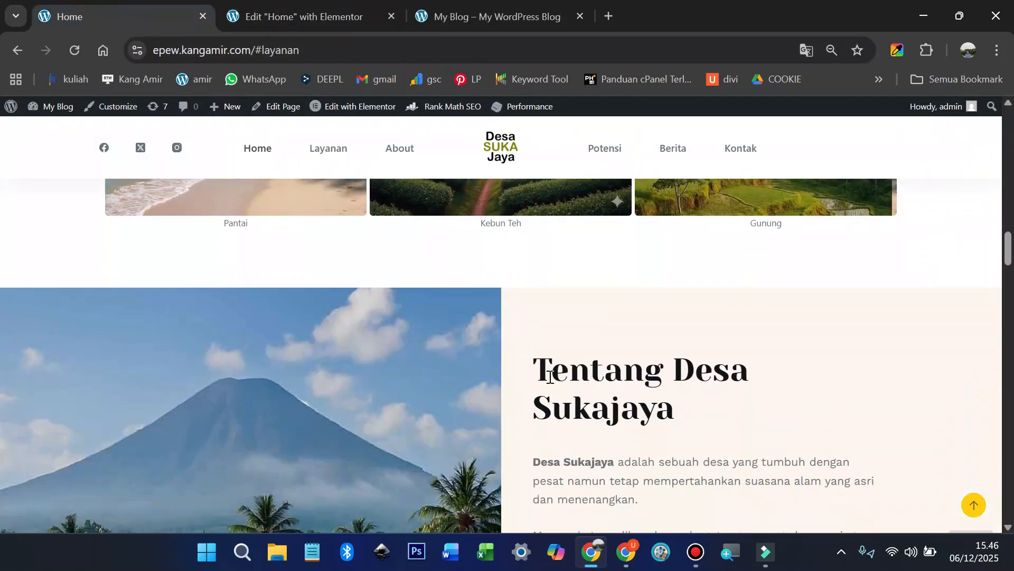
scroll(549, 376, down, 3)
drag(537, 208, 663, 249)
right_click(638, 253)
click(678, 272)
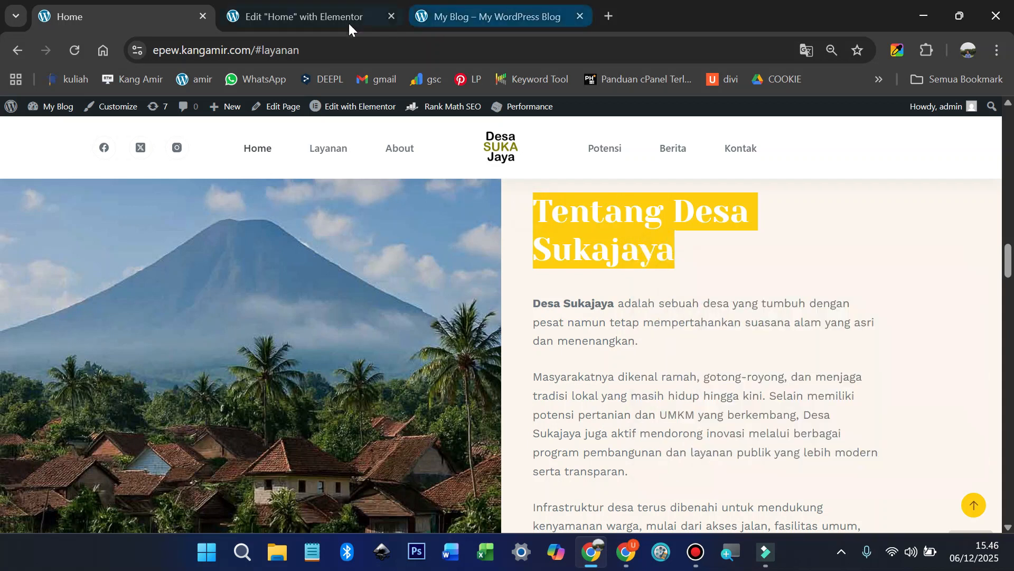
click(302, 15)
scroll(613, 316, down, 3)
scroll(612, 315, down, 2)
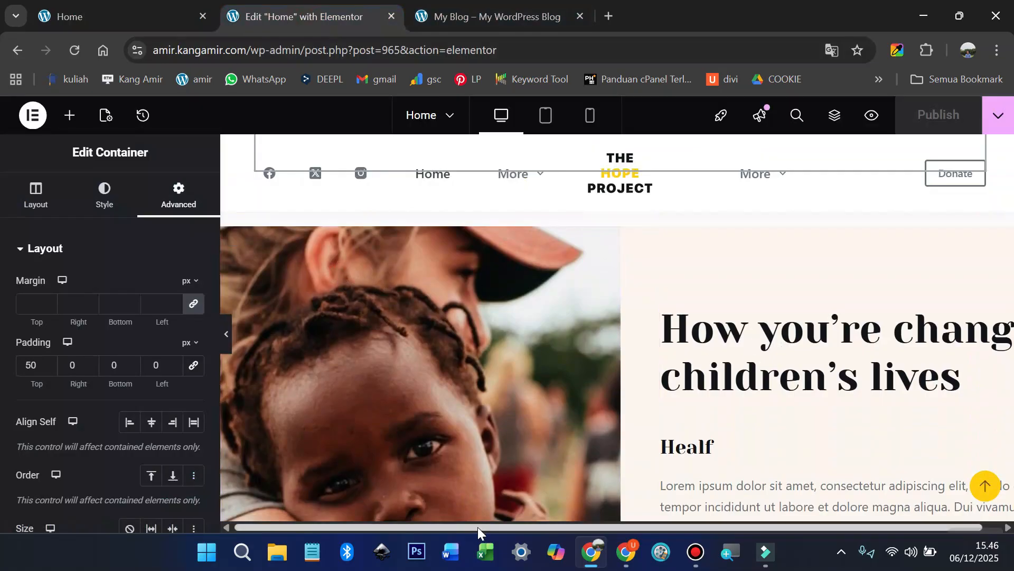
Step: Zoom the page out to 80% and change the section heading to 'Tentang Desa Sukajaya'
drag(478, 528, 495, 528)
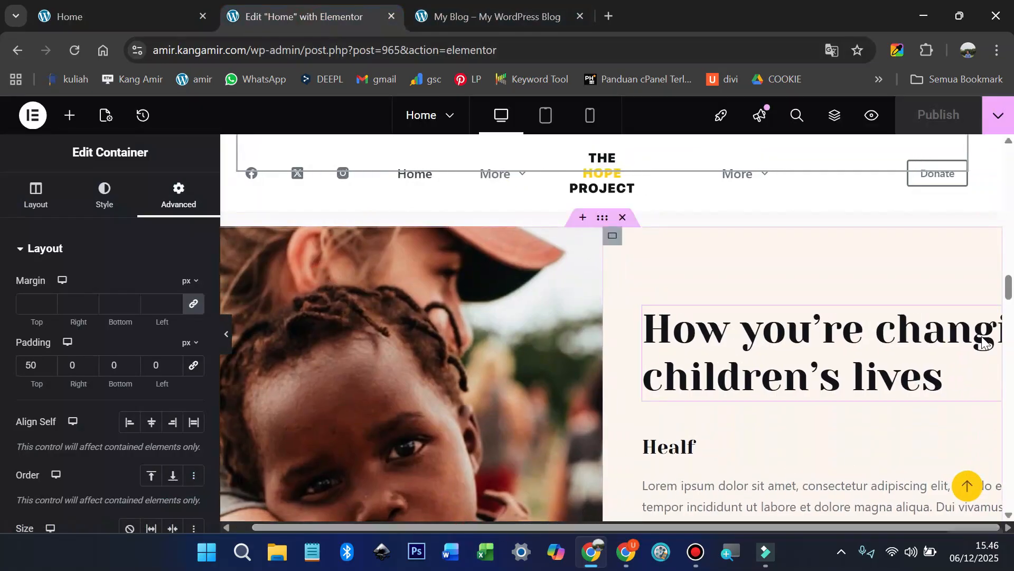
key(ctrl+minus)
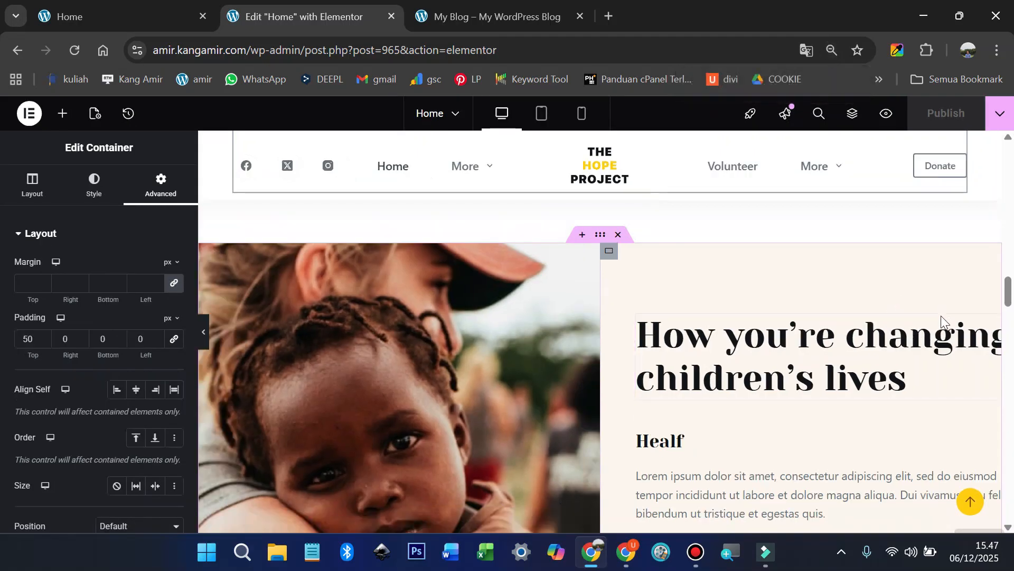
key(ctrl+minus)
click(958, 316)
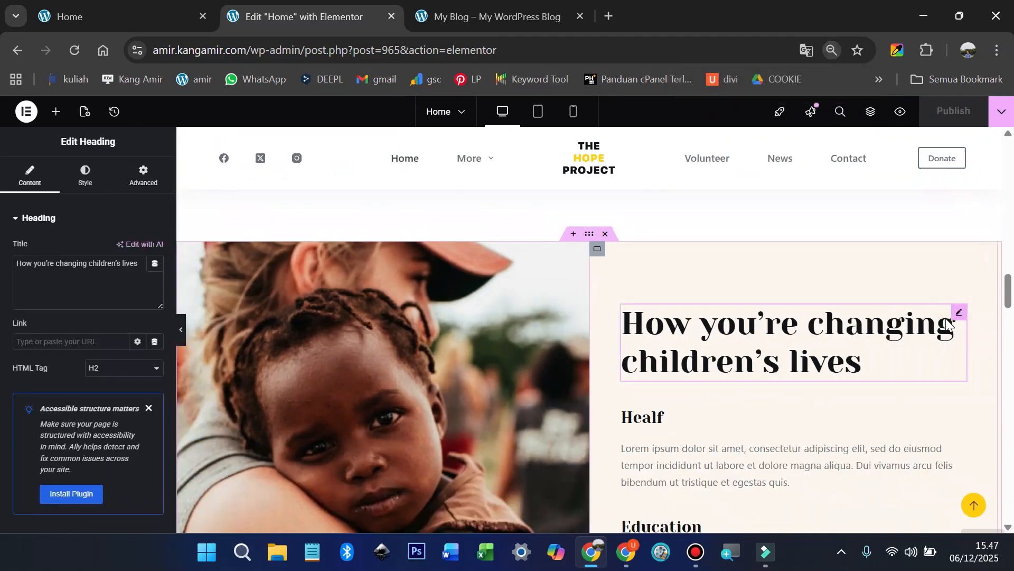
double_click(100, 268)
key(ctrl+a)
key(ctrl+v)
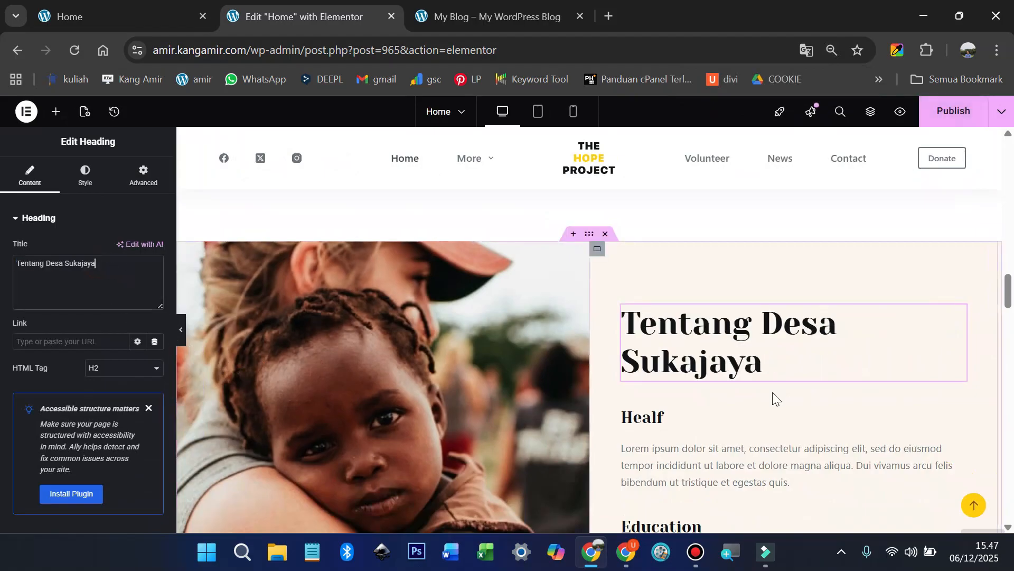
Step: Delete the Healf and Education headings, the second Lorem paragraph and the Donate Now/Learn More buttons
scroll(772, 392, down, 2)
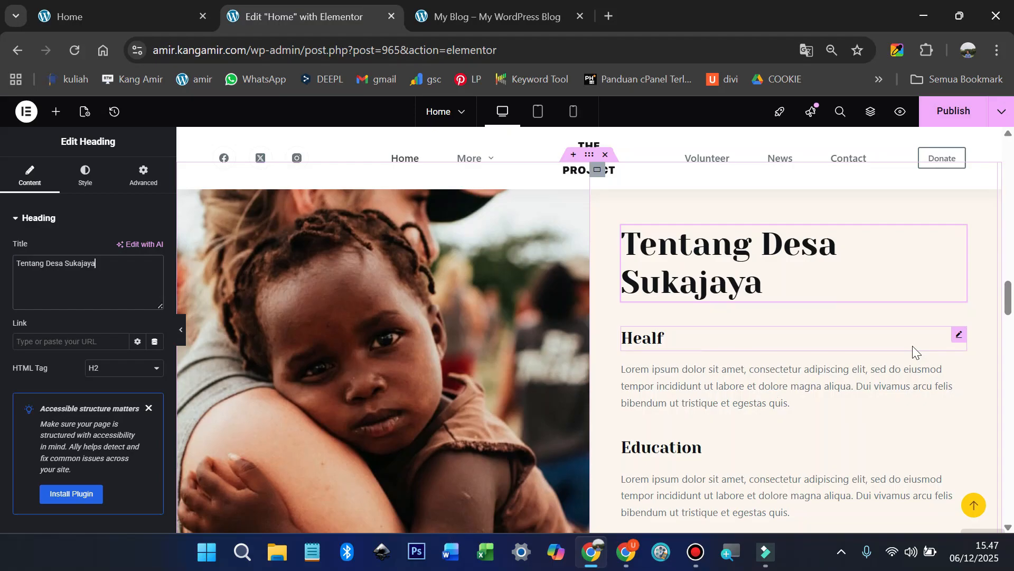
right_click(953, 338)
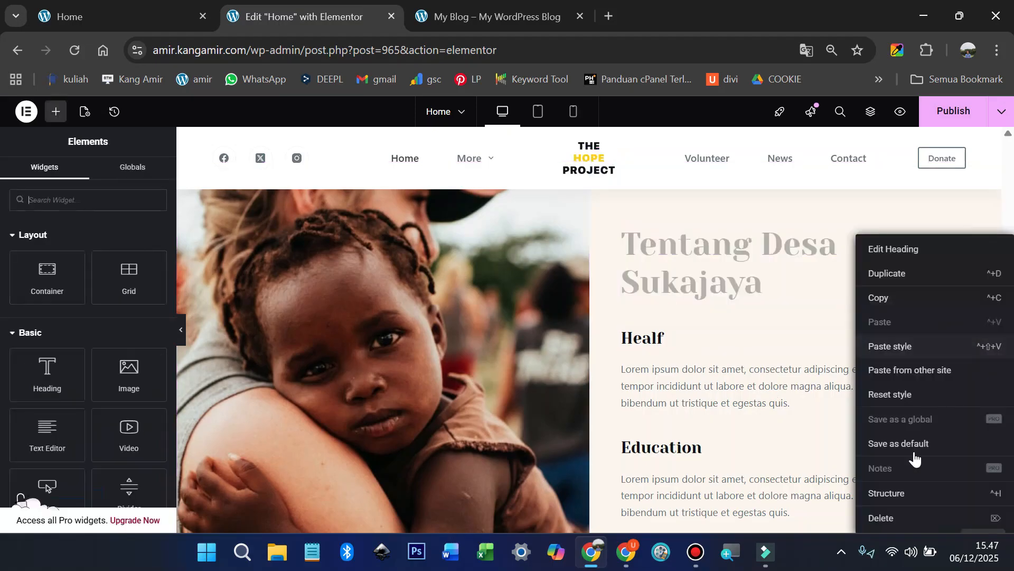
click(906, 517)
right_click(948, 411)
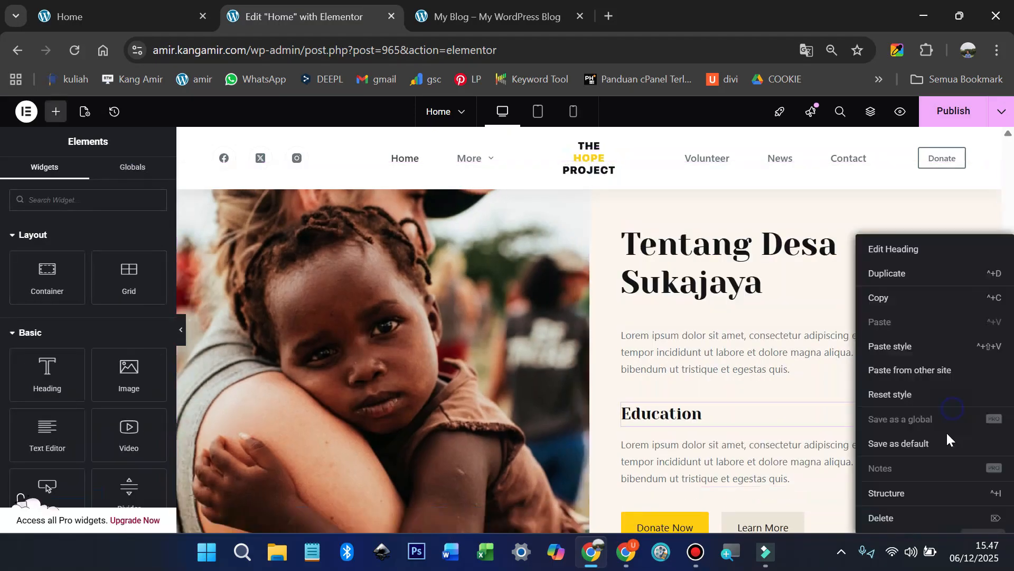
click(910, 517)
right_click(951, 418)
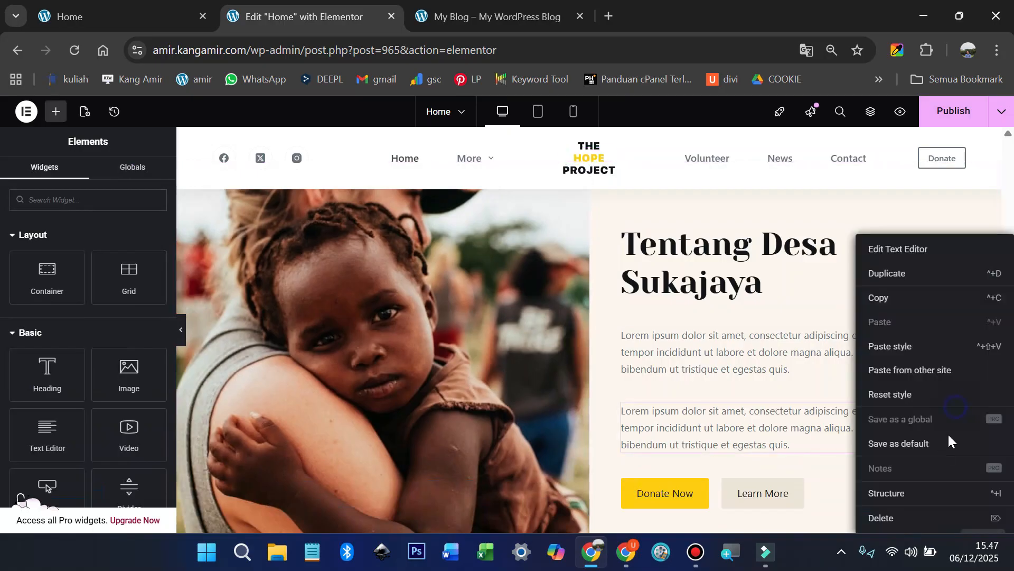
click(909, 519)
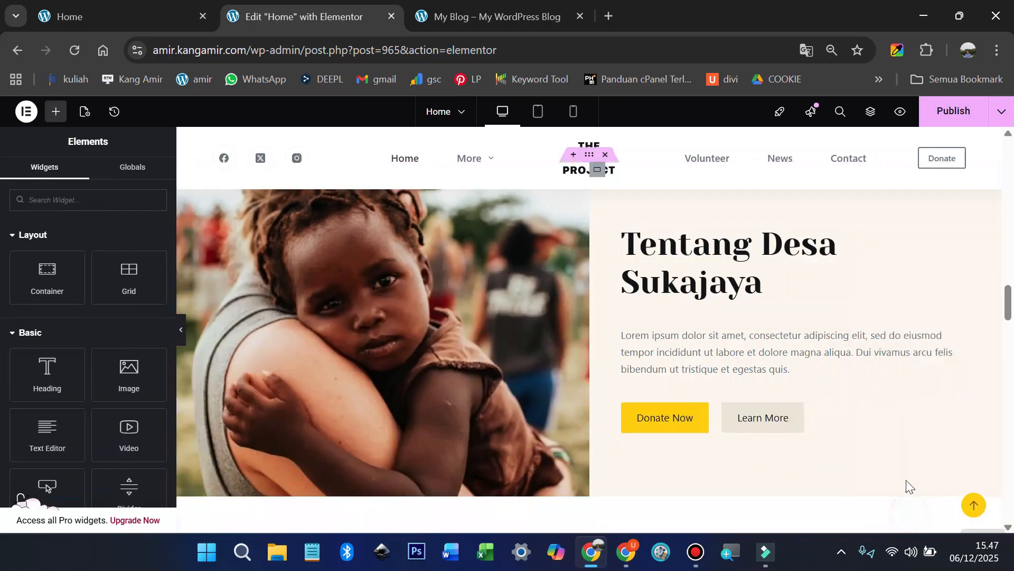
right_click(637, 417)
click(687, 518)
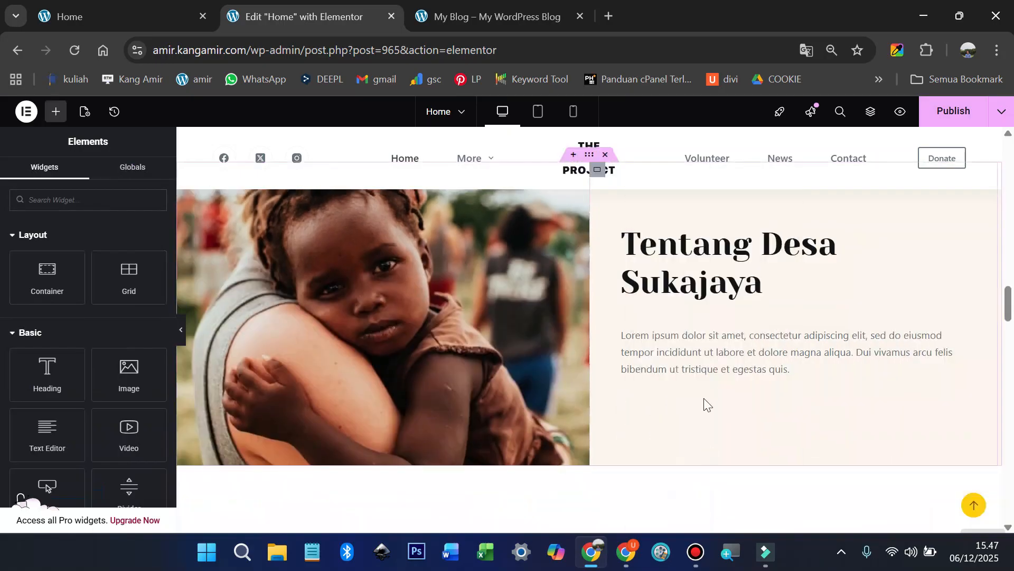
Step: Copy the Desa Sukajaya description from the live site and paste it over the Lorem placeholder paragraph
click(109, 17)
drag(530, 302, 849, 301)
scroll(846, 307, up, 5)
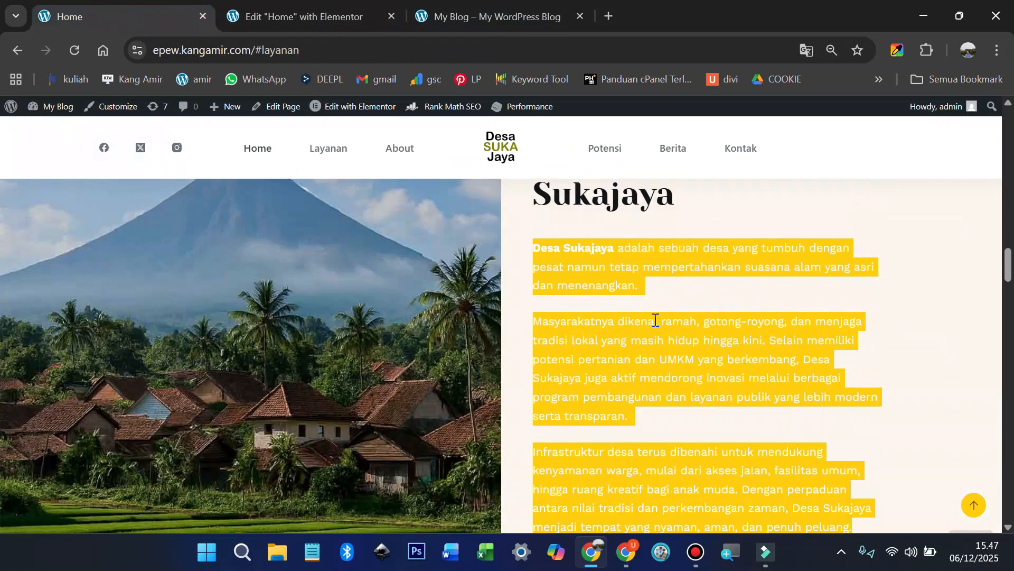
right_click(581, 316)
click(212, 112)
click(304, 16)
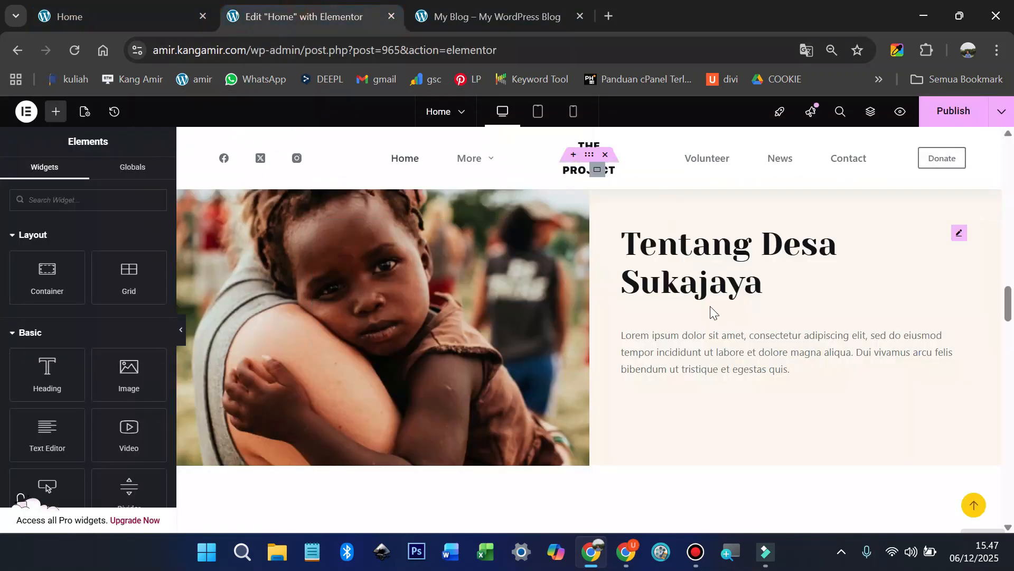
click(757, 351)
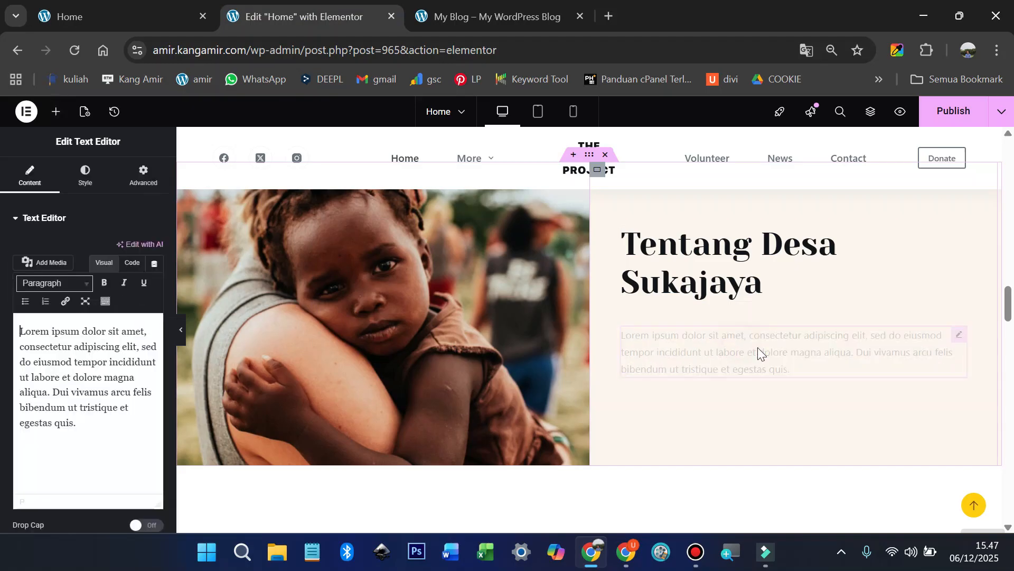
triple_click(93, 380)
key(ctrl+v)
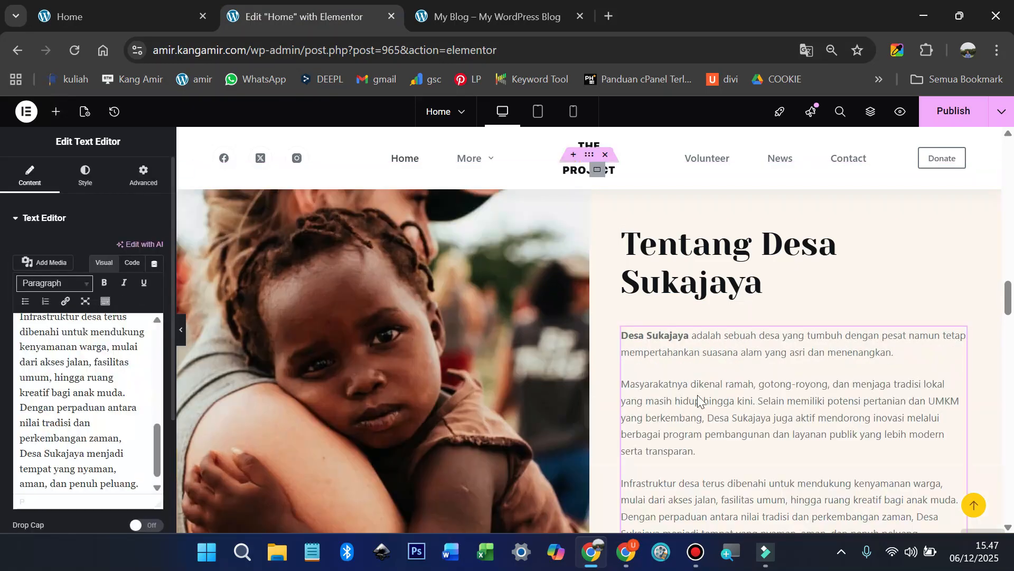
Step: Set the paragraph typography to Work Sans at size 18
click(85, 174)
click(155, 288)
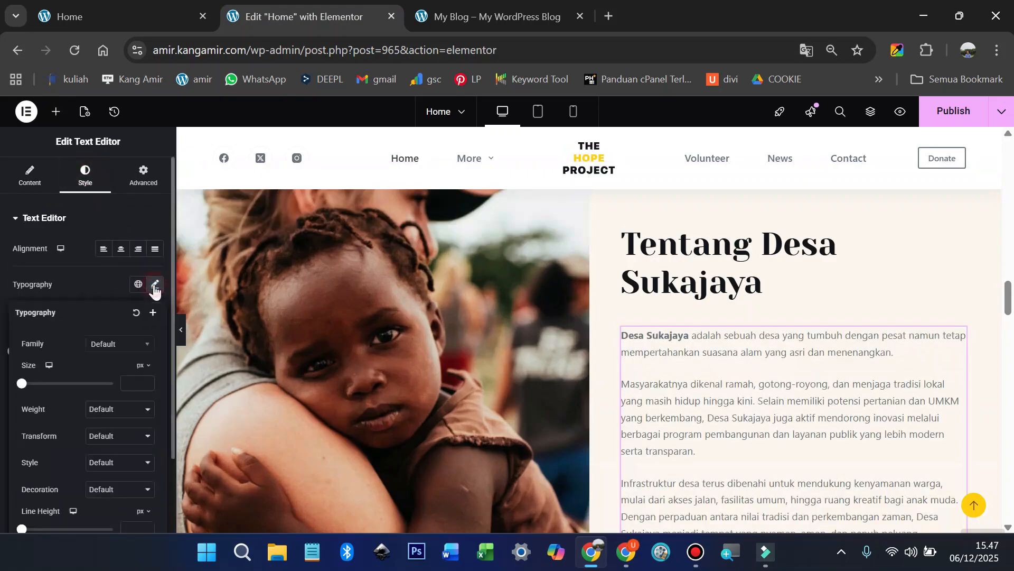
click(117, 349)
text(work)
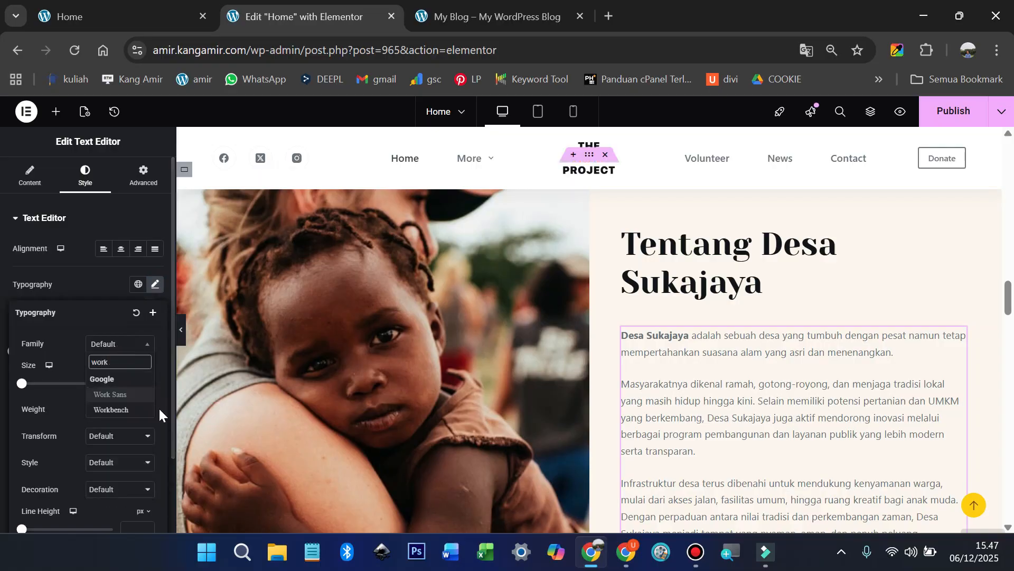
click(109, 394)
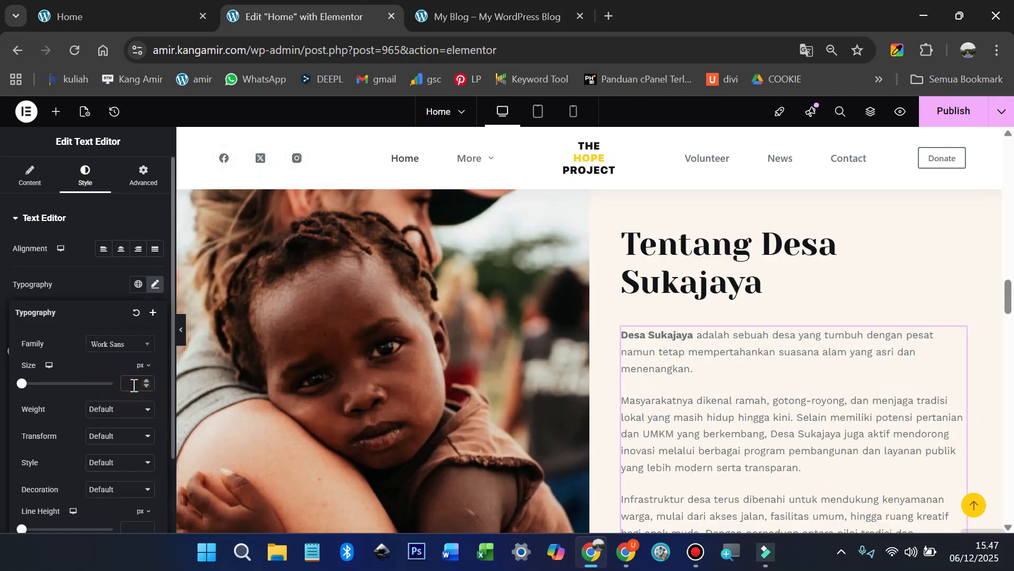
click(133, 385)
text(18)
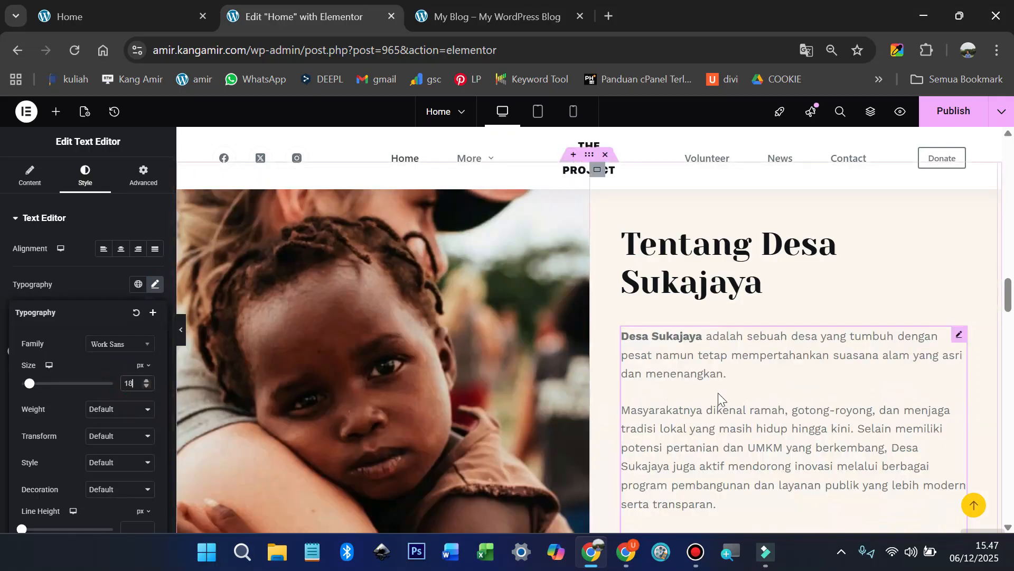
Step: Break the text into new paragraphs at 'Dengan perpaduan' and at 'Selain'
scroll(718, 392, down, 3)
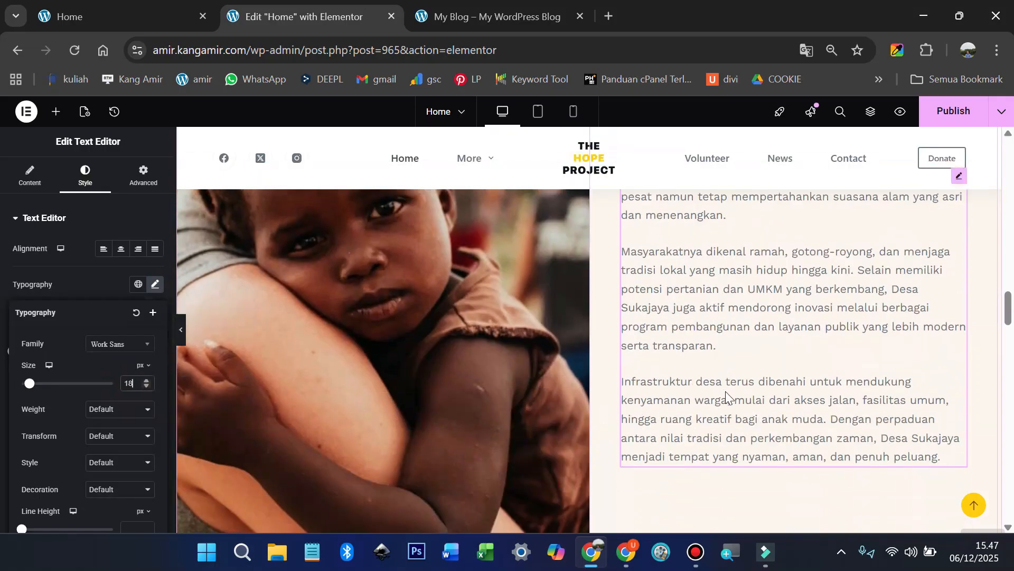
click(830, 420)
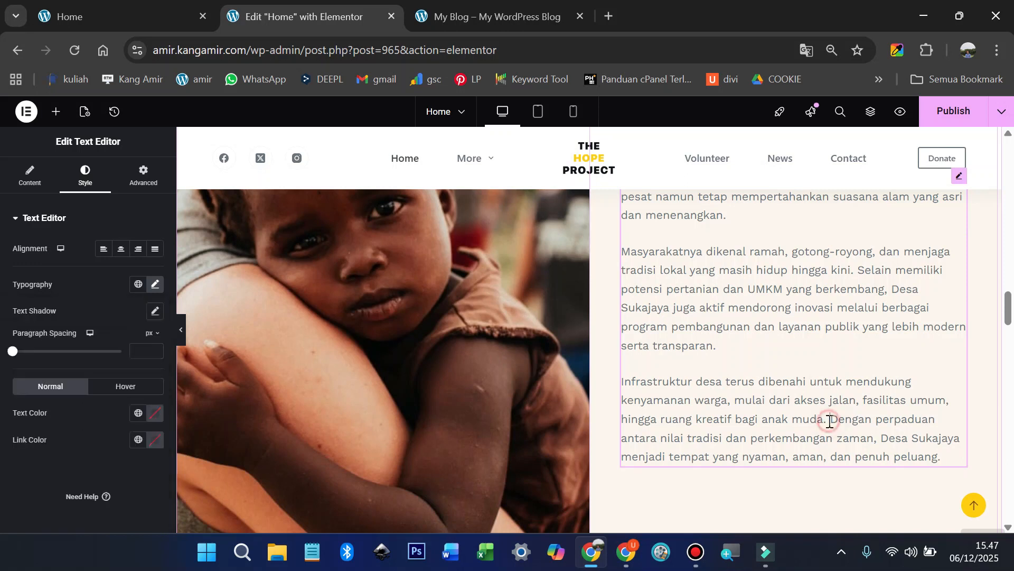
key(Return)
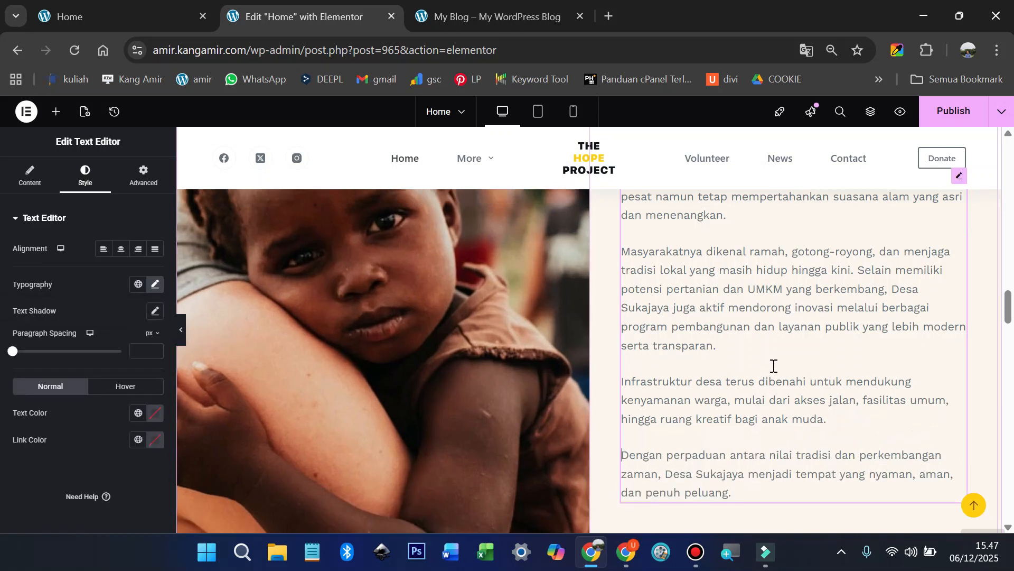
click(859, 272)
text(\)
key(BackSpace)
key(Return)
Step: Review the section text, then select the container behind the about-section photo
scroll(808, 338, up, 3)
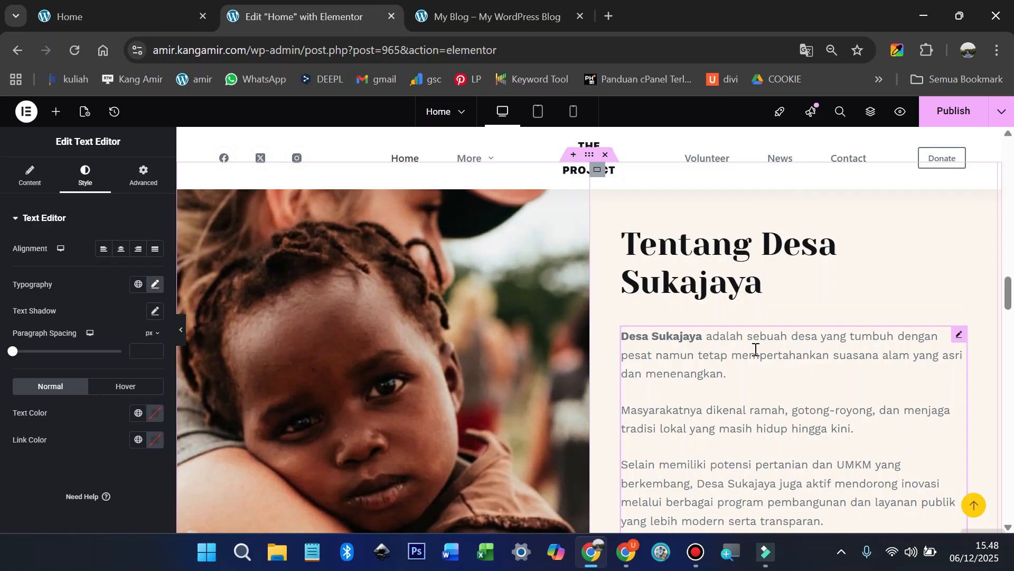
scroll(750, 358, down, 2)
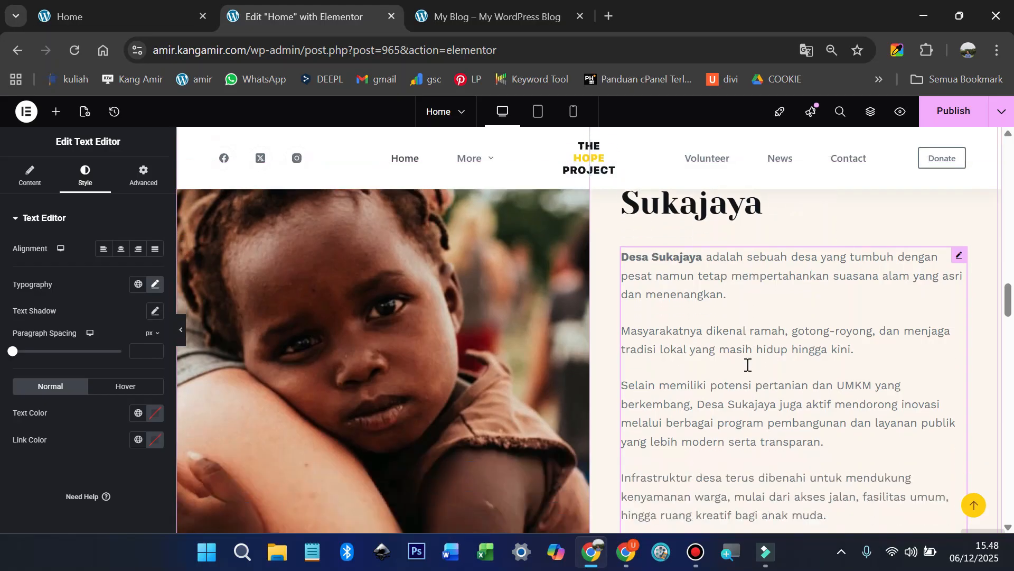
scroll(747, 365, down, 8)
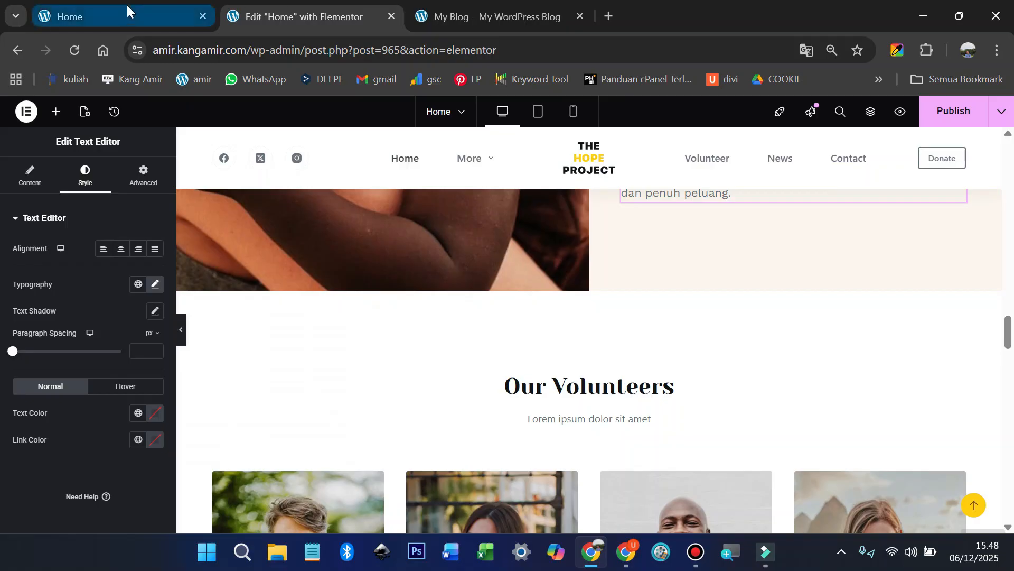
scroll(321, 274, up, 7)
scroll(320, 274, up, 3)
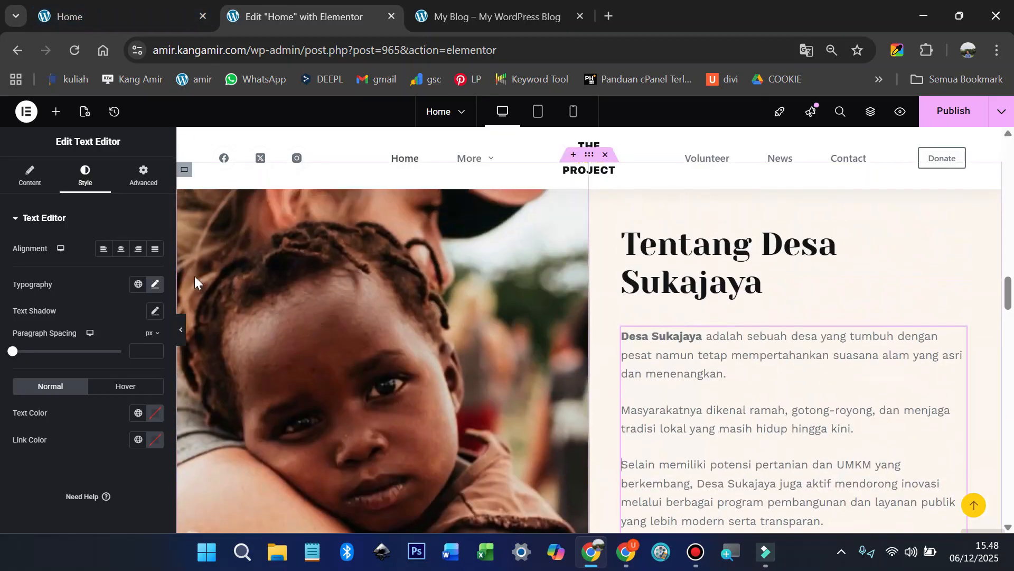
click(186, 252)
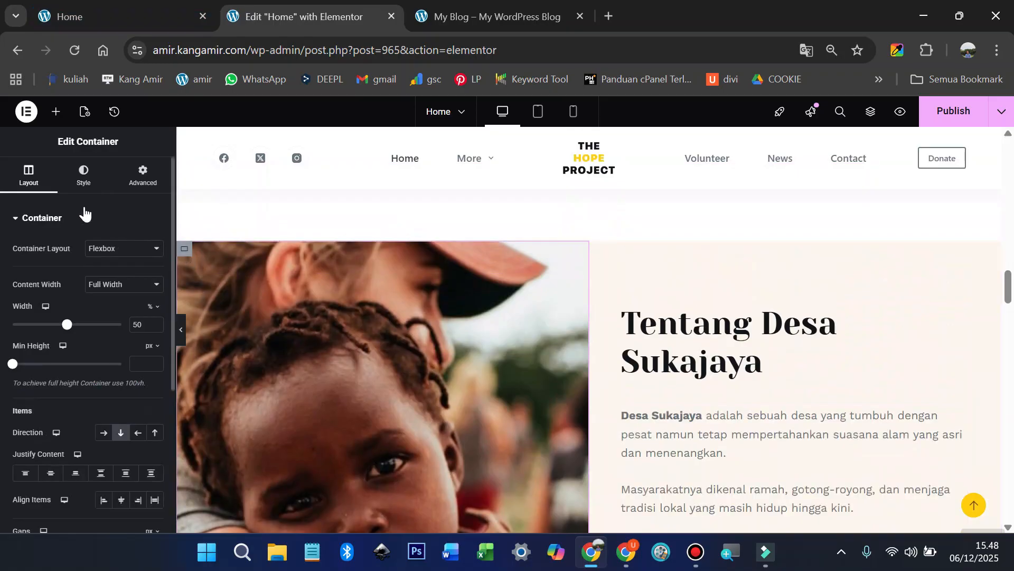
Step: Upload sawah-gunung-rumah.jpg from the 13 web desa folder as the container's background image
click(83, 175)
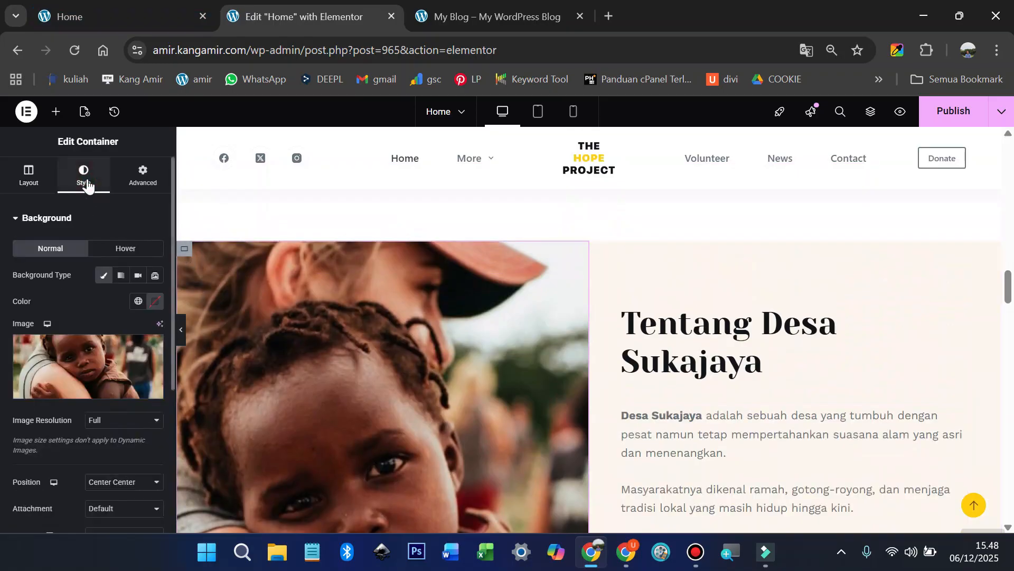
click(74, 389)
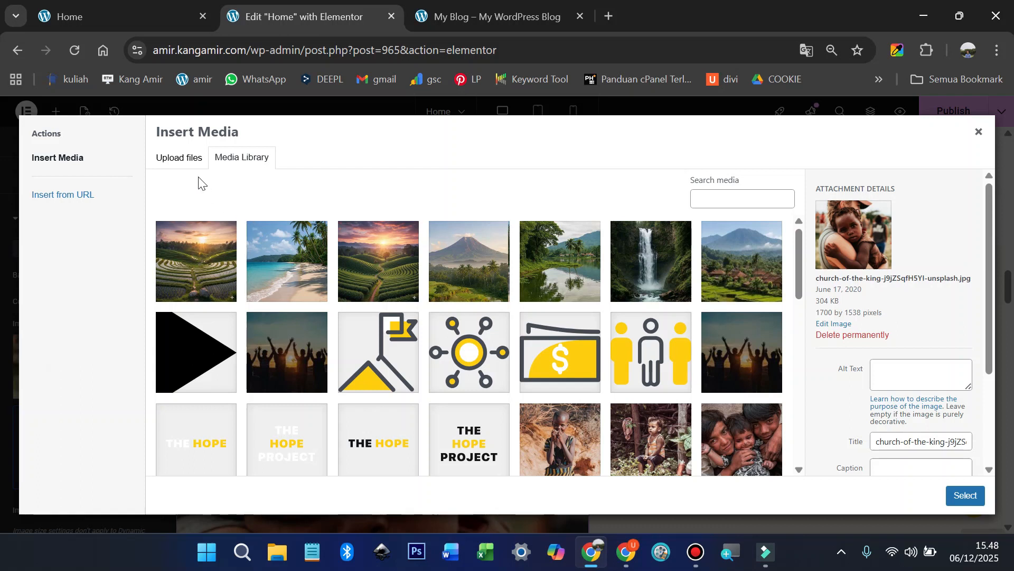
click(188, 170)
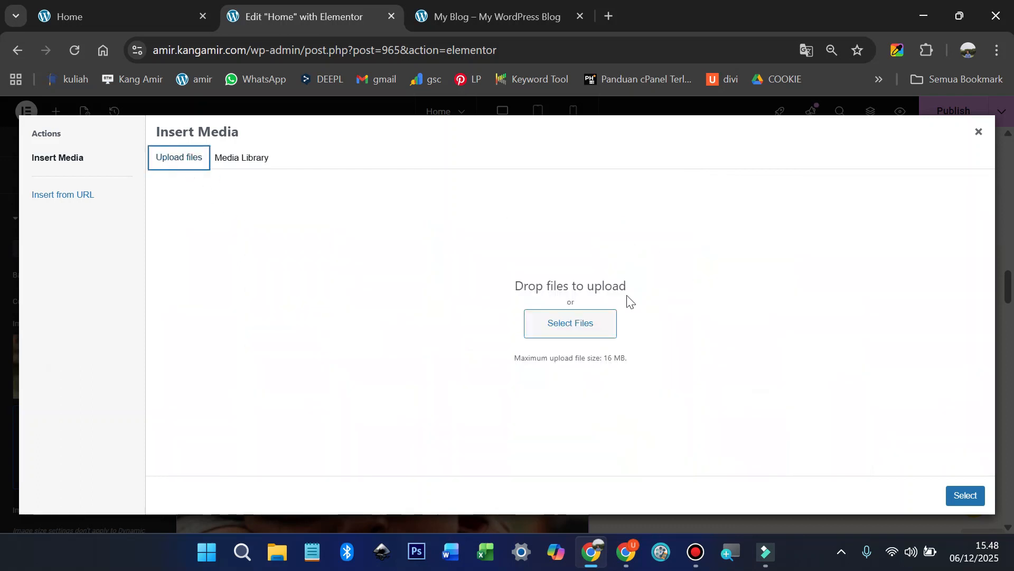
click(571, 330)
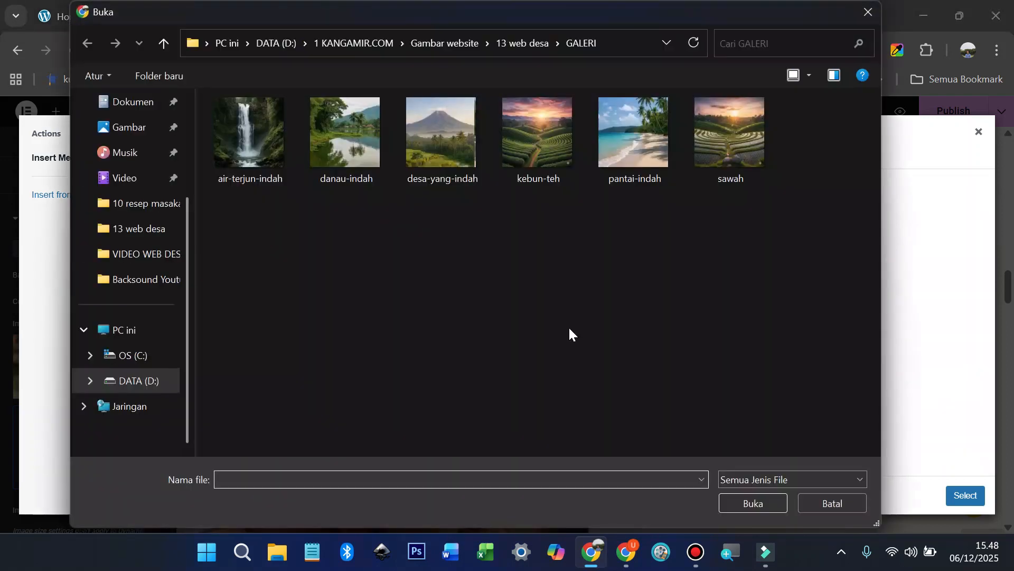
click(530, 44)
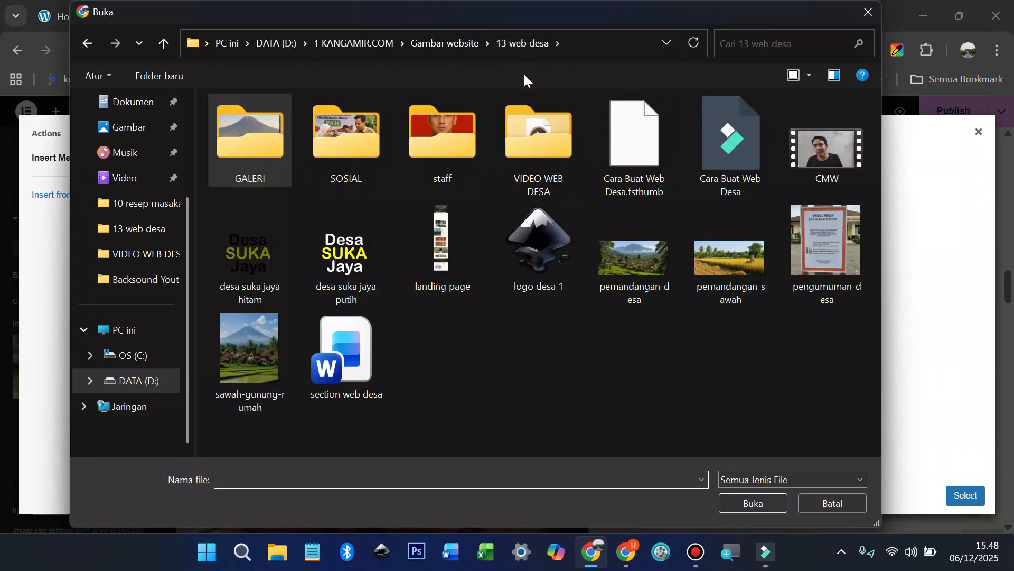
click(259, 357)
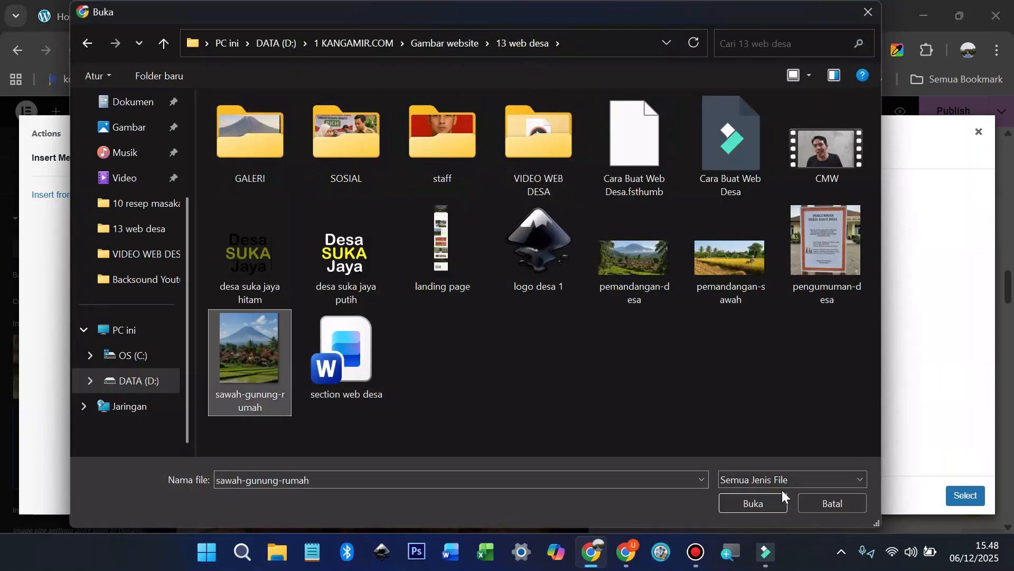
click(736, 504)
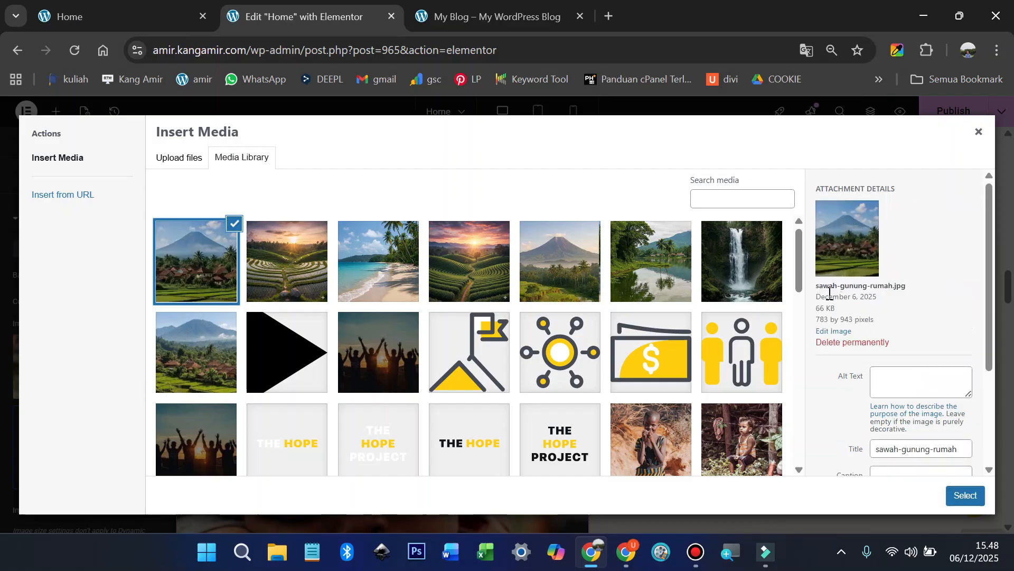
Step: Give the image the alt text 'sawah-gunung-rumah', apply it as background, and publish the page
drag(816, 286, 893, 287)
right_click(893, 287)
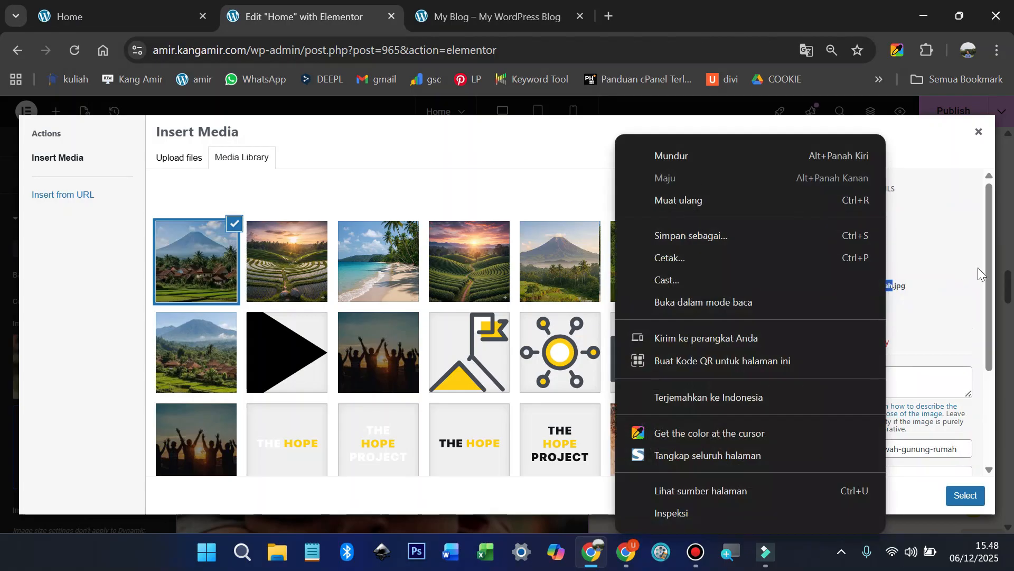
click(978, 274)
click(905, 376)
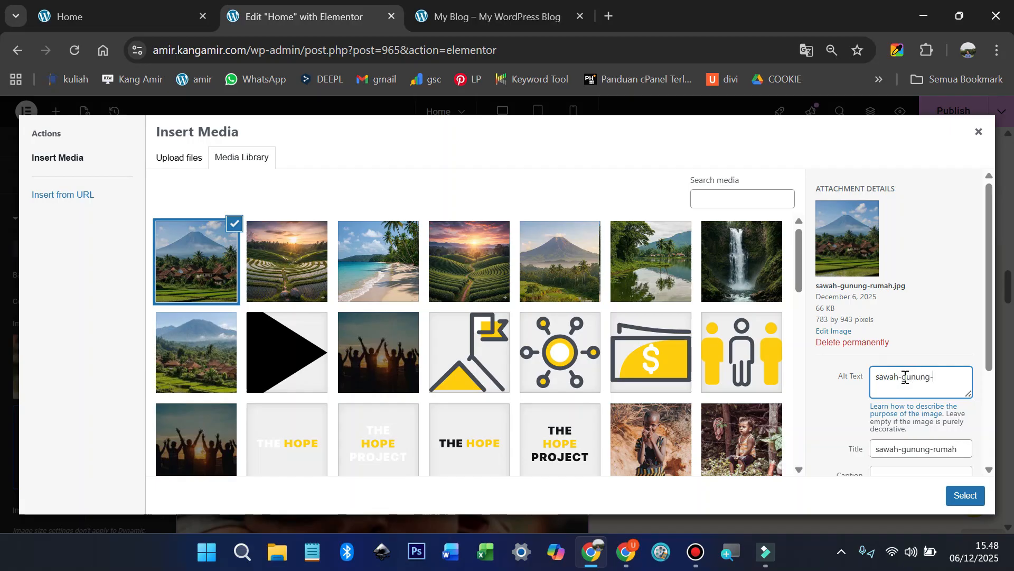
click(966, 495)
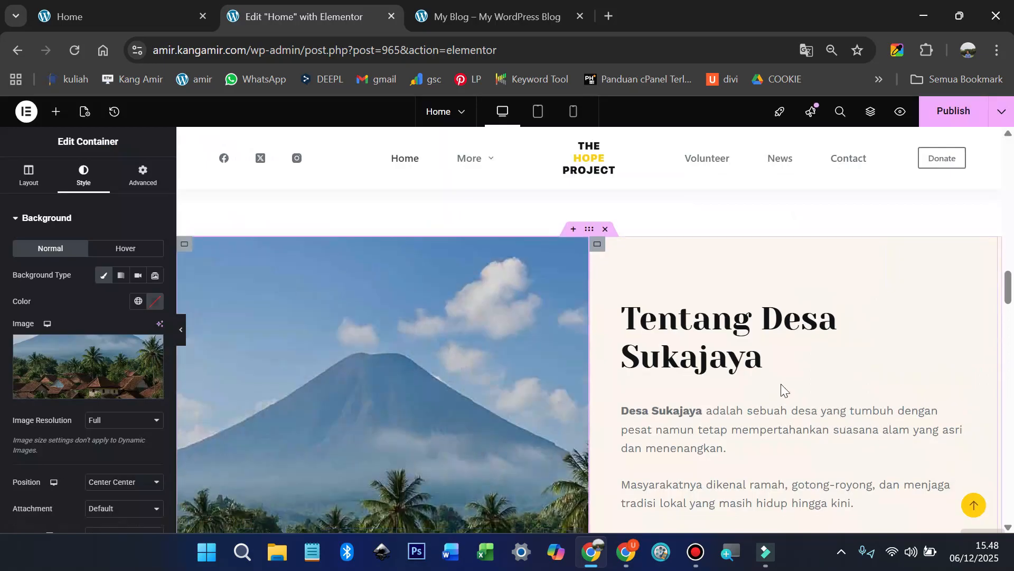
scroll(781, 383, down, 8)
click(957, 115)
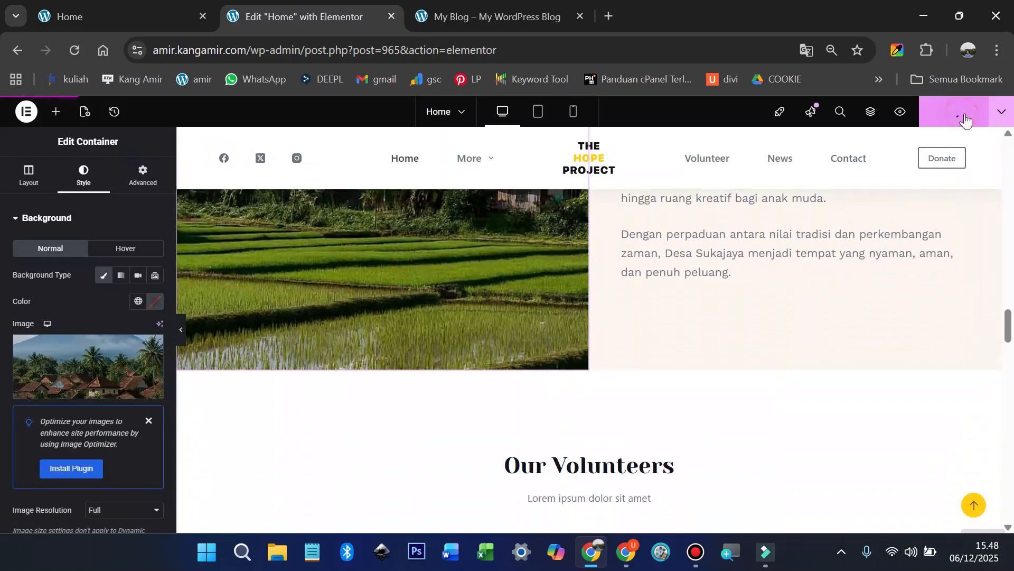
Step: Change the Our Volunteers heading to 'Staff Kependudukan', matching the live site
click(100, 5)
scroll(585, 336, down, 6)
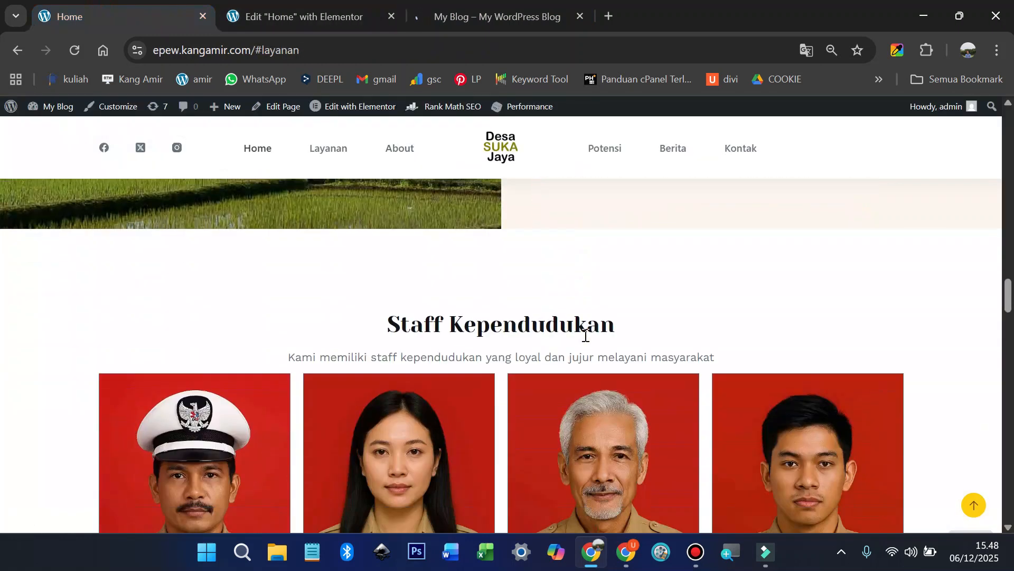
scroll(488, 317, down, 4)
scroll(373, 247, up, 2)
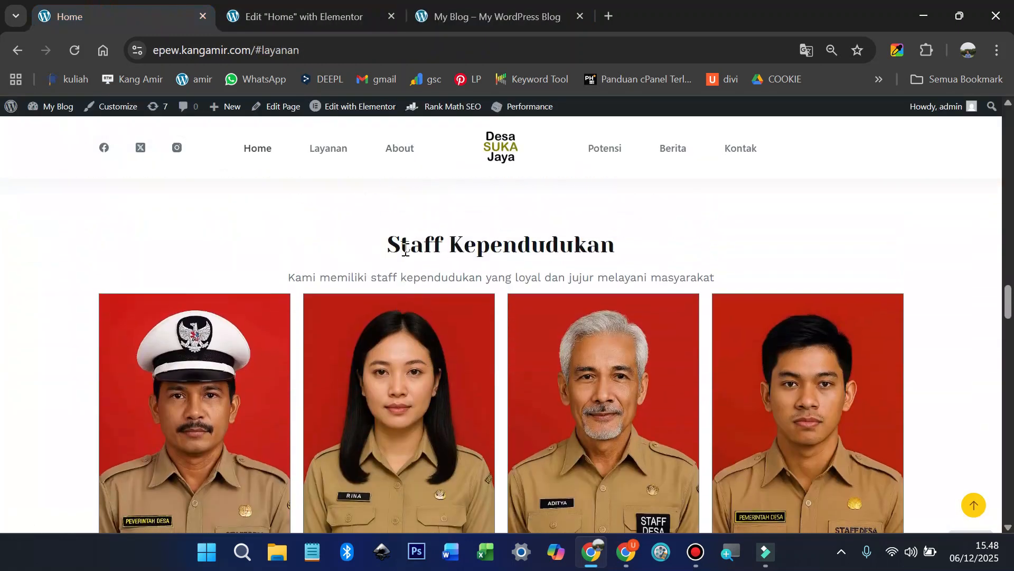
drag(370, 248, 583, 252)
right_click(555, 246)
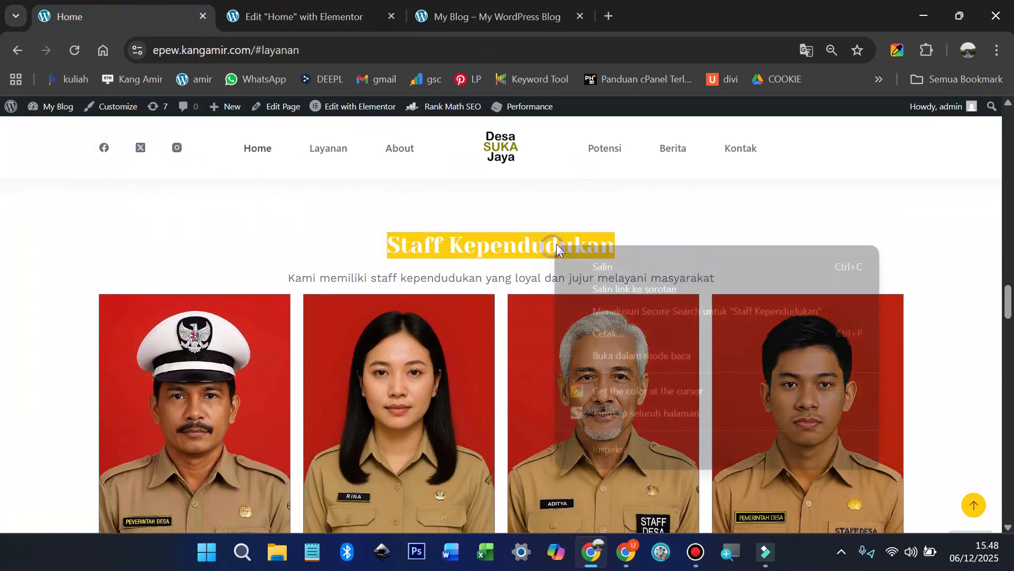
click(593, 266)
click(292, 10)
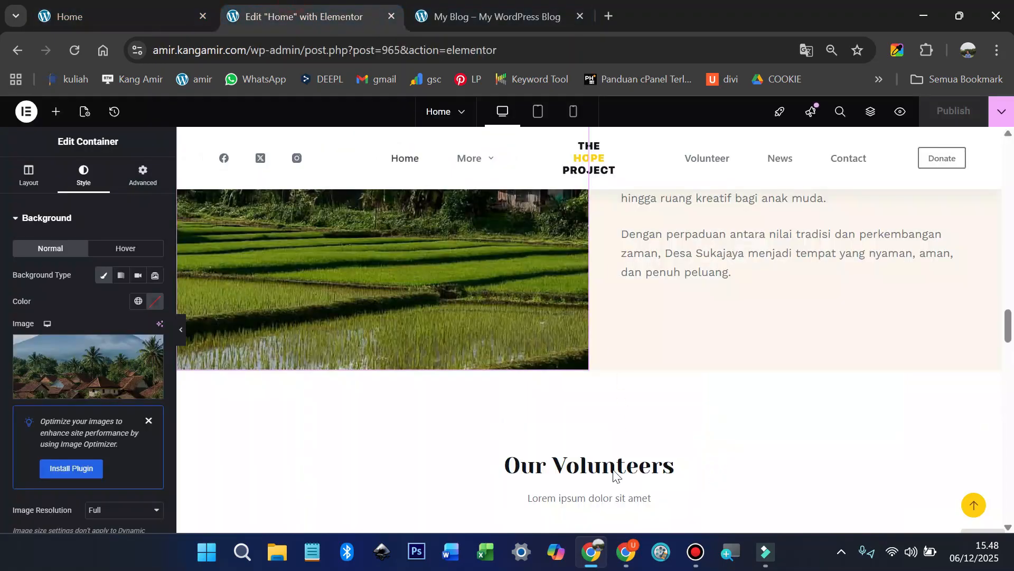
click(653, 470)
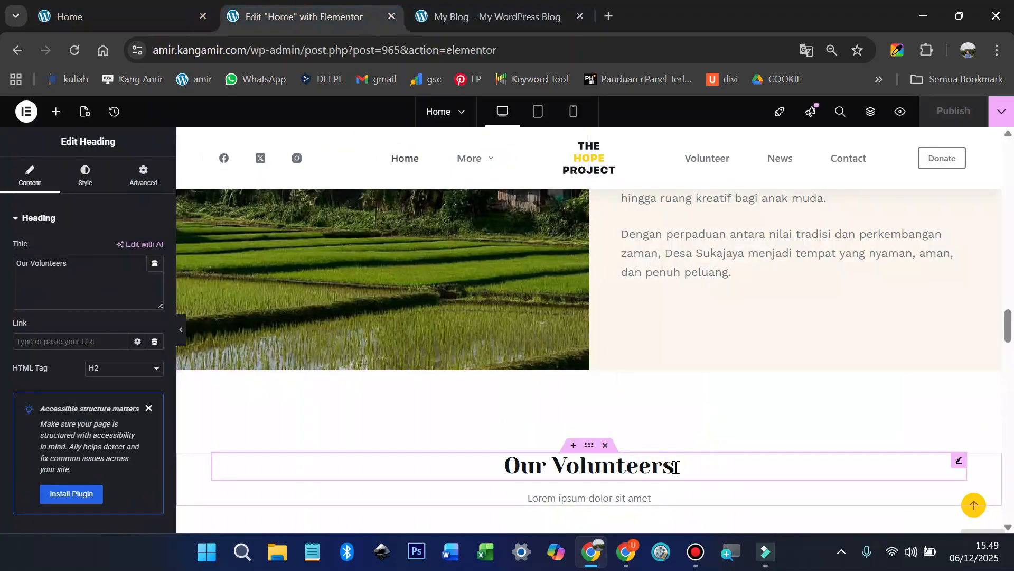
click(106, 263)
key(ctrl+a)
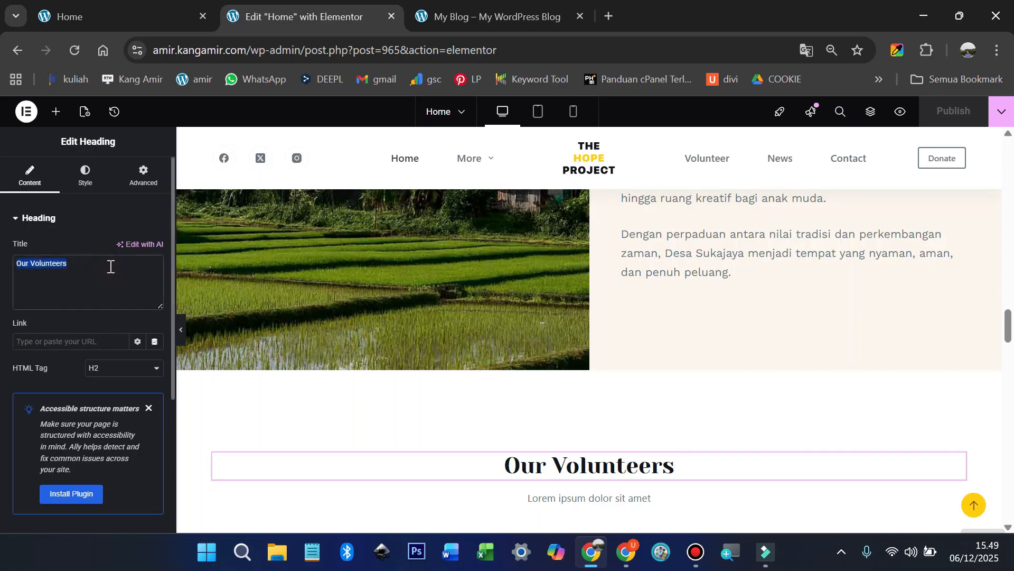
text(Staff Kependudukan)
Step: Replace the Lorem subtitle with 'Kami memiliki staff kependudukan yang loyal dan jujur melayani masyarakat'
click(153, 15)
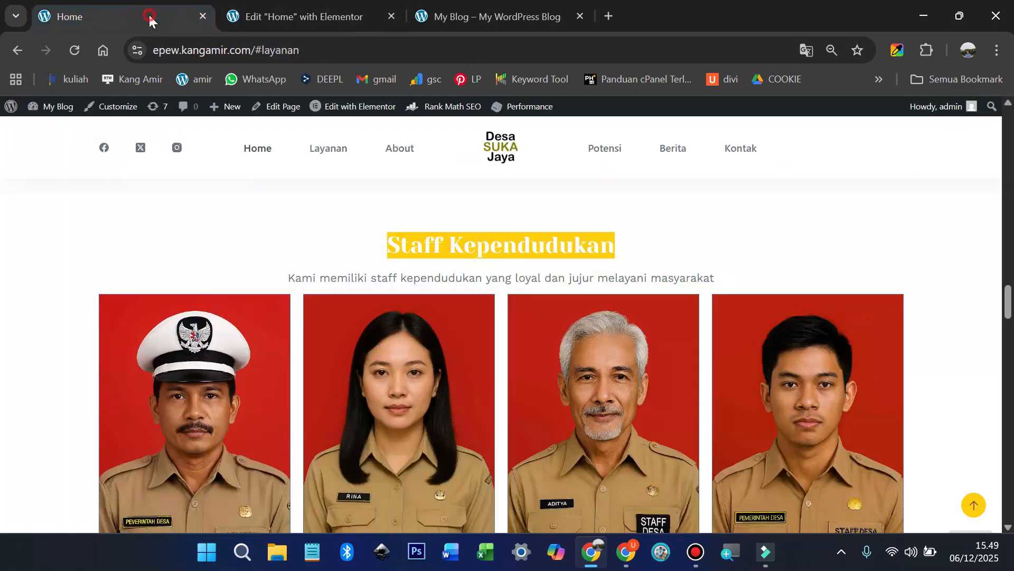
click(279, 270)
drag(326, 270, 724, 272)
right_click(700, 272)
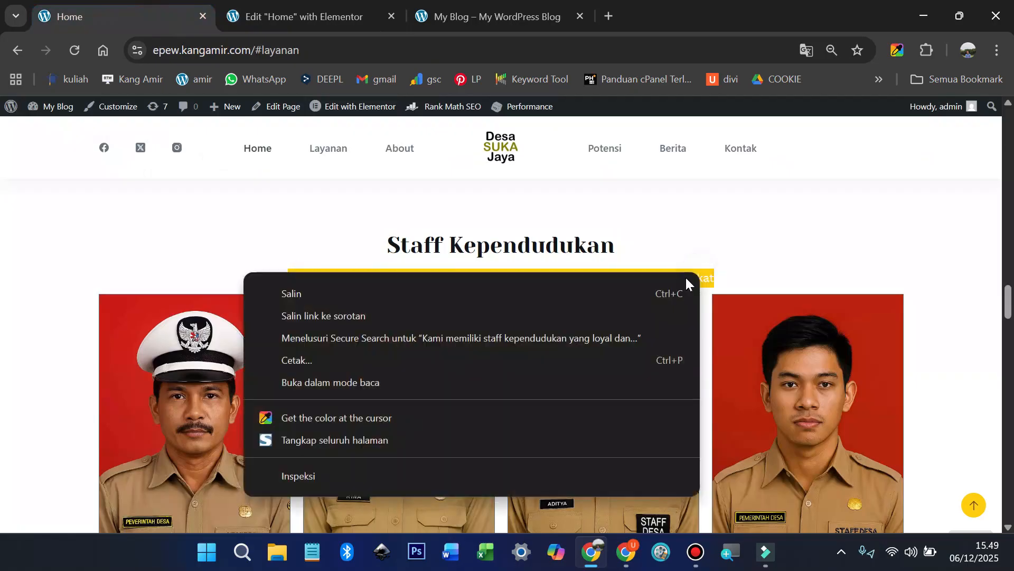
click(579, 287)
click(267, 18)
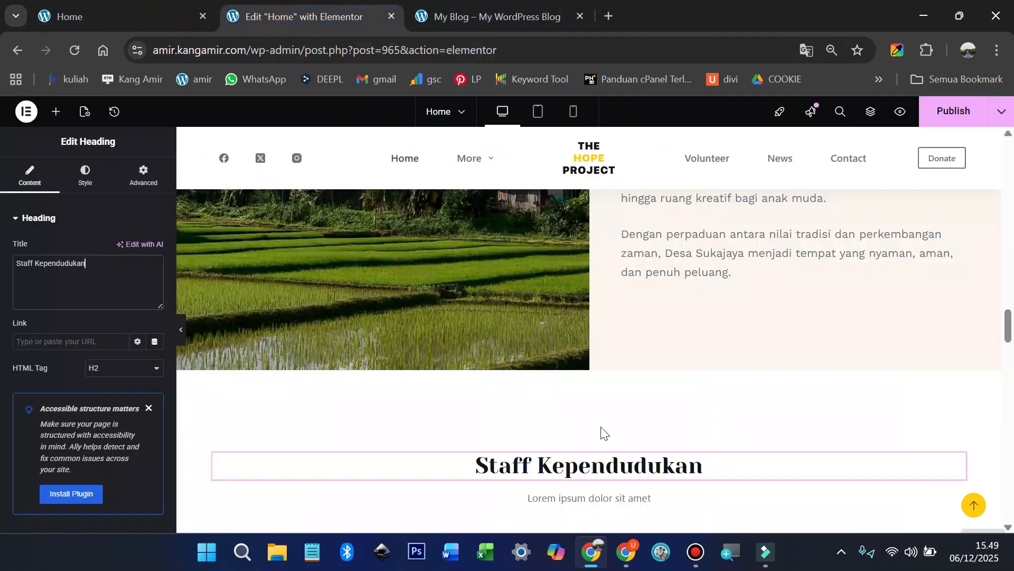
click(593, 499)
key(ctrl+a)
key(ctrl+v)
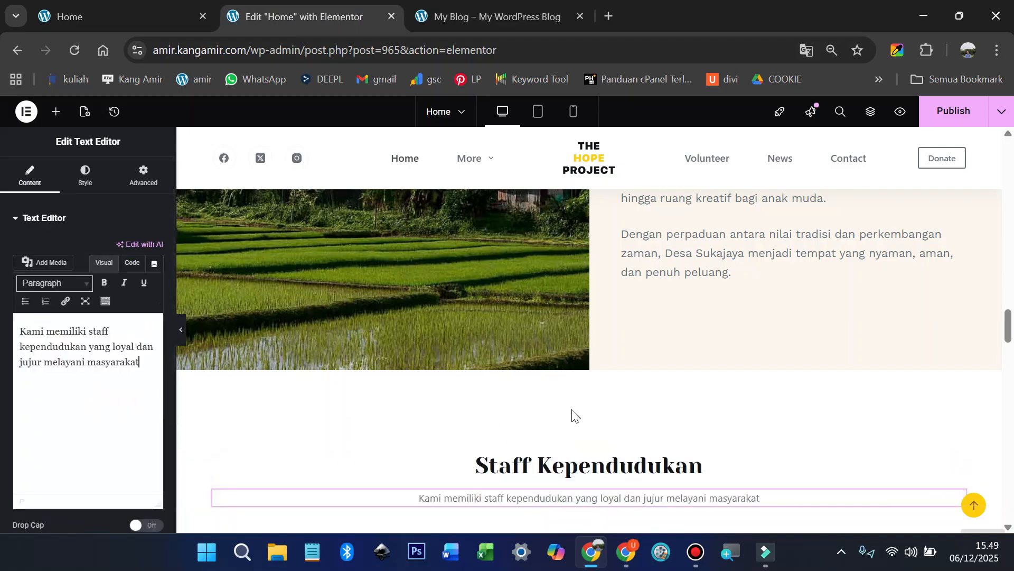
Step: Delete the old volunteer photo cards container
scroll(574, 415, down, 2)
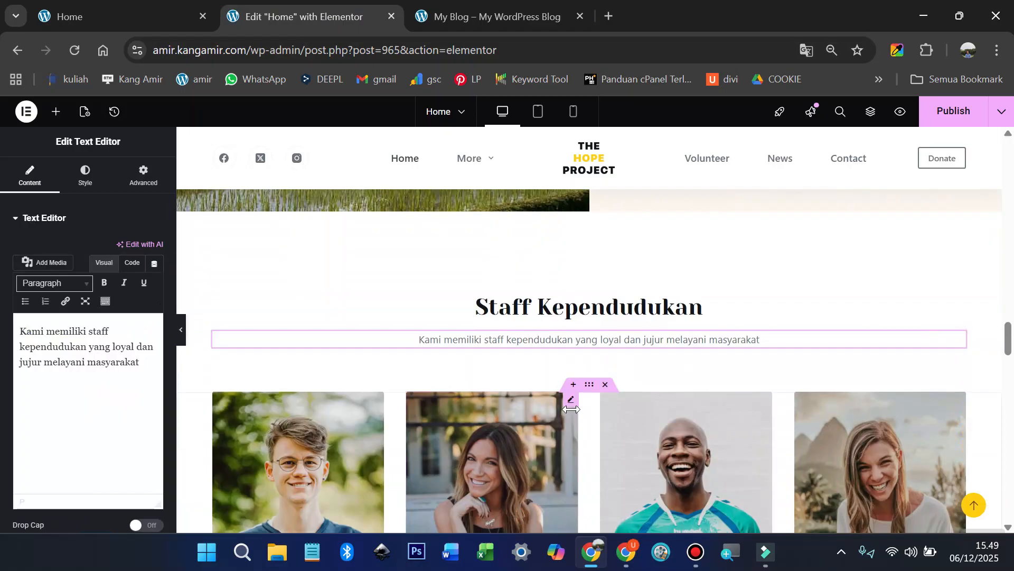
scroll(594, 403, down, 3)
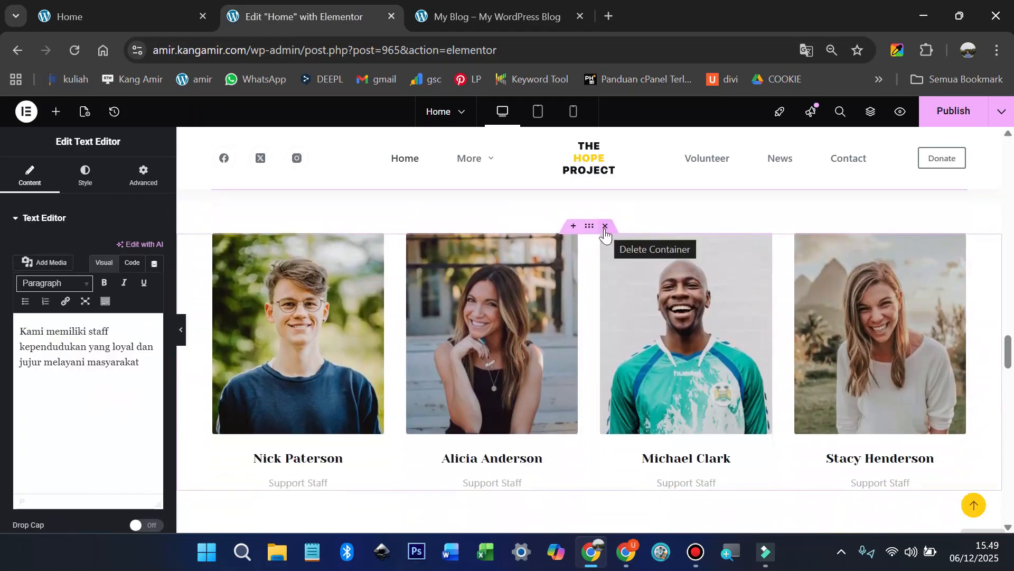
click(606, 227)
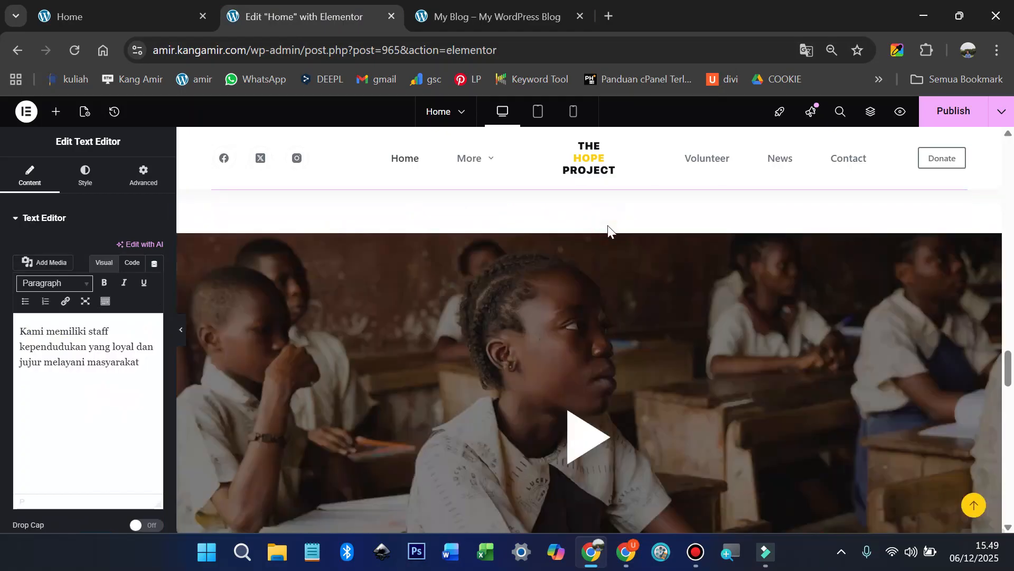
Step: Add a container with a nested inner container under the subtitle, with Row direction
scroll(593, 270, up, 3)
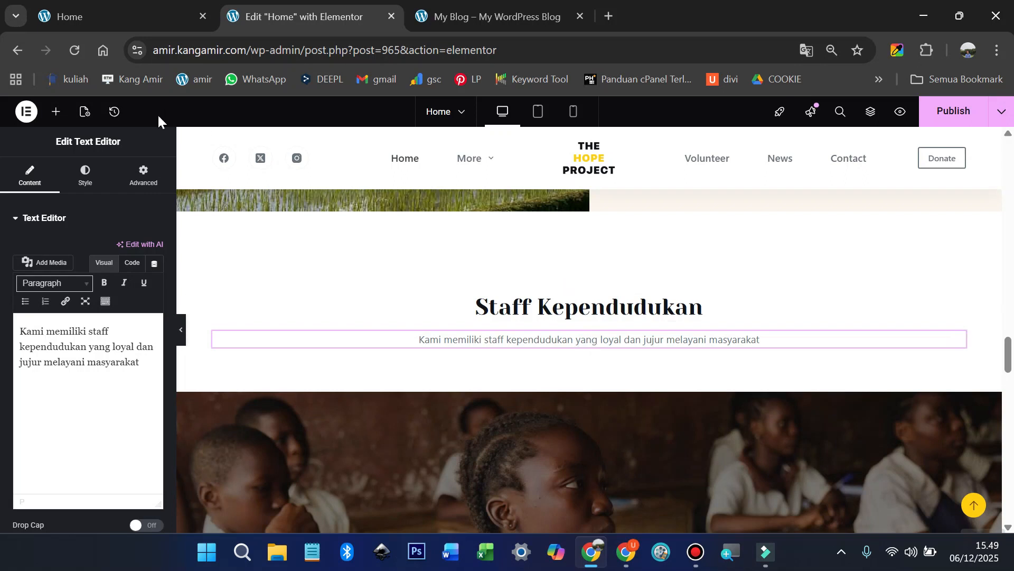
click(56, 112)
drag(47, 275, 577, 348)
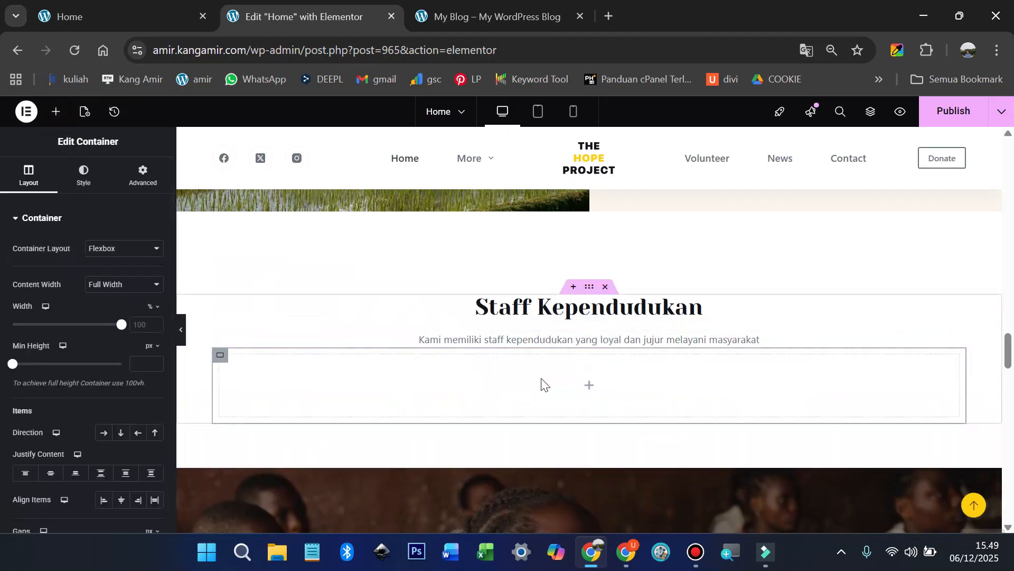
click(55, 110)
drag(68, 275, 366, 371)
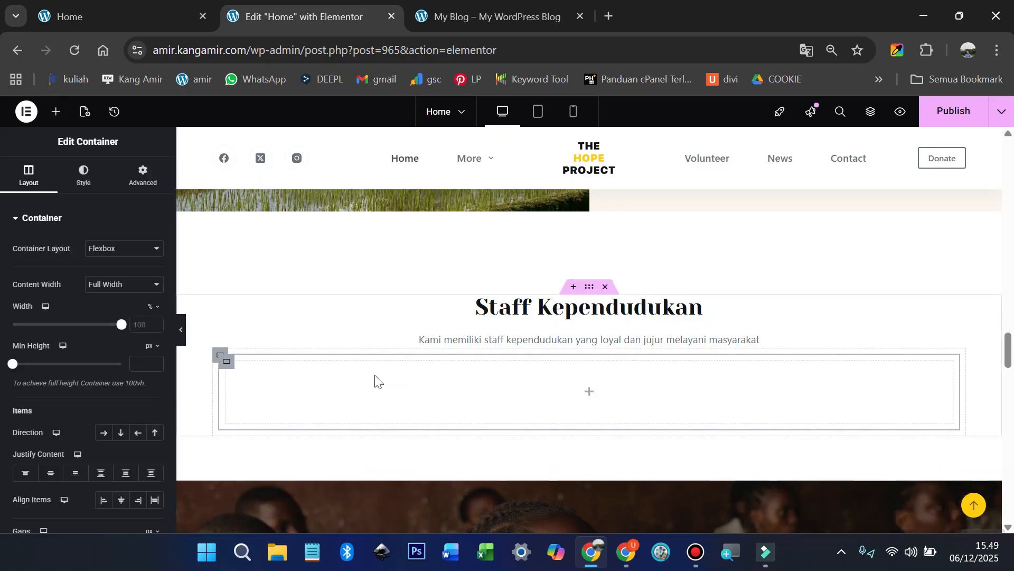
click(219, 355)
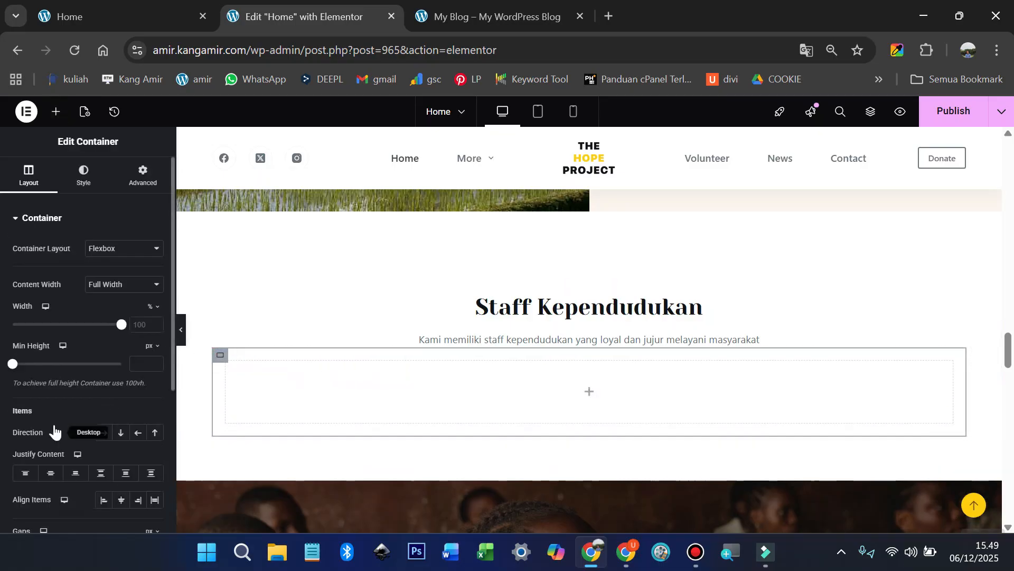
click(102, 432)
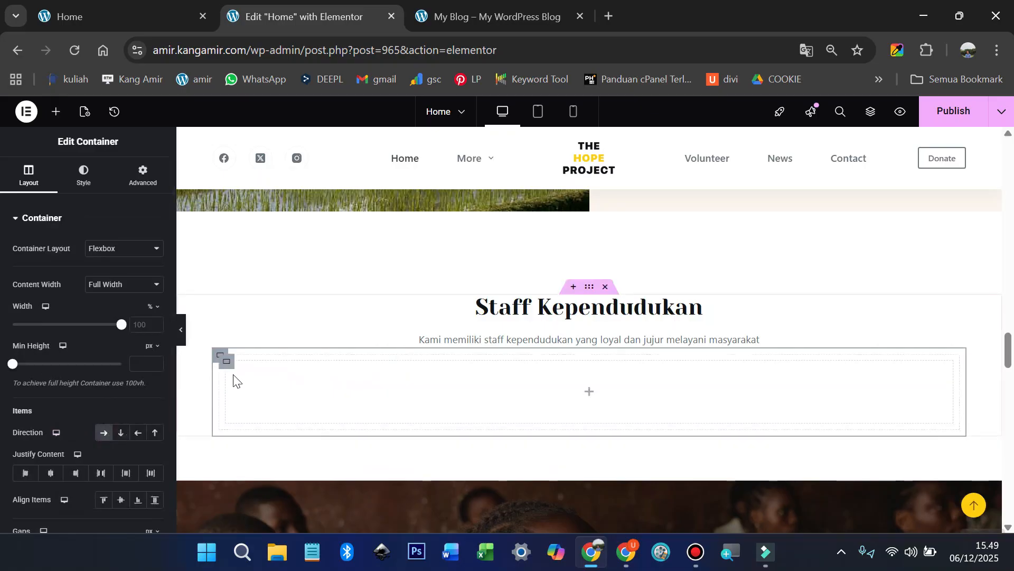
Step: Duplicate the inner container three times to make four card boxes
click(228, 362)
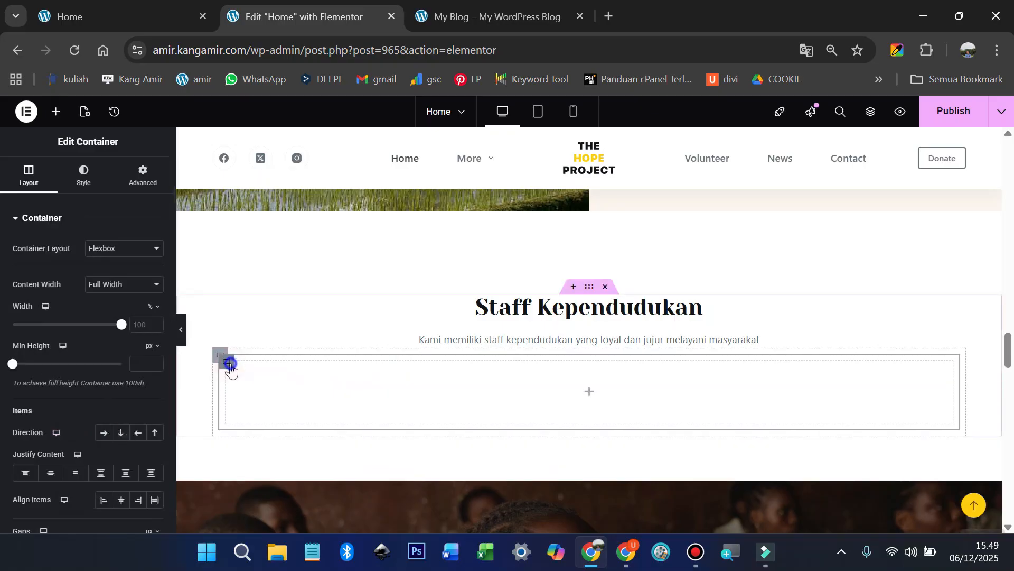
right_click(231, 370)
click(269, 227)
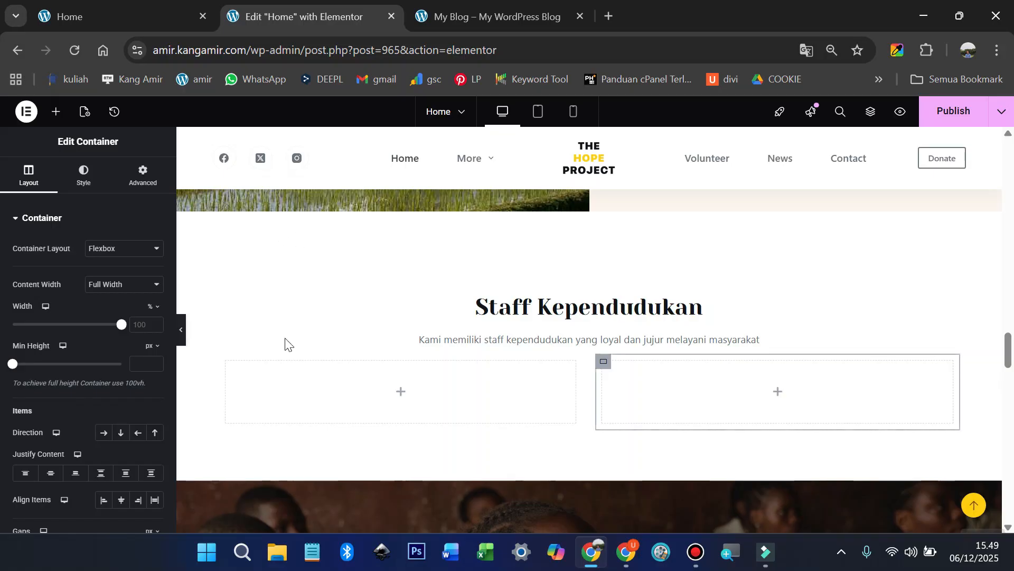
right_click(227, 362)
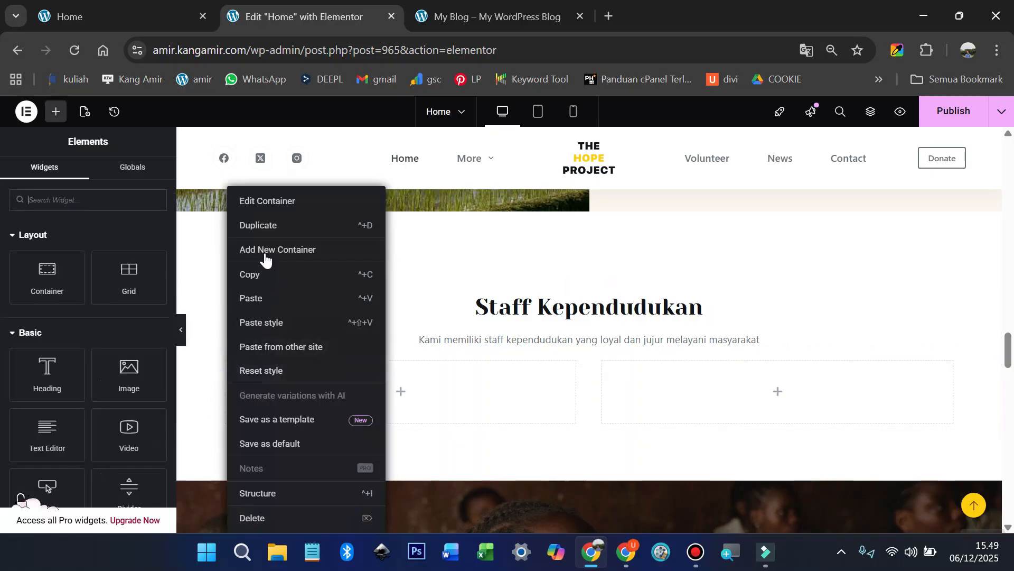
click(265, 228)
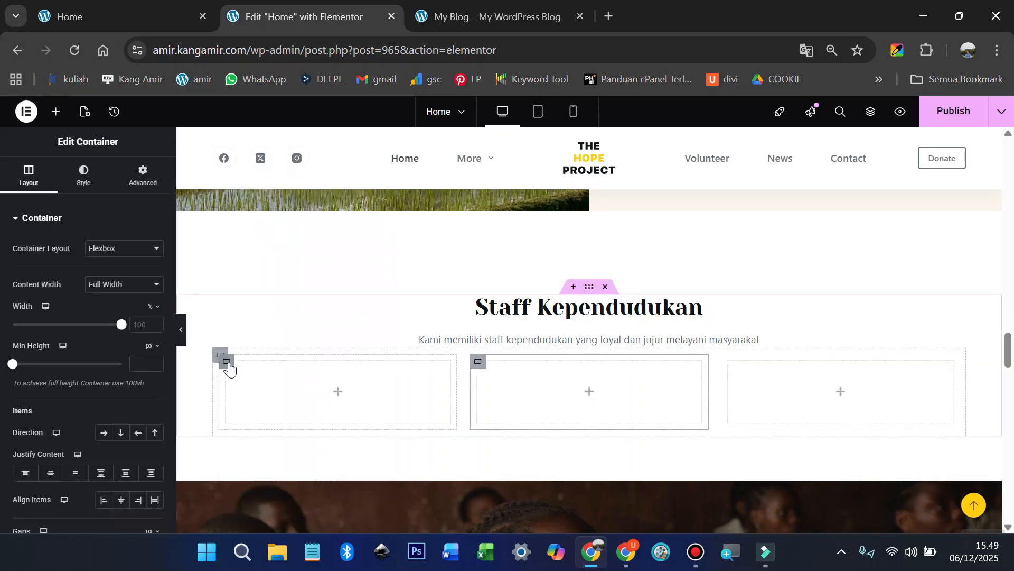
right_click(228, 364)
click(265, 227)
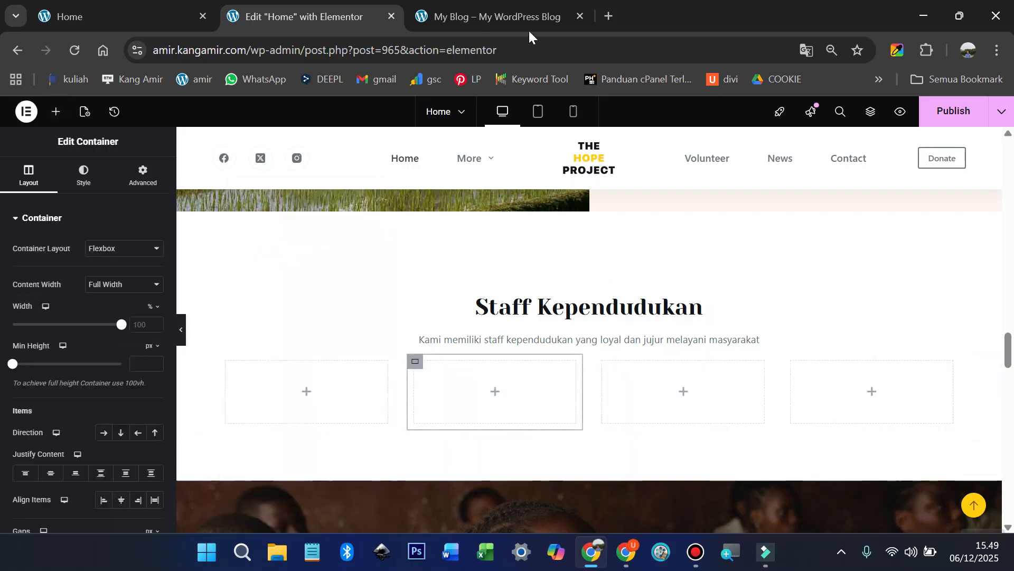
Step: Check the live staff section for reference and drop an Image widget into the first box
click(116, 22)
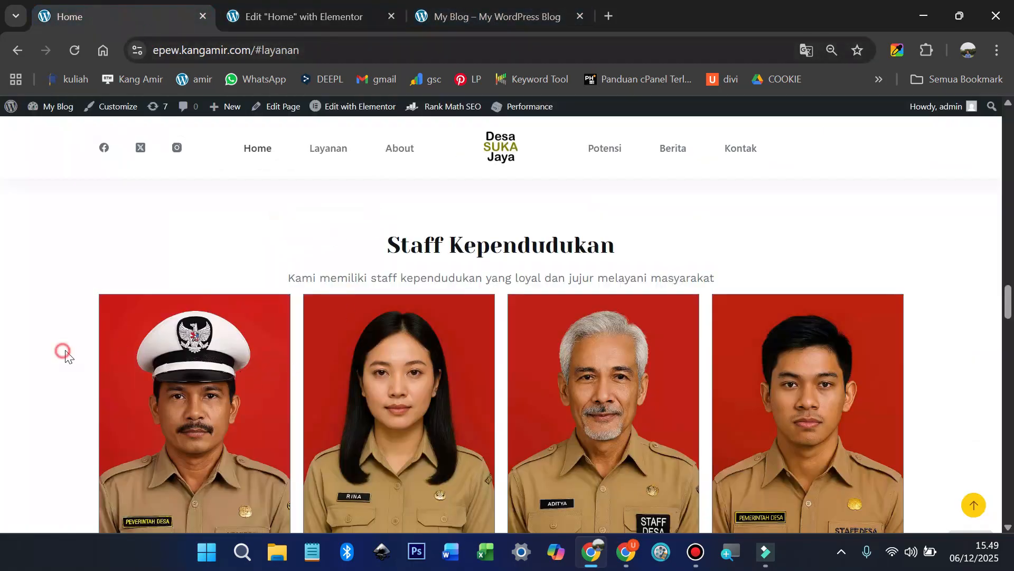
scroll(177, 327, down, 3)
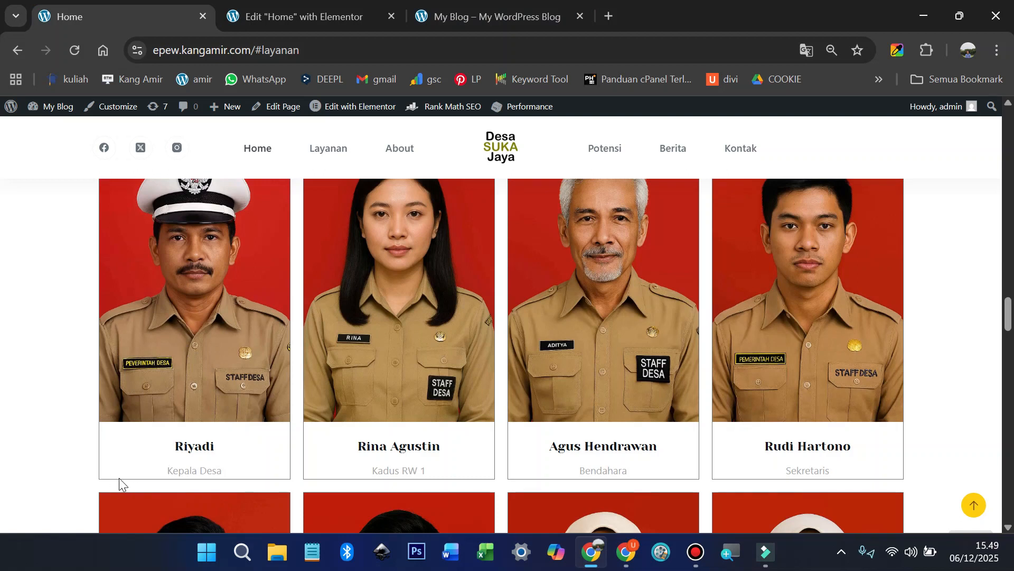
scroll(247, 450, up, 3)
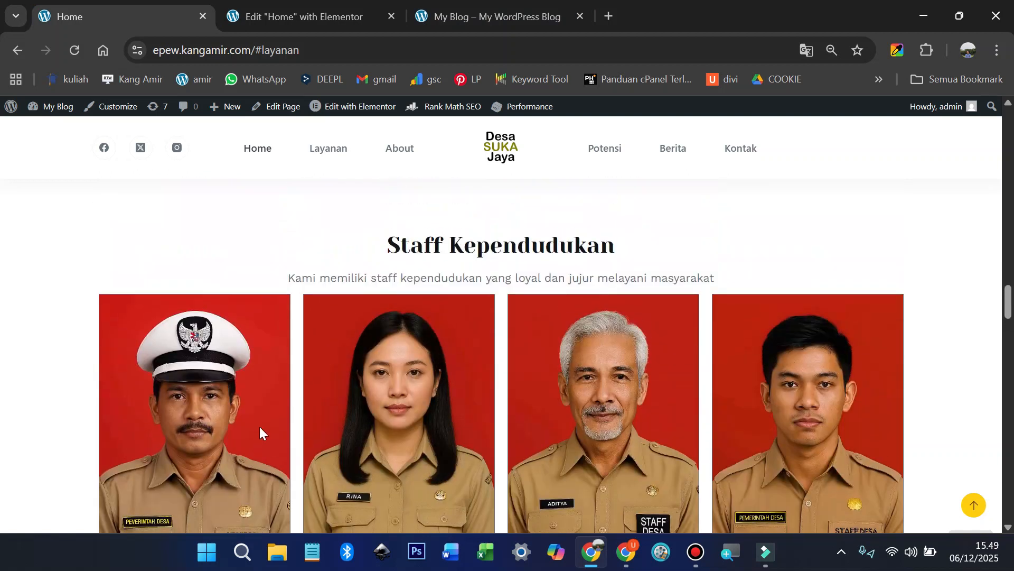
click(337, 19)
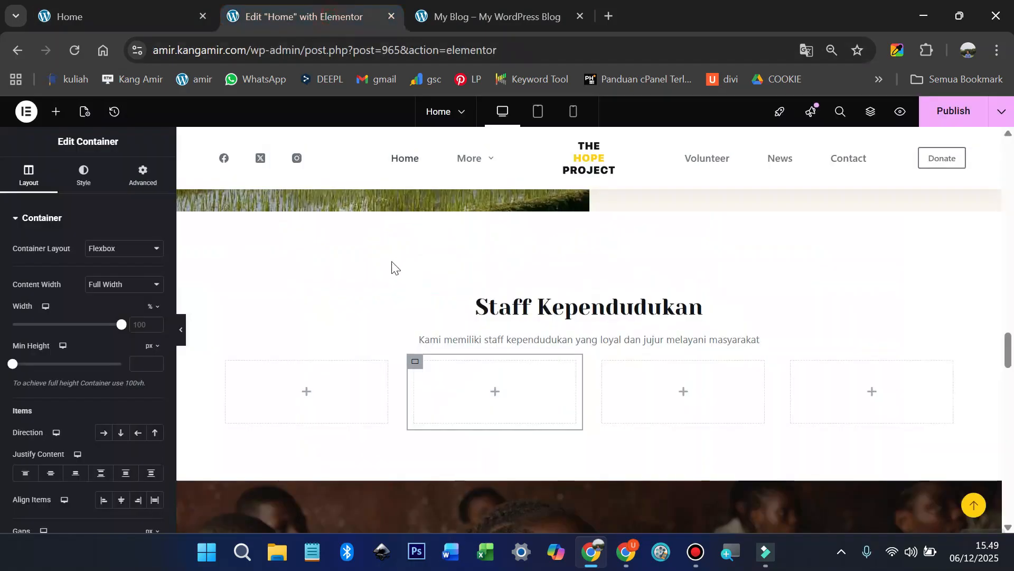
click(56, 112)
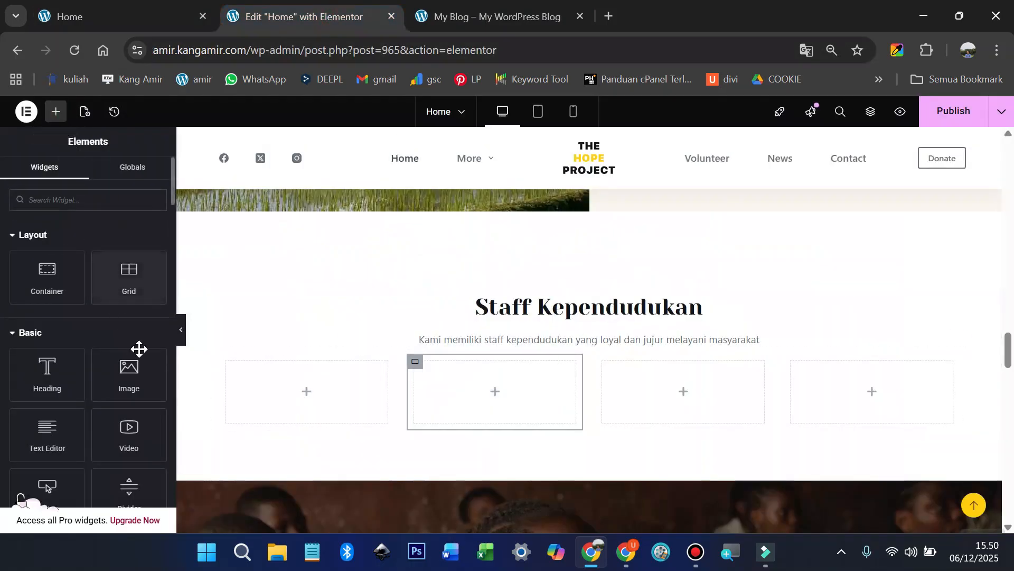
drag(132, 373, 277, 378)
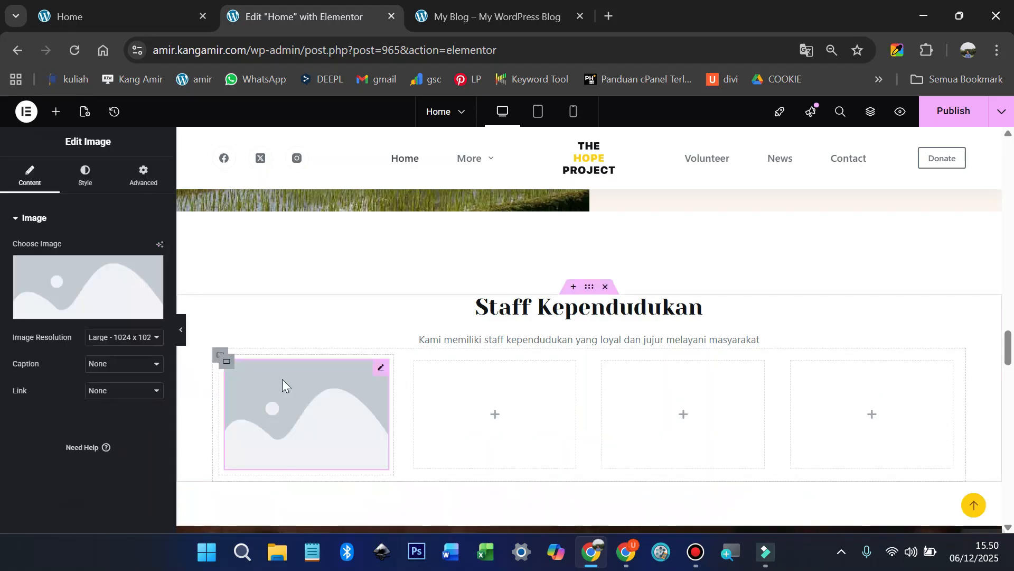
Step: Upload pak-lurah.jpg from the staff photos folder and insert it into the first card's Image widget
click(66, 312)
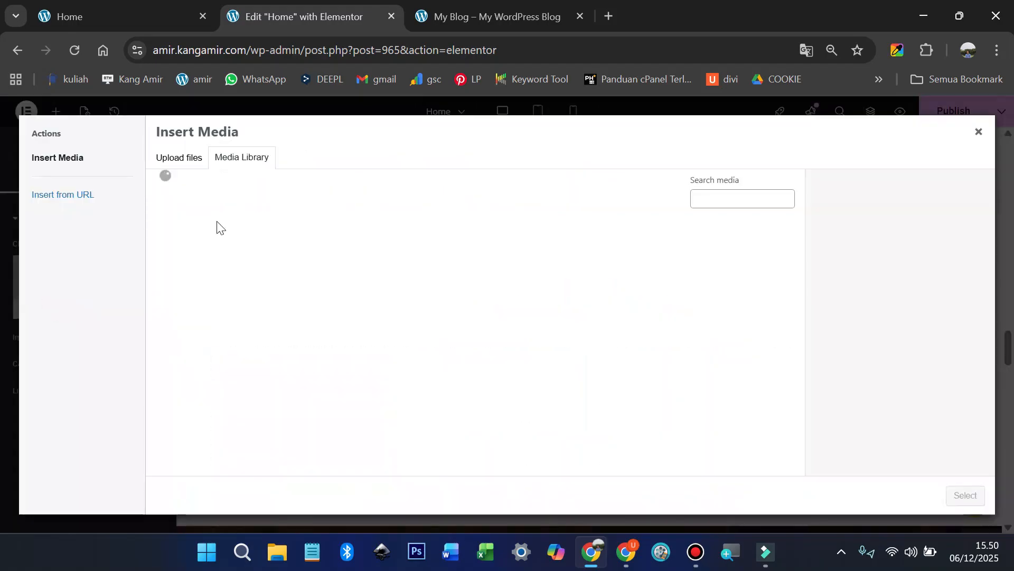
click(179, 157)
click(550, 324)
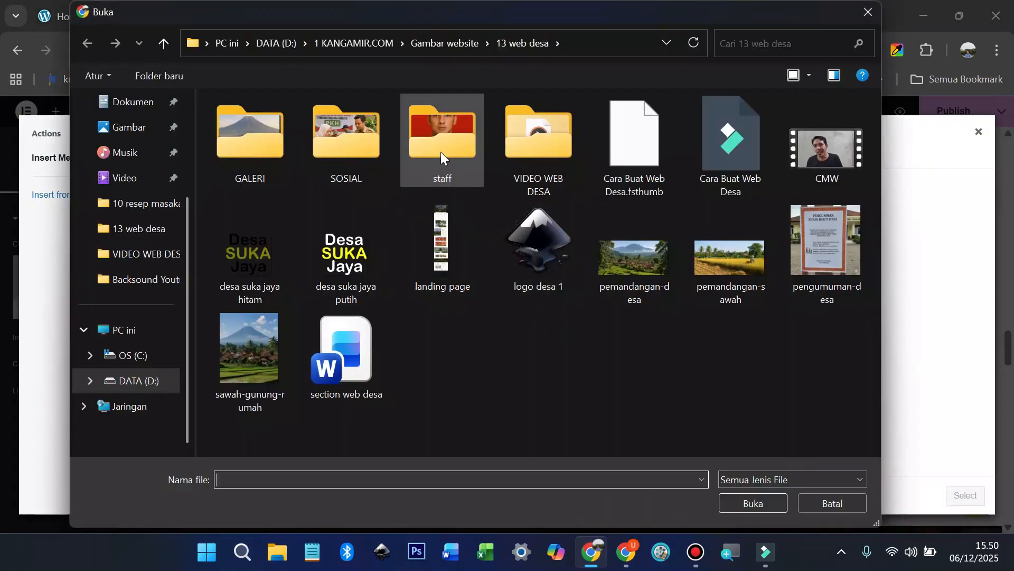
double_click(440, 151)
double_click(532, 135)
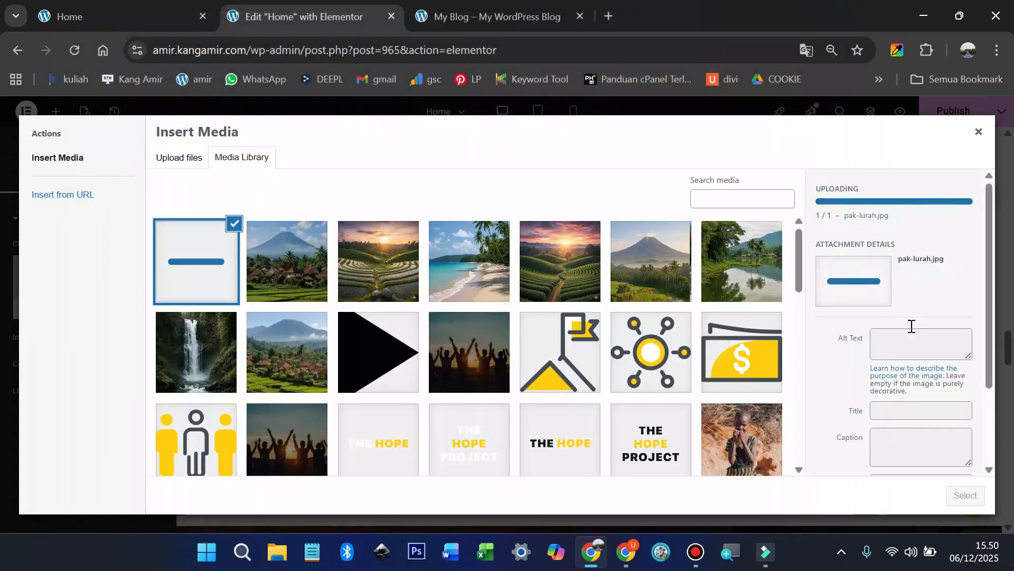
click(907, 312)
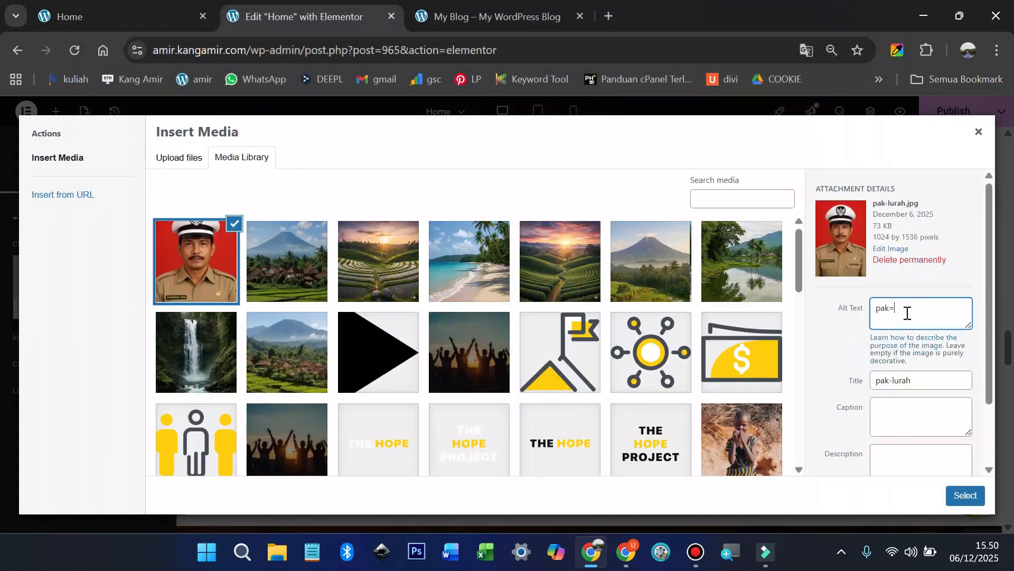
click(972, 502)
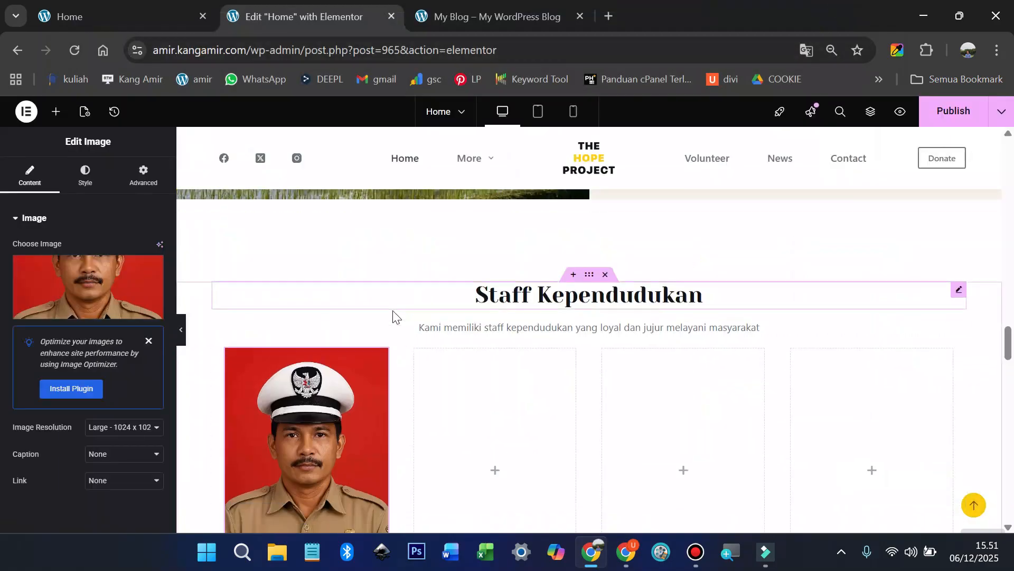
scroll(393, 316, down, 3)
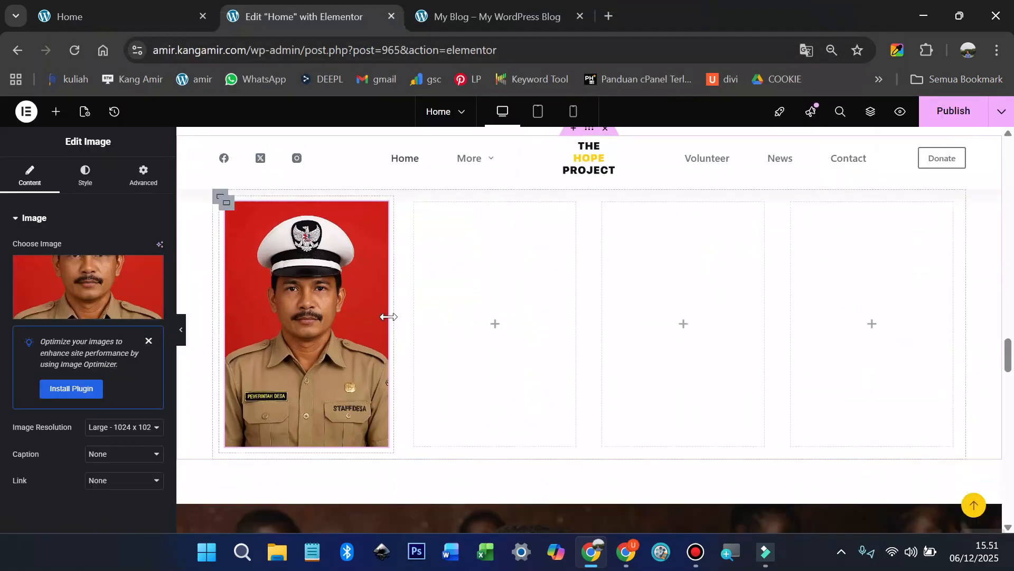
click(97, 7)
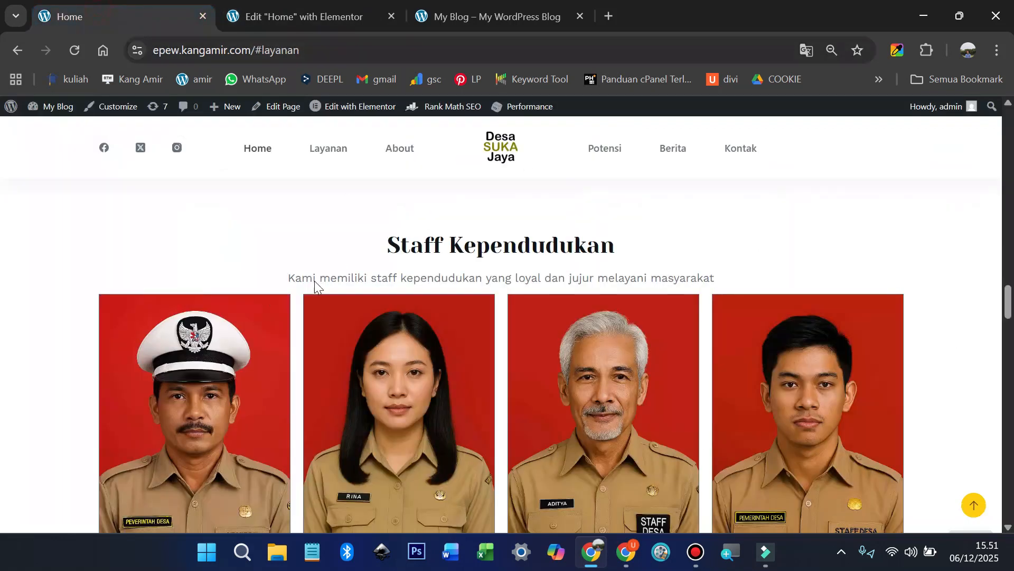
Step: Copy the staff member's name from the live page and place a Heading widget below the photo
scroll(227, 405, down, 3)
double_click(201, 443)
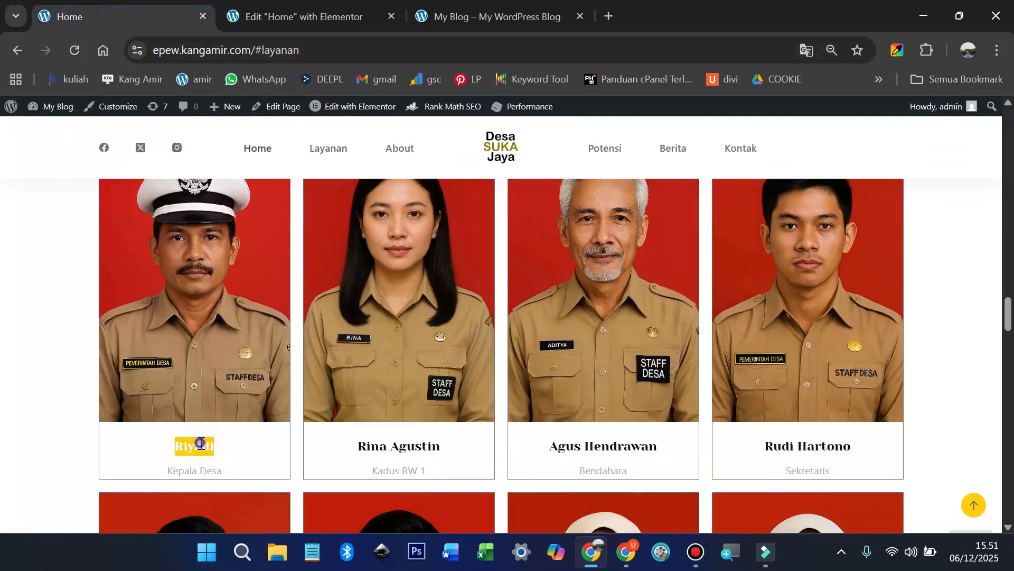
right_click(197, 445)
click(248, 236)
click(304, 21)
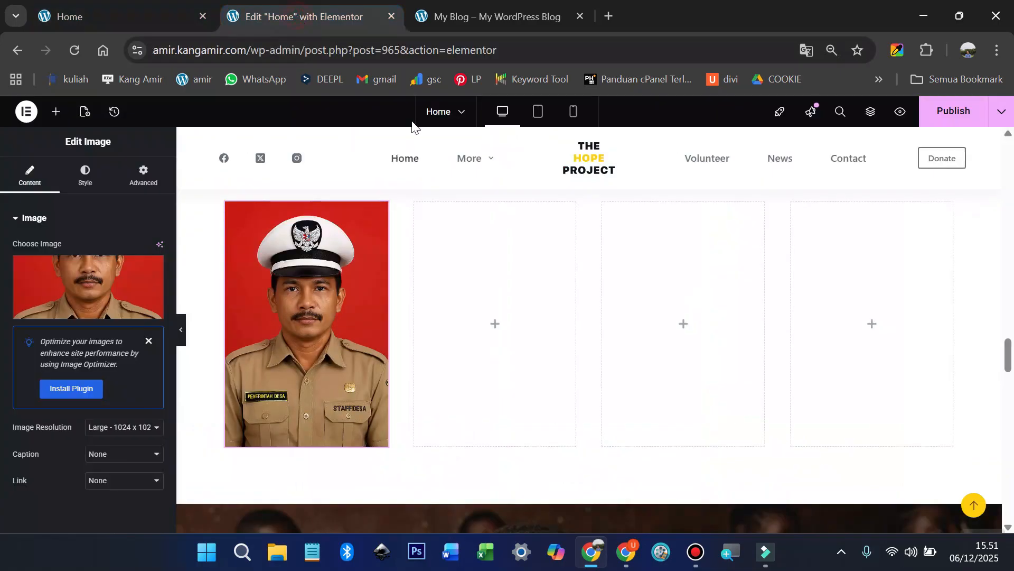
click(56, 112)
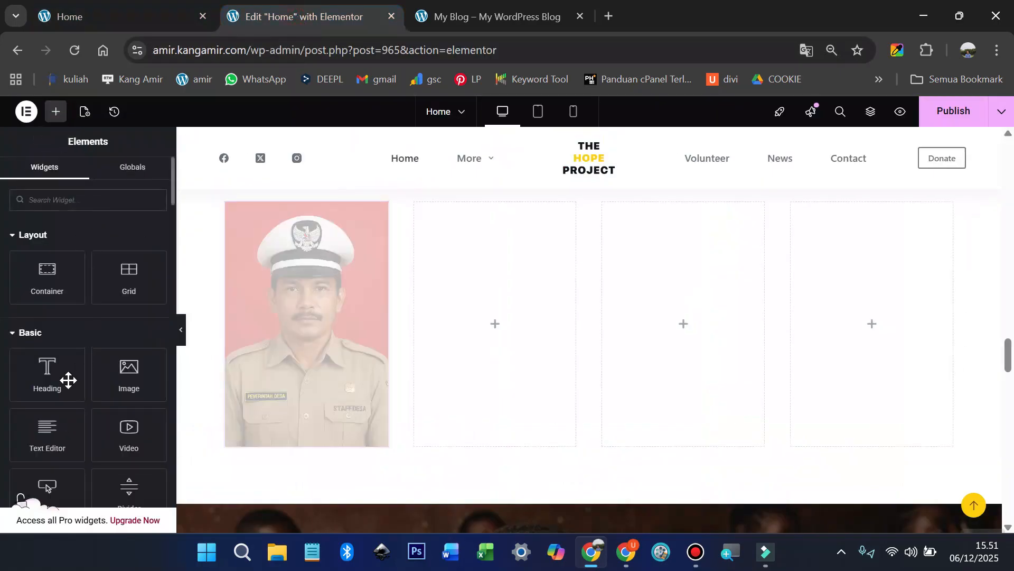
scroll(259, 362, down, 1)
drag(49, 373, 326, 373)
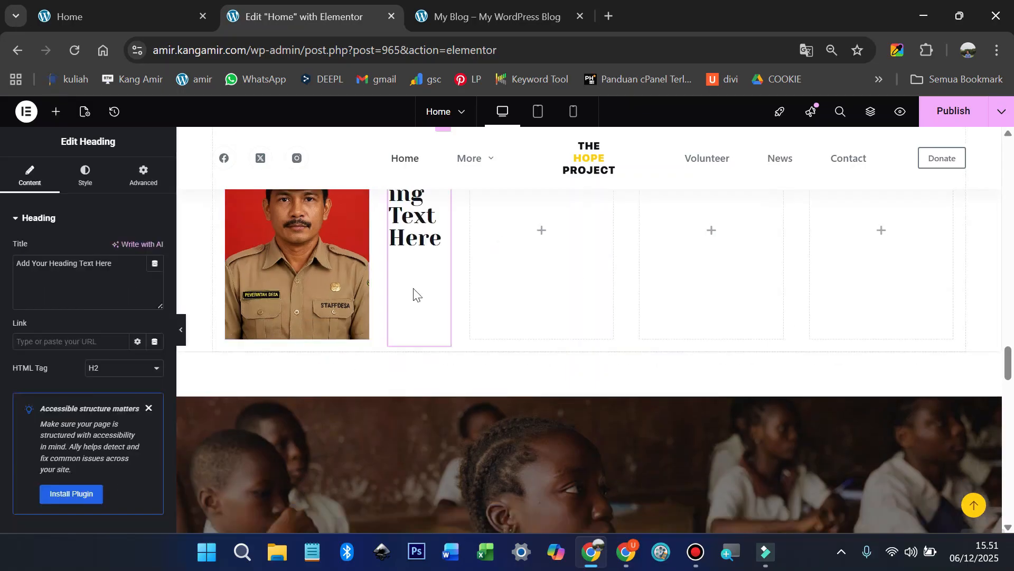
scroll(433, 254, up, 1)
drag(446, 206, 273, 414)
Step: Set the heading to the staff member's name, font size 25, centred
click(78, 258)
key(ctrl+a)
text(Riyadi)
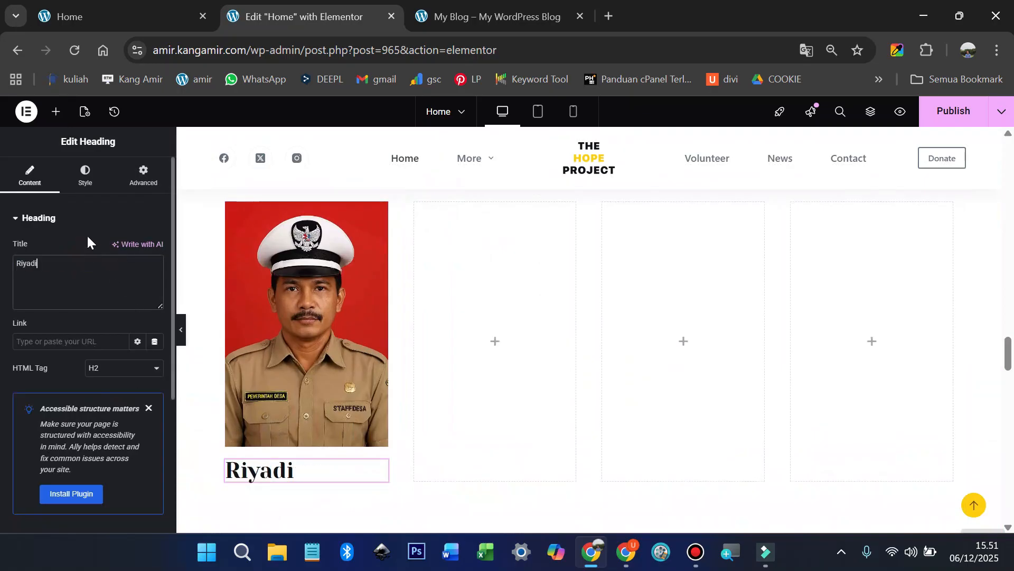
click(87, 180)
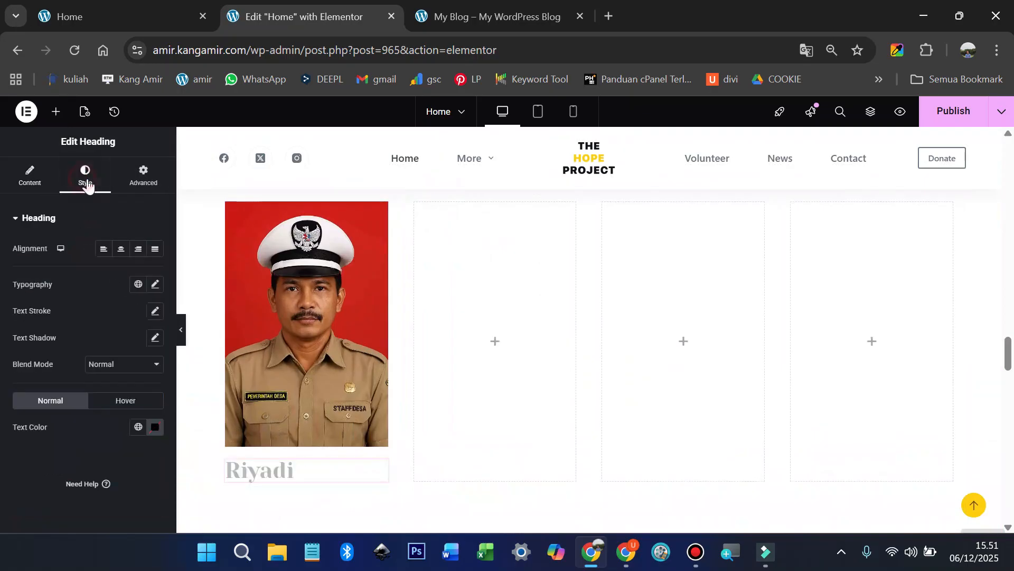
click(155, 285)
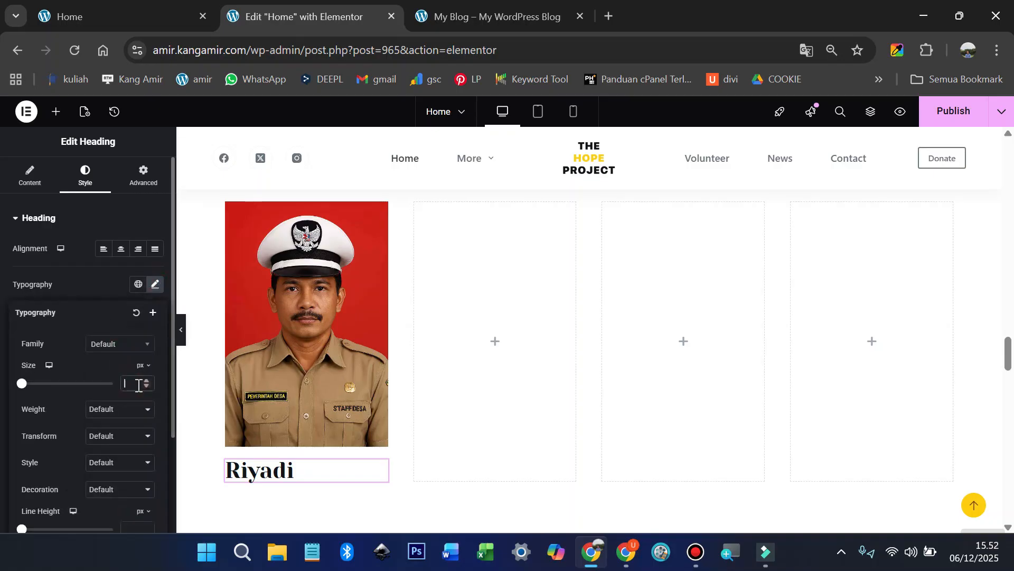
text(25)
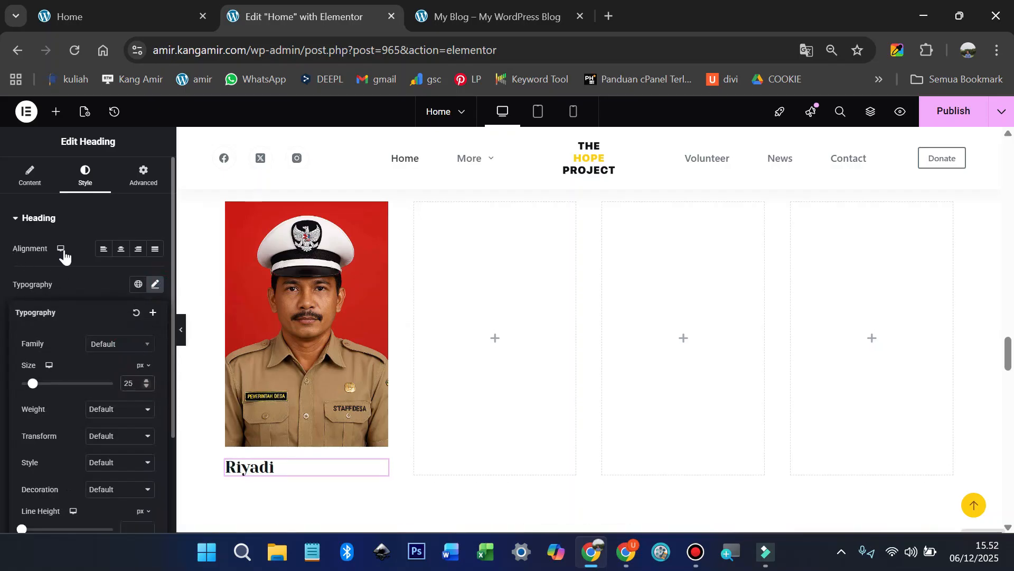
click(121, 248)
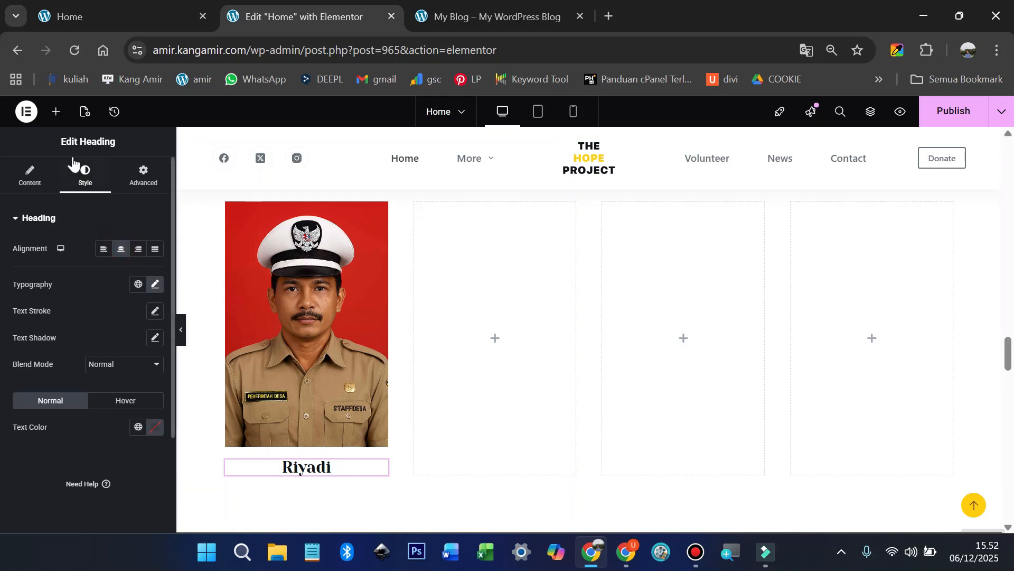
Step: Add a Text Editor widget to the first card and replace its Lorem text with 'Pak Lurah'
click(57, 117)
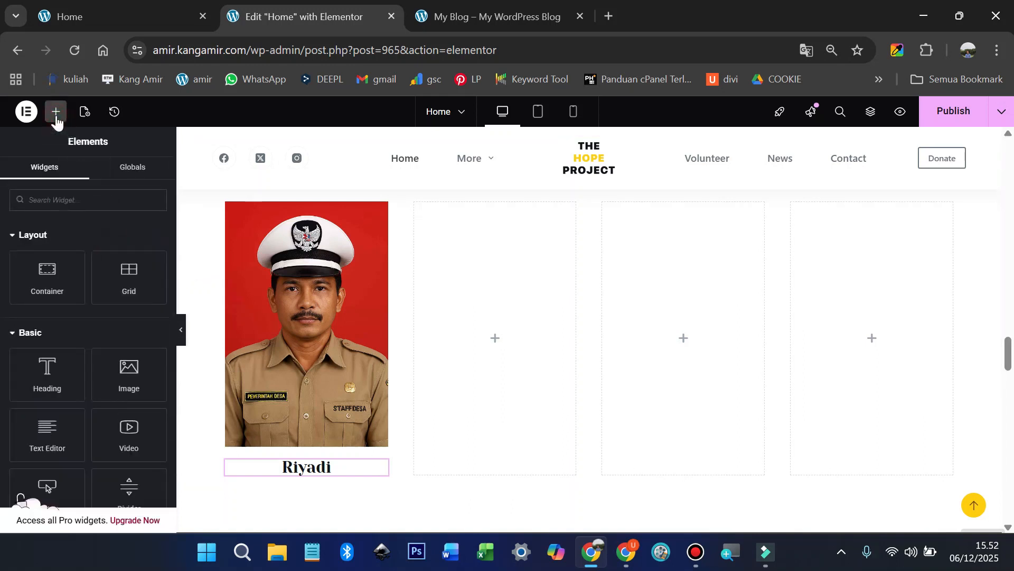
drag(47, 431, 297, 473)
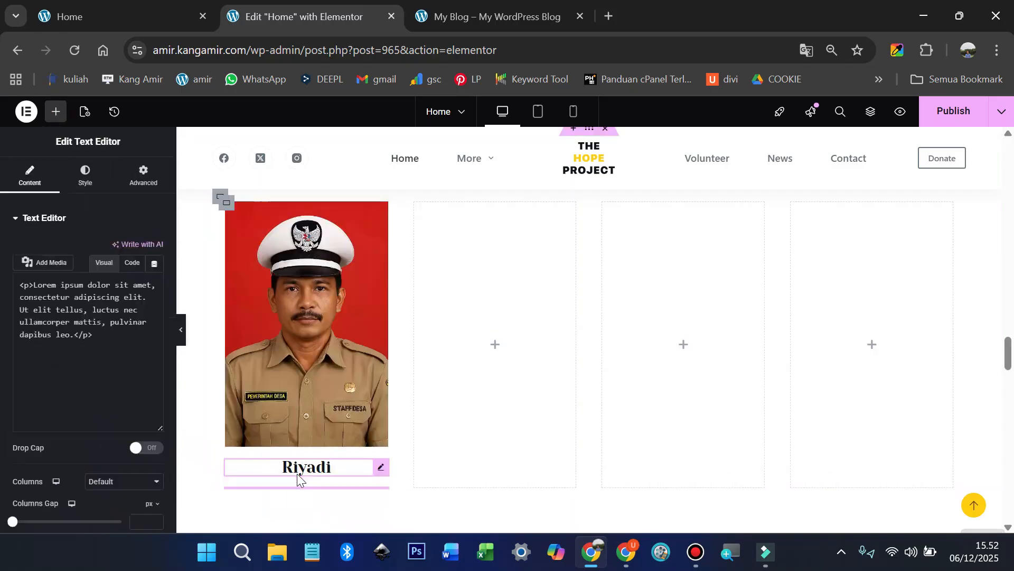
click(106, 389)
key(ctrl+a)
text(P)
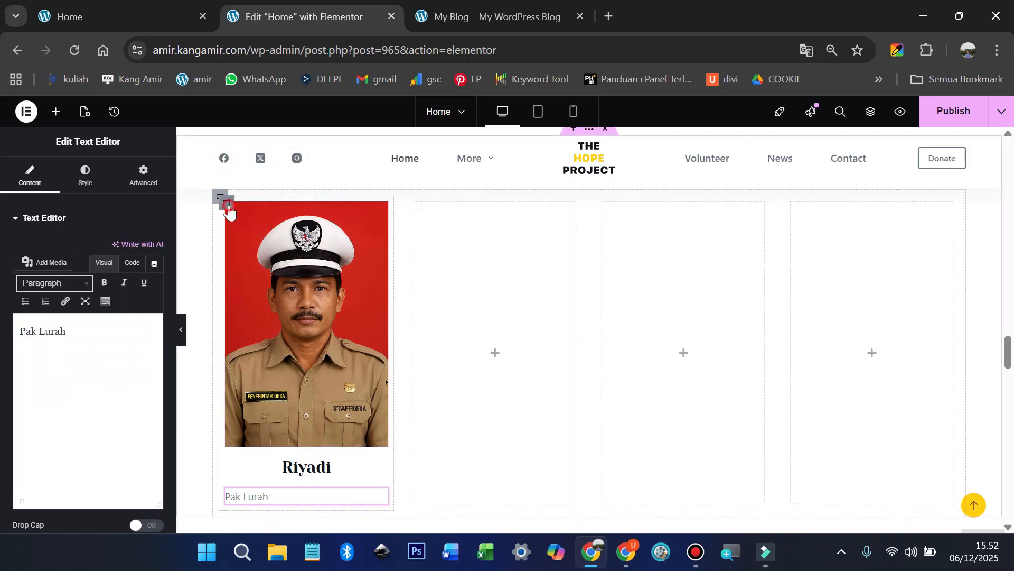
Step: Give the first staff card a 1px solid border and 0 padding on all sides
click(227, 204)
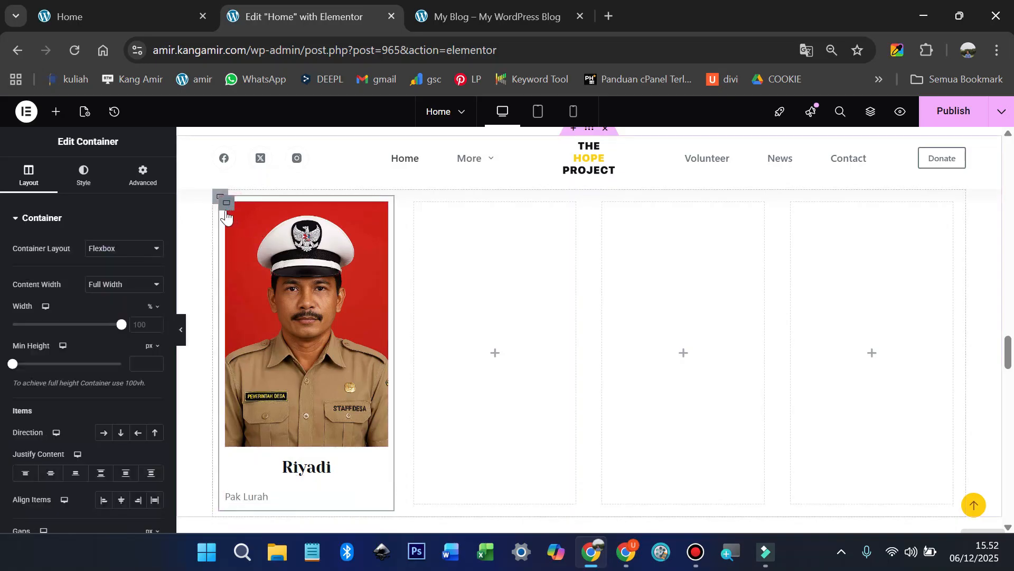
click(80, 180)
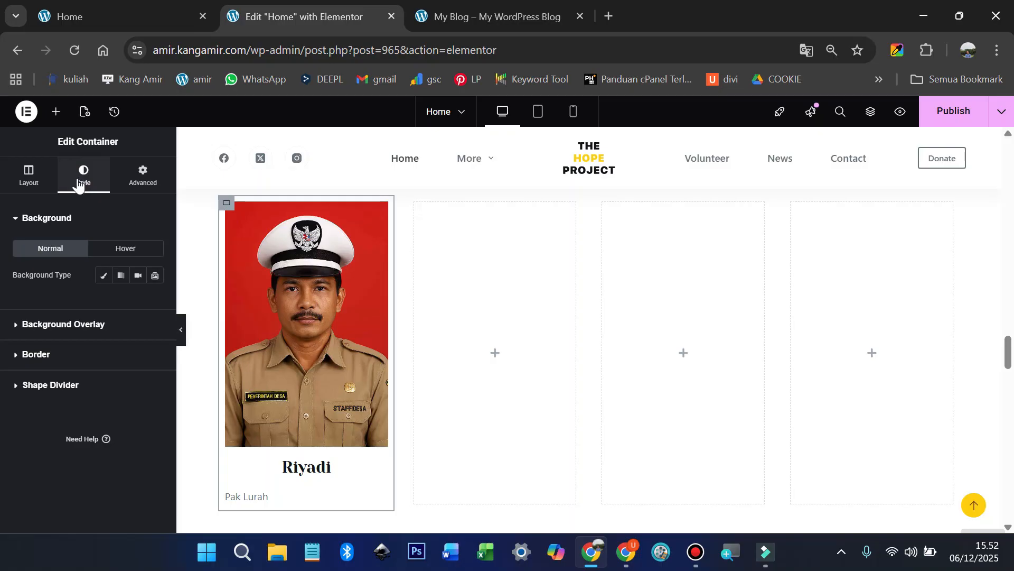
click(39, 355)
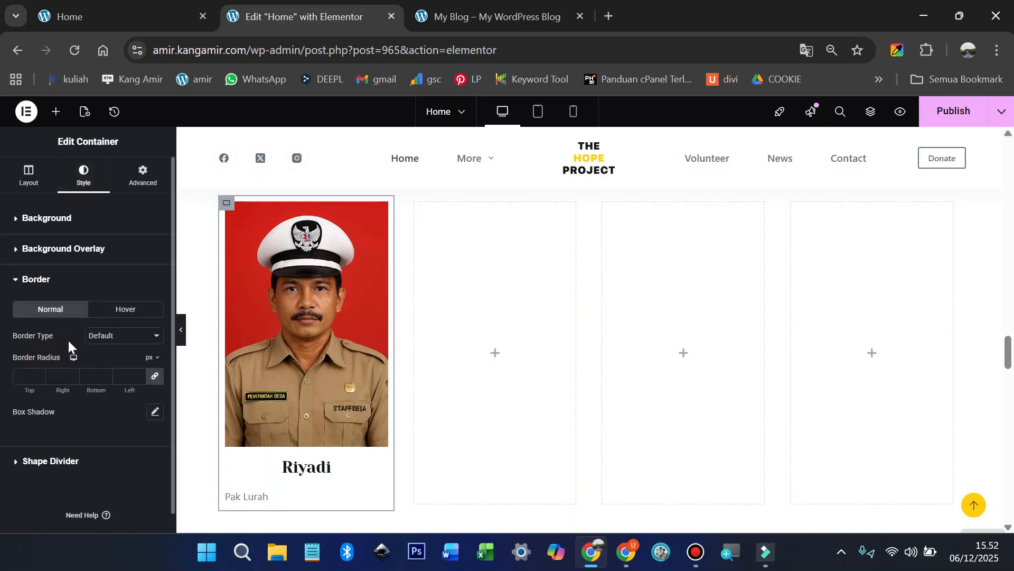
click(123, 338)
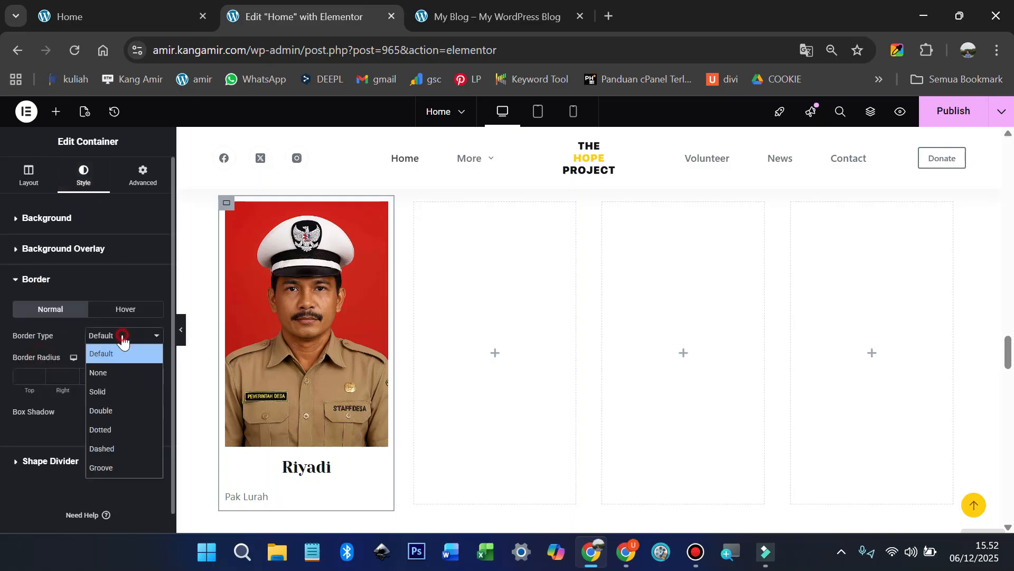
click(100, 391)
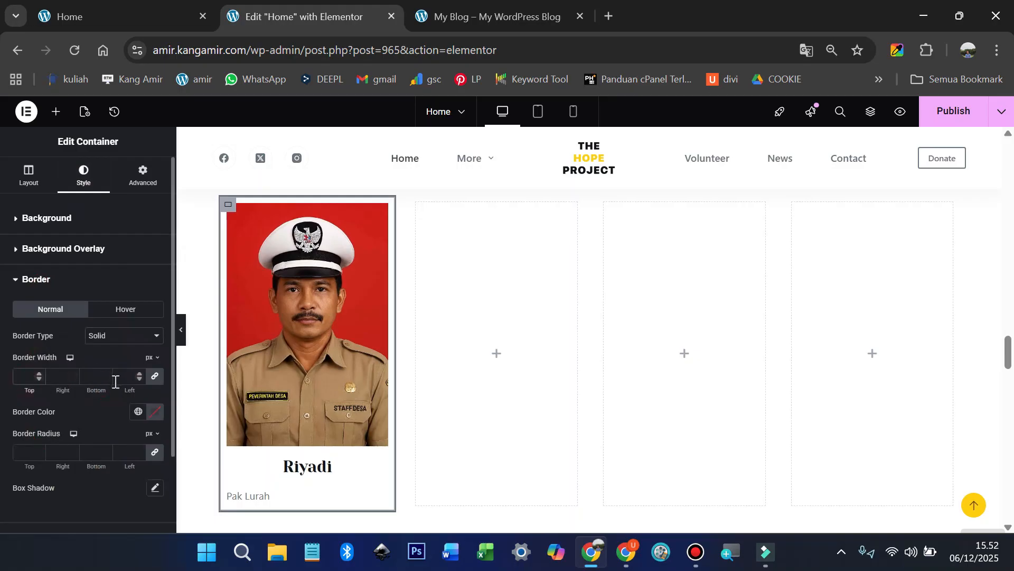
text(1)
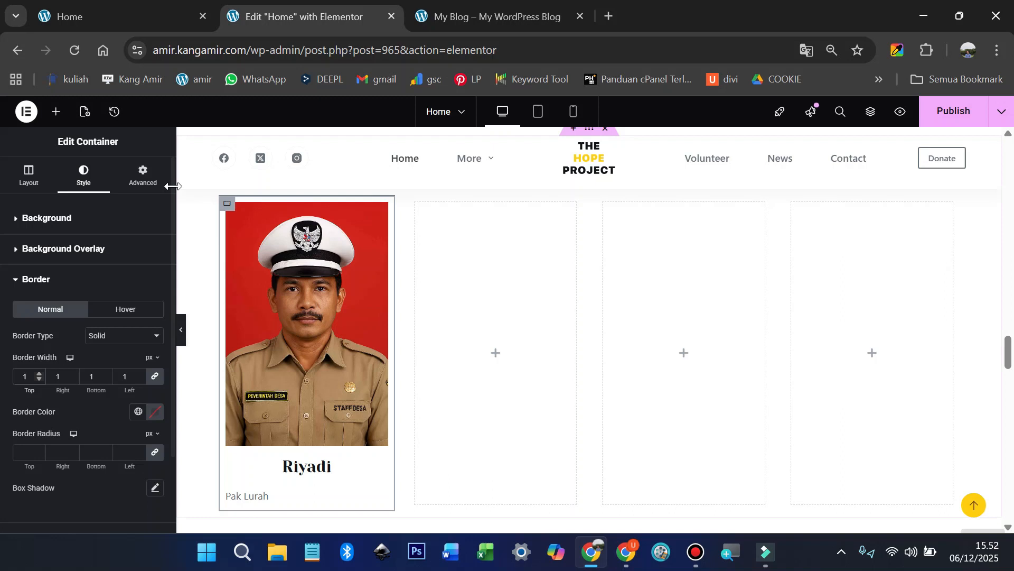
click(143, 182)
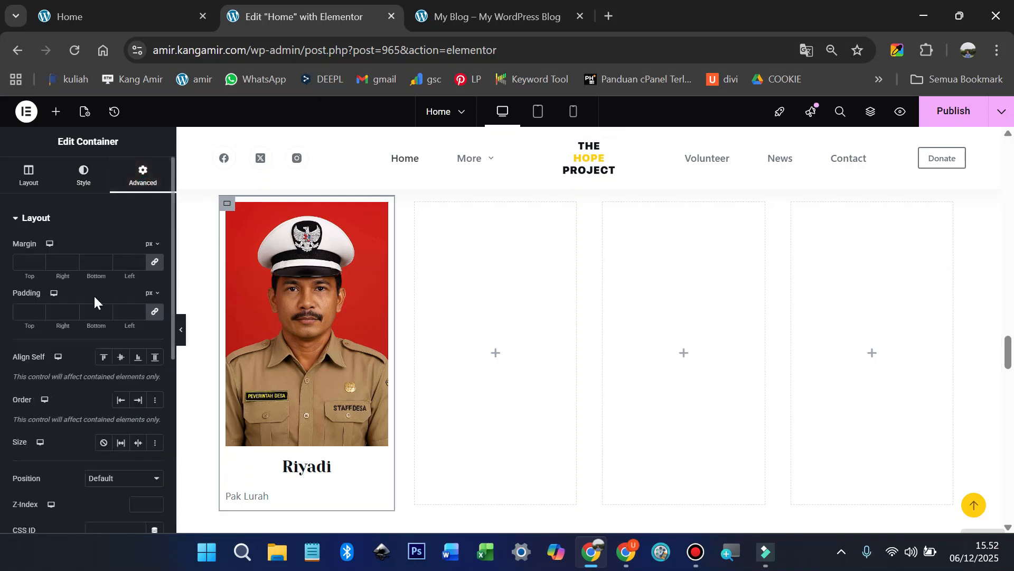
click(156, 312)
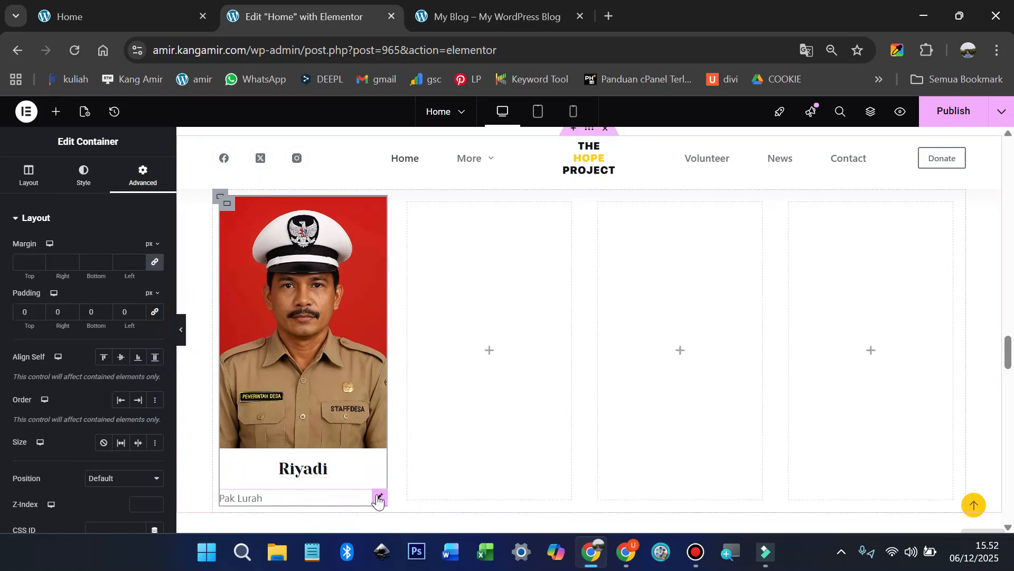
Step: Center-align the Pak Lurah role text under the name
click(378, 496)
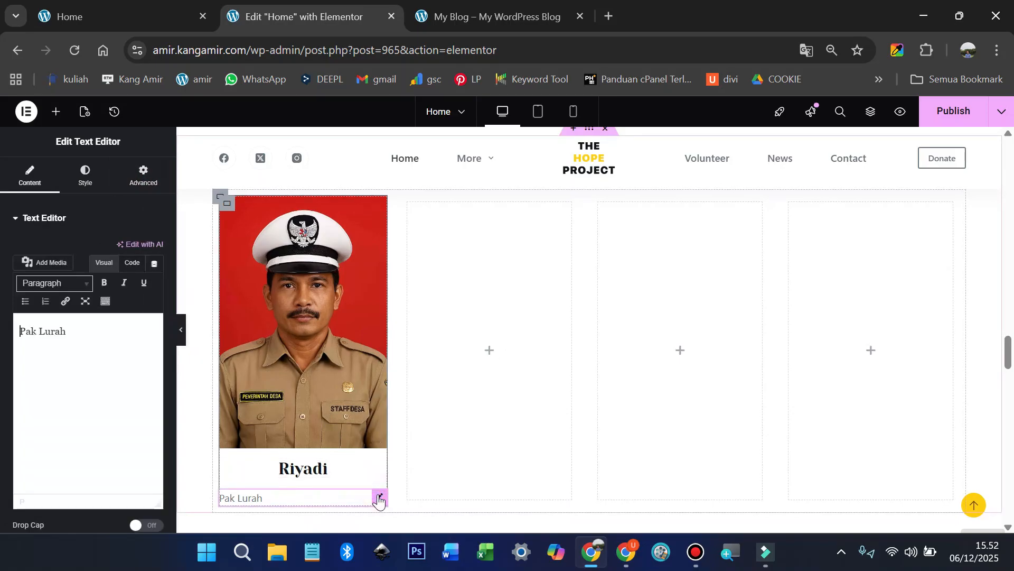
click(85, 177)
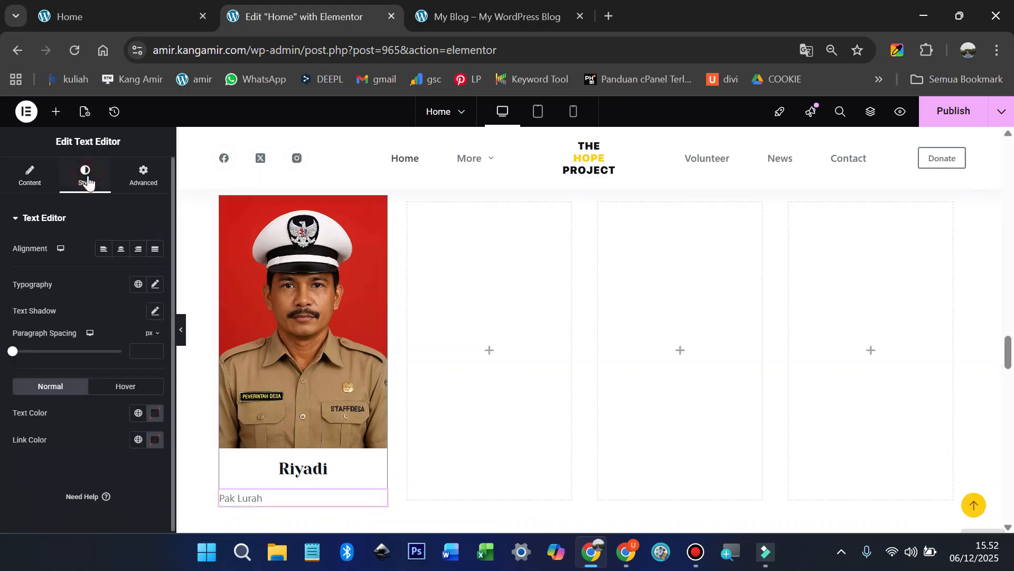
click(123, 250)
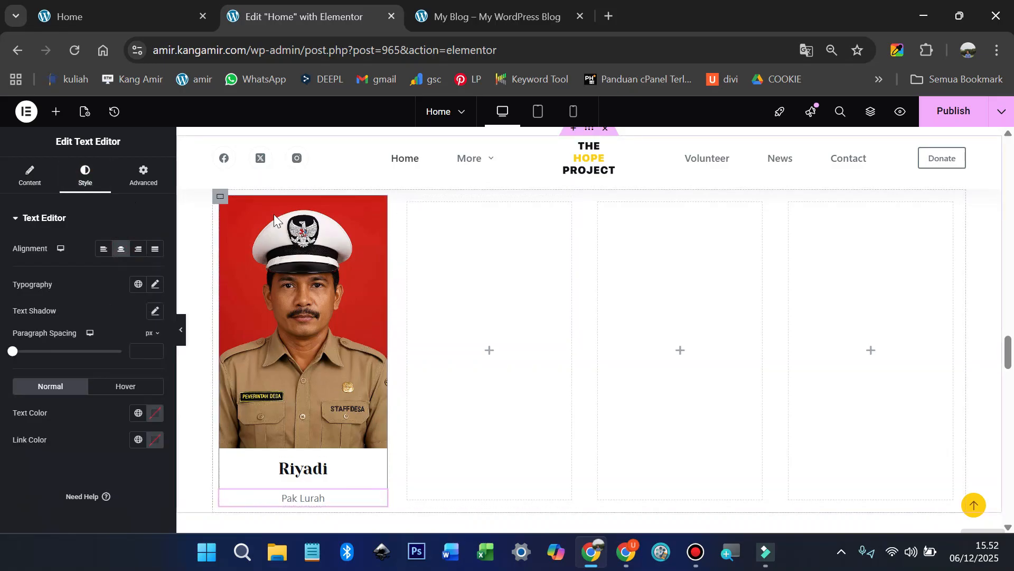
Step: Duplicate the staff card three times to make four cards in the row
right_click(226, 209)
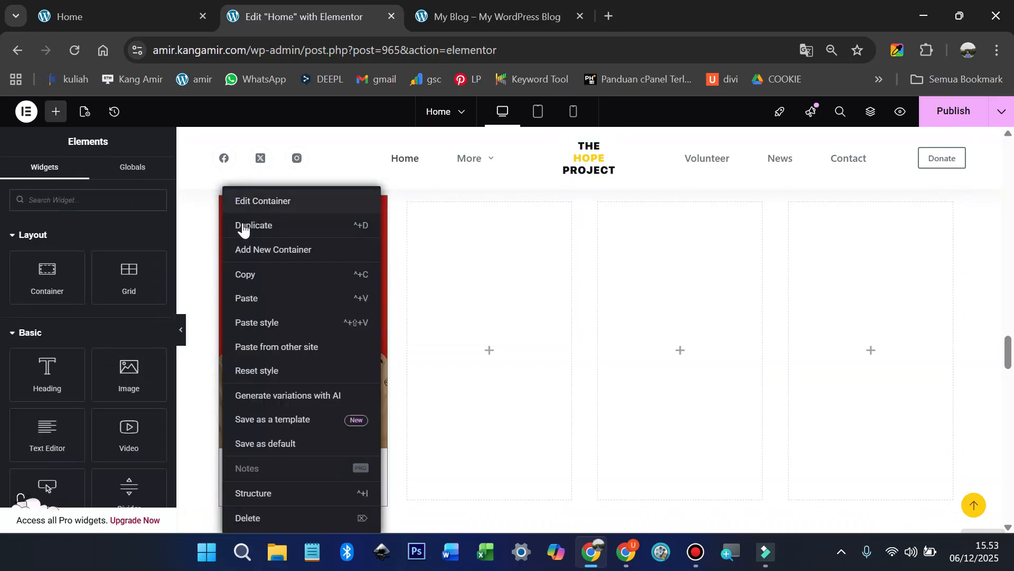
click(243, 226)
right_click(370, 206)
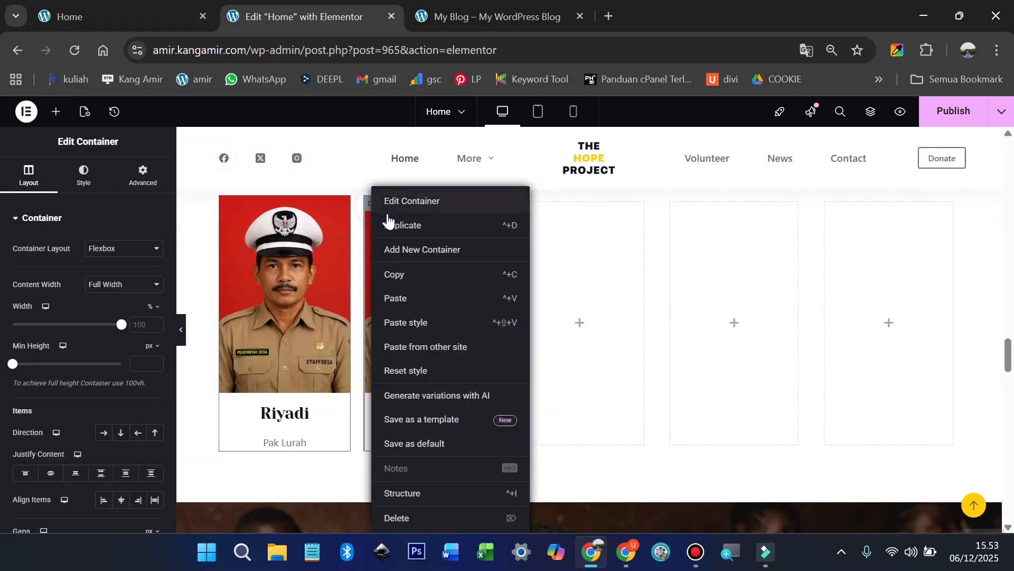
click(403, 226)
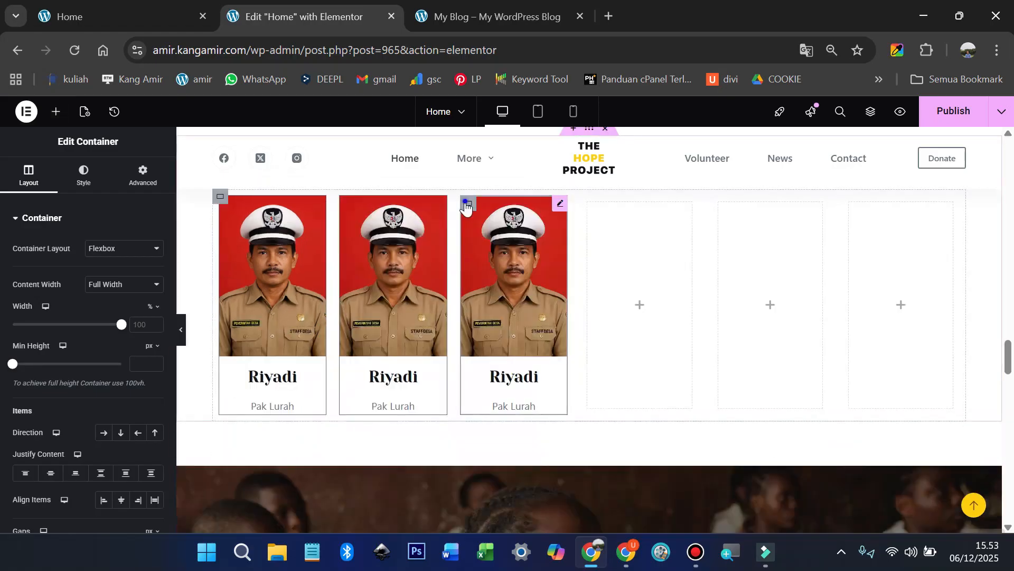
right_click(465, 205)
click(486, 225)
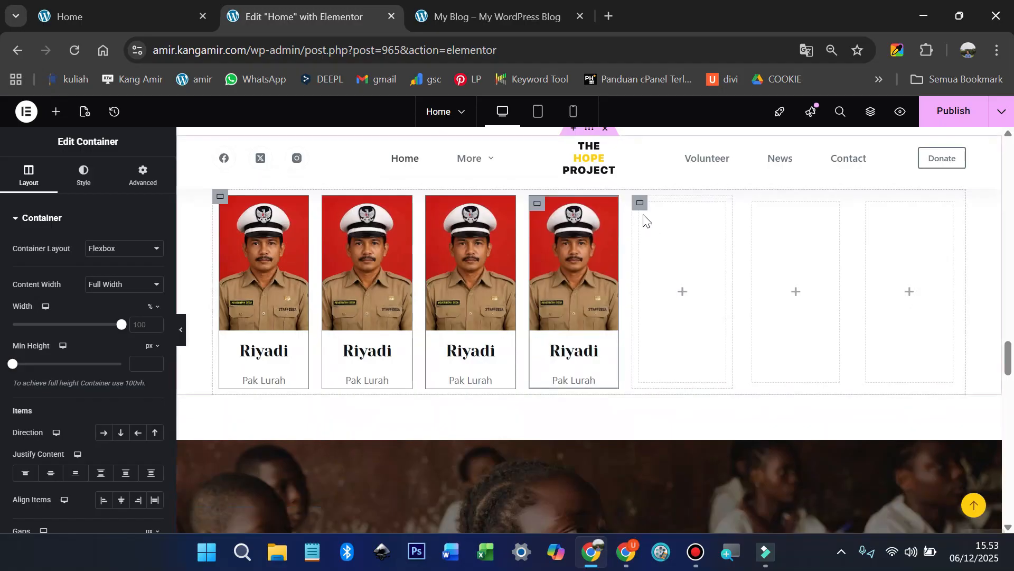
Step: Delete the three empty placeholder columns so the four cards widen
right_click(644, 216)
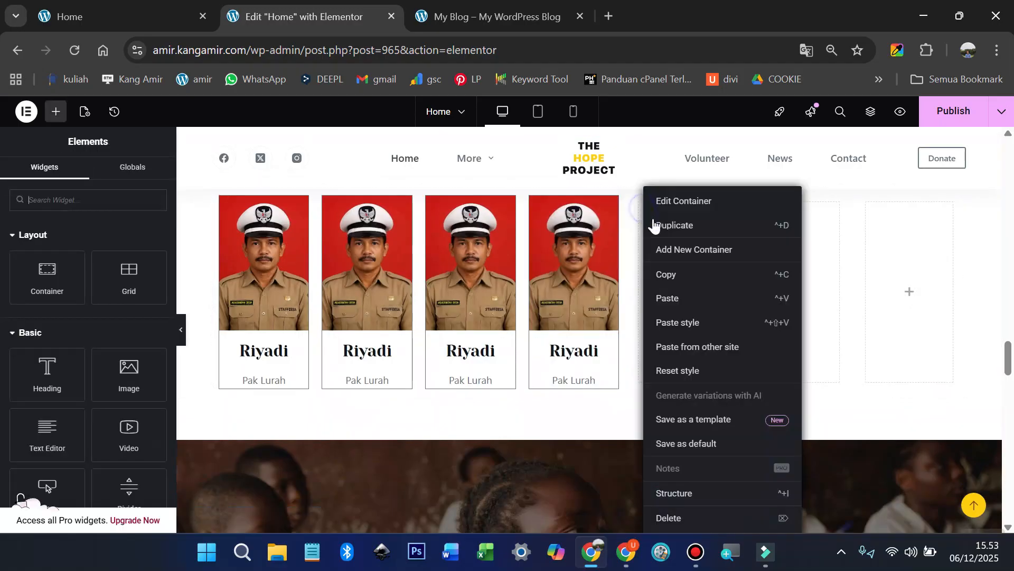
click(687, 518)
right_click(716, 205)
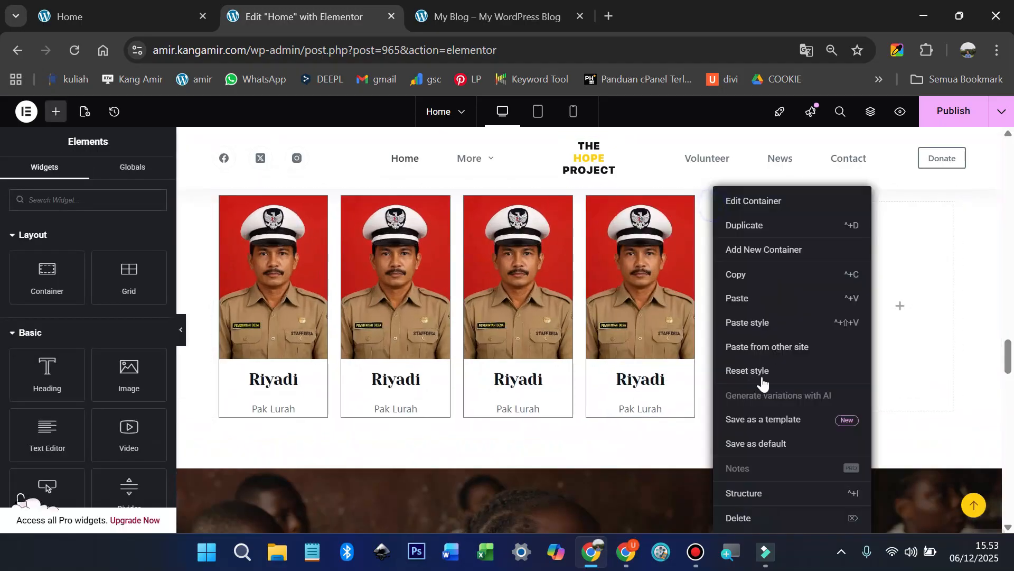
click(757, 517)
right_click(827, 208)
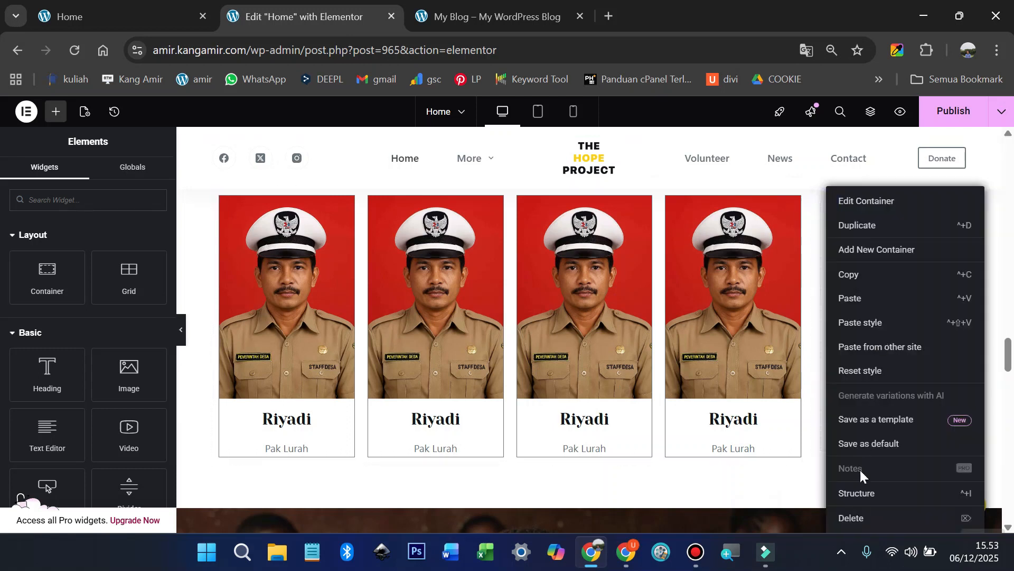
click(857, 517)
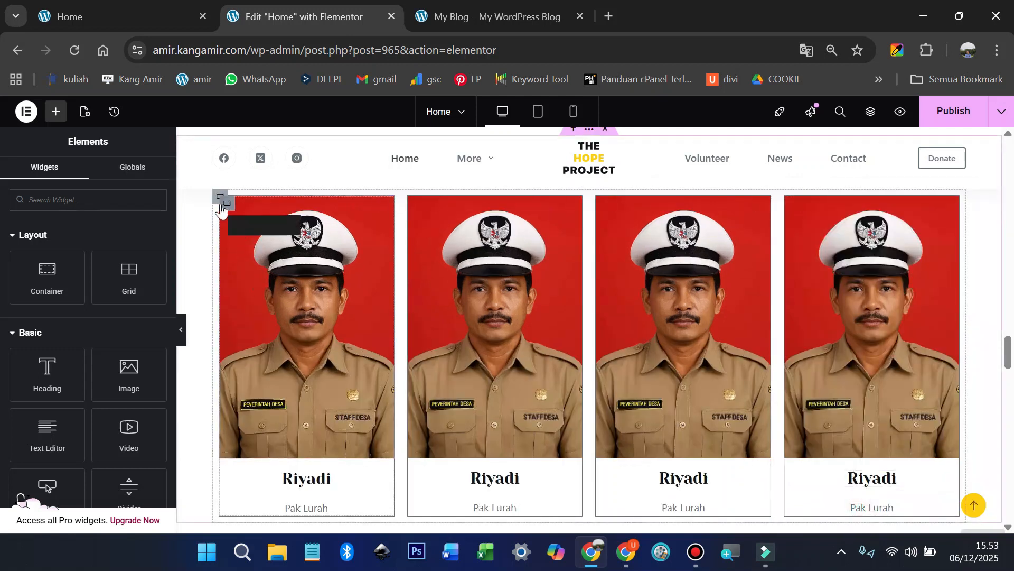
Step: Use an option from the staff row's context menu, then select a staff member's name on the reference site
scroll(221, 207, up, 1)
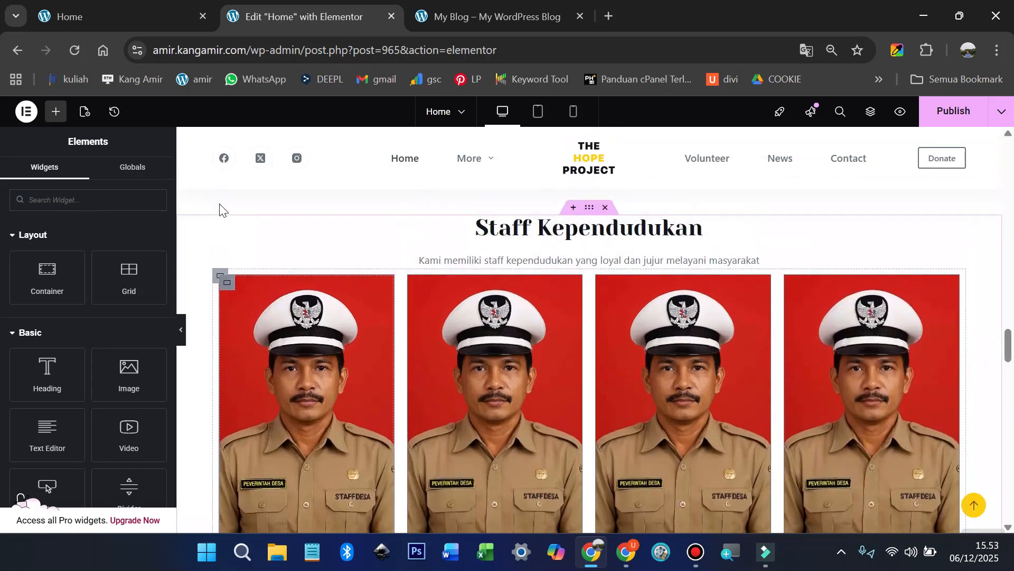
right_click(217, 277)
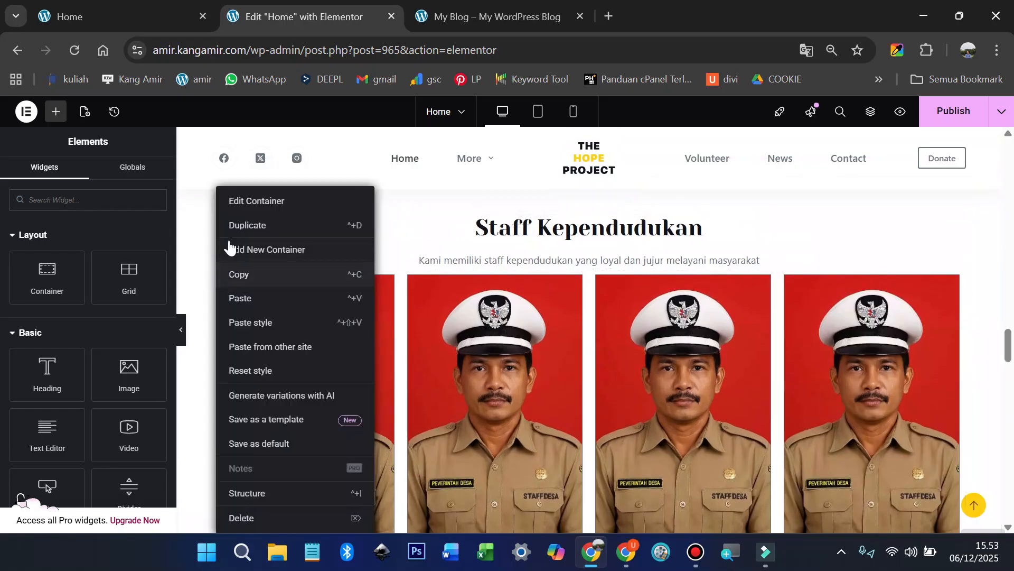
click(397, 268)
scroll(402, 274, down, 6)
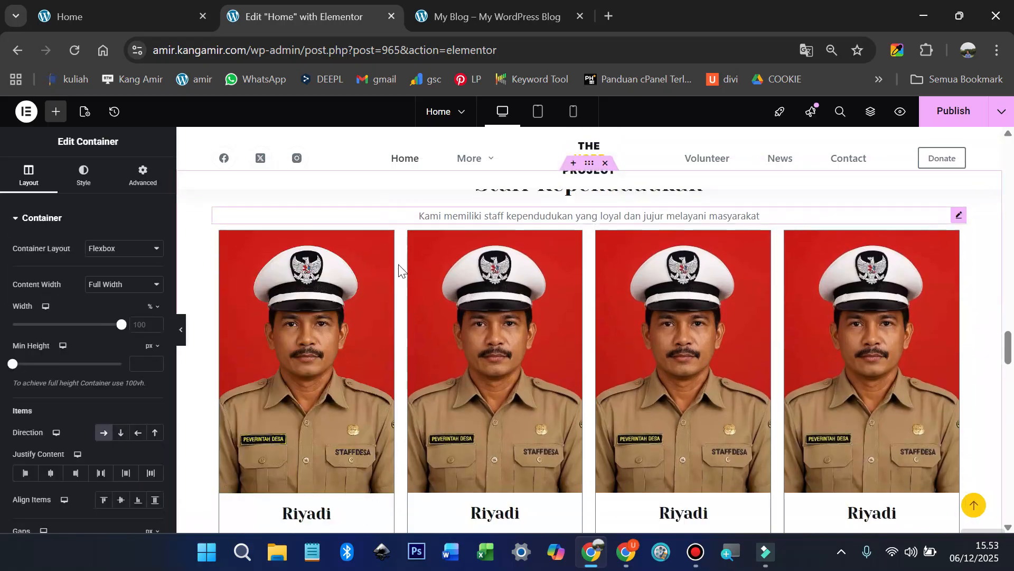
scroll(553, 369, up, 5)
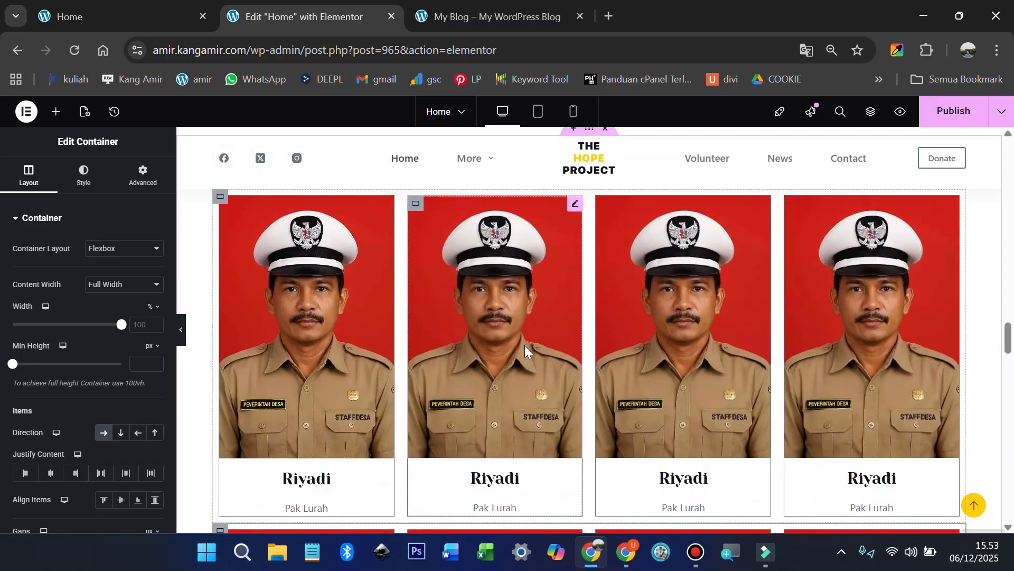
drag(549, 447, 667, 452)
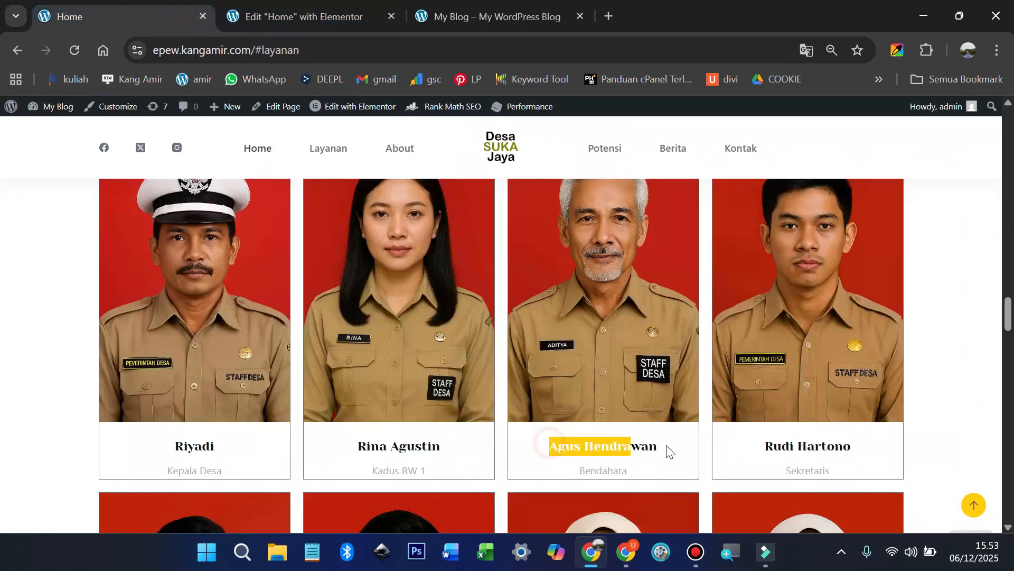
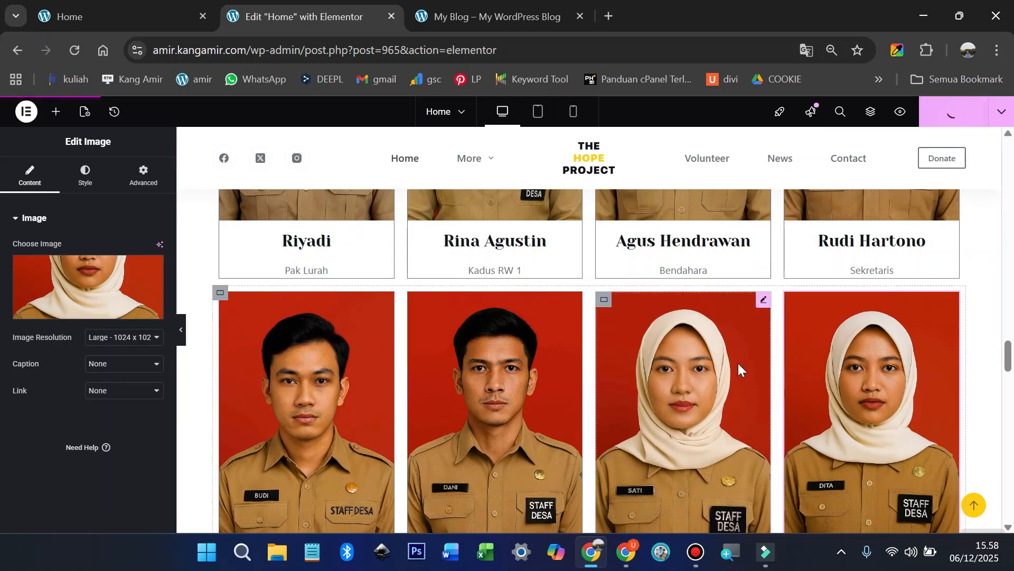
Step: Delete the play-icon widget from the middle of the classroom video section
scroll(738, 364, down, 8)
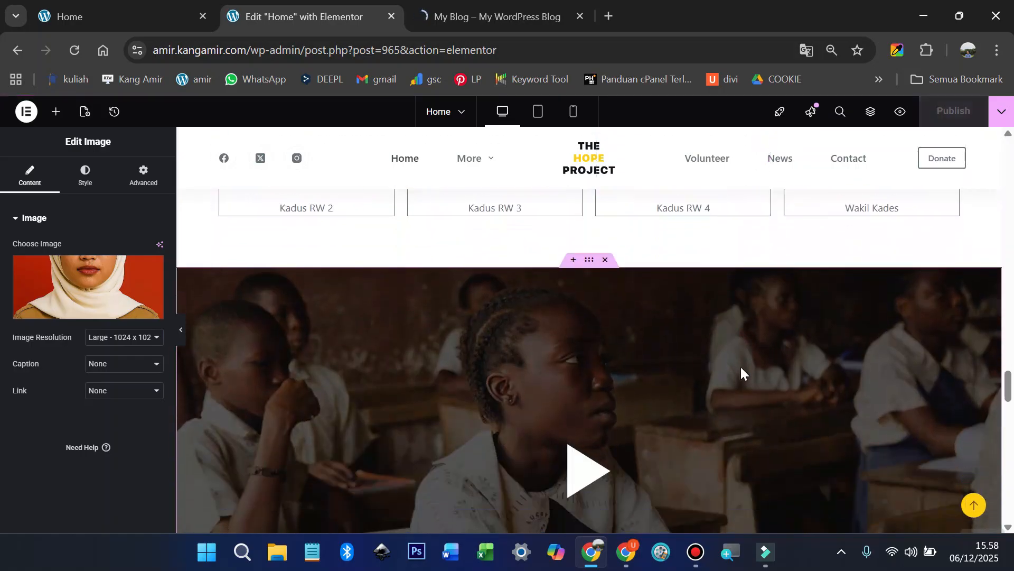
scroll(625, 409, down, 2)
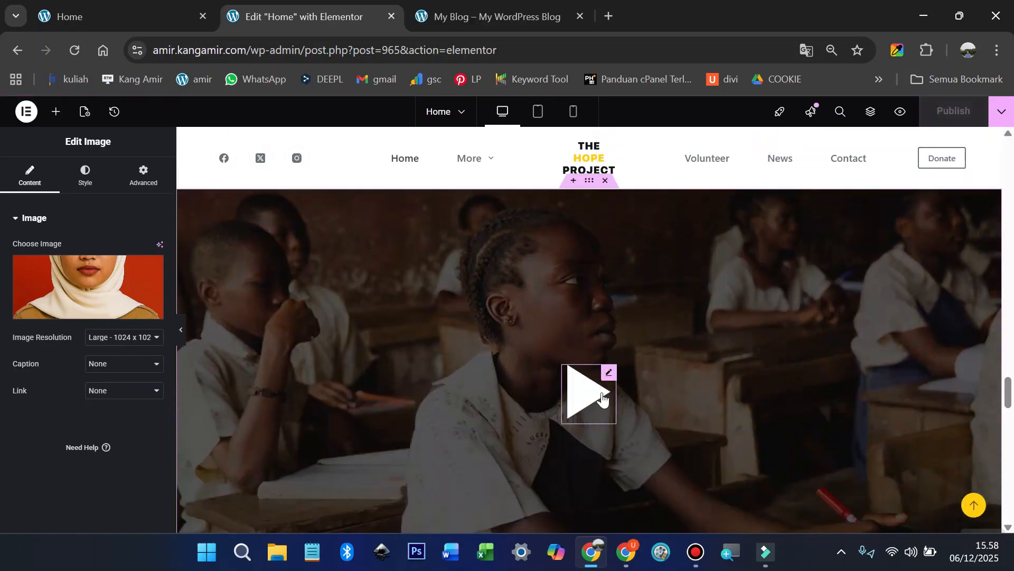
right_click(608, 375)
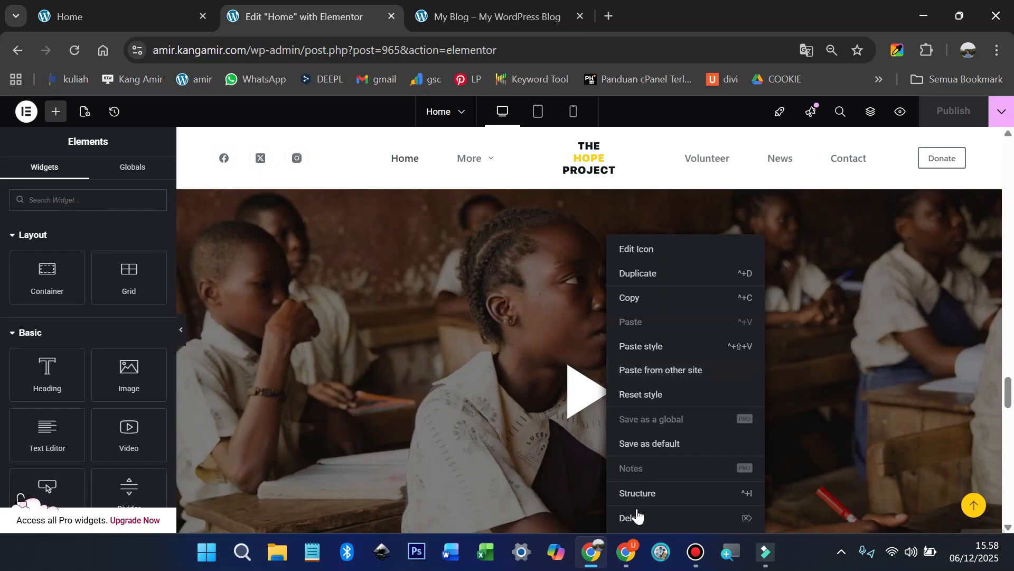
click(634, 518)
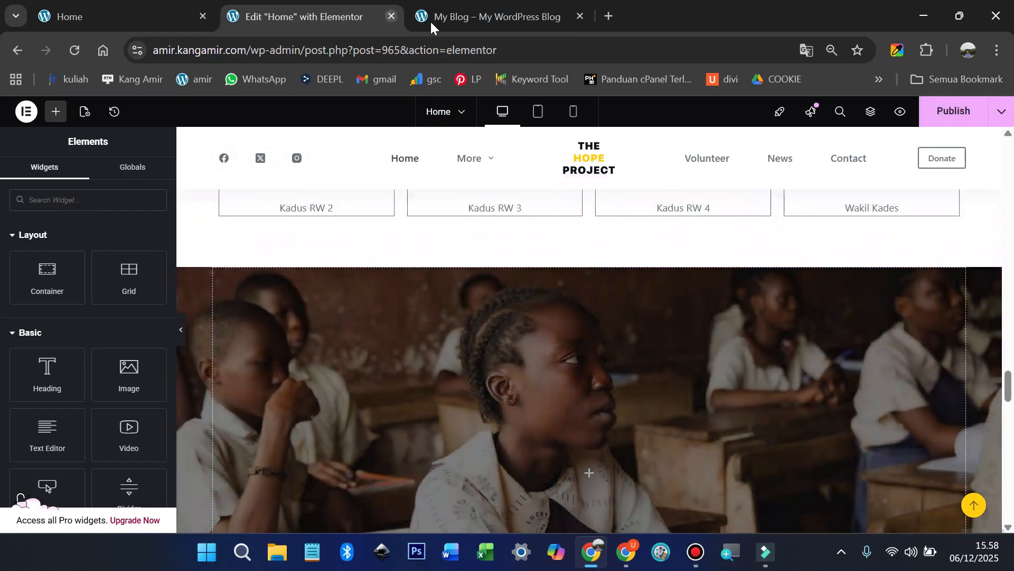
click(100, 11)
Step: Search YouTube for 'desa indah' in a new tab
scroll(509, 368, down, 8)
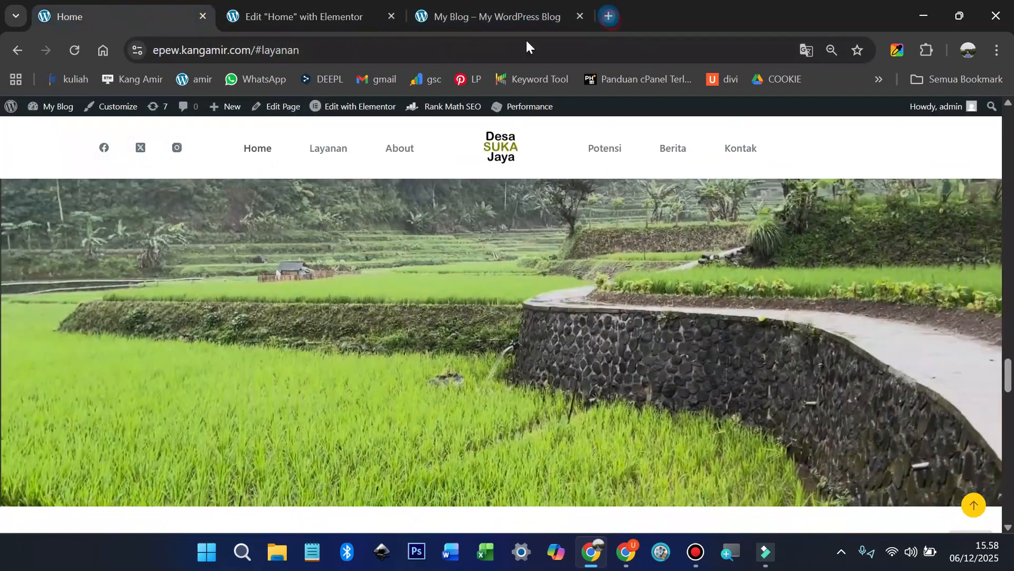
click(609, 16)
text(yo)
click(550, 243)
scroll(602, 312, down, 20)
scroll(628, 309, down, 5)
scroll(647, 307, up, 20)
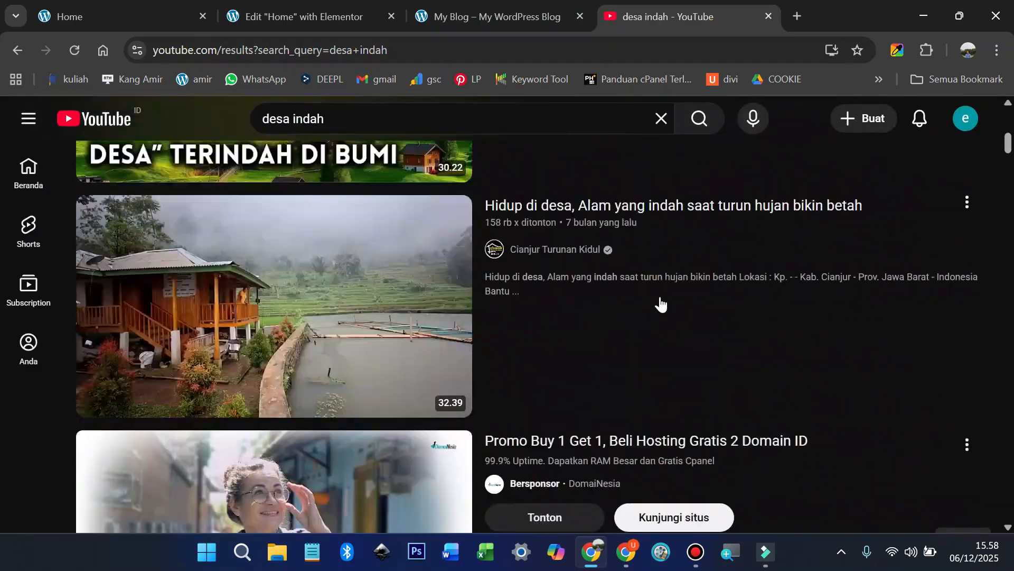
Step: Copy the rainy-village video's share link and return to the Elementor editor
click(967, 205)
click(850, 364)
click(640, 397)
click(304, 16)
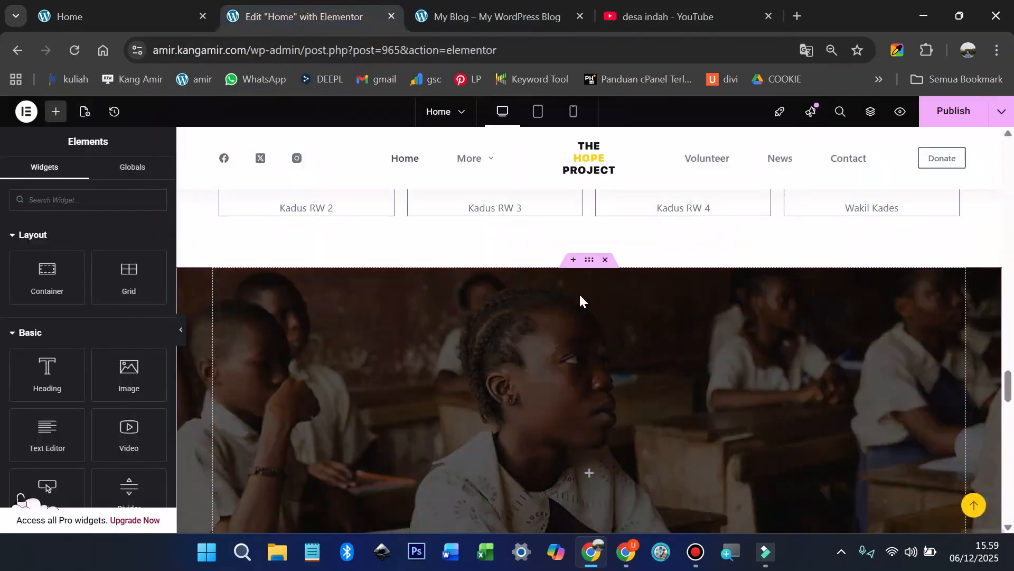
Step: Replace the container's classroom background image with the copied YouTube video as a video background
click(589, 261)
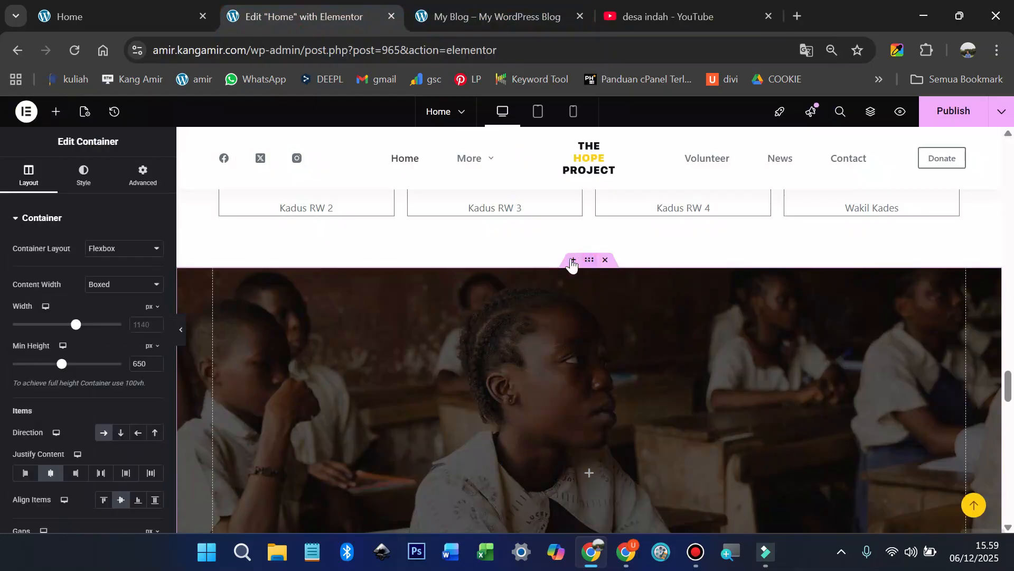
click(82, 180)
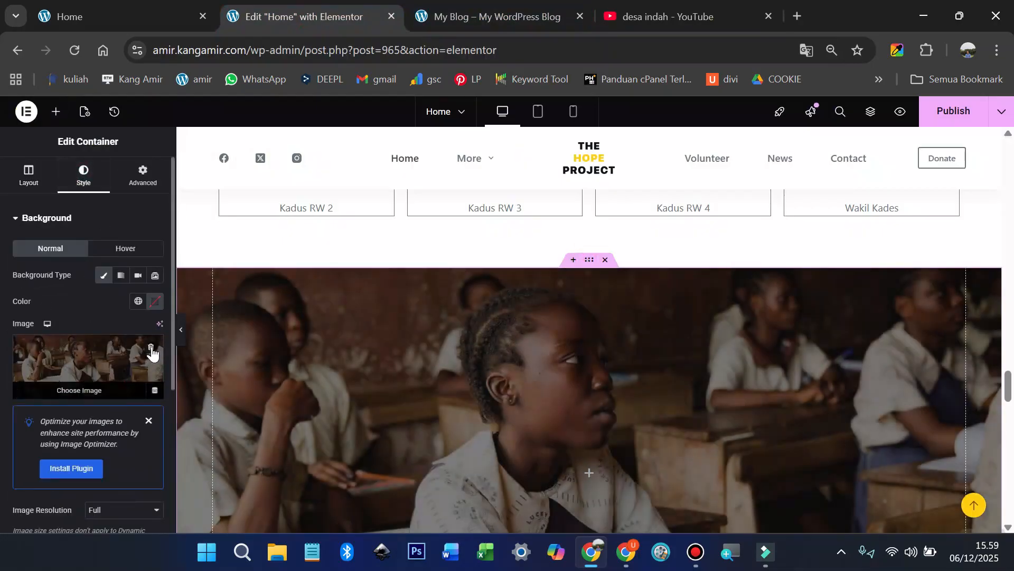
click(151, 349)
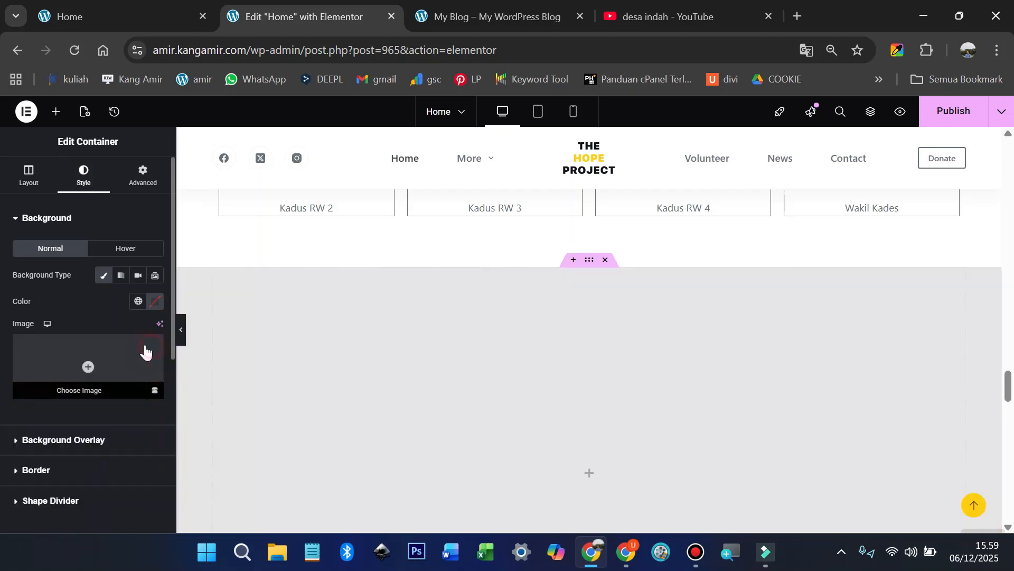
click(136, 276)
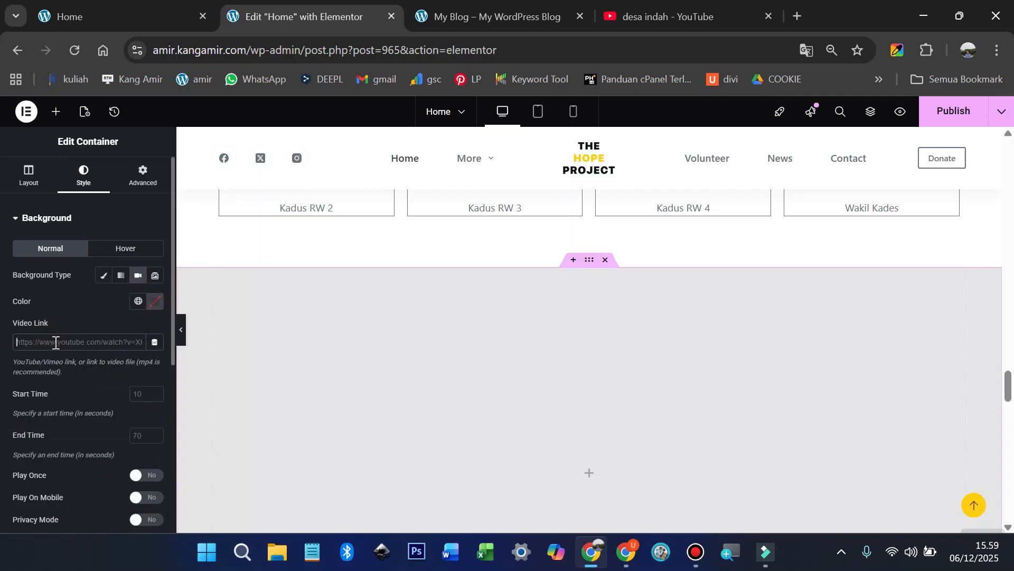
key(ctrl+v)
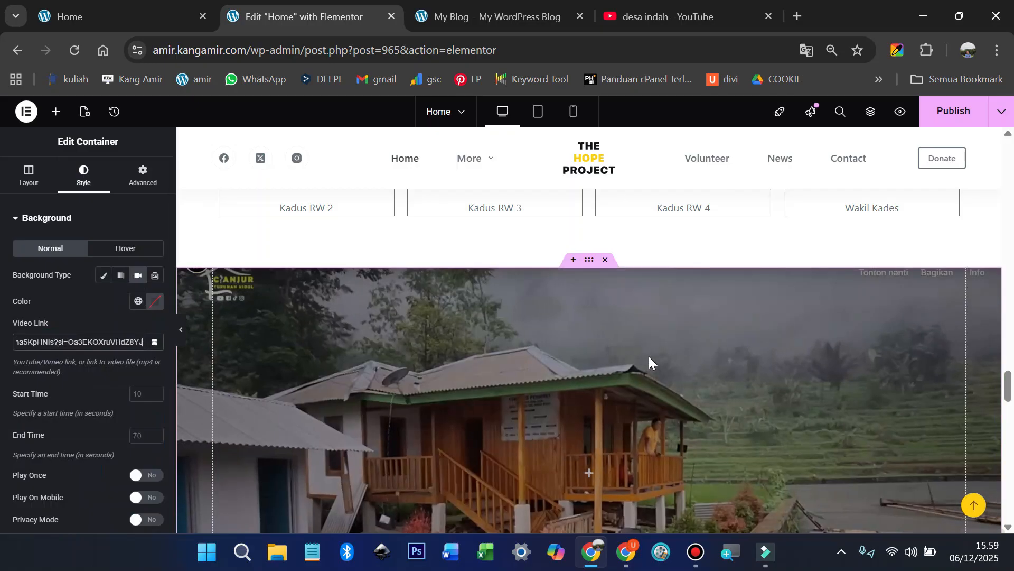
Step: Publish the page and view the live village site
scroll(649, 361, down, 2)
scroll(648, 356, down, 4)
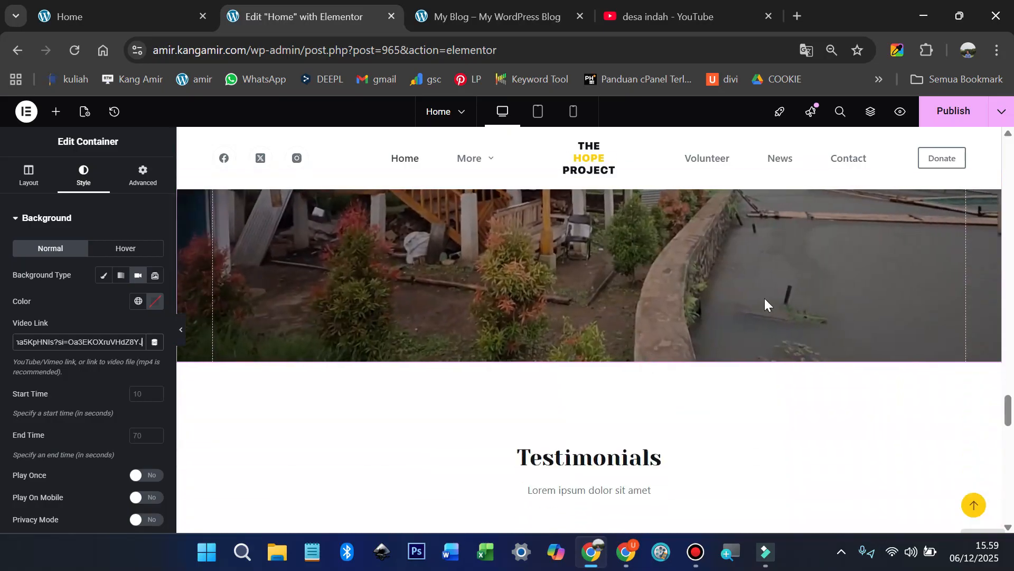
click(948, 111)
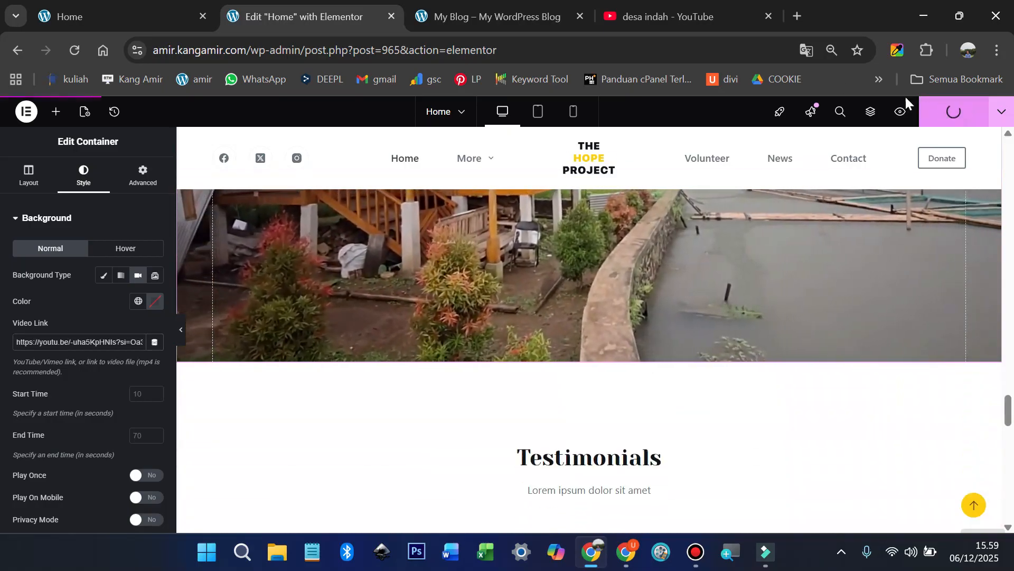
click(107, 17)
scroll(584, 345, down, 5)
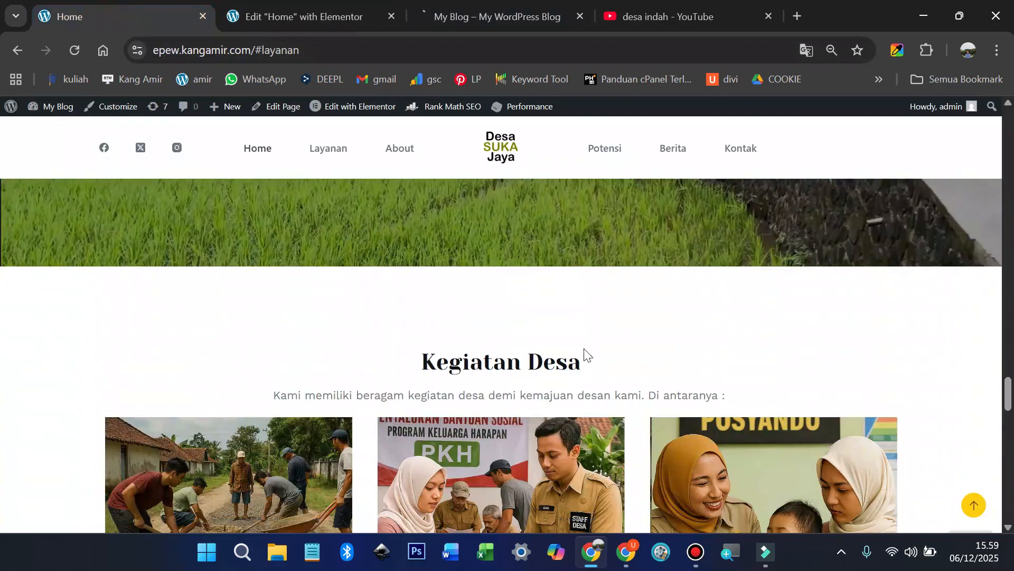
Step: Copy 'Kegiatan Desa' from the live site and paste it as the Testimonials heading title
drag(416, 284, 584, 284)
right_click(504, 281)
click(550, 300)
click(273, 13)
scroll(555, 325, down, 3)
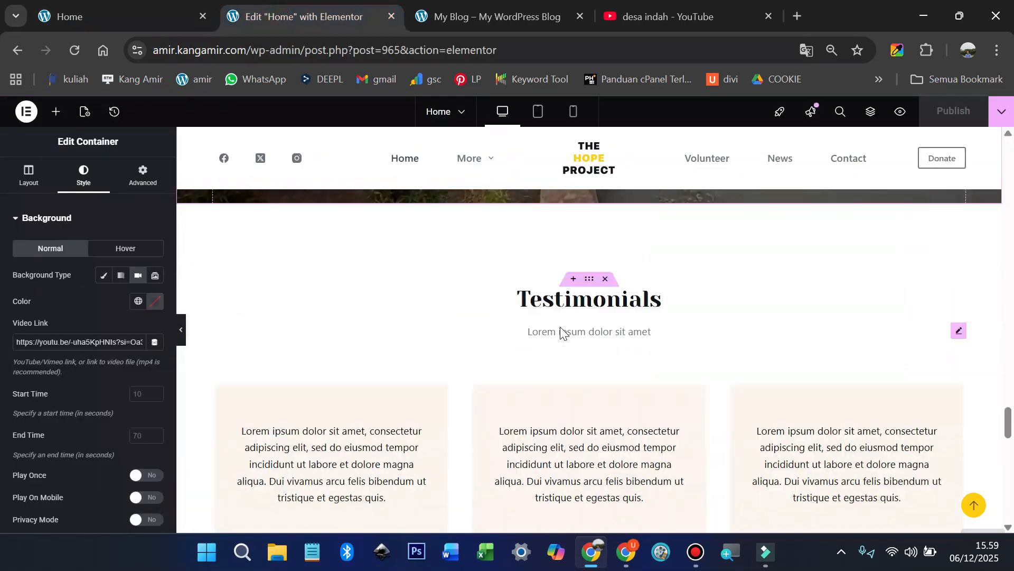
click(602, 299)
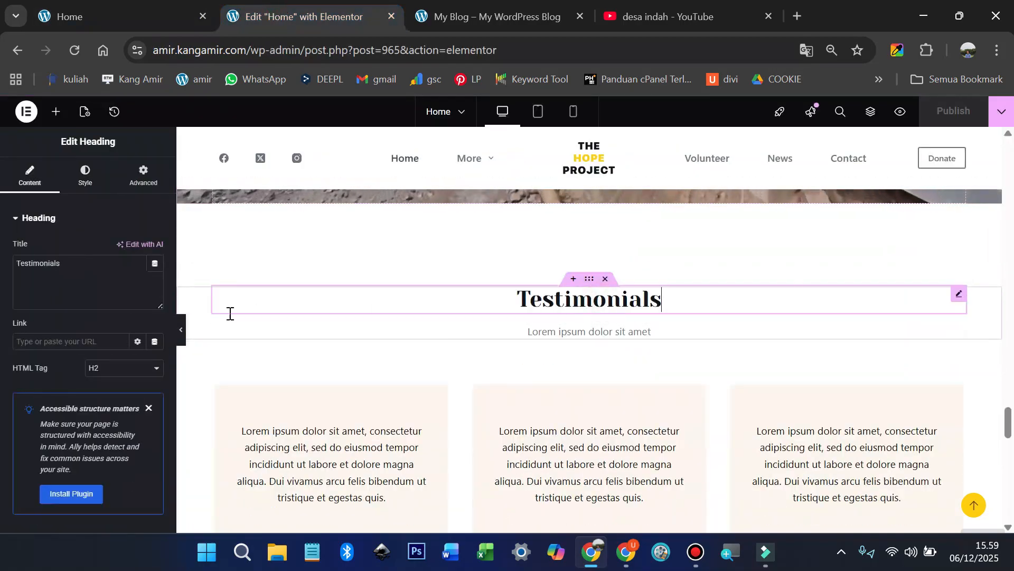
triple_click(94, 285)
key(ctrl+v)
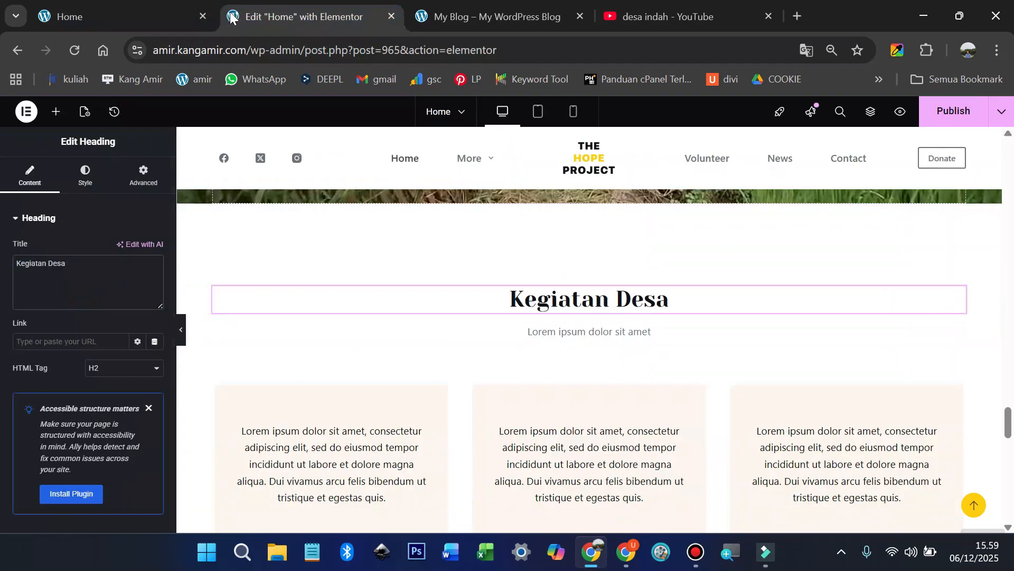
Step: Replace the lorem ipsum subtitle with the live site's introductory paragraph
click(163, 15)
drag(266, 316, 739, 311)
right_click(698, 309)
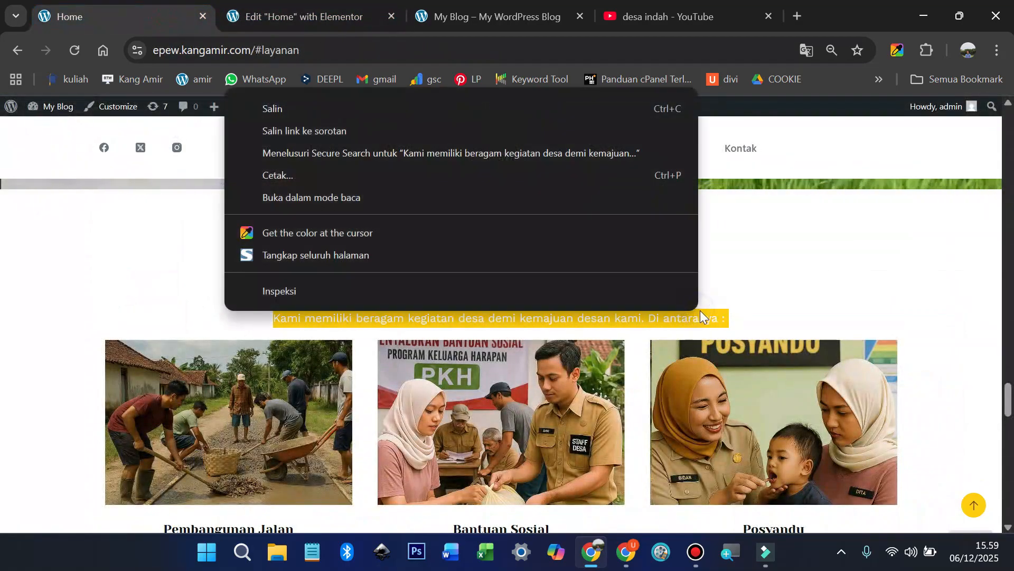
click(322, 114)
click(314, 21)
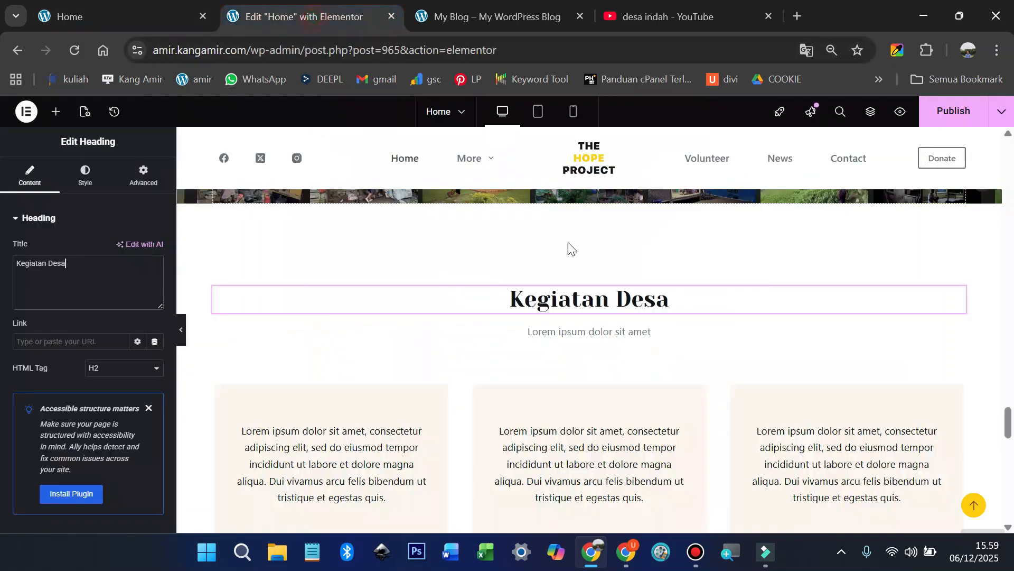
click(591, 330)
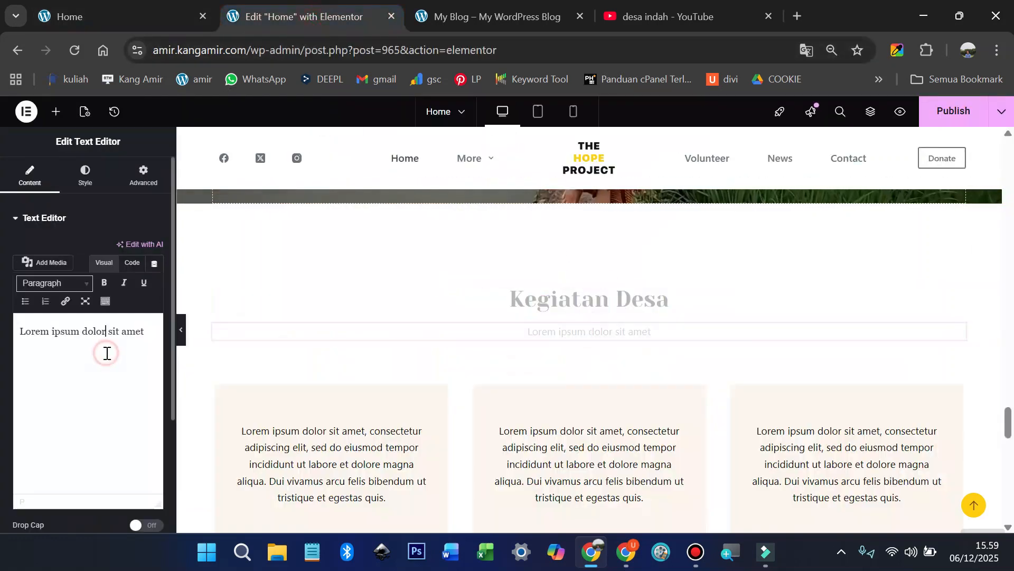
key(ctrl+a)
key(ctrl+v)
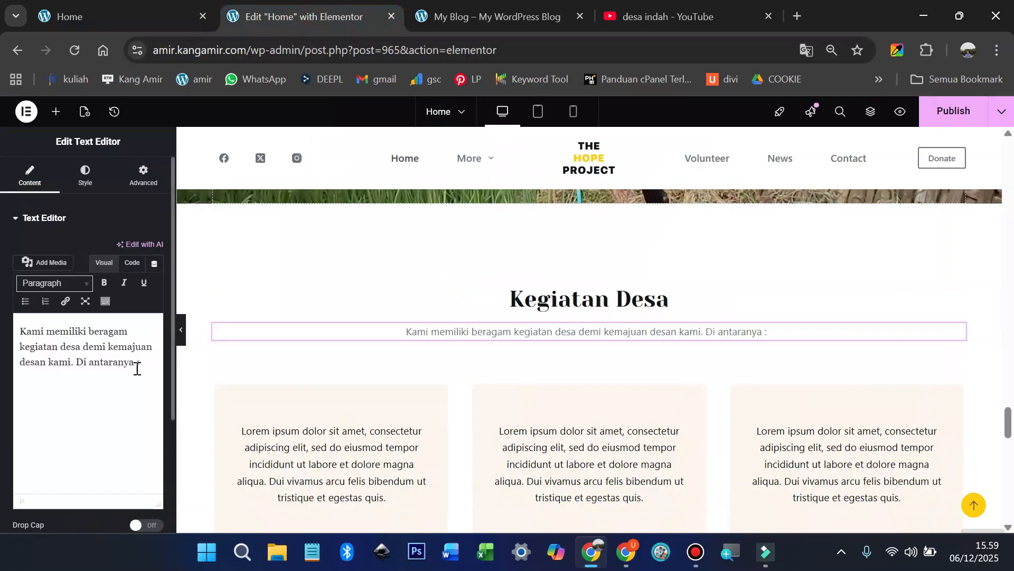
scroll(558, 387, up, 10)
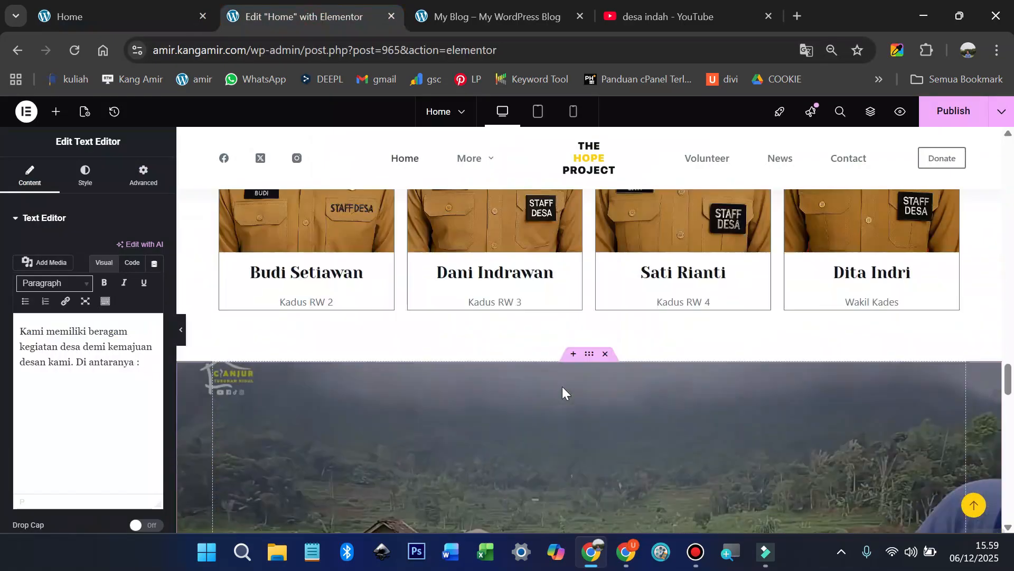
scroll(562, 386, up, 5)
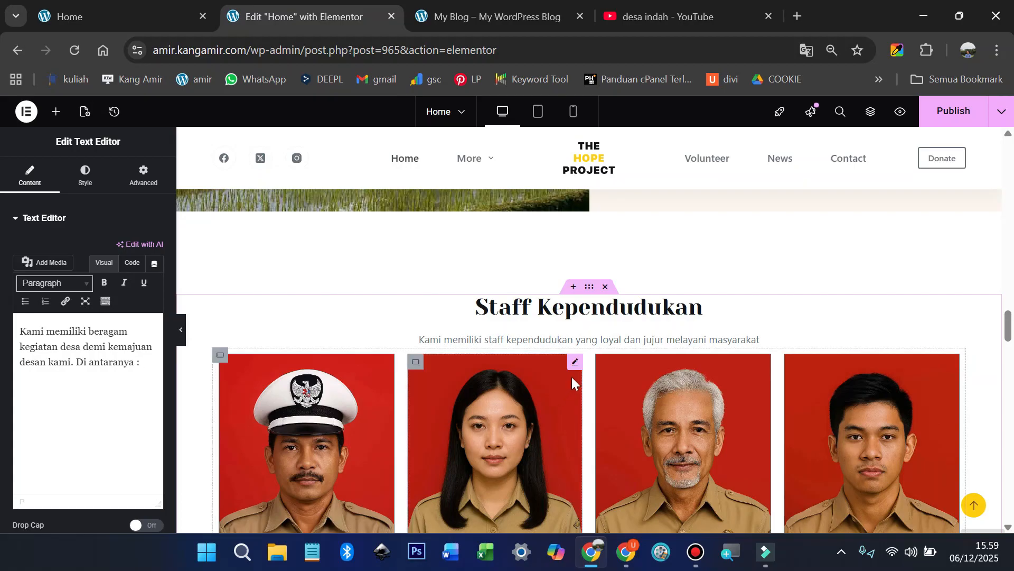
Step: Set the subtitle's typography to Work Sans at 18 px
scroll(597, 387, down, 10)
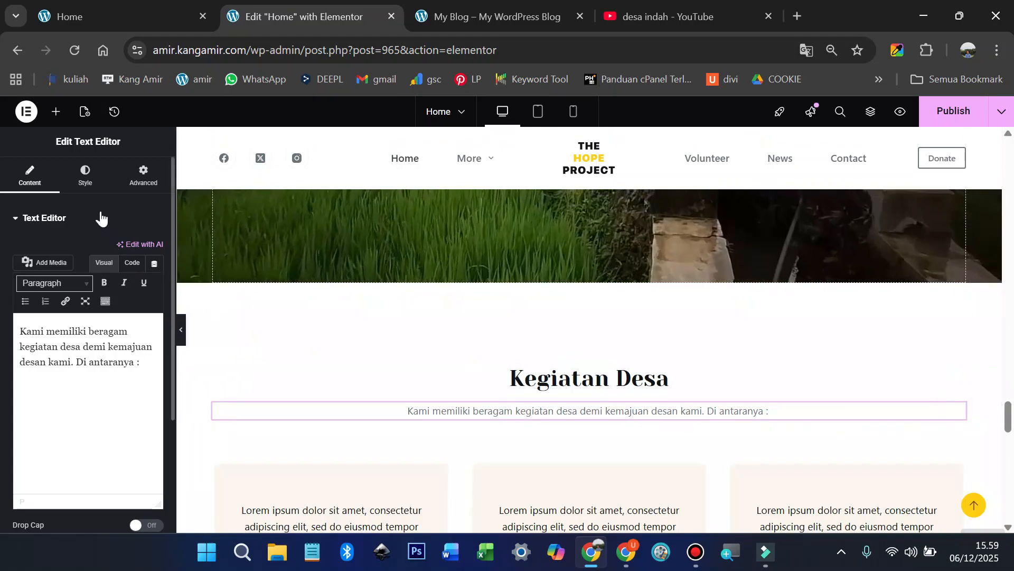
click(624, 415)
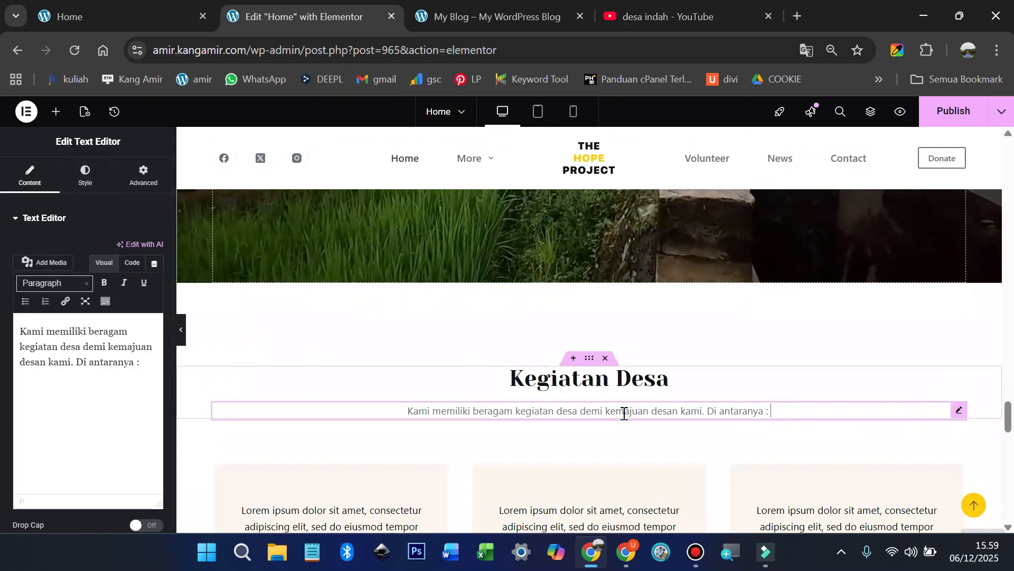
click(85, 176)
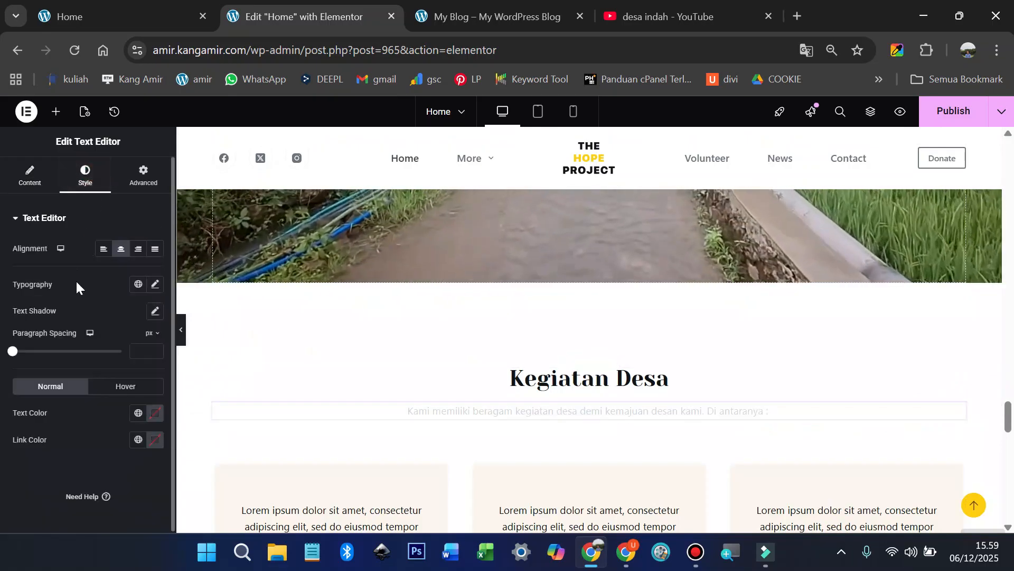
click(157, 286)
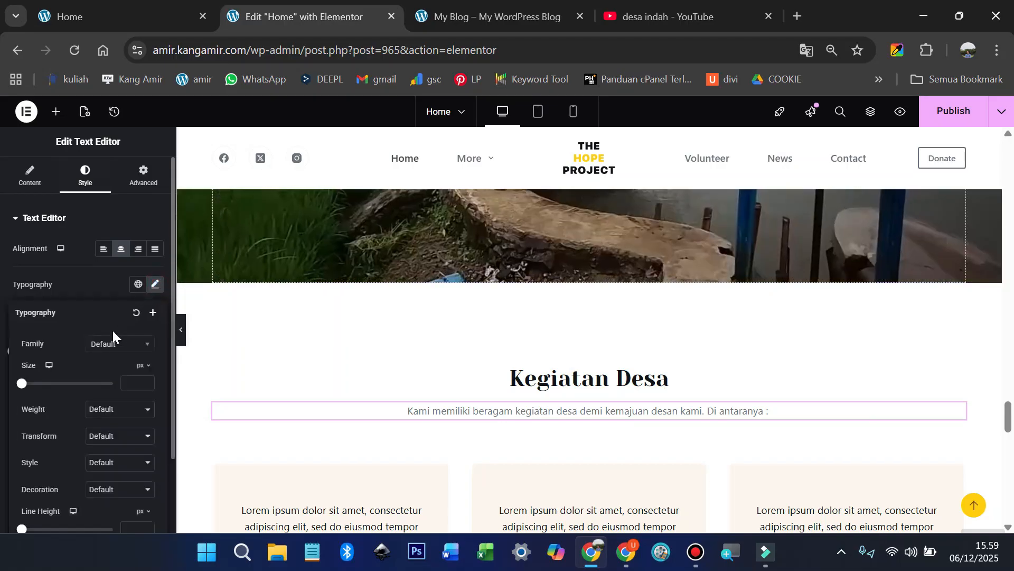
click(113, 346)
text(work)
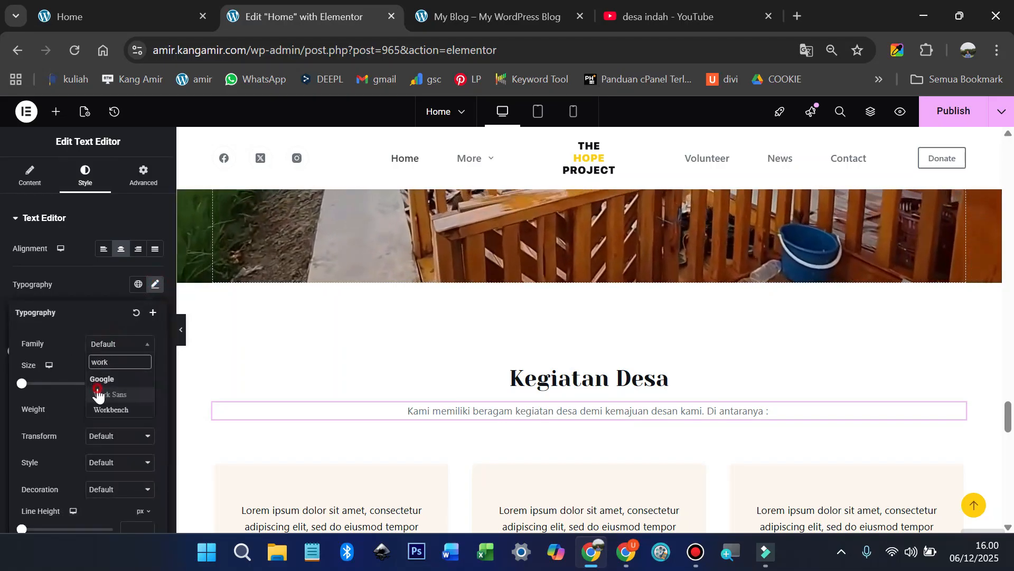
click(103, 395)
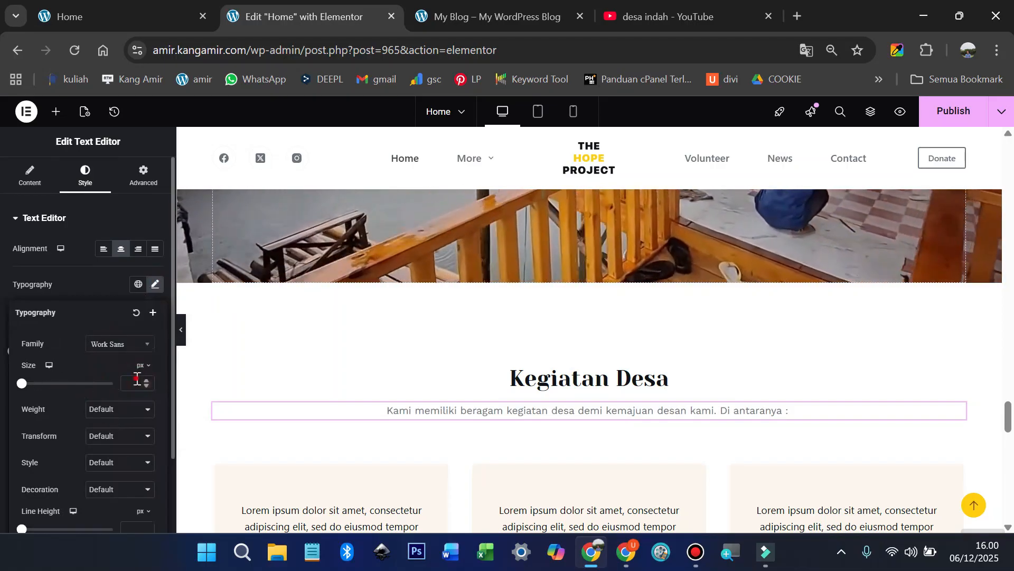
click(136, 380)
text(18)
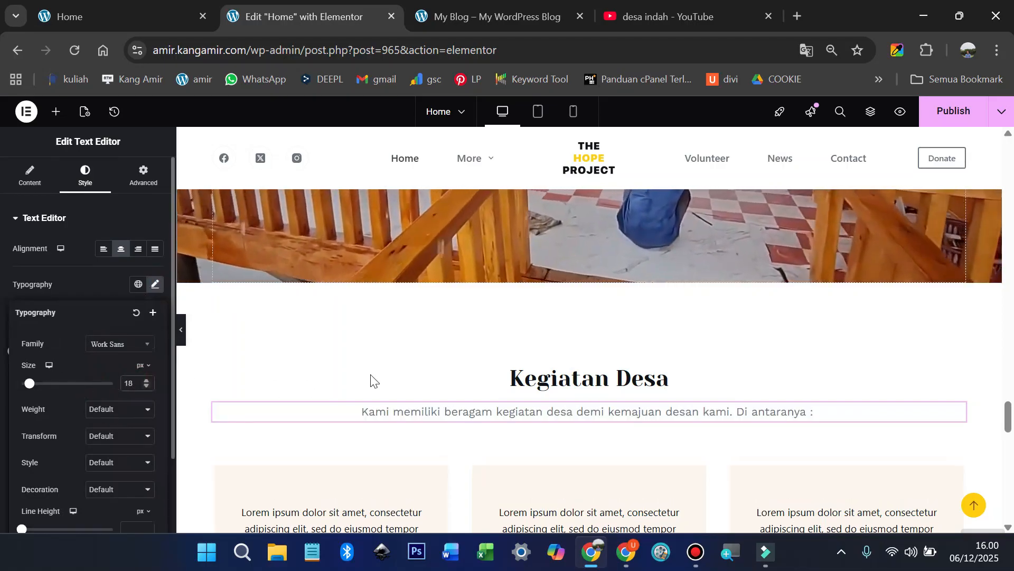
Step: Delete the section of three Lorem ipsum cards below the subtitle
scroll(448, 362, down, 1)
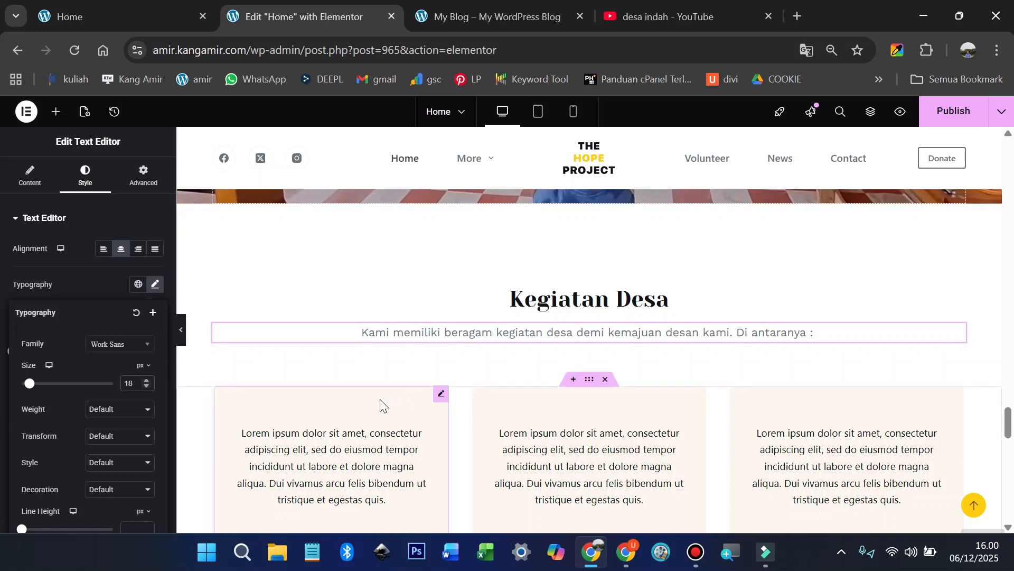
click(607, 381)
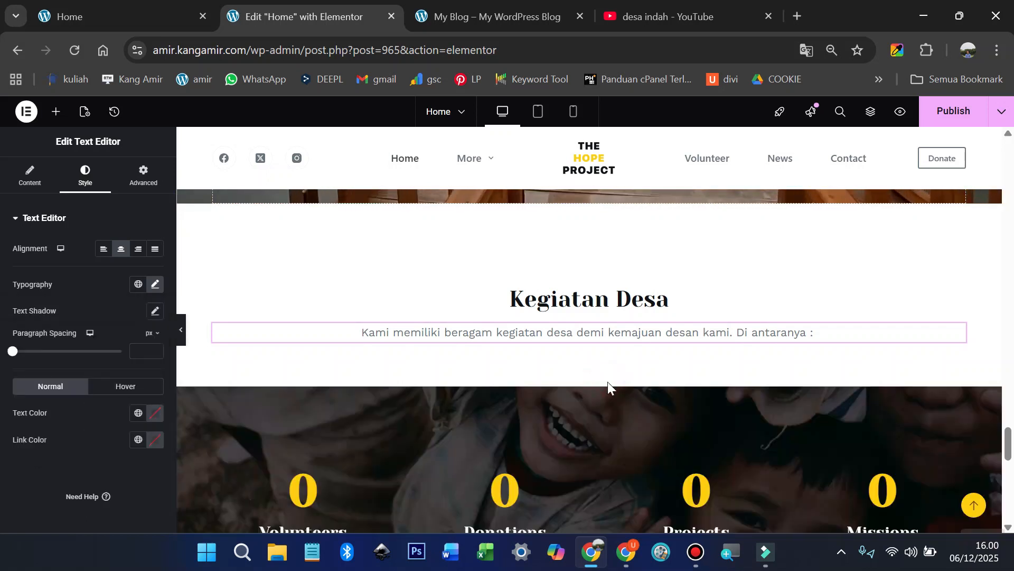
scroll(611, 378, down, 1)
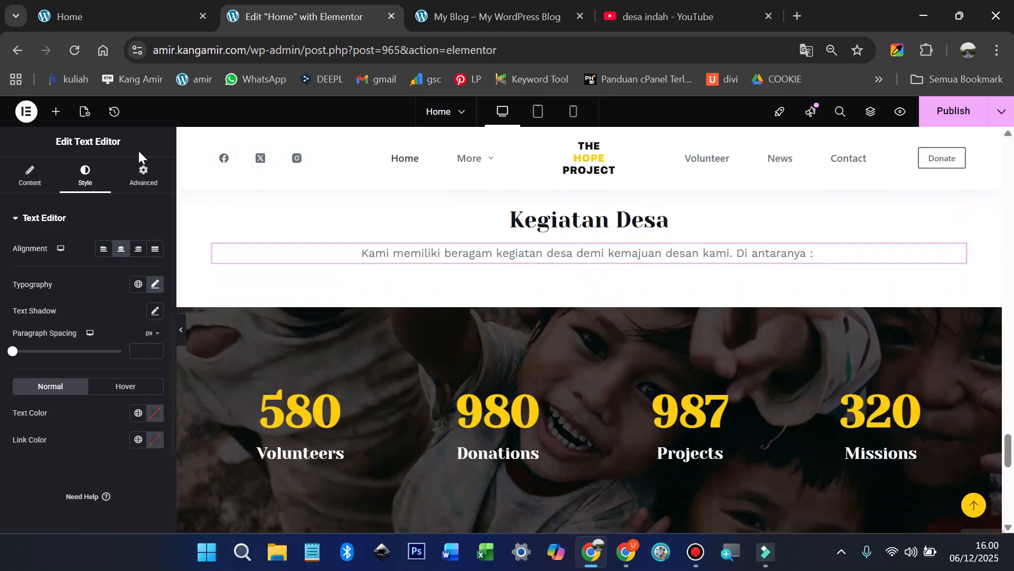
Step: Add a new container below the intro text with an inner container nested inside
click(56, 113)
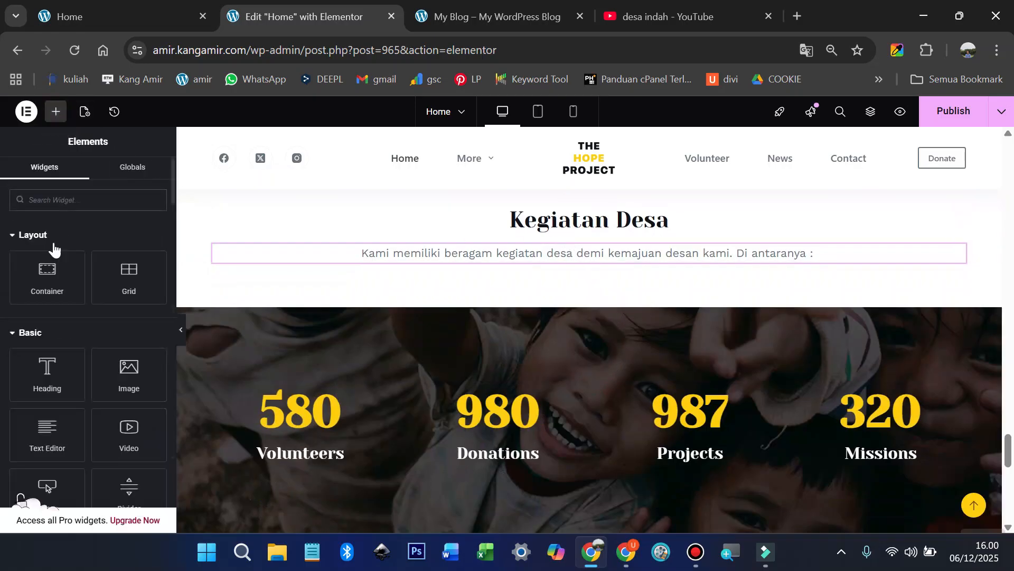
drag(41, 272, 497, 257)
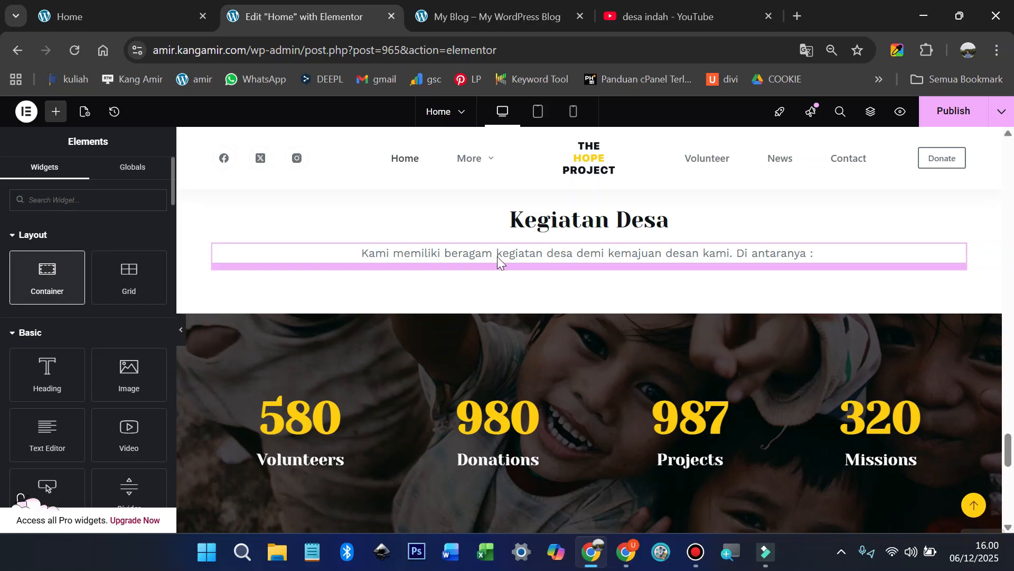
click(56, 113)
drag(50, 269, 294, 290)
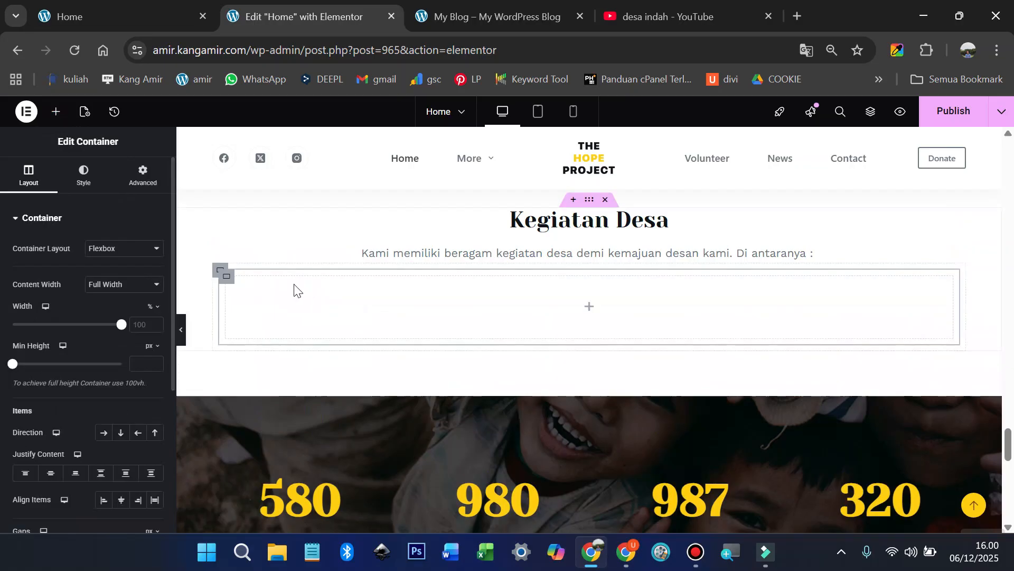
Step: Duplicate the inner container twice to make three columns
click(219, 271)
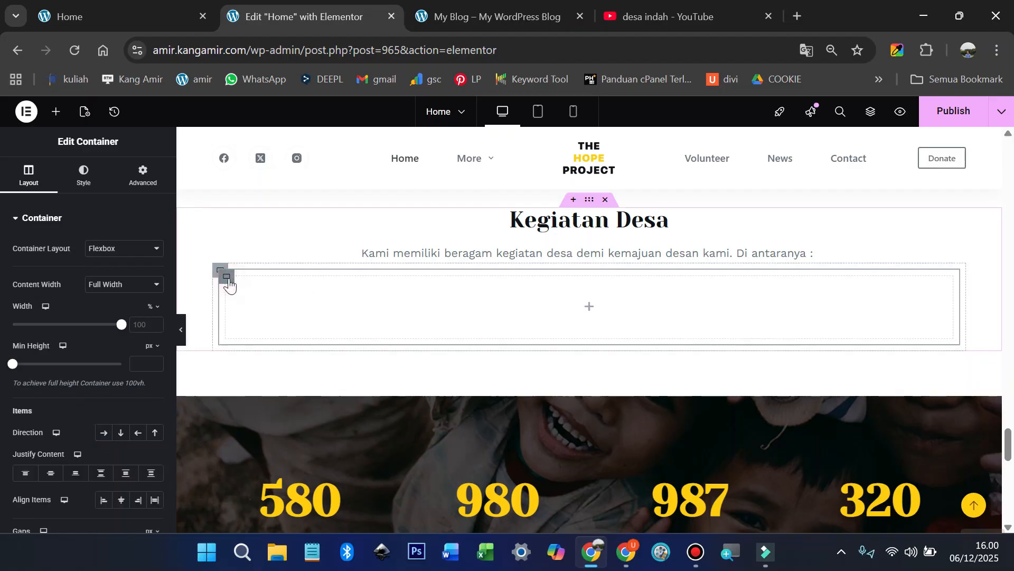
right_click(231, 283)
click(273, 229)
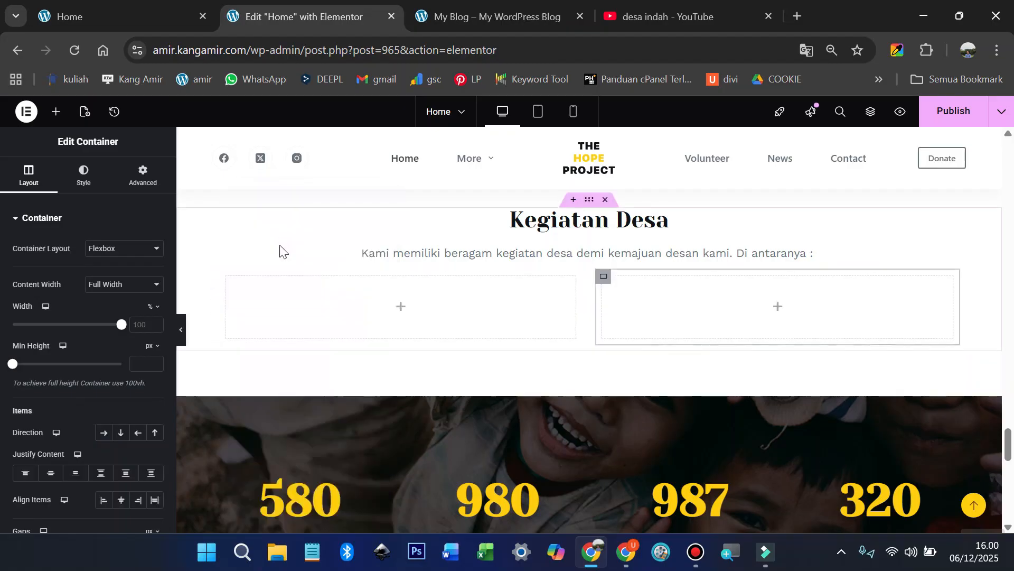
right_click(227, 277)
click(263, 232)
scroll(375, 347, up, 10)
scroll(382, 335, up, 5)
scroll(386, 330, down, 15)
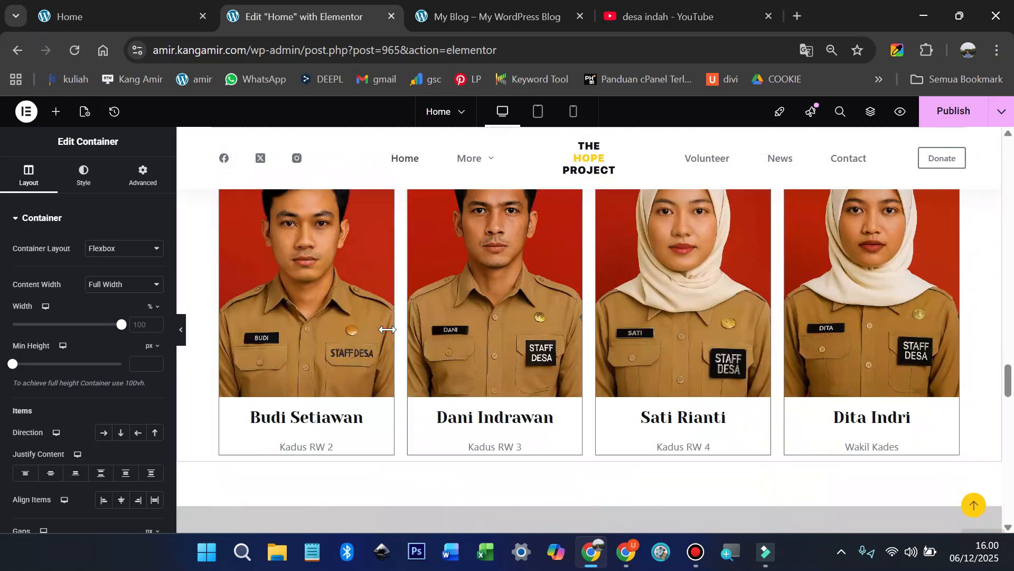
scroll(370, 317, up, 8)
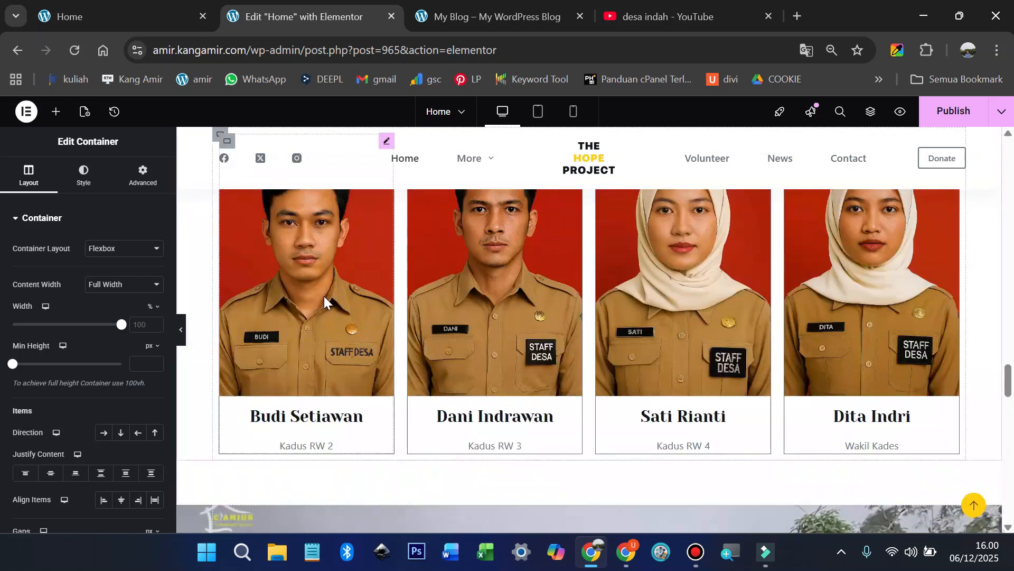
scroll(324, 296, up, 1)
scroll(333, 300, down, 1)
scroll(336, 304, down, 1)
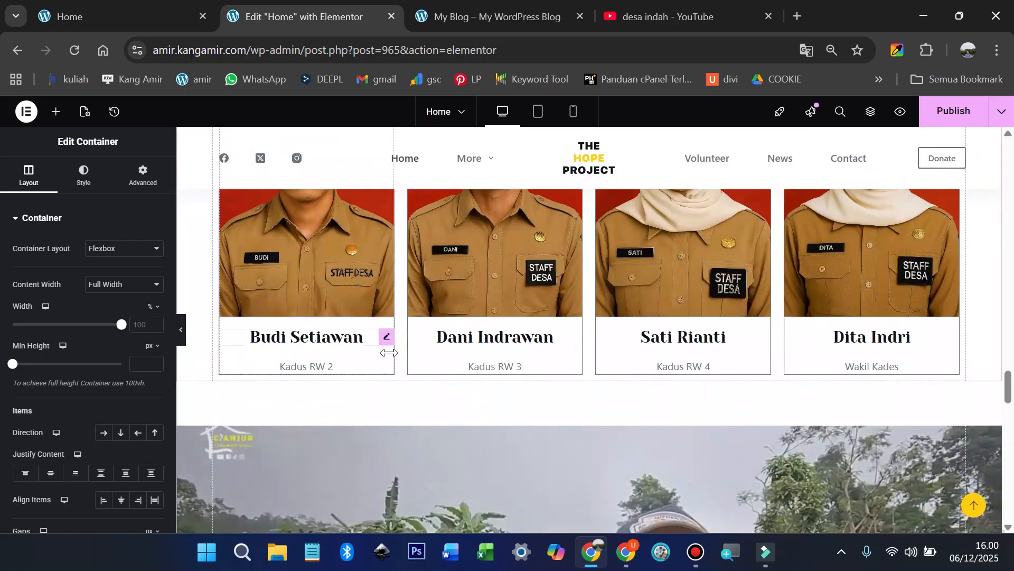
scroll(335, 386, down, 10)
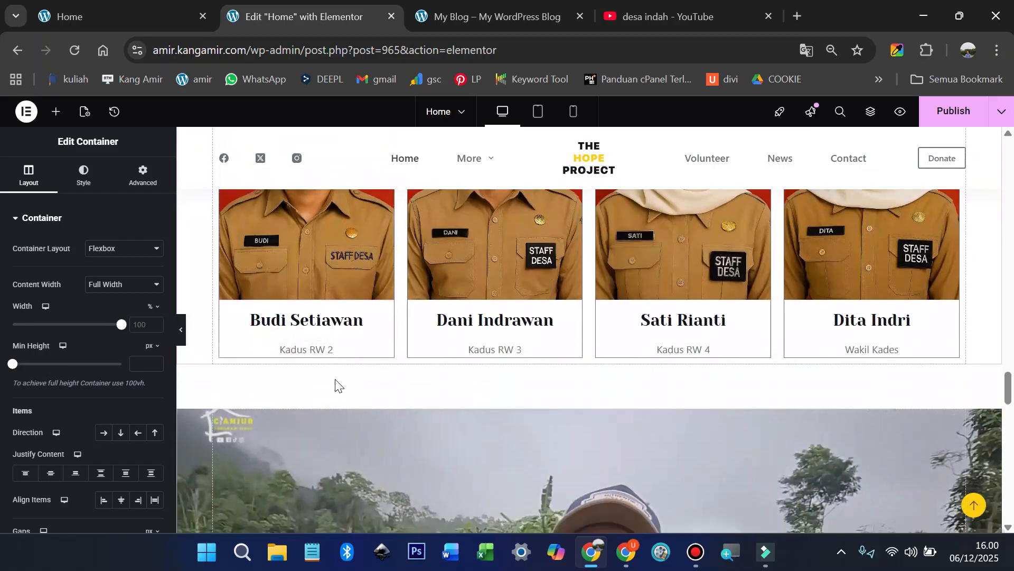
scroll(340, 378, up, 4)
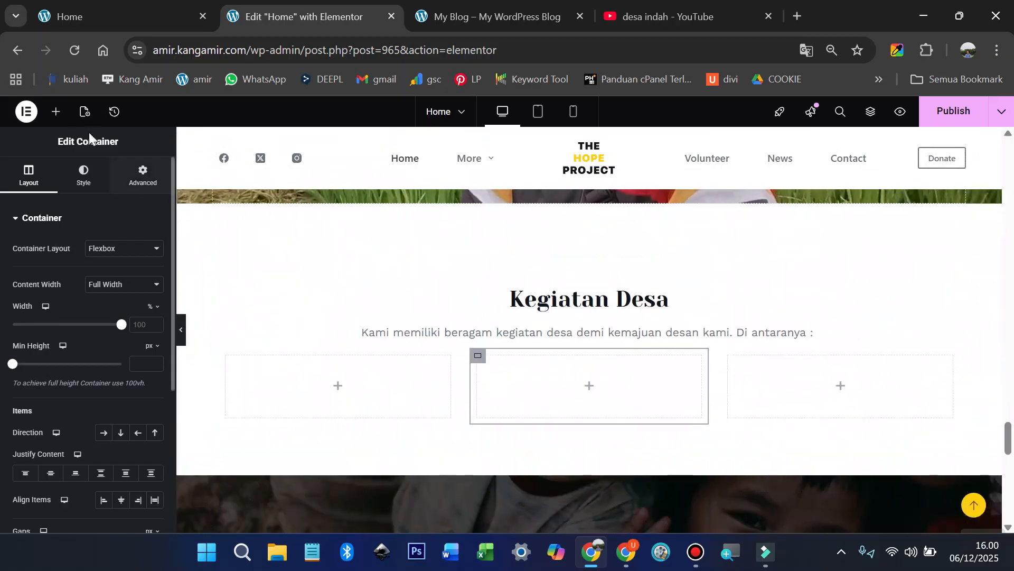
Step: Add an Image widget and a Heading widget to the first column
click(56, 112)
drag(125, 375, 315, 376)
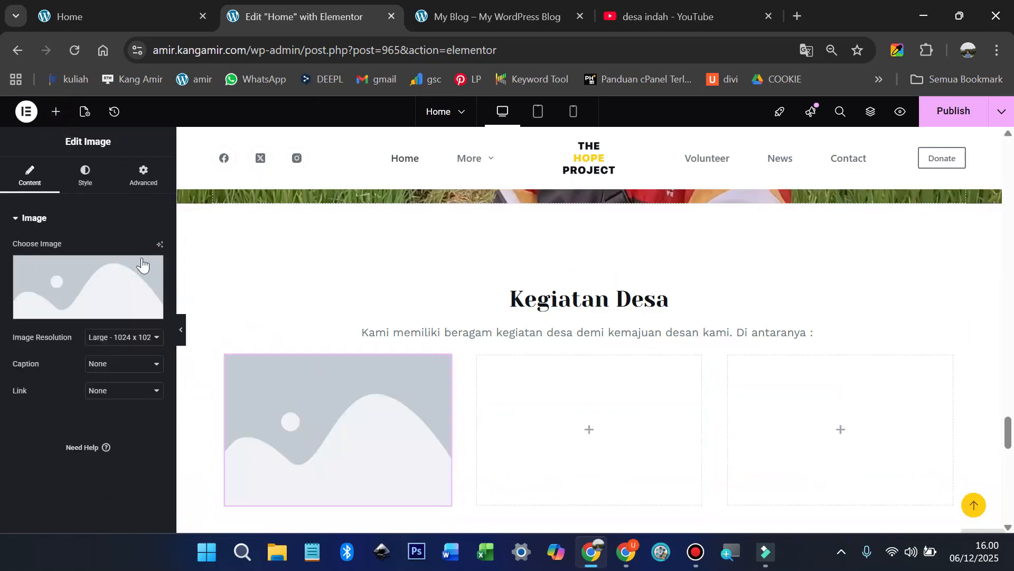
click(56, 121)
scroll(106, 222, down, 2)
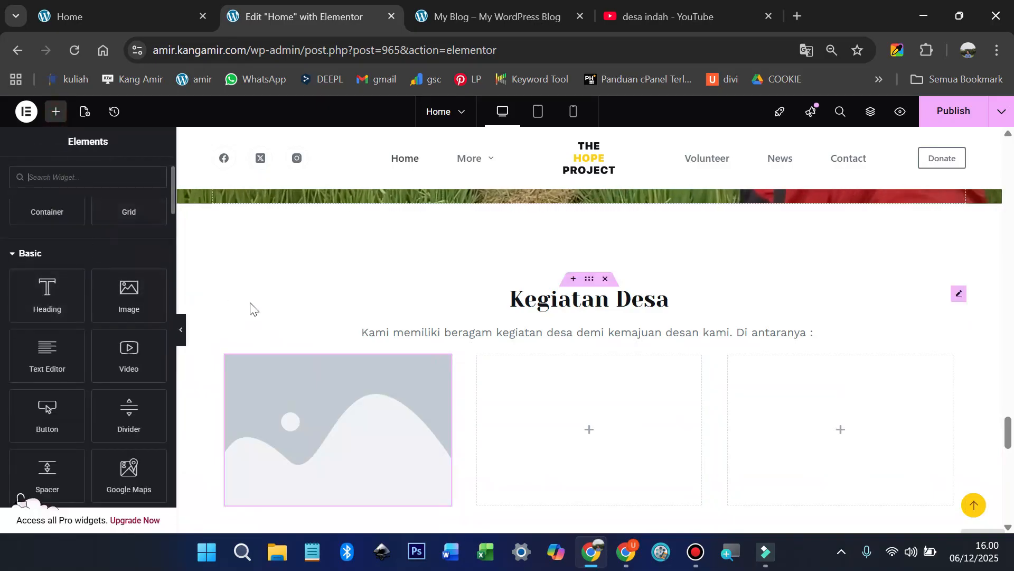
scroll(227, 307, down, 2)
drag(55, 299, 344, 409)
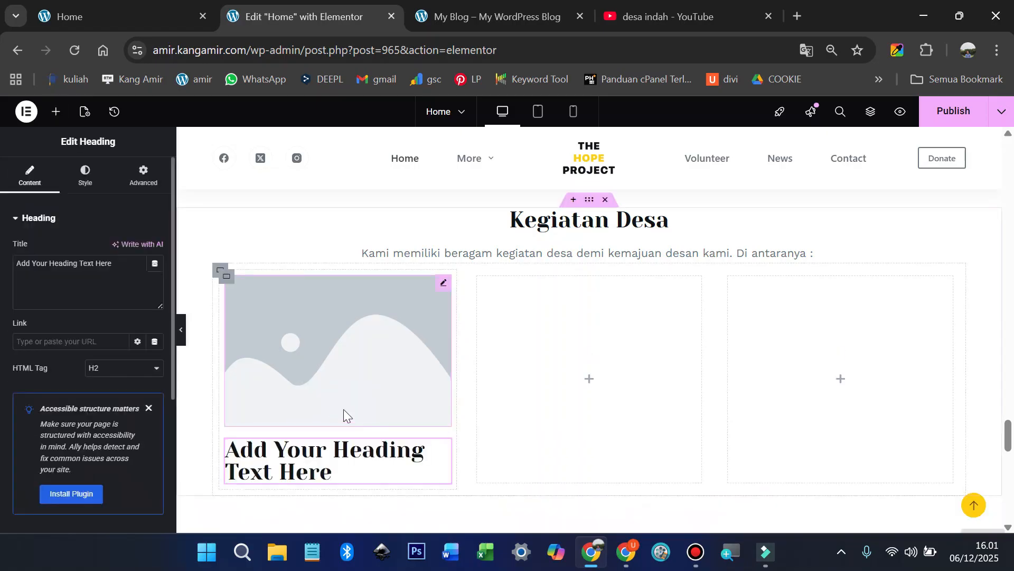
click(314, 322)
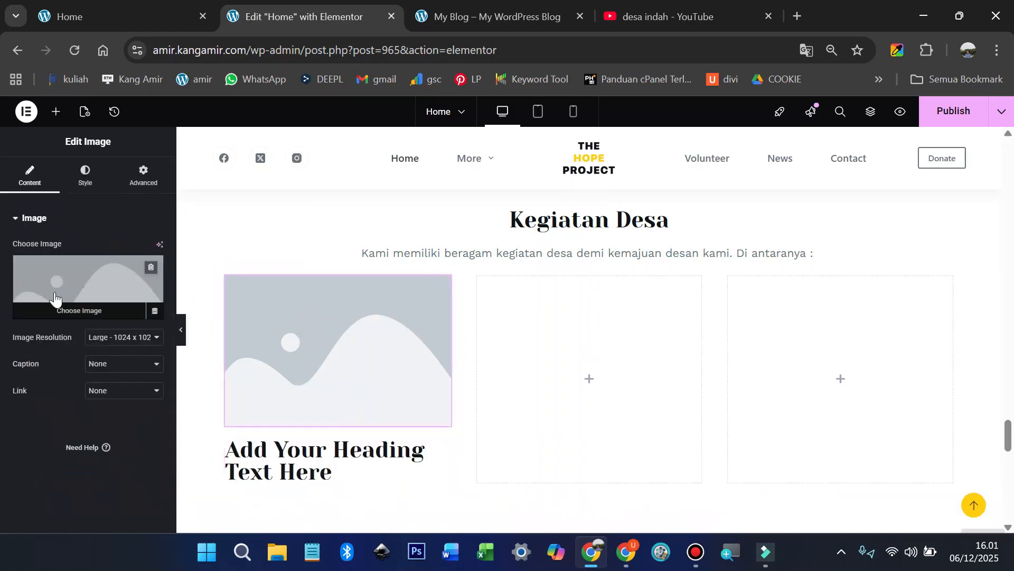
Step: Upload bangun-jalan-desa.jpg from the SOSIAL folder and insert it as the first column's image
click(59, 313)
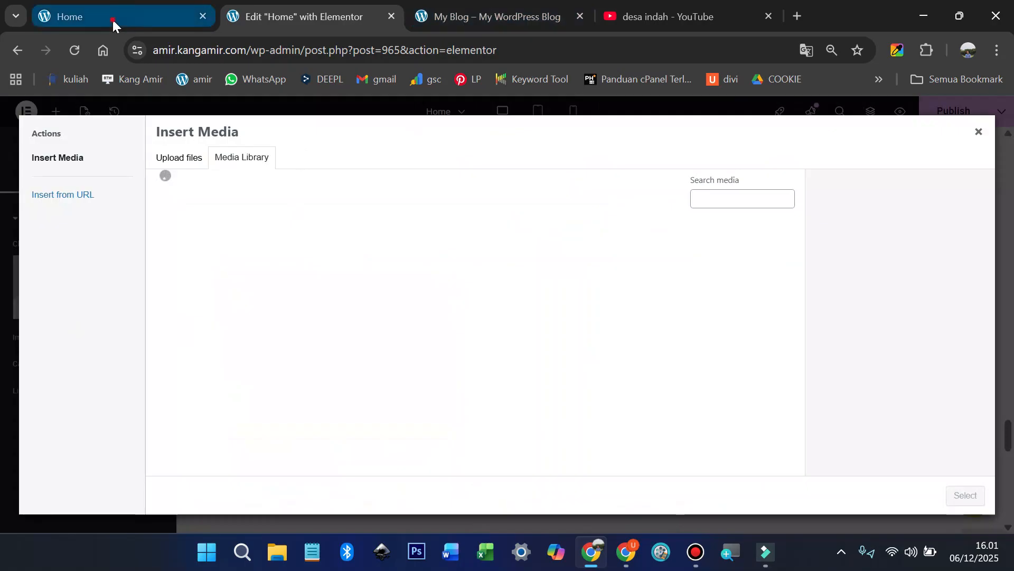
click(112, 18)
scroll(343, 341, down, 3)
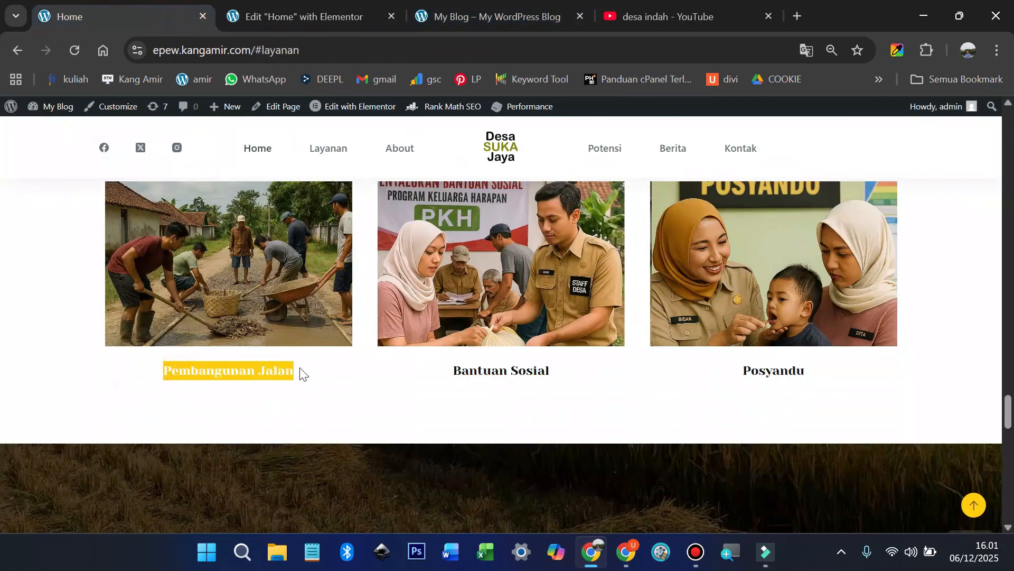
click(264, 14)
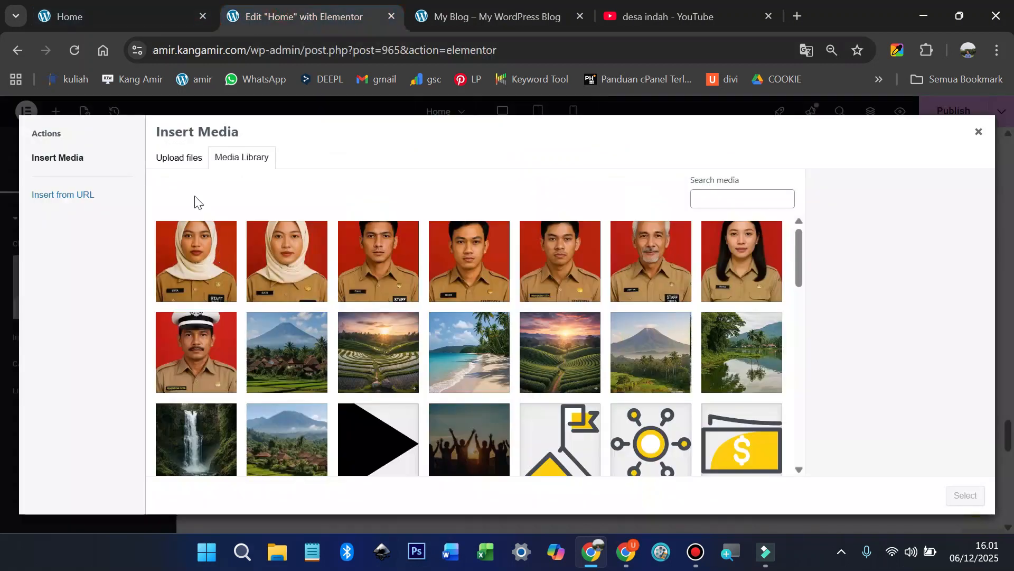
click(178, 167)
click(543, 317)
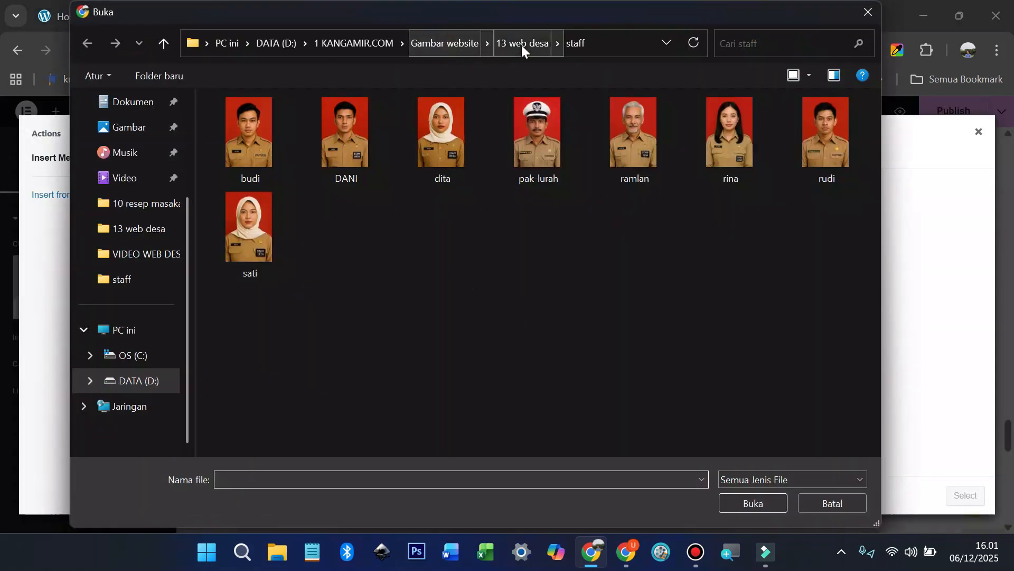
click(522, 45)
double_click(355, 145)
double_click(248, 143)
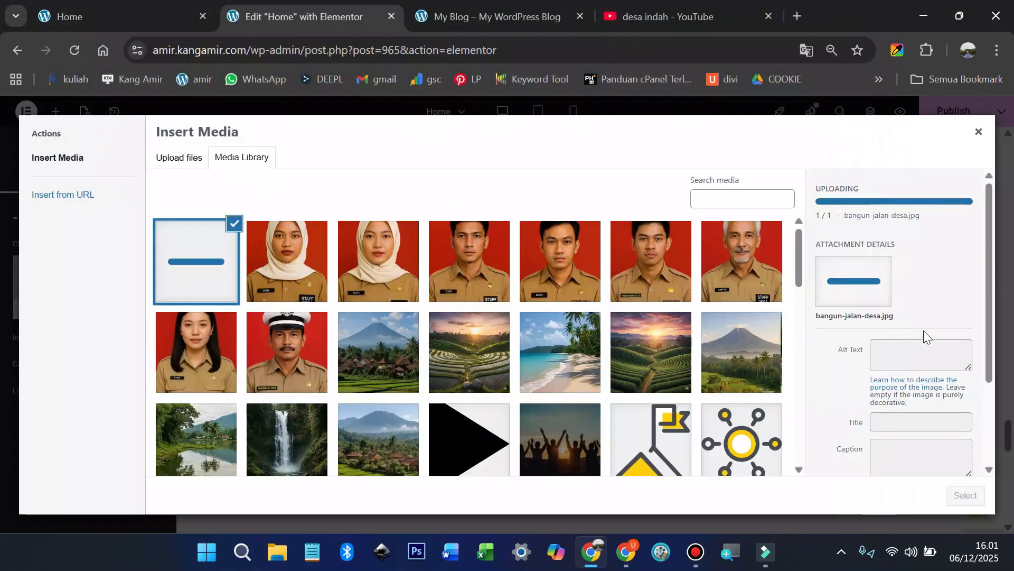
click(916, 348)
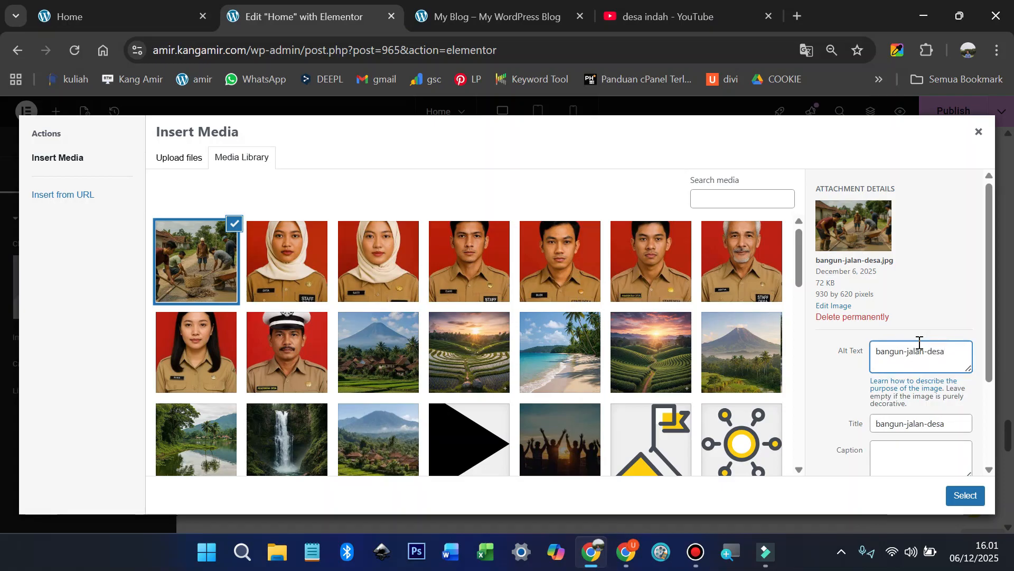
click(968, 498)
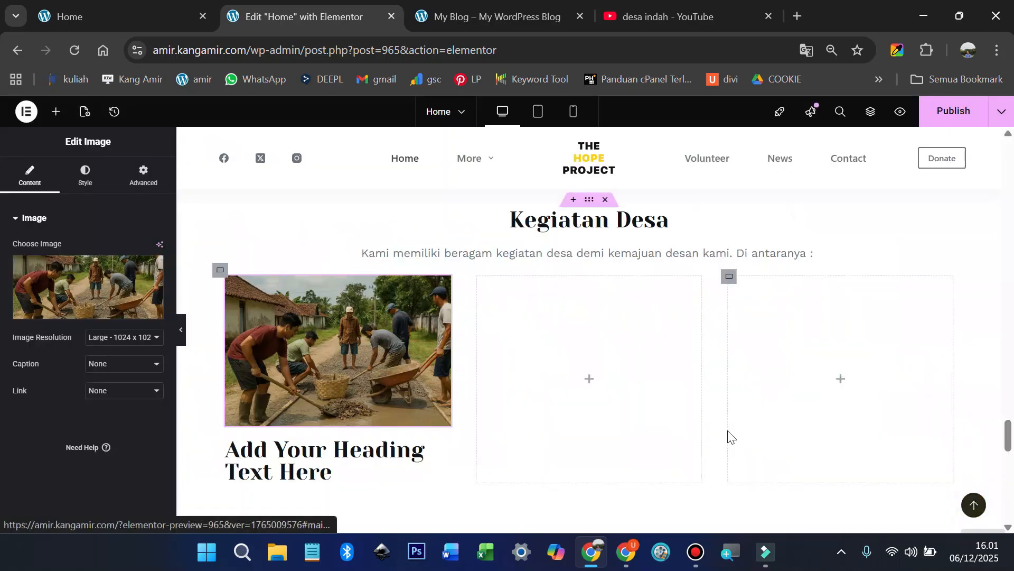
Step: Make the heading 'Pembangunan Jalan', centered at 25 px, and duplicate the card
click(395, 452)
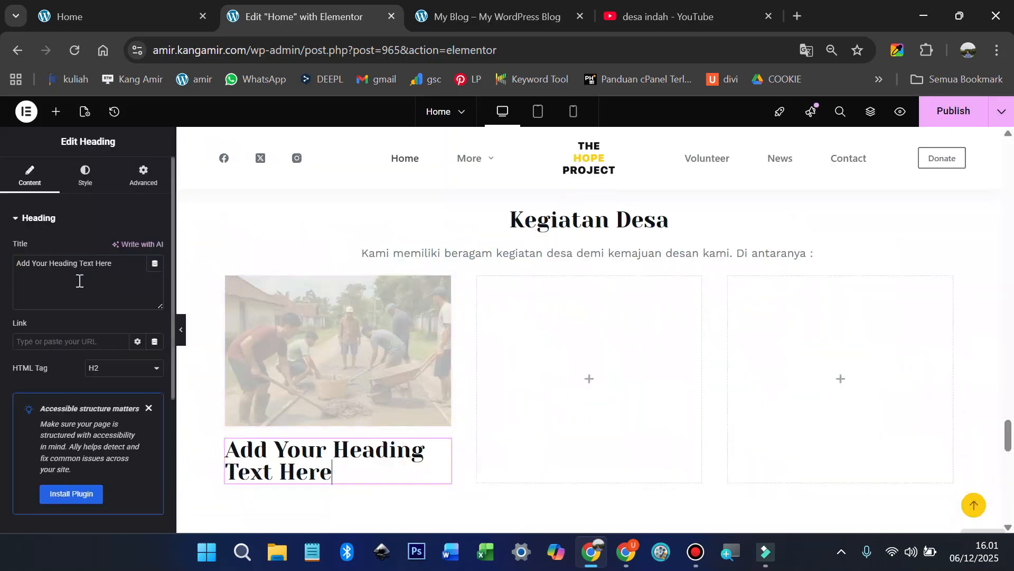
key(ctrl+a)
text(Pembangunan Jalan)
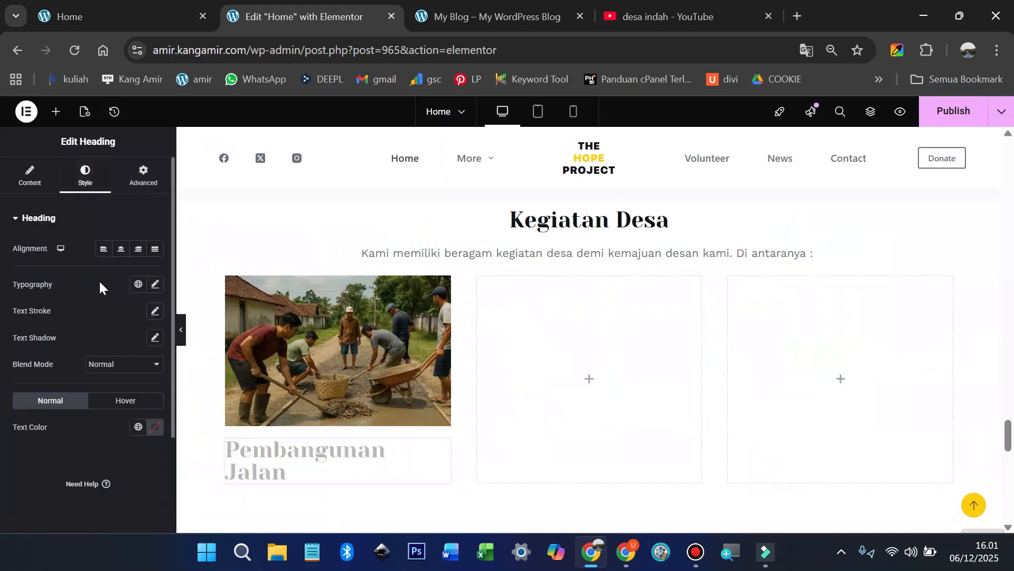
click(121, 249)
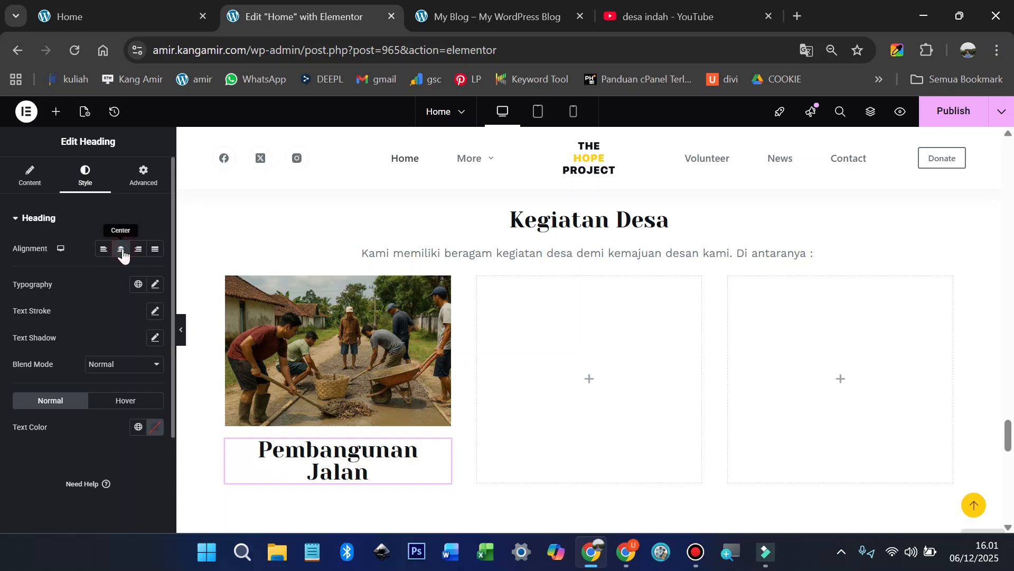
click(155, 286)
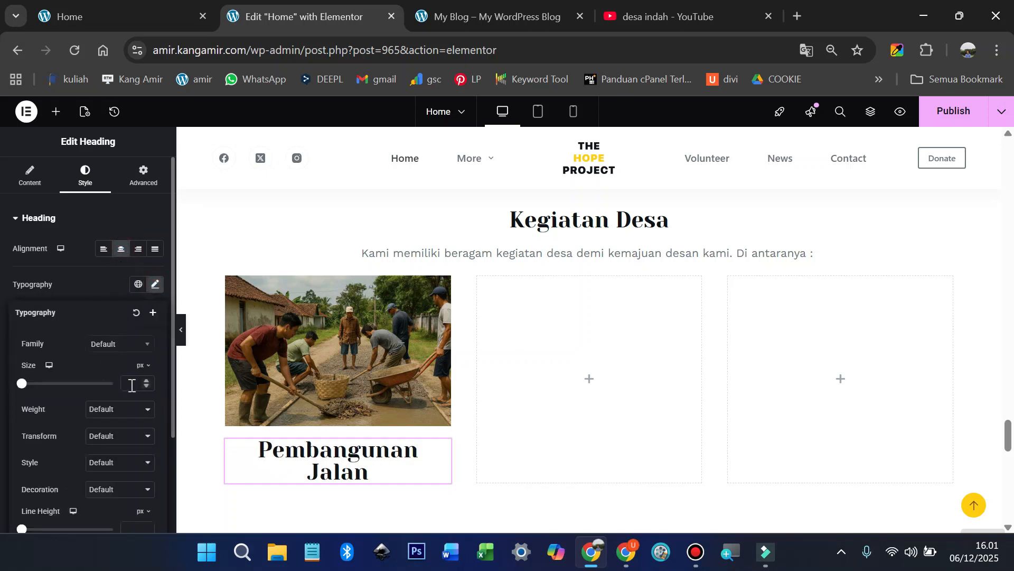
text(25)
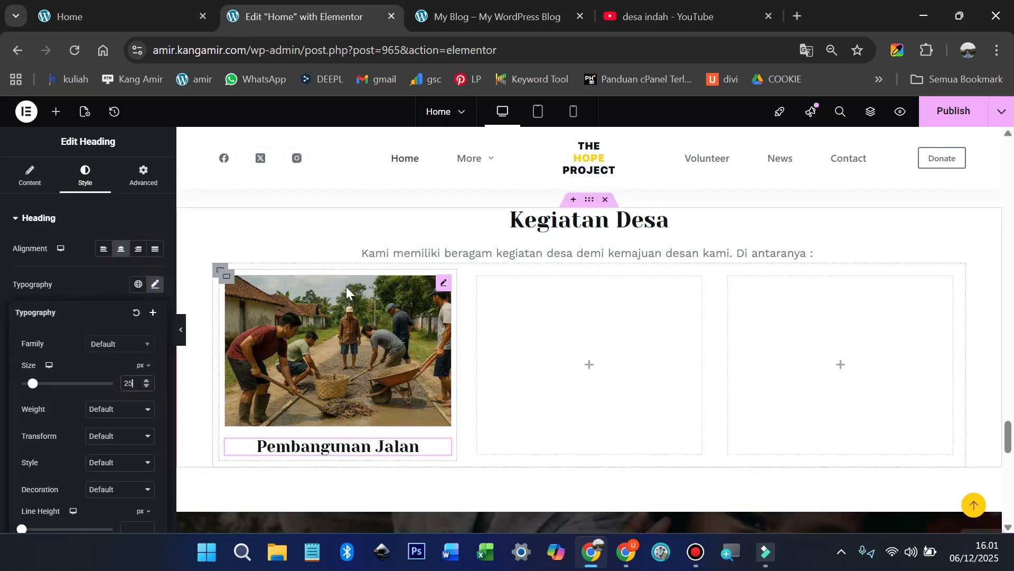
right_click(228, 280)
click(270, 224)
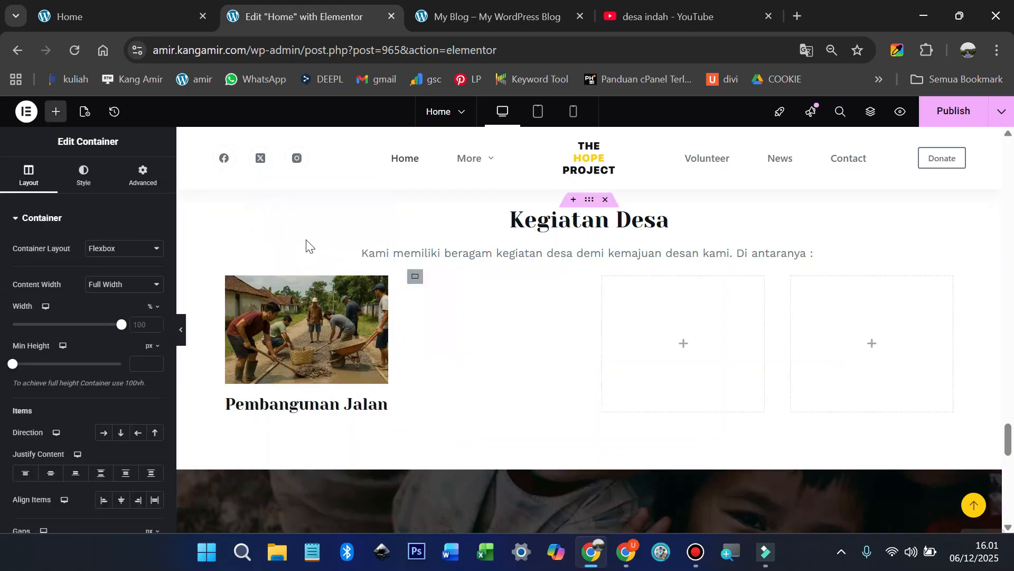
Step: Make a third card and delete the two empty placeholder columns
right_click(235, 280)
click(264, 224)
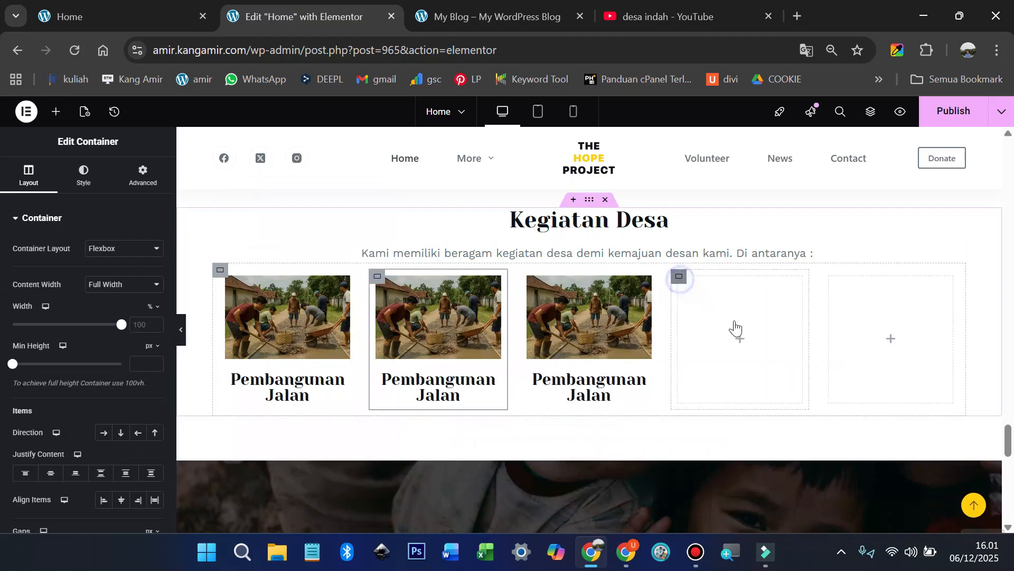
right_click(683, 317)
click(709, 516)
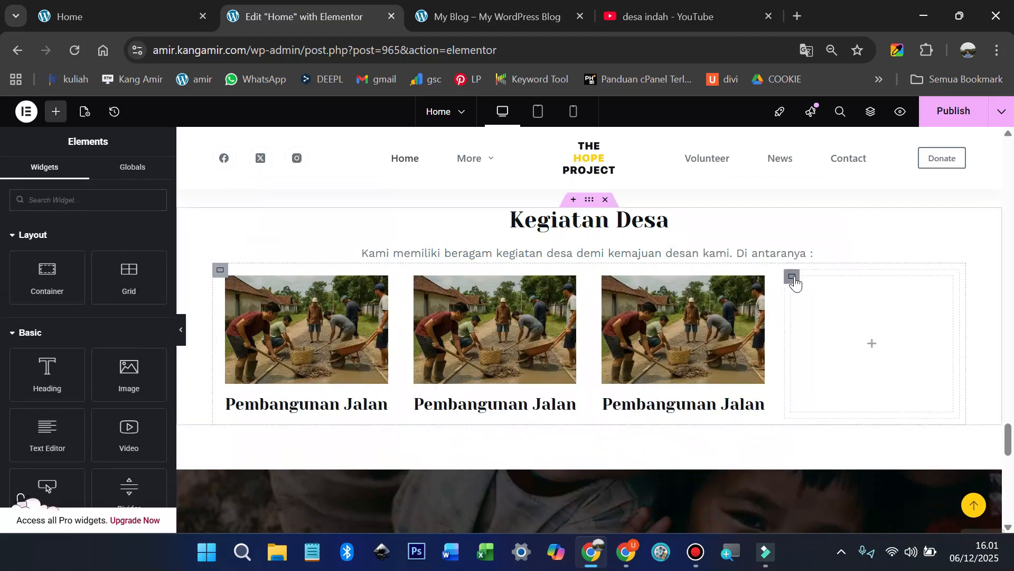
right_click(795, 282)
click(834, 520)
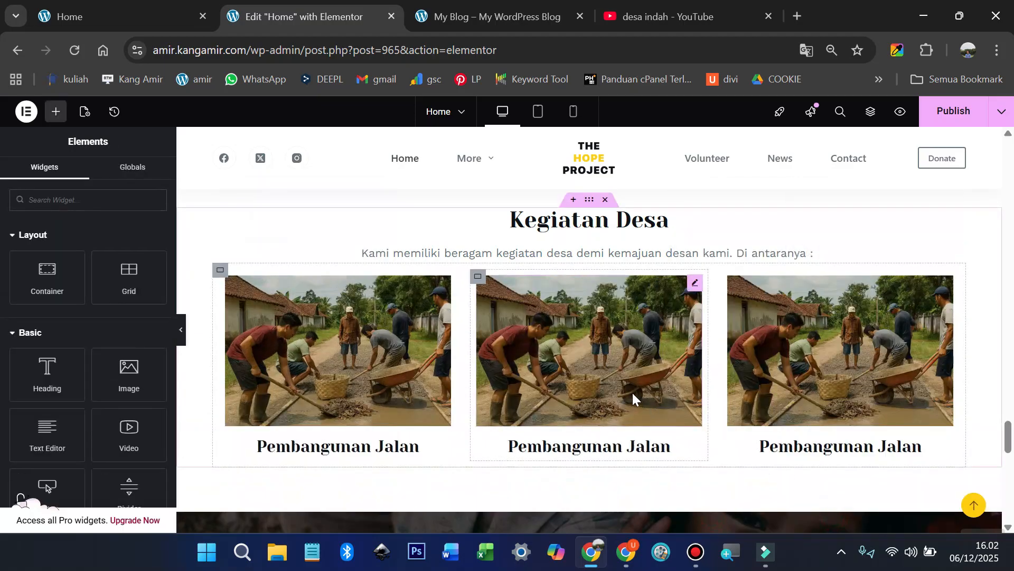
Step: Change the second and third cards' photos and headings to Bantuan Sosial and Posyandu
click(645, 376)
click(109, 22)
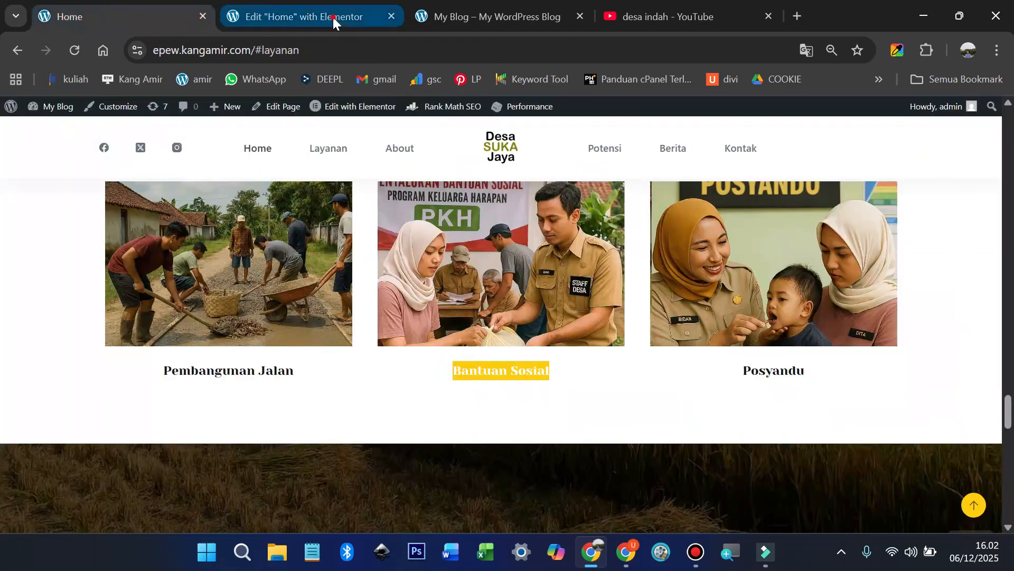
click(333, 19)
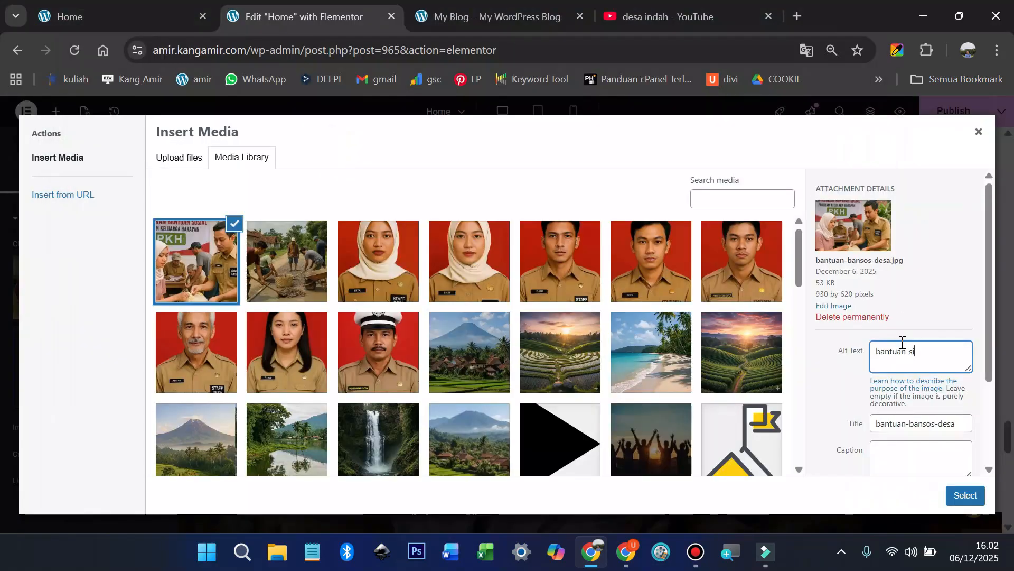
key(Escape)
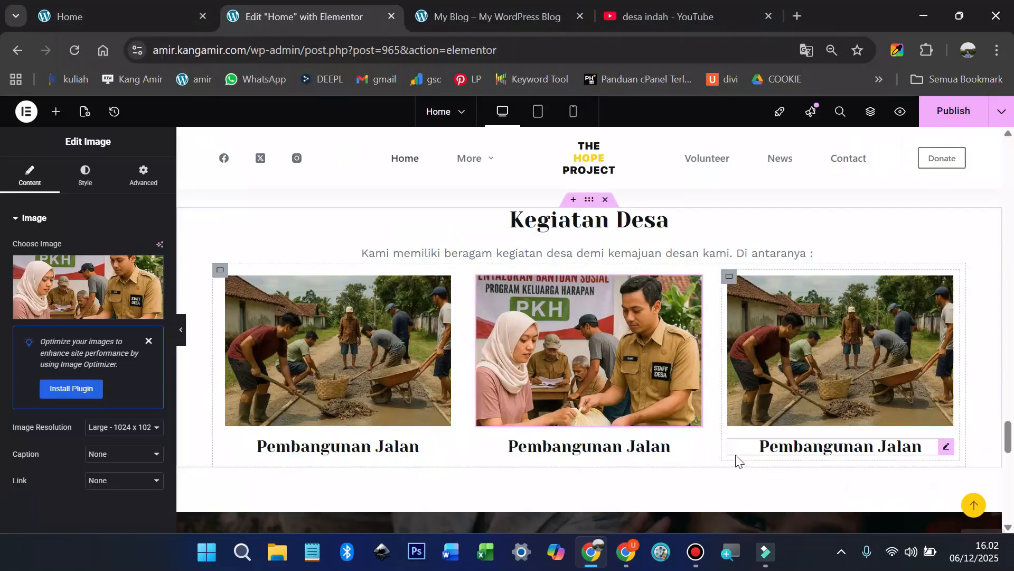
click(919, 296)
text(po)
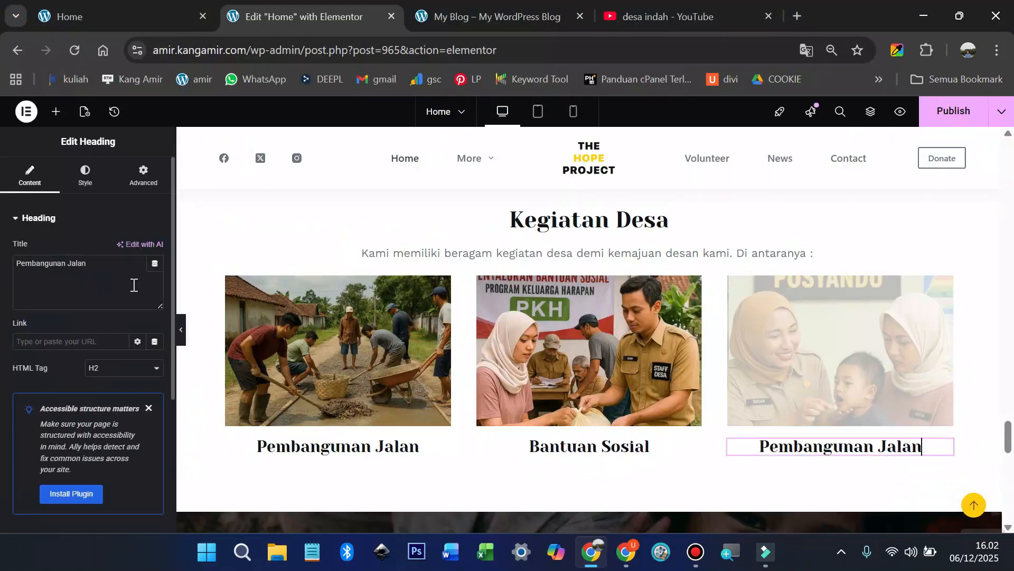
key(ctrl+a)
text(Posyandu)
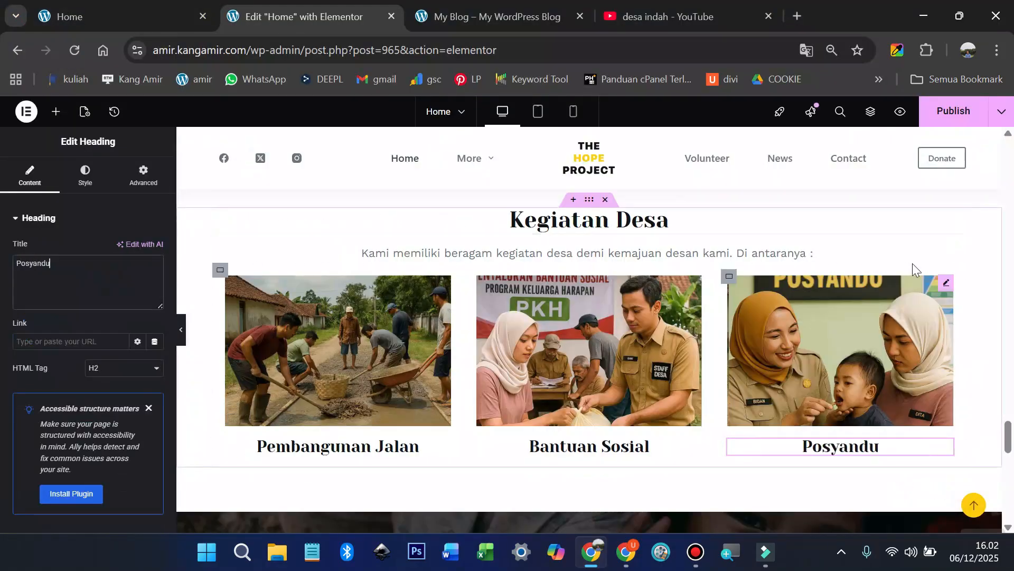
Step: Publish the home page and view it on the live site
click(953, 111)
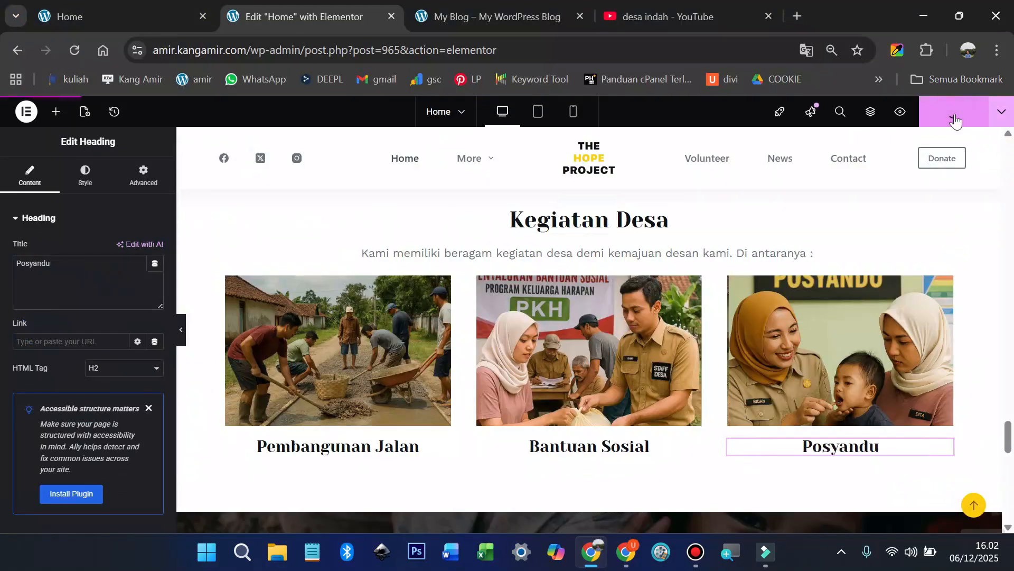
click(124, 17)
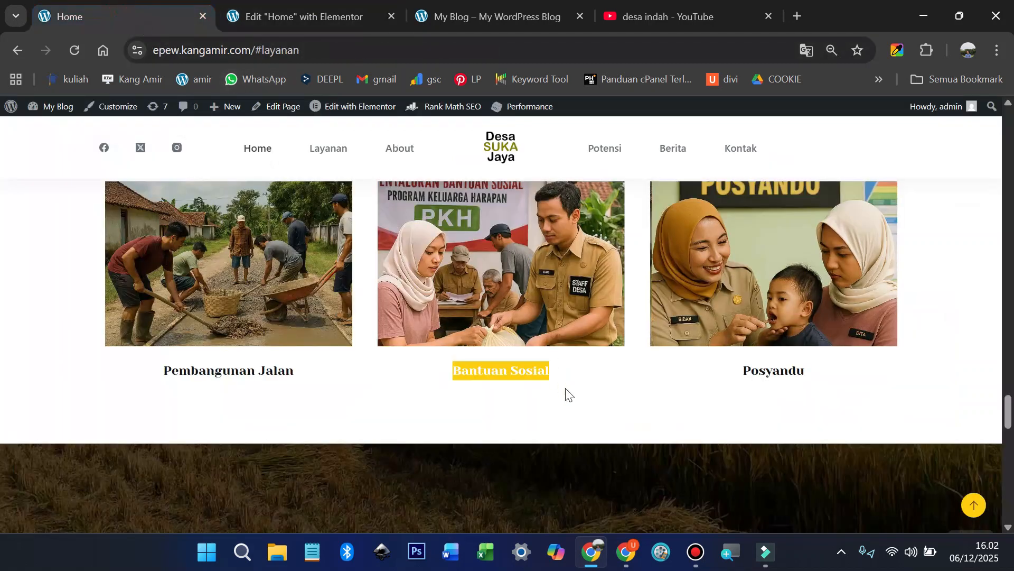
scroll(565, 393, down, 4)
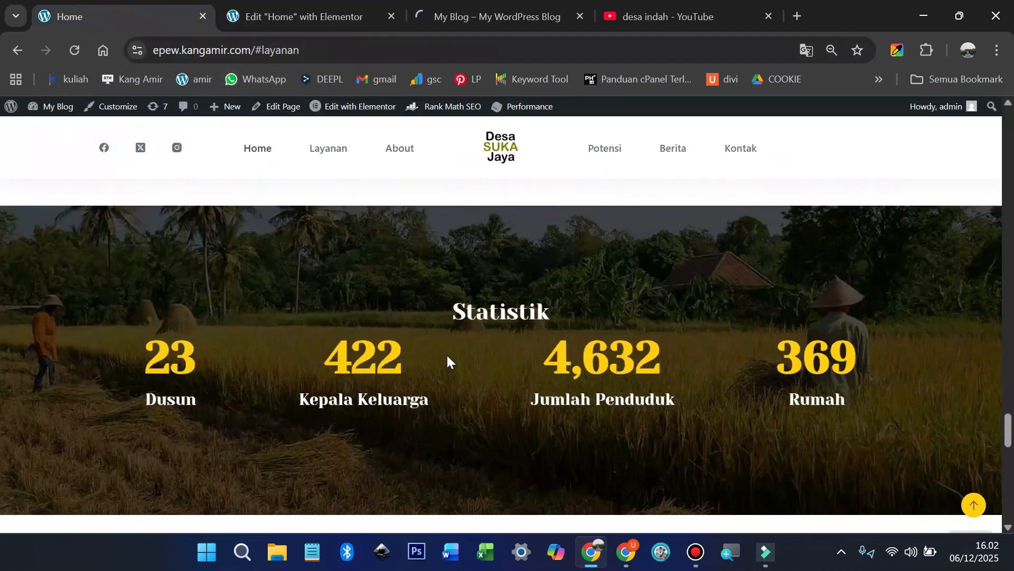
Step: Move the Volunteers counter out of the stats row and delete the counters container
click(305, 16)
scroll(550, 364, down, 4)
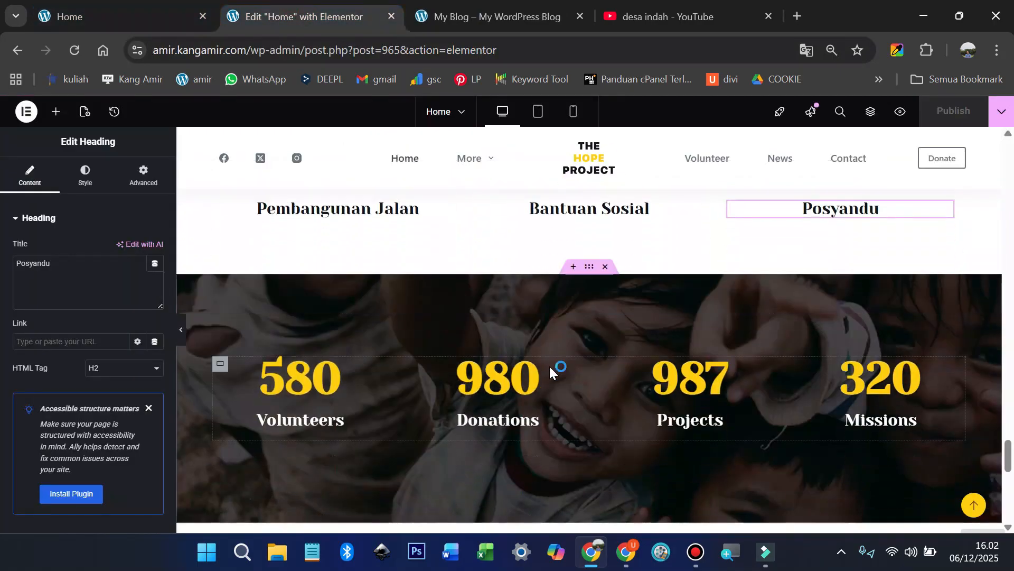
scroll(401, 412, up, 2)
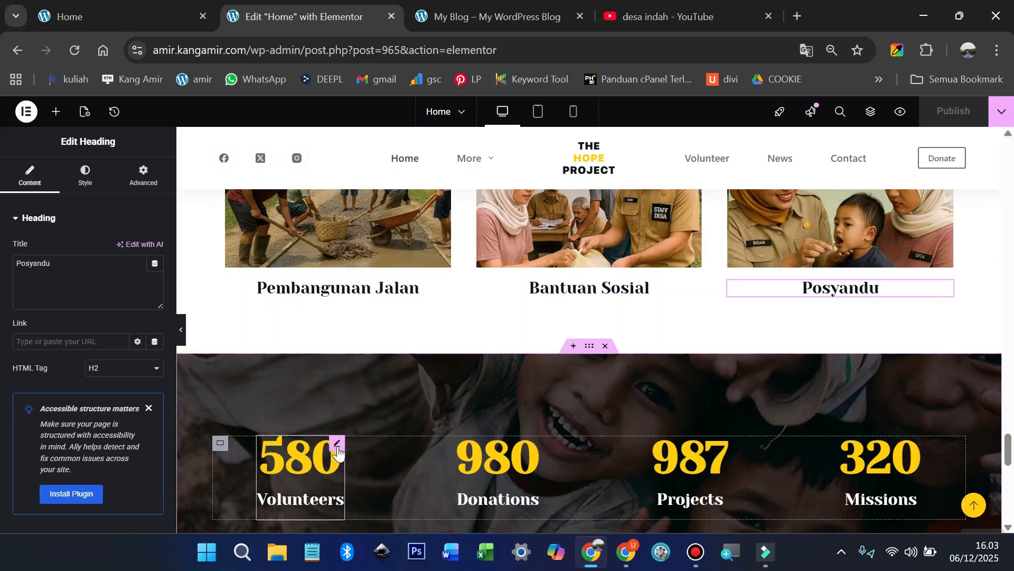
drag(335, 444, 337, 290)
scroll(362, 334, down, 3)
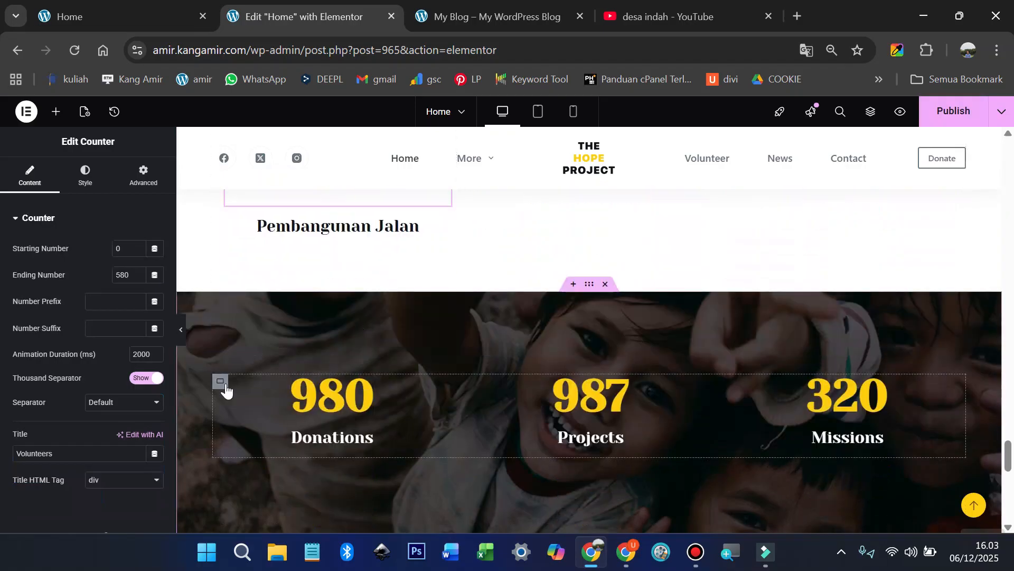
right_click(221, 386)
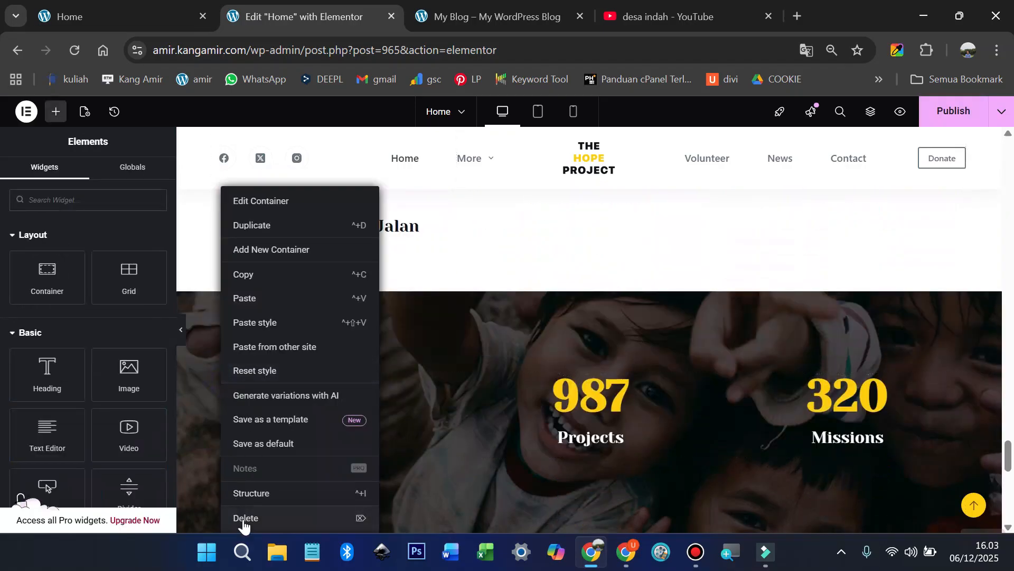
click(276, 519)
Step: Add a new container holding an inner container, and duplicate the inner container below itself
drag(48, 272, 405, 404)
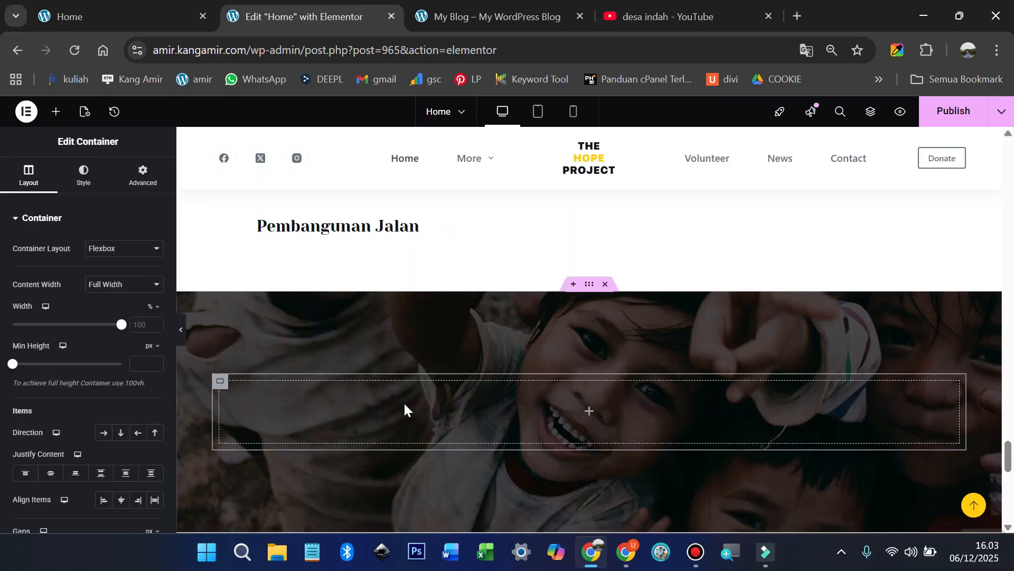
click(58, 115)
drag(45, 278, 346, 426)
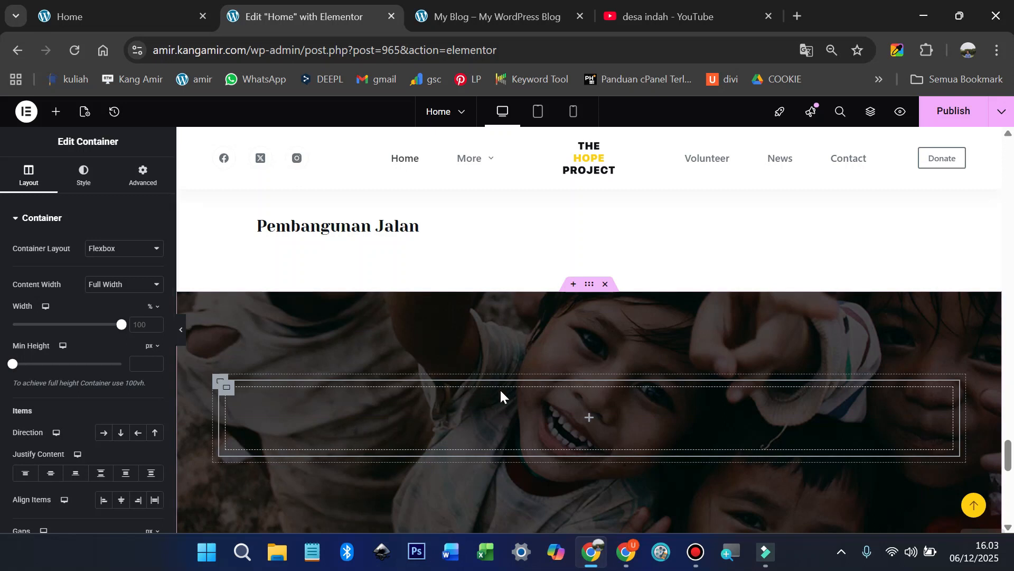
right_click(227, 392)
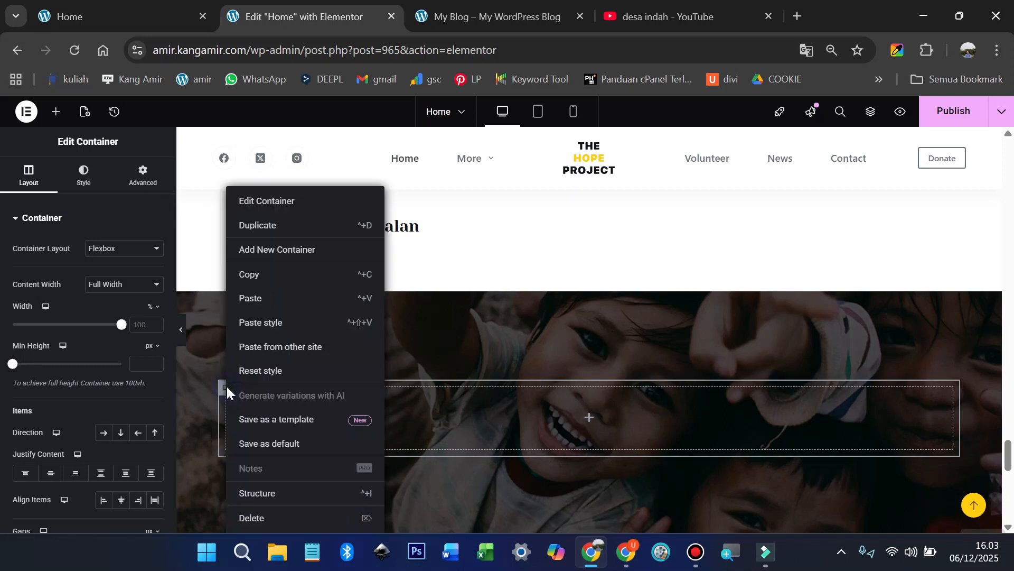
click(264, 225)
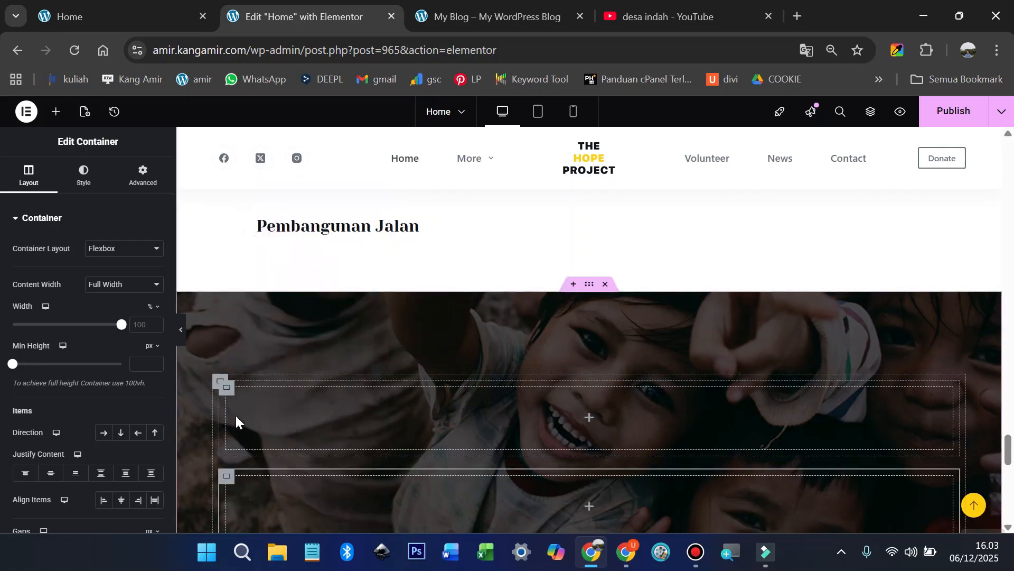
scroll(236, 414, down, 2)
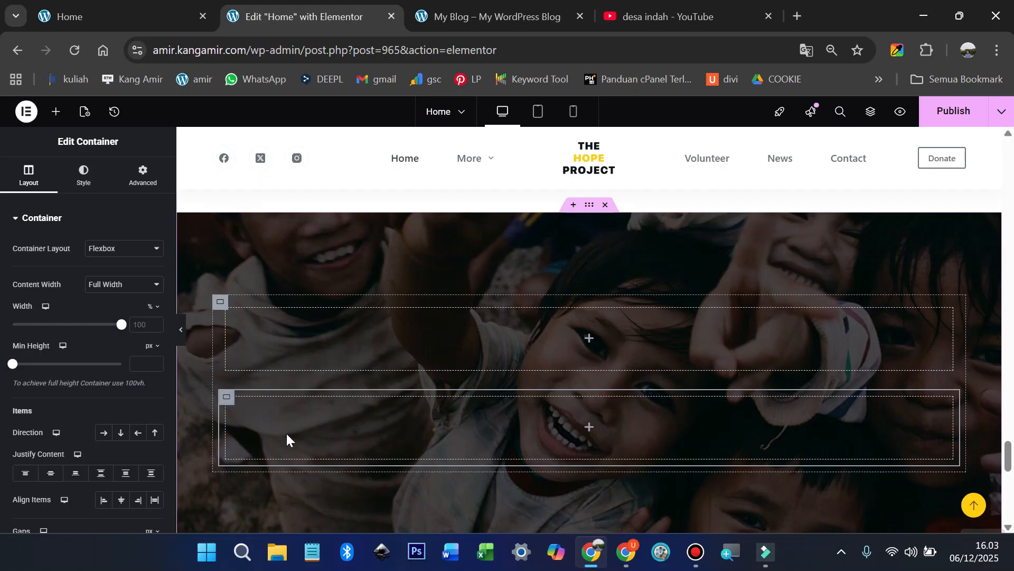
Step: Make the lower container a Row of four empty columns and drop a heading into the top container
click(55, 111)
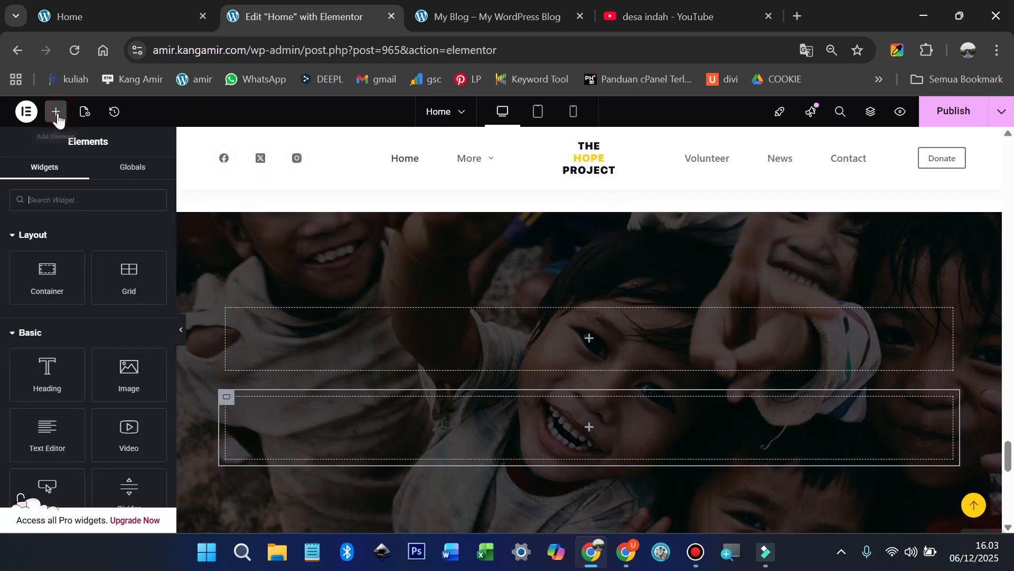
drag(61, 275, 323, 427)
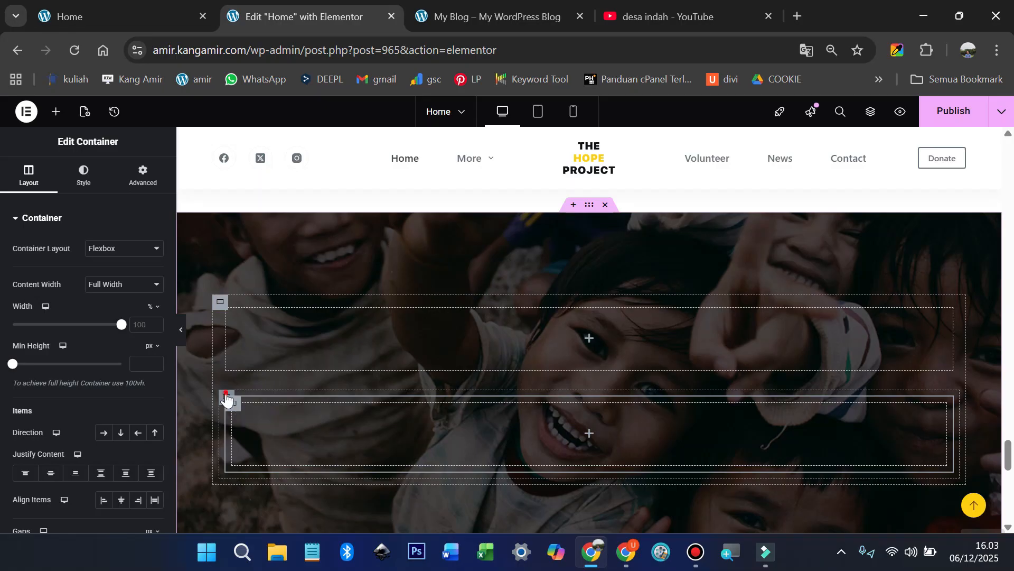
click(101, 434)
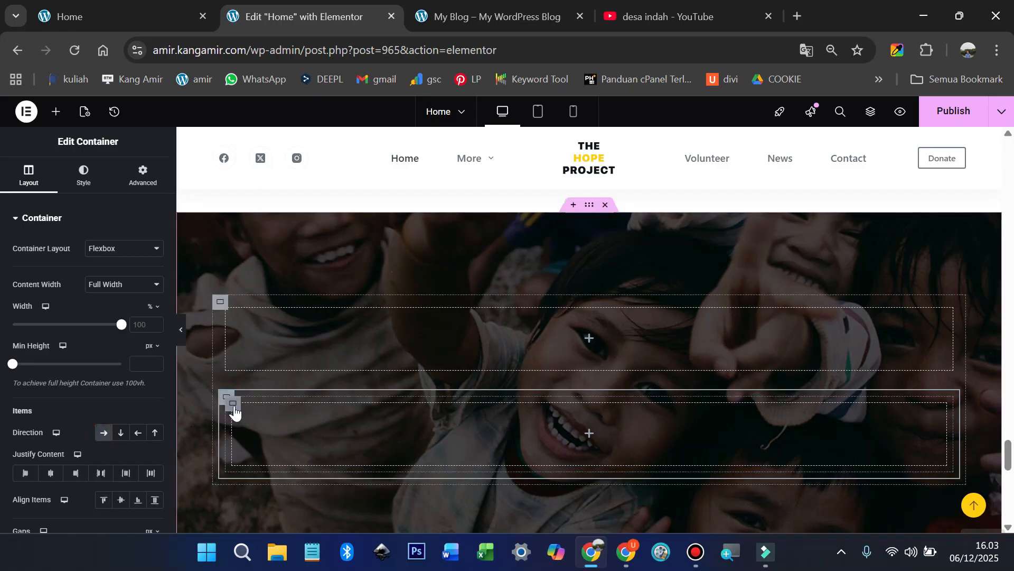
click(234, 407)
right_click(236, 410)
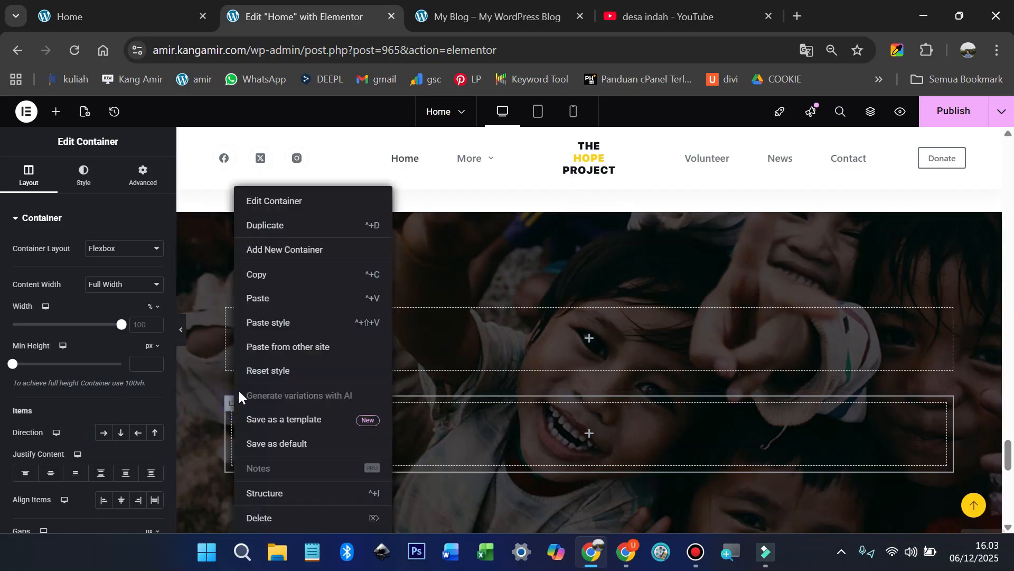
click(285, 231)
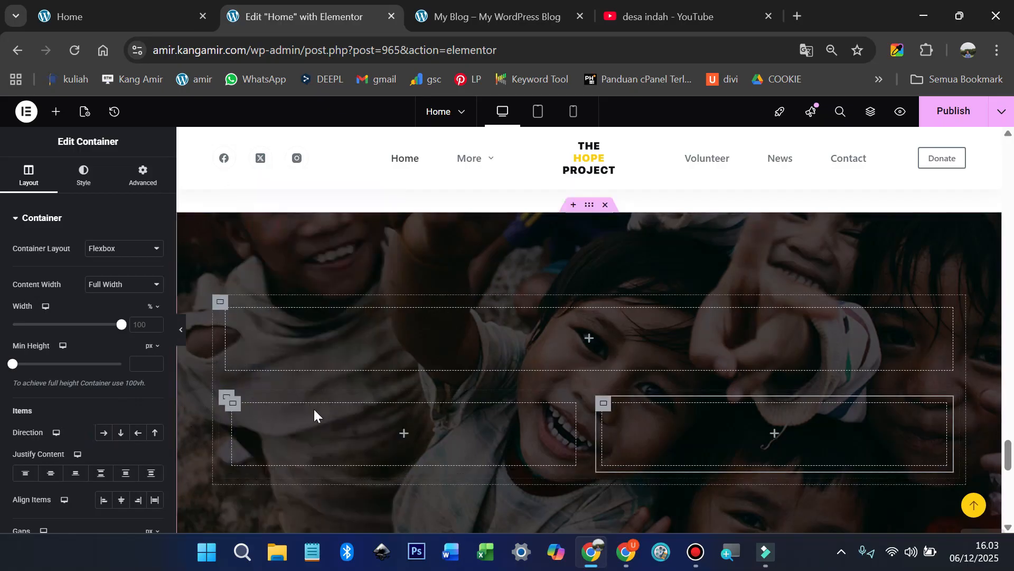
right_click(234, 407)
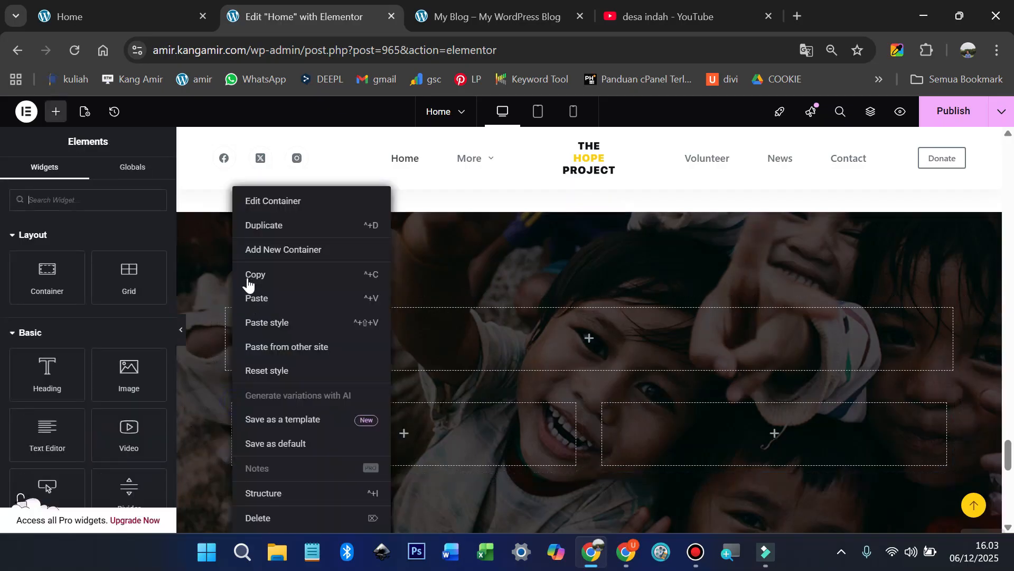
click(267, 228)
right_click(235, 412)
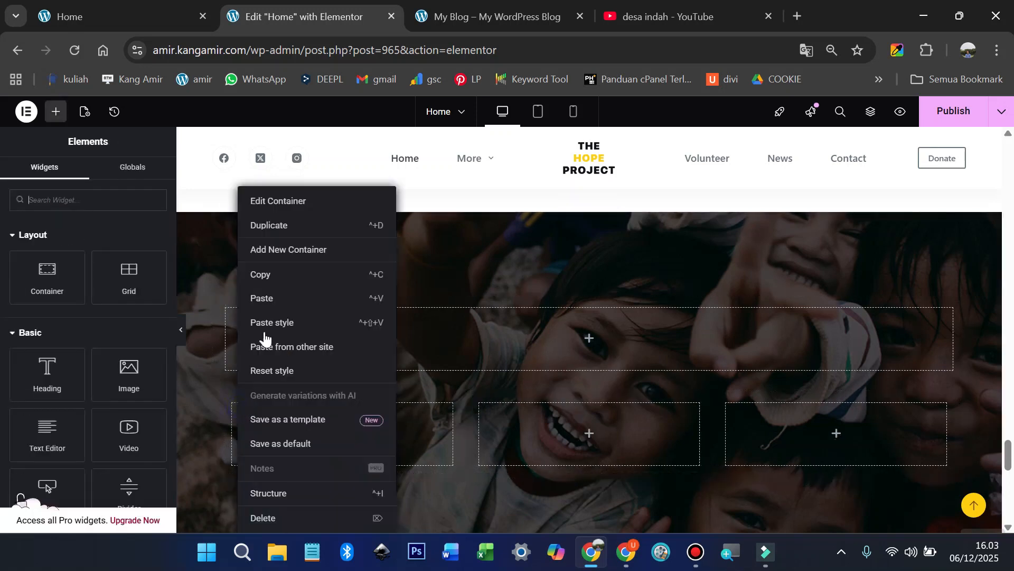
click(272, 225)
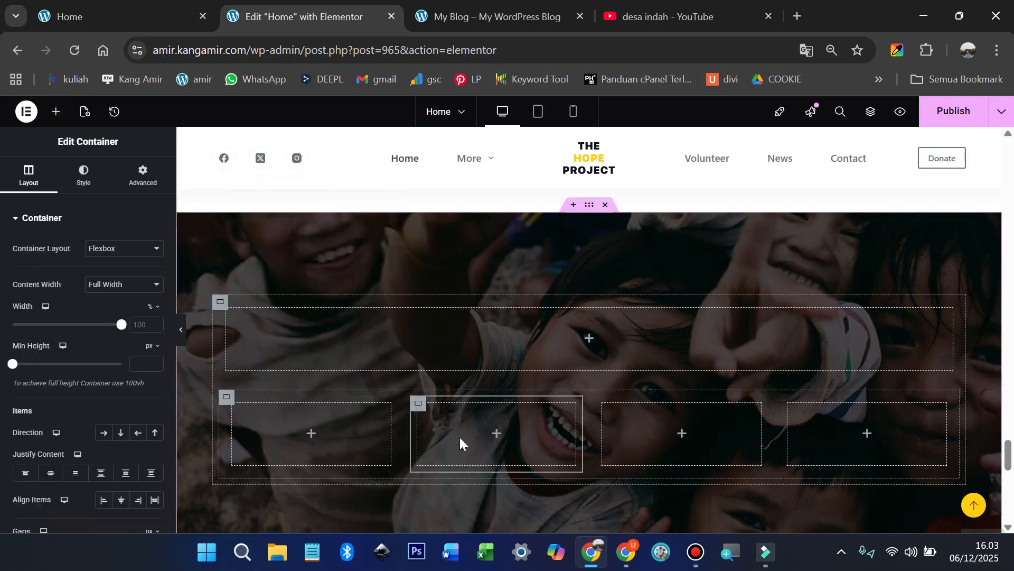
click(58, 112)
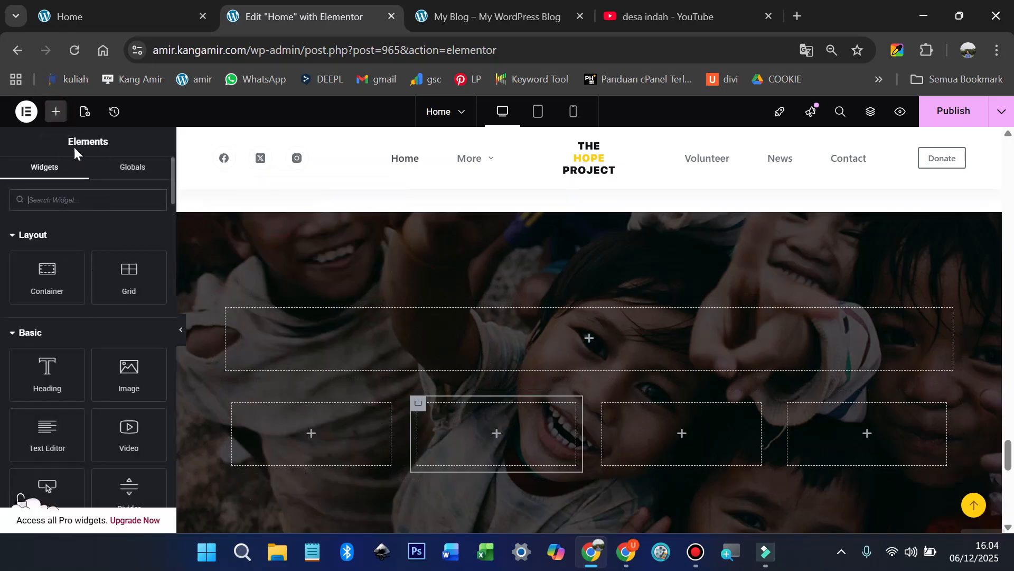
drag(47, 370, 556, 359)
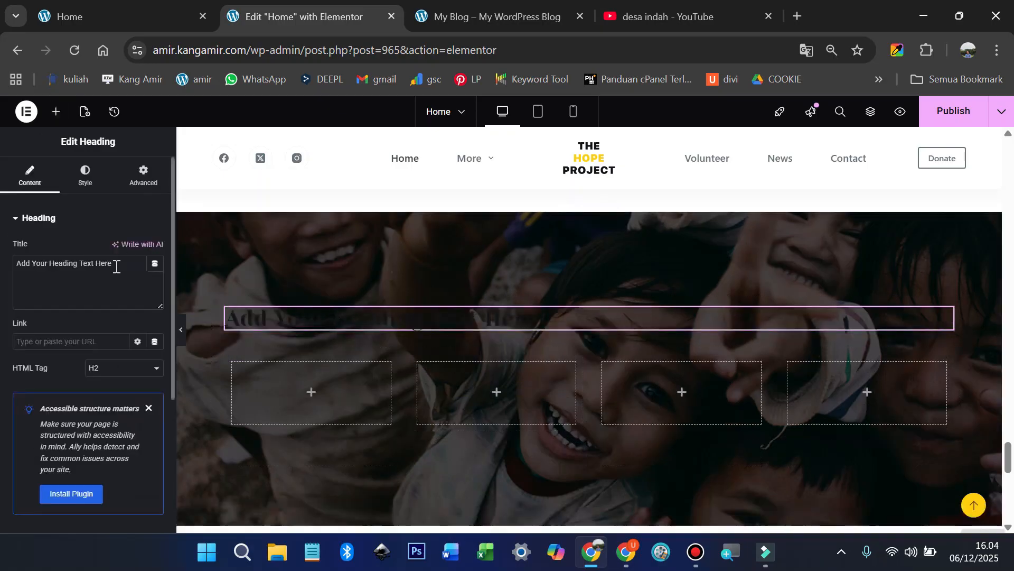
Step: Retitle the heading 'Statistik', colour it white #FFFFFF and centre-align it
key(ctrl+a)
text(St)
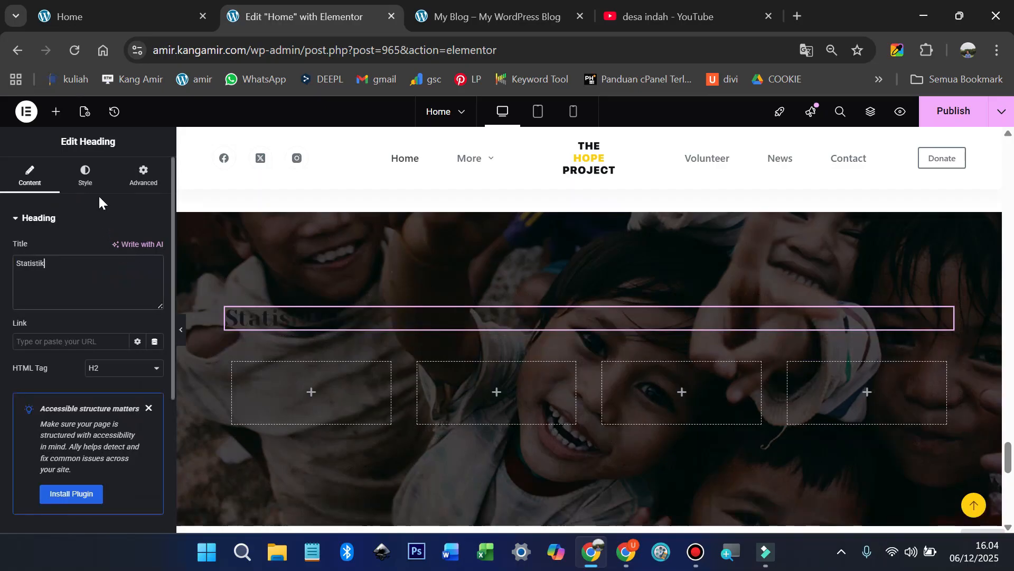
click(84, 185)
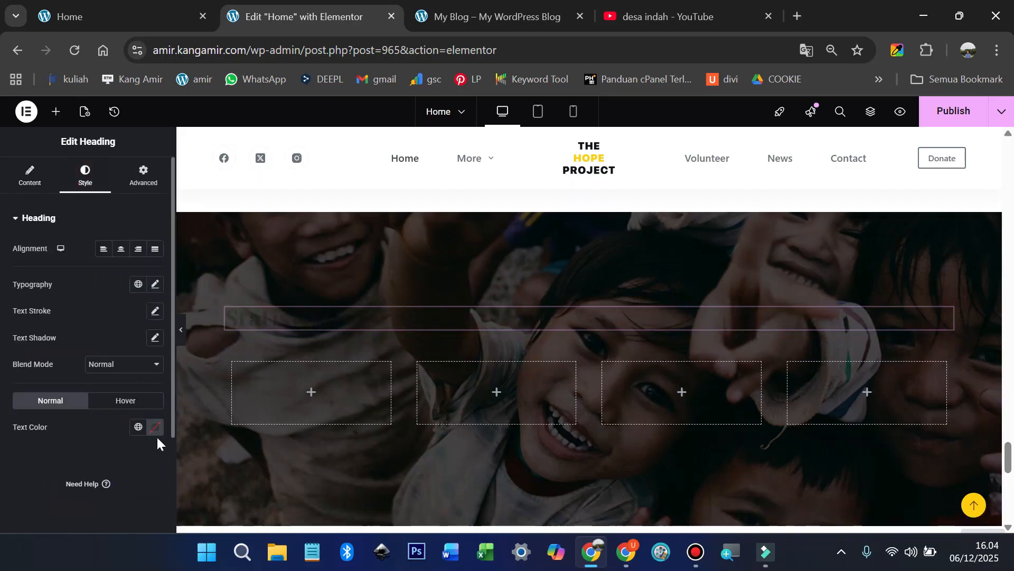
click(153, 427)
text(#FFFFFF)
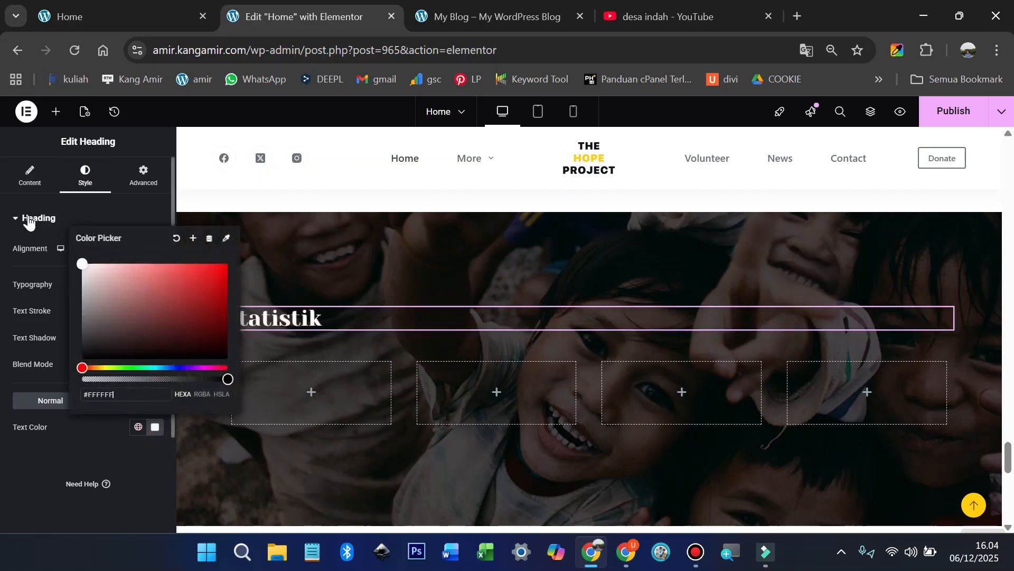
click(26, 220)
click(17, 219)
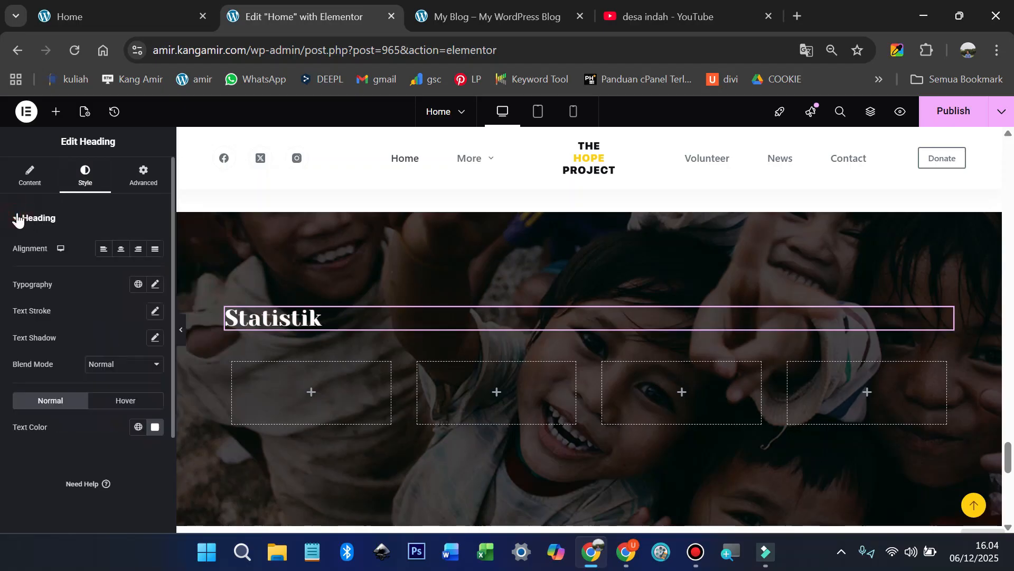
click(121, 251)
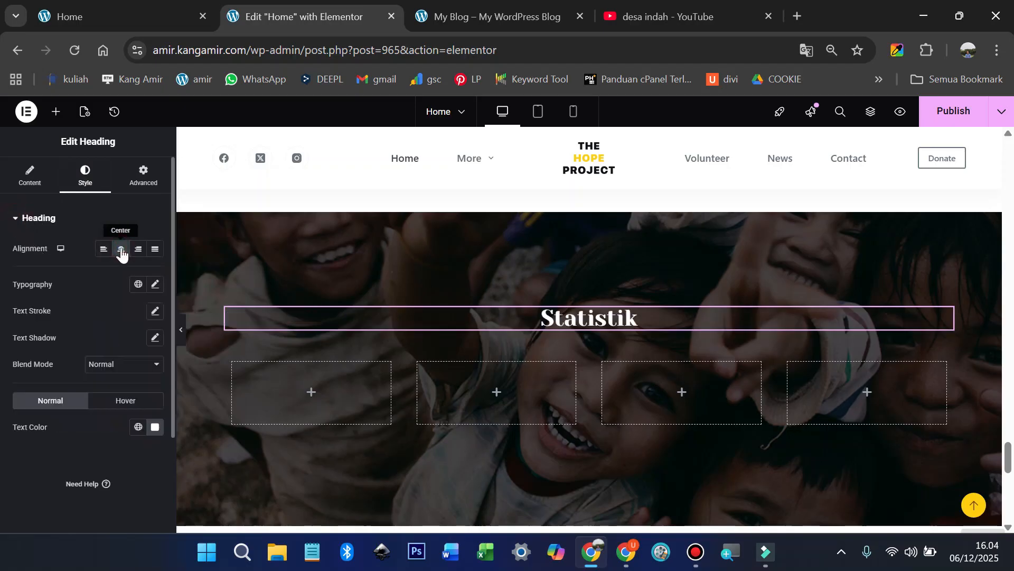
Step: Copy the 580 Volunteers counter and paste it into each of the four empty columns
scroll(331, 335, up, 3)
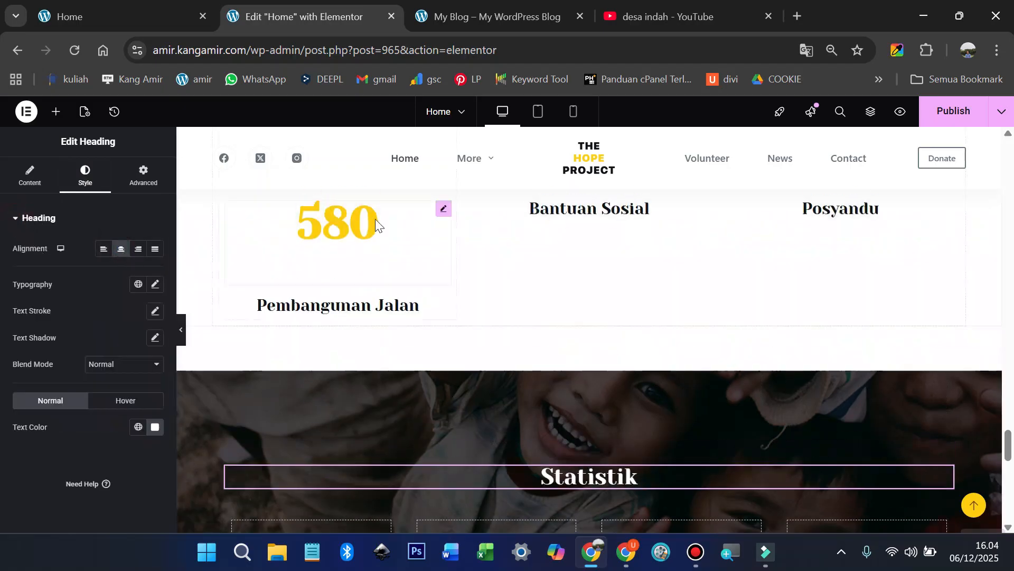
right_click(445, 212)
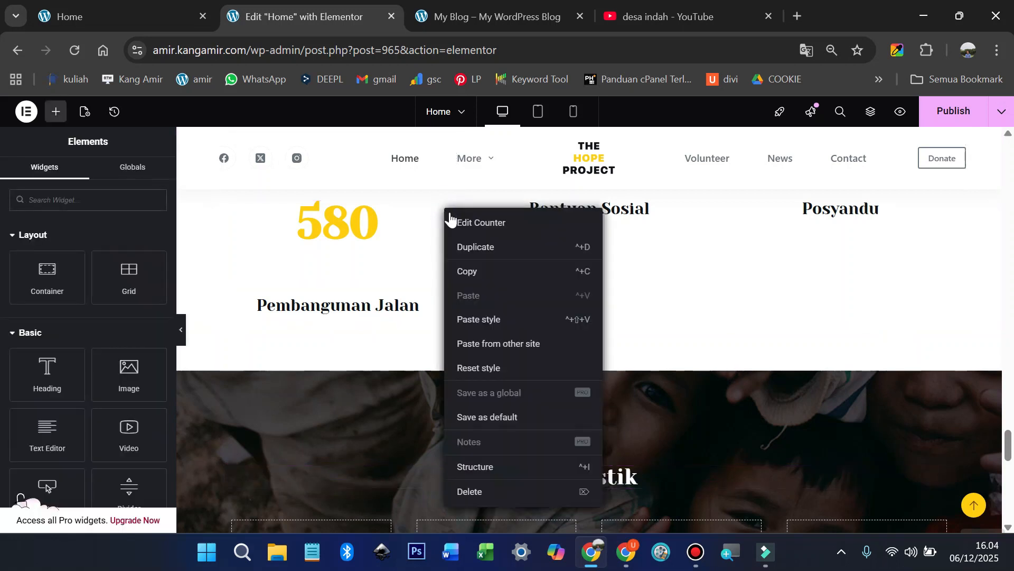
click(465, 274)
scroll(466, 279, down, 3)
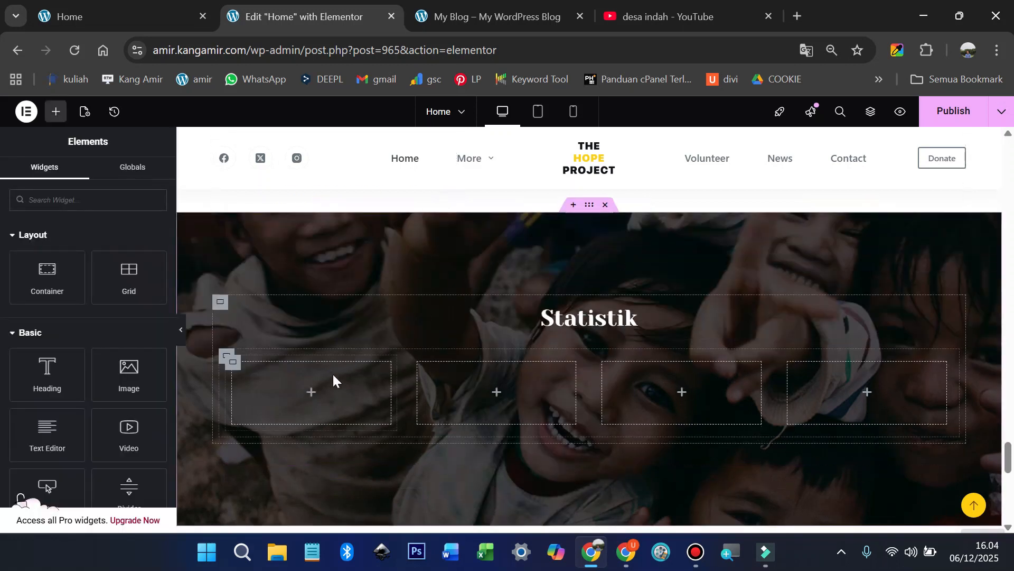
right_click(333, 375)
click(357, 299)
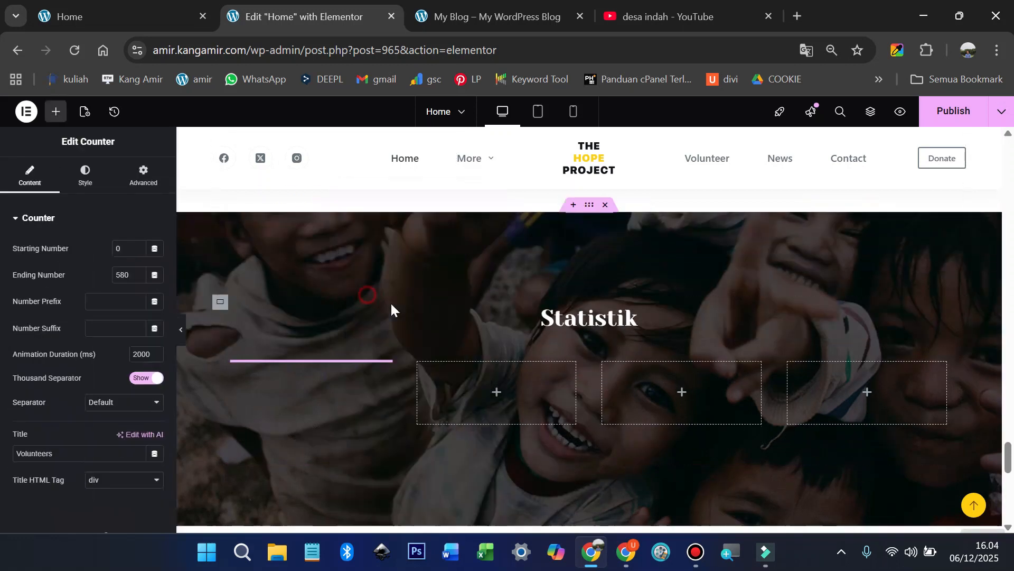
right_click(474, 385)
click(497, 298)
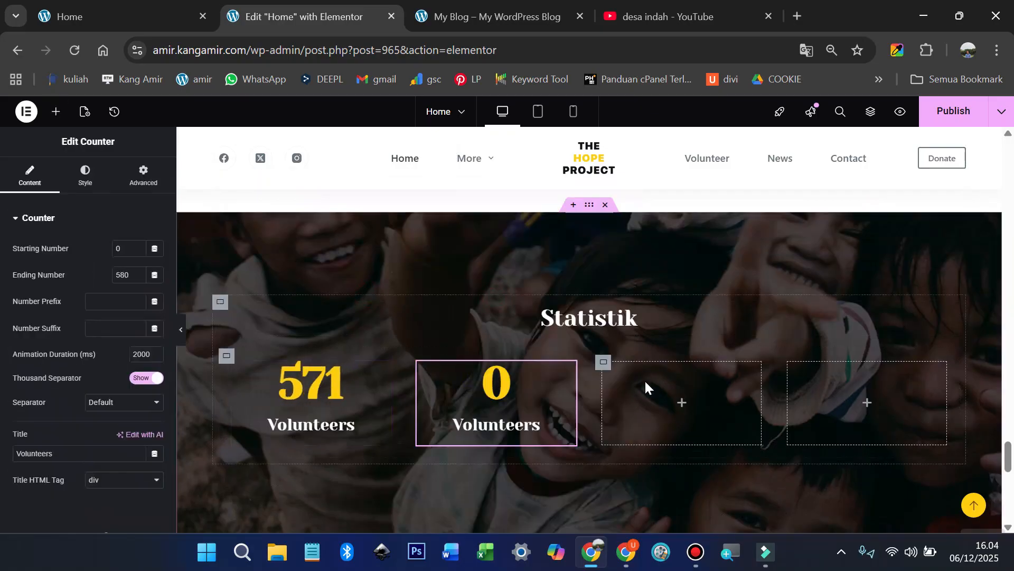
right_click(651, 383)
click(673, 297)
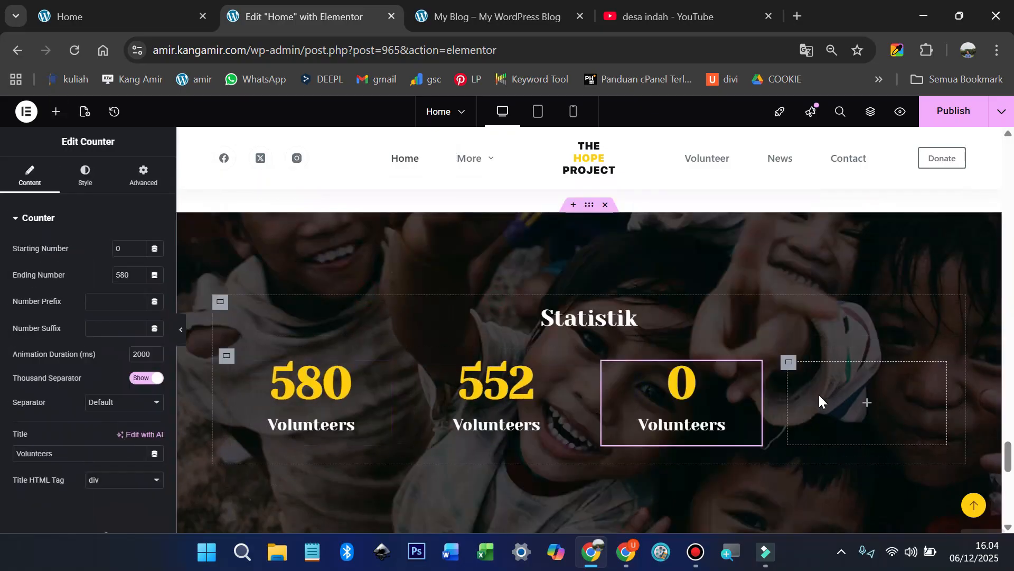
right_click(820, 395)
click(845, 298)
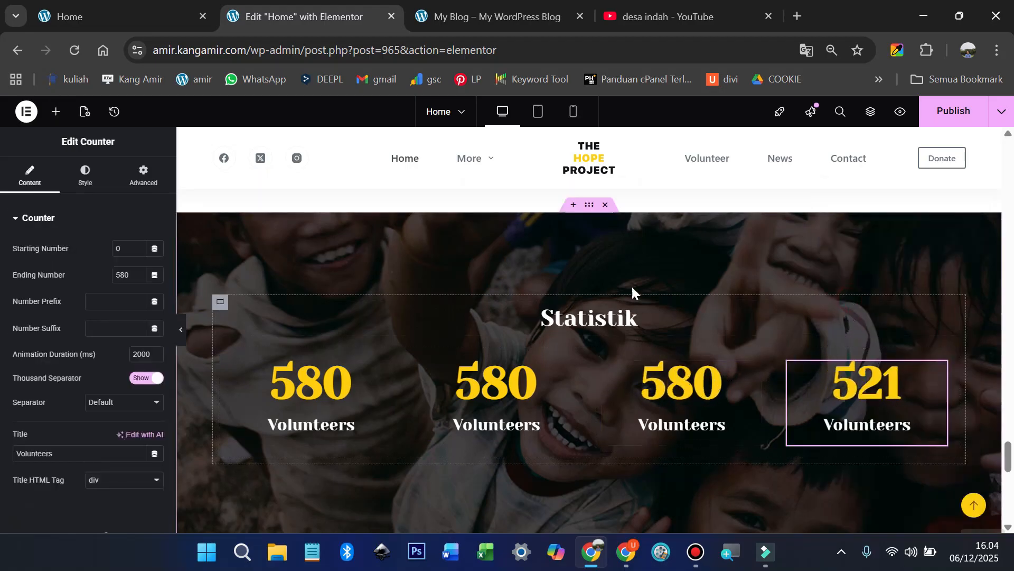
Step: Delete the children background photo and upload pemandangan-sawah.jpg from the 13 web desa folder as the background
click(589, 205)
click(93, 185)
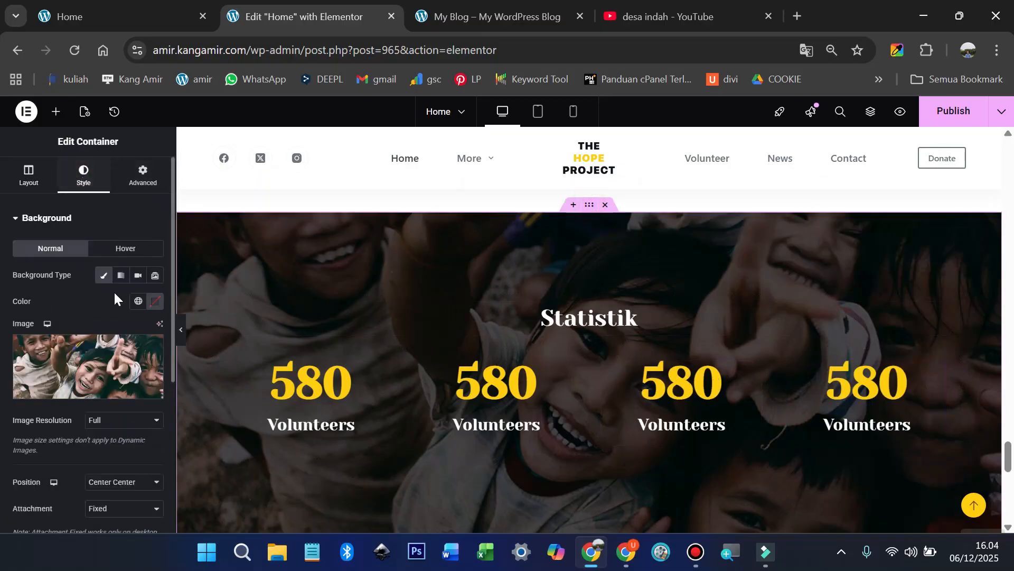
click(152, 349)
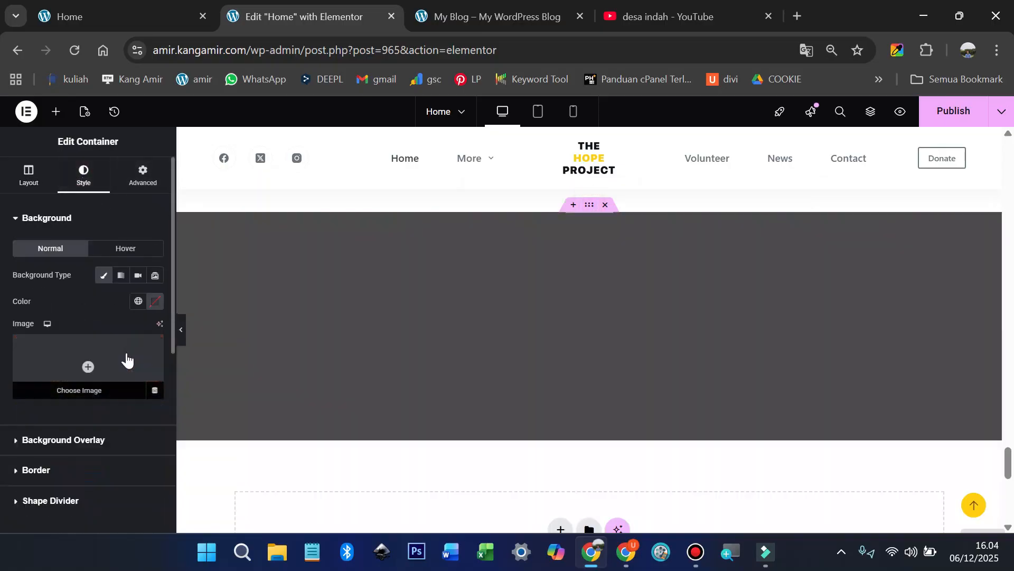
click(88, 366)
click(171, 159)
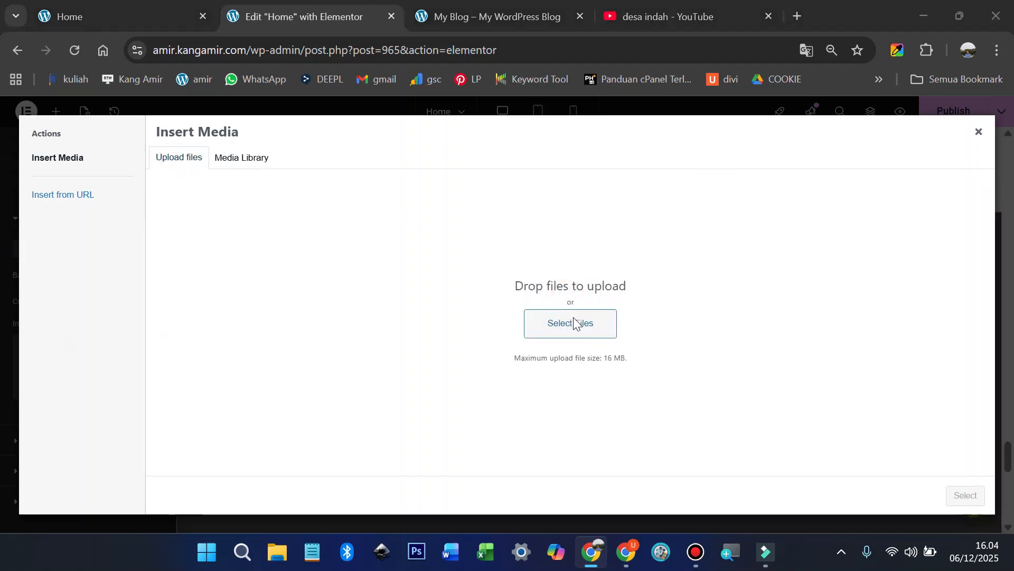
click(576, 320)
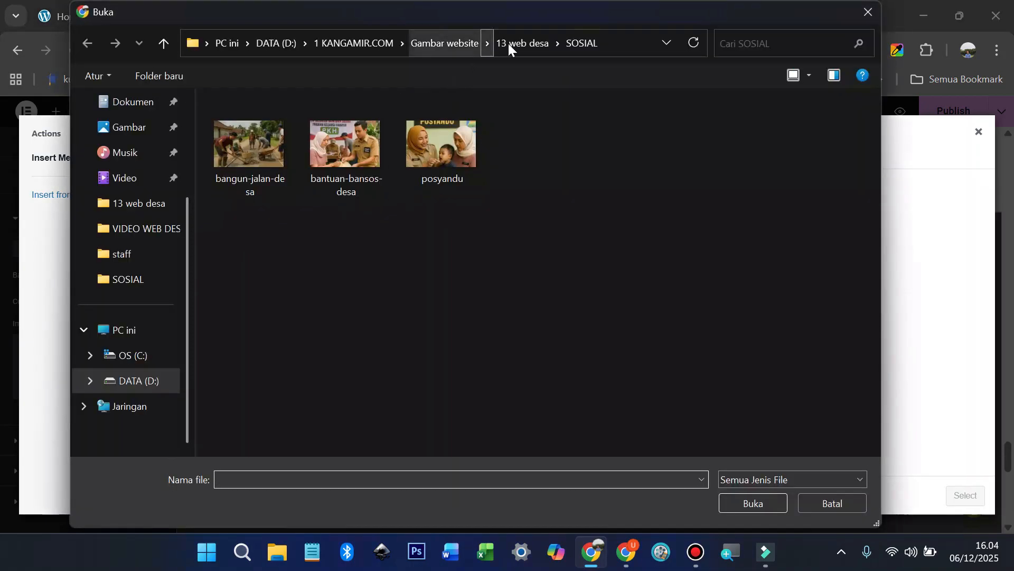
click(508, 44)
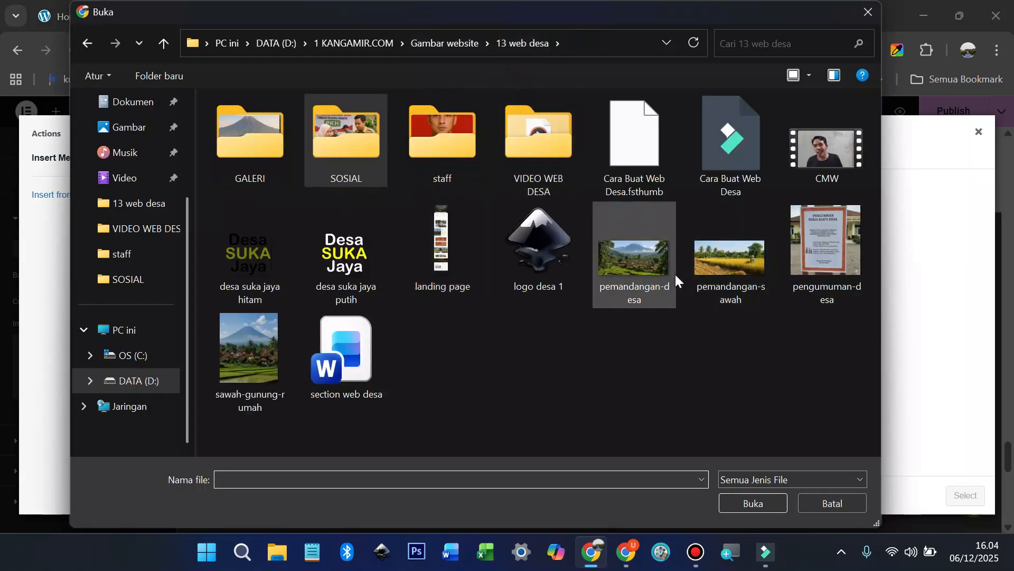
click(738, 262)
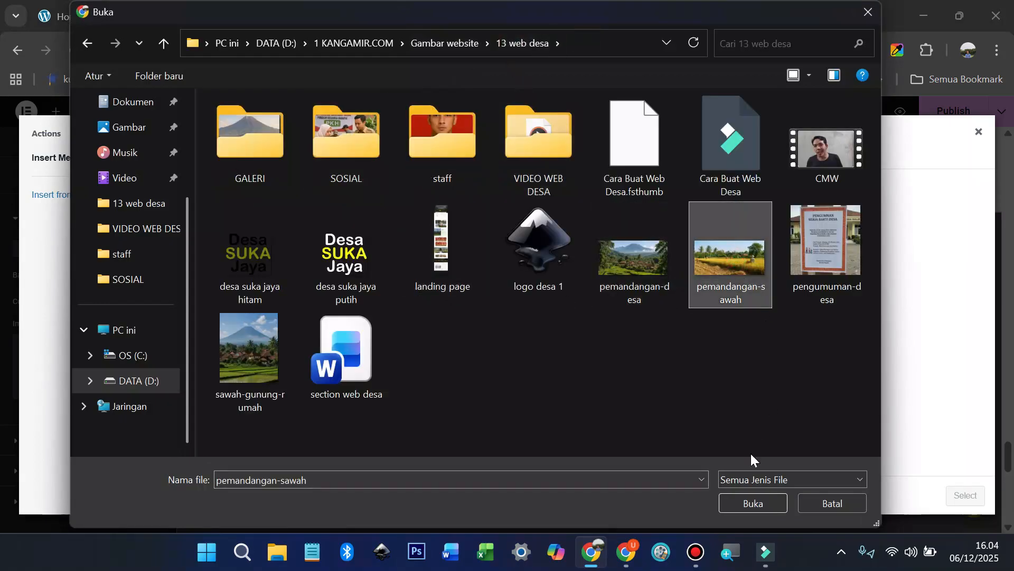
click(750, 502)
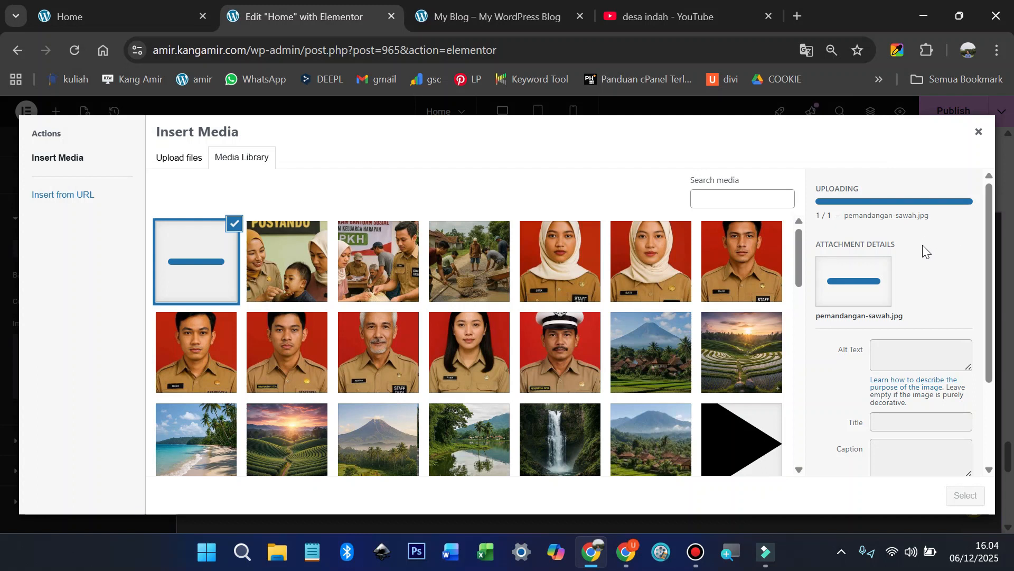
click(895, 344)
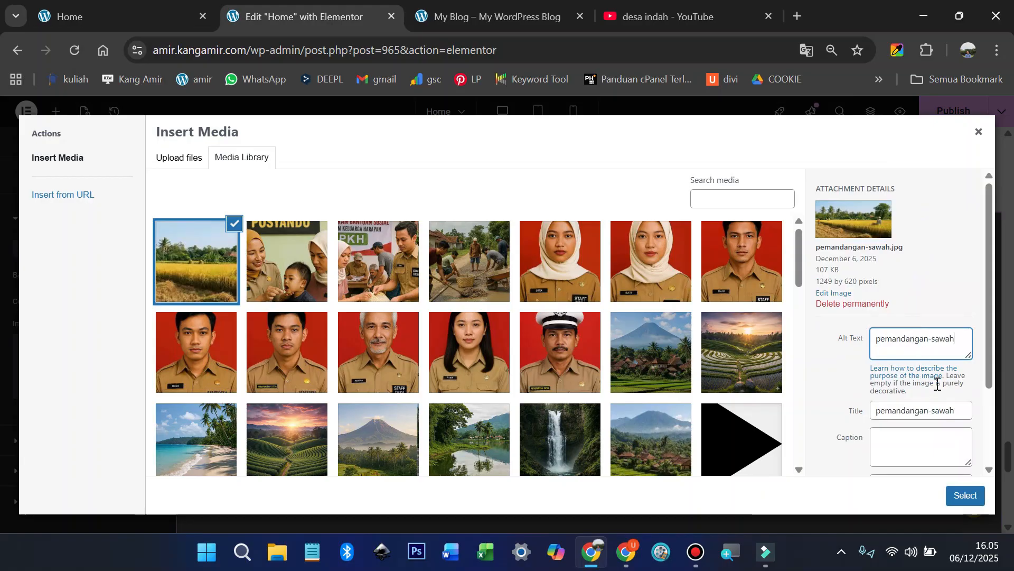
click(976, 500)
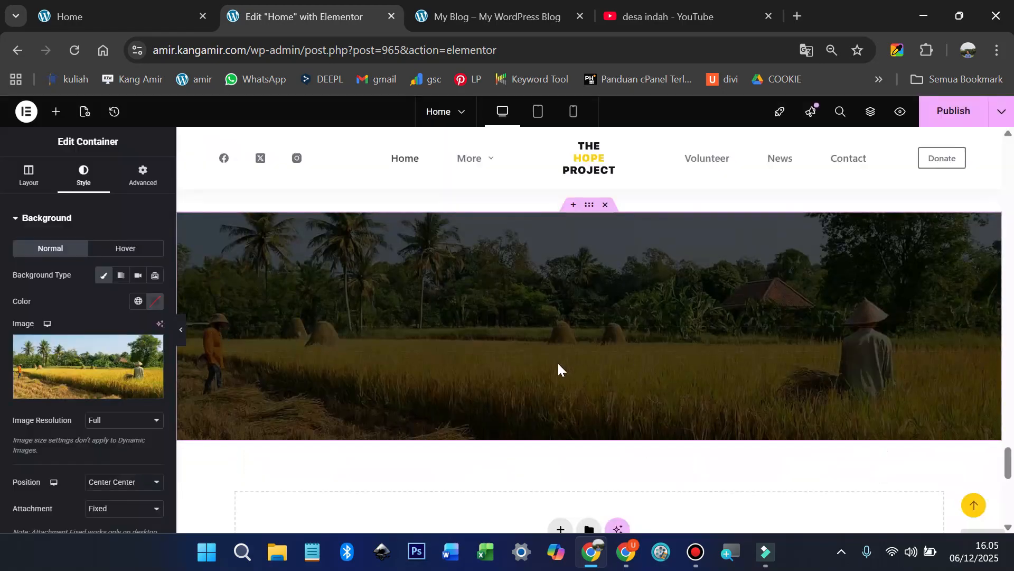
Step: Undo then redo the last change to restore the heading and counters, and check the live Home page
scroll(537, 348, down, 1)
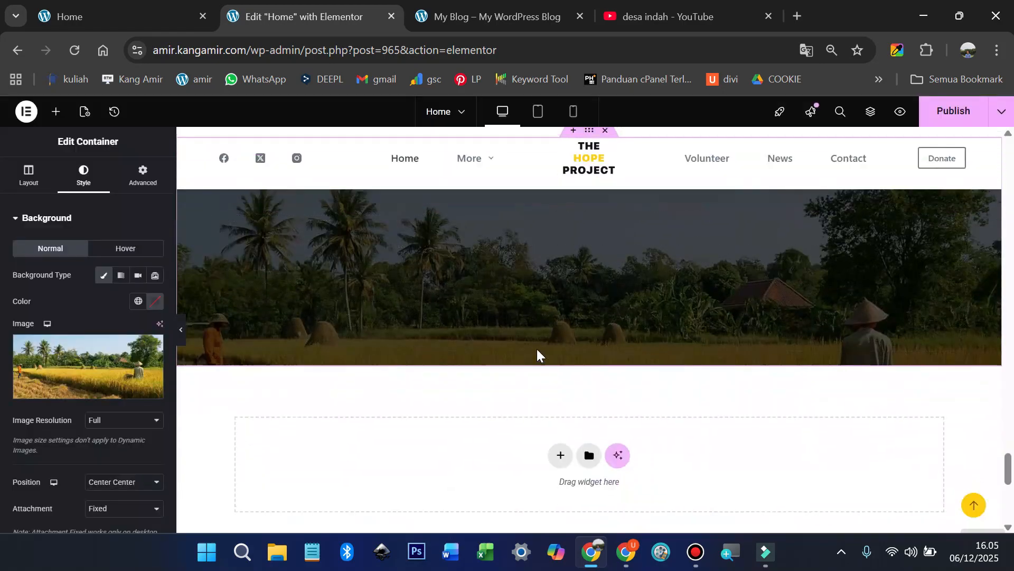
scroll(537, 350, up, 2)
scroll(559, 376, down, 1)
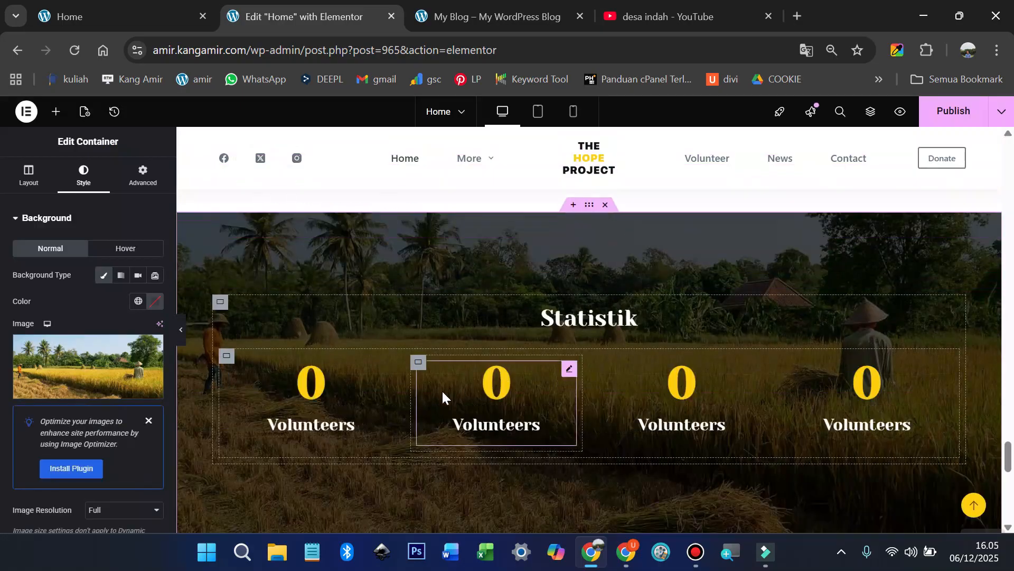
key(ctrl+z)
scroll(807, 319, down, 1)
key(ctrl+shift+z)
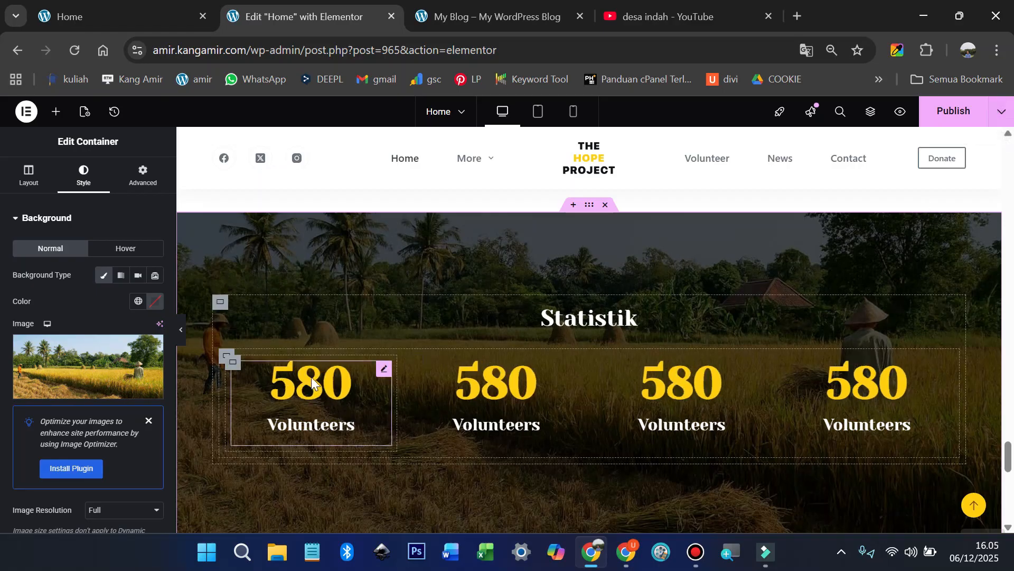
click(106, 16)
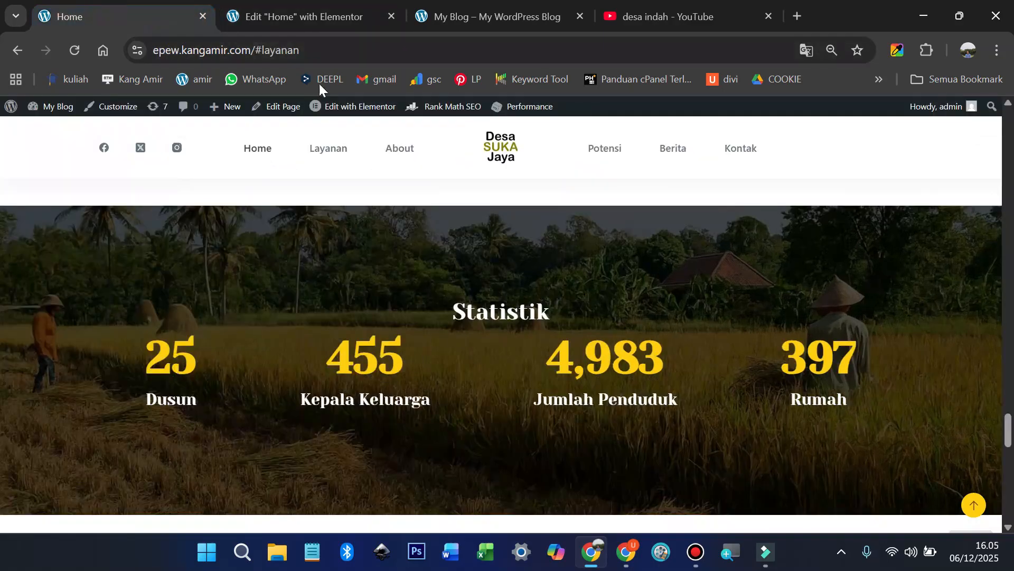
Step: Set the first counter's ending number to 25 and its title to Dusun
click(328, 20)
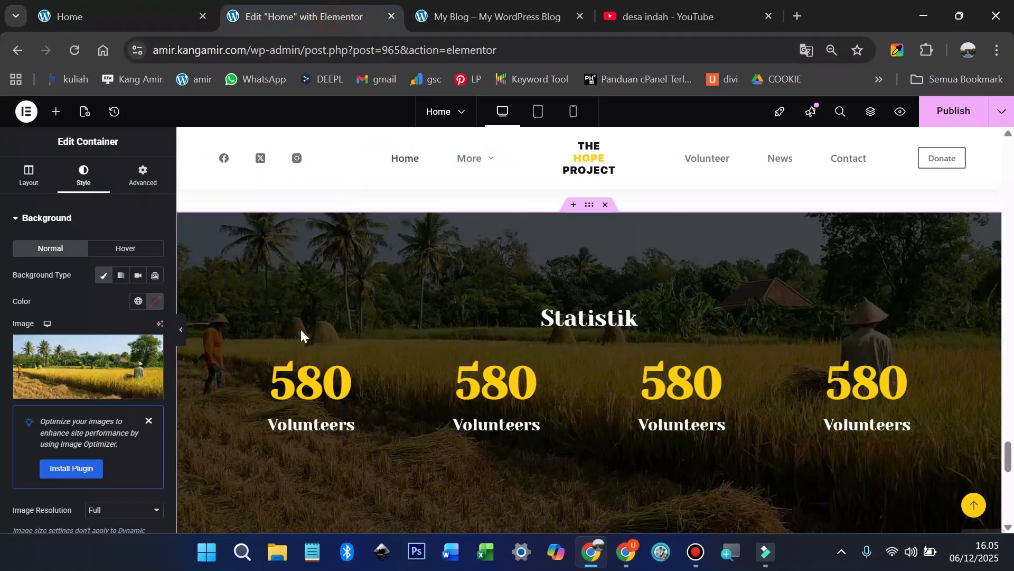
click(344, 377)
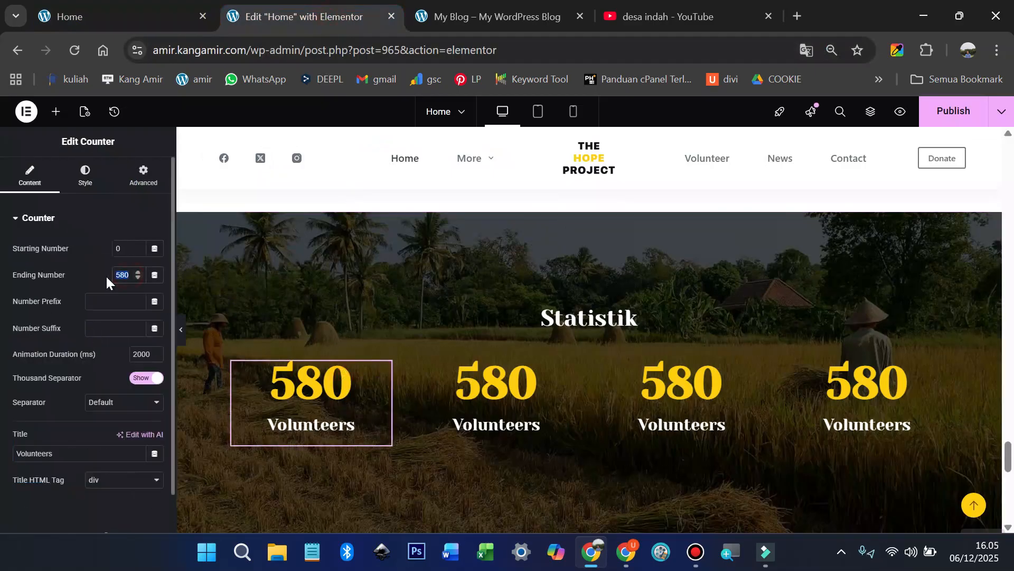
text(25)
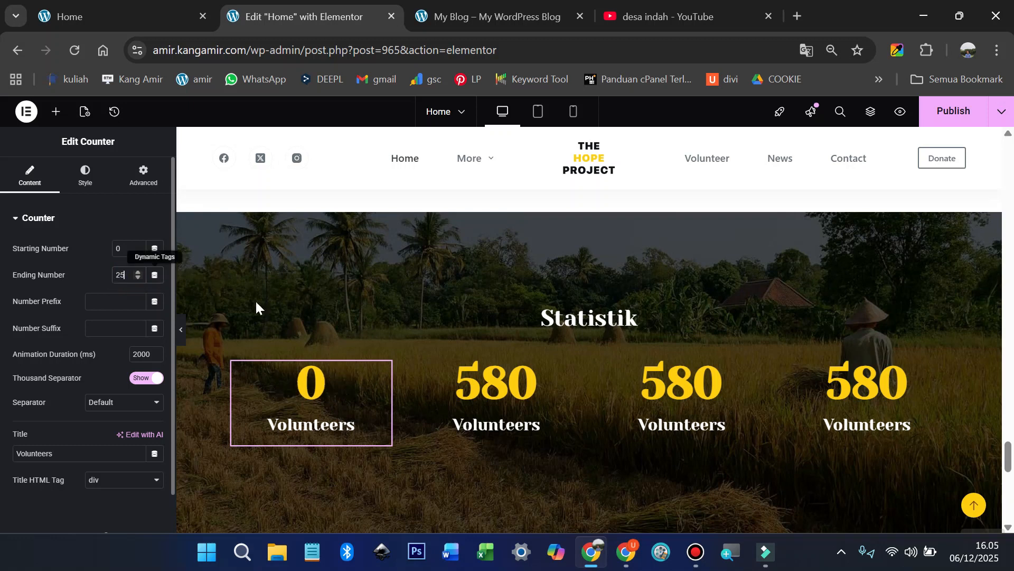
click(57, 448)
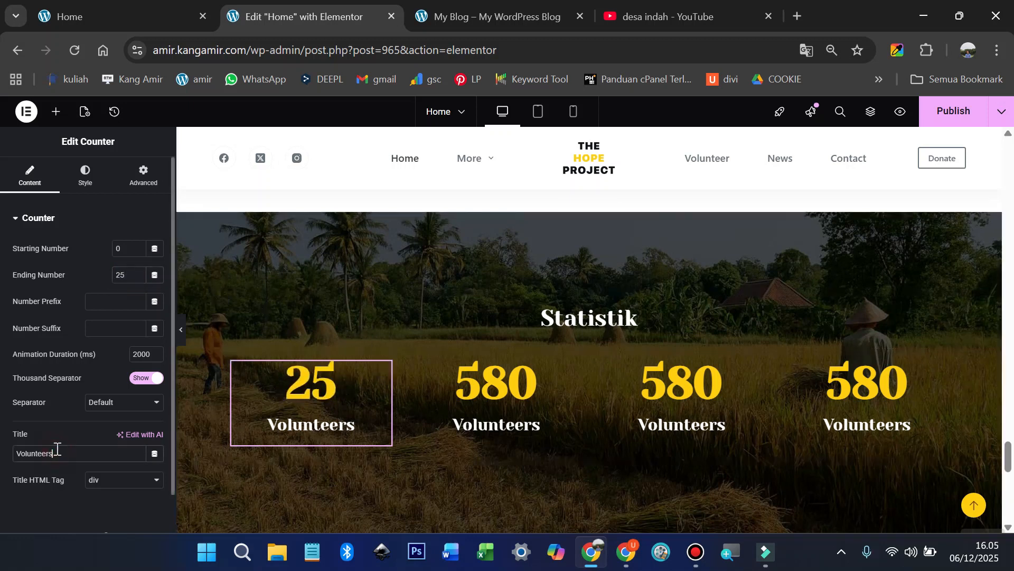
text(Dusun)
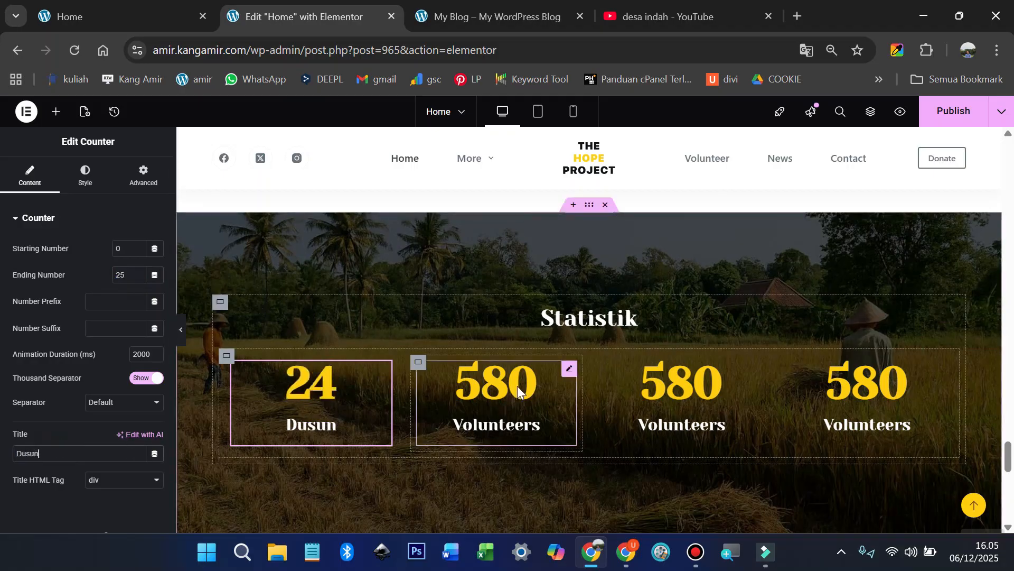
click(518, 389)
click(160, 15)
Step: Set the second counter's ending number to 455 and its title to Kepala Keluarga
click(304, 17)
double_click(124, 275)
text(455)
double_click(74, 453)
text(Kepala Keluarga)
click(159, 16)
click(258, 12)
Step: Title the third counter Jumlah Penduduk, change its ending number, and publish the updated counters
click(682, 388)
double_click(74, 453)
text(Jumlah Penduduk)
drag(131, 275, 108, 272)
text(4291)
click(866, 388)
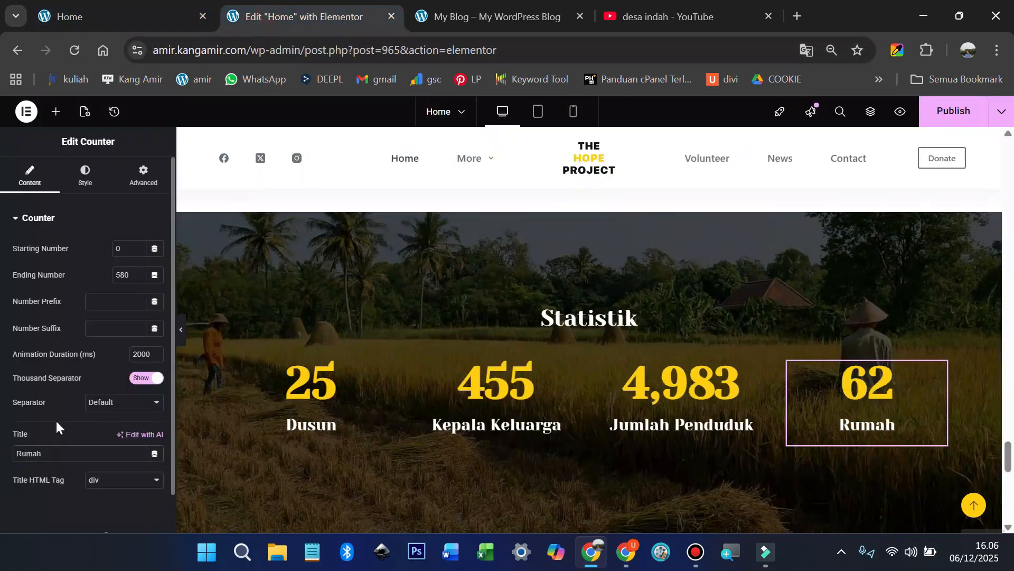
click(946, 116)
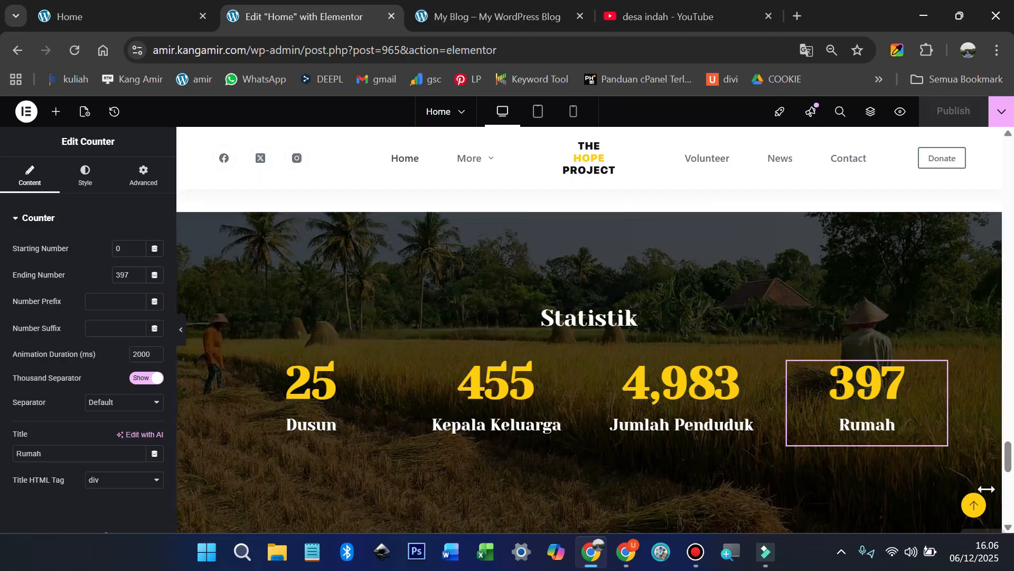
scroll(806, 452, down, 8)
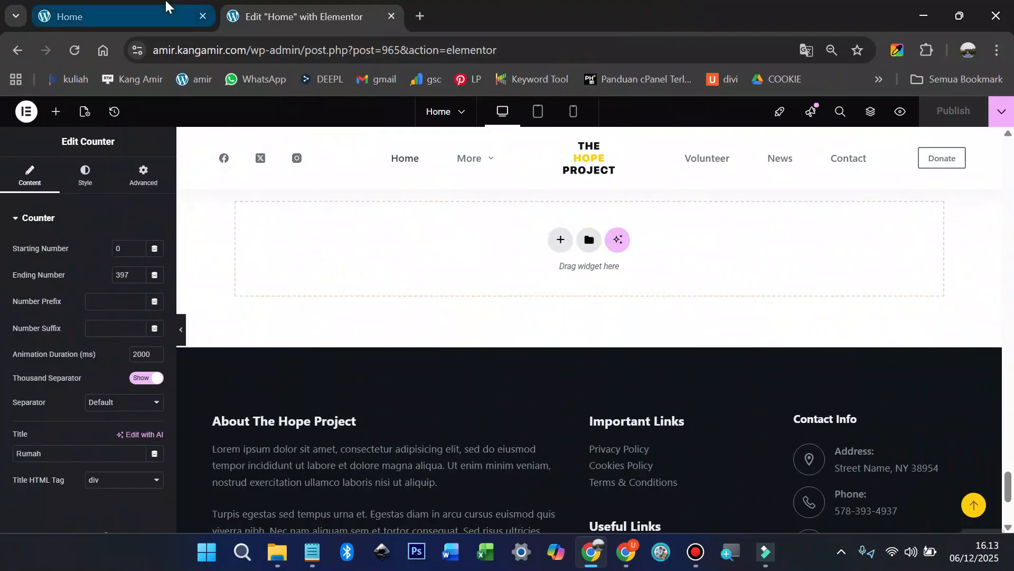
Step: Add a new single-column flexbox section and give it separate top and bottom padding
click(165, 3)
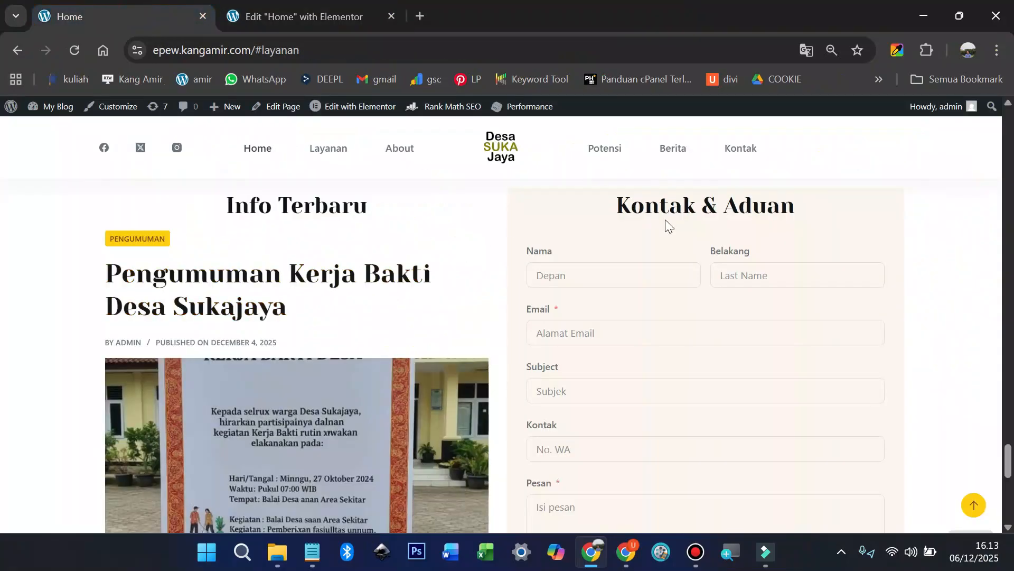
click(283, 14)
scroll(477, 276, up, 2)
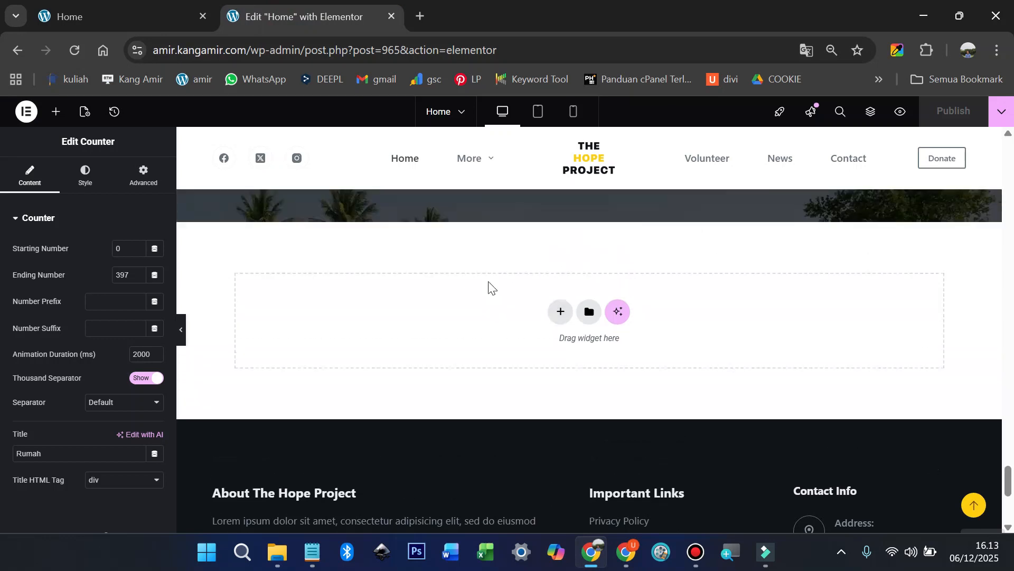
click(560, 319)
click(550, 358)
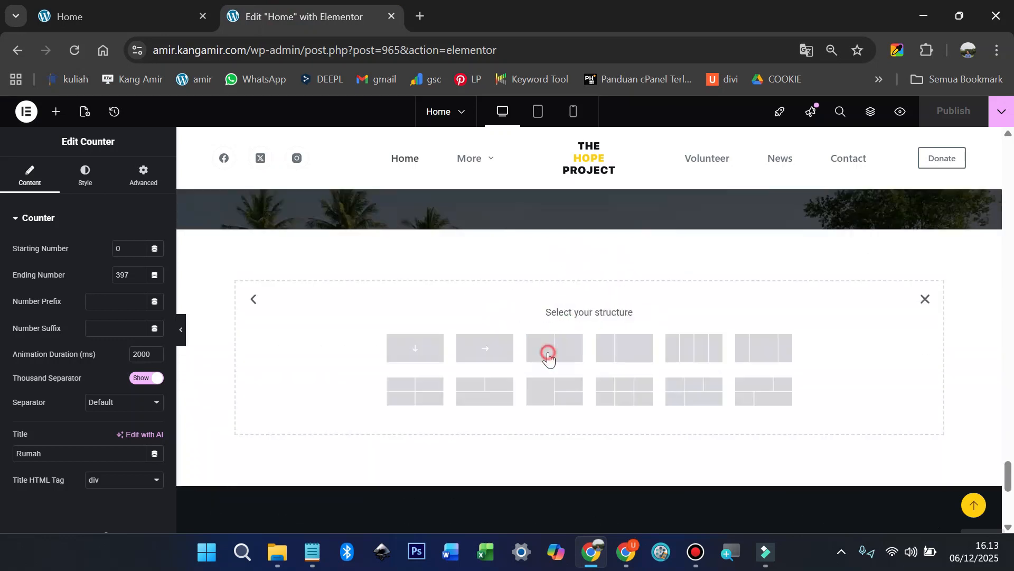
click(414, 348)
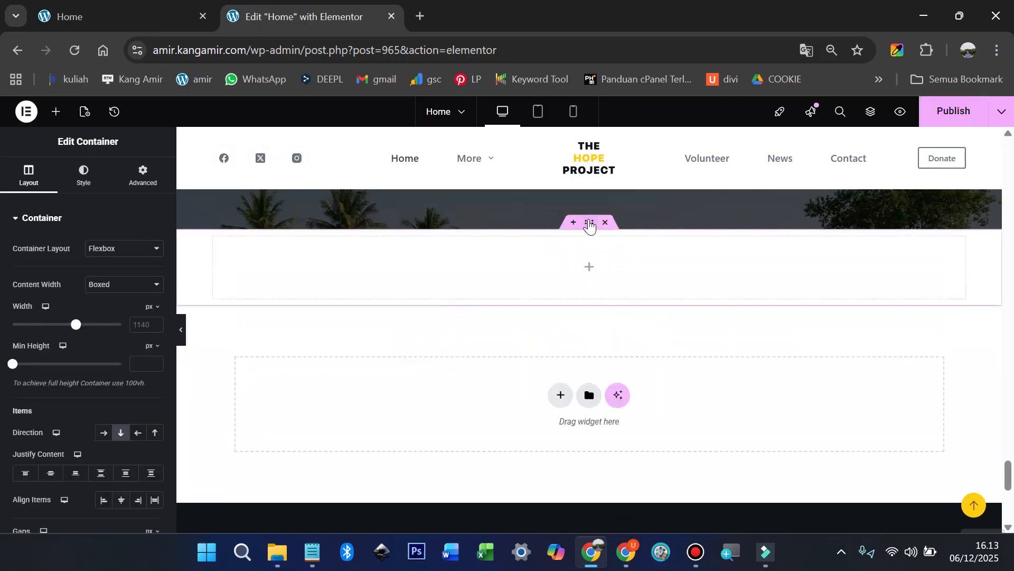
click(157, 184)
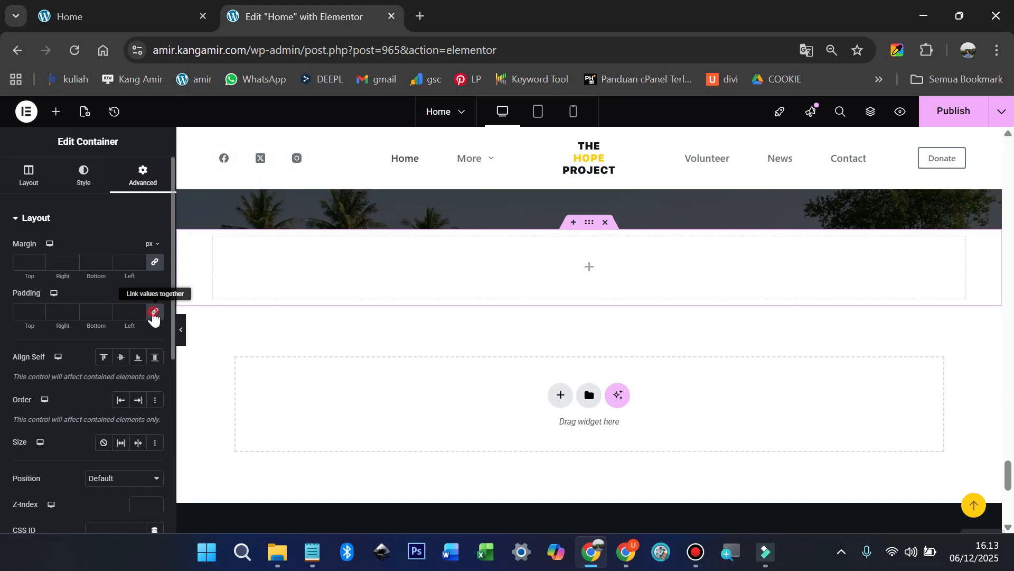
click(154, 314)
text(10)
click(88, 312)
text(1)
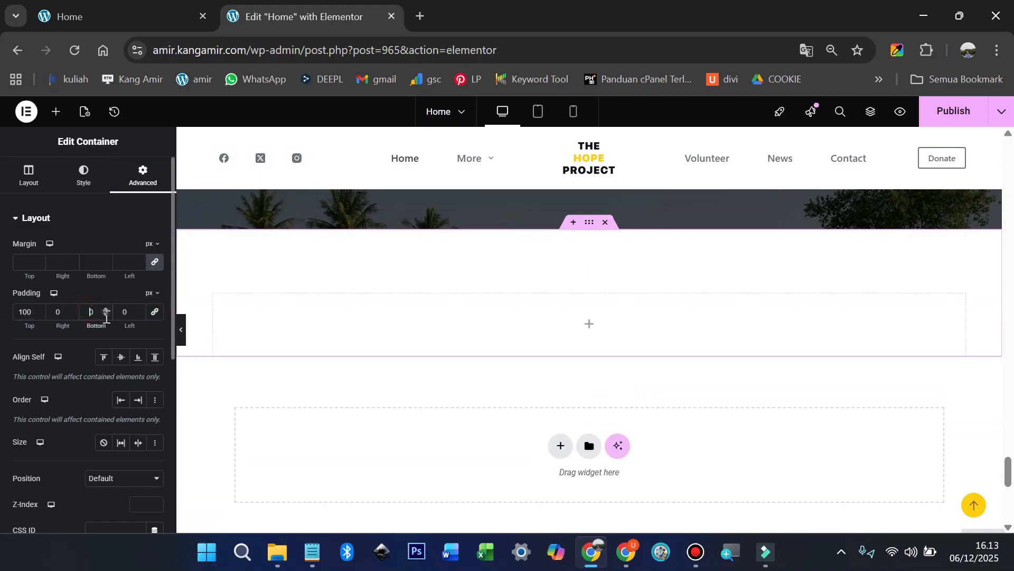
text(00)
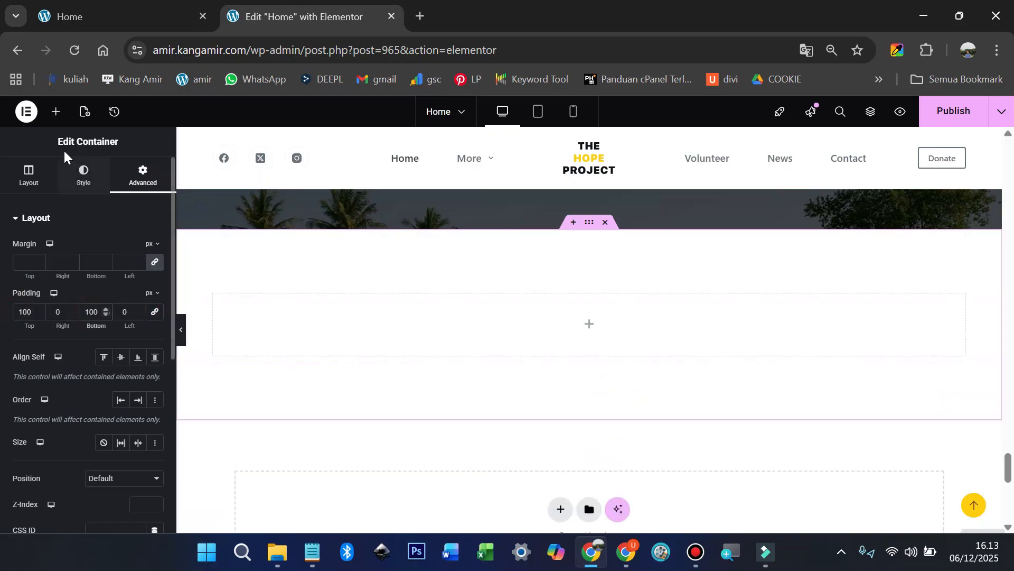
Step: Nest a container with an inner container in the section, set it to Row, and duplicate the inner one
click(56, 112)
drag(47, 272, 409, 326)
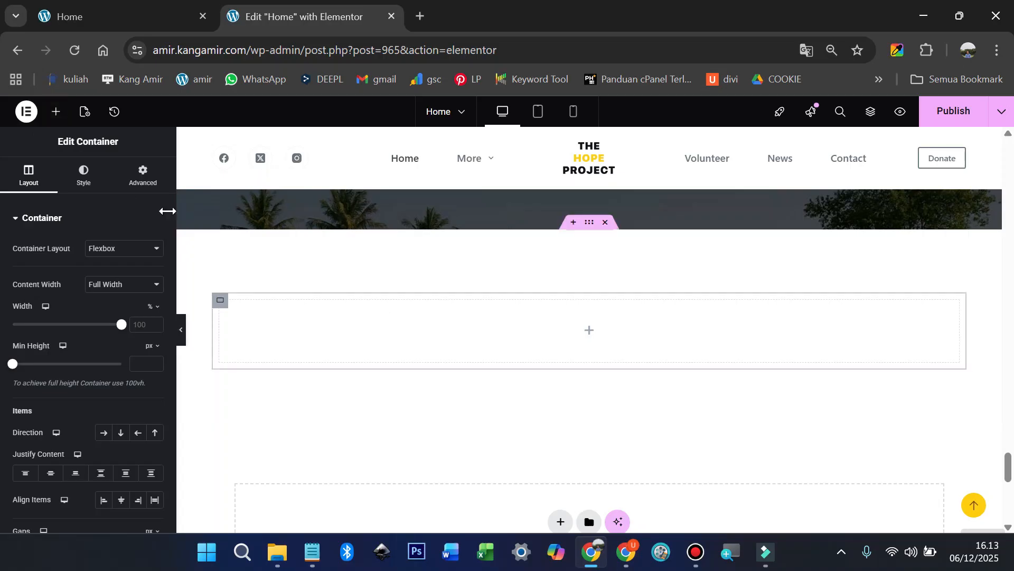
click(56, 112)
drag(46, 275, 369, 327)
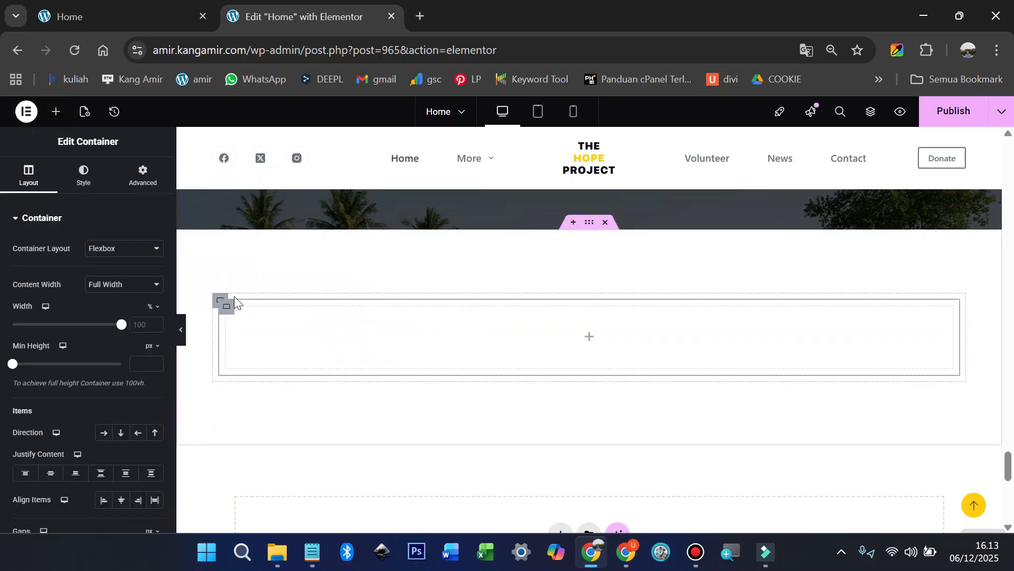
click(221, 300)
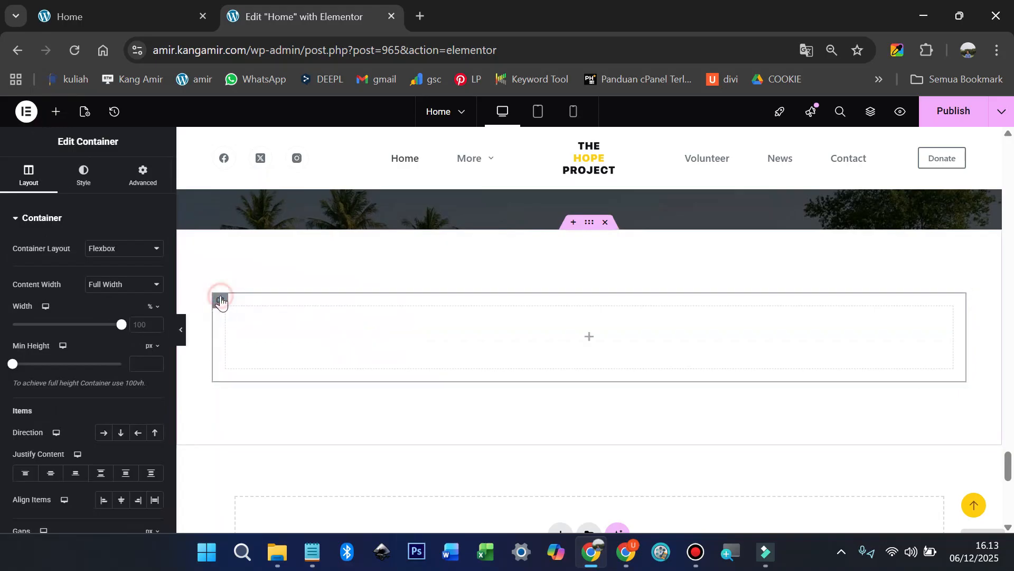
click(104, 433)
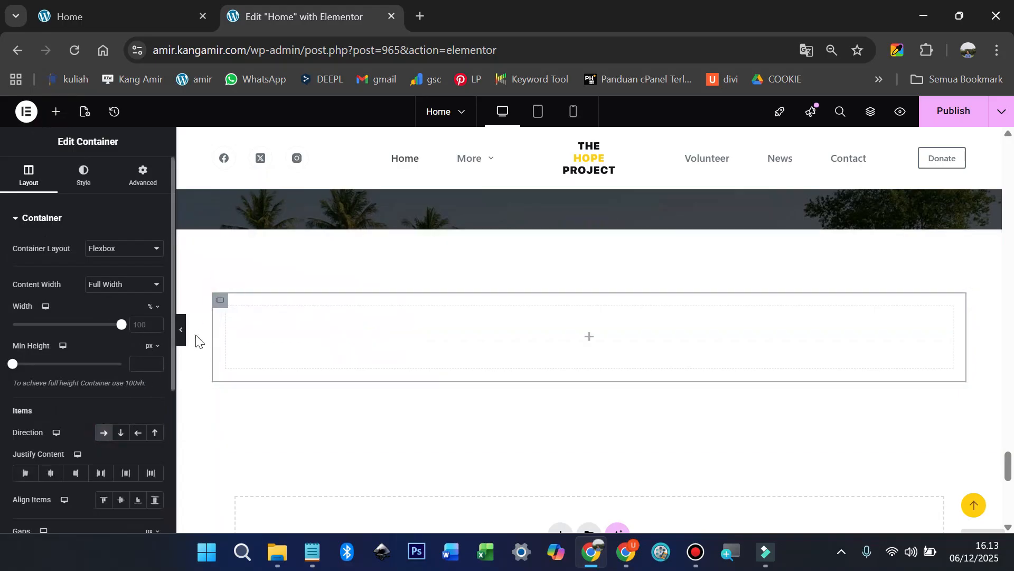
click(226, 310)
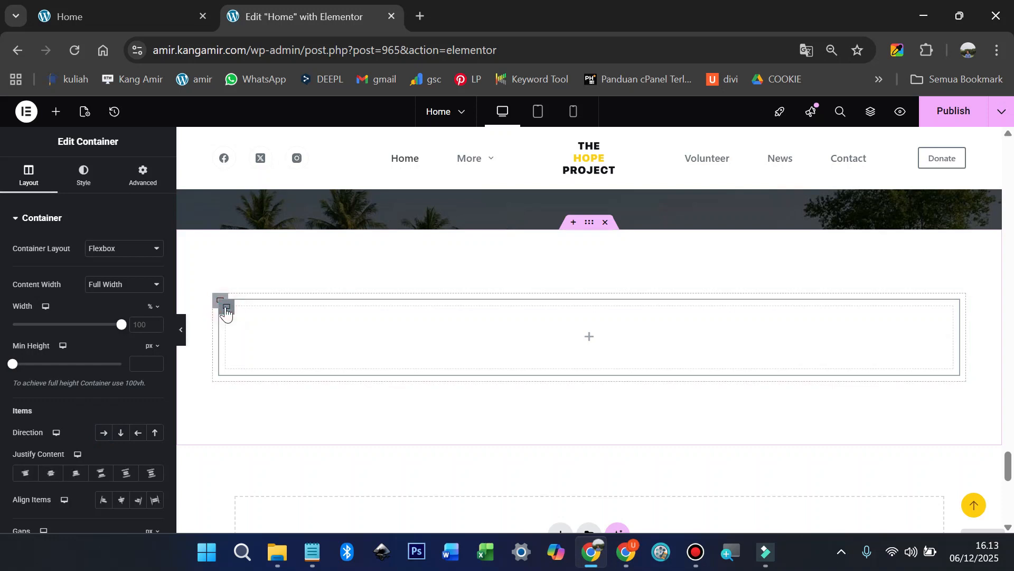
right_click(224, 307)
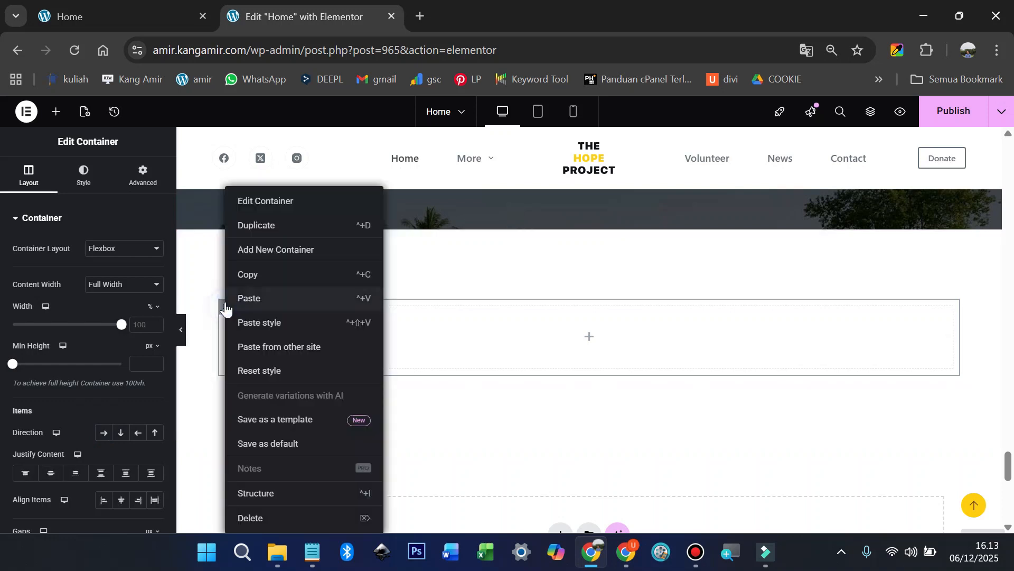
click(280, 228)
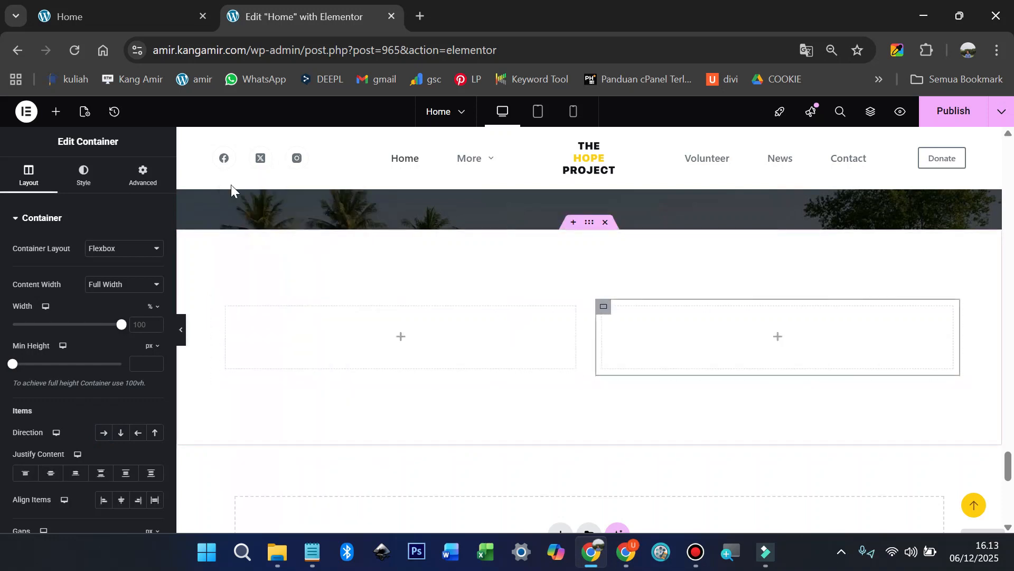
Step: Add a Shortcode widget to the left column and paste the blocksy_posts latest-post shortcode
click(56, 112)
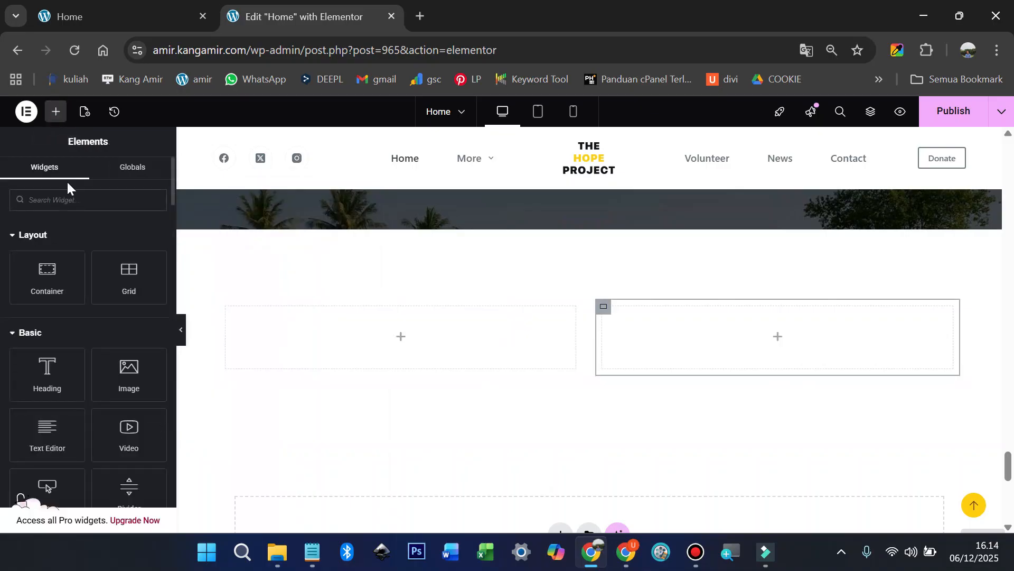
text(short)
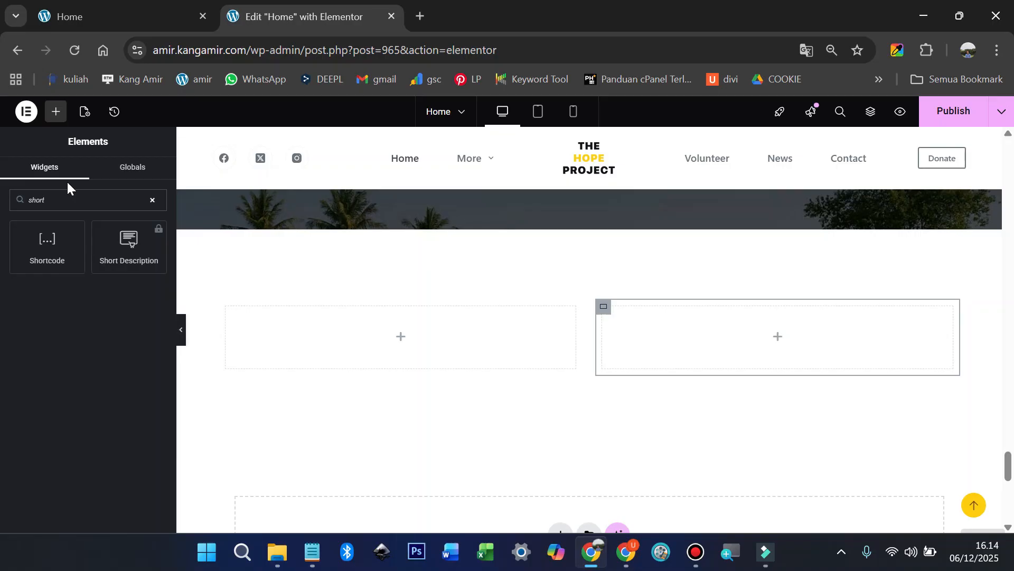
drag(47, 244, 351, 316)
click(86, 301)
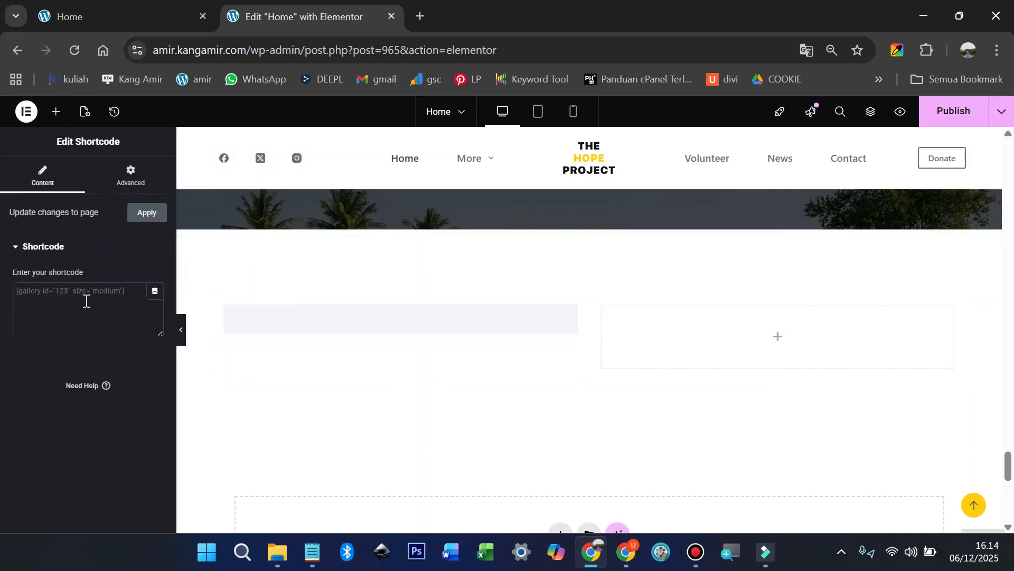
text([blocksy_posts limit="1" layout="grid" columns="1" has_pagination="yes"])
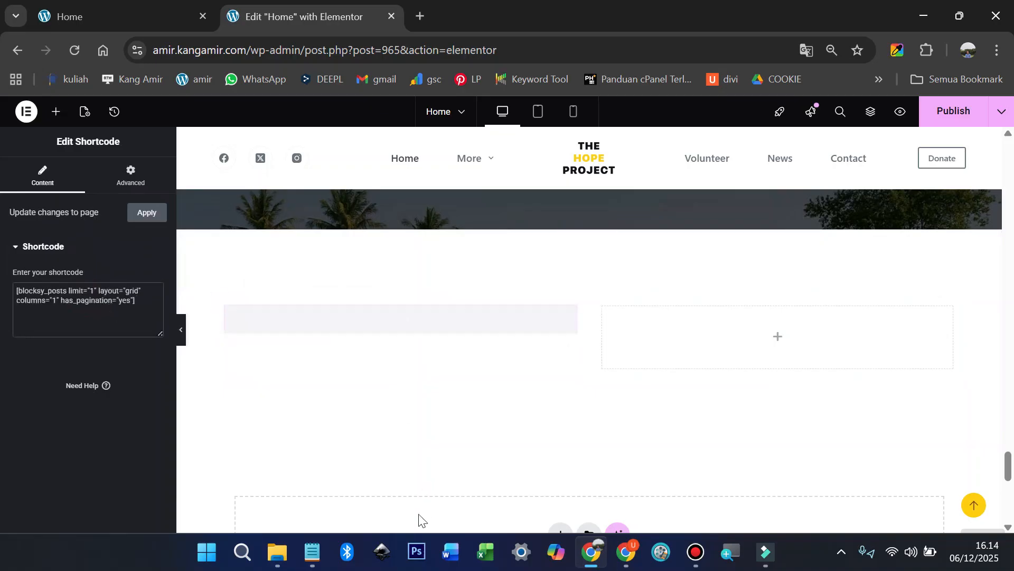
click(312, 554)
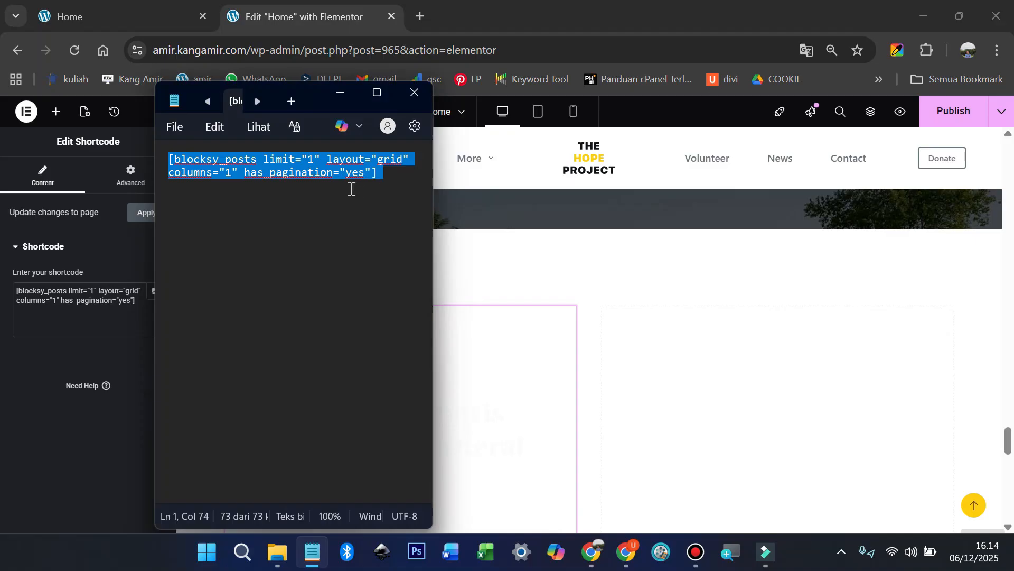
click(314, 159)
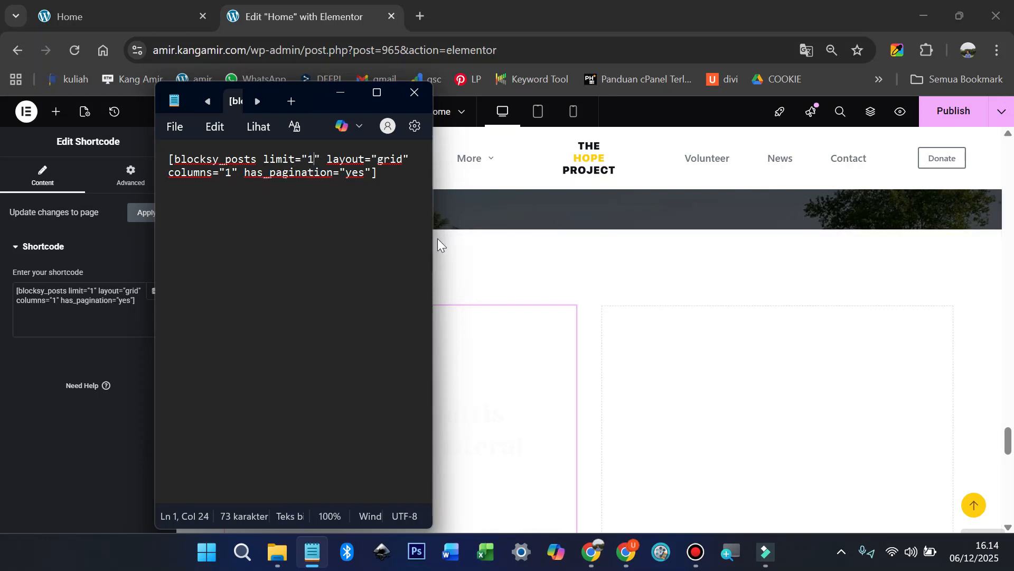
Step: Compare against the live home page, then publish the page and open its preview
click(494, 257)
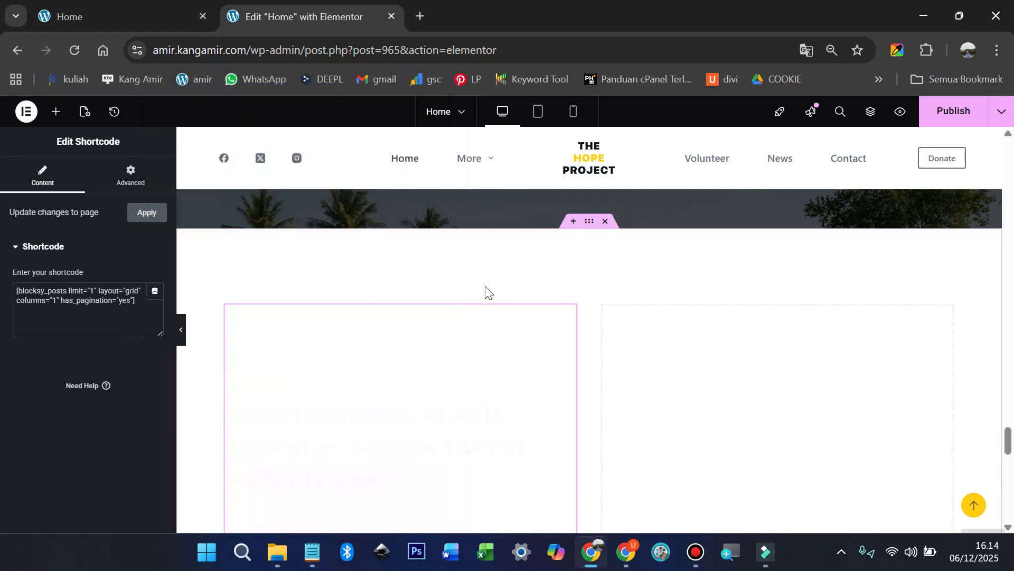
scroll(486, 290, down, 2)
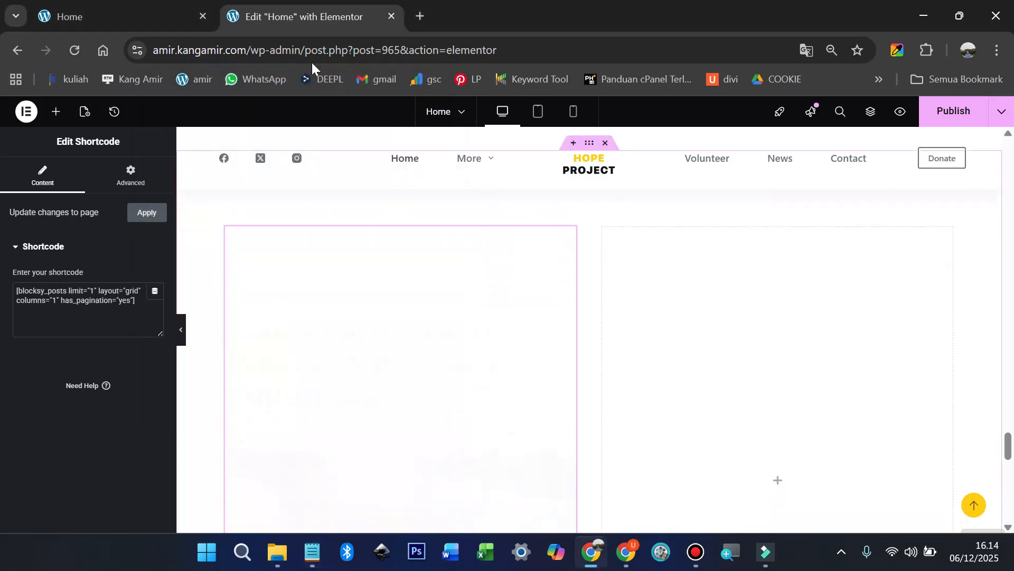
click(136, 23)
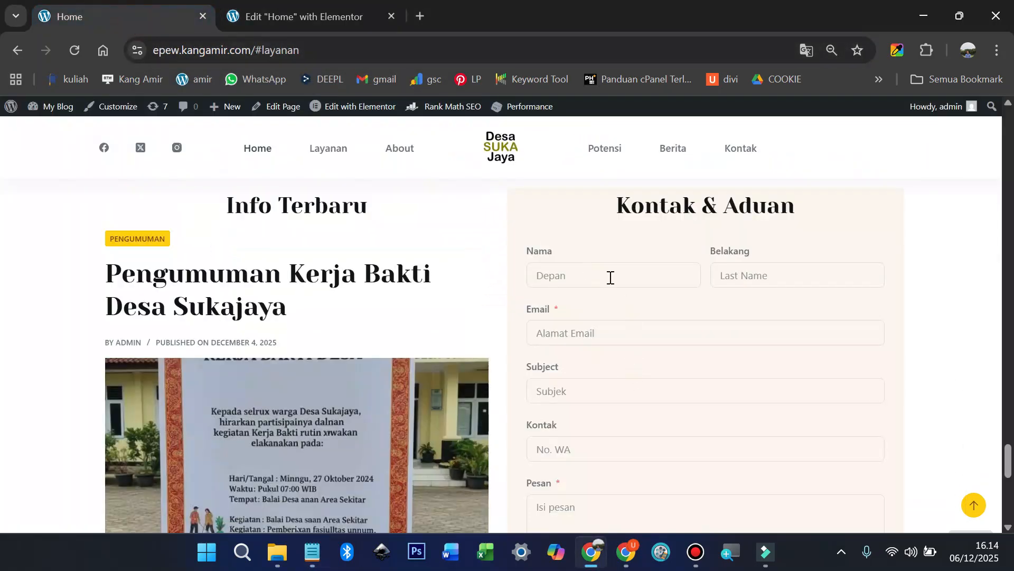
scroll(719, 330, down, 4)
scroll(618, 315, up, 6)
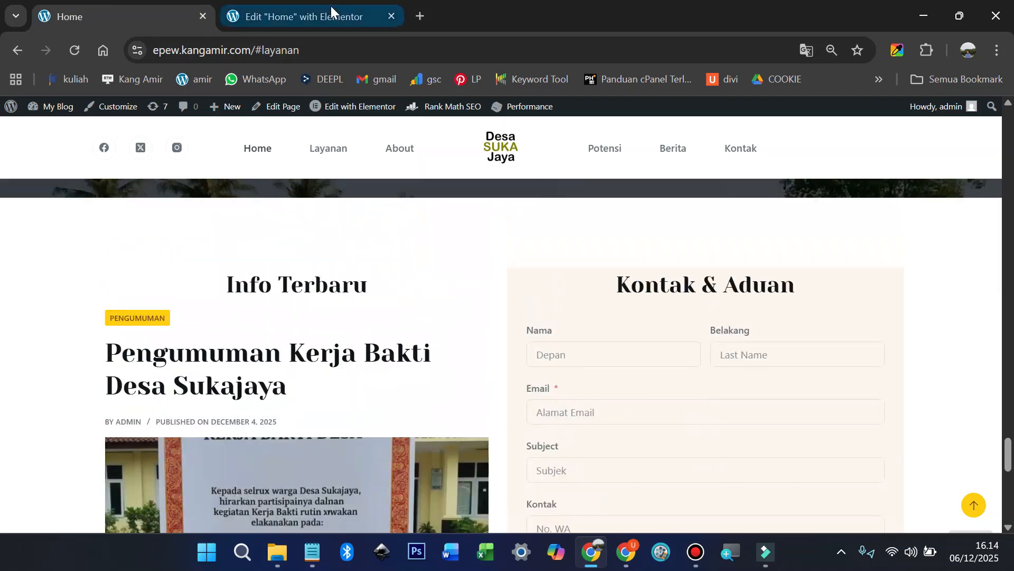
click(309, 20)
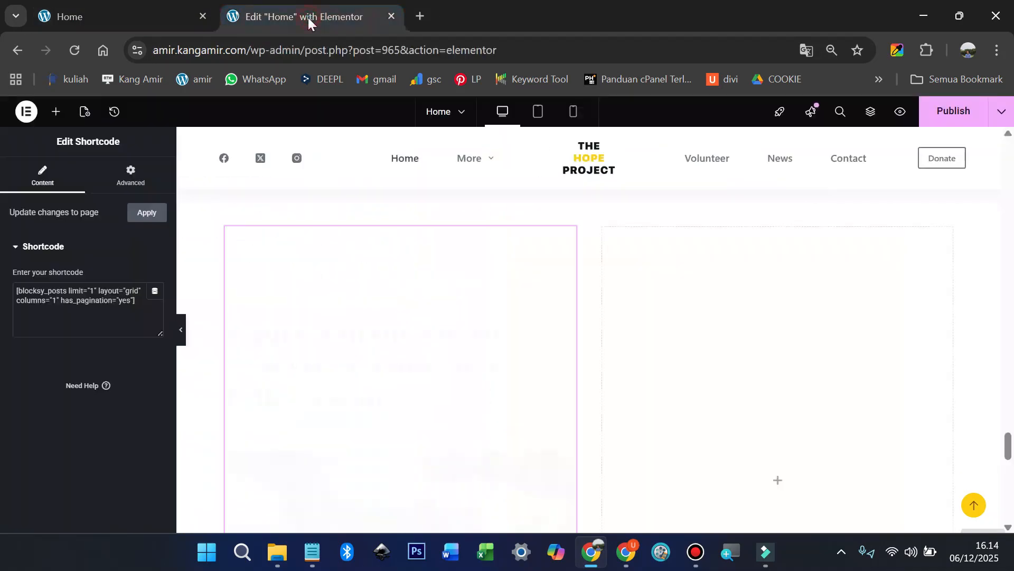
click(951, 119)
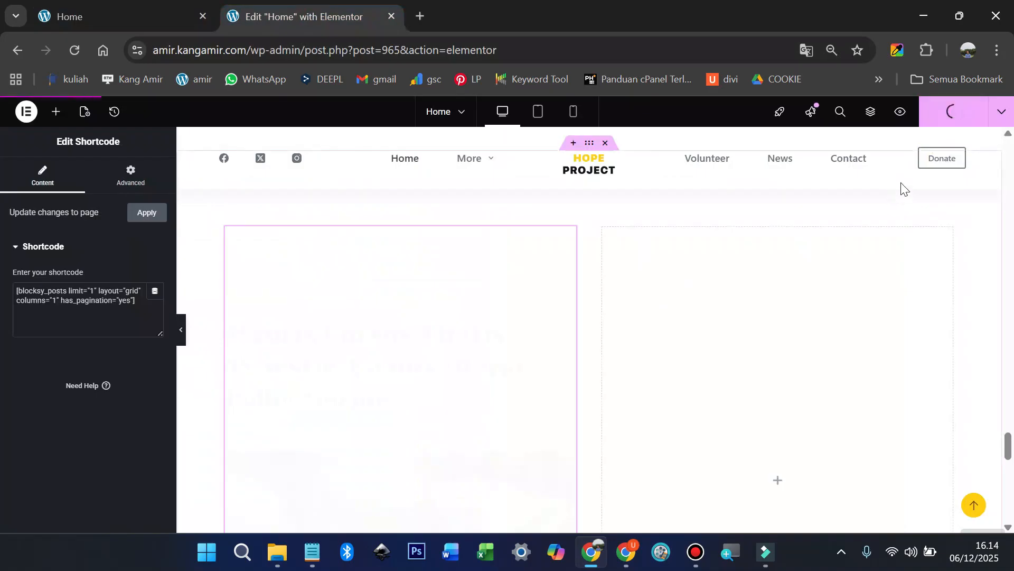
click(900, 113)
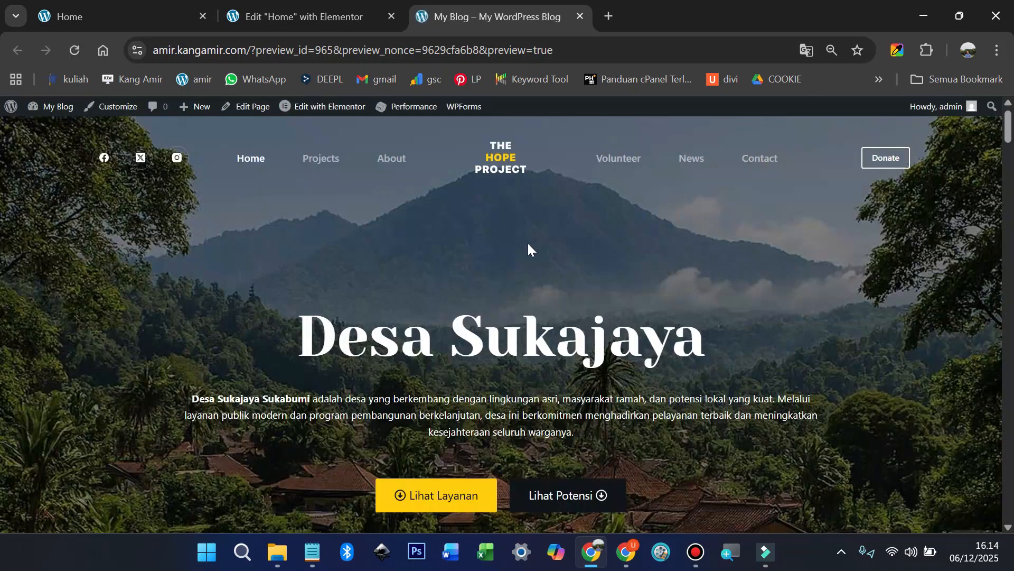
Step: Scroll through the preview's single latest post, then go via the Elementor tab to the live Desa Sukajaya home page
scroll(528, 243, down, 10)
scroll(531, 251, down, 20)
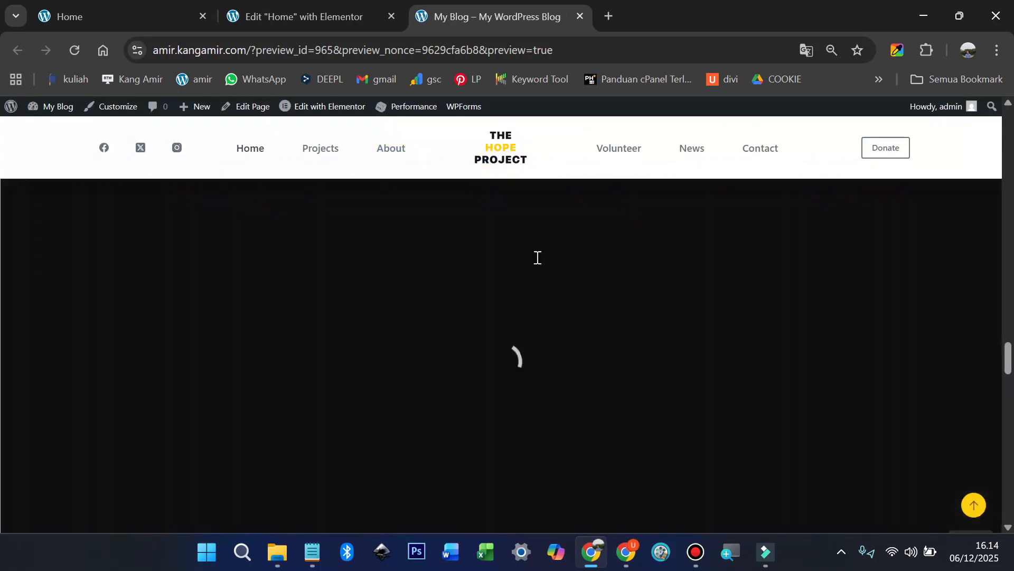
scroll(549, 266, down, 5)
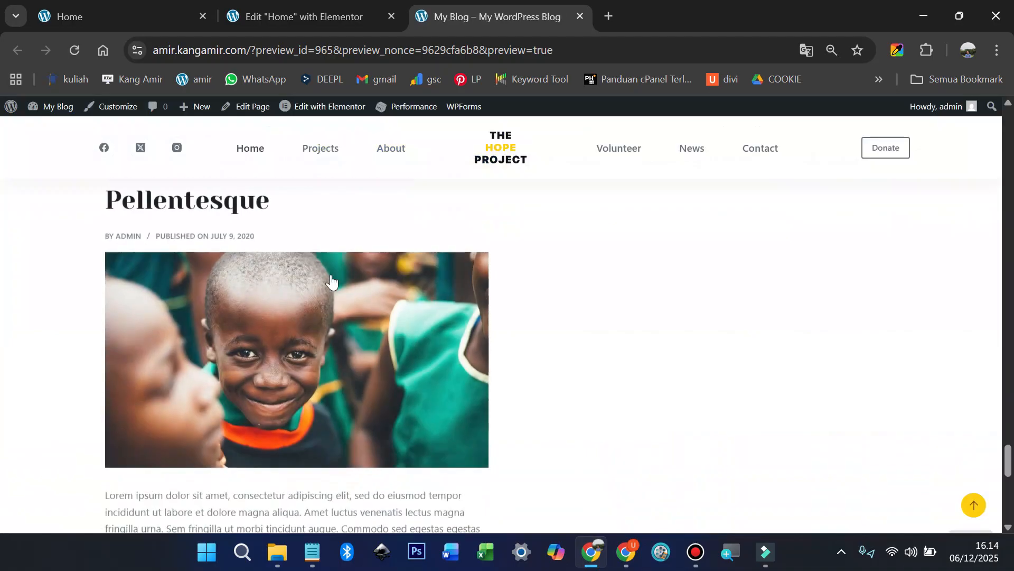
scroll(262, 294, up, 2)
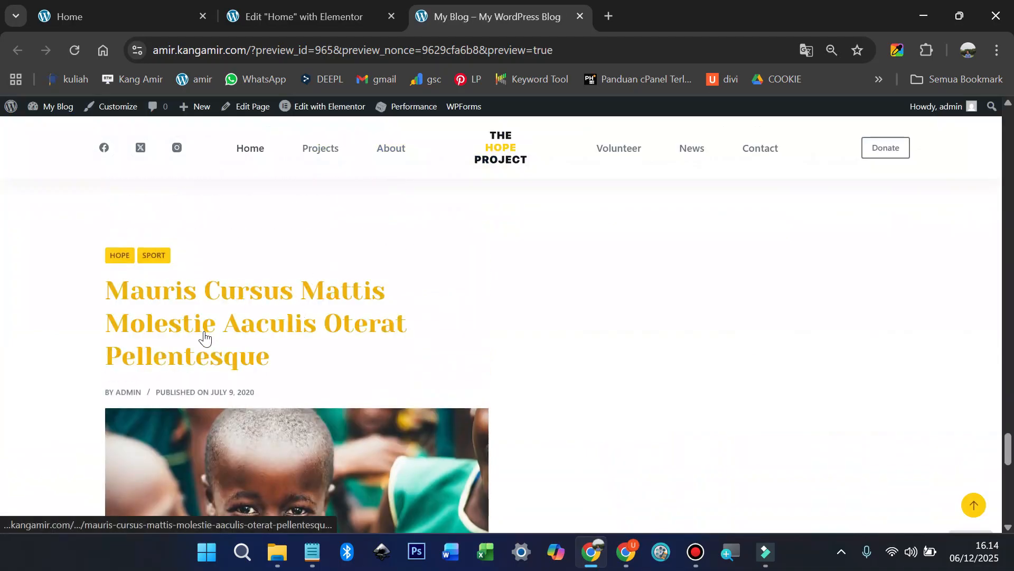
click(314, 16)
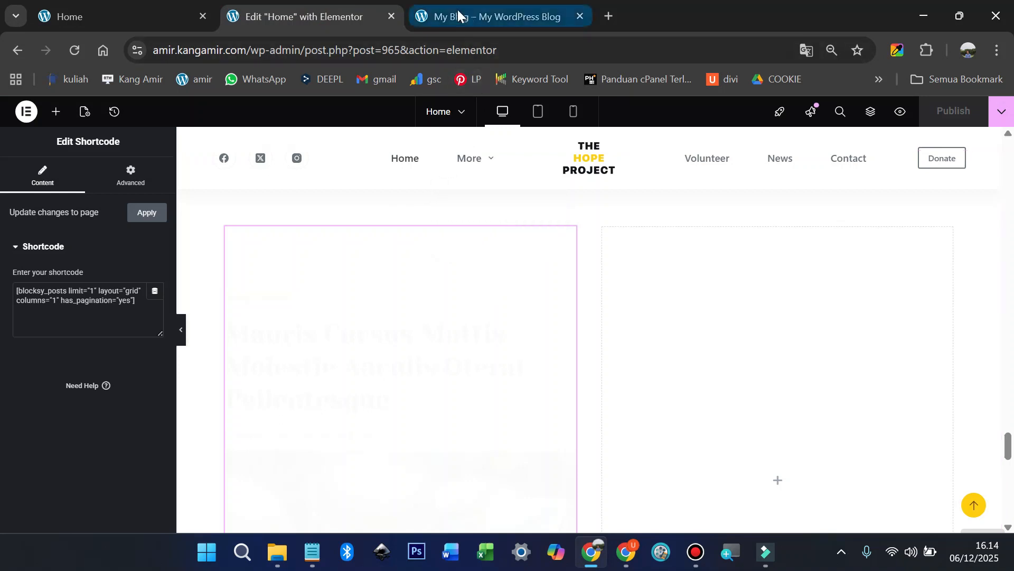
click(135, 17)
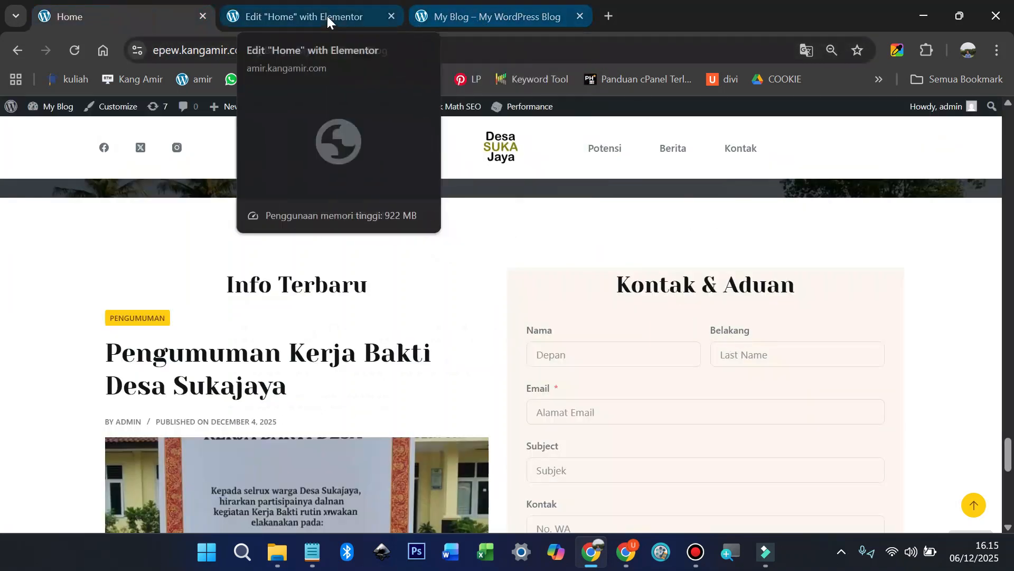
Step: Exit Elementor to the WordPress dashboard and start a new post
click(319, 15)
click(26, 112)
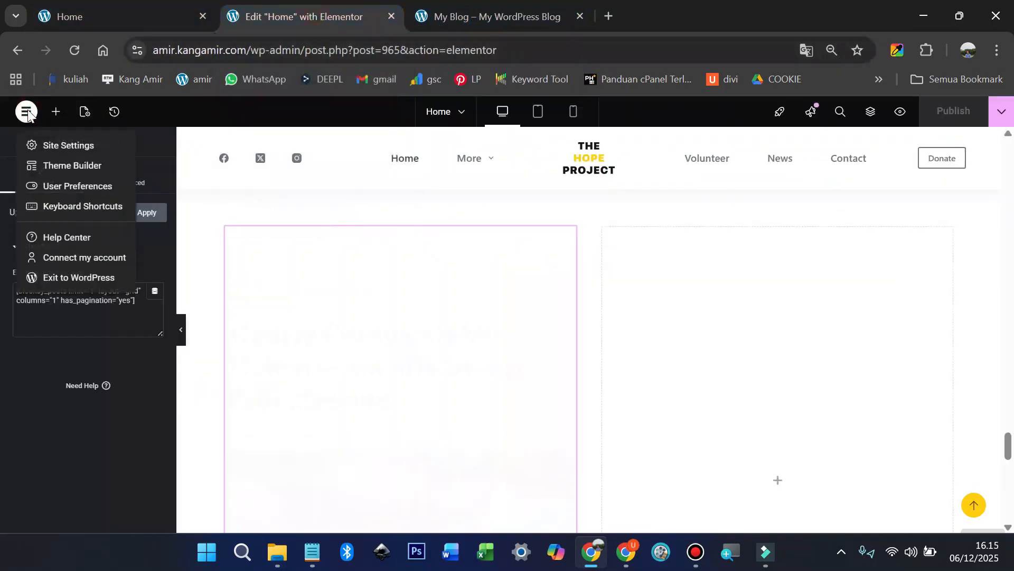
click(73, 276)
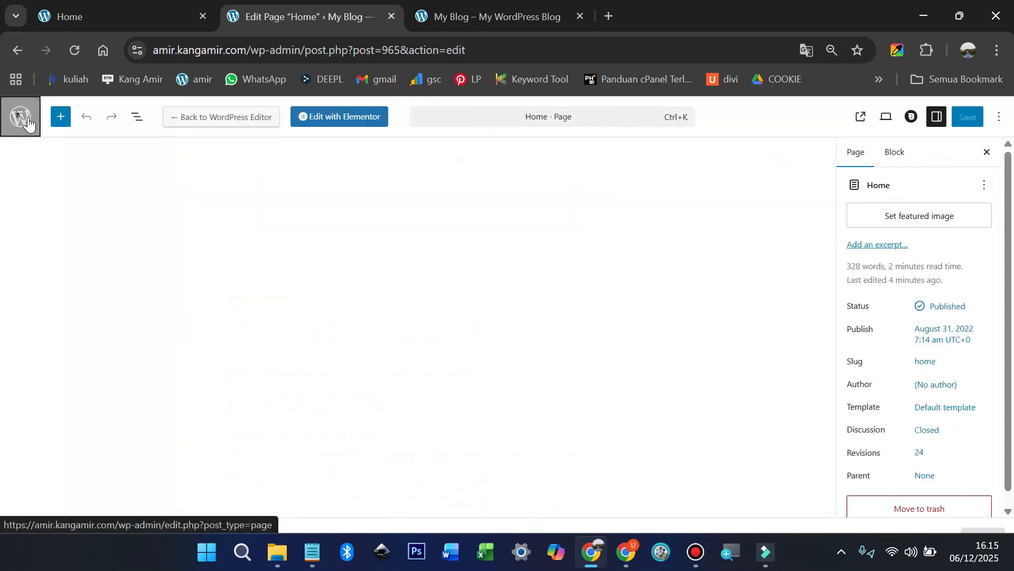
click(22, 118)
mouse_move(132, 112)
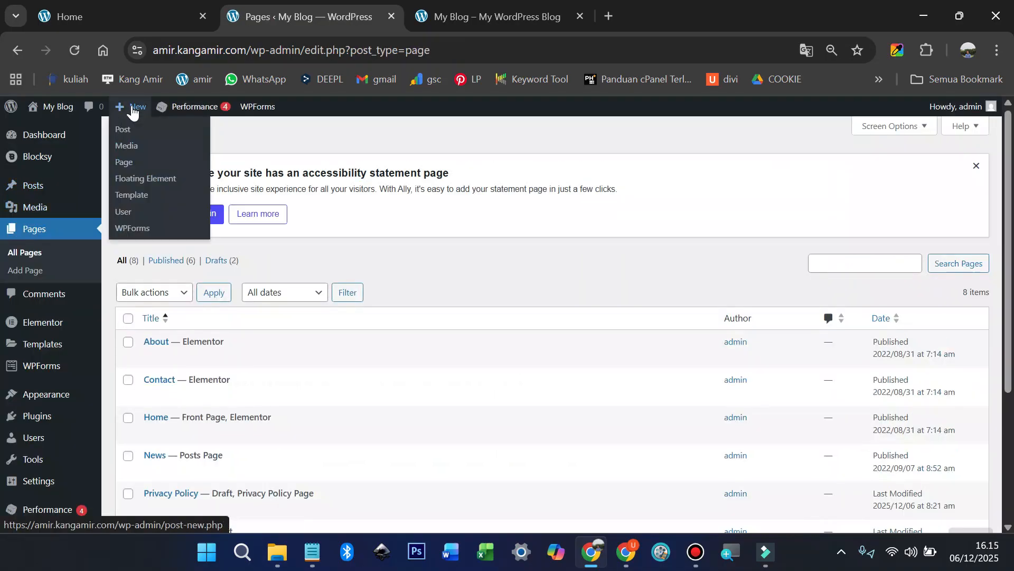
click(126, 131)
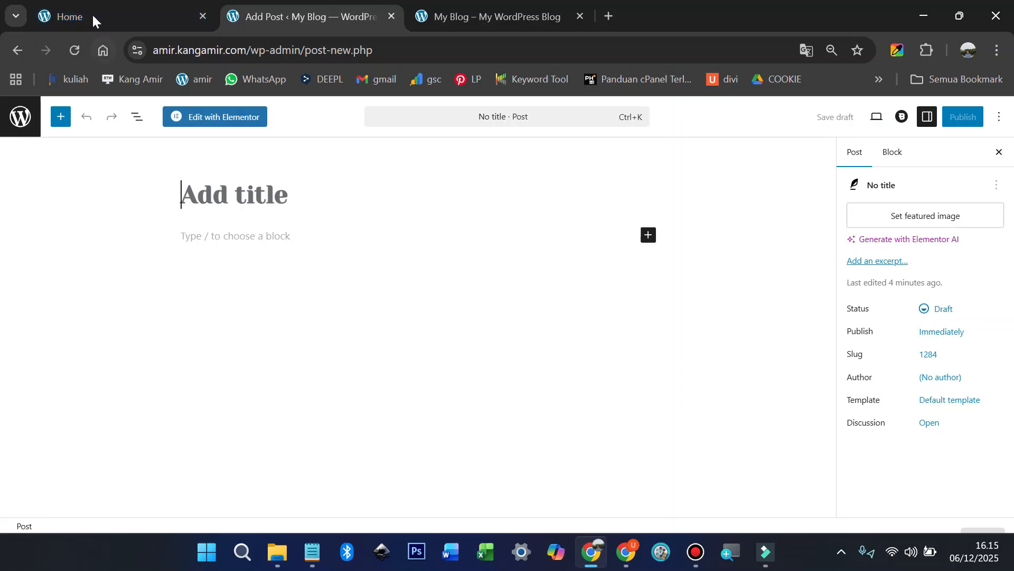
Step: Copy 'Pengumuman Kerja Bakti Desa Sukajaya' from the live home page and paste it as the post title
click(93, 20)
scroll(256, 304, down, 1)
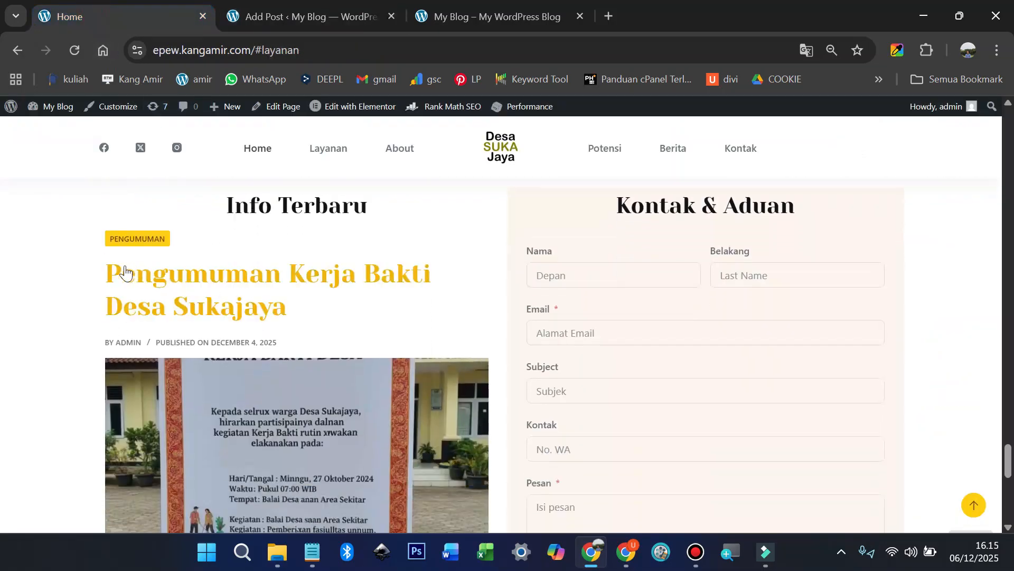
drag(87, 271, 296, 309)
key(ctrl+c)
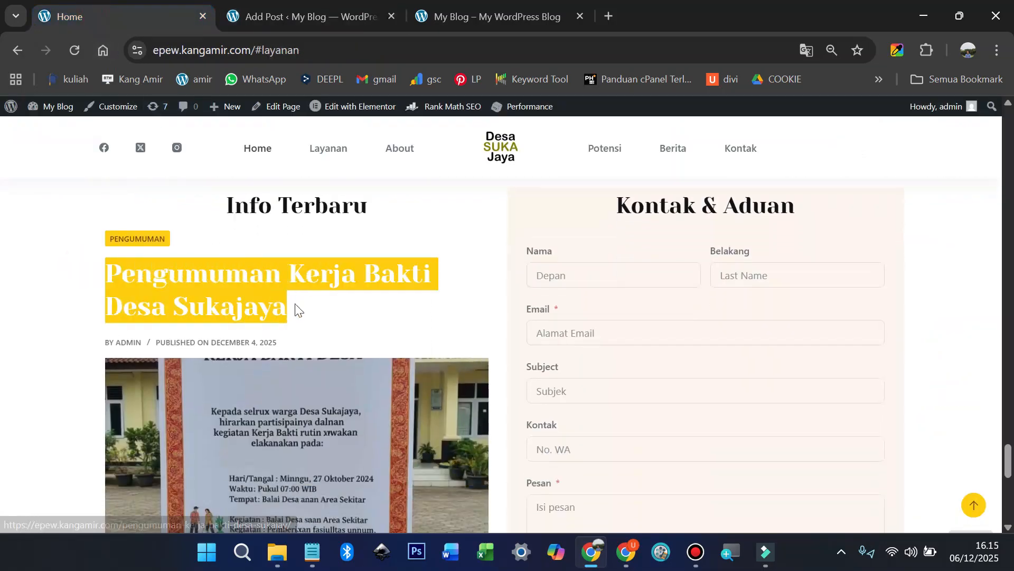
right_click(235, 286)
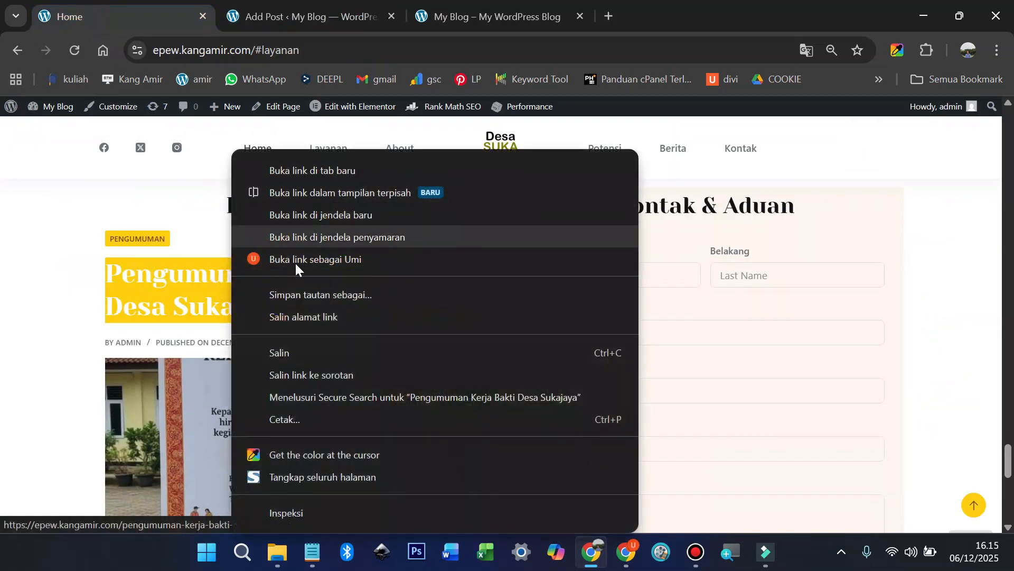
click(291, 352)
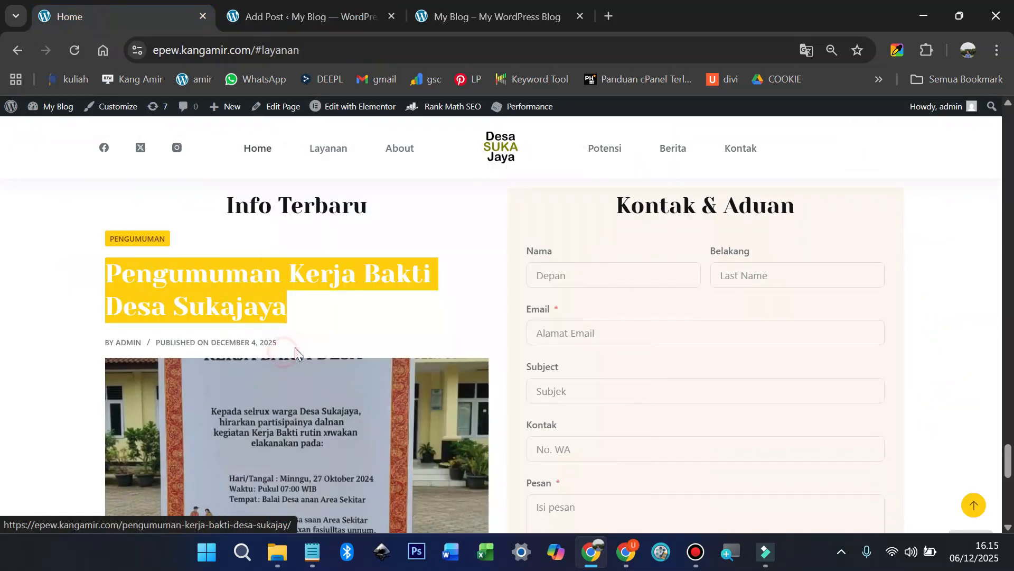
click(316, 4)
key(ctrl+v)
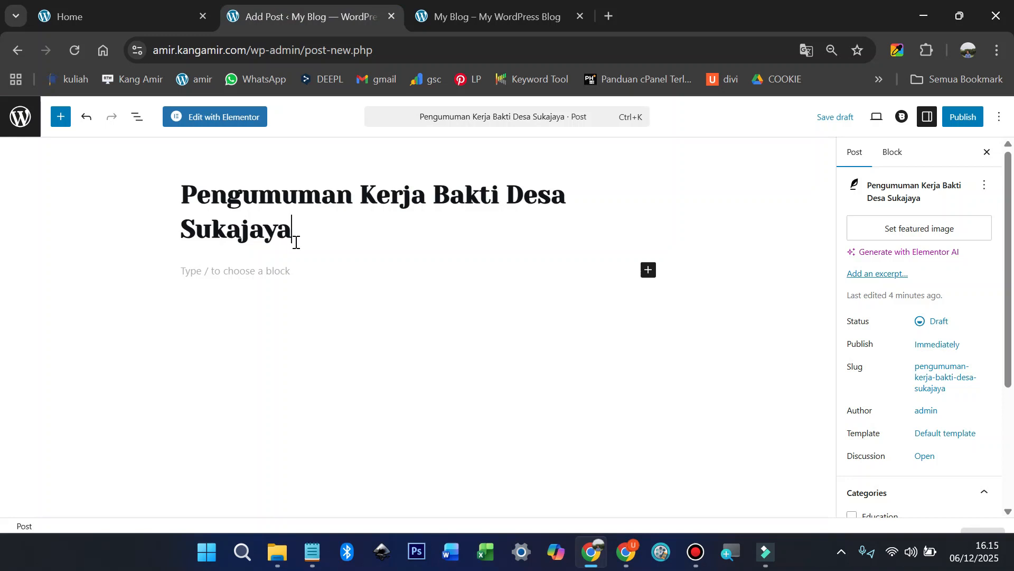
Step: Upload the pengumuman-desa poster from the computer in the featured-image media dialog
click(918, 231)
click(53, 158)
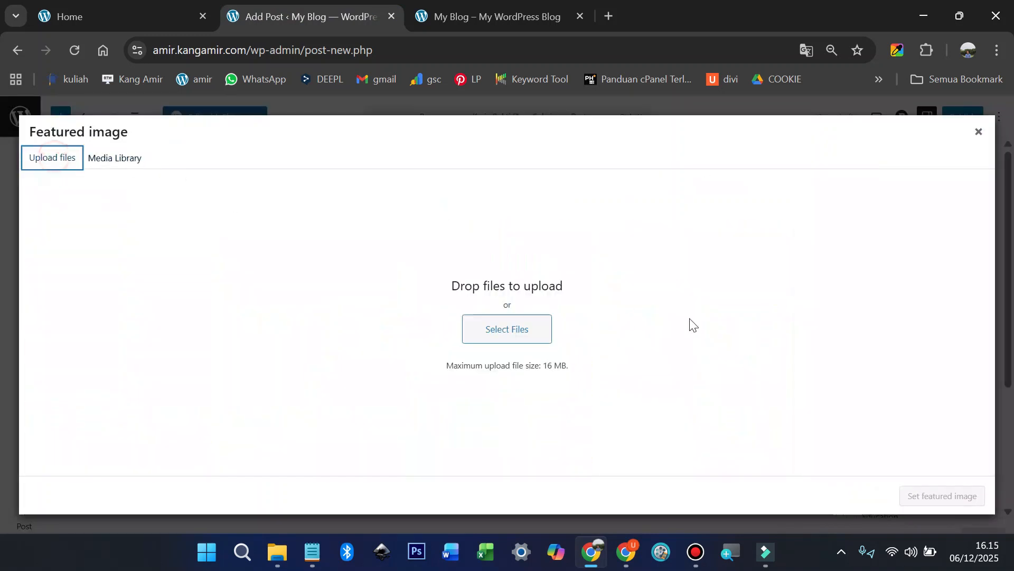
click(525, 341)
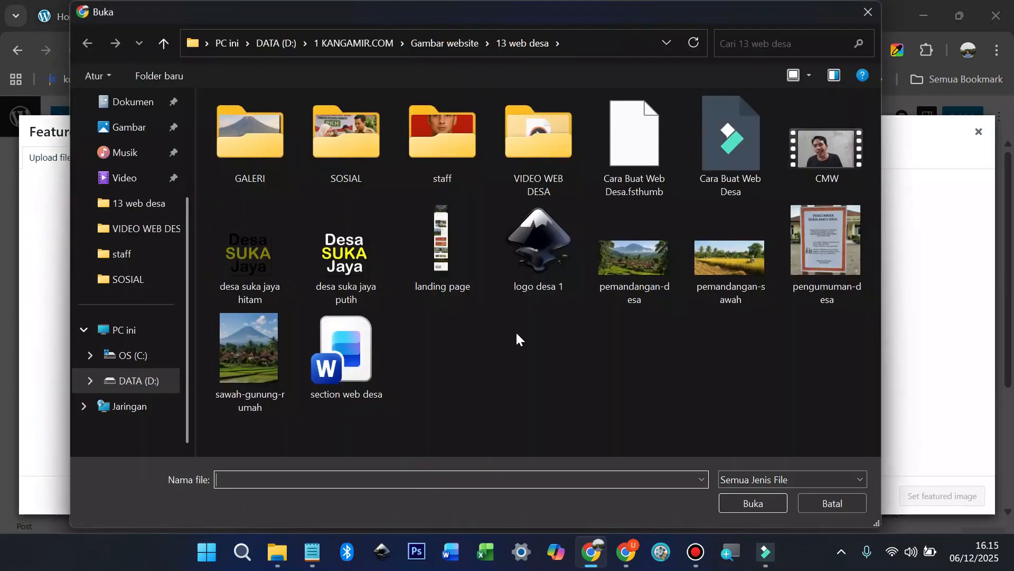
double_click(827, 234)
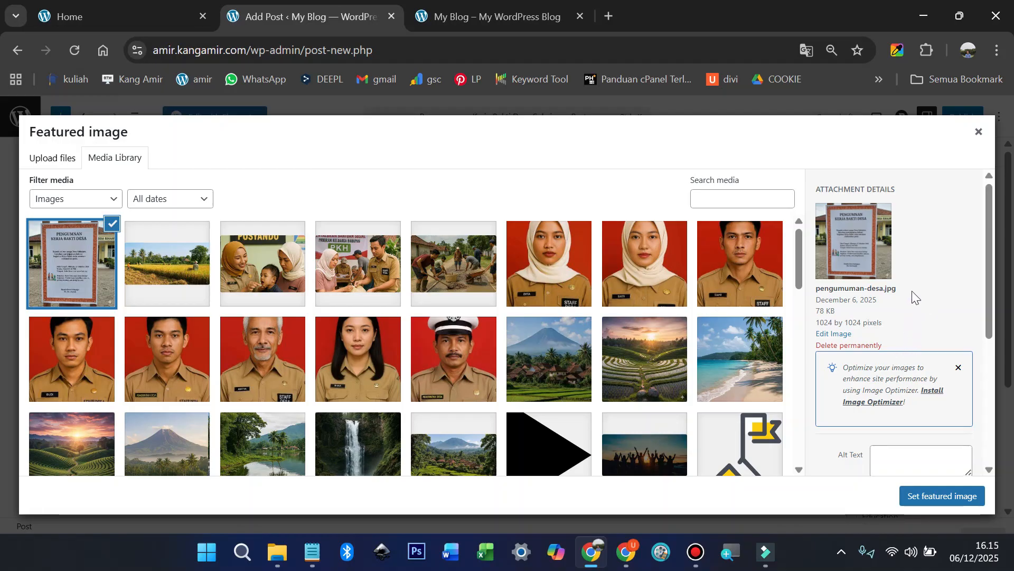
Step: Give the poster alt text 'pengumuman-desa' and set it as the featured image
scroll(911, 291, down, 2)
click(889, 384)
text(penguma)
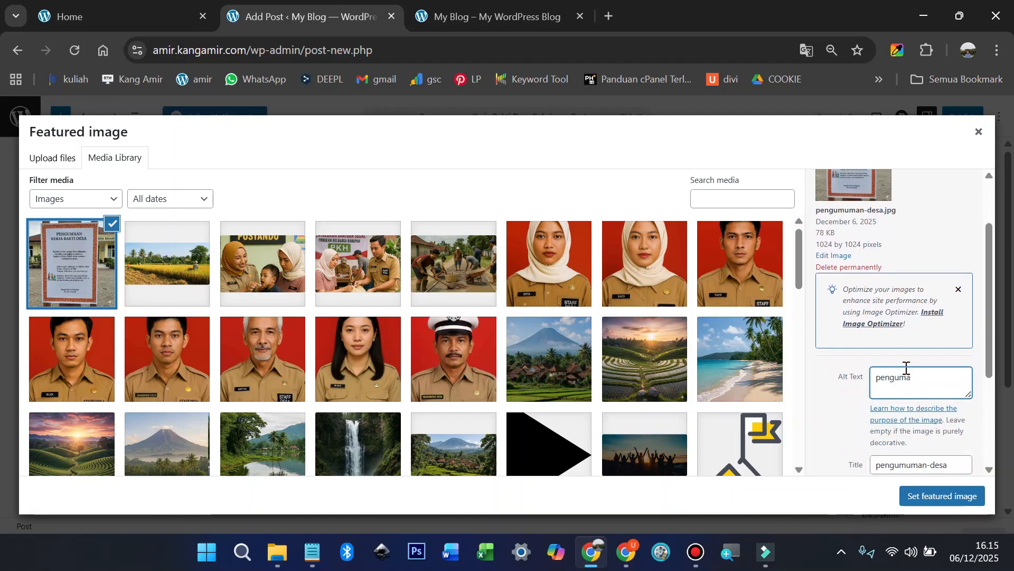
key(BackSpace)
text(uman-desa)
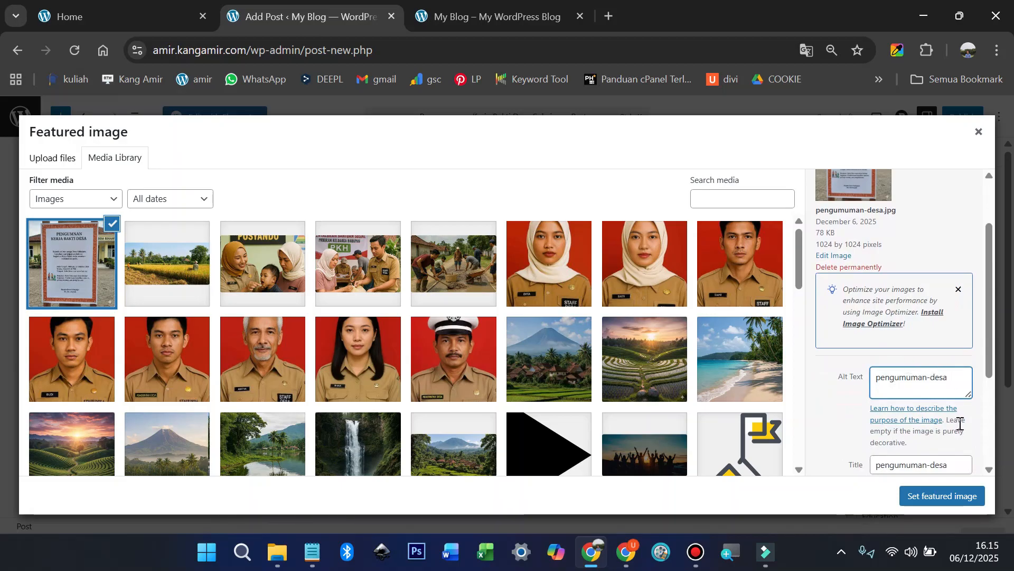
click(937, 496)
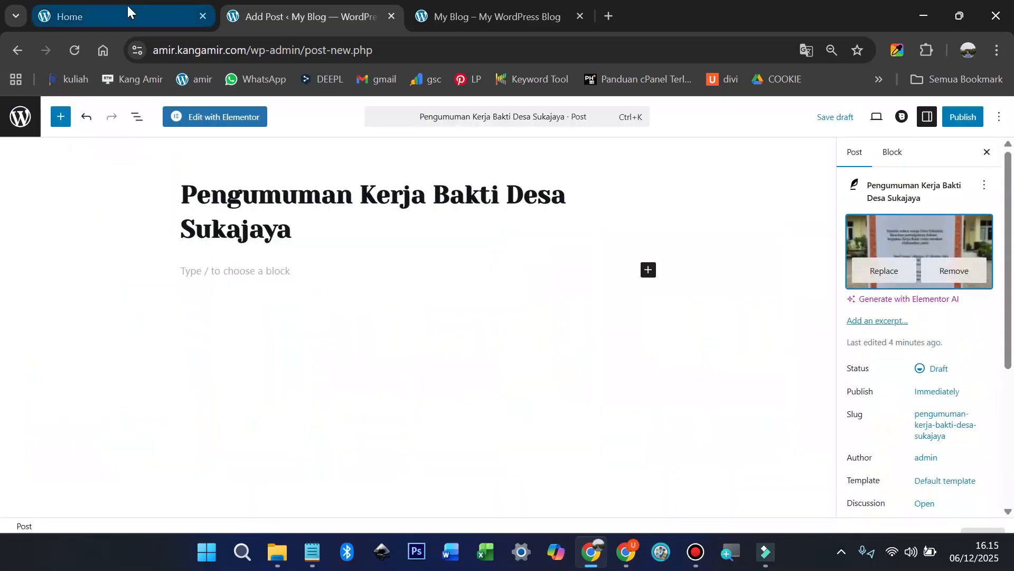
Step: Copy the announcement paragraph from the live Pengumuman Kerja Bakti post
click(127, 8)
click(296, 274)
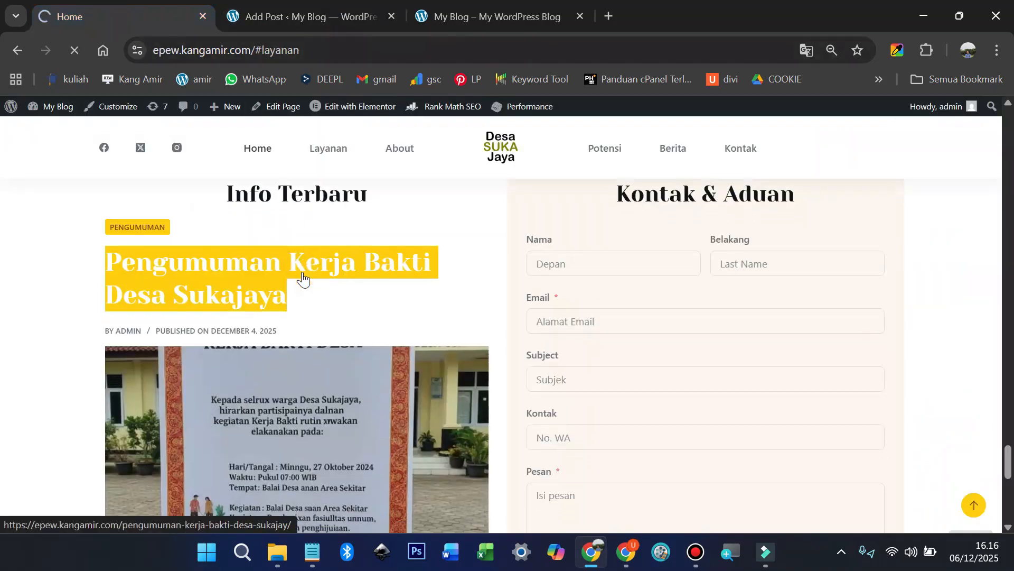
scroll(306, 280, down, 3)
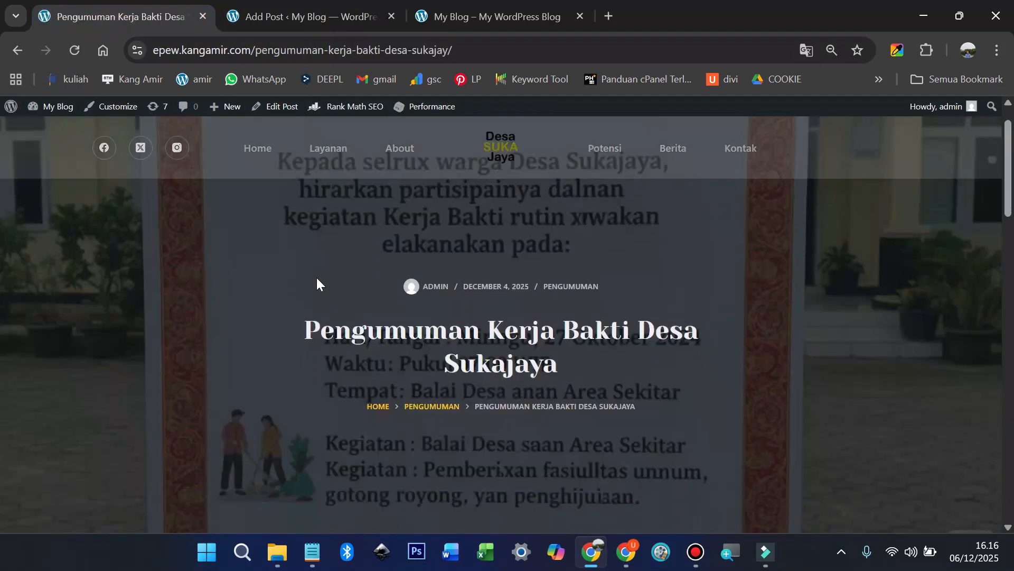
scroll(316, 278, down, 8)
scroll(317, 277, down, 3)
drag(261, 322, 371, 427)
right_click(368, 353)
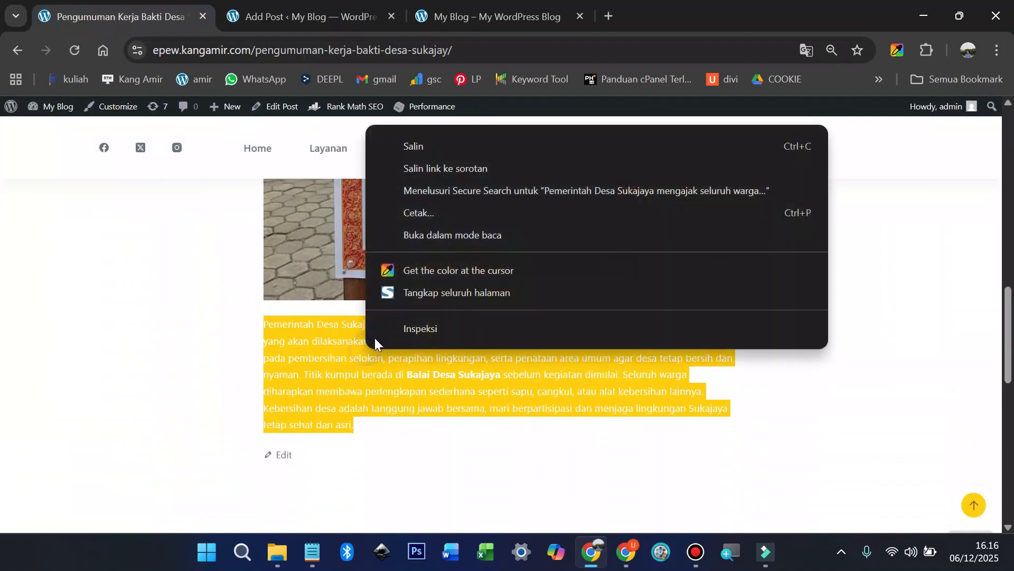
click(429, 146)
Step: Paste the copied announcement paragraph into the new post's empty paragraph block
click(285, 20)
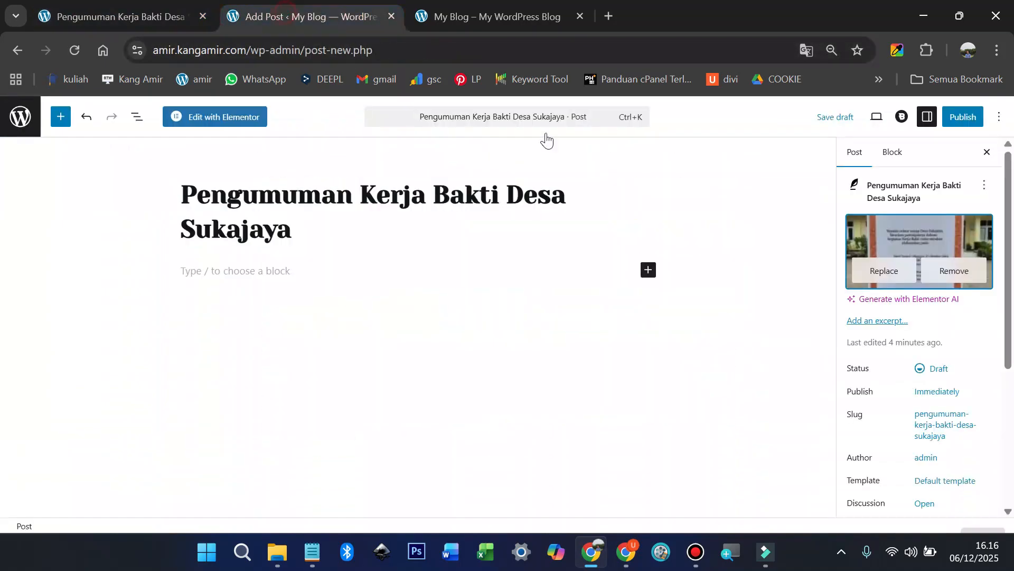
click(247, 270)
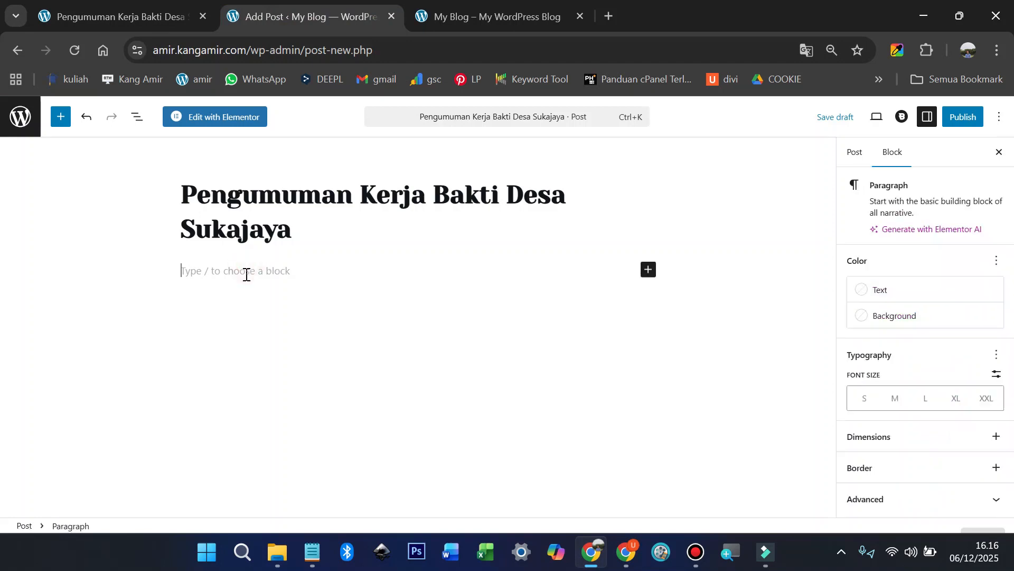
key(ctrl+v)
click(108, 271)
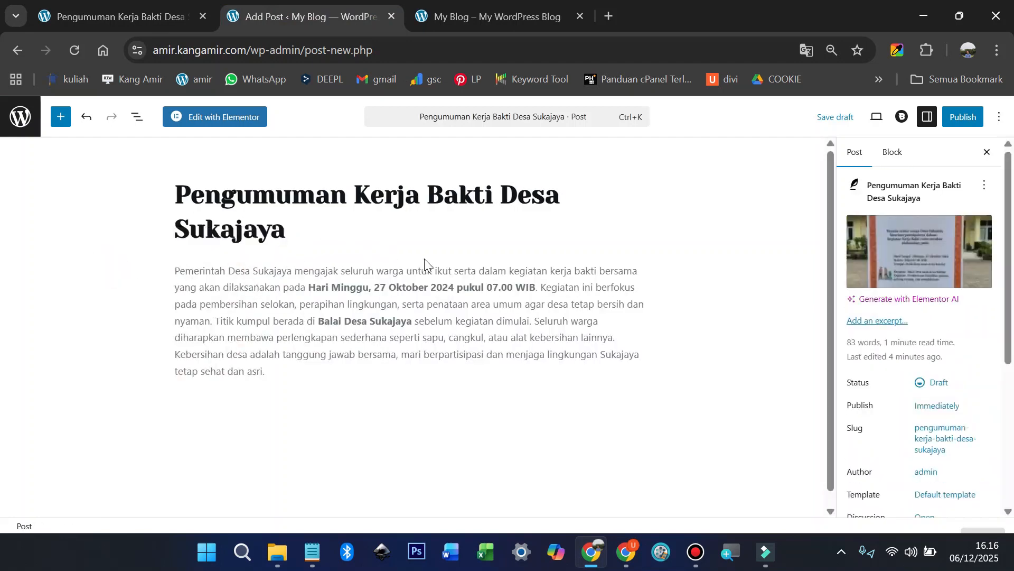
Step: Insert an empty block above the pasted announcement paragraph
double_click(392, 270)
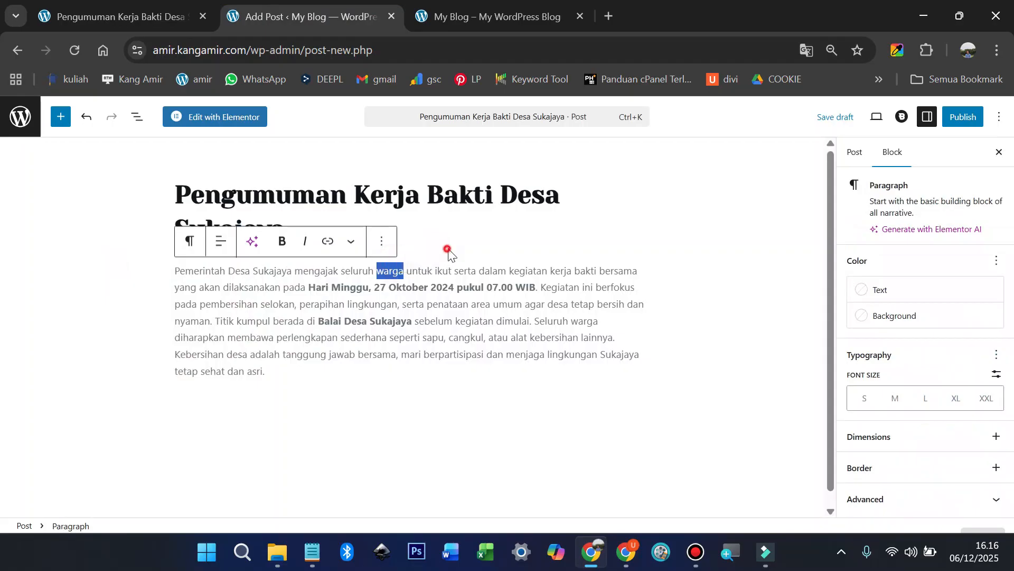
click(449, 253)
click(420, 241)
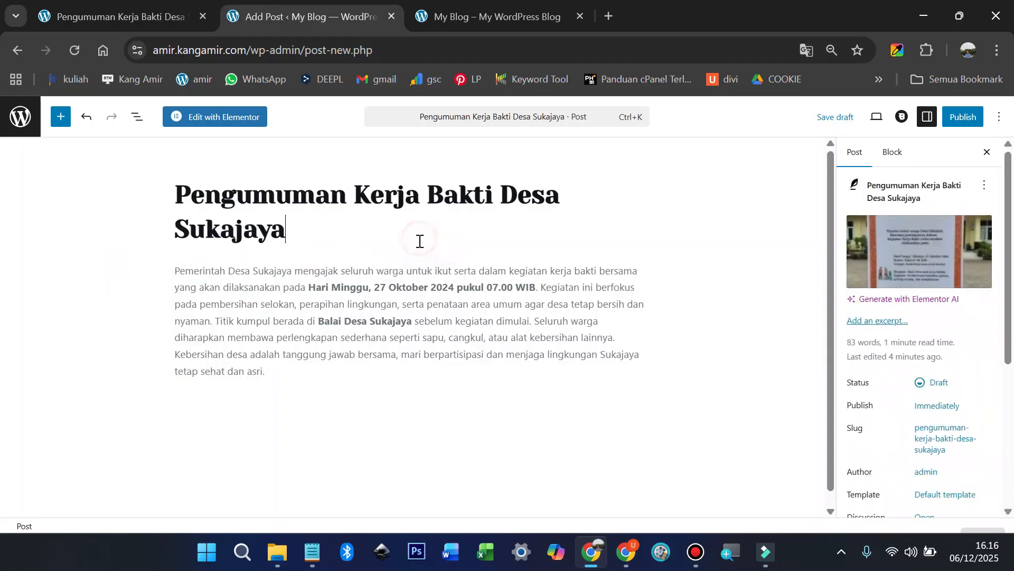
click(176, 274)
key(Return)
key(Up)
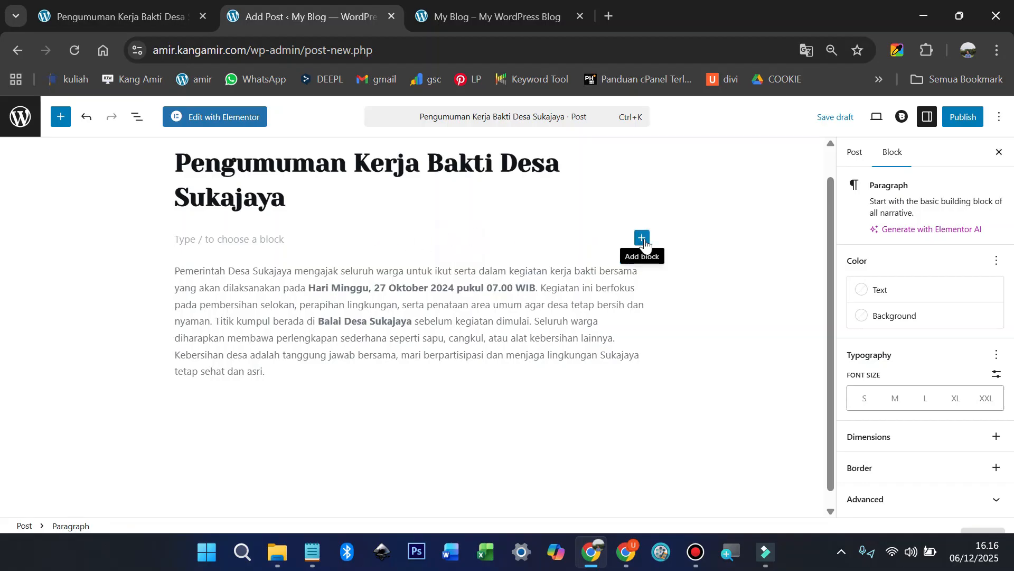
Step: Add an Image block showing the pengumuman-desa image from the Media Library
click(644, 240)
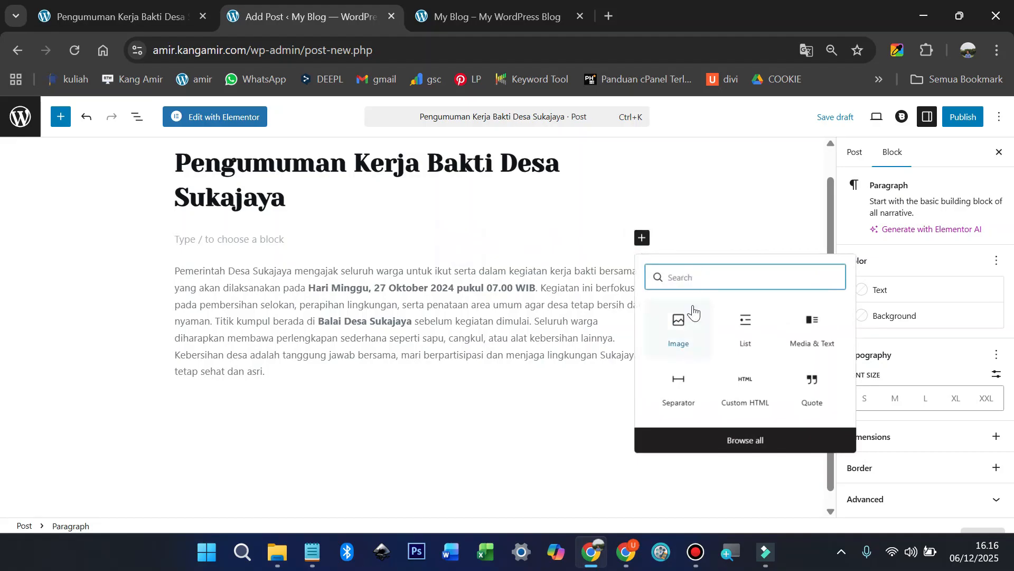
click(680, 324)
click(273, 304)
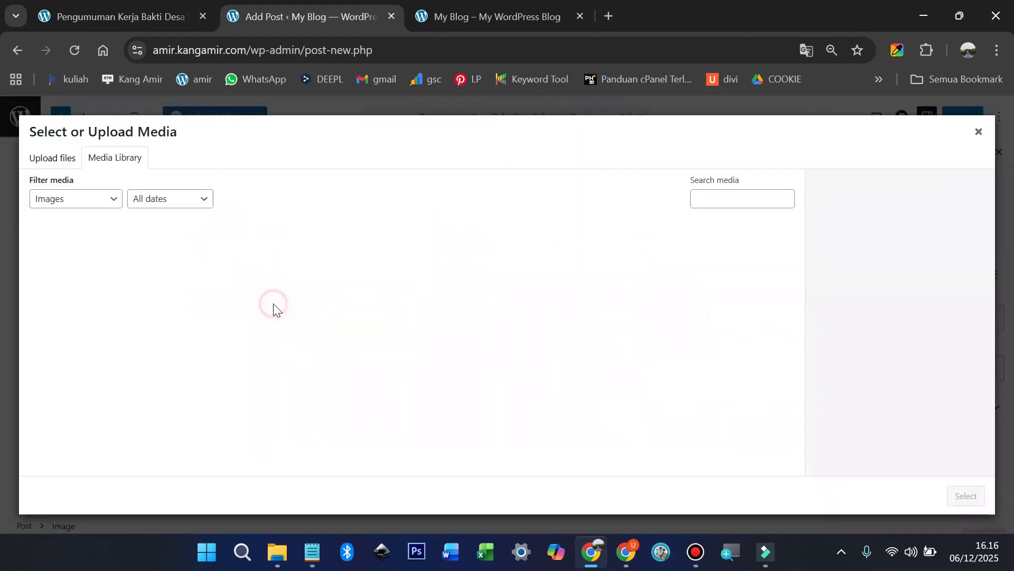
click(70, 267)
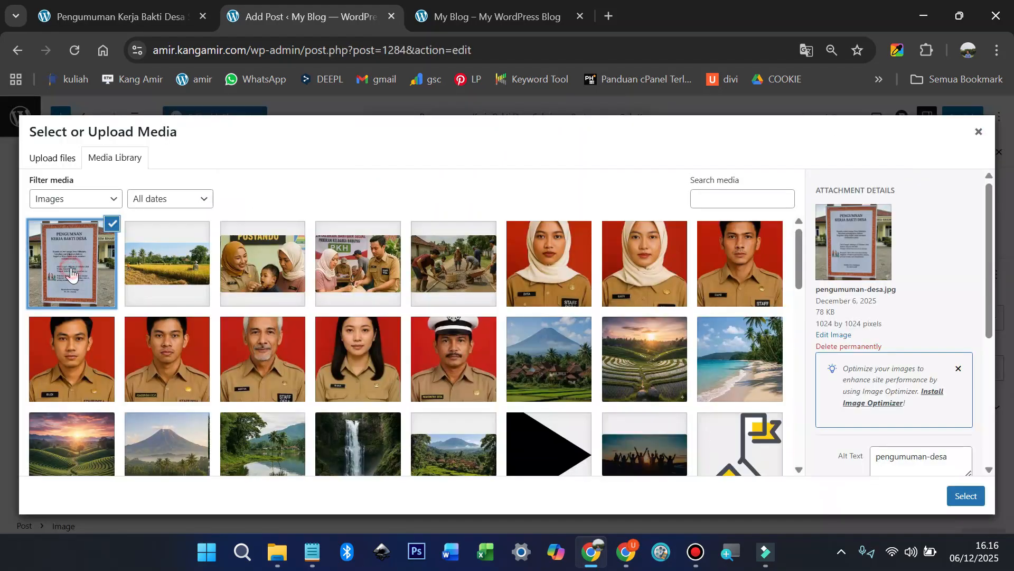
click(964, 495)
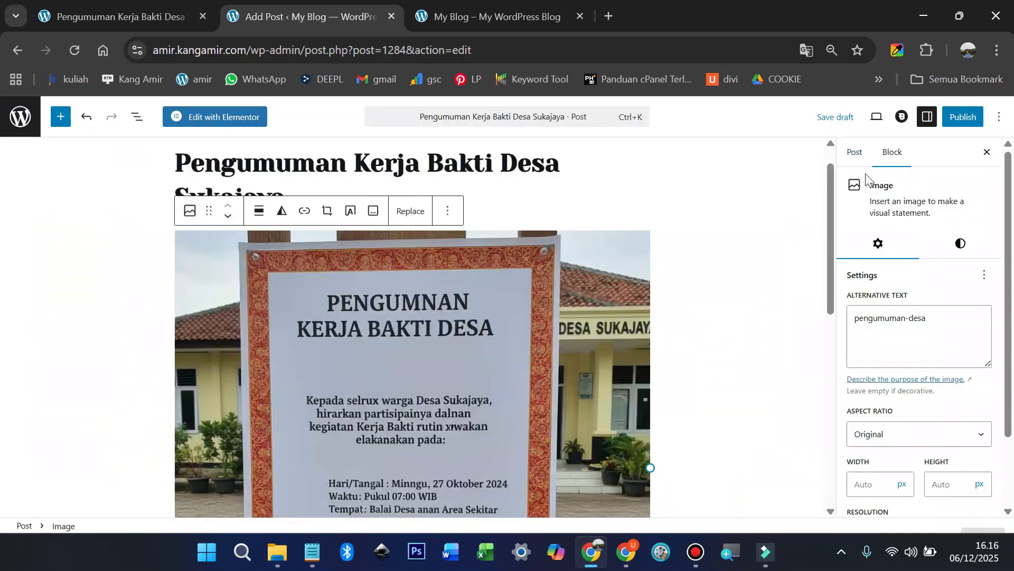
Step: Create a new 'pengumuman' category and assign it to the post
scroll(930, 248, down, 2)
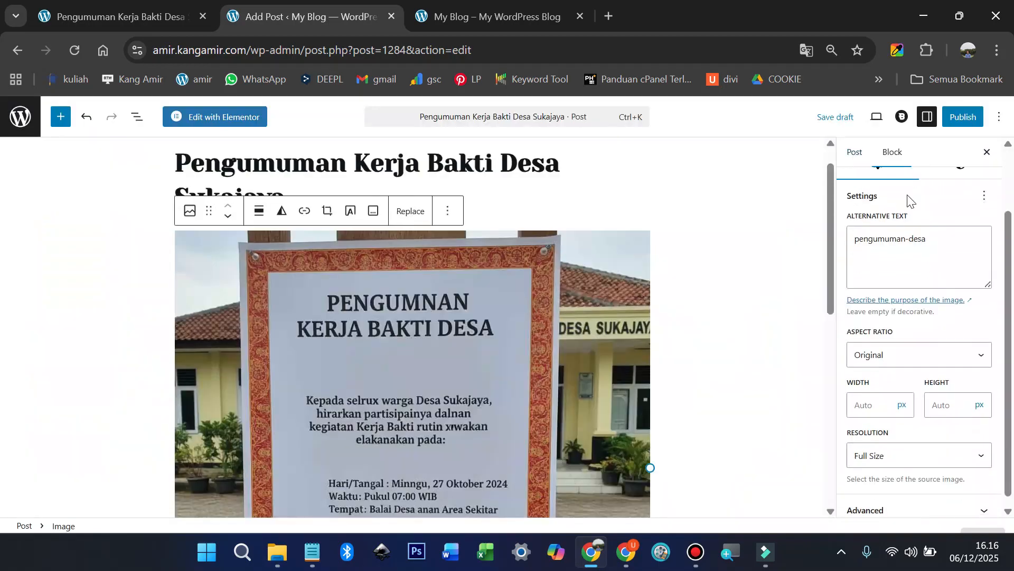
click(861, 162)
scroll(918, 322, down, 5)
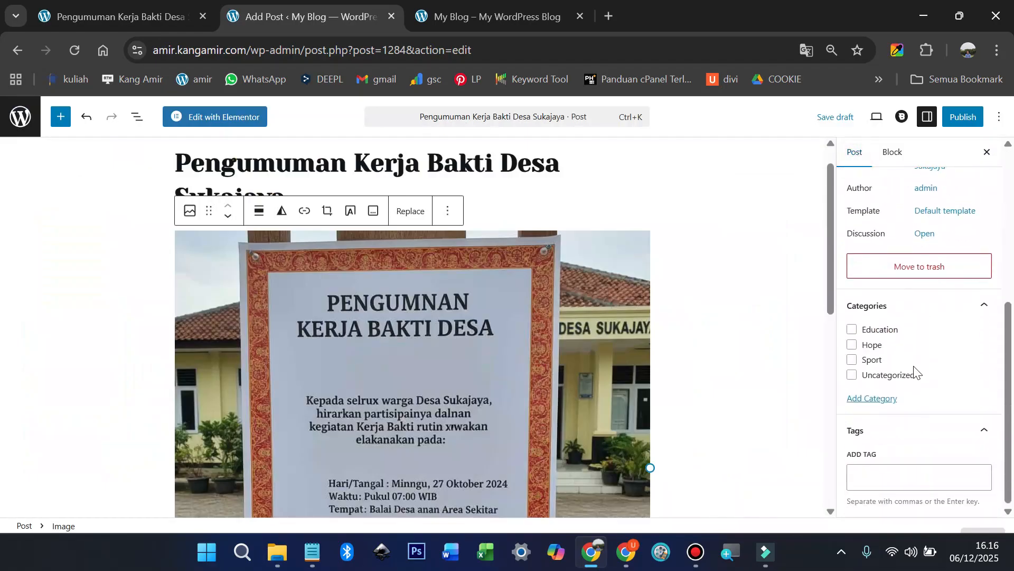
click(887, 400)
click(889, 443)
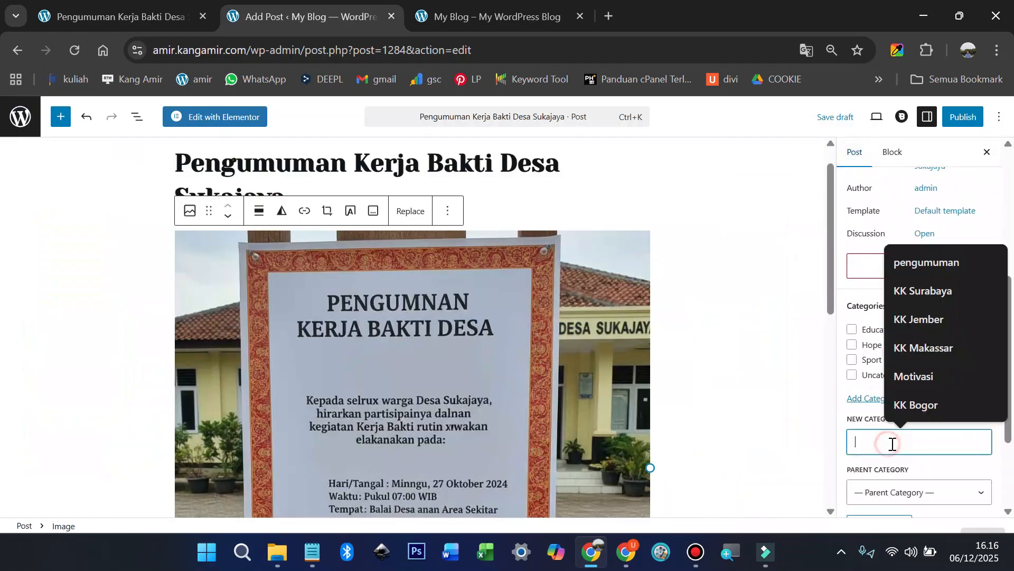
click(893, 262)
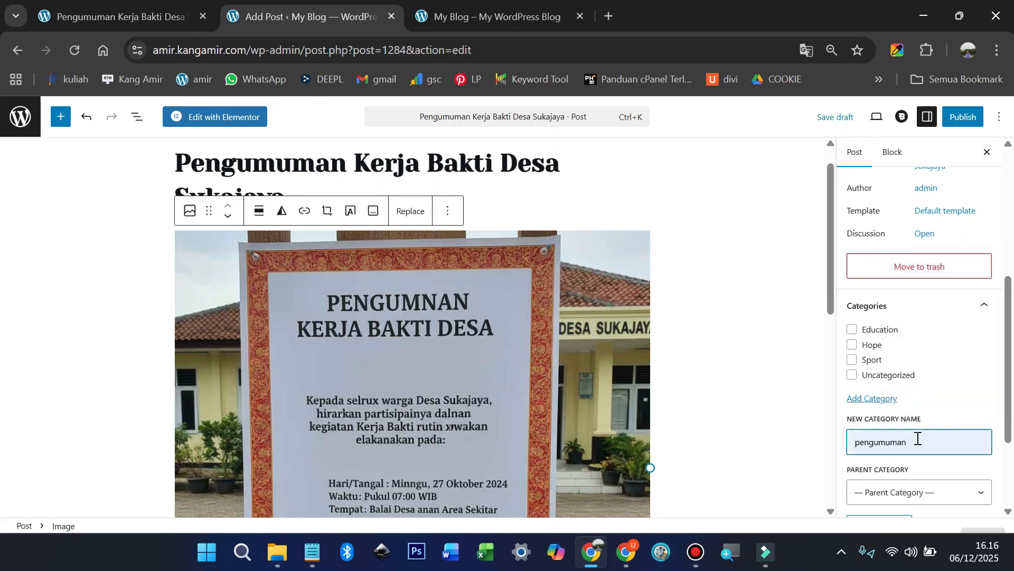
key(Return)
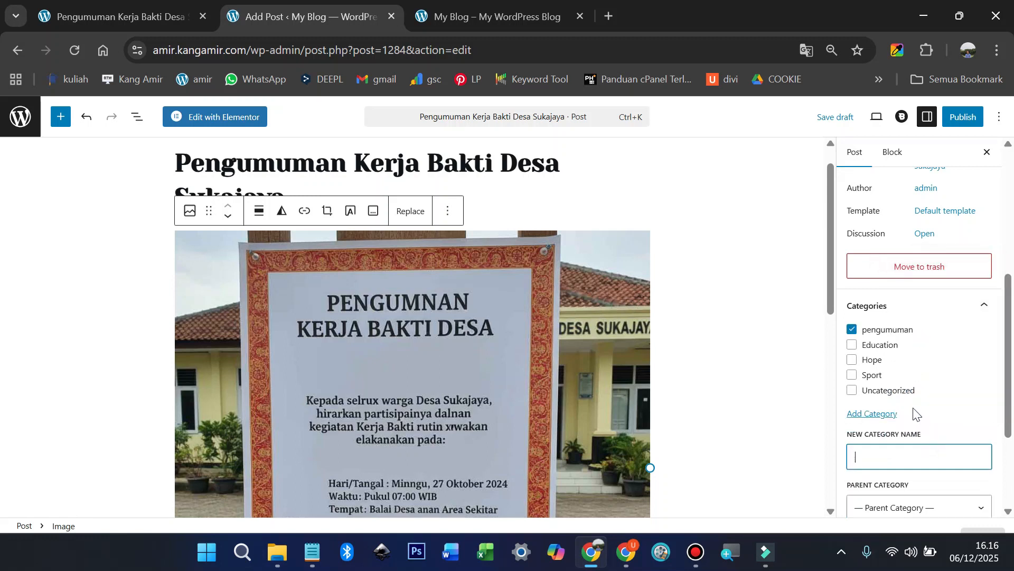
Step: Publish the post and open the published version in a new tab
scroll(915, 422, up, 2)
scroll(919, 385, down, 3)
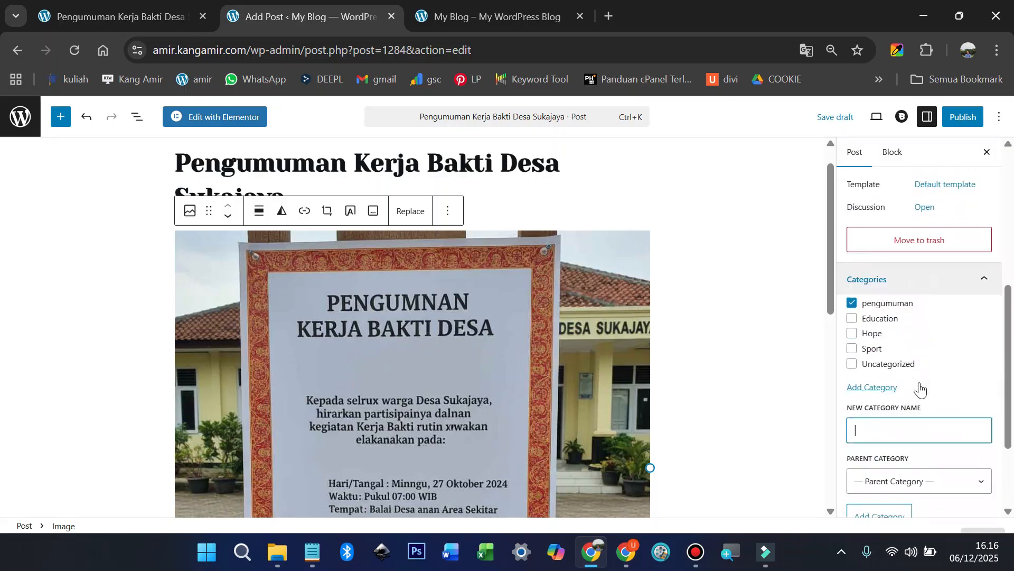
click(967, 117)
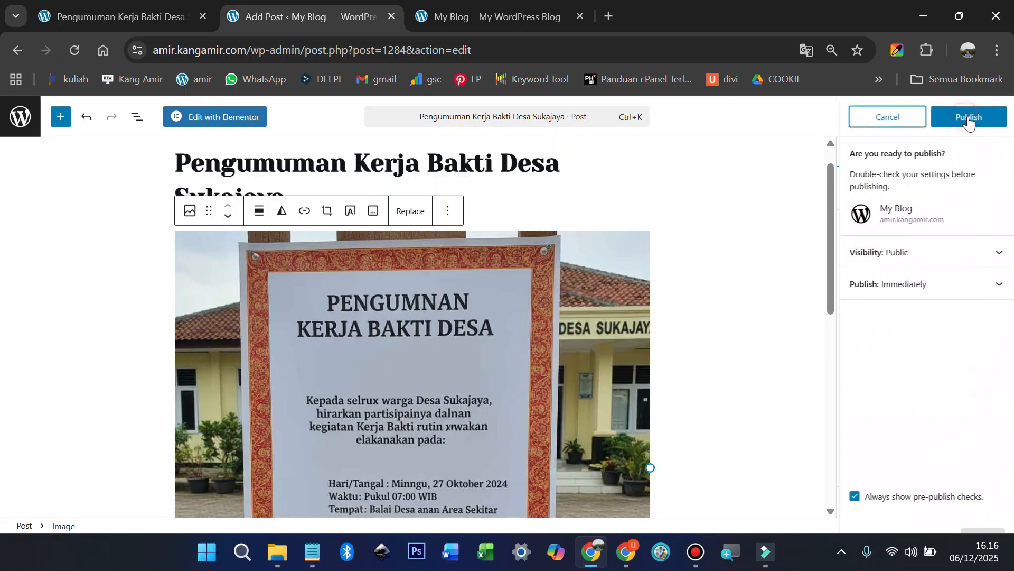
click(968, 119)
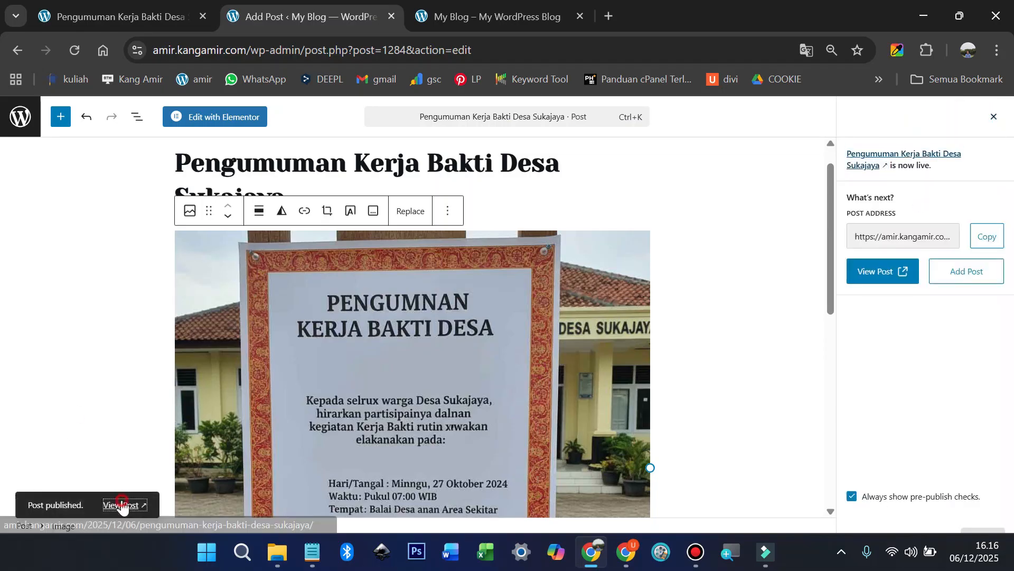
click(122, 504)
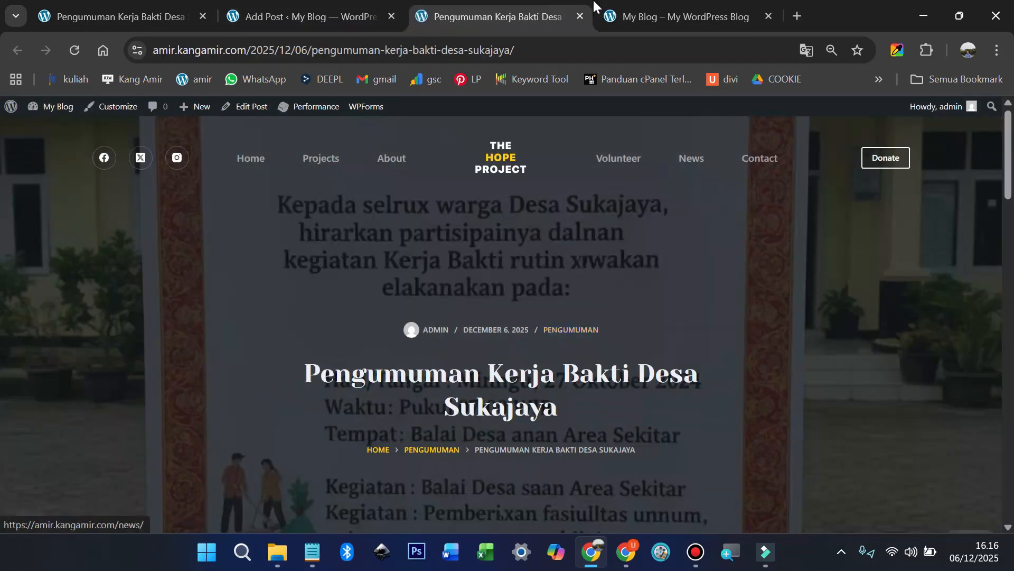
Step: Check the published post, then close its tab and the site preview tab
click(321, 17)
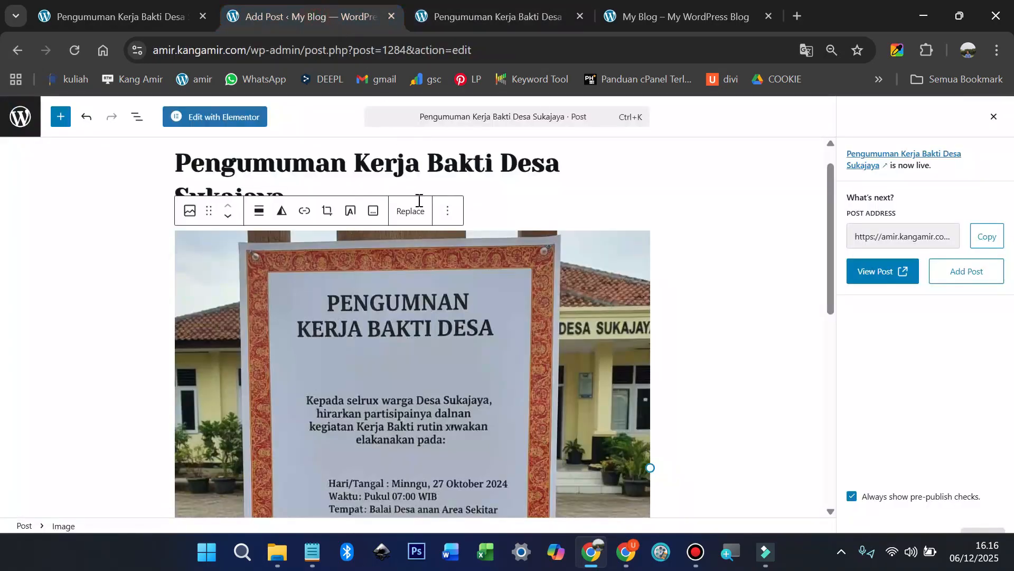
scroll(324, 226, up, 1)
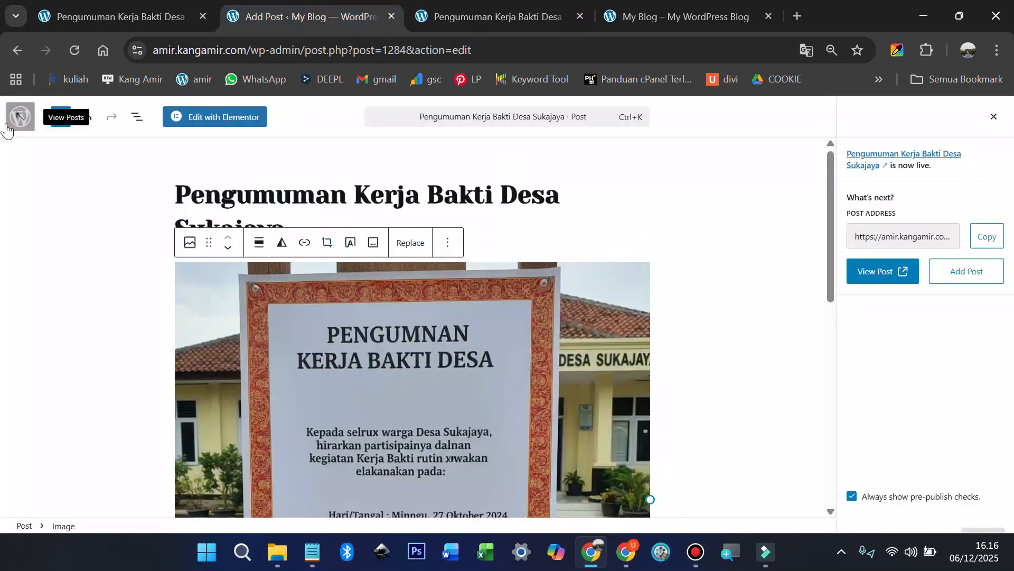
click(490, 13)
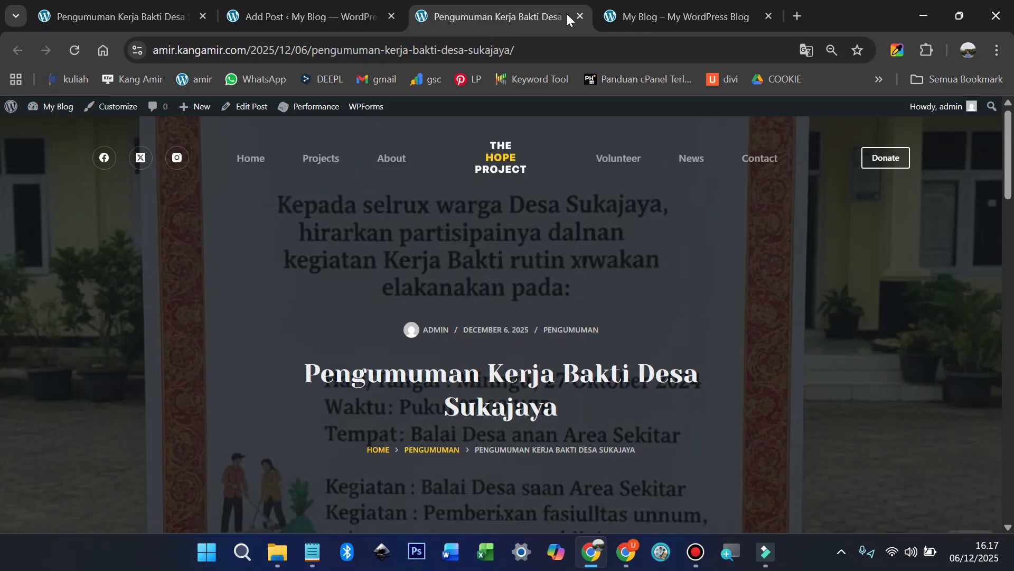
click(580, 17)
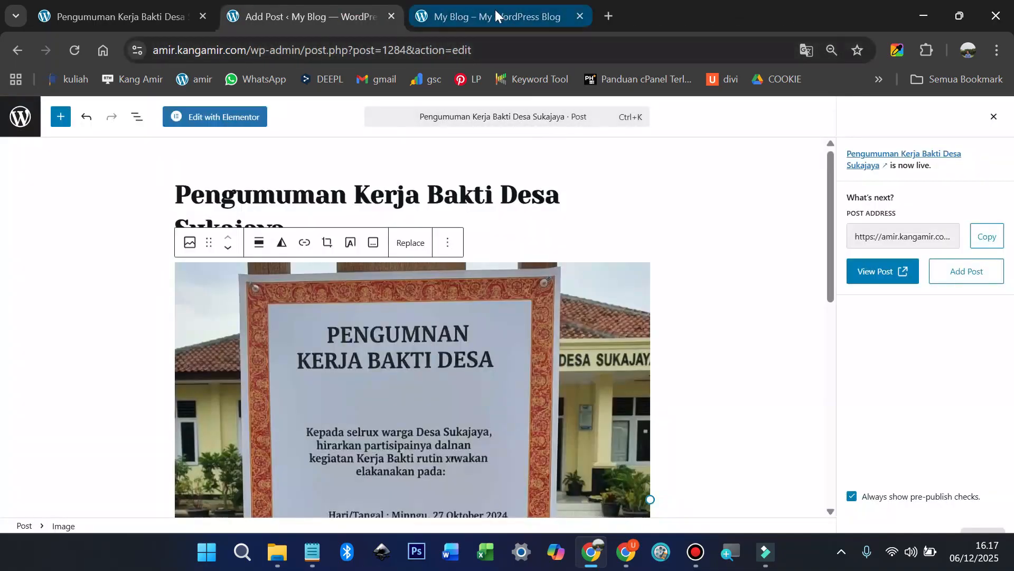
click(497, 11)
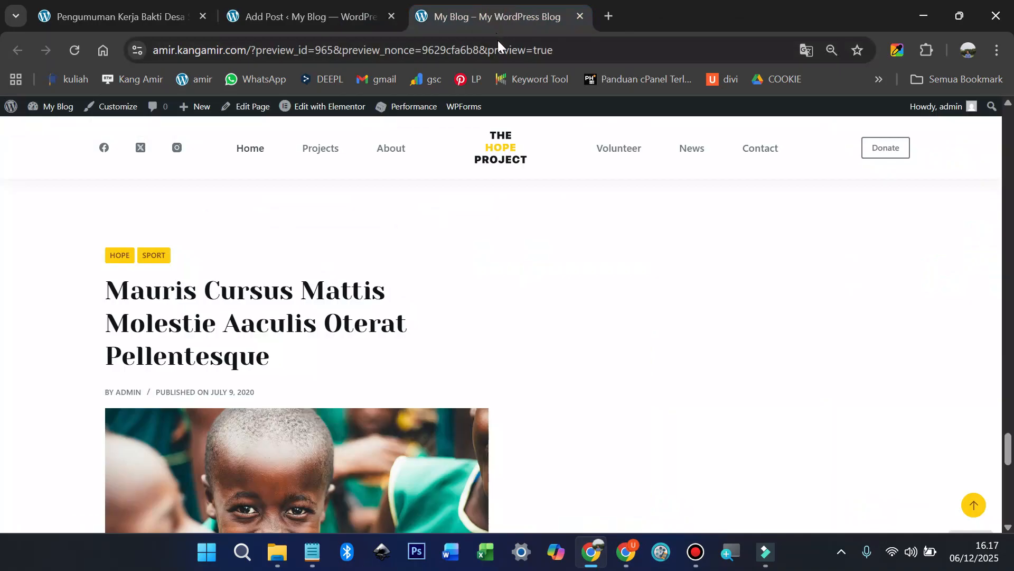
click(580, 16)
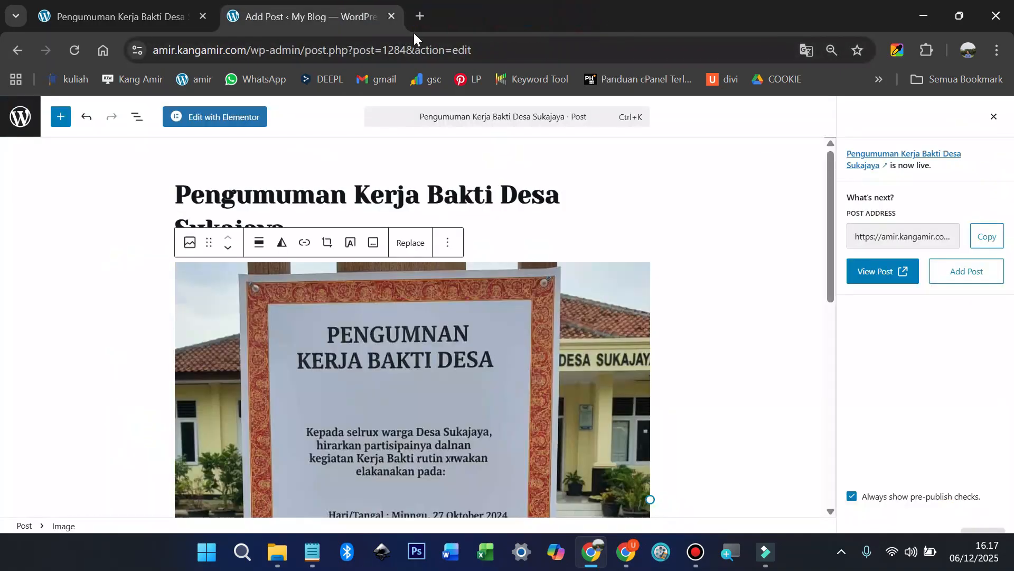
Step: Leave the editor for the posts list and visit the live home page
click(22, 124)
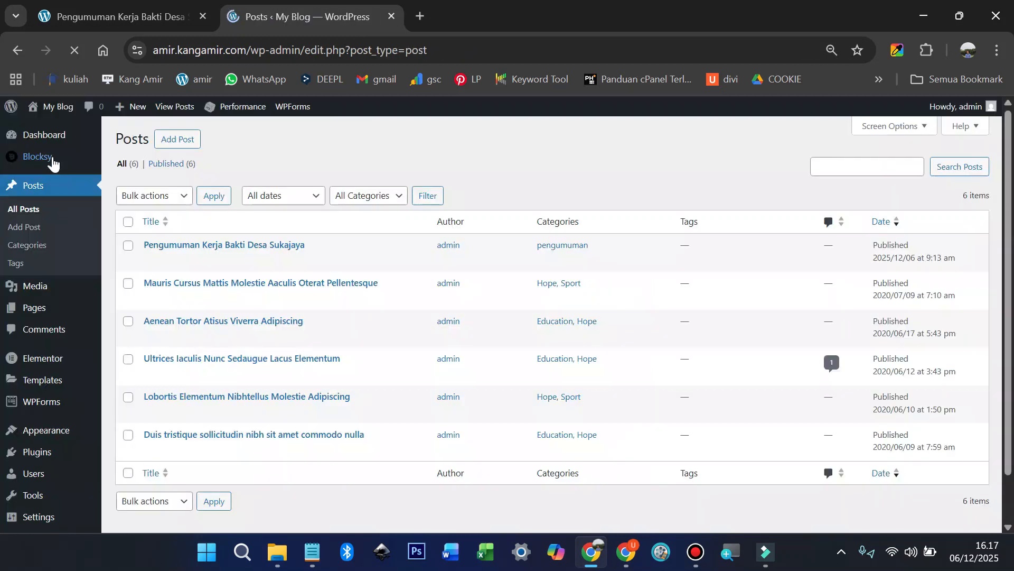
mouse_move(46, 105)
click(50, 132)
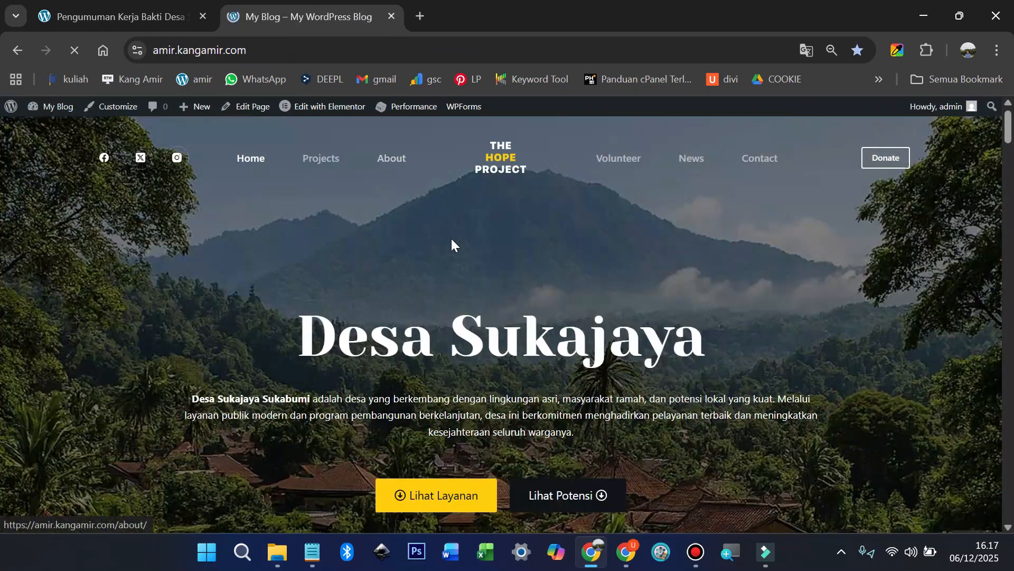
Step: Scroll the home page to the Pengumuman Kerja Bakti Desa Sukajaya post
scroll(452, 240, down, 20)
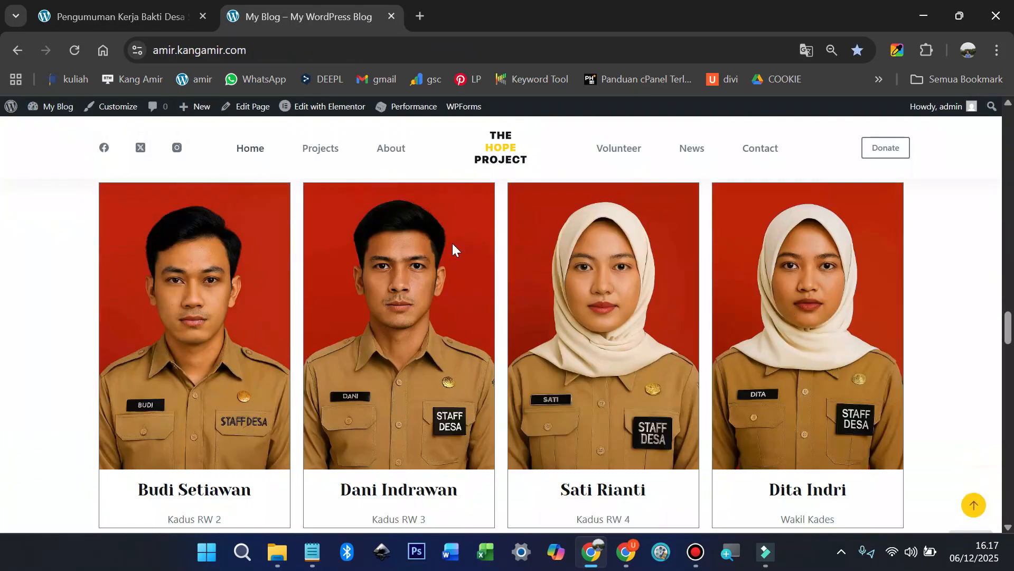
scroll(452, 243, down, 20)
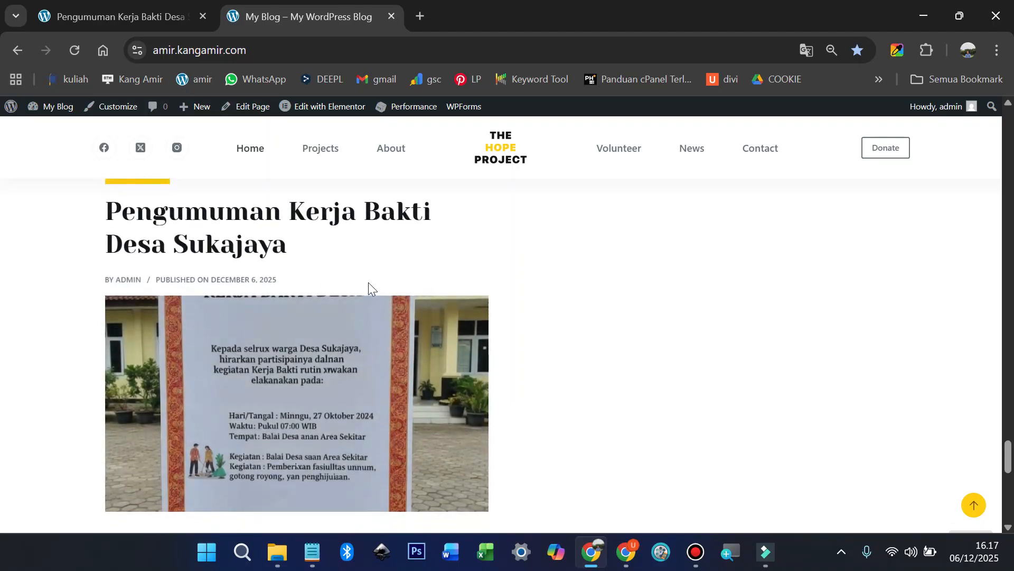
scroll(369, 282, up, 2)
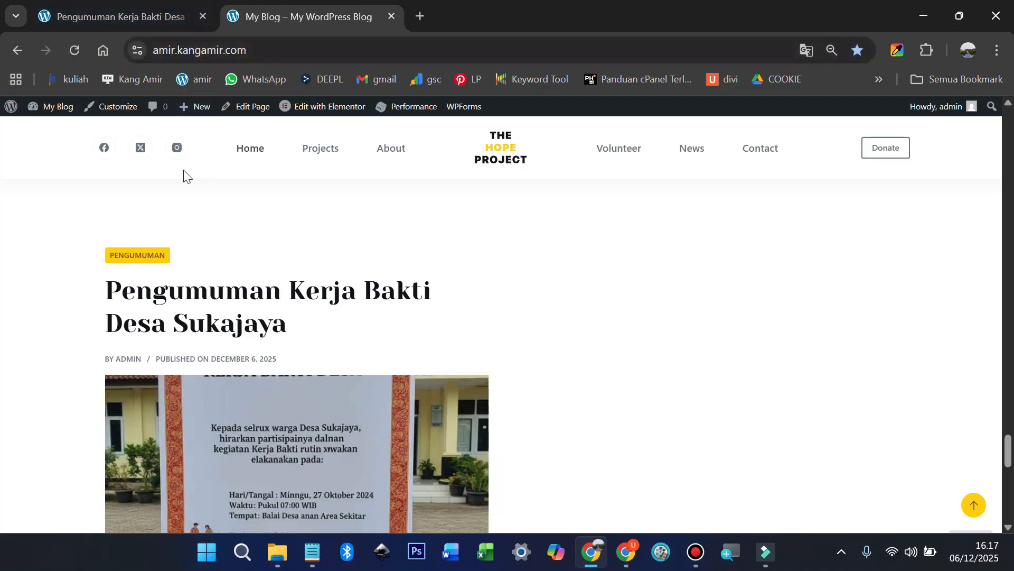
Step: Go from the admin dashboard to the Installed Plugins list
mouse_move(61, 113)
click(49, 130)
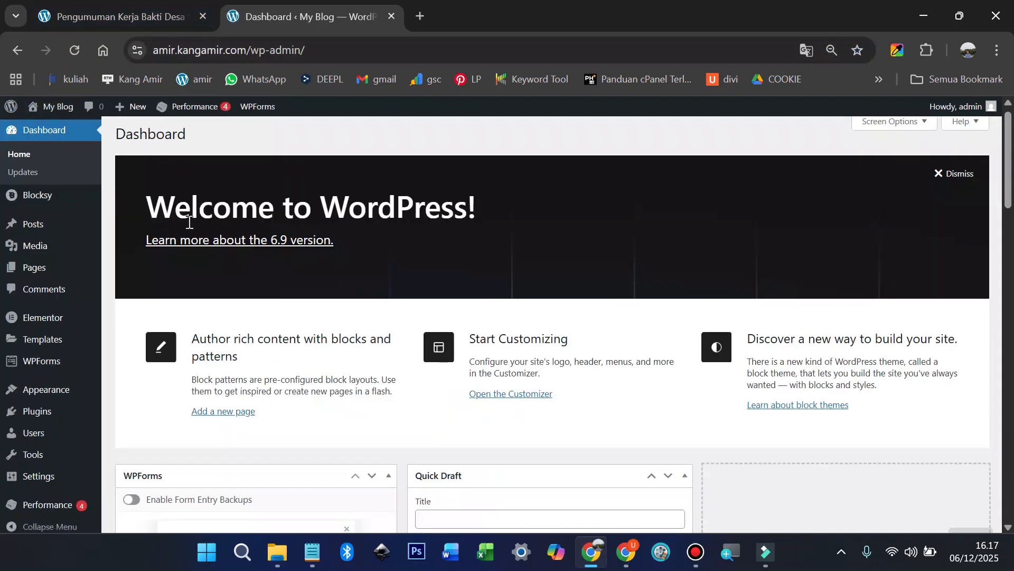
scroll(179, 249, down, 2)
mouse_move(48, 357)
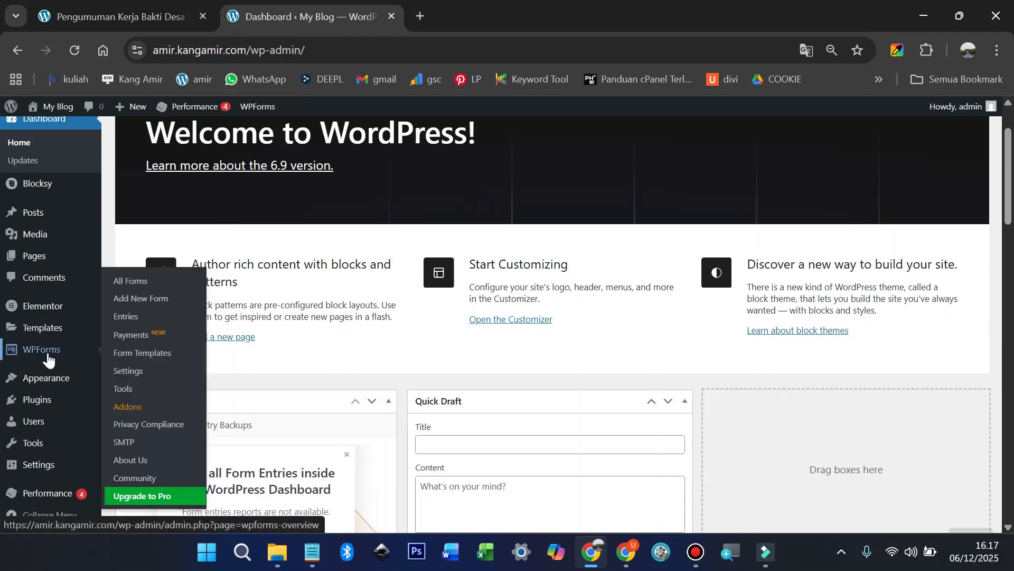
mouse_move(37, 399)
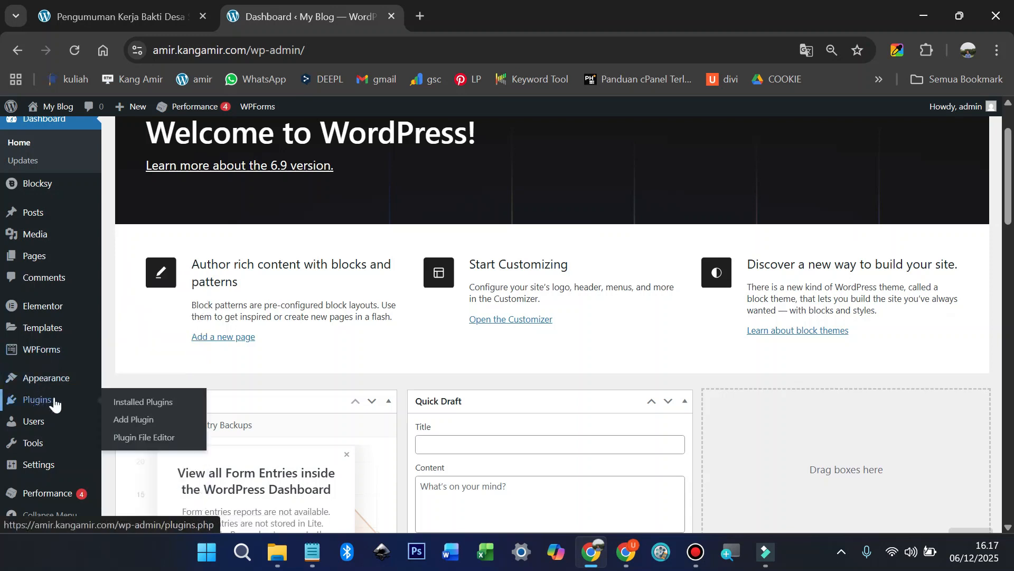
click(141, 407)
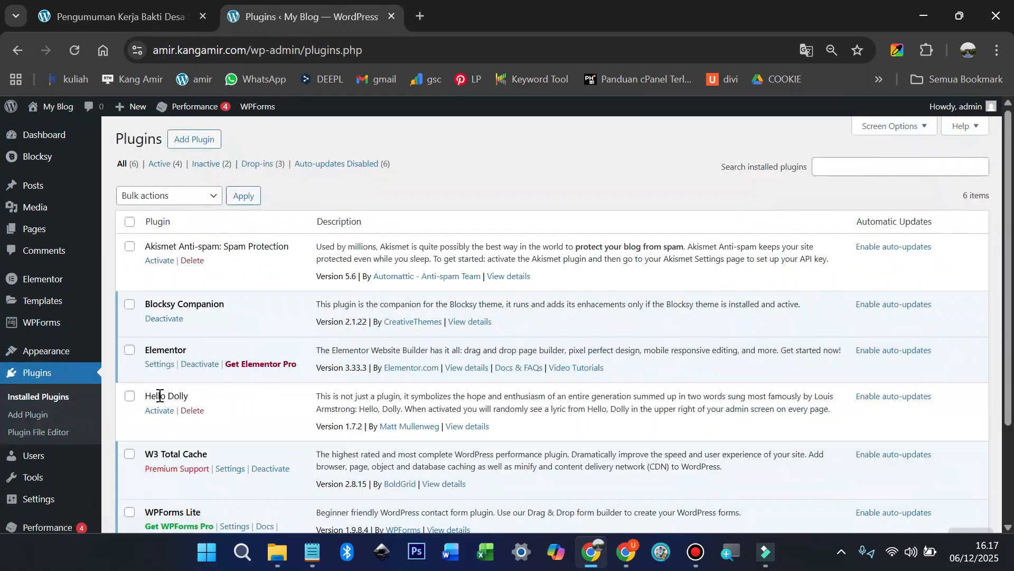
Step: Deactivate and then reactivate the WPForms Lite plugin
scroll(190, 380, down, 3)
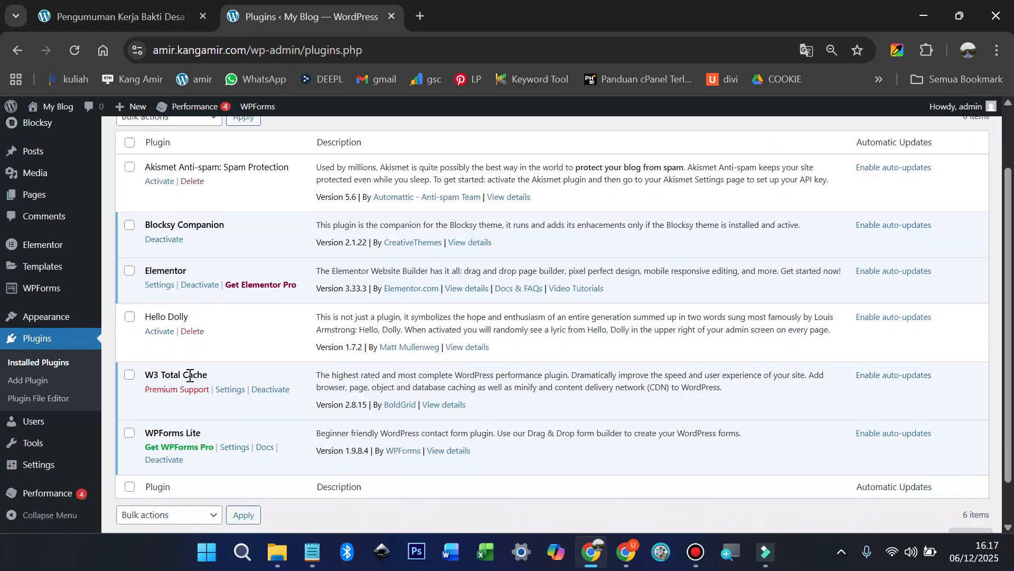
click(180, 411)
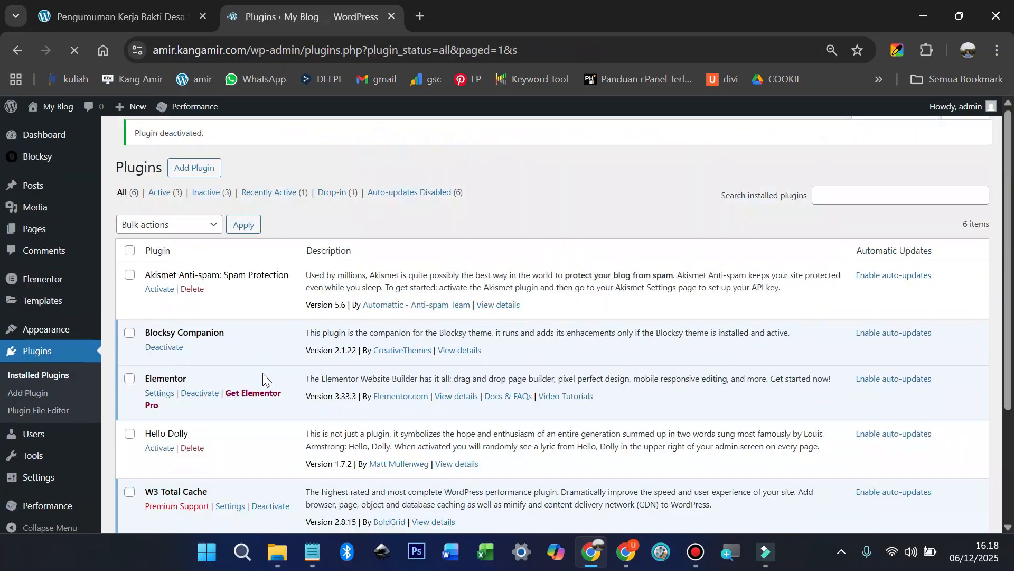
scroll(262, 373, down, 5)
click(160, 406)
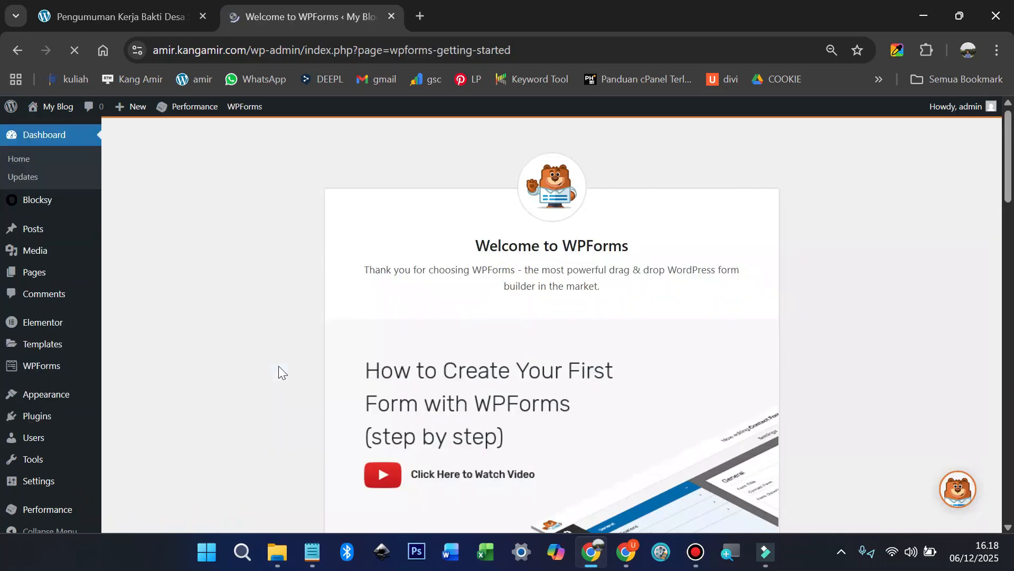
Step: Scroll through the WPForms welcome page, then return to Installed Plugins
scroll(284, 362, down, 3)
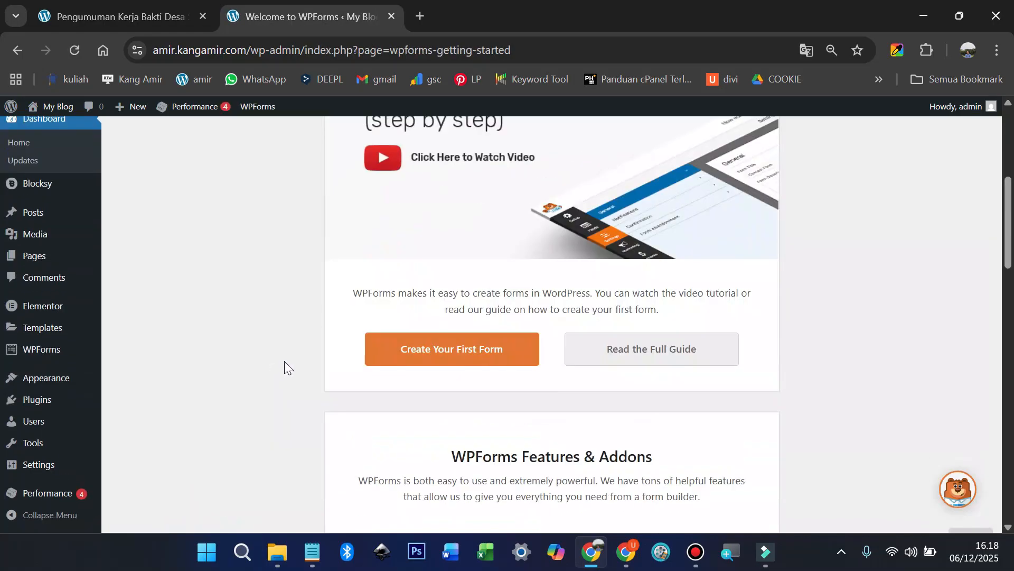
scroll(284, 360, down, 12)
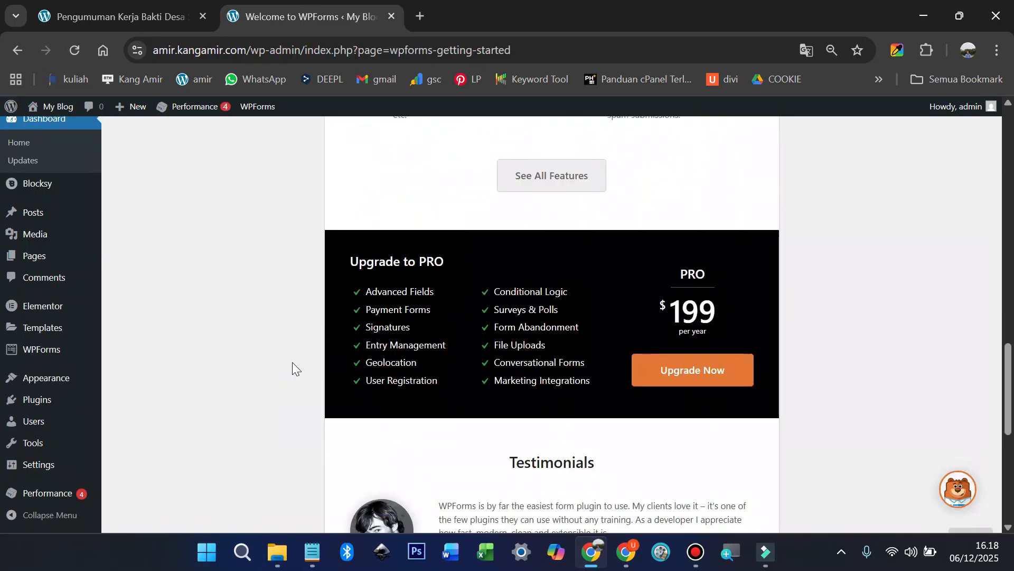
scroll(291, 362, down, 6)
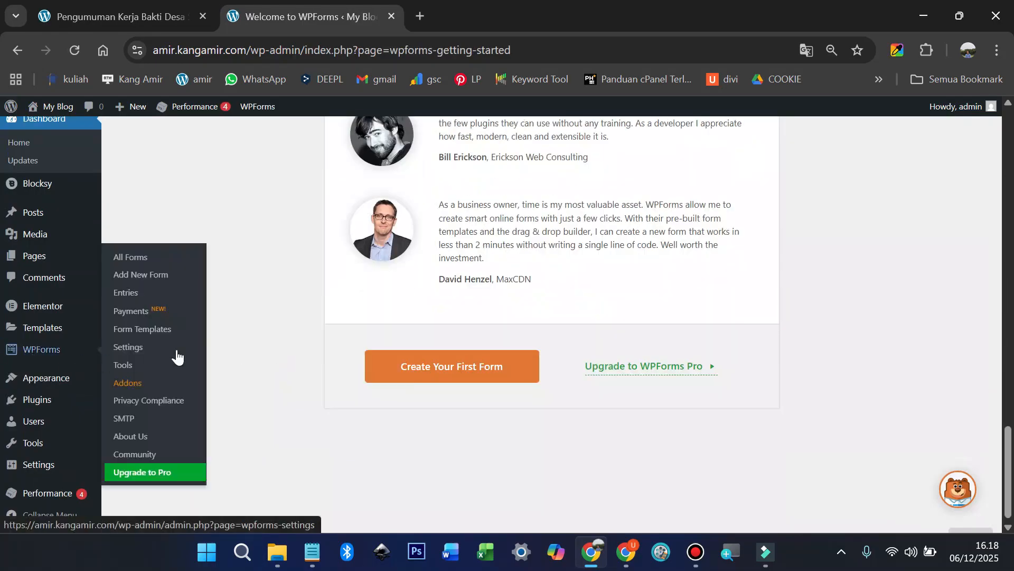
scroll(543, 393, up, 15)
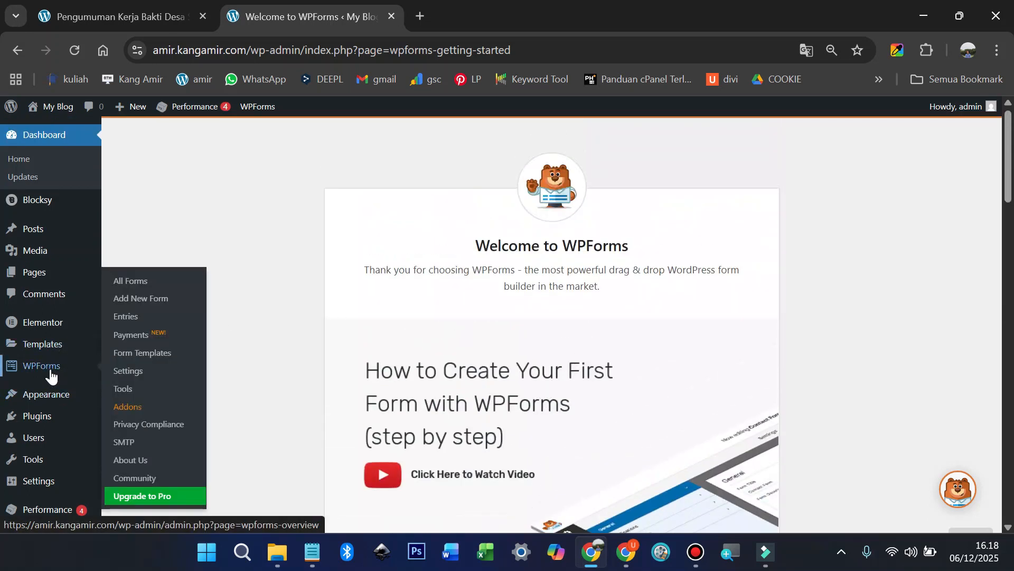
mouse_move(49, 415)
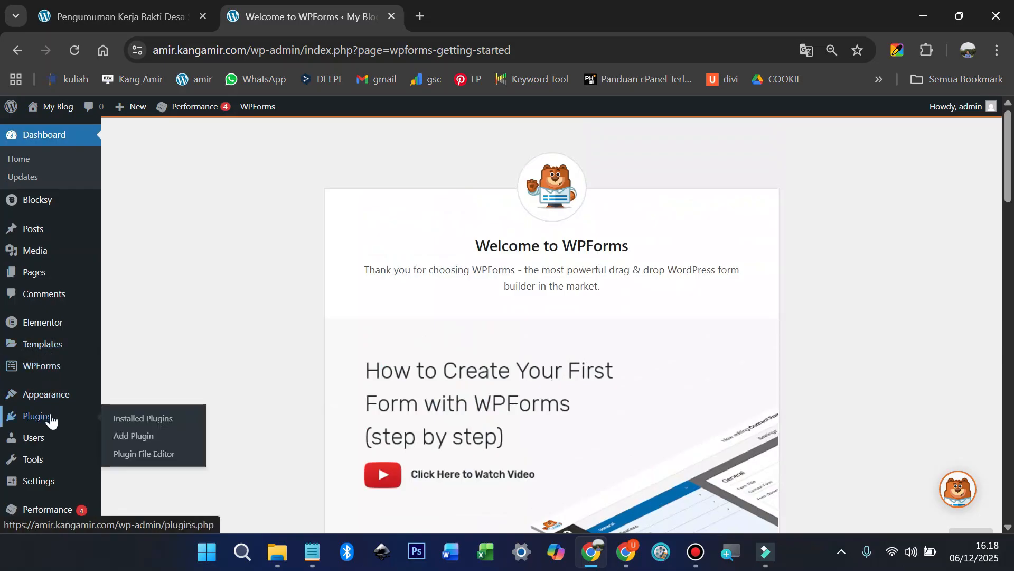
click(134, 420)
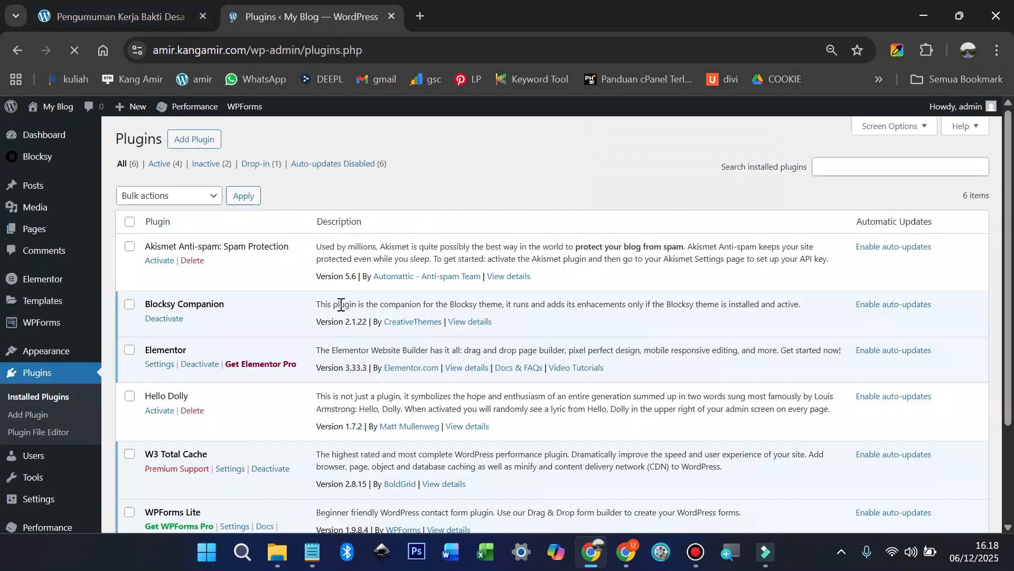
Step: Deactivate WPForms Lite and delete it, confirming the removal with OK
scroll(245, 363, down, 3)
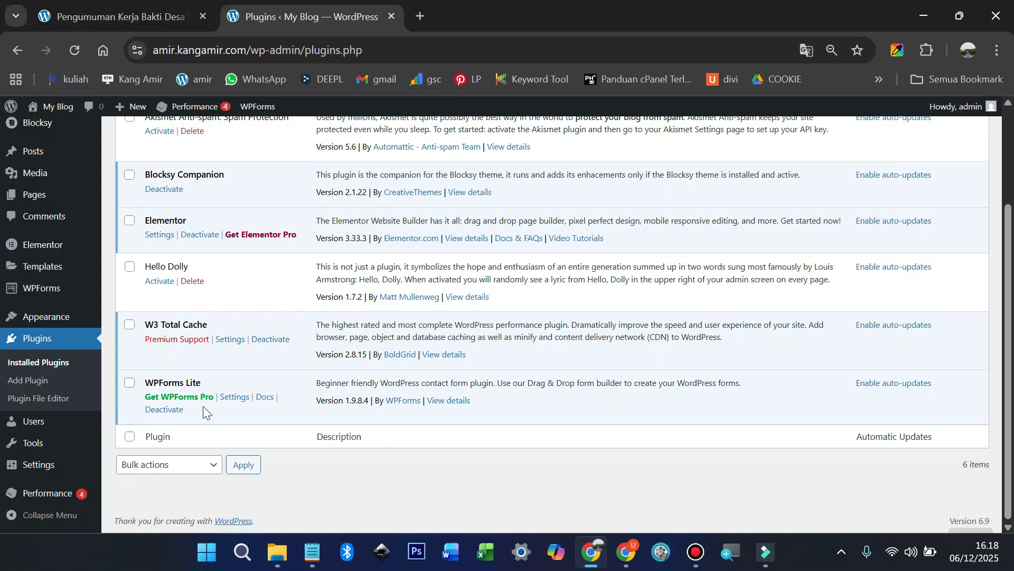
click(182, 411)
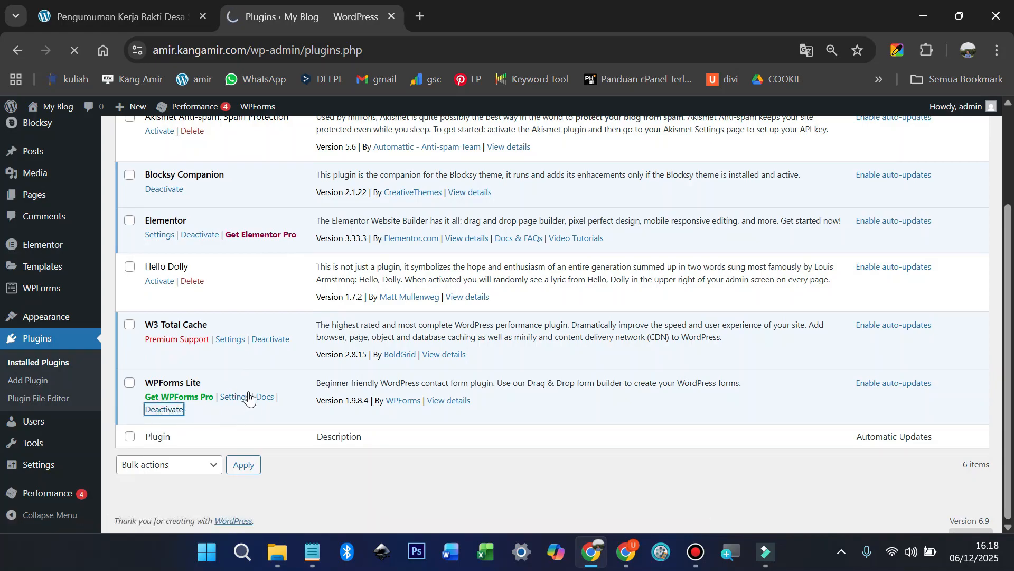
scroll(255, 397, down, 3)
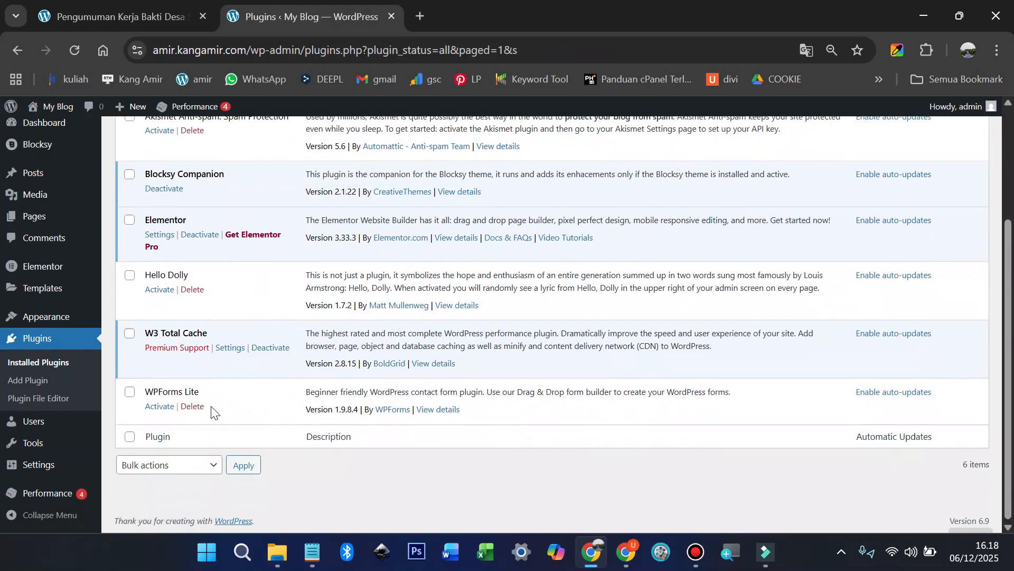
click(196, 407)
click(586, 150)
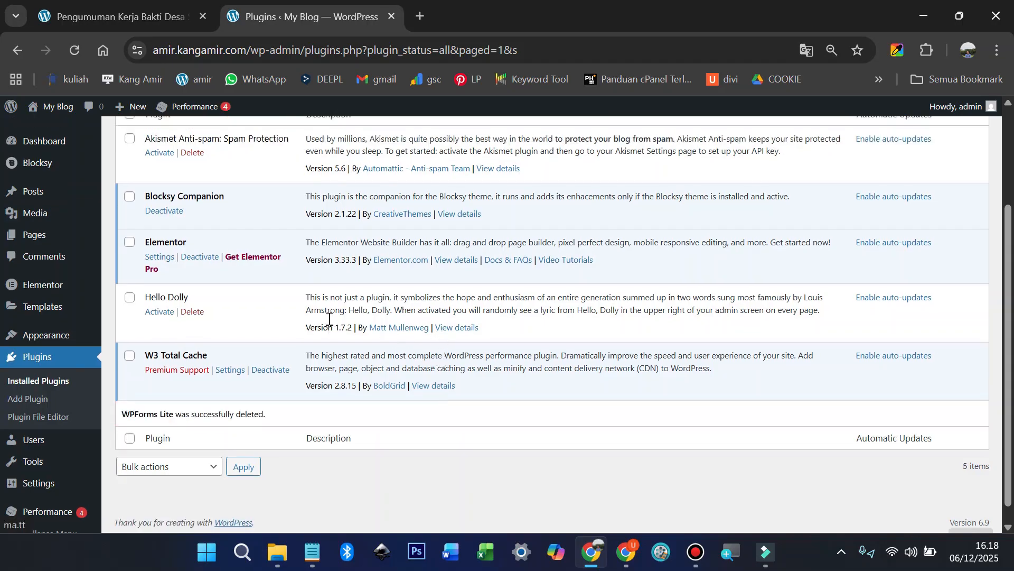
scroll(273, 233, up, 3)
click(198, 167)
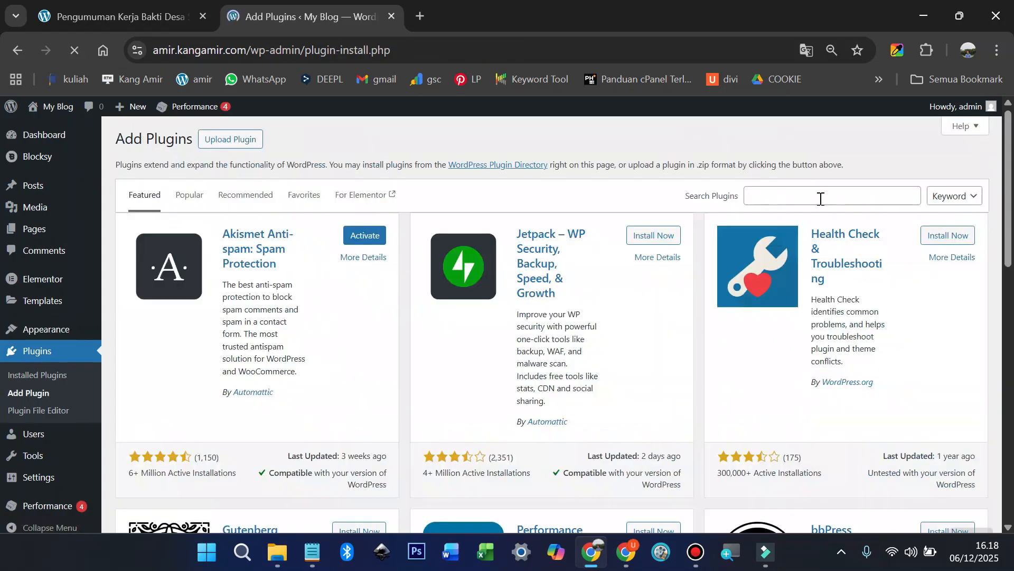
Step: Search the plugin directory for 'fluent form', then install and activate Fluent Forms
click(819, 196)
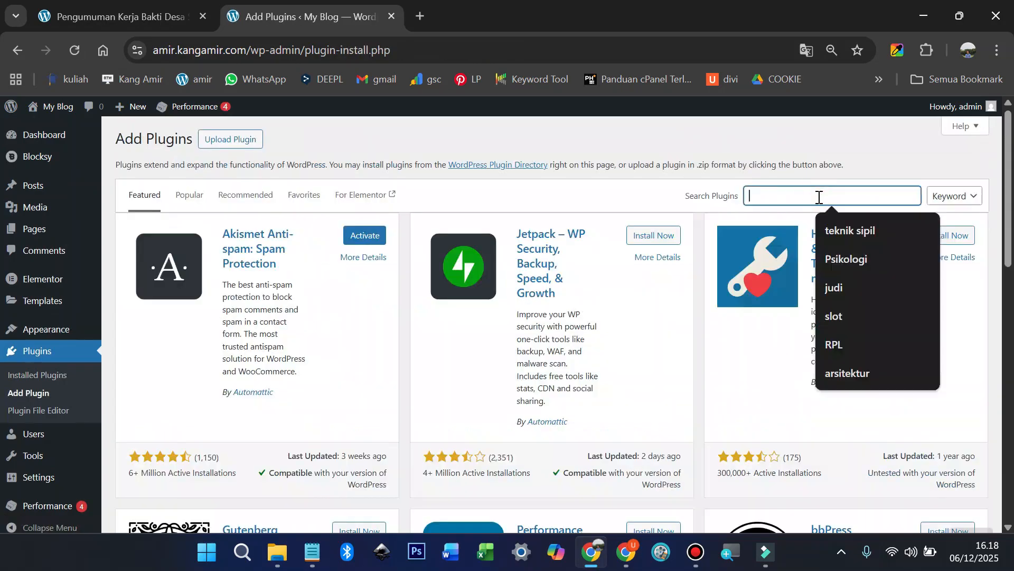
text(fluent)
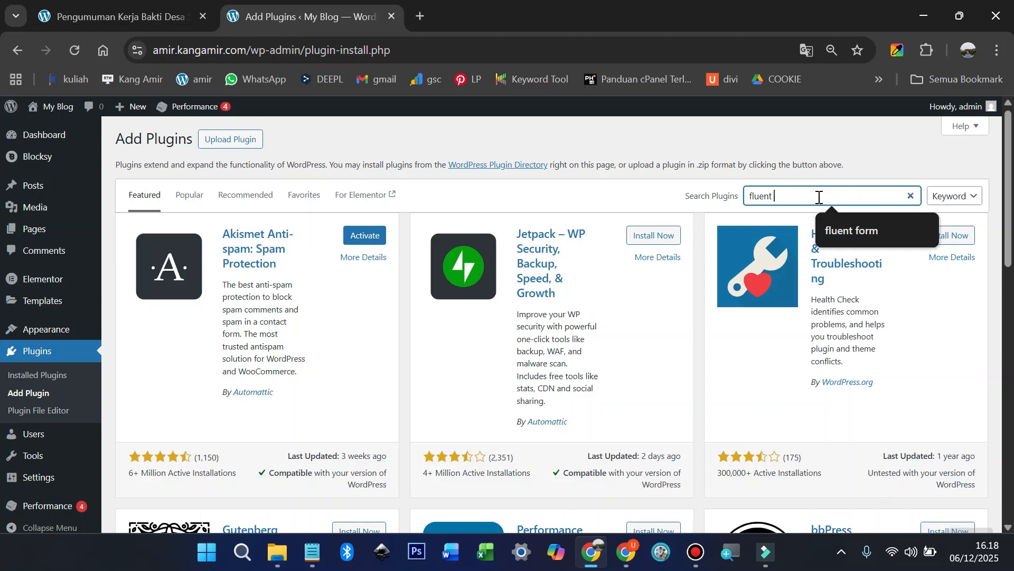
text( form)
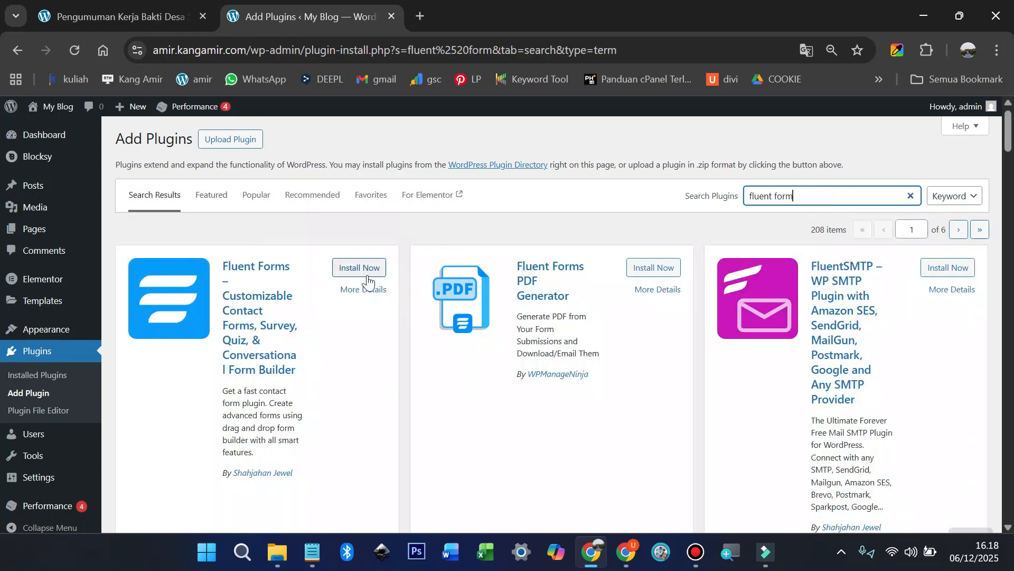
click(347, 268)
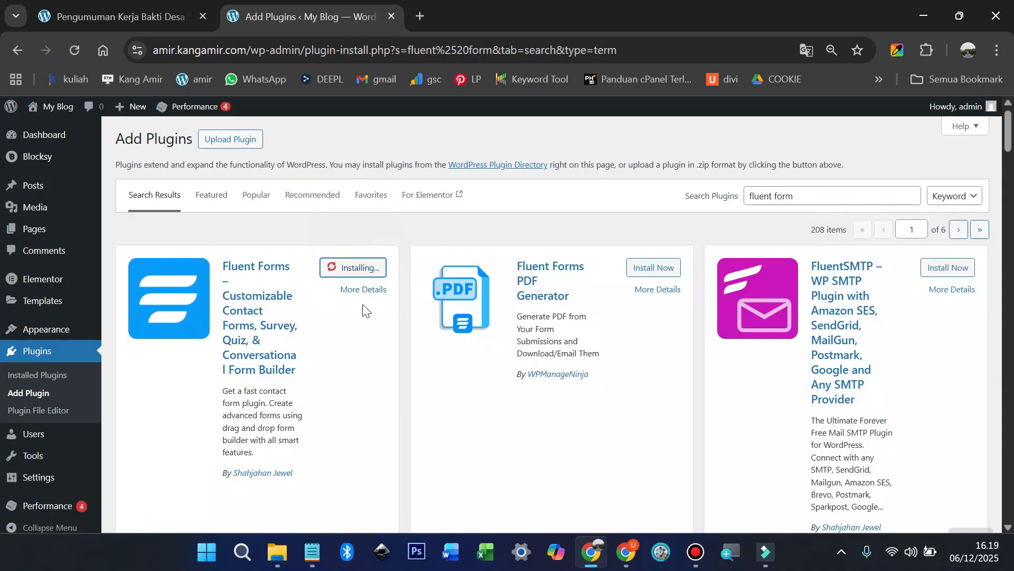
click(360, 267)
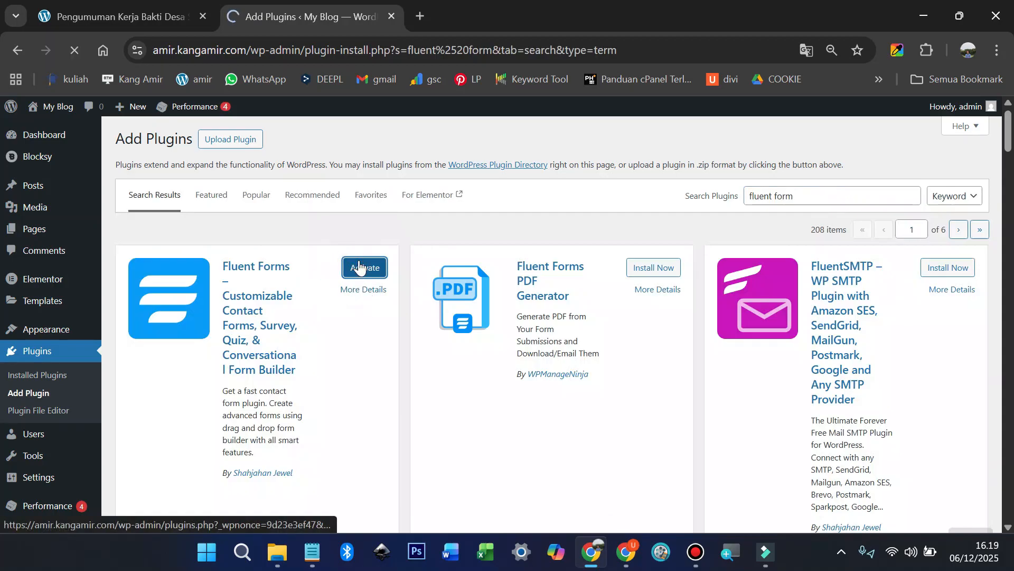
scroll(263, 338, down, 3)
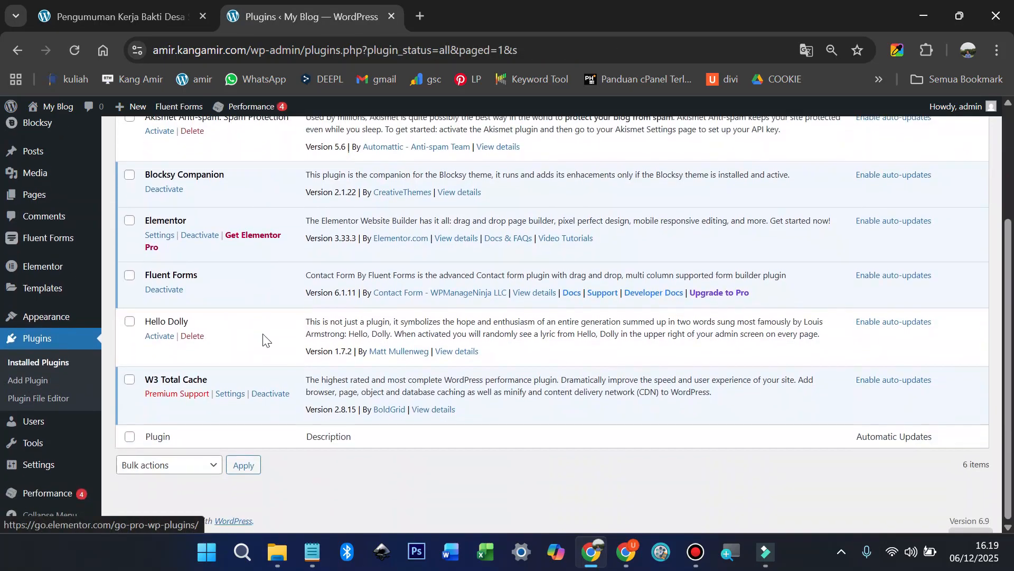
click(169, 21)
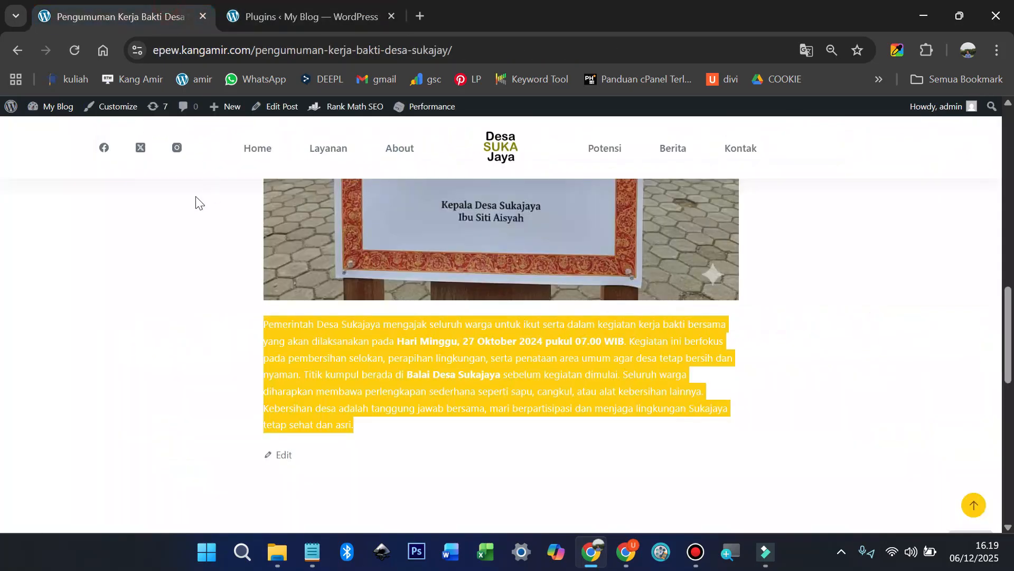
Step: View the Kontak & Aduan form on the village home page, then return to Plugins
click(258, 149)
scroll(634, 338, down, 10)
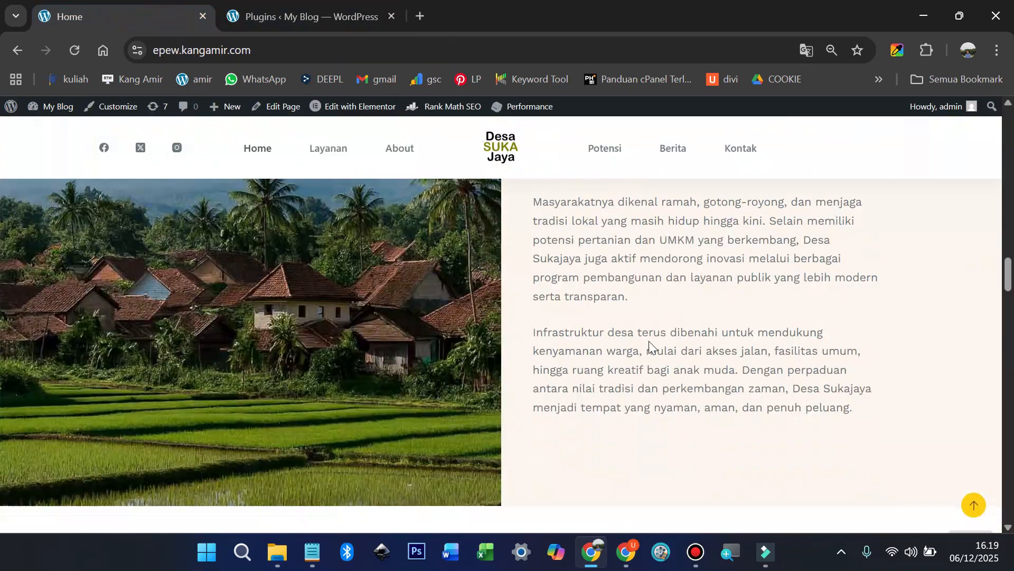
scroll(651, 343, down, 20)
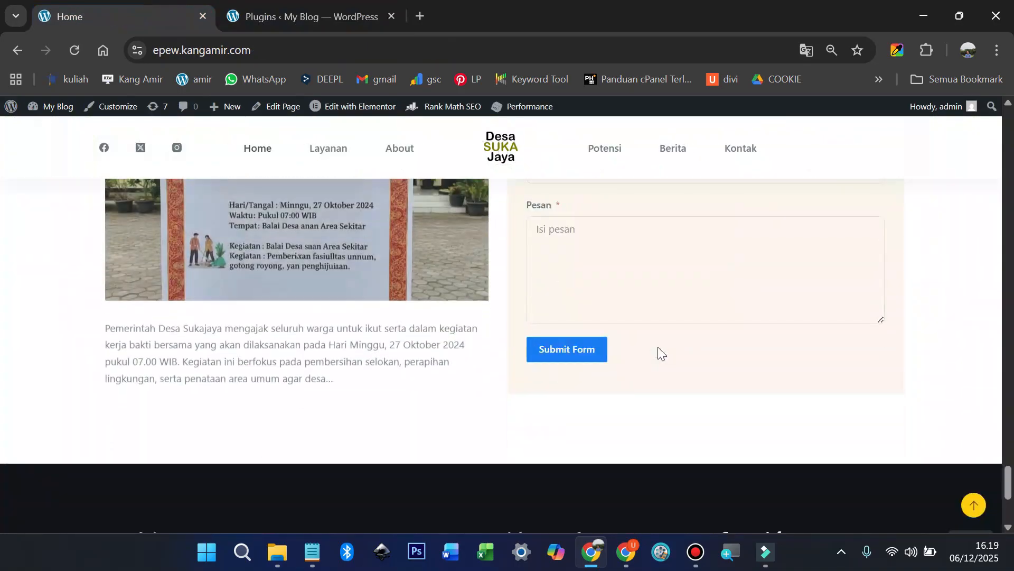
scroll(657, 347, up, 6)
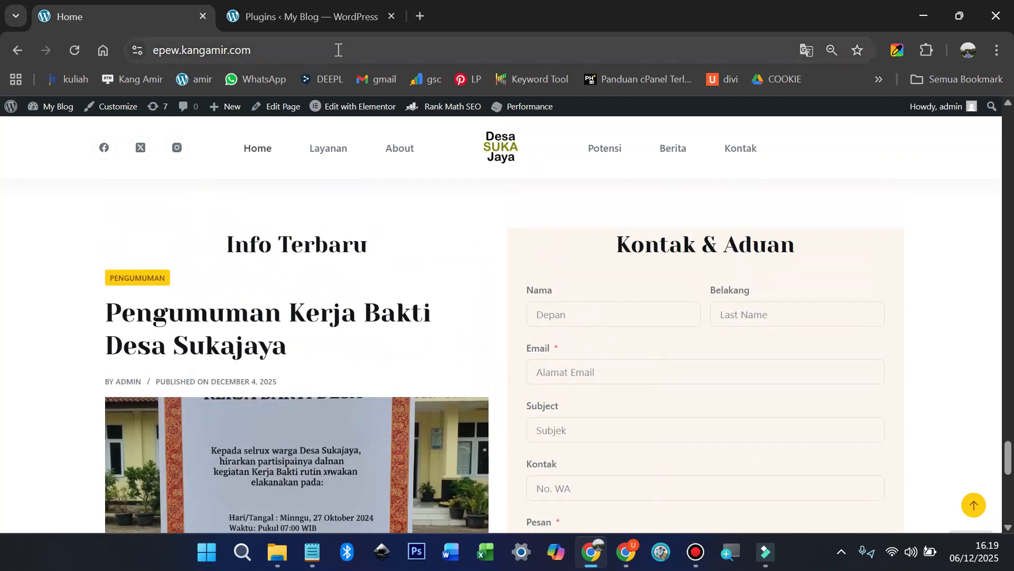
click(293, 21)
mouse_move(57, 327)
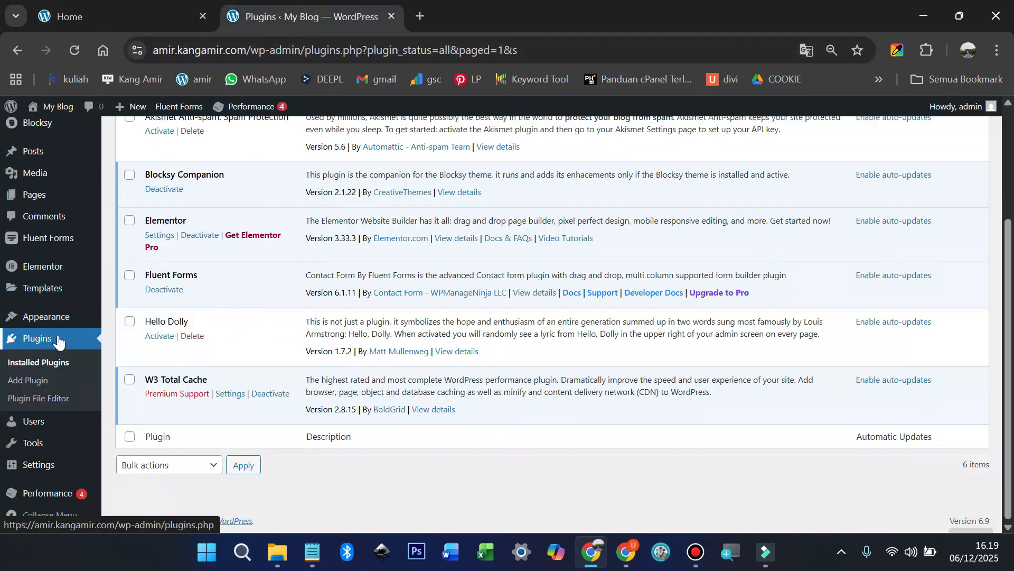
Step: Open Contact Form Demo from the Fluent Forms list for editing
scroll(57, 341, up, 2)
mouse_move(63, 273)
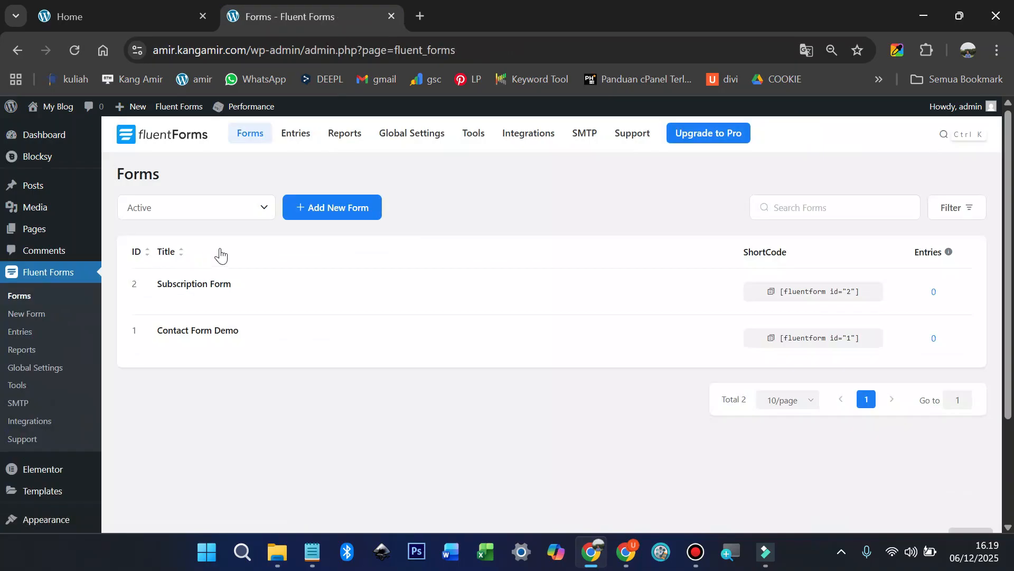
mouse_move(186, 340)
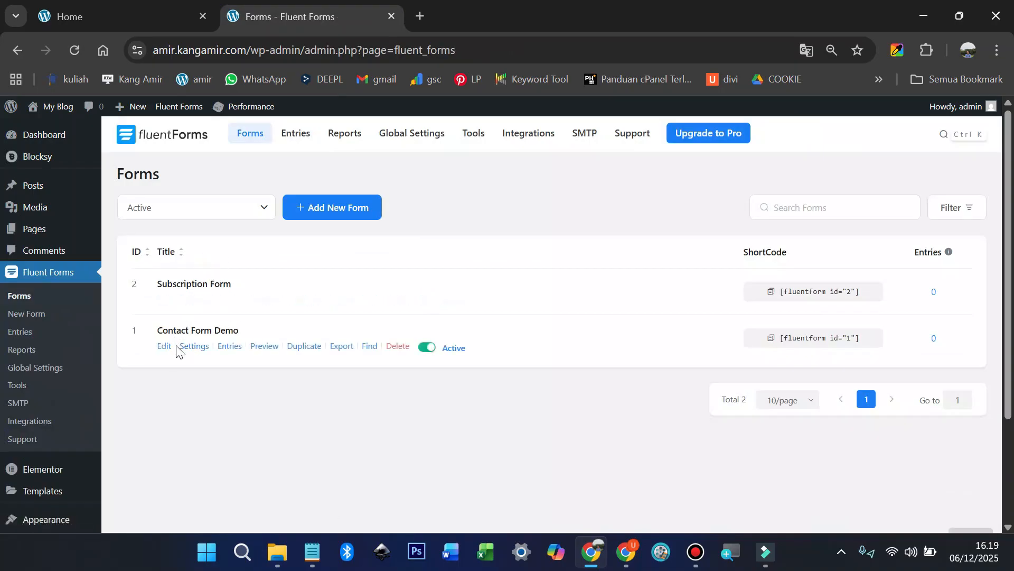
click(167, 348)
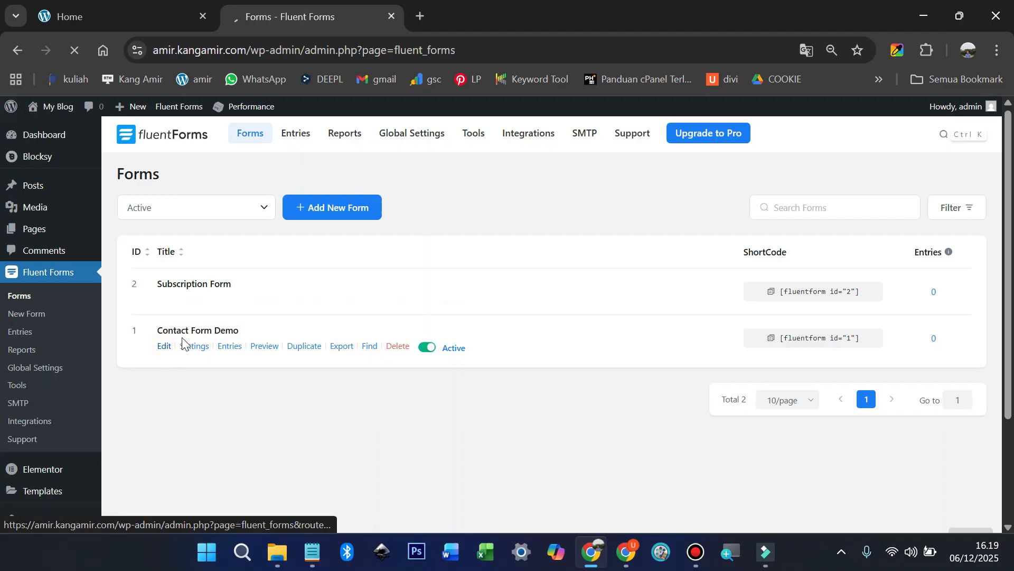
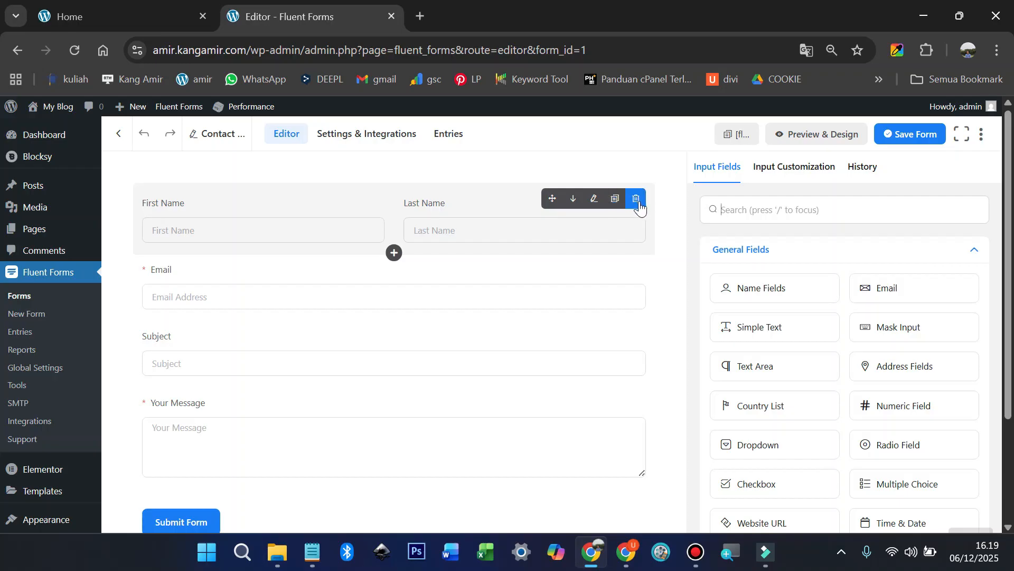
Step: Set the First Name sub-field's label and placeholder to 'Nama Depan'
click(595, 200)
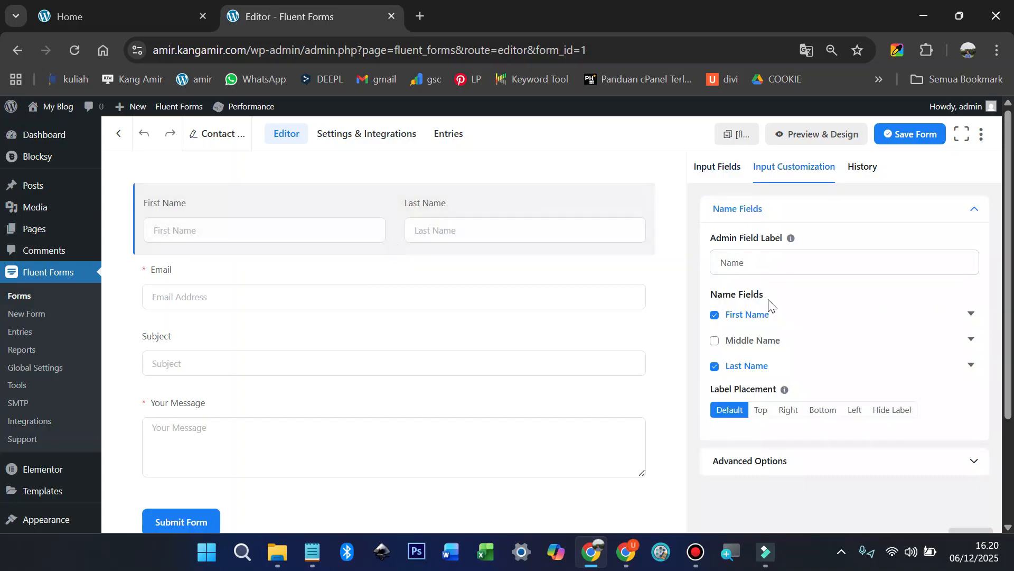
click(974, 315)
triple_click(797, 360)
text(Nama Depan)
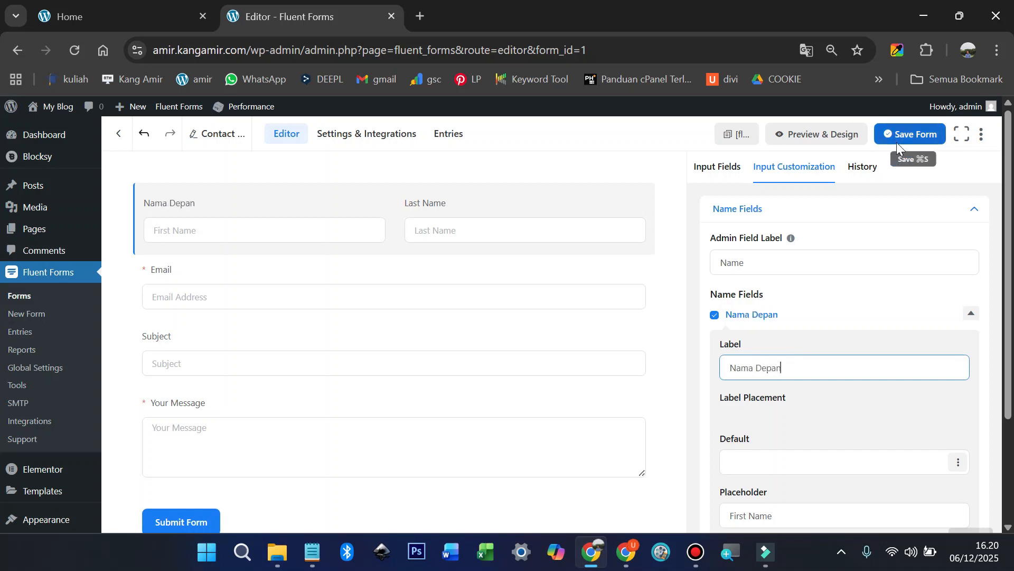
scroll(859, 267, down, 3)
triple_click(801, 369)
text(Nama Dep)
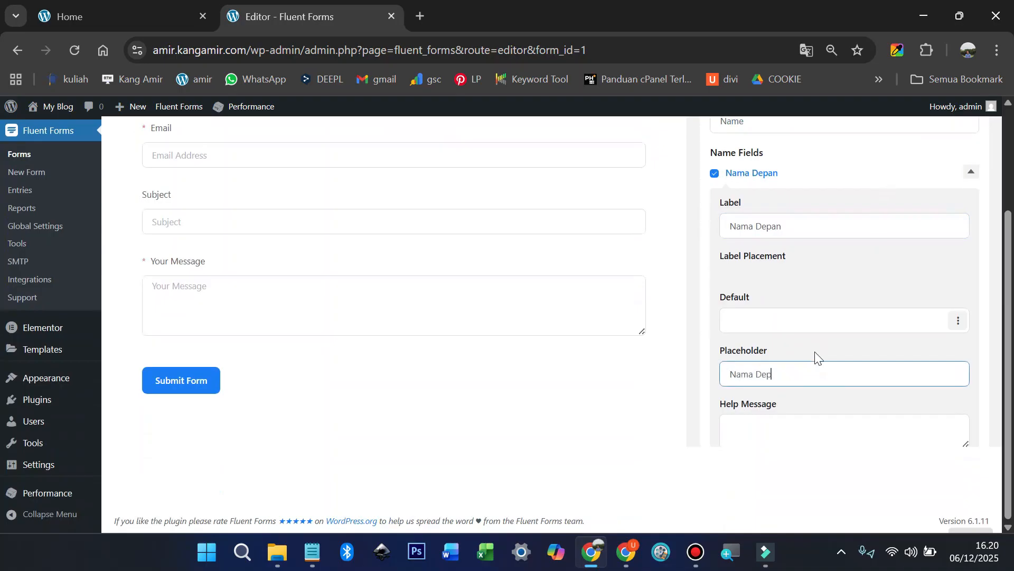
scroll(537, 333, up, 3)
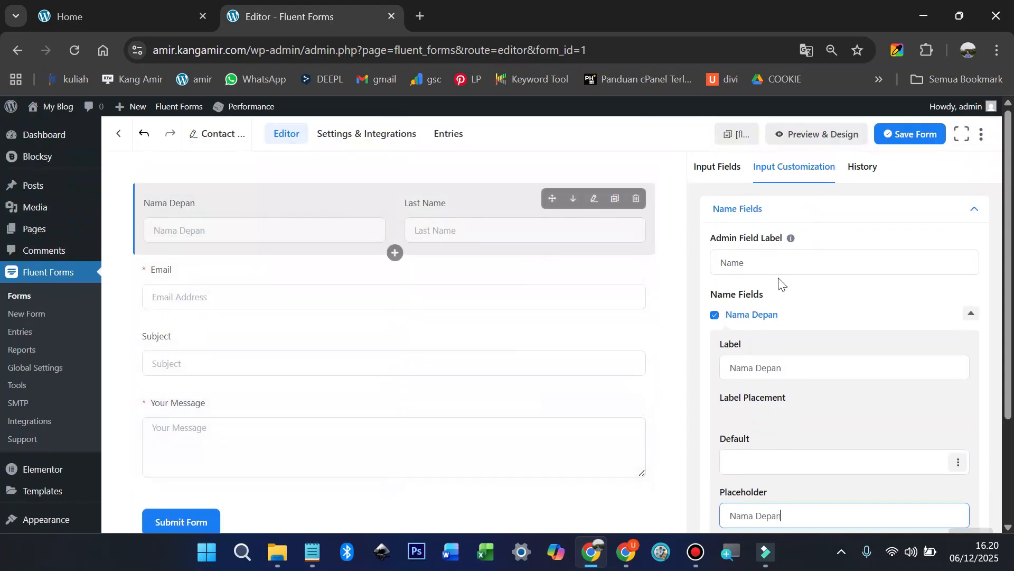
scroll(784, 291, down, 5)
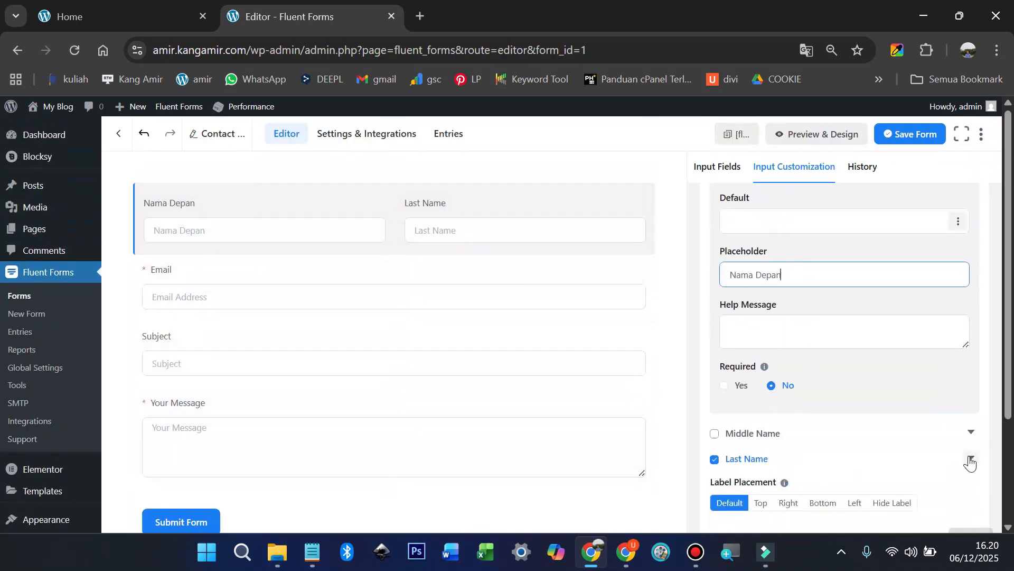
Step: Set the Last Name sub-field's label and placeholder to 'Nama Belakang'
click(971, 461)
scroll(877, 437, down, 3)
click(797, 353)
key(ctrl+a)
text(Nama Belakang)
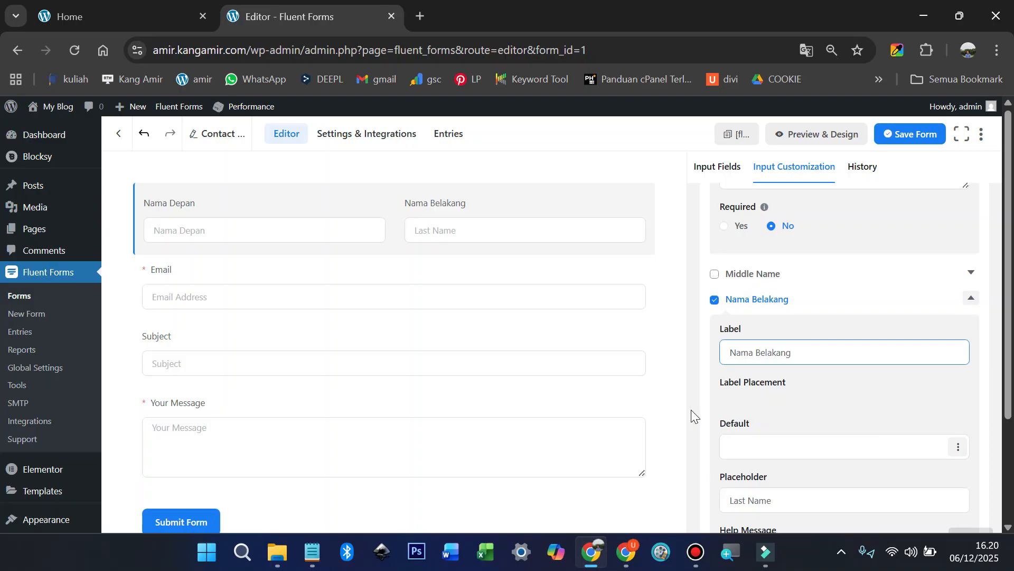
scroll(770, 433, down, 2)
click(777, 421)
key(ctrl+a)
text(N)
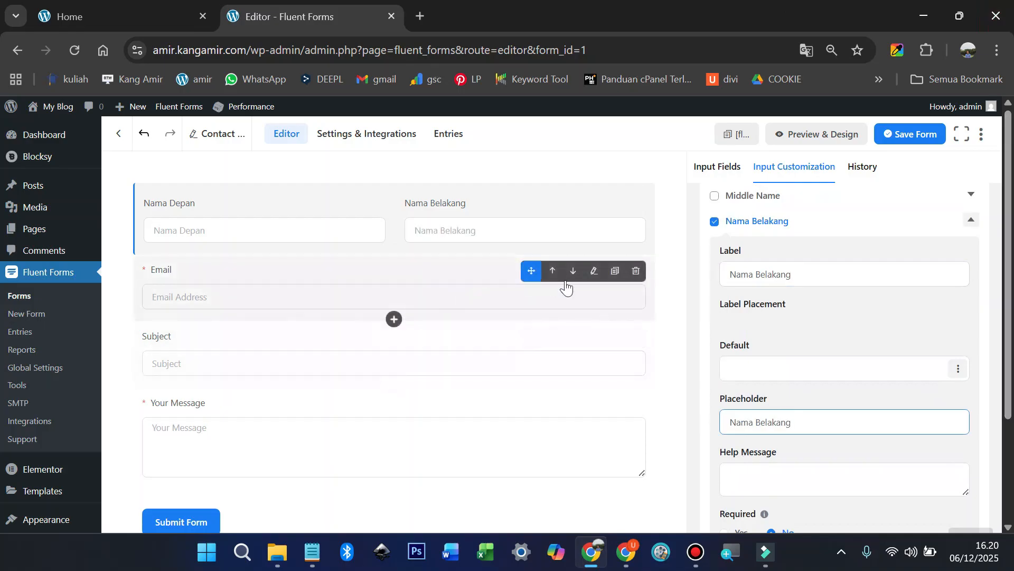
Step: Set the Subject field's admin label, placeholder and label to 'Subjek', then duplicate it
click(596, 279)
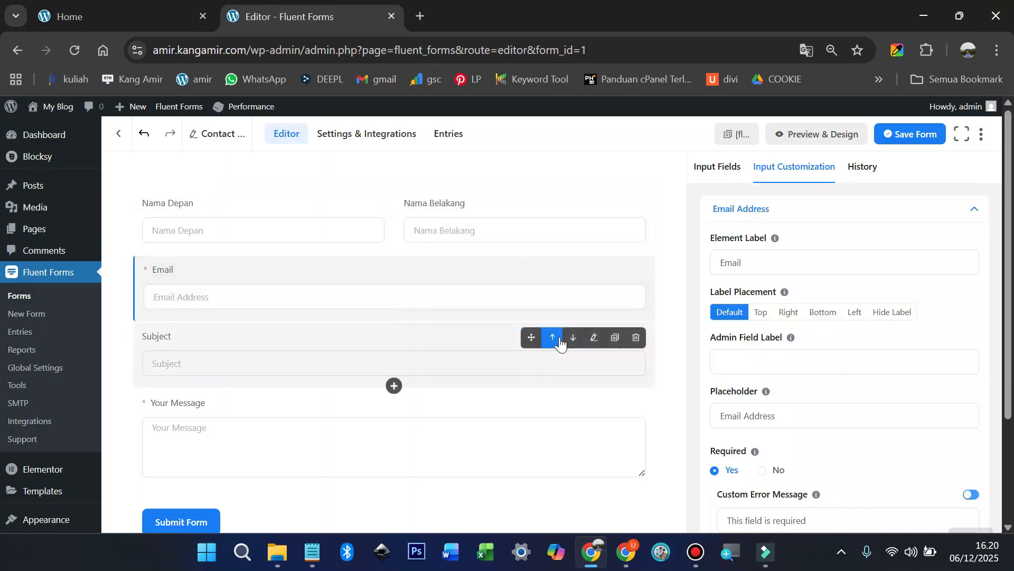
click(594, 338)
click(757, 360)
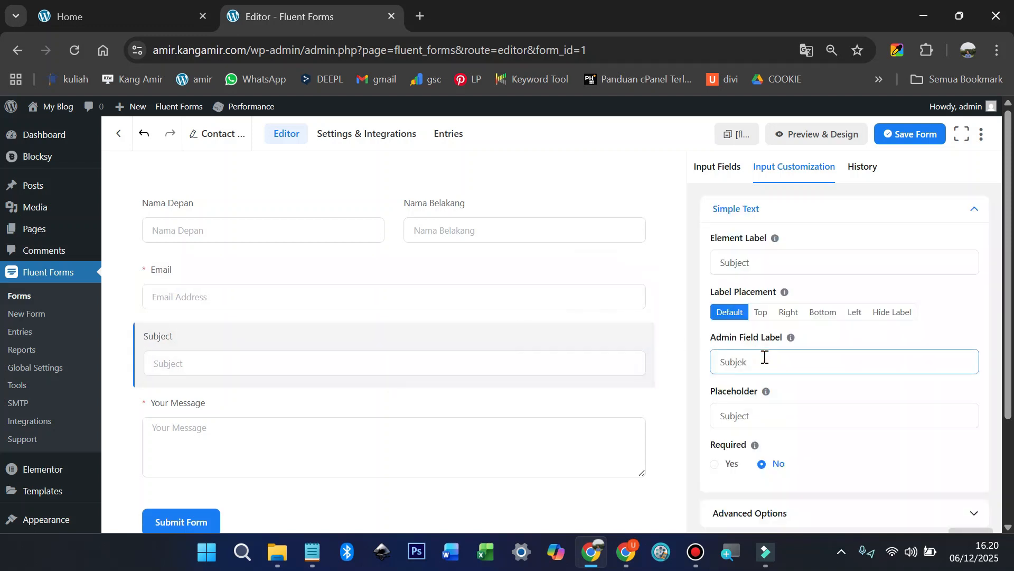
click(790, 411)
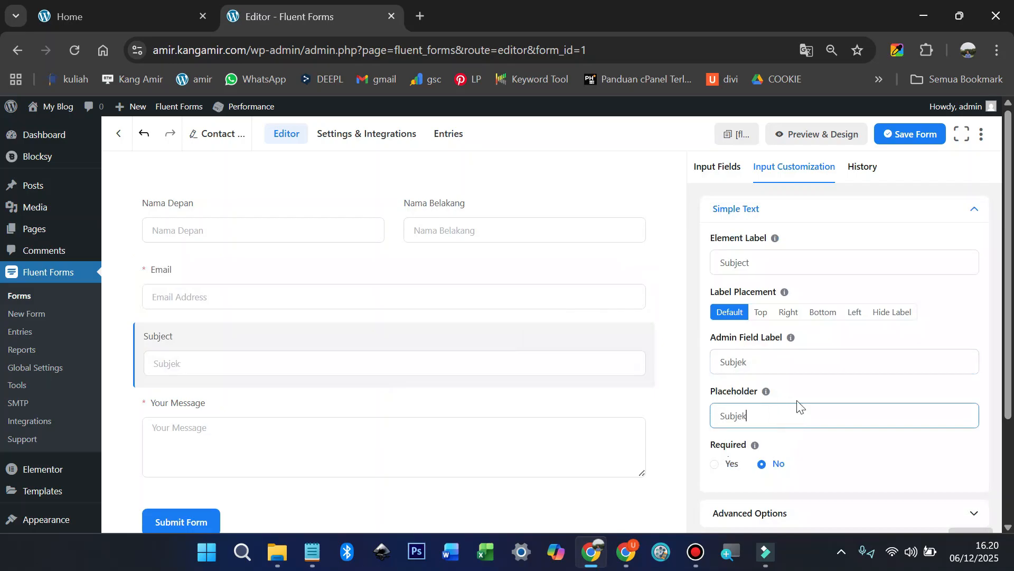
click(771, 261)
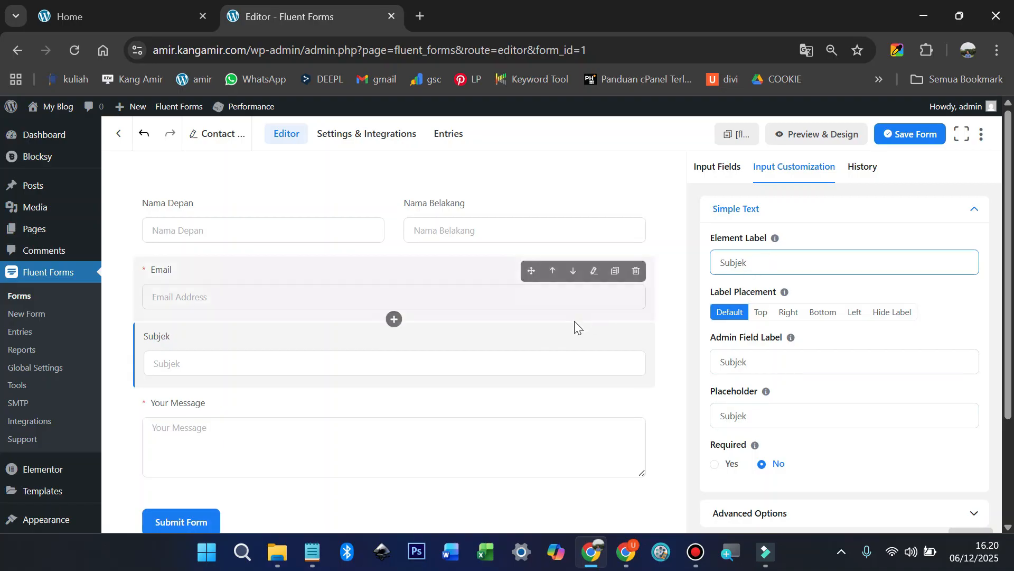
click(615, 338)
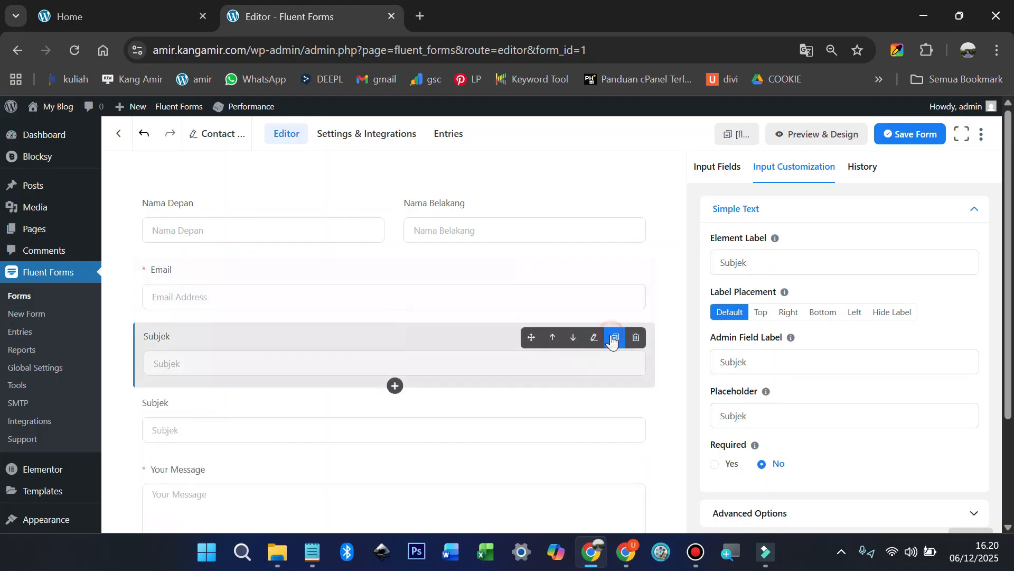
Step: Rename the duplicated Subjek field's label and placeholder to 'Kontak'
mouse_move(531, 404)
click(581, 407)
click(750, 369)
click(762, 363)
click(760, 256)
key(ctrl+a)
text(No)
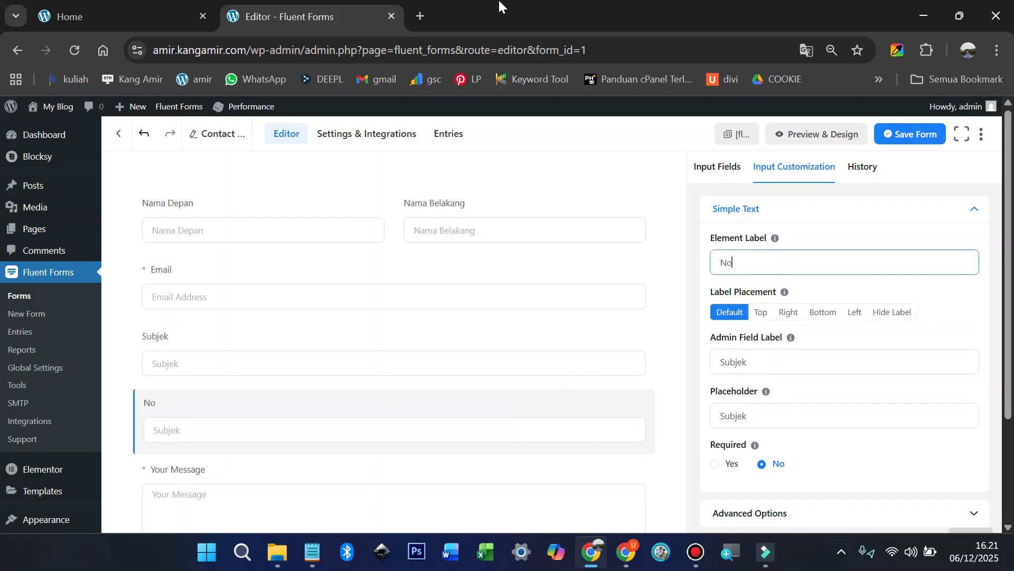
click(141, 14)
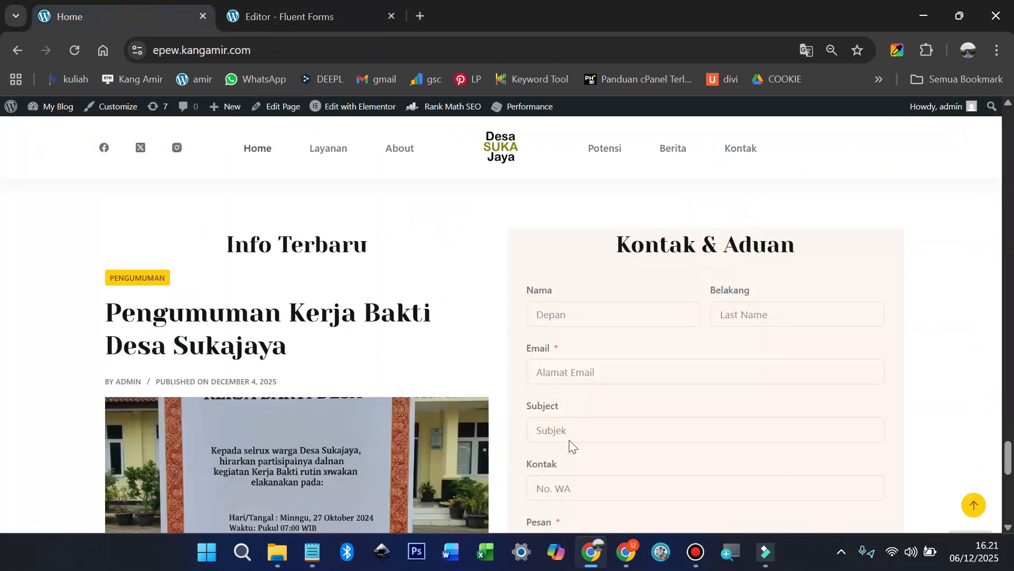
click(335, 9)
key(BackSpace)
text(Kontak)
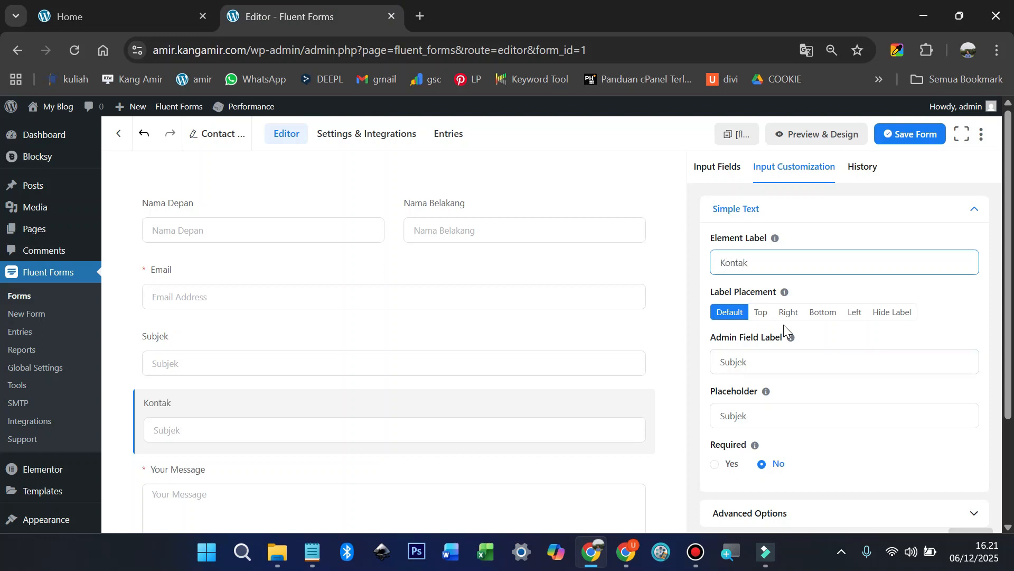
click(791, 408)
key(ctrl+a)
text(K)
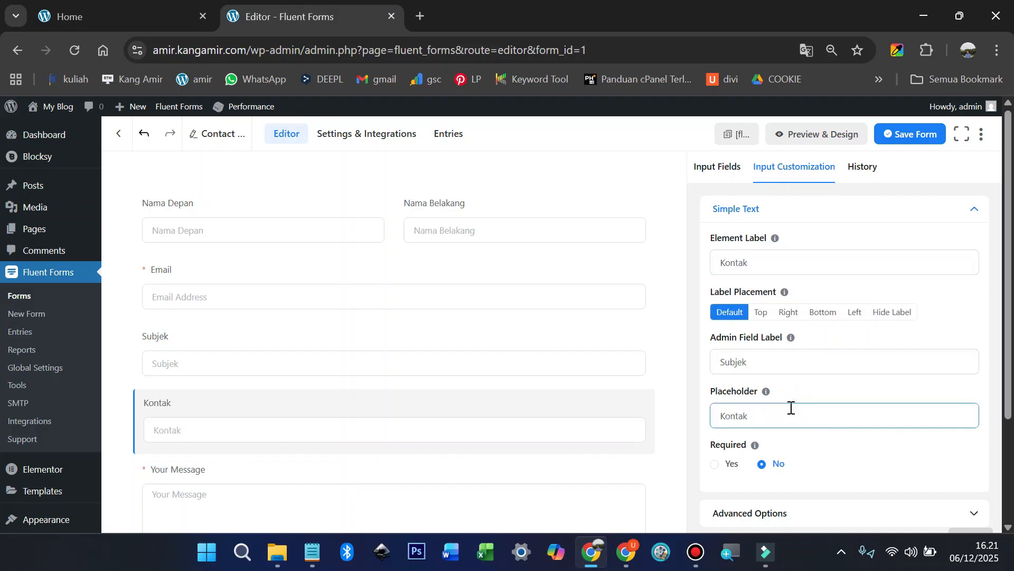
scroll(493, 453, down, 1)
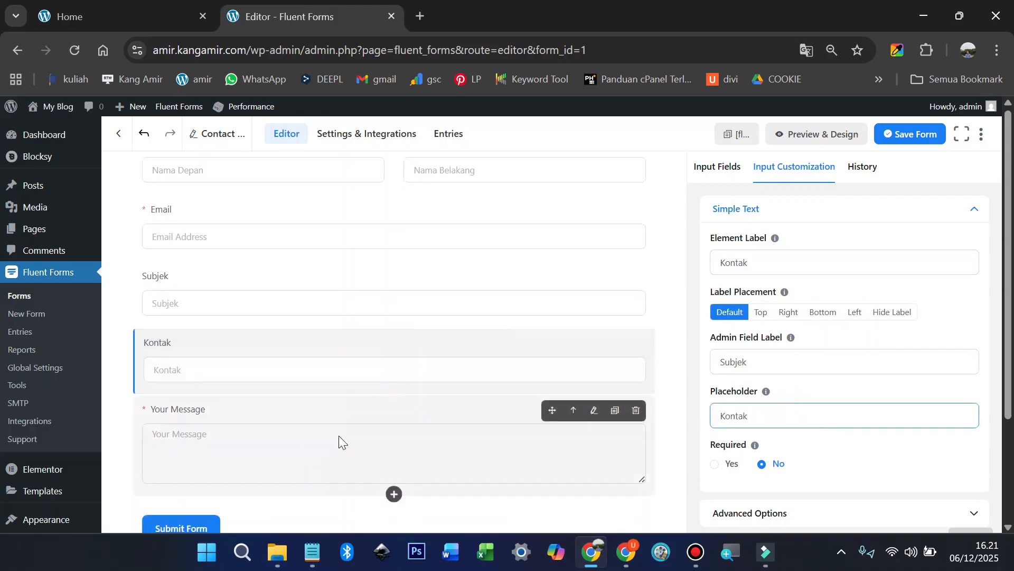
Step: Relabel Your Message as 'Pesan' with placeholder 'Isi Pesan' and save the form
click(592, 412)
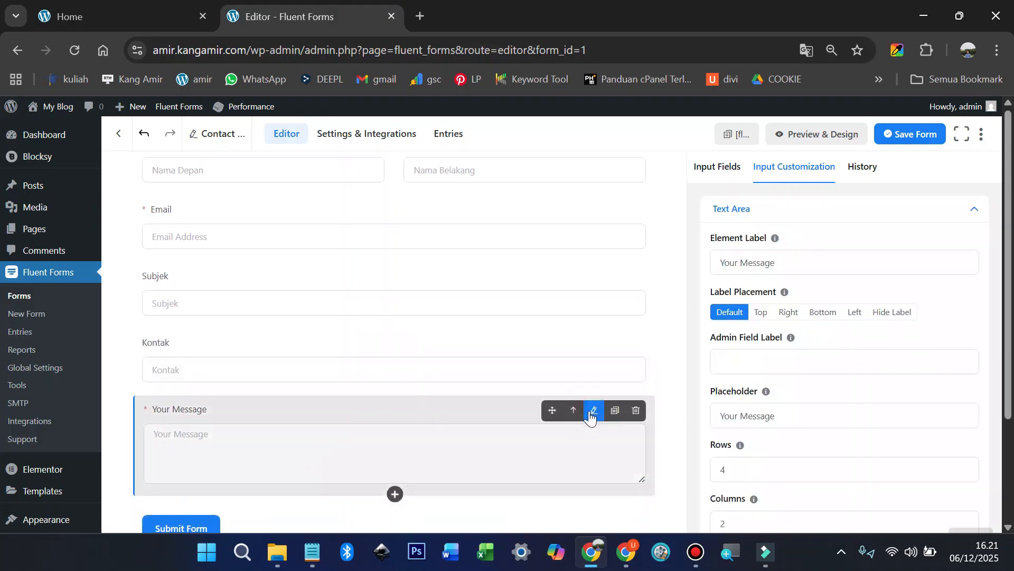
mouse_move(785, 292)
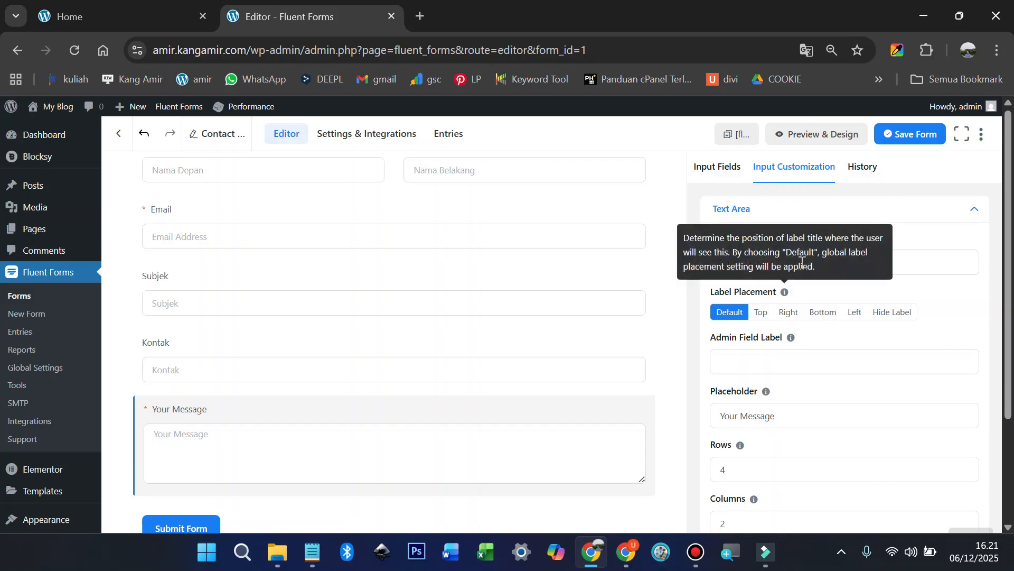
click(898, 258)
key(ctrl+a)
text(P)
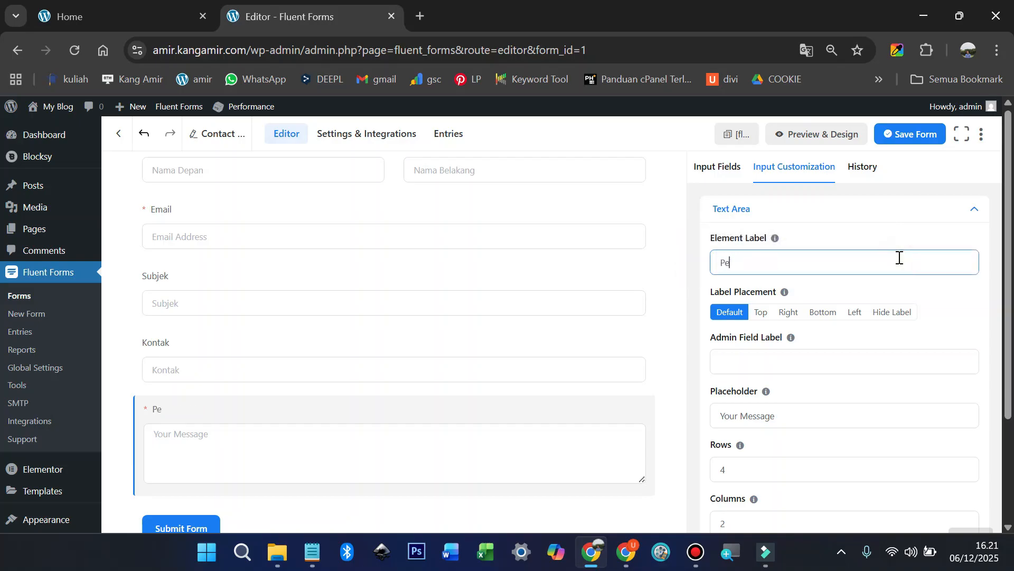
scroll(898, 266, down, 2)
click(797, 332)
key(ctrl+a)
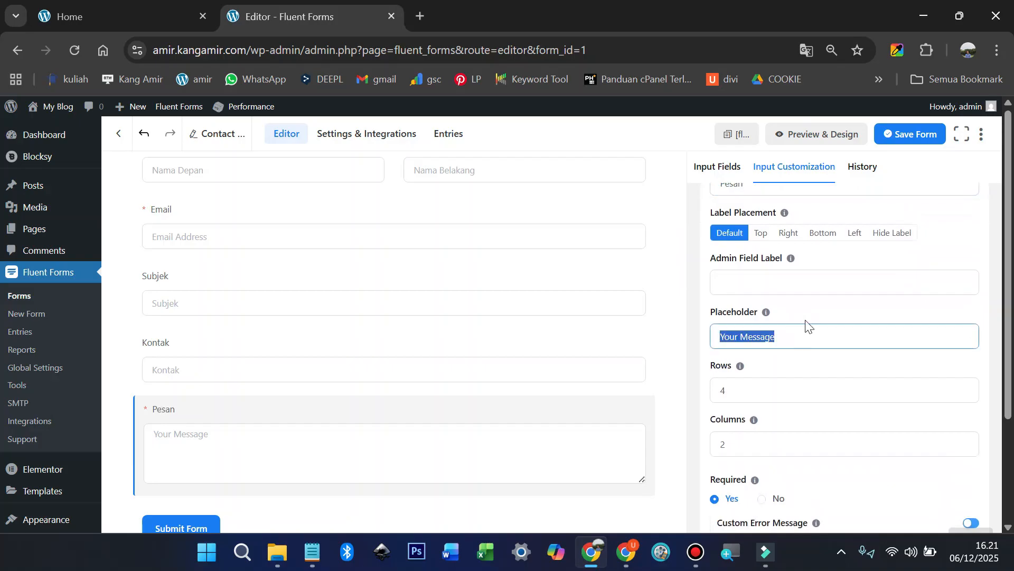
text(Isi Pesan)
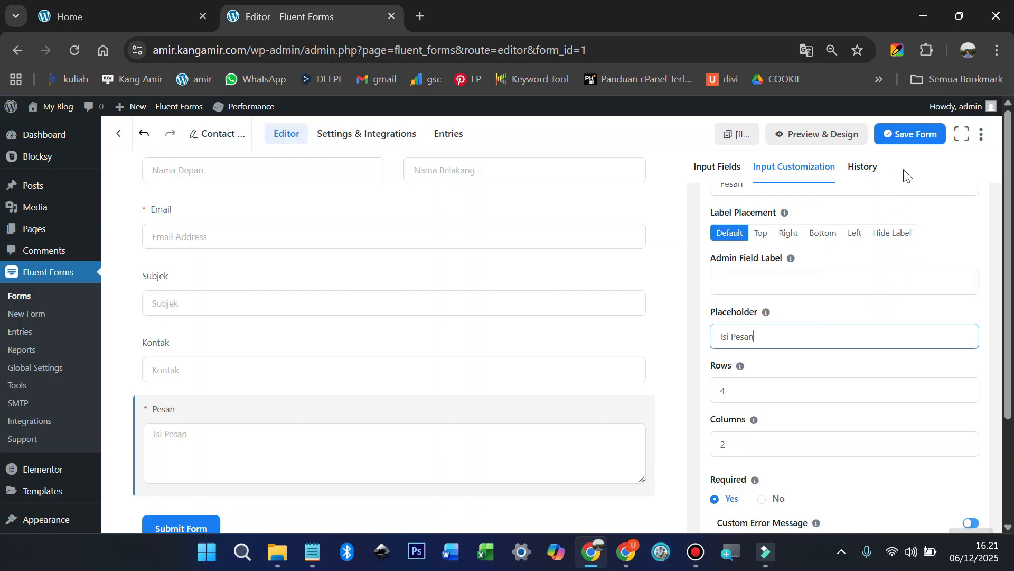
click(913, 134)
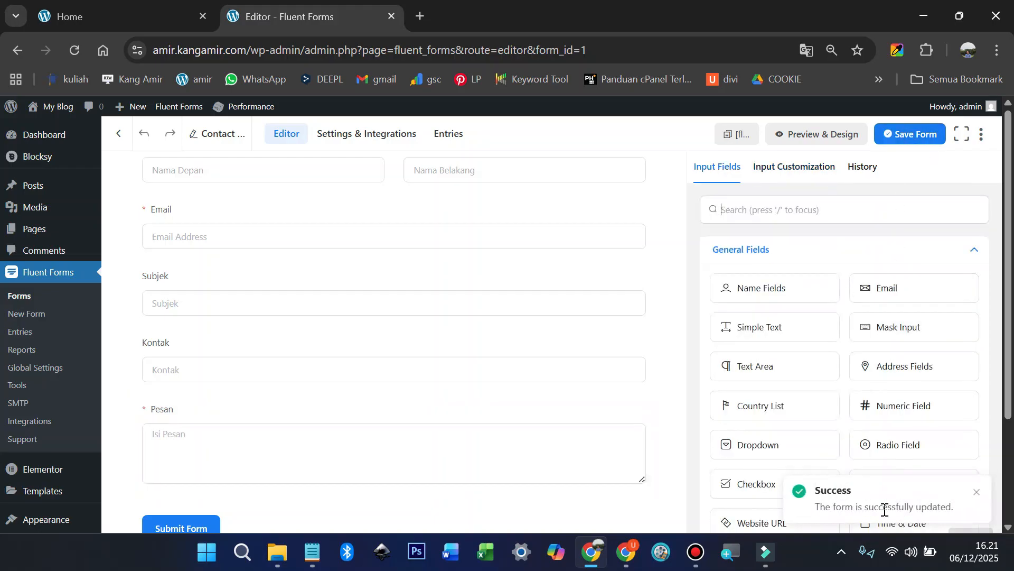
Step: Copy the form's shortcode and open the home page in Elementor
click(724, 138)
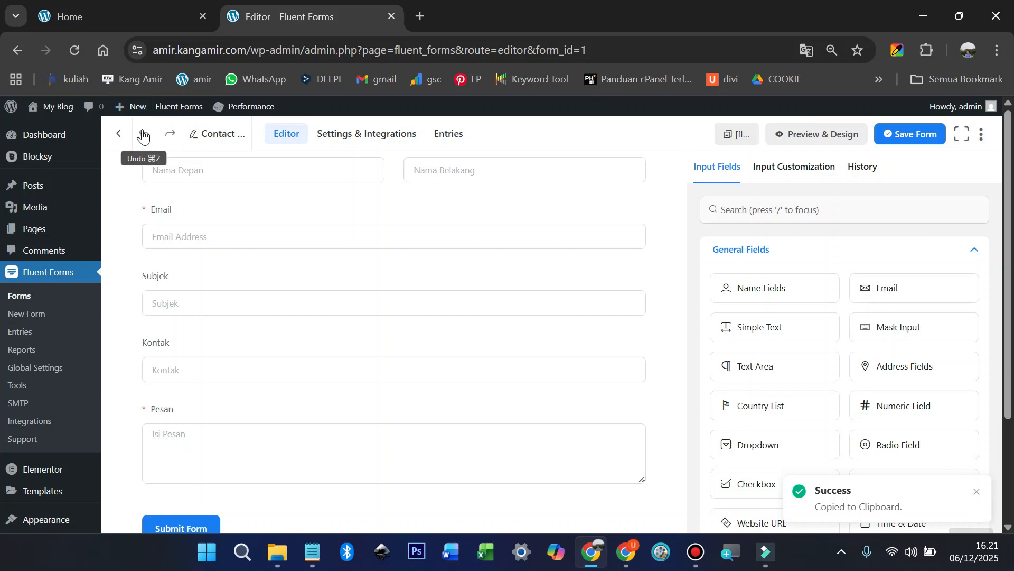
mouse_move(55, 119)
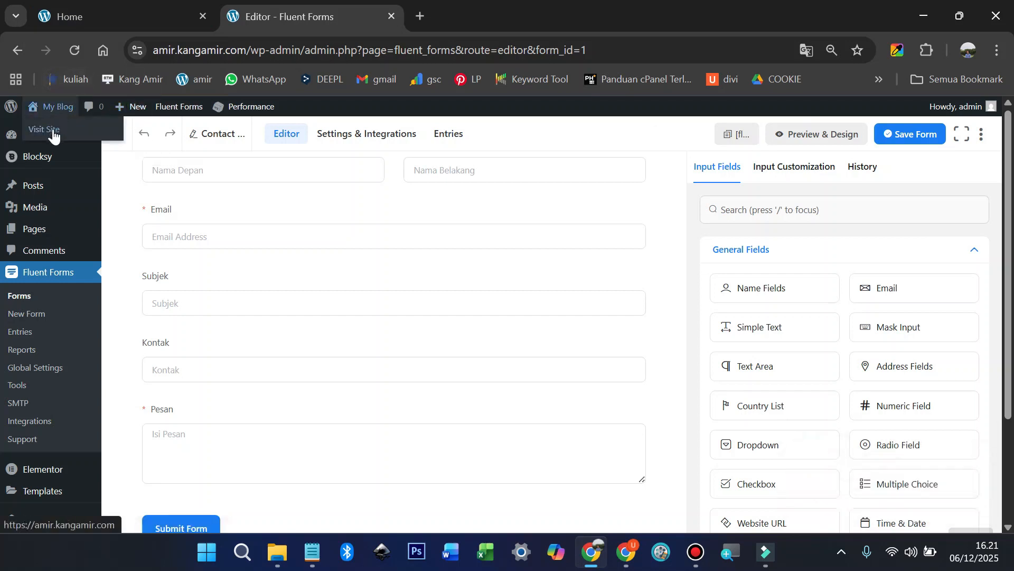
click(53, 135)
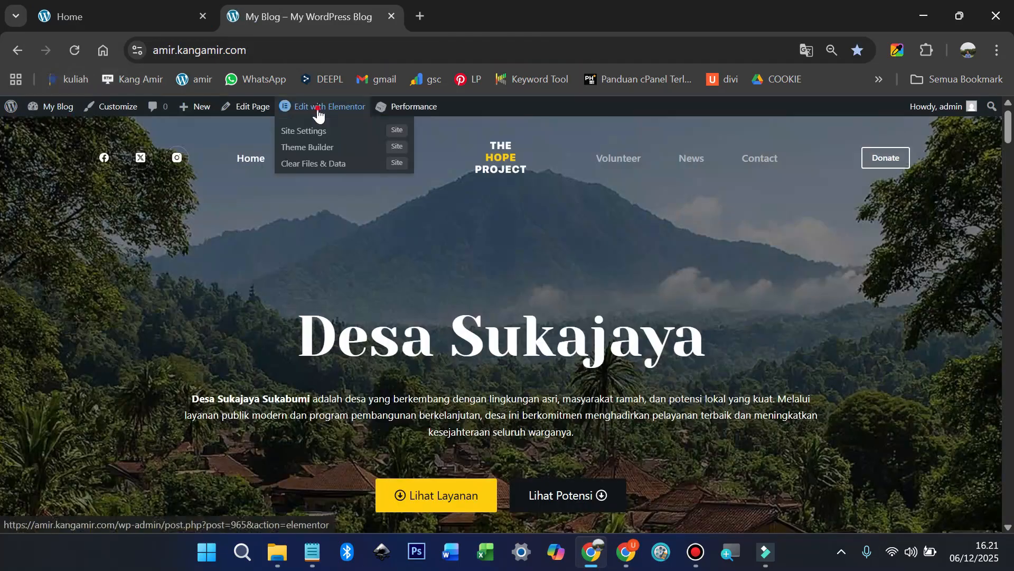
click(318, 109)
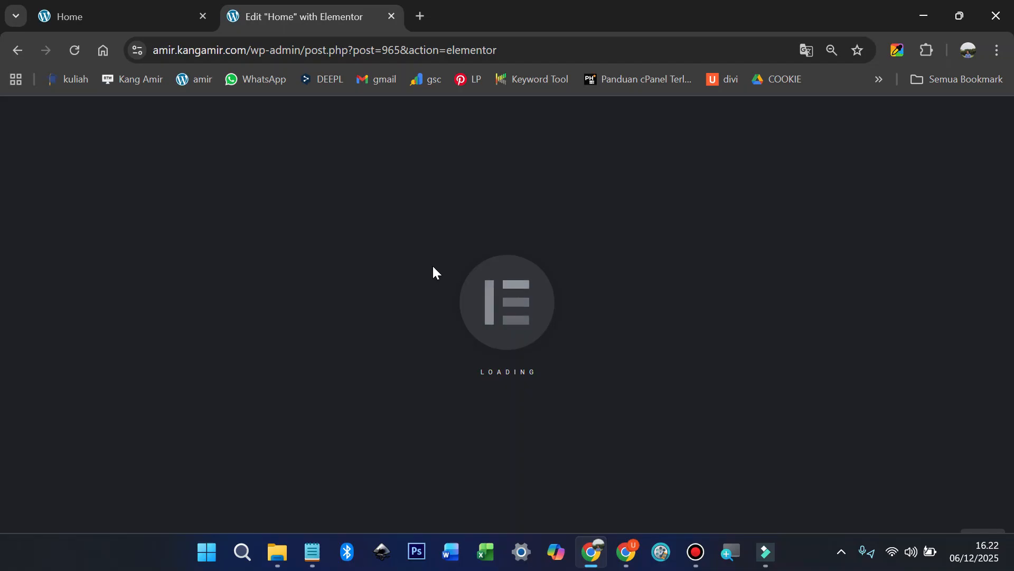
scroll(541, 267, down, 15)
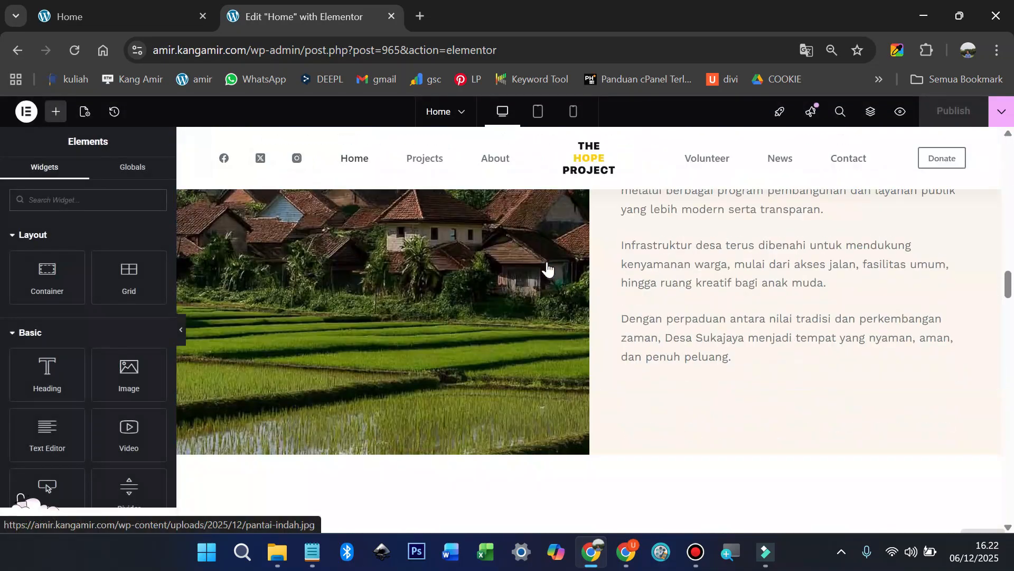
scroll(550, 266, down, 10)
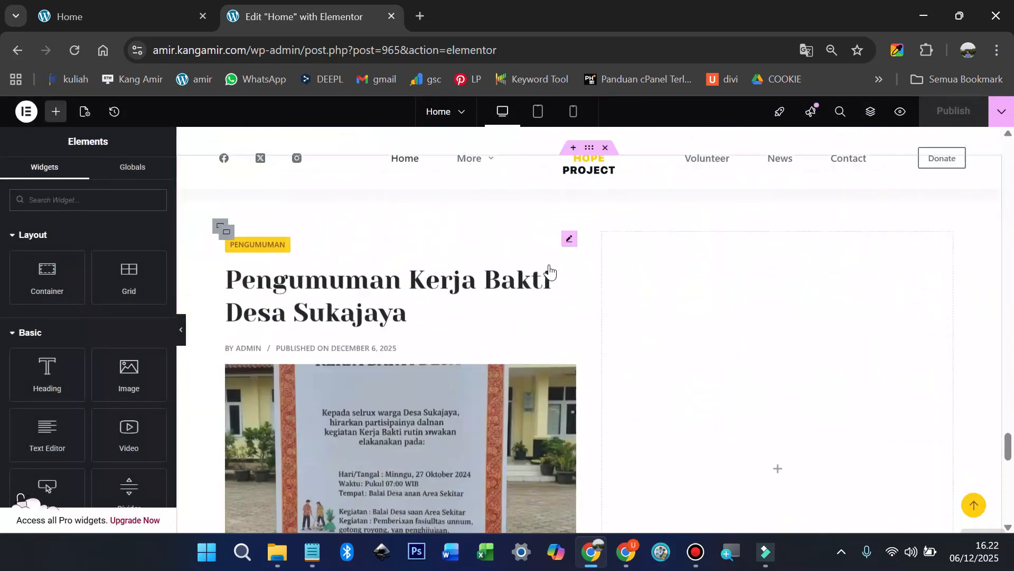
scroll(749, 299, up, 5)
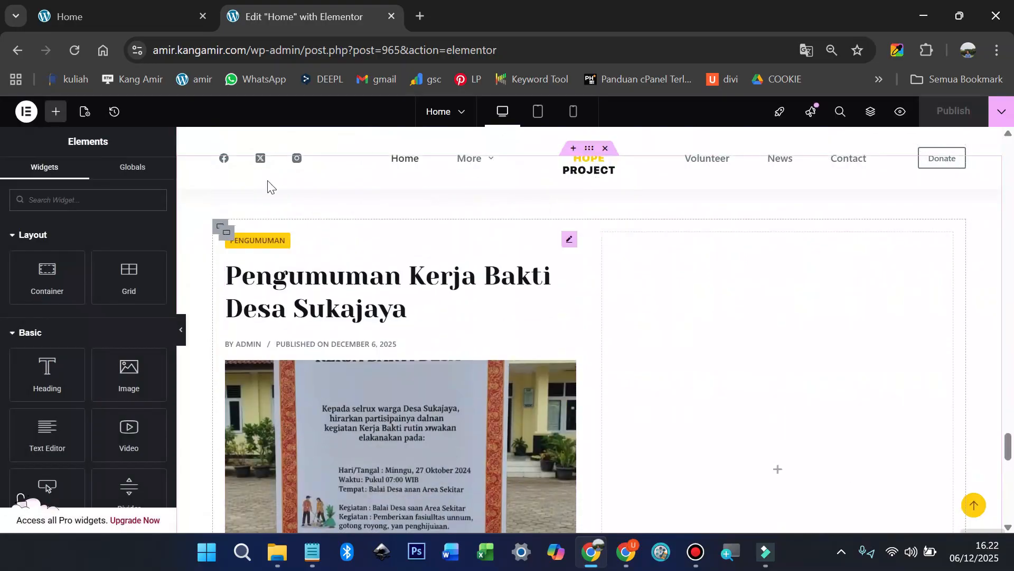
Step: Add a Shortcode widget with [fluentform id="1"] to the empty right column
click(57, 109)
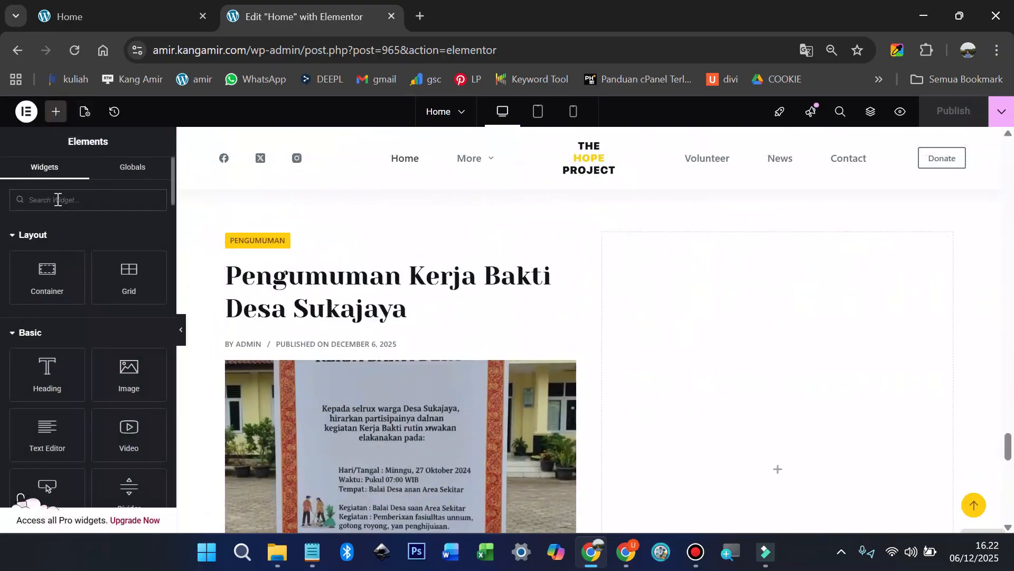
text(short)
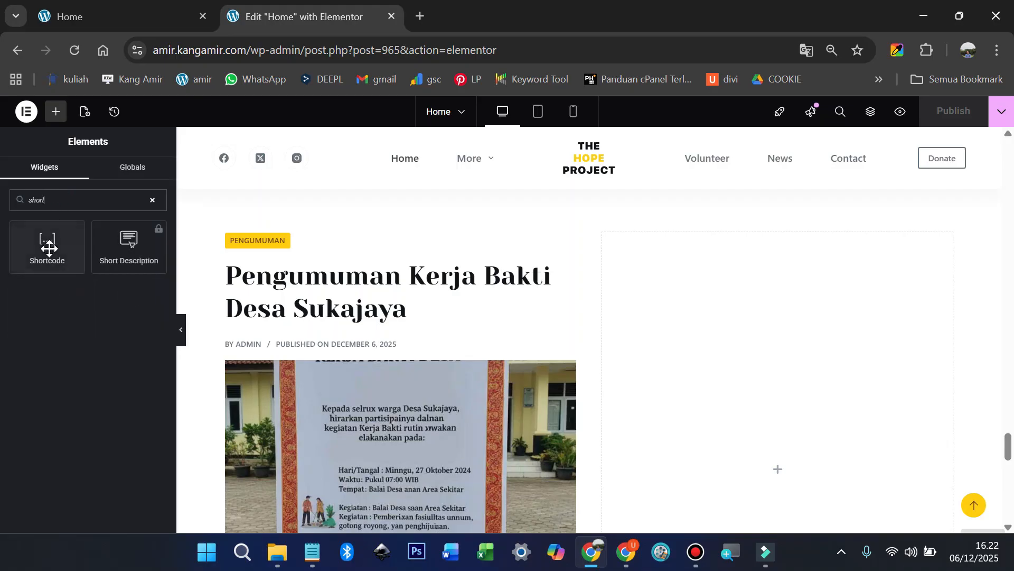
drag(47, 243, 811, 366)
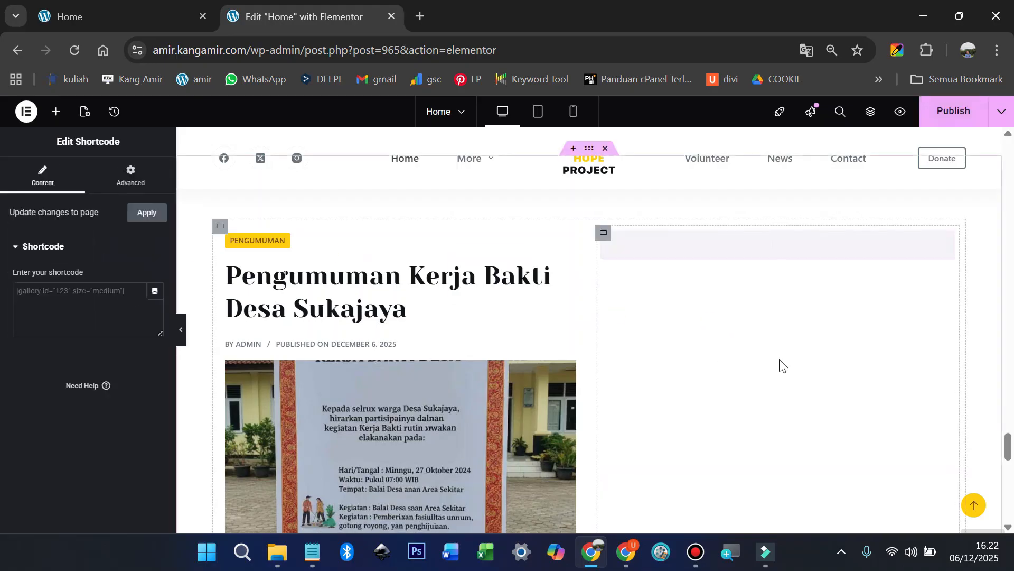
click(46, 301)
key(ctrl+v)
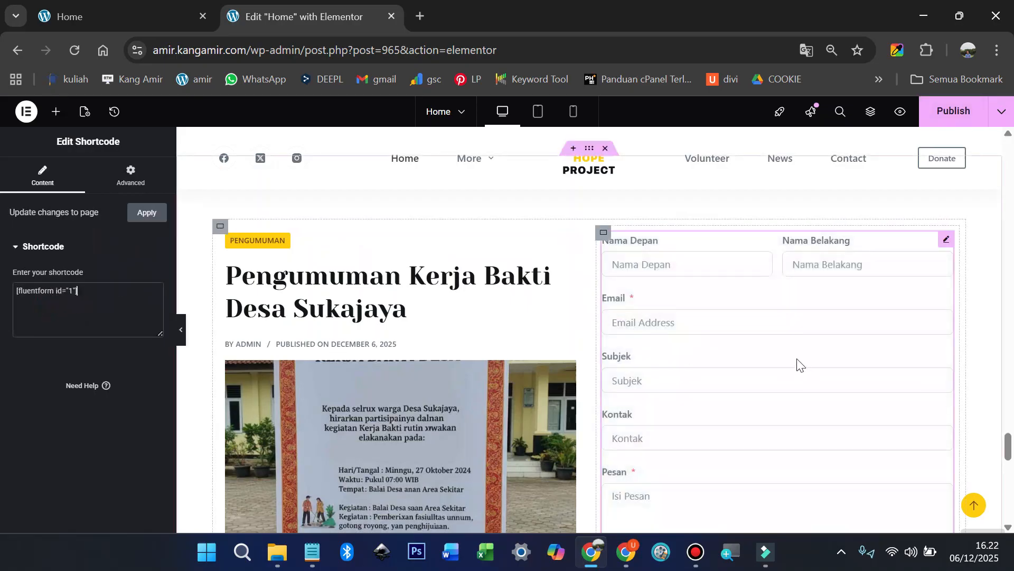
click(93, 10)
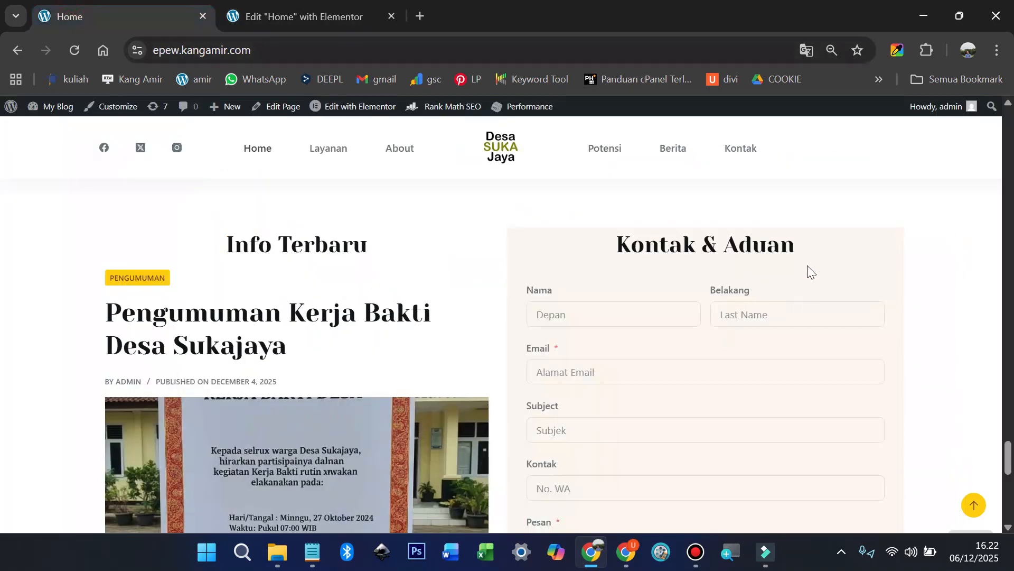
Step: Sample the live site's cream colour #FBF6ED and apply it as the form container's background
click(898, 56)
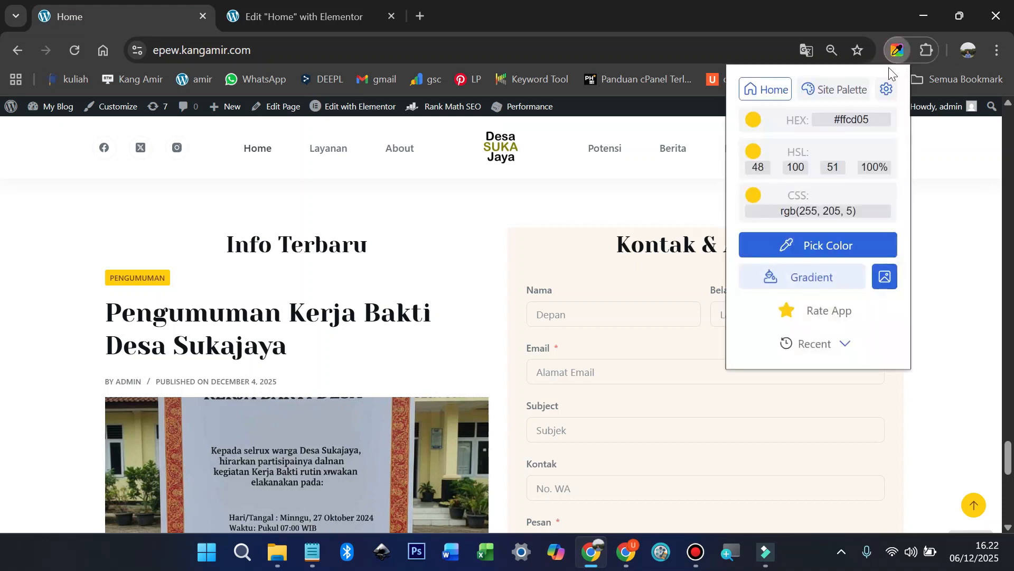
click(856, 246)
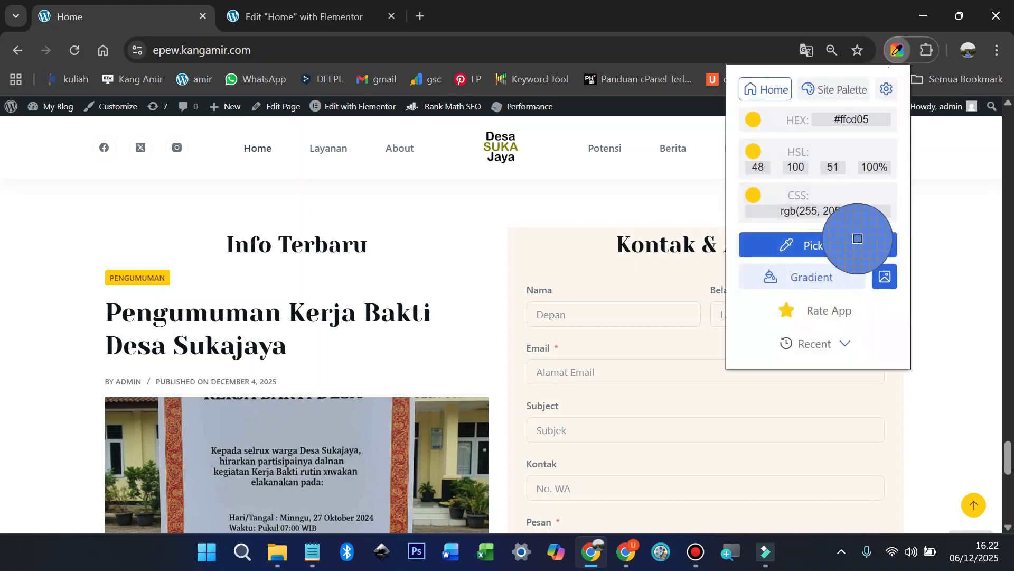
click(549, 255)
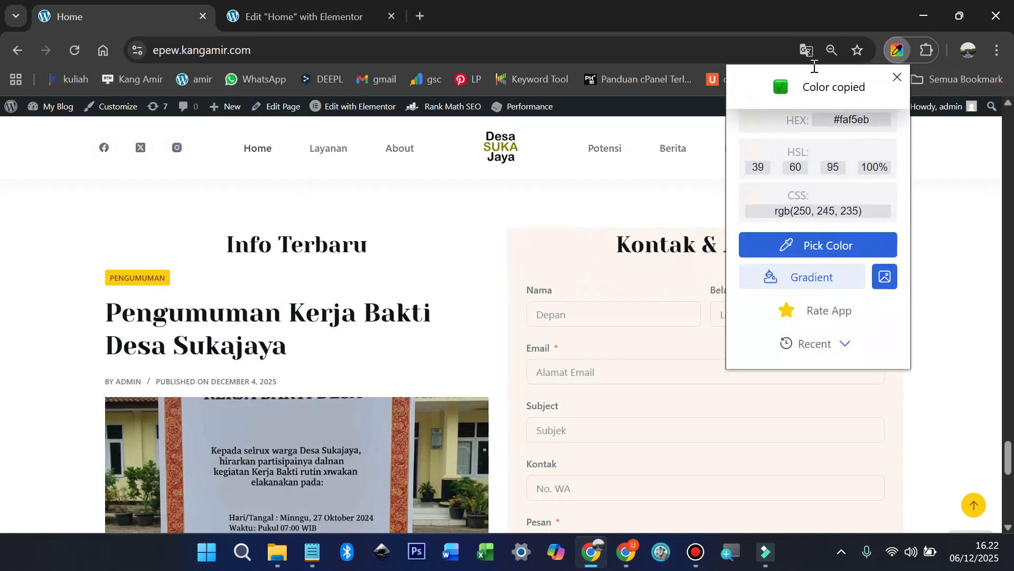
click(297, 17)
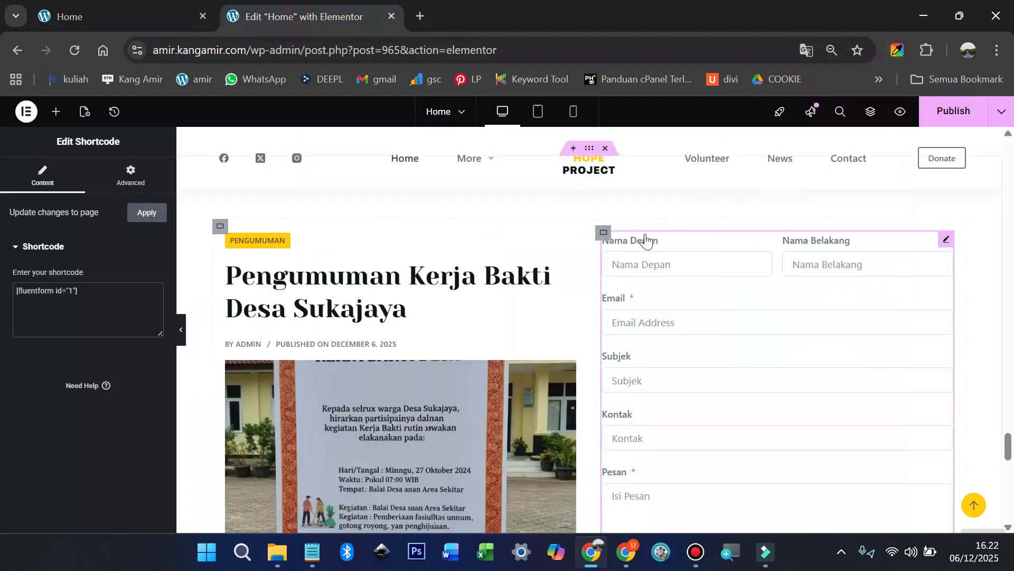
click(604, 237)
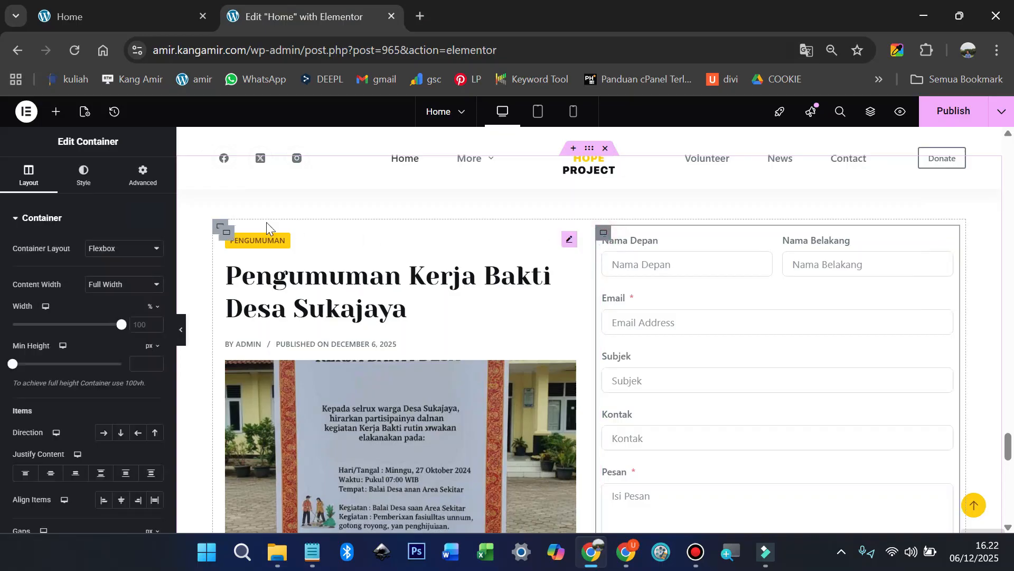
click(89, 181)
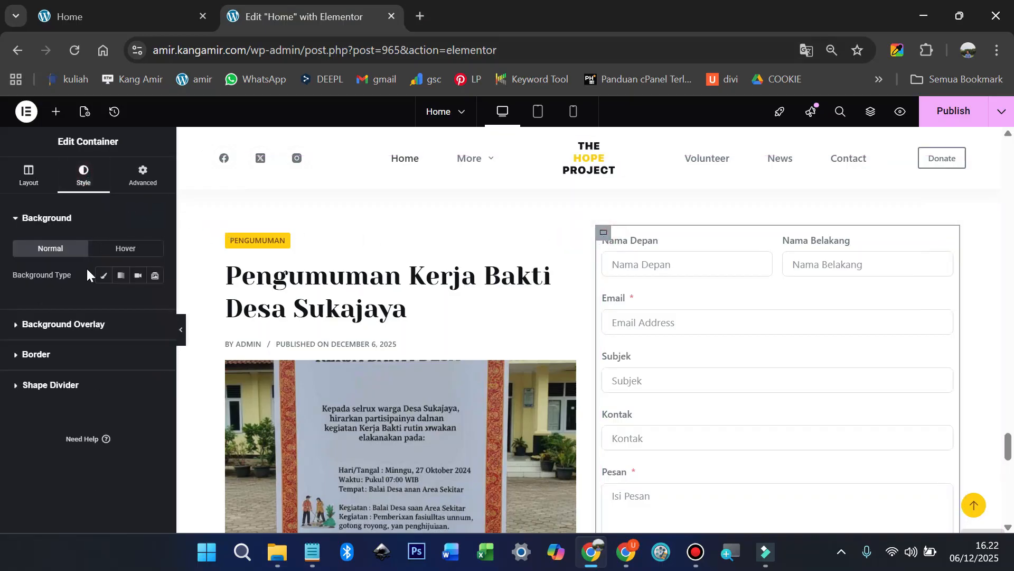
click(105, 277)
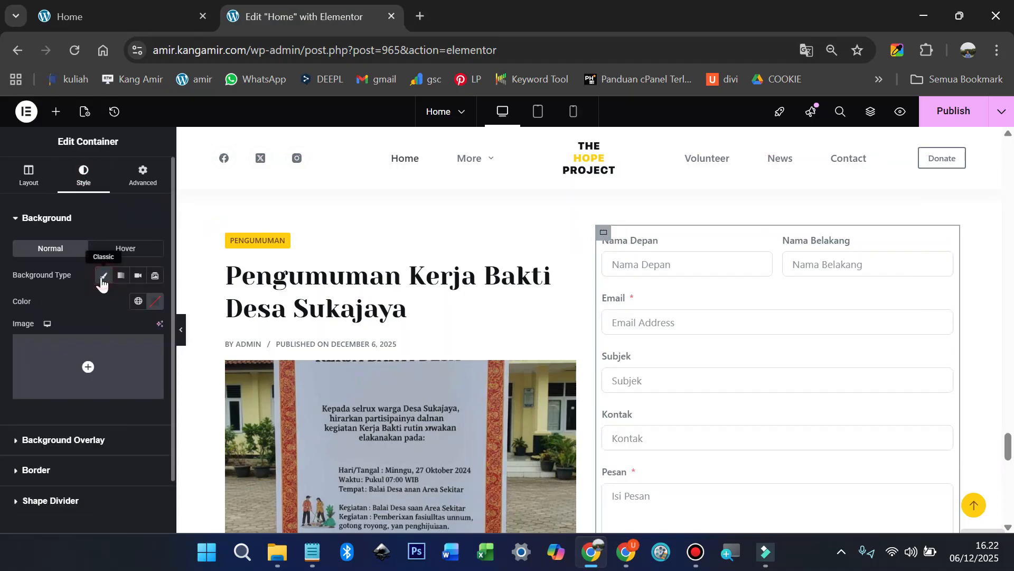
click(153, 302)
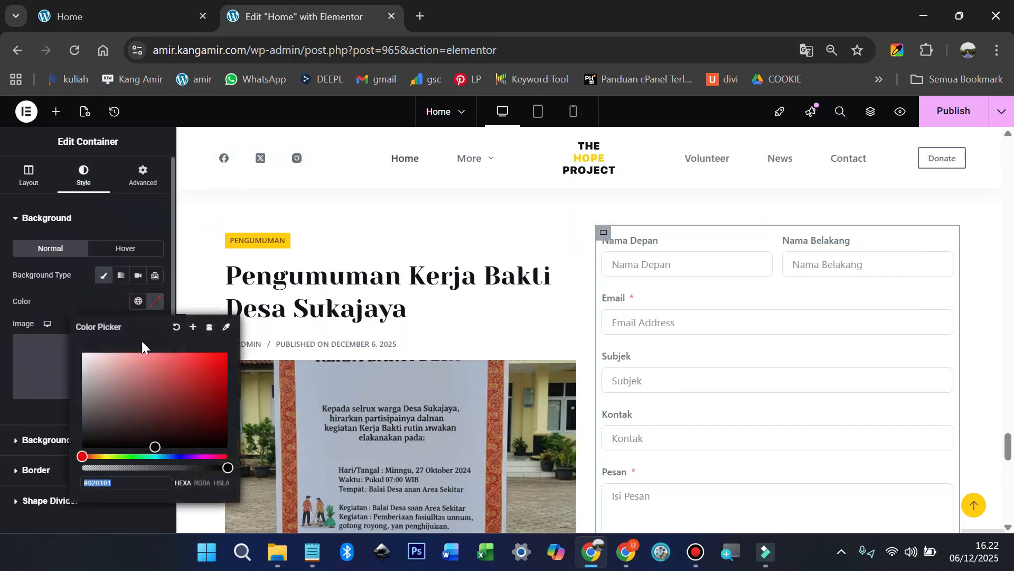
key(ctrl+v)
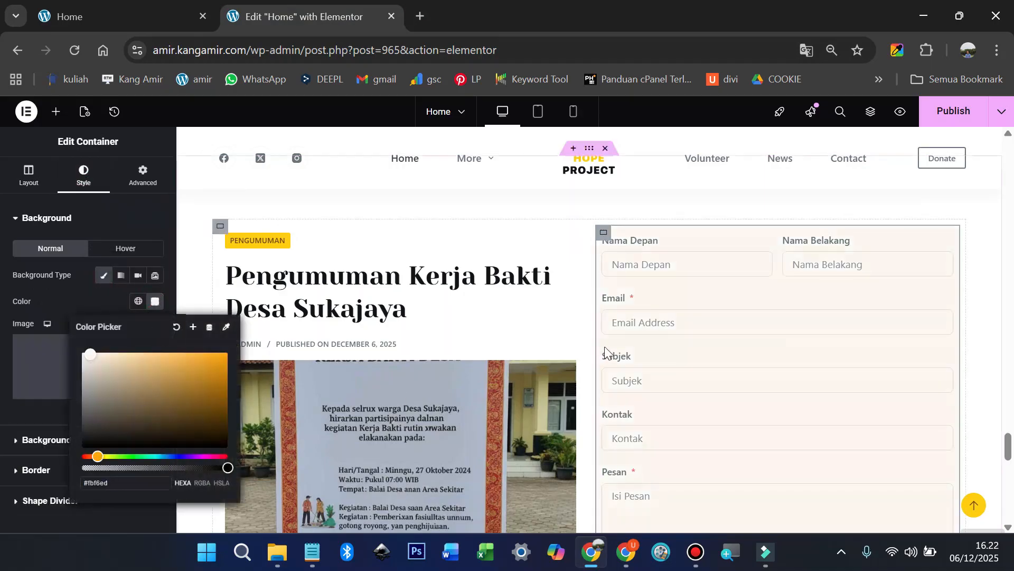
Step: Give the form container 20 px padding on every side
click(145, 178)
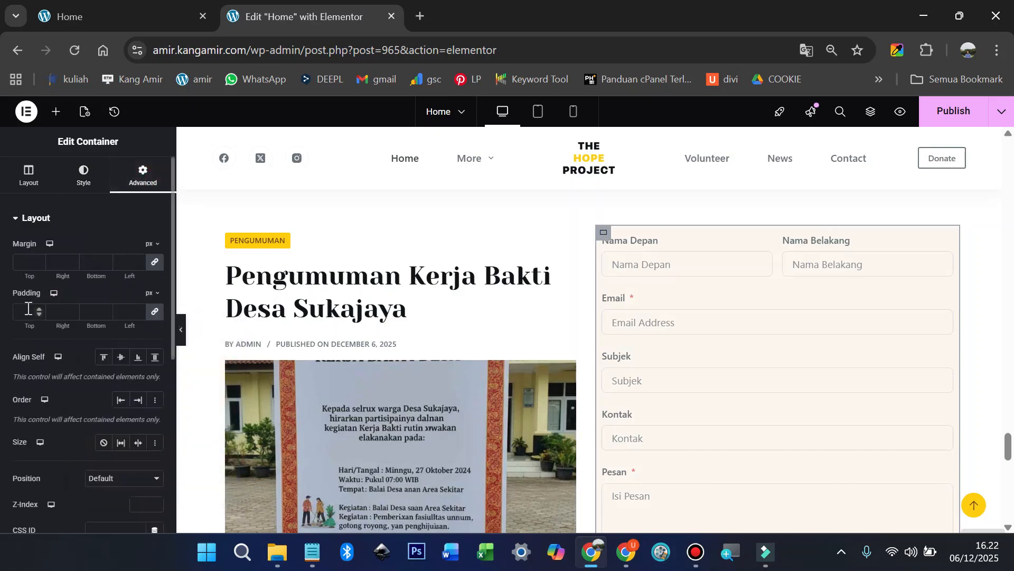
text(20)
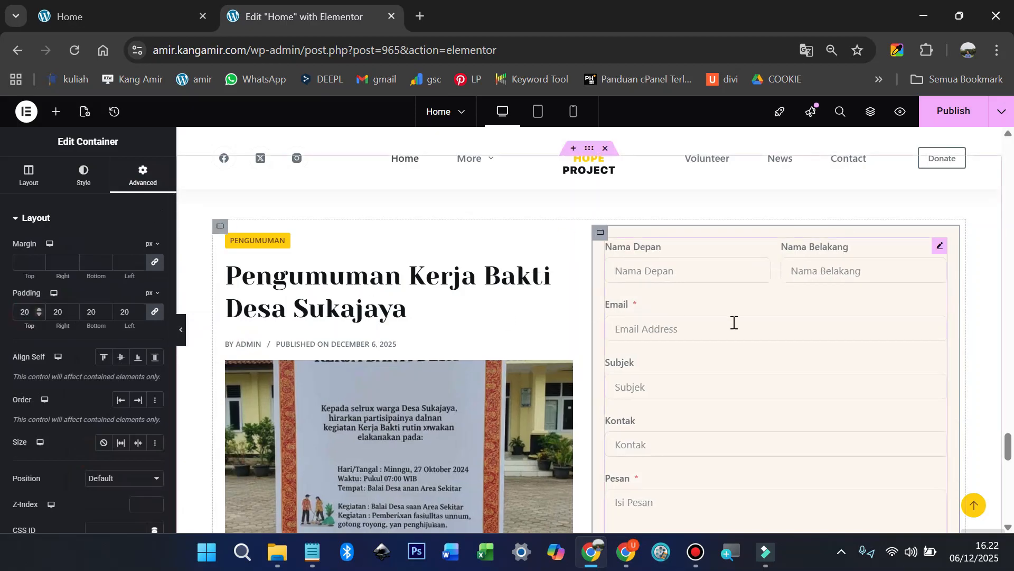
click(181, 328)
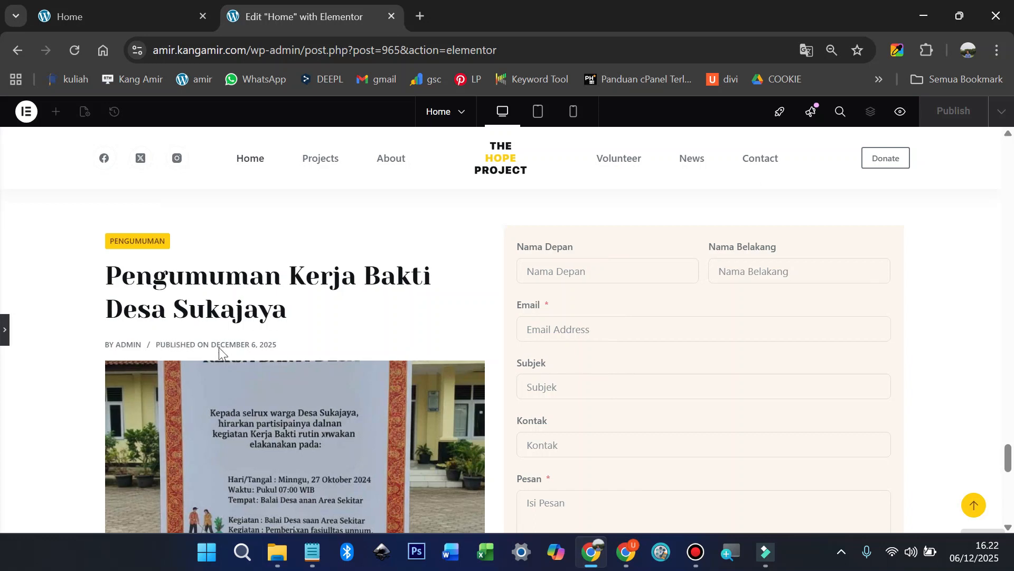
Step: Copy the 'Info Terbaru' heading text from the live home page
click(126, 16)
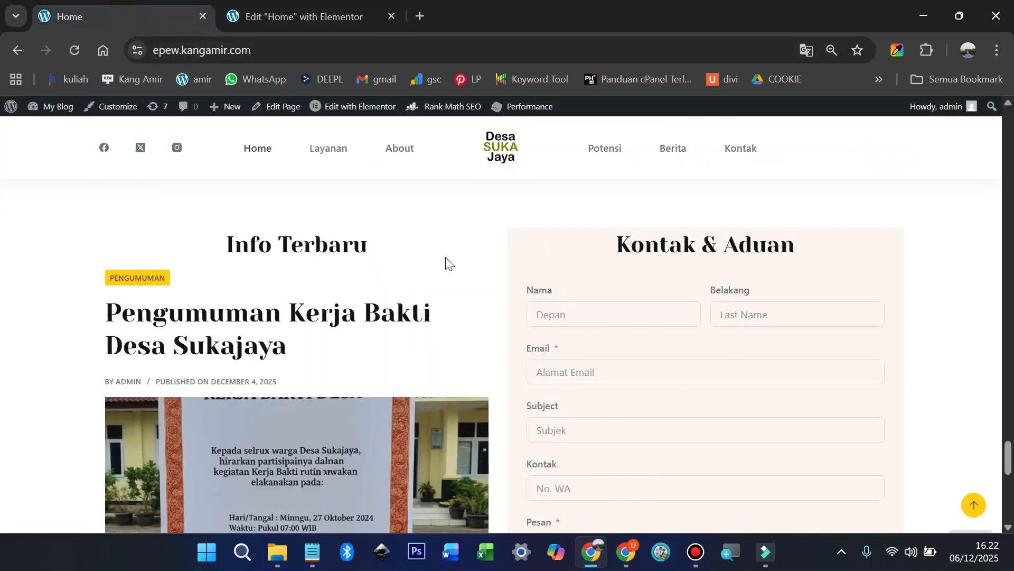
drag(218, 237, 370, 249)
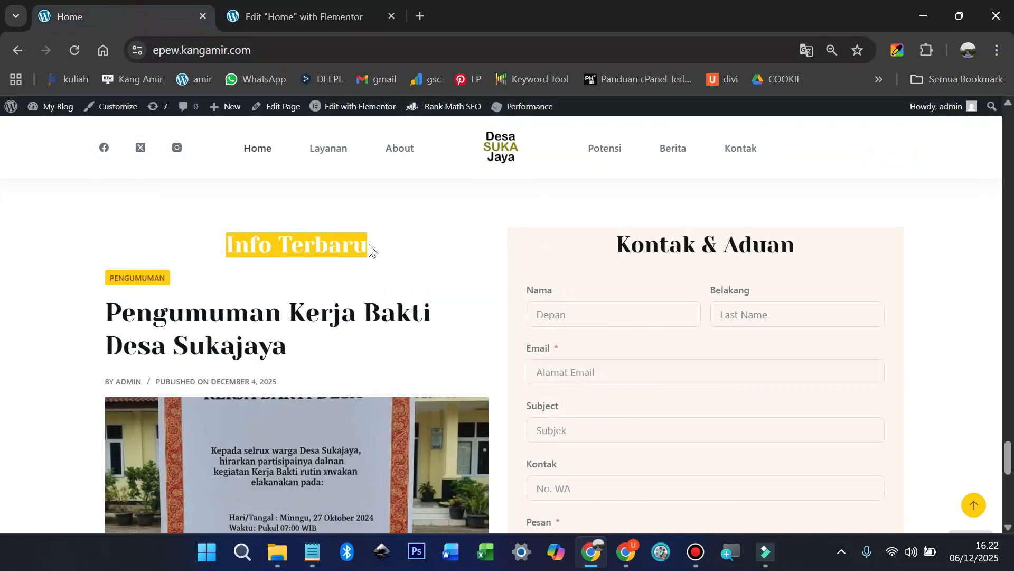
right_click(353, 246)
click(419, 264)
click(294, 18)
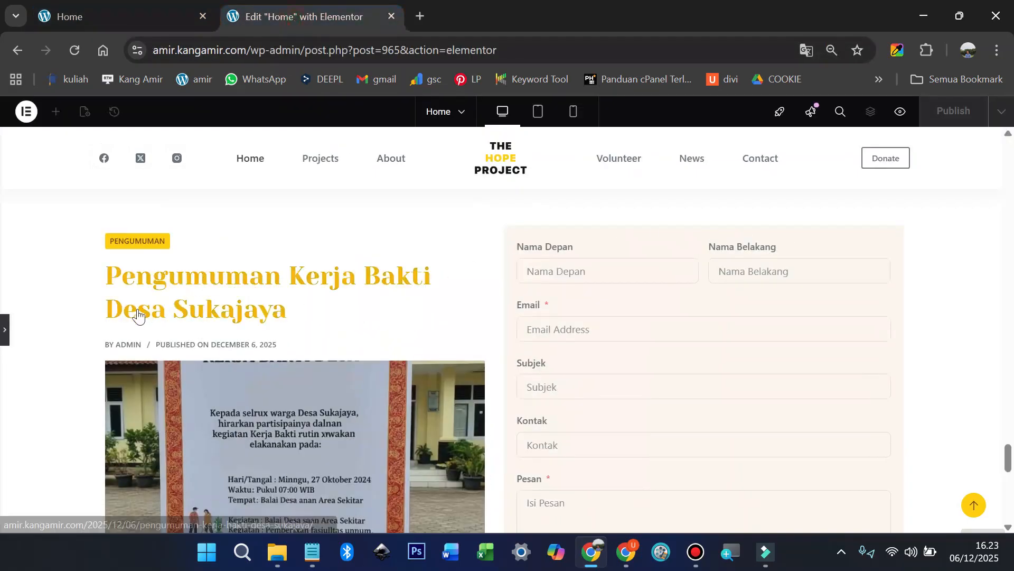
click(6, 338)
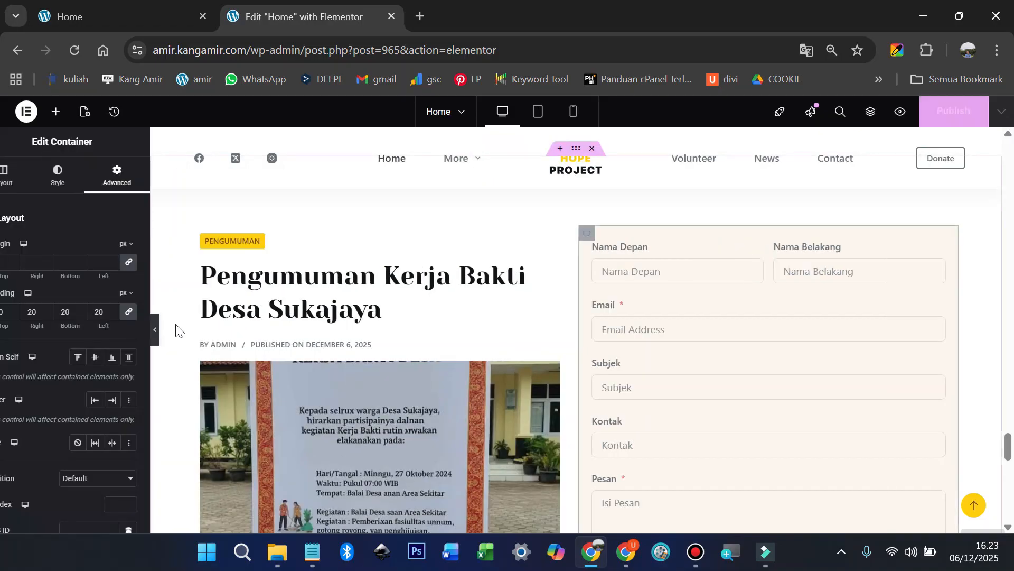
click(56, 112)
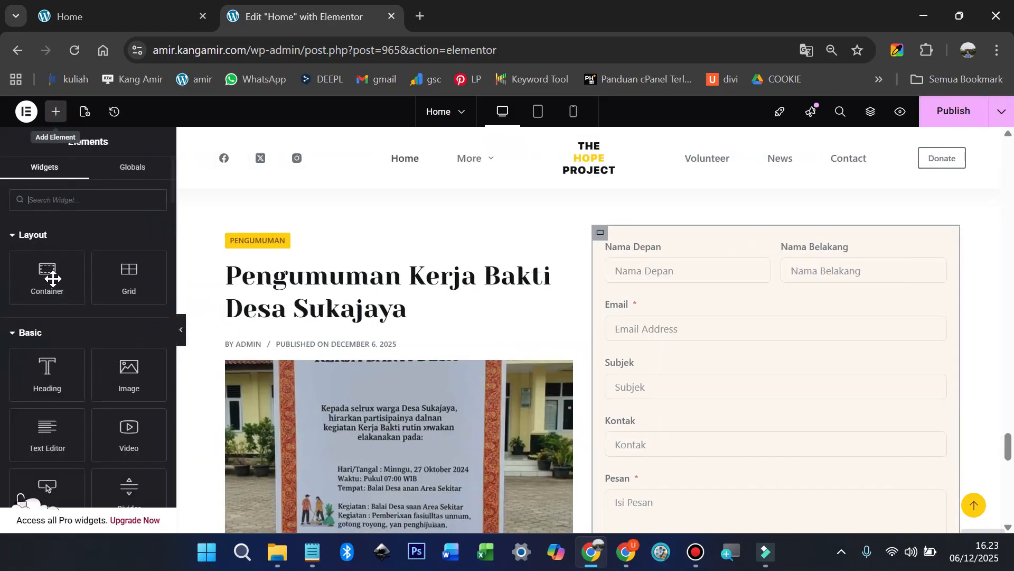
Step: Add a heading widget titled 'Info Terbaru' above the news post
drag(47, 372, 399, 242)
triple_click(78, 278)
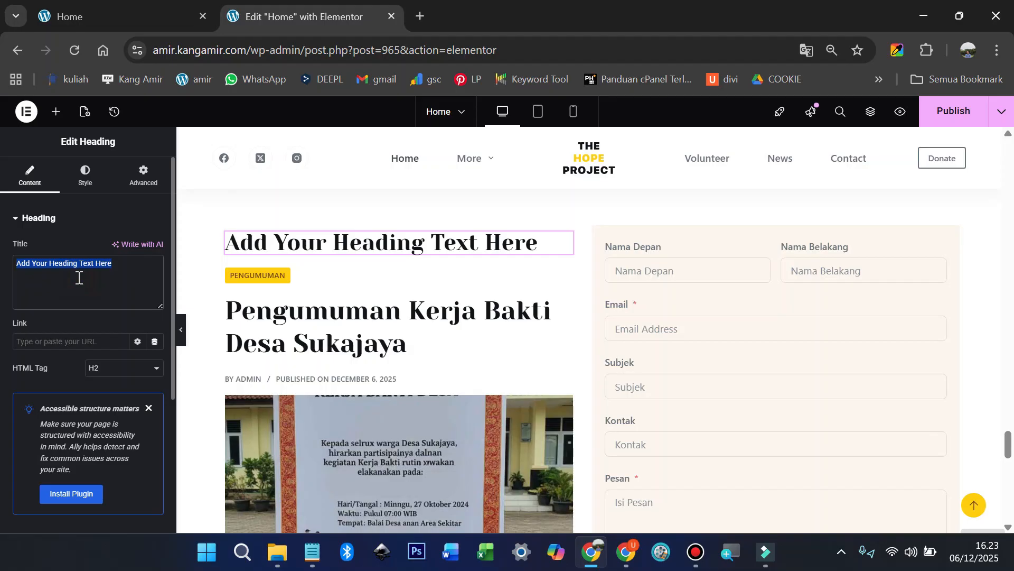
text(Info)
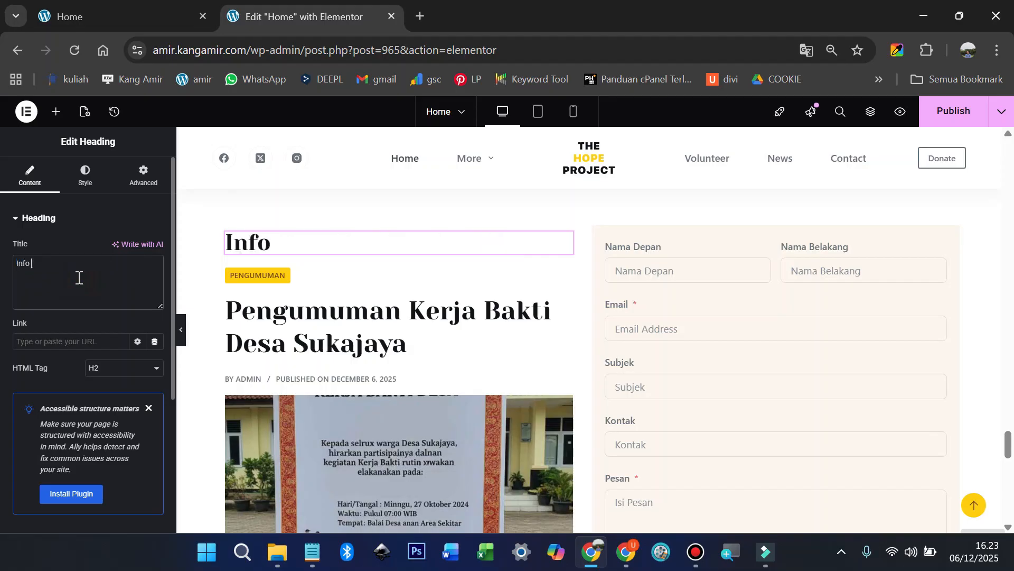
text( Terbaru)
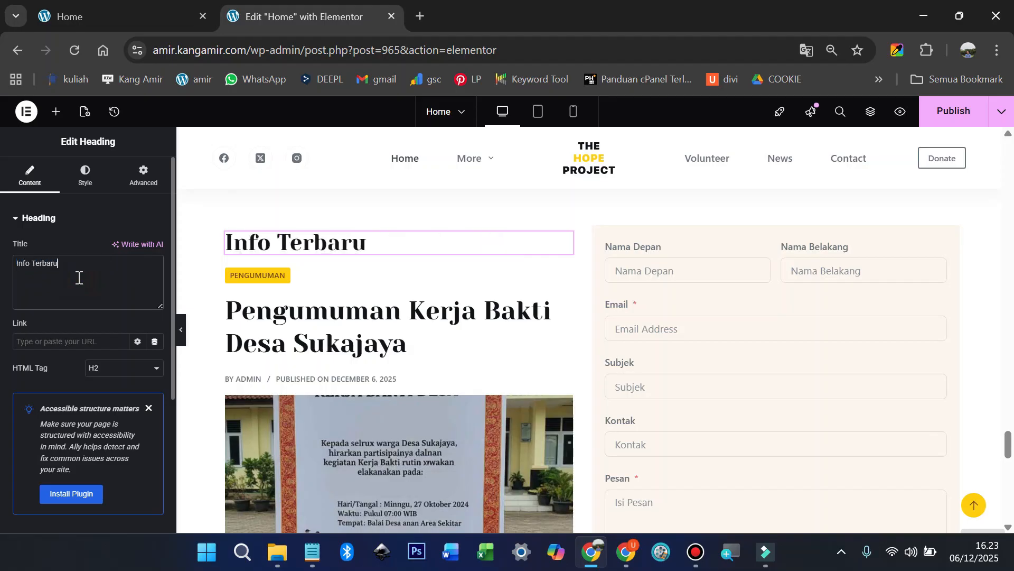
Step: Duplicate the Info Terbaru heading above the contact form and retitle it 'Kontak & Aduan'
right_click(564, 244)
click(588, 274)
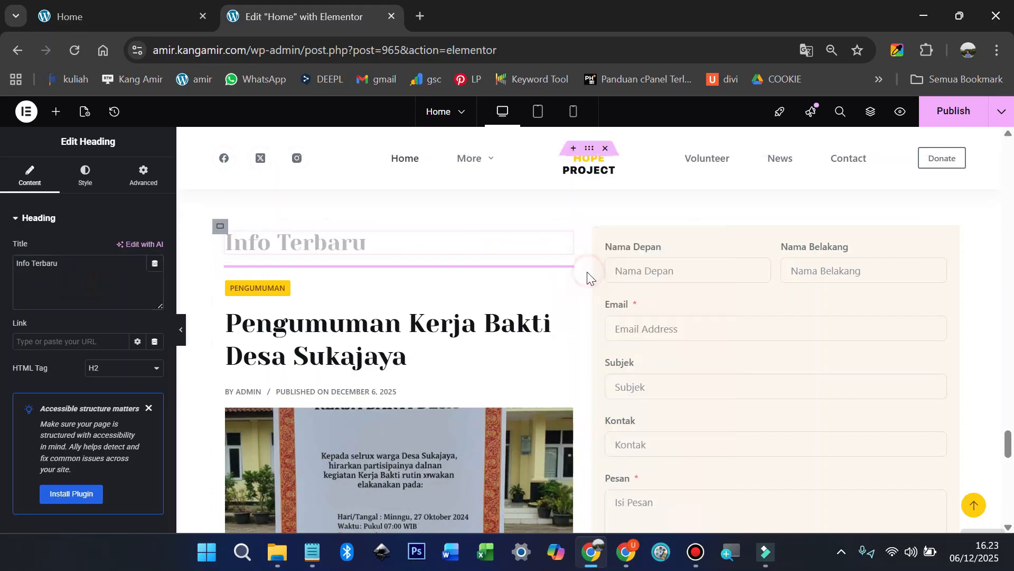
drag(566, 274, 716, 249)
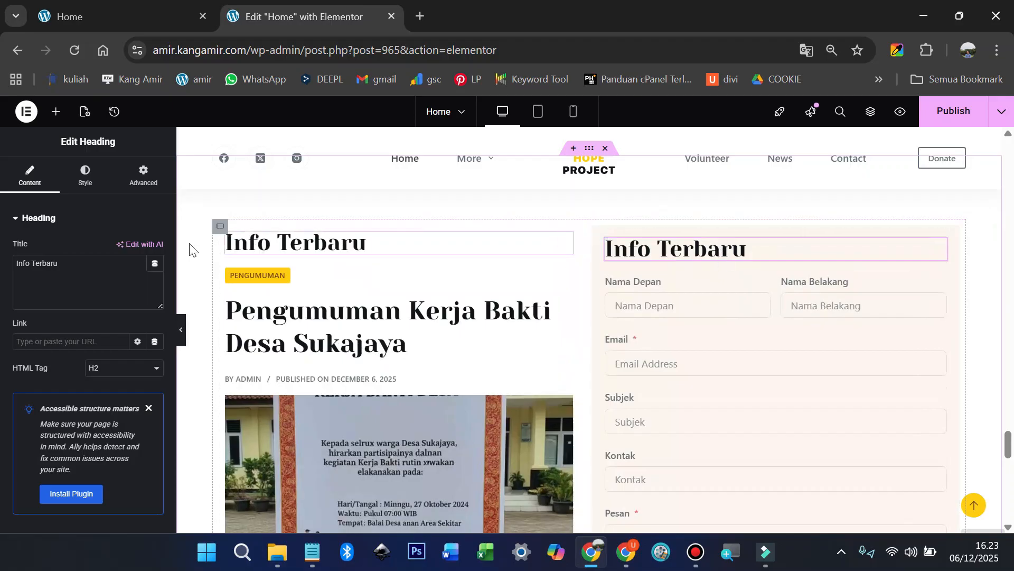
triple_click(89, 278)
text(K)
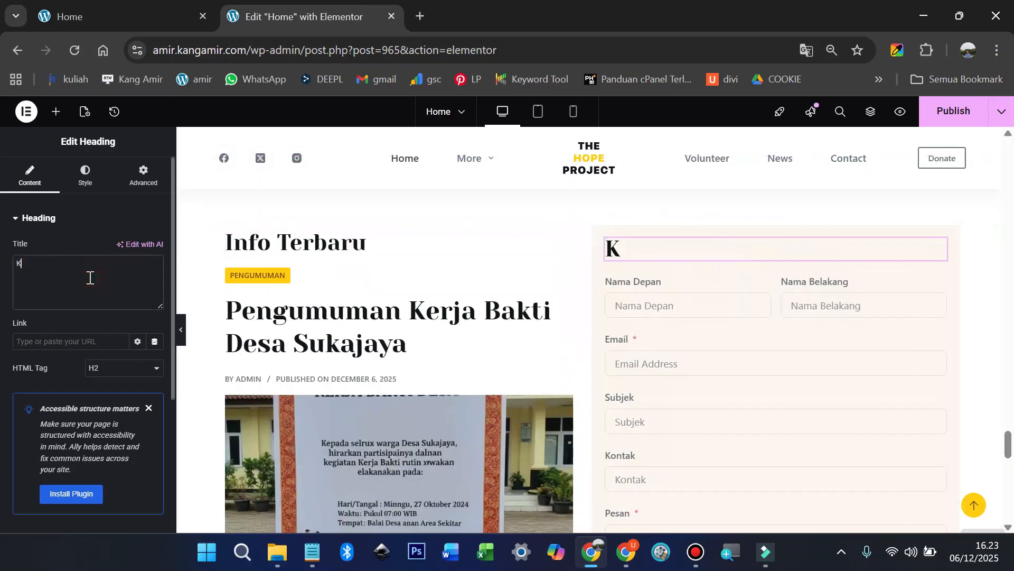
text(ontak & Aduan)
Step: Compare the new headings with the live home page
click(114, 15)
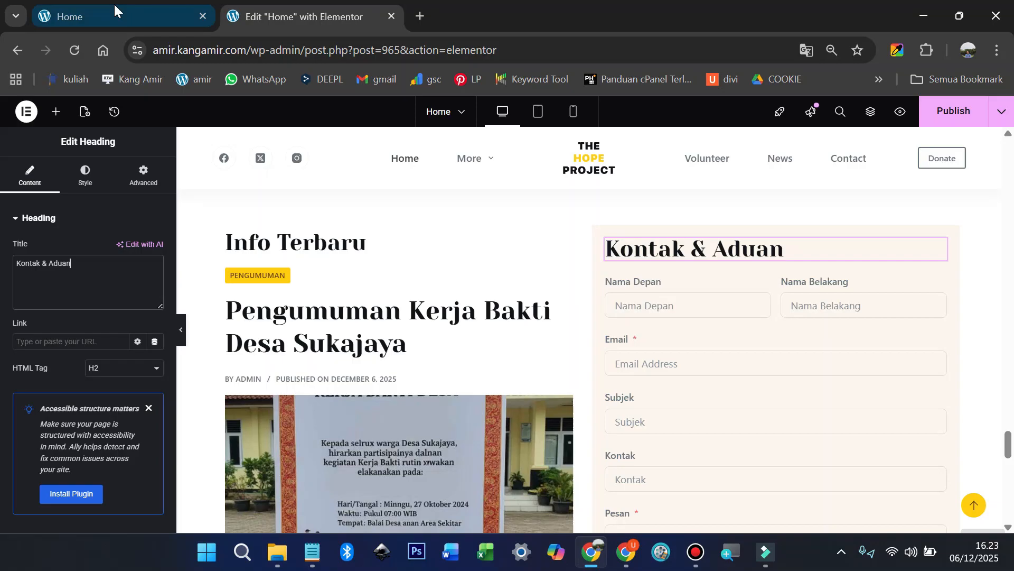
click(333, 15)
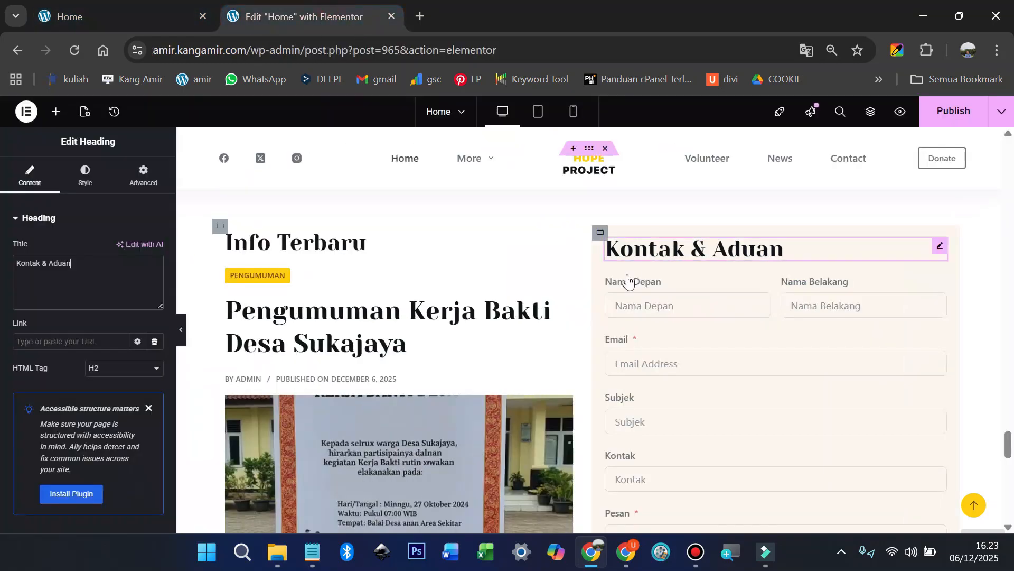
click(185, 11)
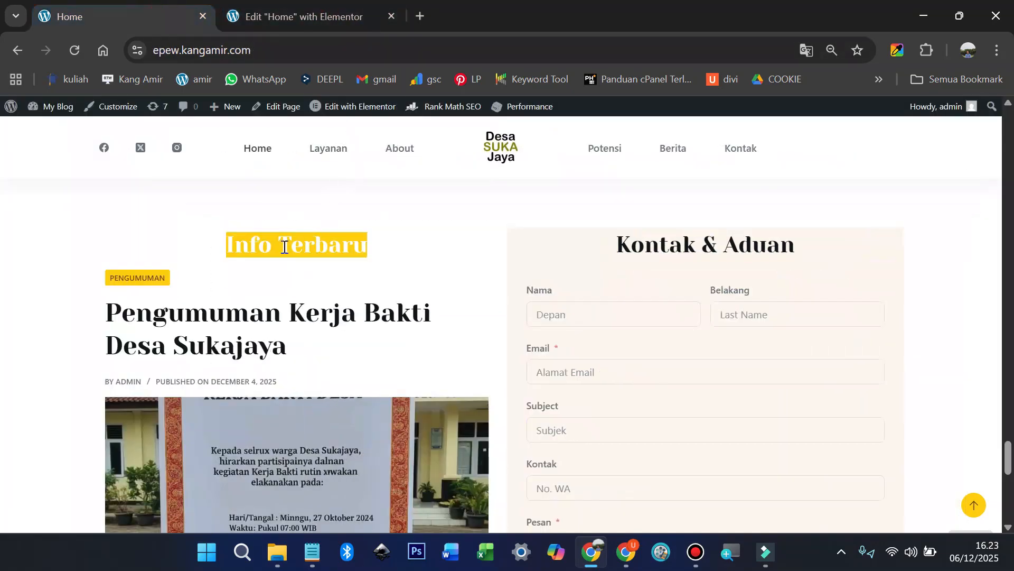
click(297, 265)
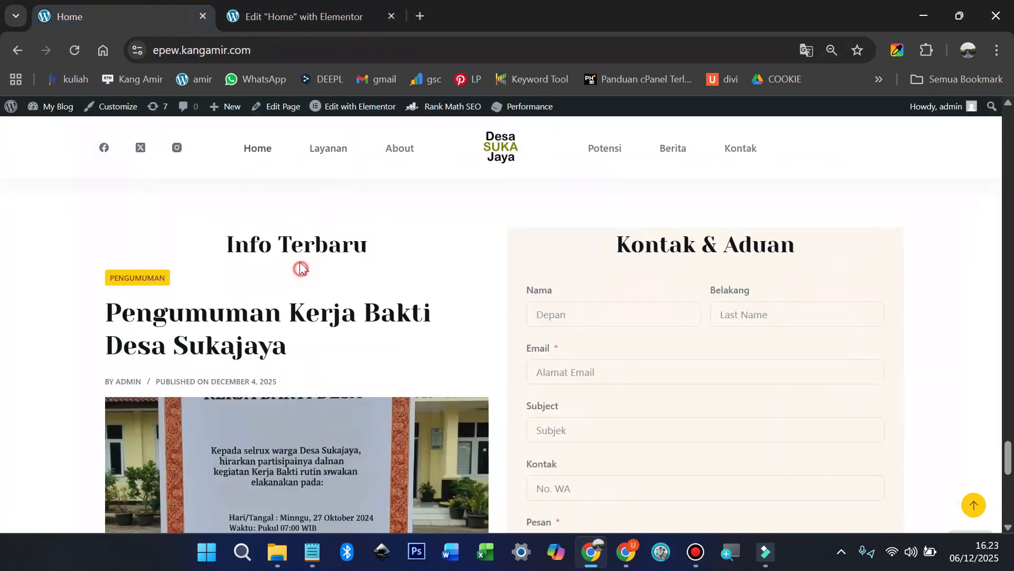
click(279, 11)
click(564, 241)
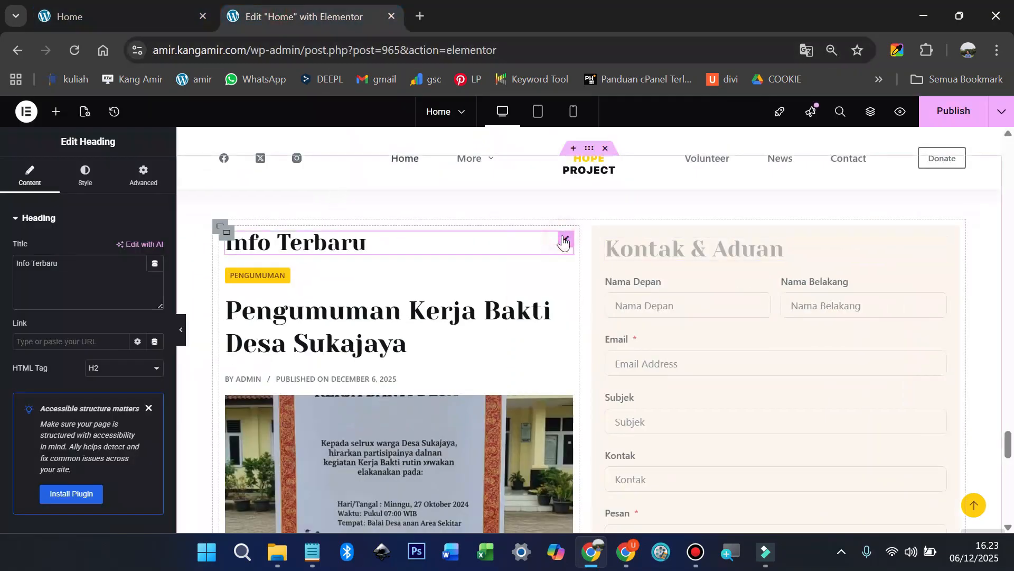
click(94, 180)
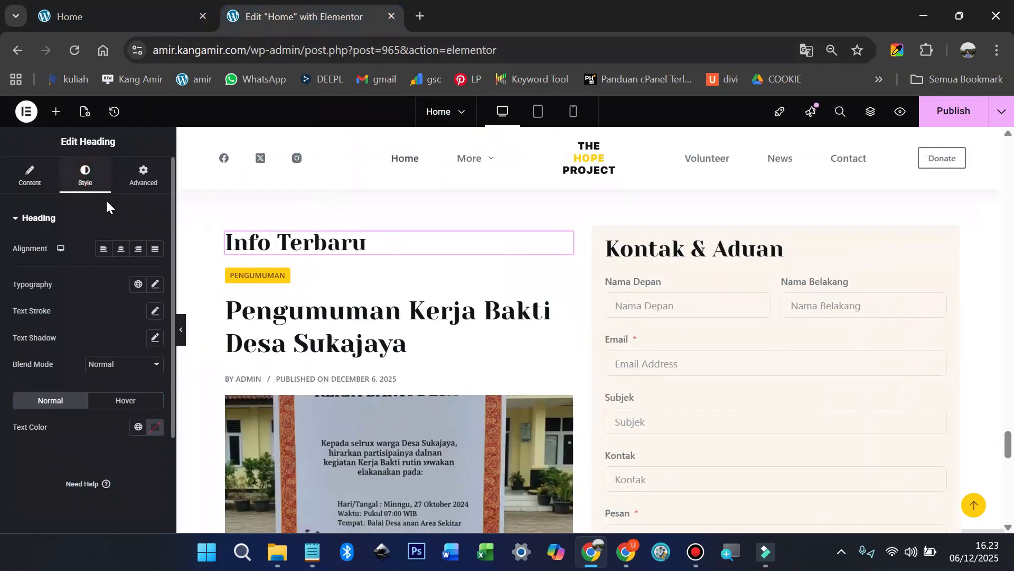
Step: Center-align the Info Terbaru and Kontak & Aduan headings and publish the page
click(123, 250)
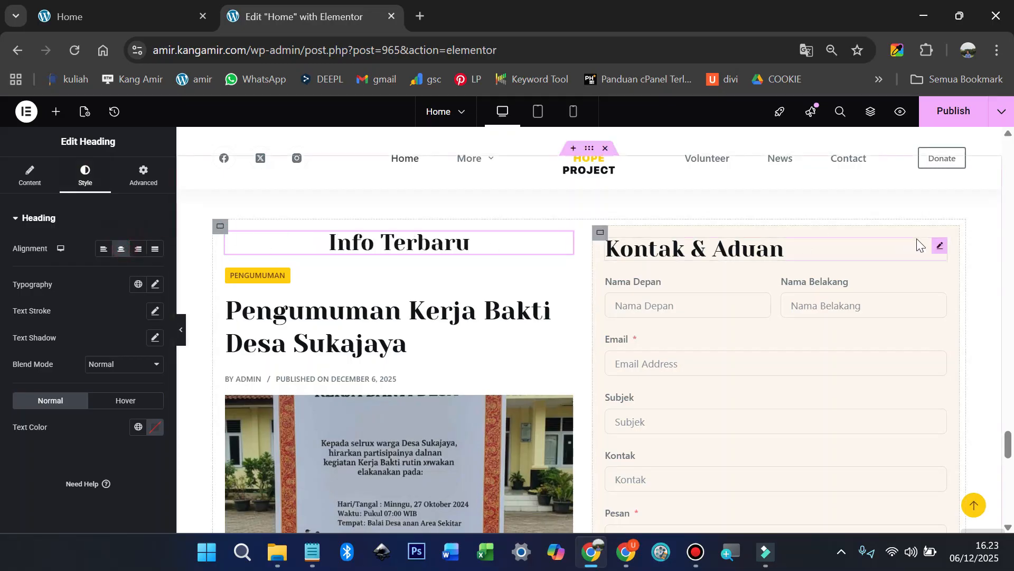
click(940, 247)
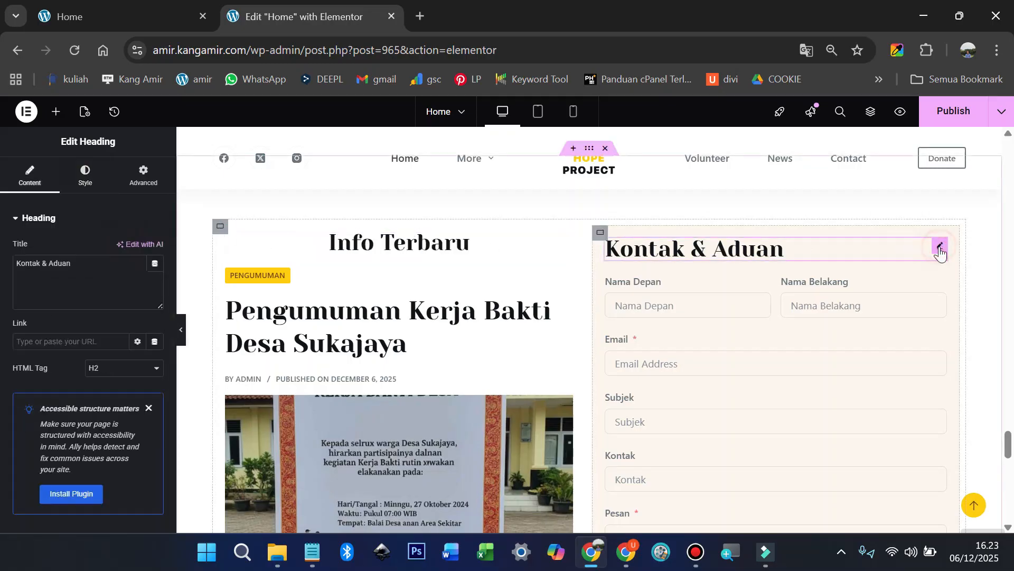
click(81, 170)
click(121, 250)
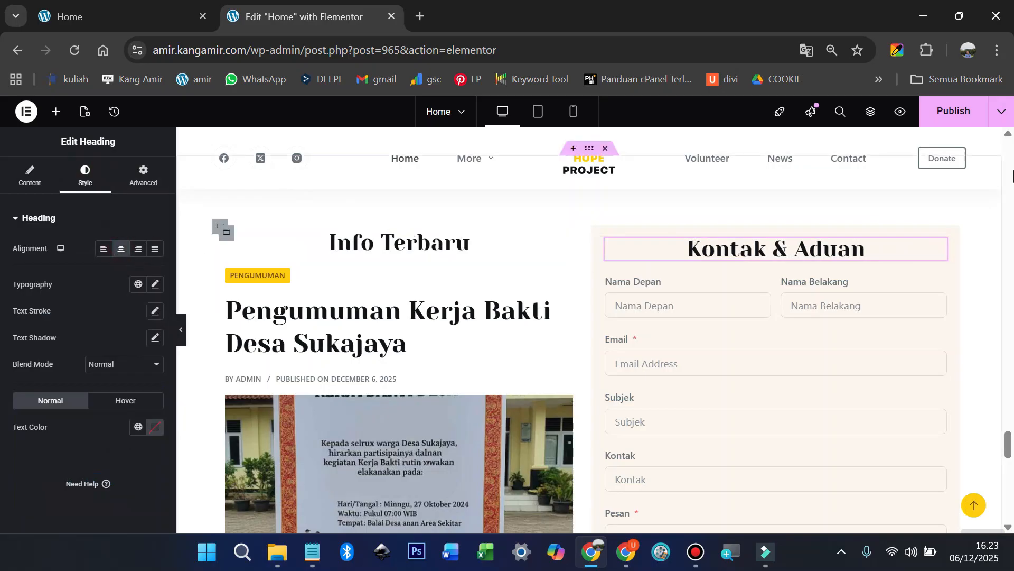
click(959, 112)
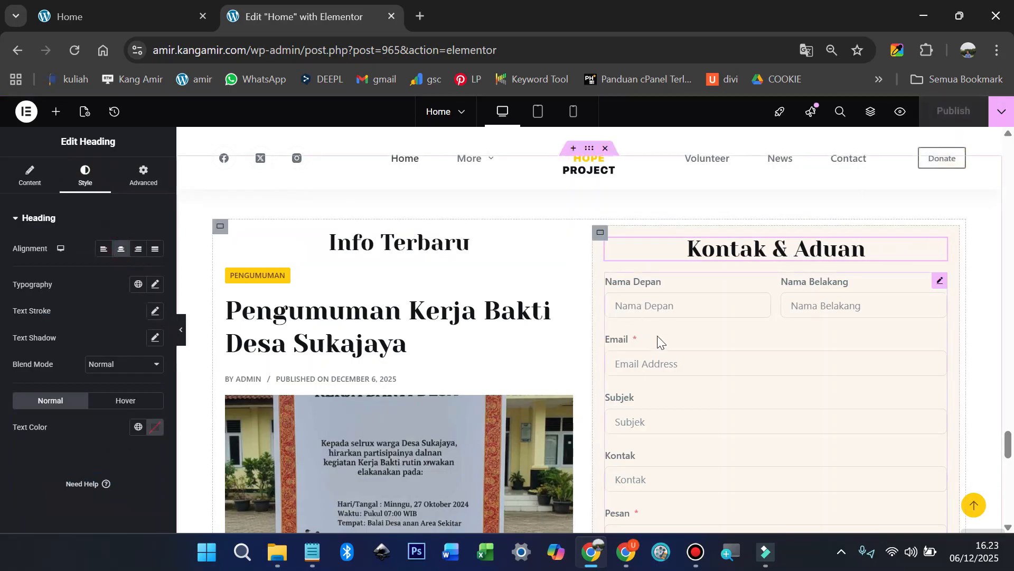
Step: Compare the page's footer with the live site's footer
scroll(657, 335, down, 6)
scroll(658, 339, down, 9)
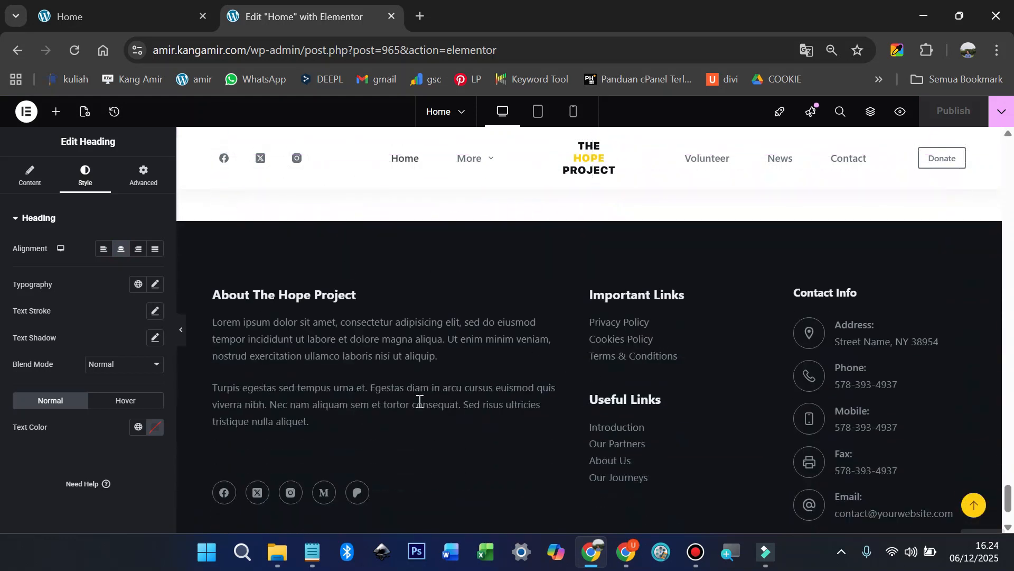
click(114, 11)
scroll(413, 330, down, 10)
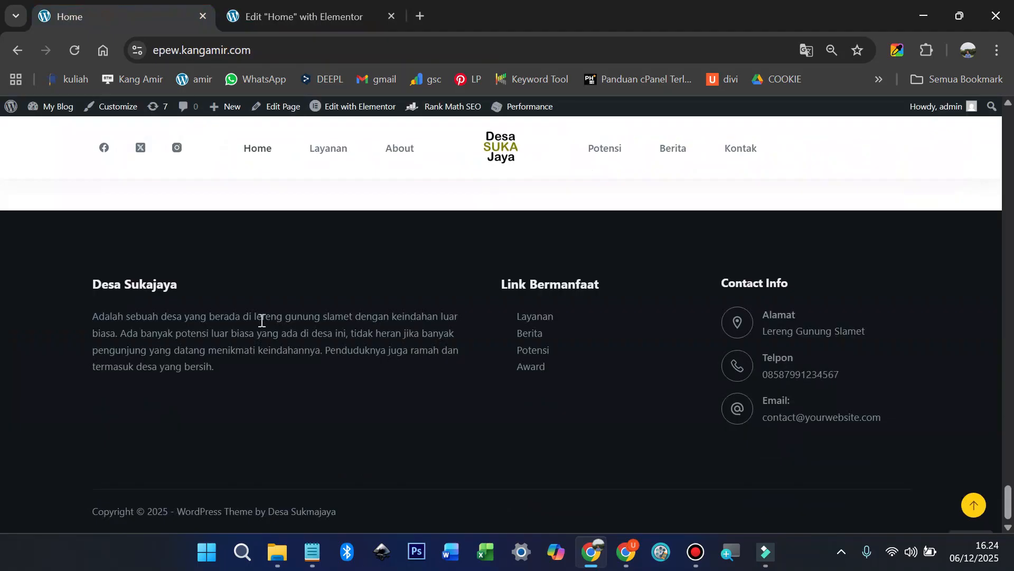
click(319, 12)
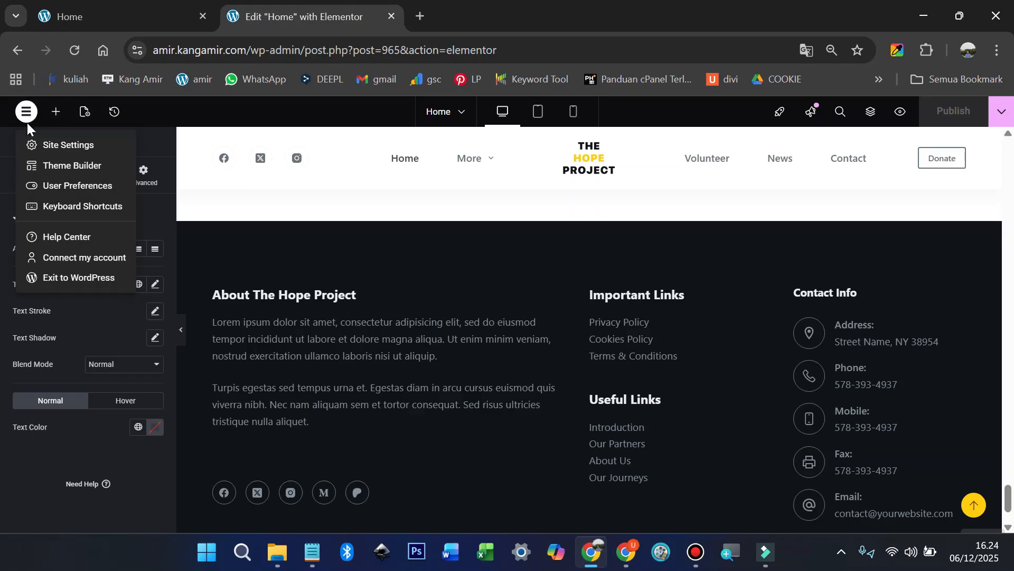
Step: Exit Elementor, open Appearance > Customize, and select the footer's first widget area
click(60, 275)
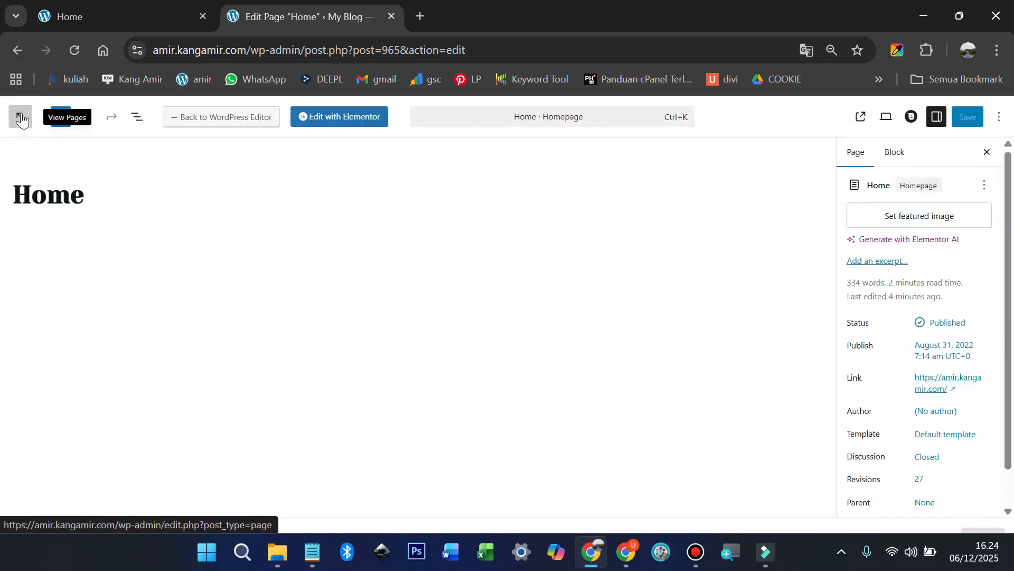
click(19, 125)
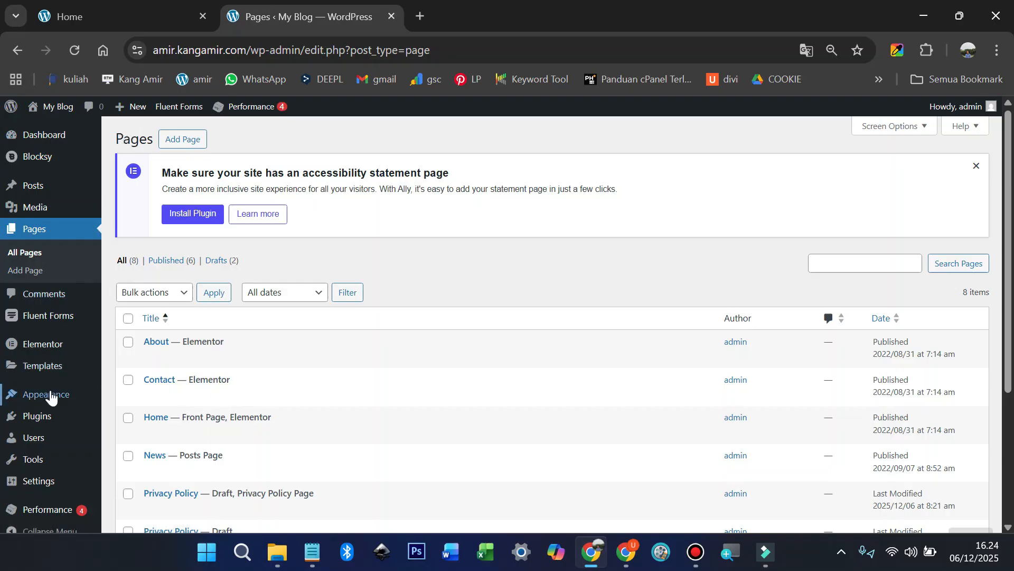
mouse_move(53, 395)
click(147, 434)
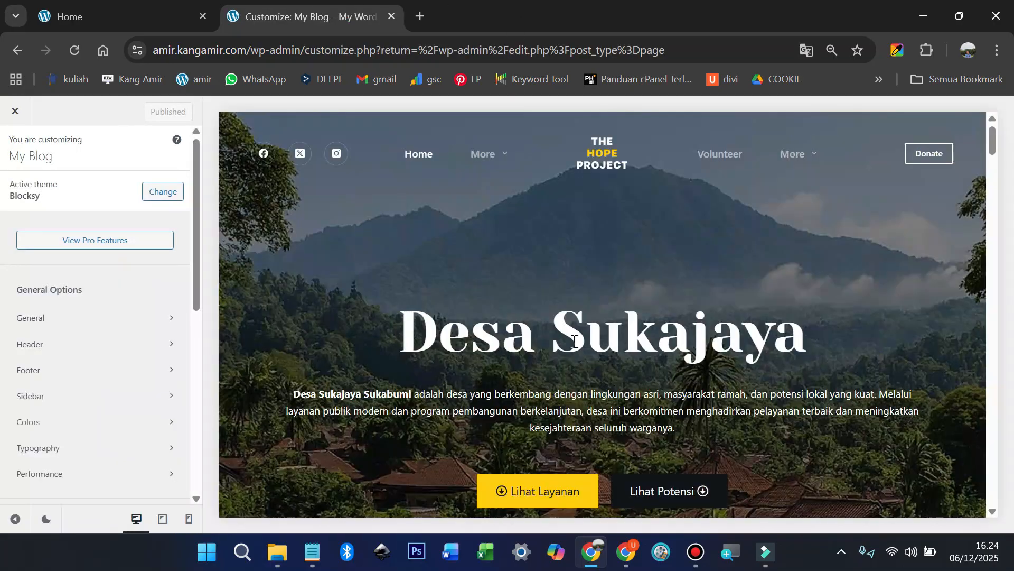
scroll(575, 341, down, 20)
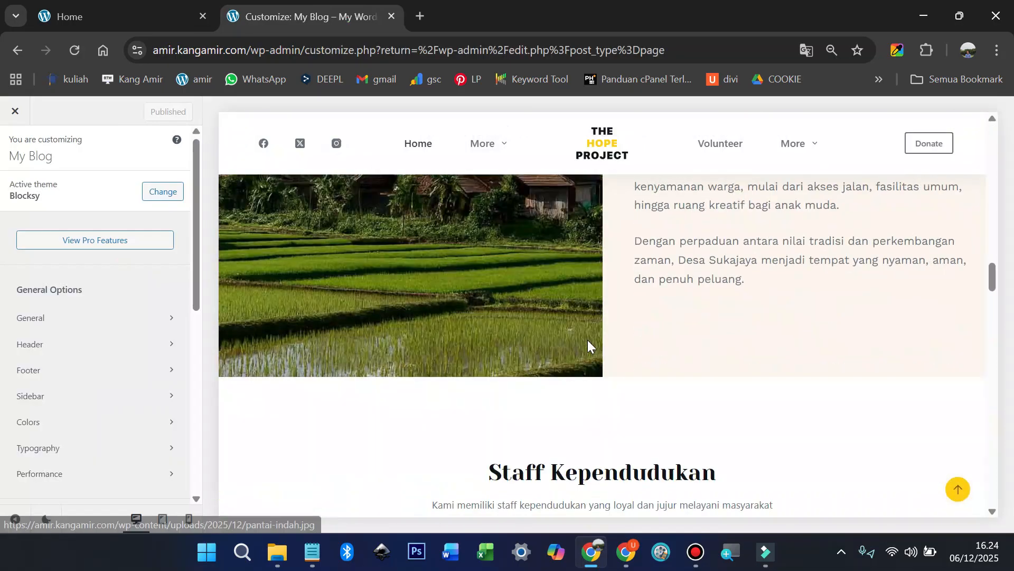
scroll(590, 343, down, 15)
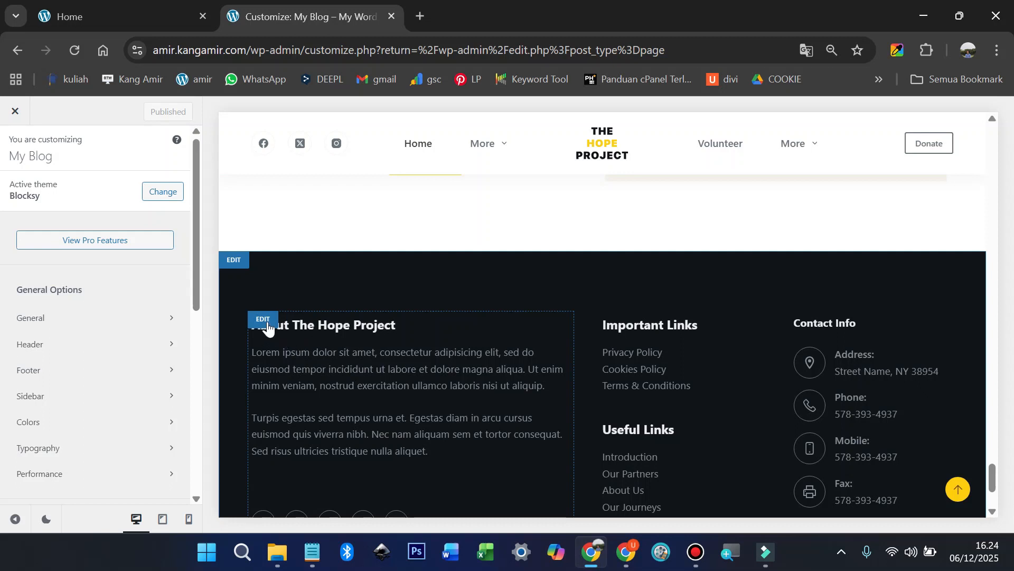
click(263, 319)
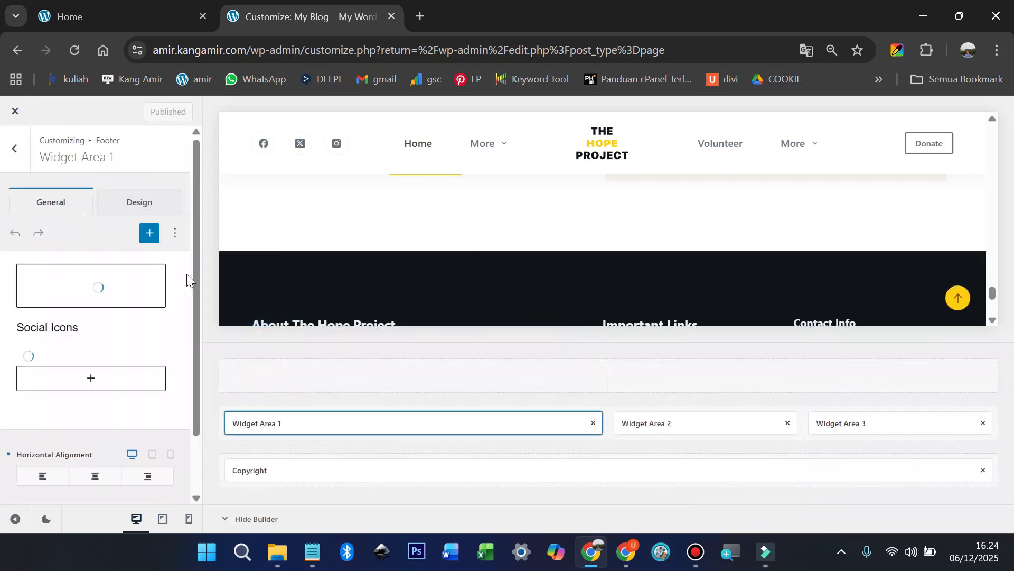
Step: Change the footer Text widget's title from 'About The Hope Project' to 'Desa Sukajaya'
scroll(310, 285, down, 3)
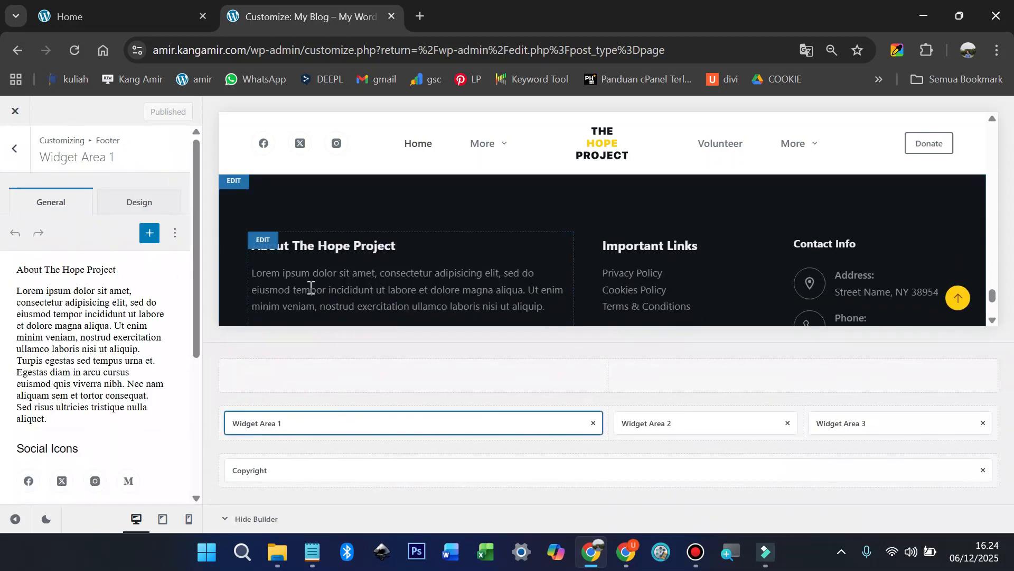
scroll(311, 287, down, 1)
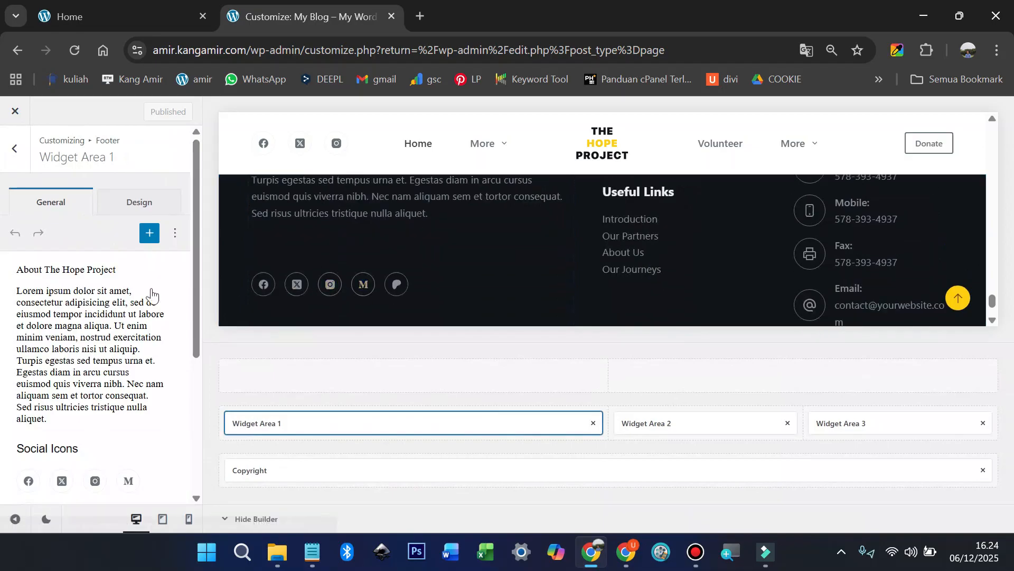
click(84, 10)
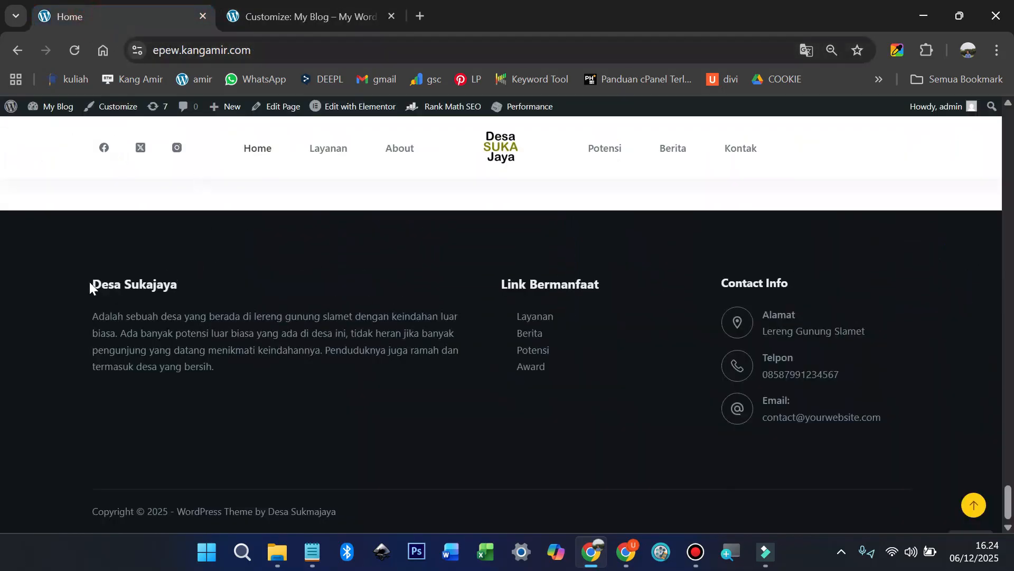
drag(91, 286, 189, 285)
right_click(156, 284)
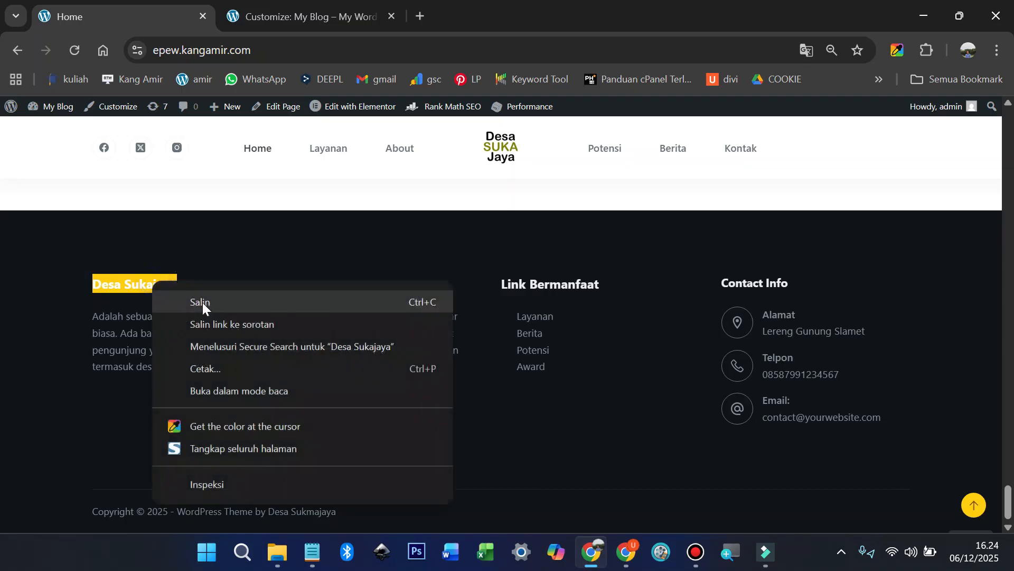
click(202, 299)
click(309, 16)
click(96, 272)
triple_click(116, 332)
key(ctrl+v)
Step: Replace the widget's Lorem ipsum text with the Indonesian village description from the live site
click(118, 19)
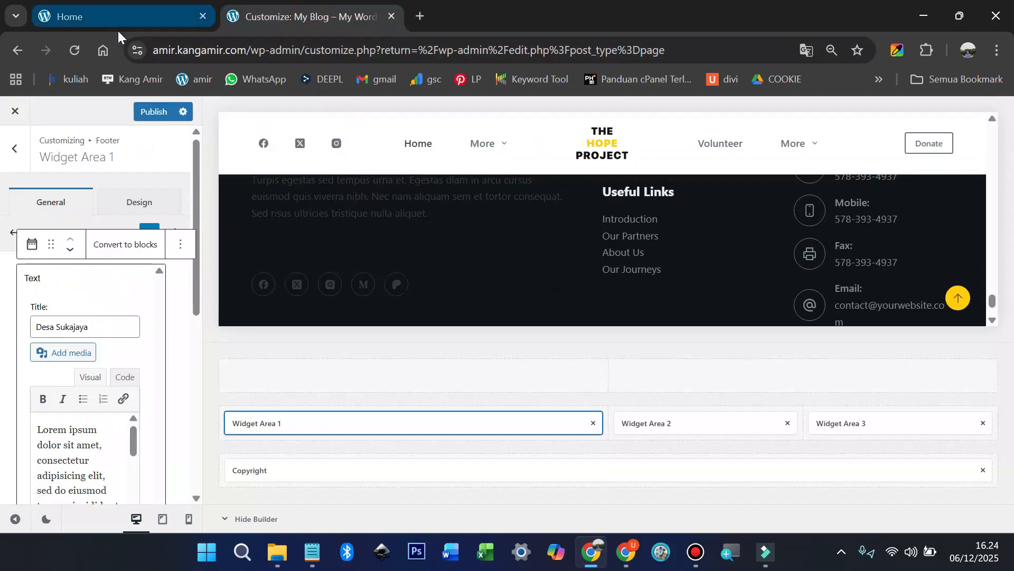
drag(92, 317, 221, 360)
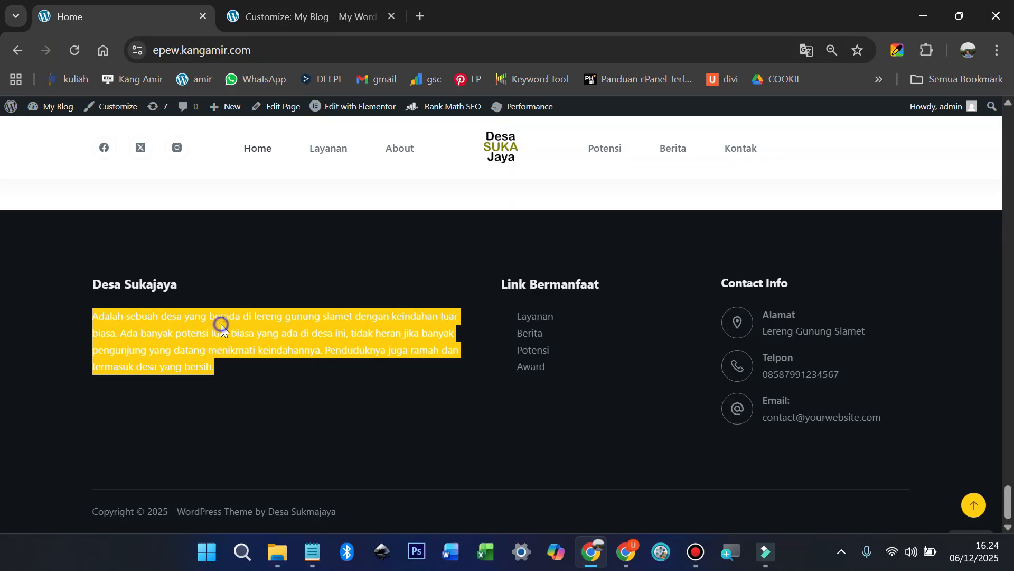
right_click(221, 324)
click(265, 124)
click(276, 19)
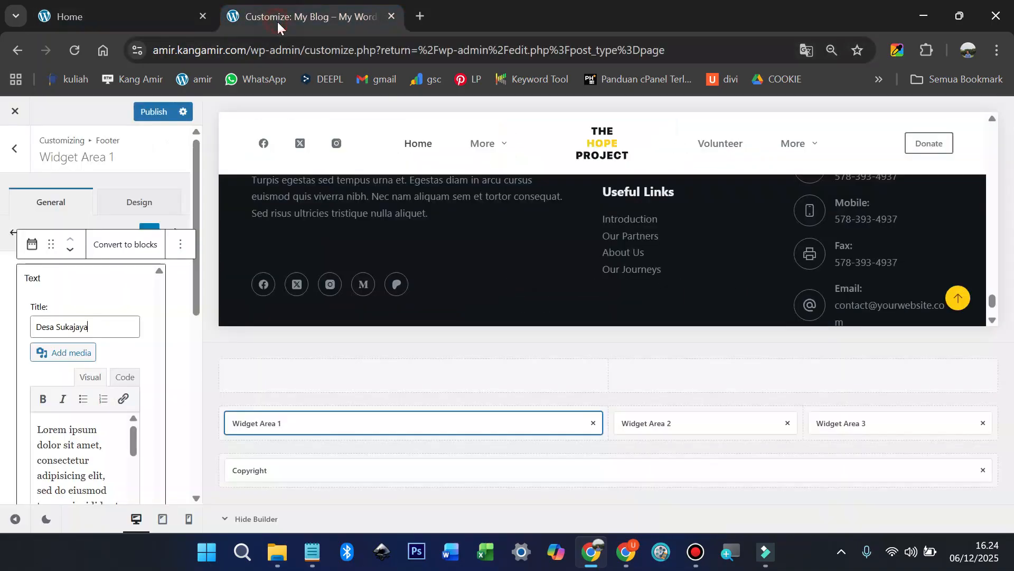
key(ctrl+a)
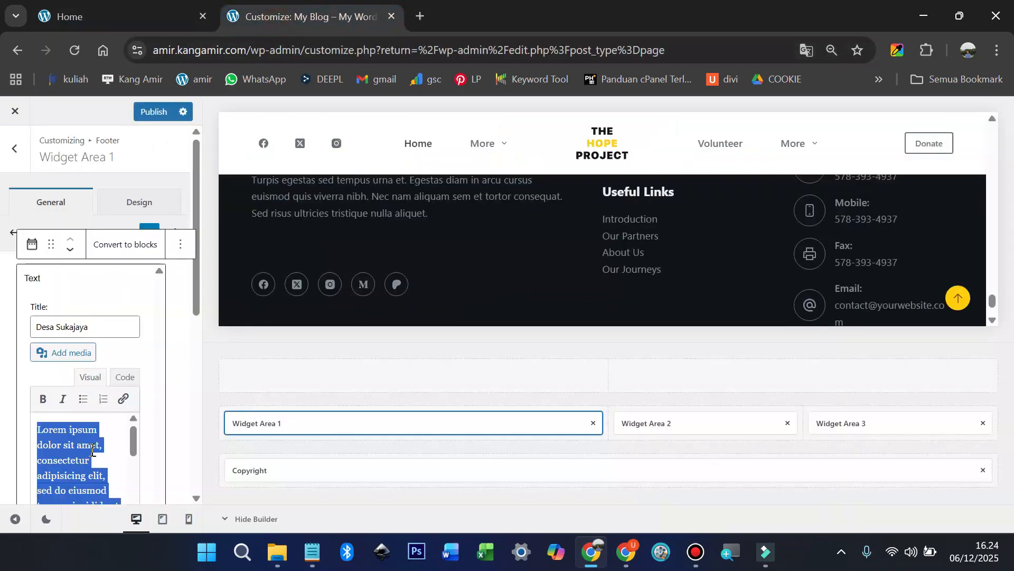
key(ctrl+v)
scroll(535, 239, up, 1)
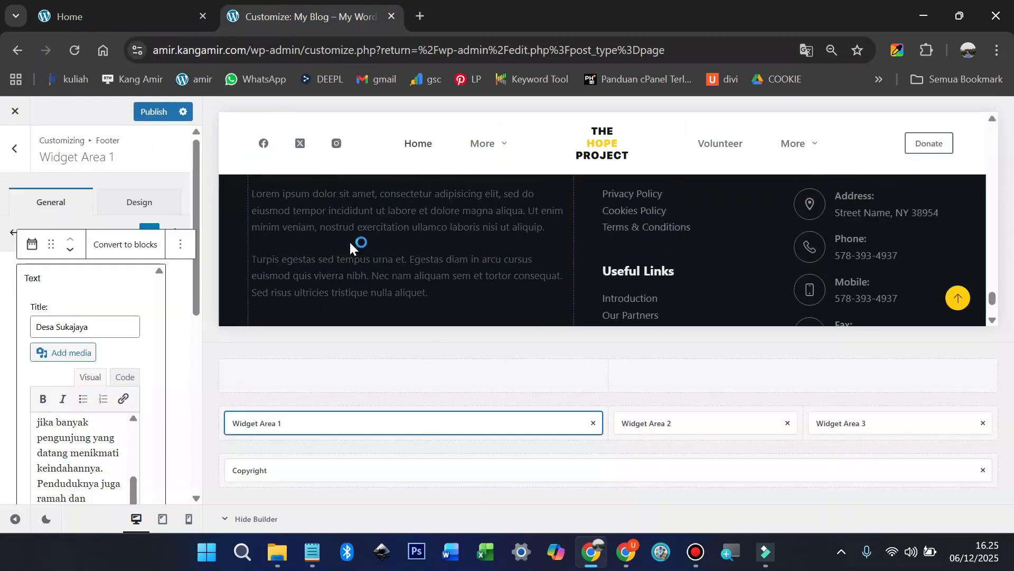
scroll(366, 240, up, 2)
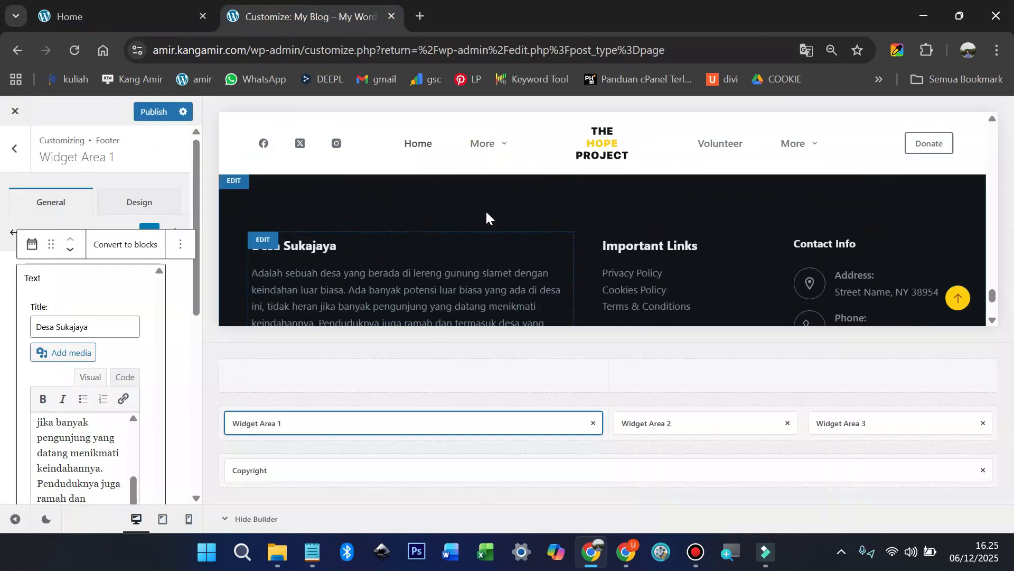
Step: Copy the 'Link Bermanfaat' heading text from the live site's footer
click(136, 18)
click(563, 299)
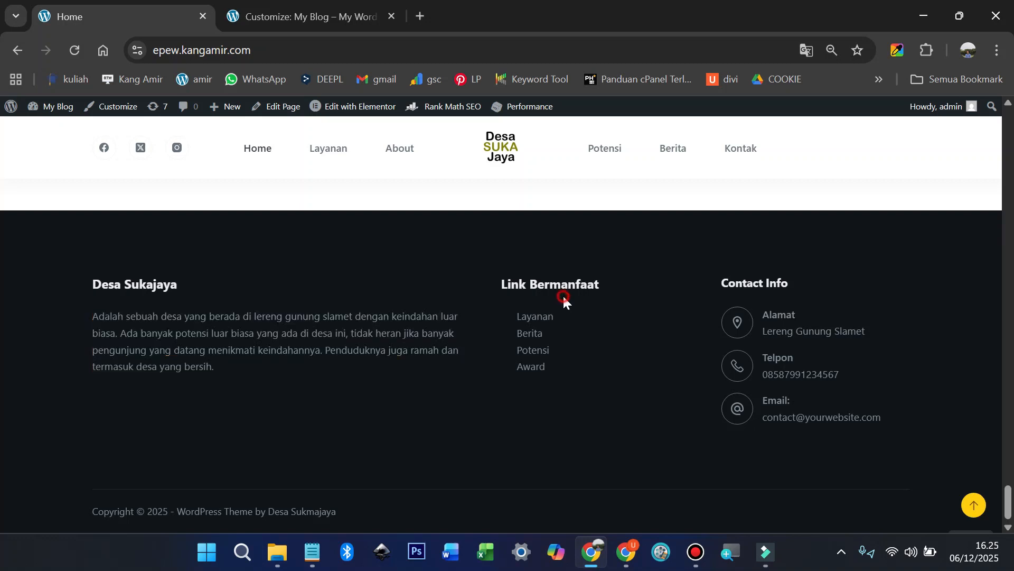
drag(501, 285, 588, 281)
right_click(584, 281)
click(628, 297)
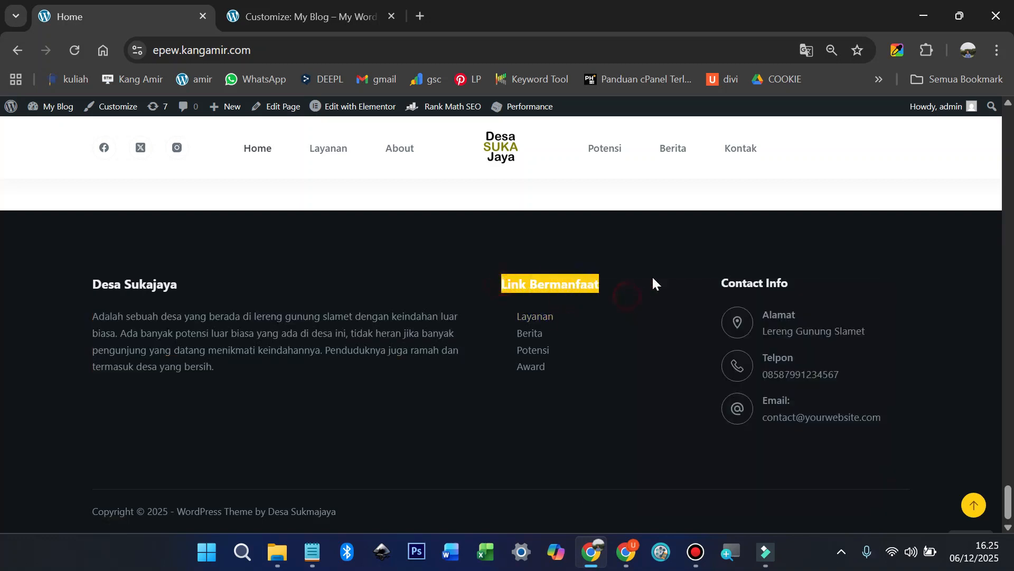
Step: Paste 'Link Bermanfaat' over the Important Links title in Footer Widget Area 2
click(251, 18)
click(623, 242)
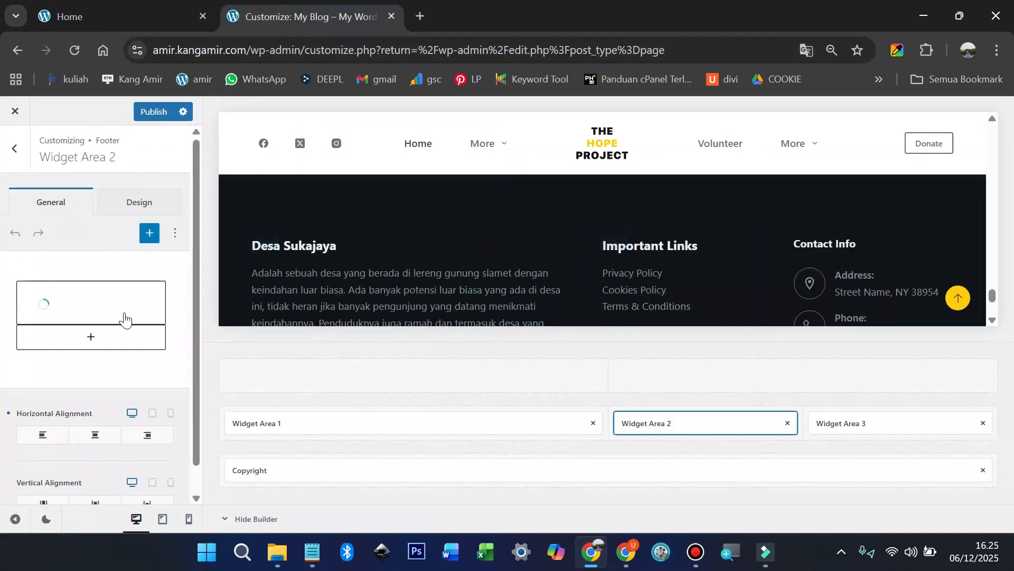
click(95, 293)
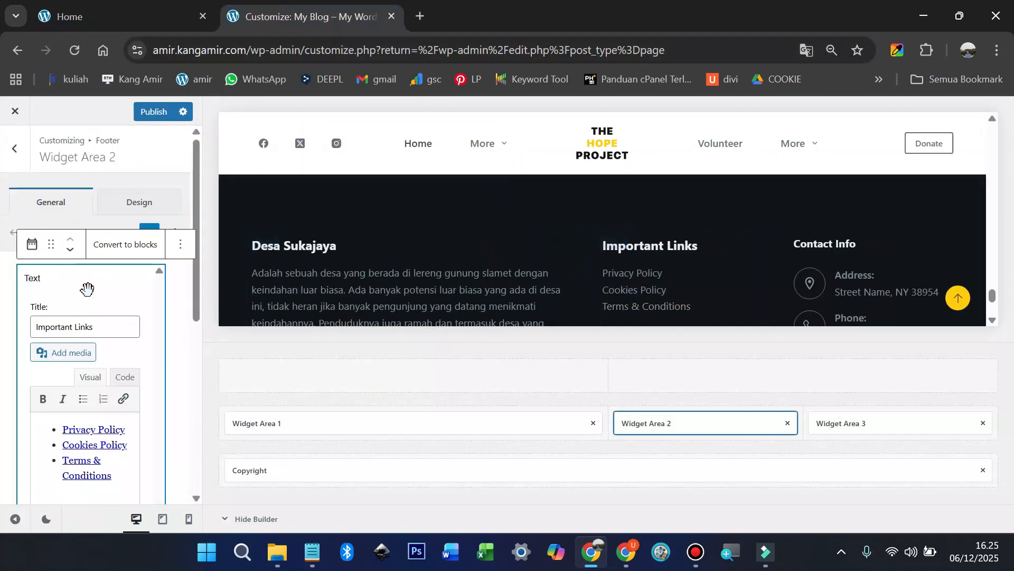
triple_click(108, 330)
key(ctrl+v)
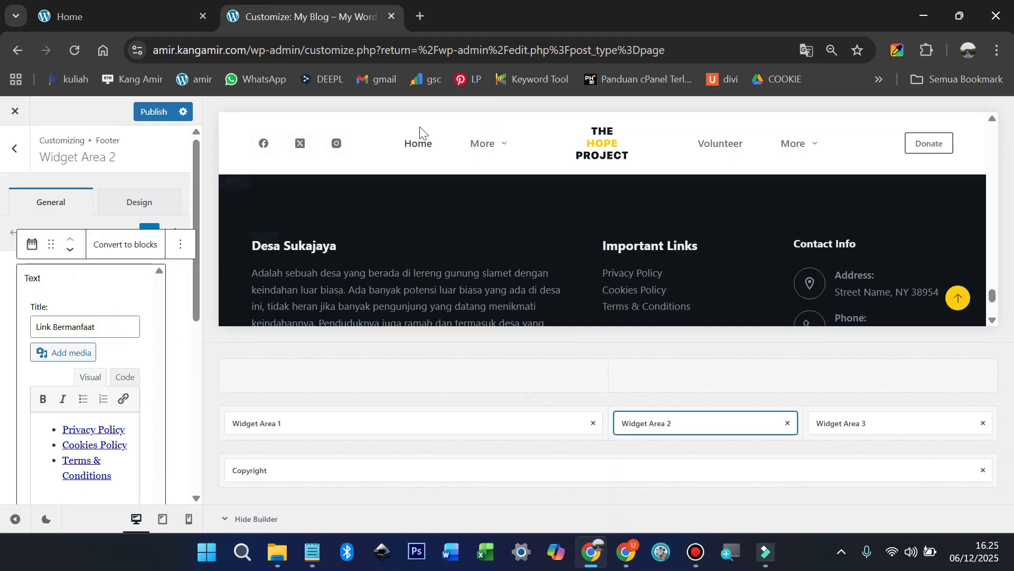
click(135, 19)
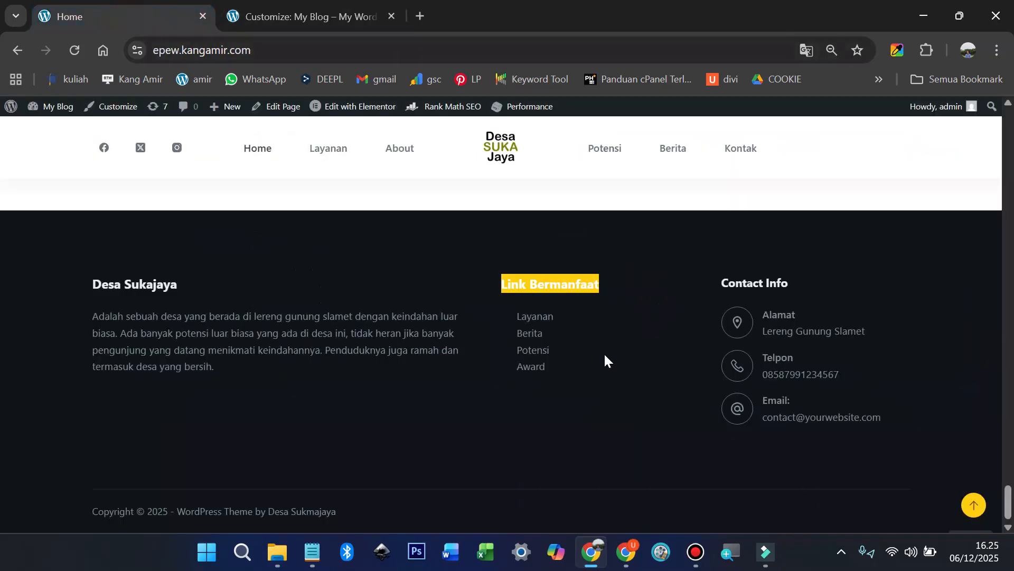
click(330, 18)
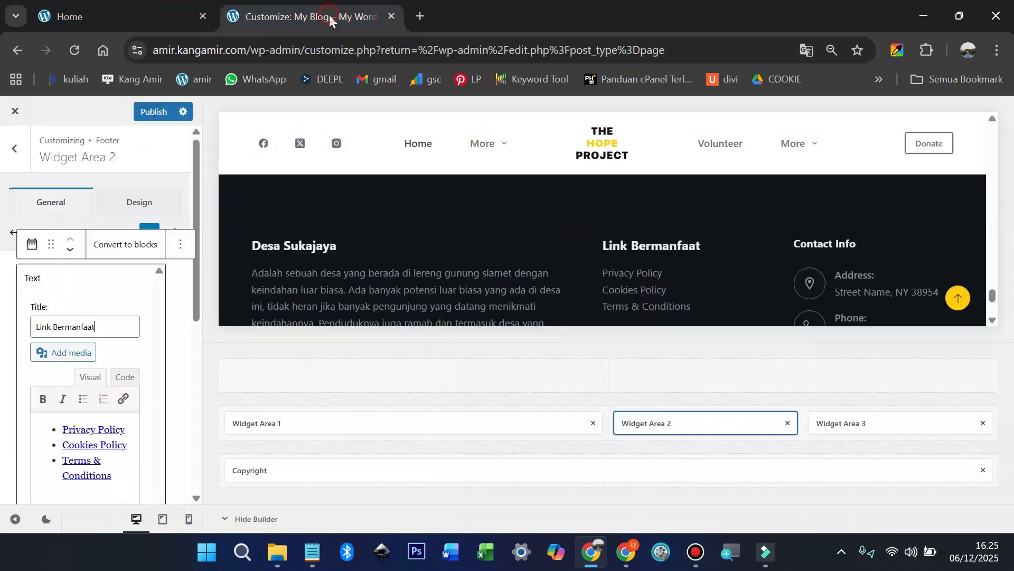
scroll(96, 379, down, 2)
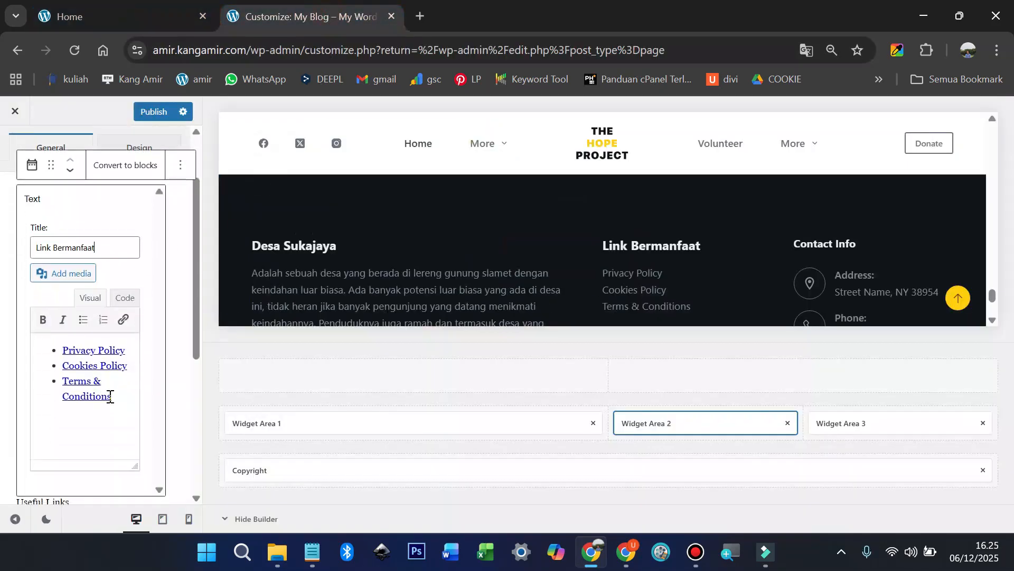
Step: Replace the widget's old link list with bullets Layanan, Berita, Potensi and Award
drag(110, 397, 48, 352)
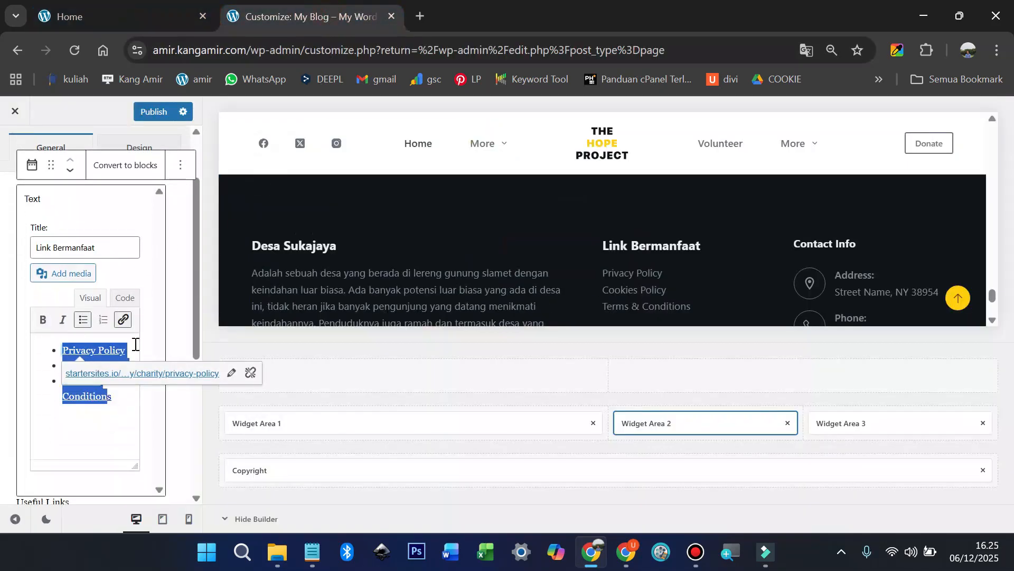
text(La)
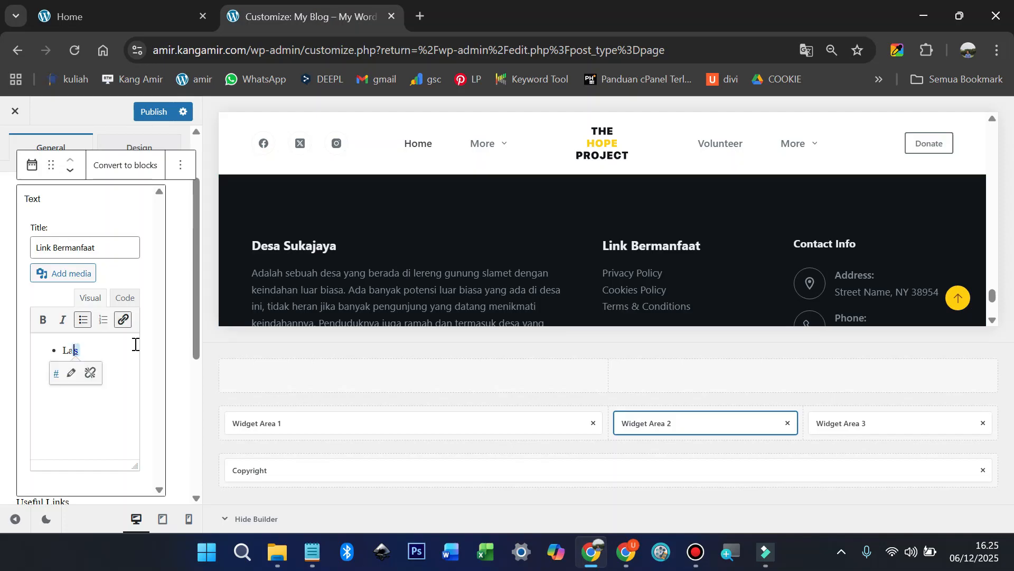
text(yanan)
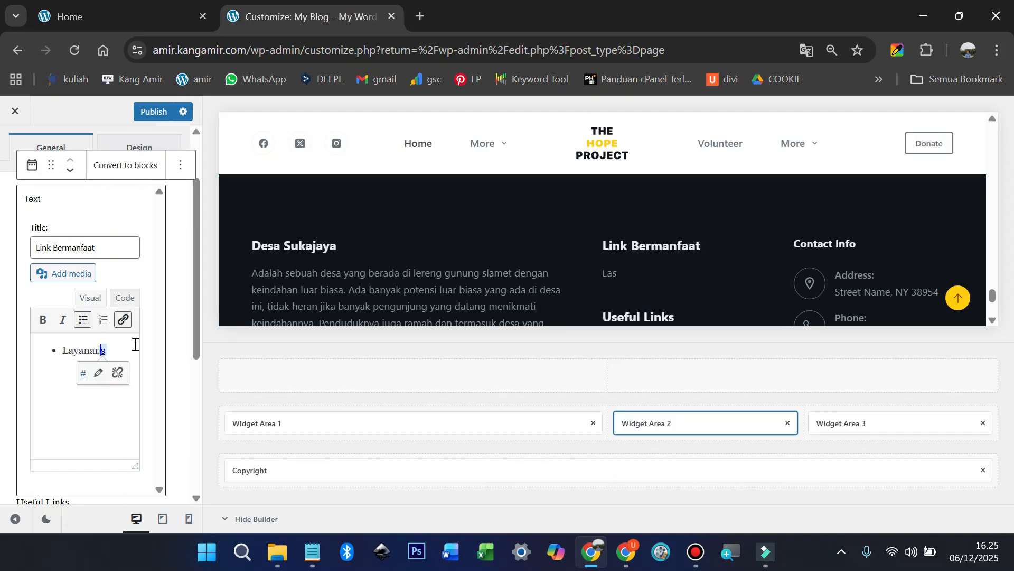
key(Return)
text(Beirs)
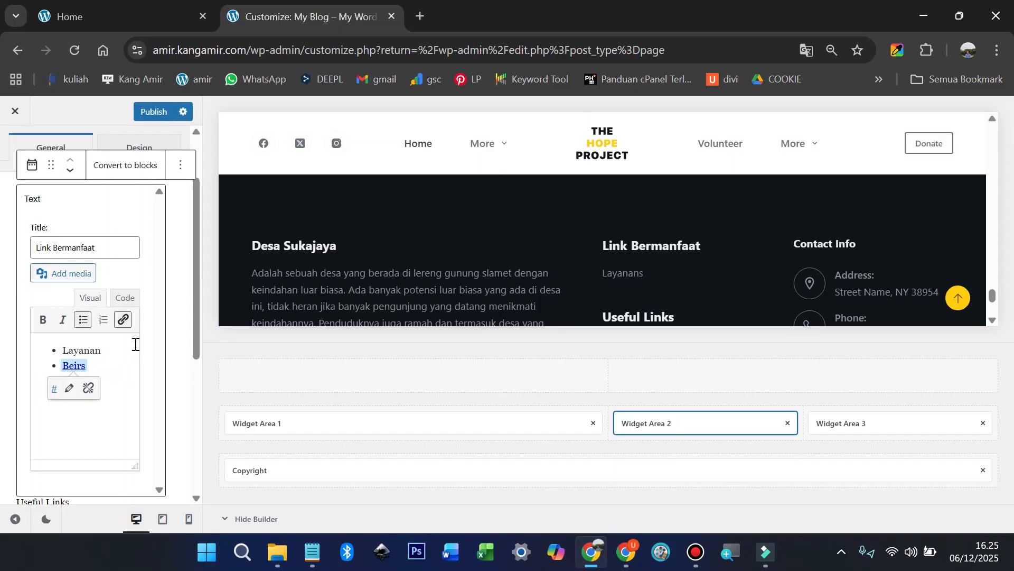
text(rita)
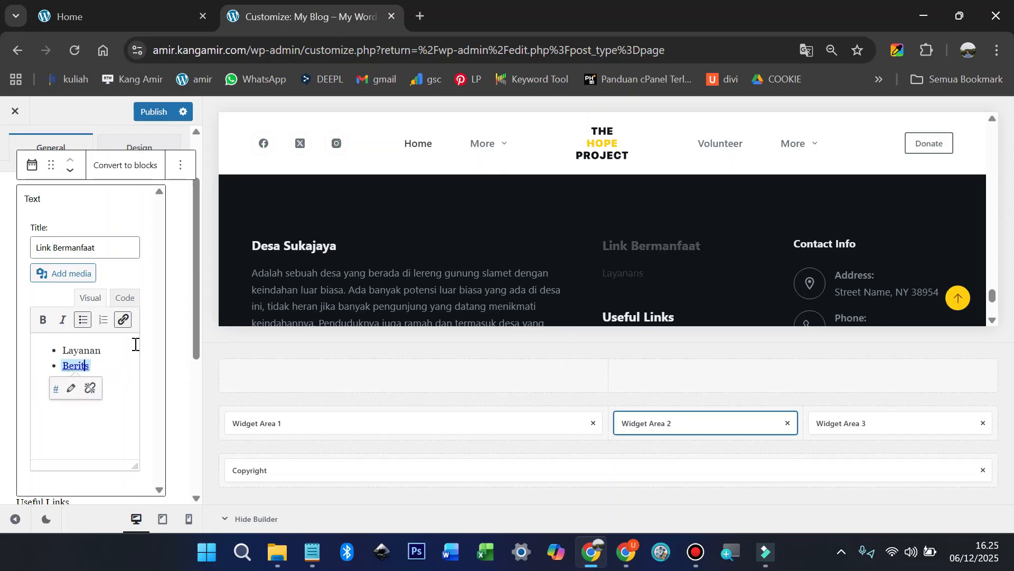
key(Return)
text(Potensis)
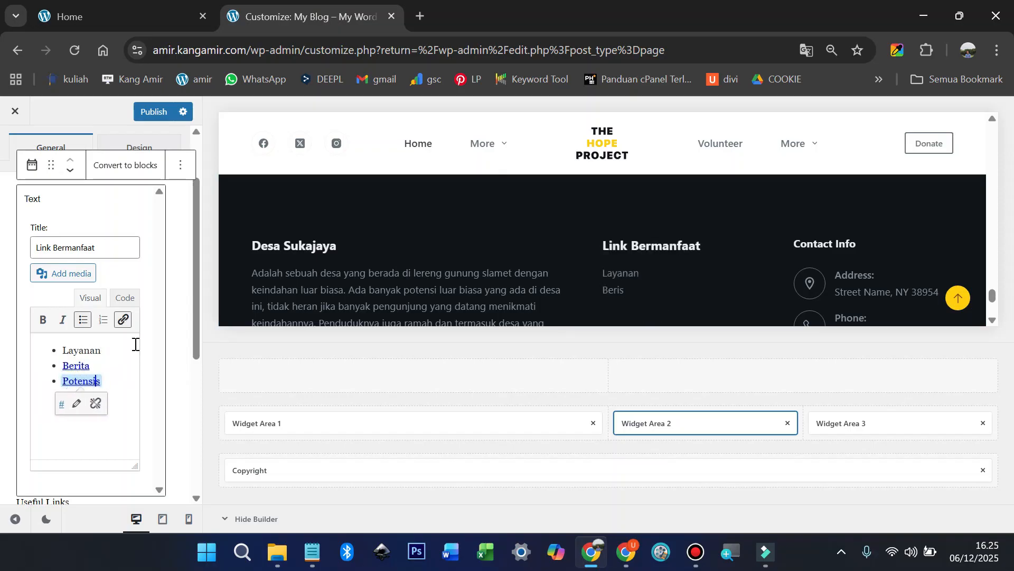
key(Return)
text(Award)
key(BackSpace)
Step: Link the Layanan item to '#'
double_click(97, 352)
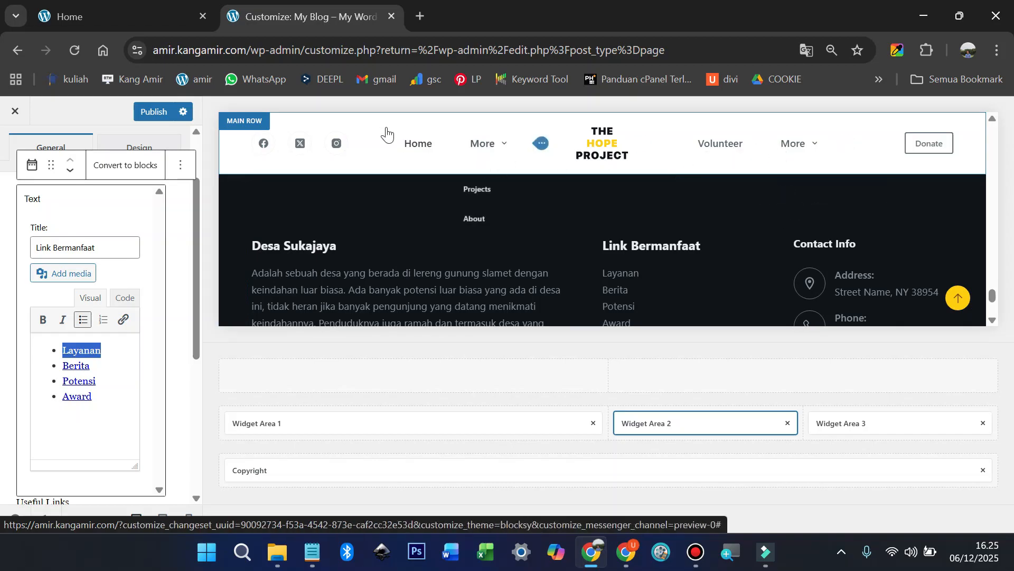
click(111, 16)
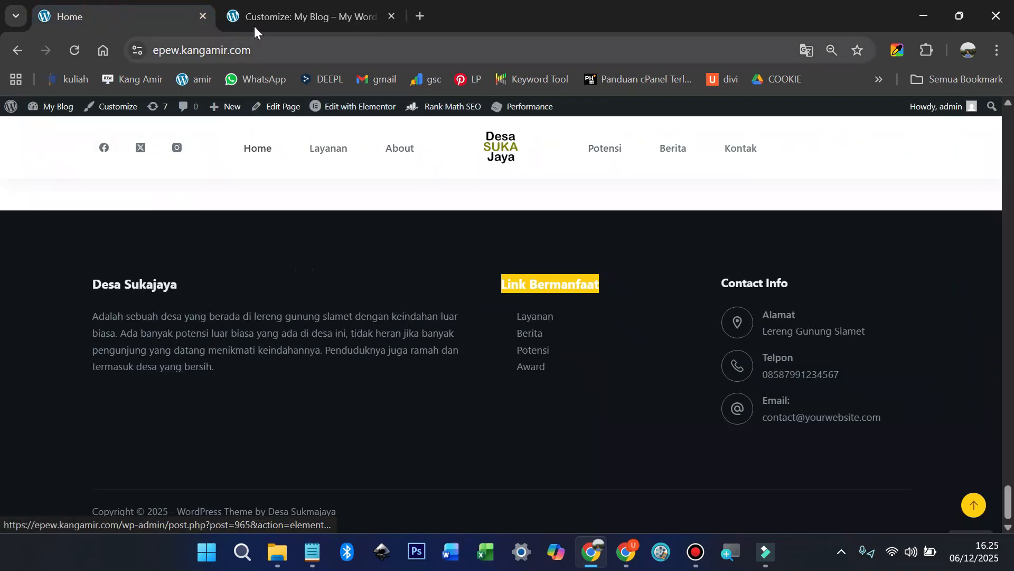
click(278, 16)
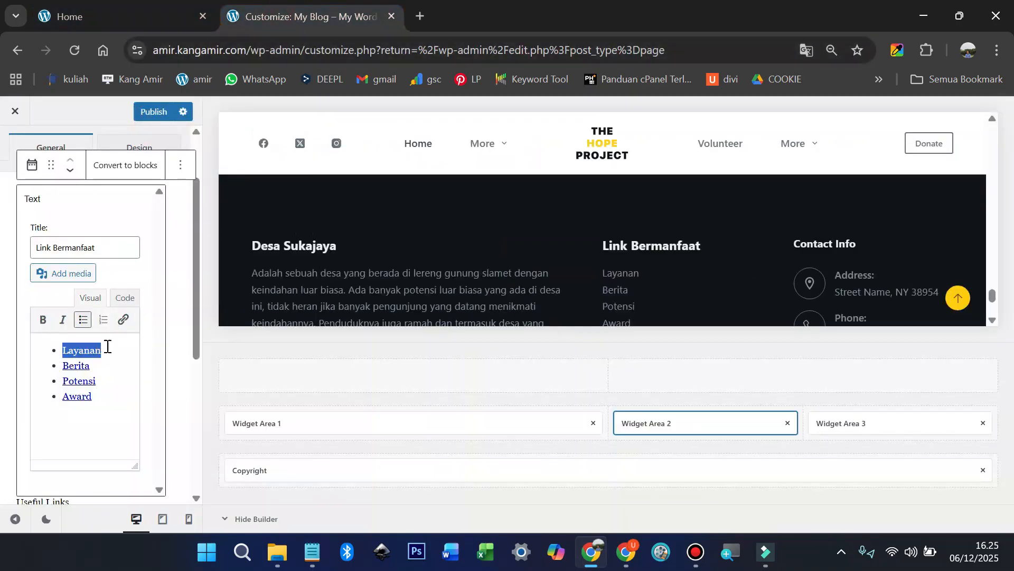
click(123, 320)
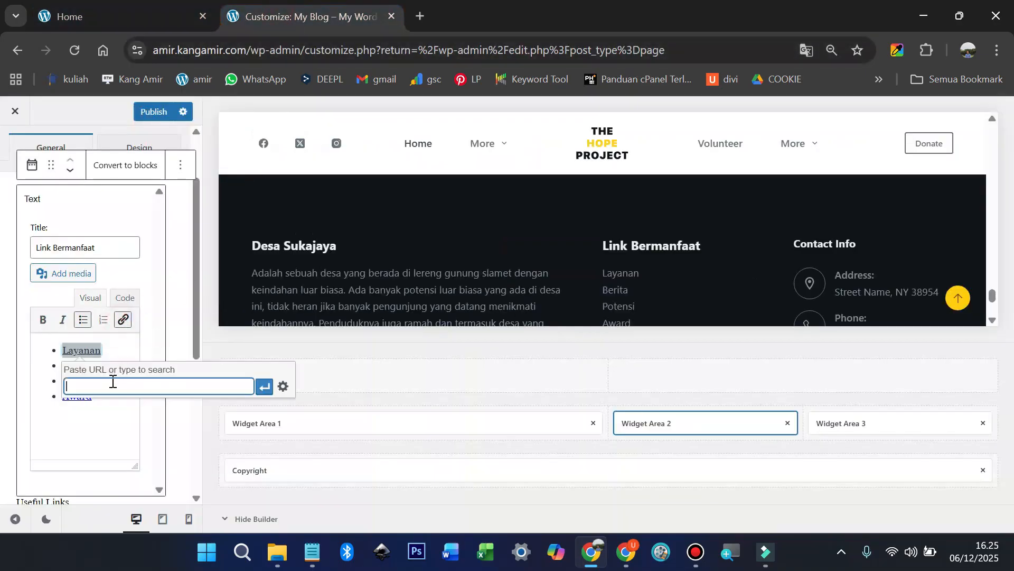
key(Return)
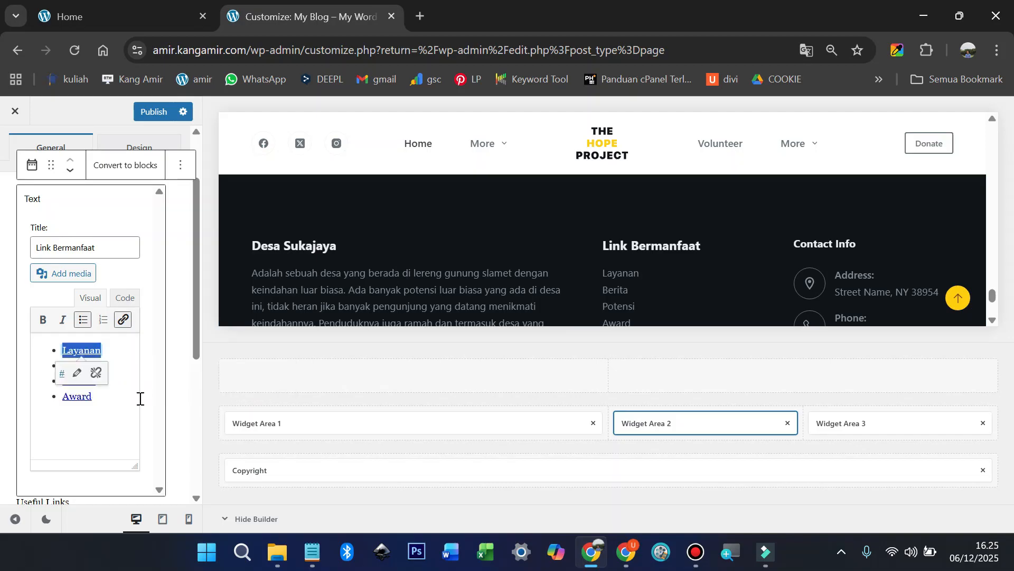
click(113, 397)
scroll(136, 367, down, 5)
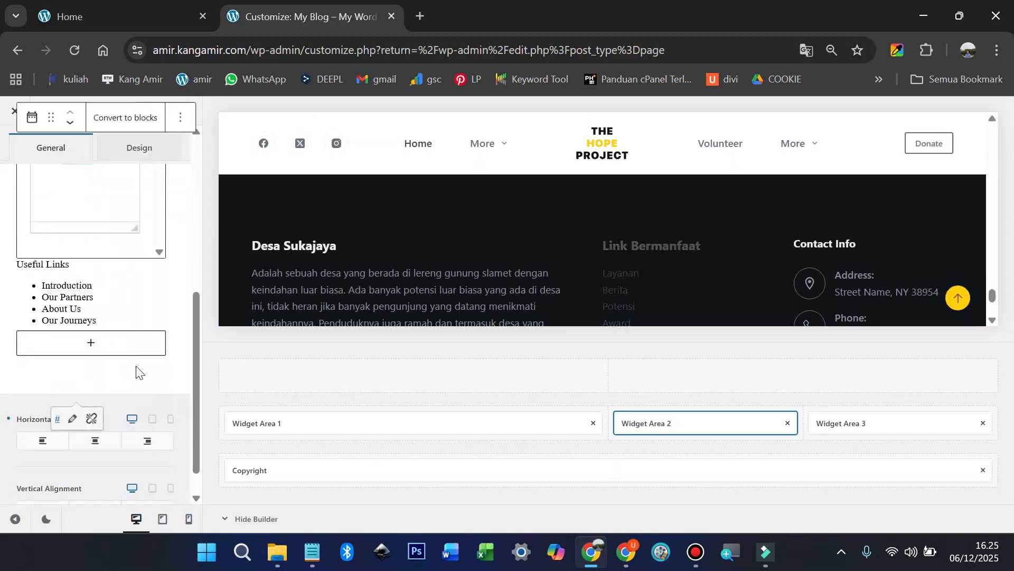
Step: Delete the Useful Links text block from the footer widget
click(129, 286)
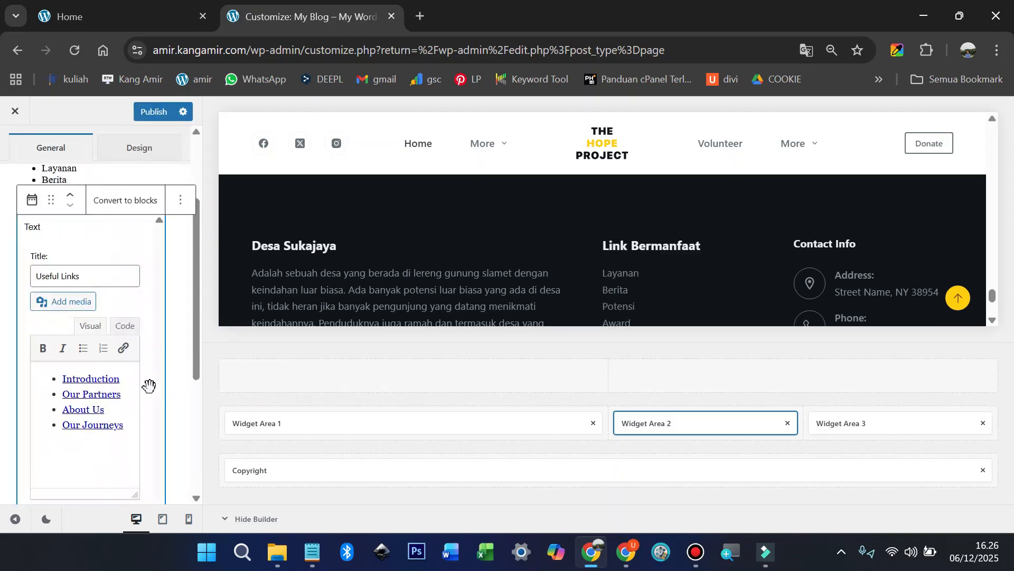
scroll(144, 385, down, 4)
scroll(138, 327, up, 3)
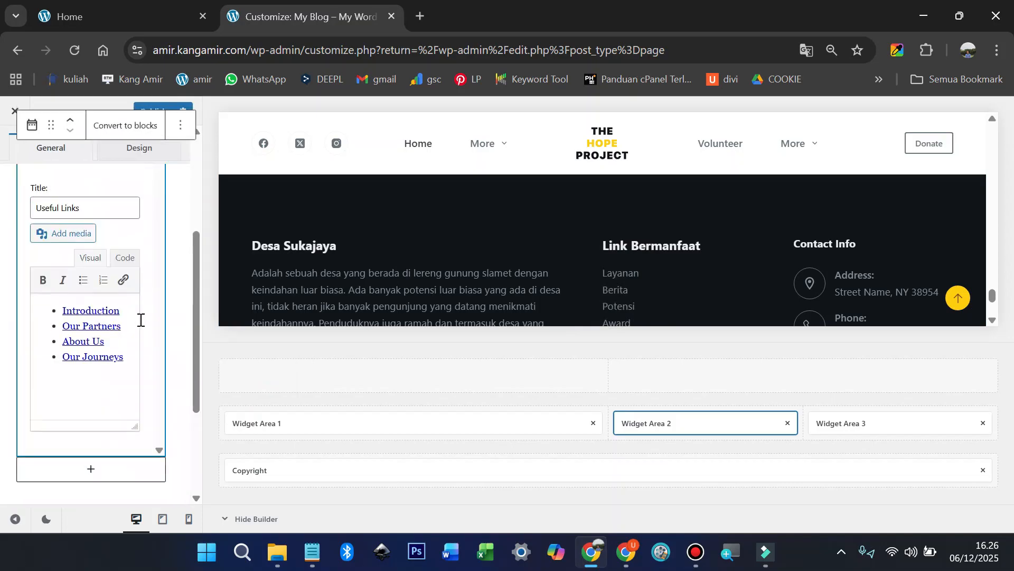
scroll(137, 241, up, 3)
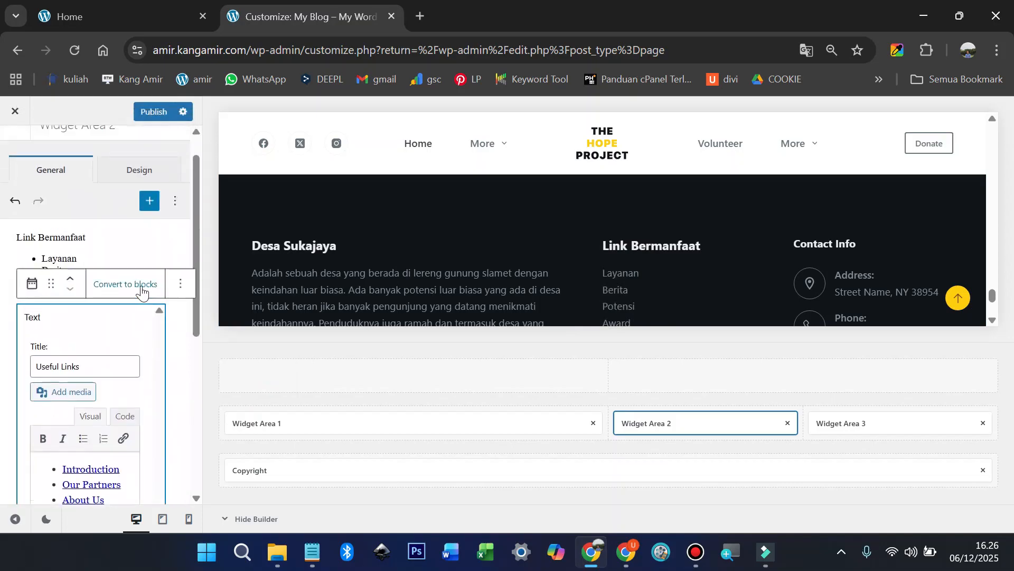
click(182, 288)
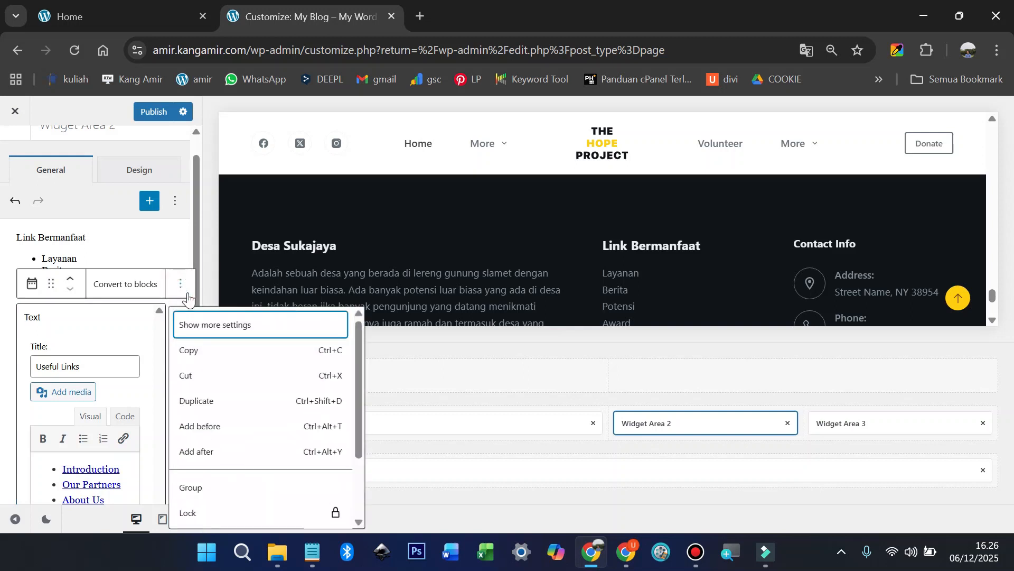
scroll(237, 375, down, 3)
click(215, 515)
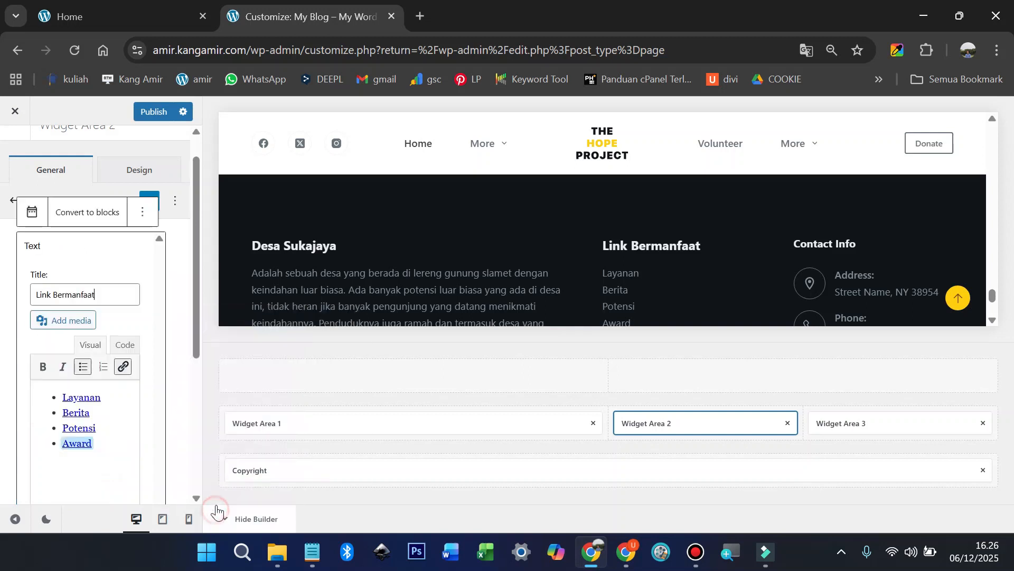
scroll(560, 274, down, 5)
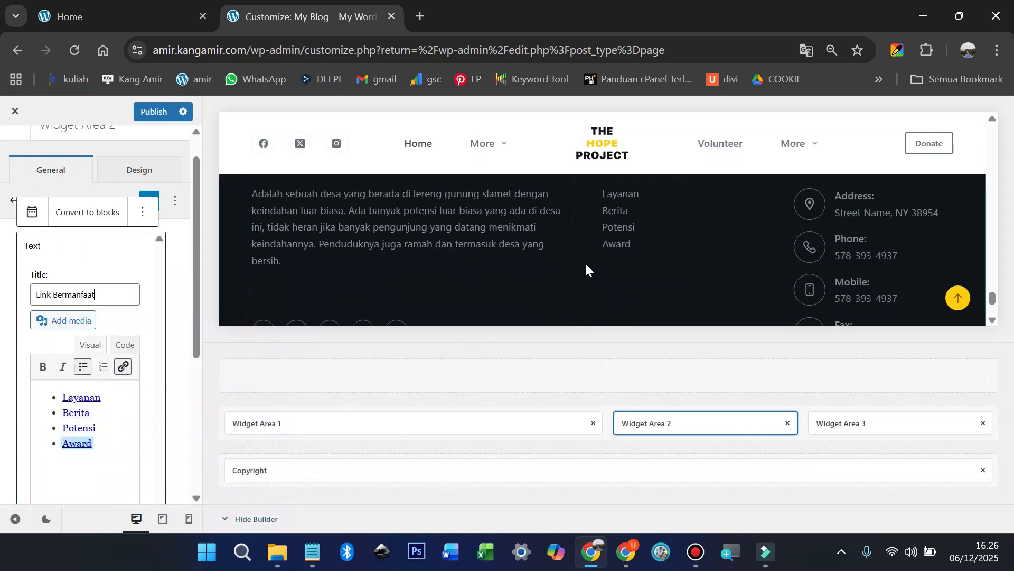
scroll(321, 258, up, 2)
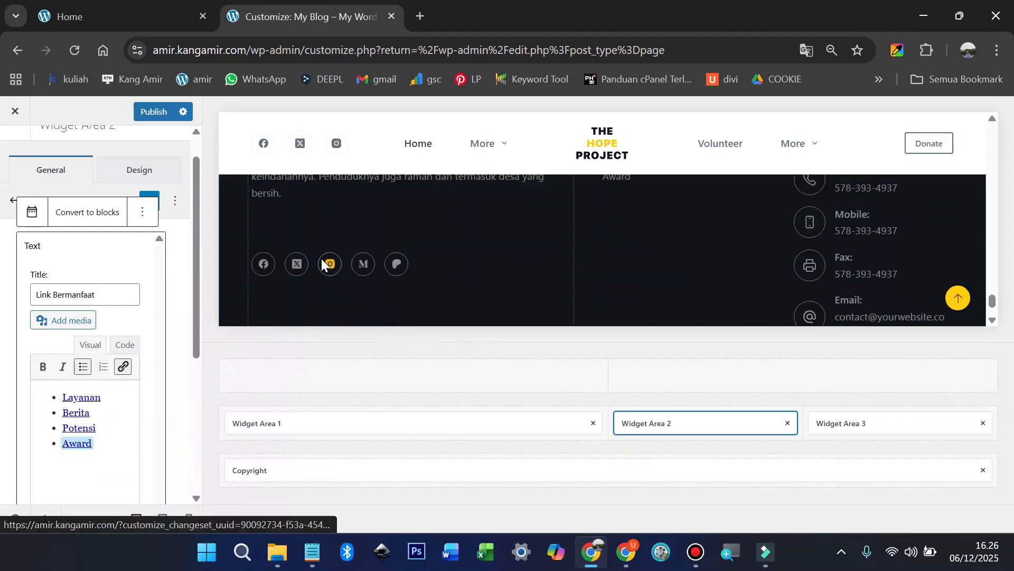
scroll(370, 256, down, 2)
Step: Close the text widget editor and open Footer Widget Area 1 with the Desa Sukajaya text
click(413, 250)
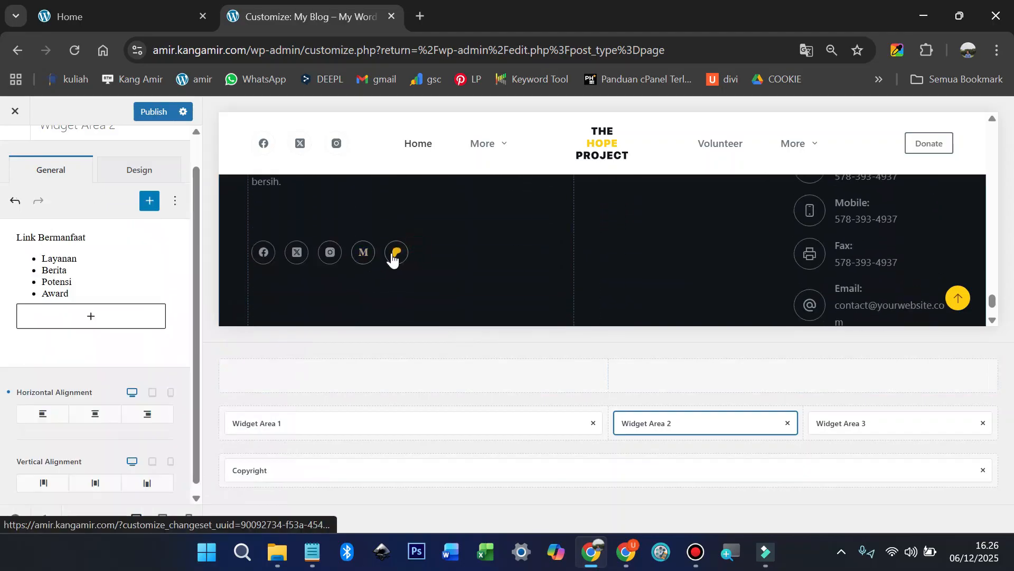
scroll(142, 347, down, 1)
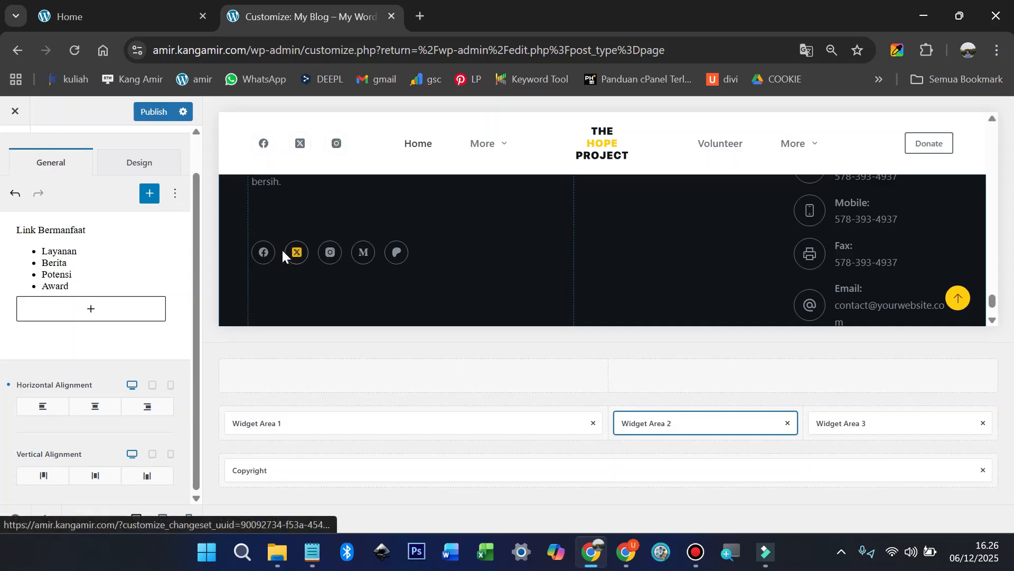
scroll(270, 259, up, 5)
scroll(270, 259, up, 8)
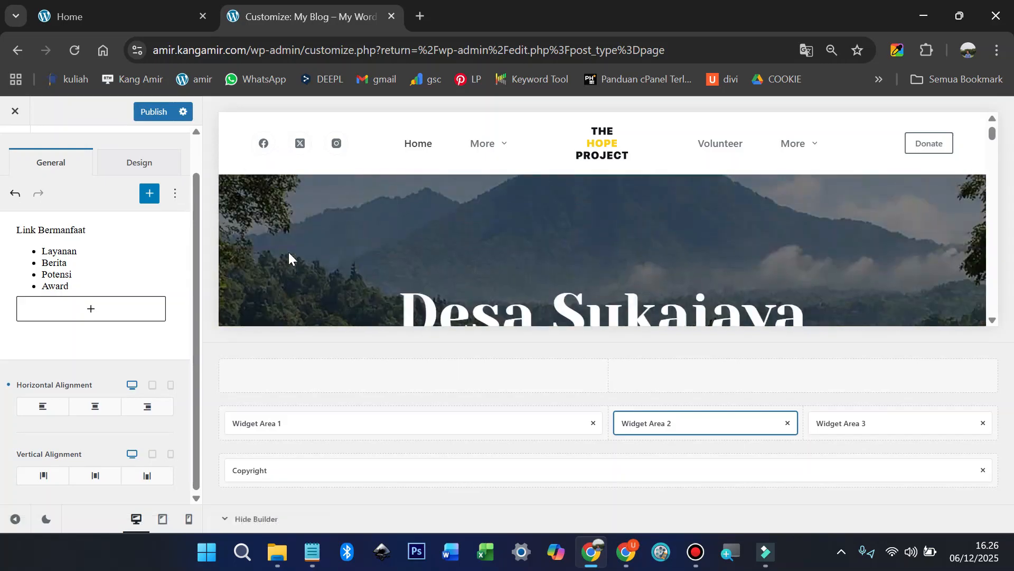
scroll(265, 276, down, 10)
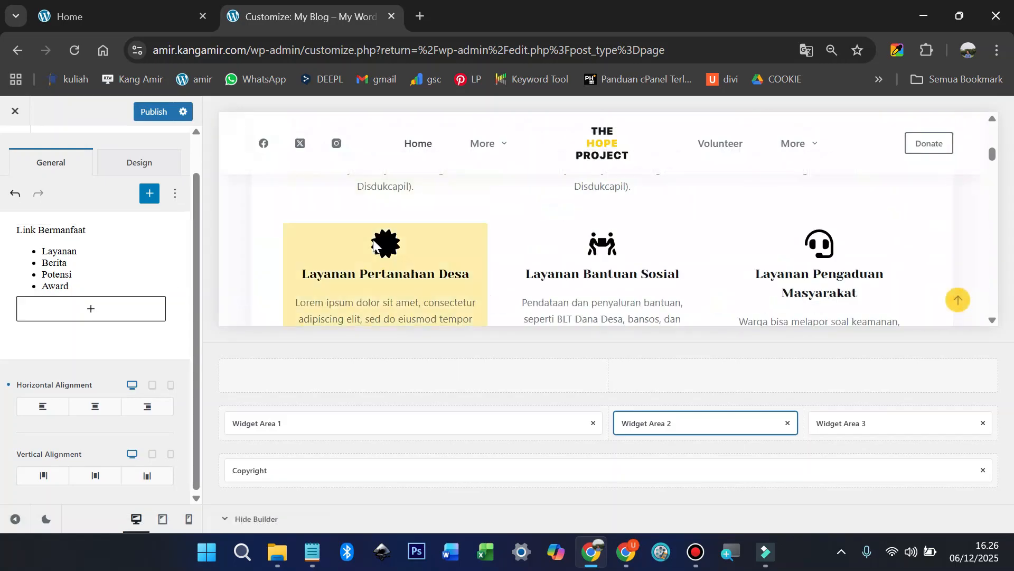
scroll(379, 267, down, 10)
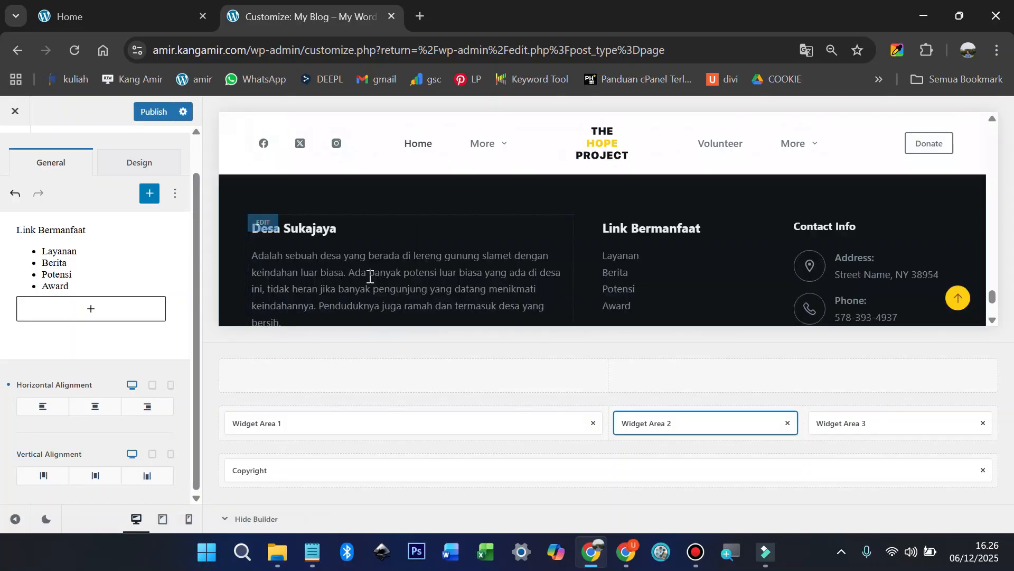
scroll(317, 253, up, 3)
click(267, 208)
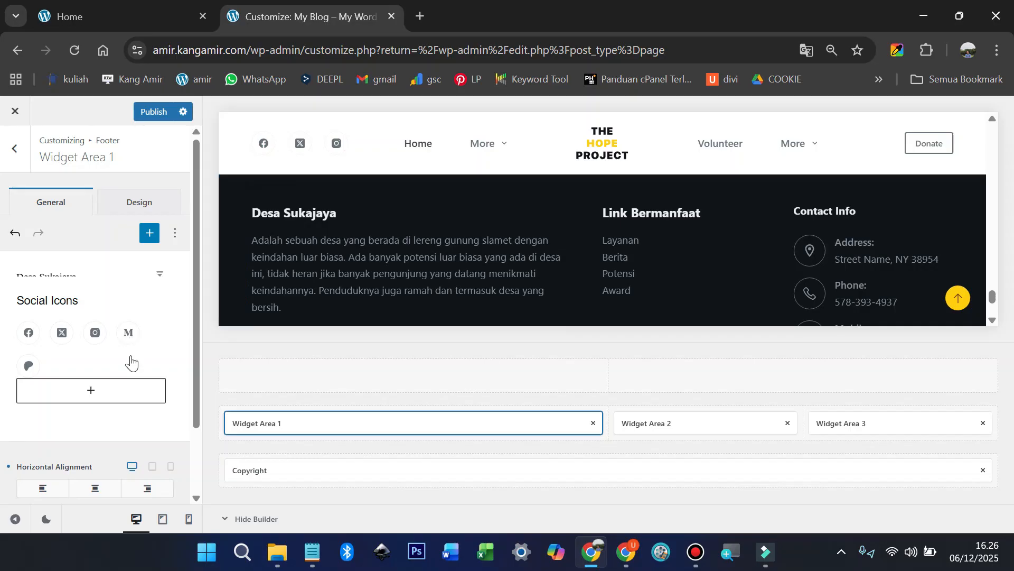
Step: Show more settings for the Social Icons block below the Desa Sukajaya description
scroll(105, 360, down, 1)
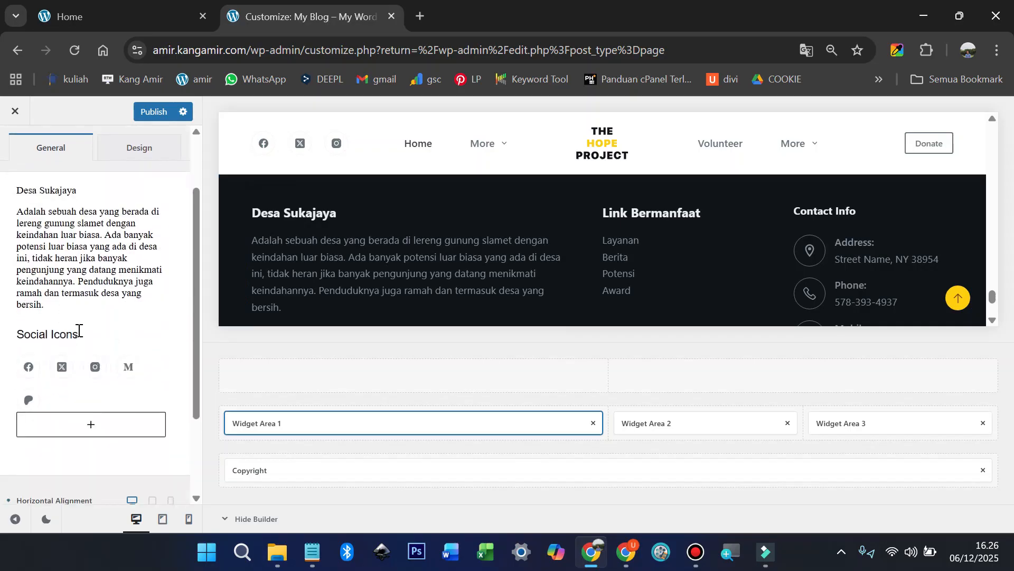
click(79, 332)
drag(86, 334, 13, 335)
click(117, 369)
click(156, 345)
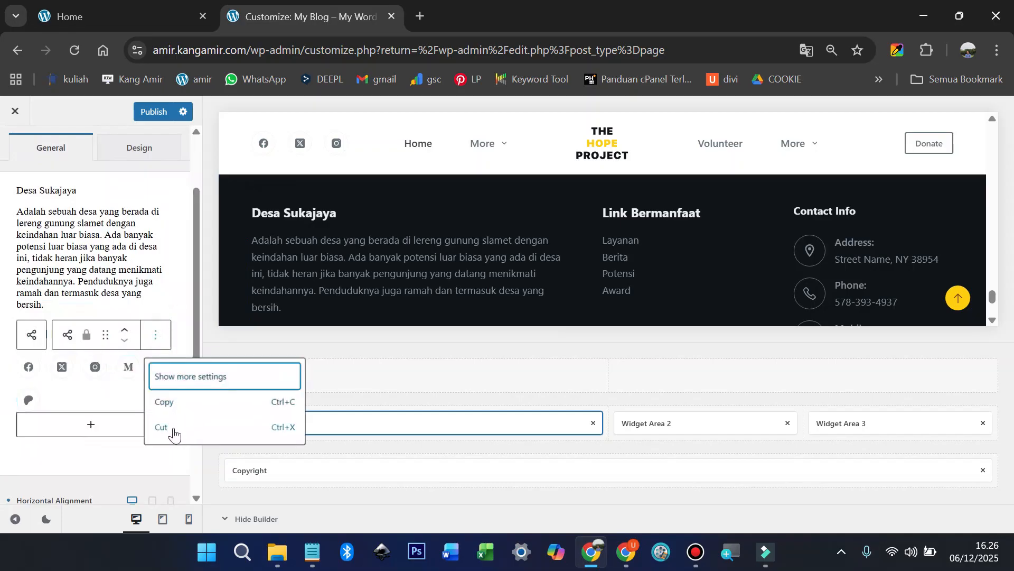
click(167, 312)
click(131, 369)
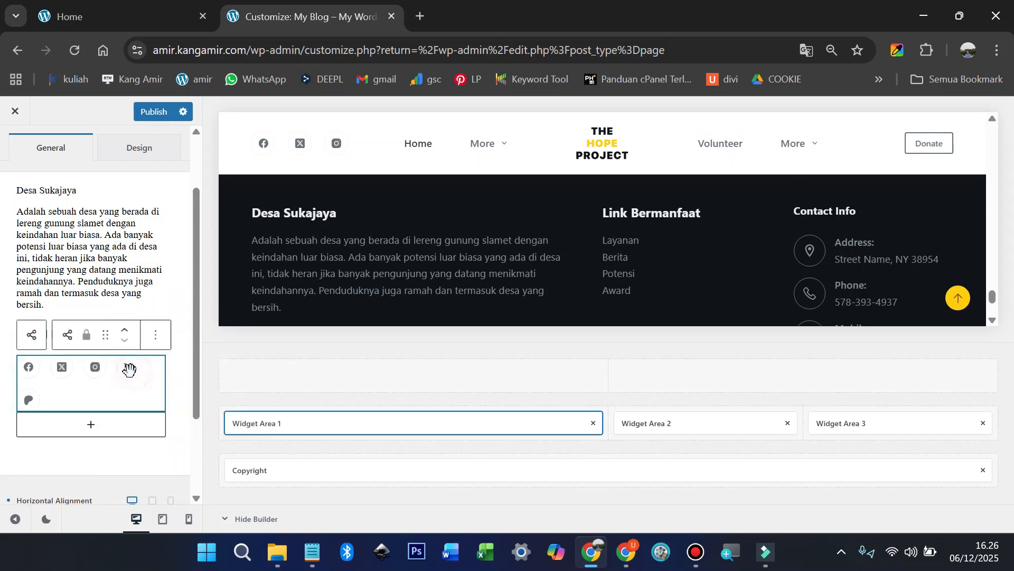
click(154, 335)
click(91, 374)
click(154, 338)
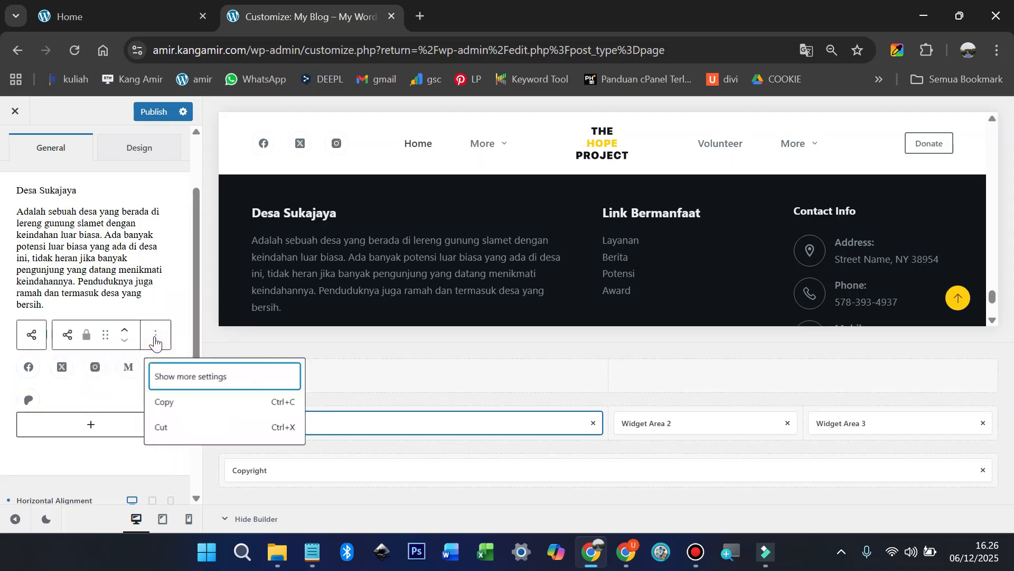
click(167, 377)
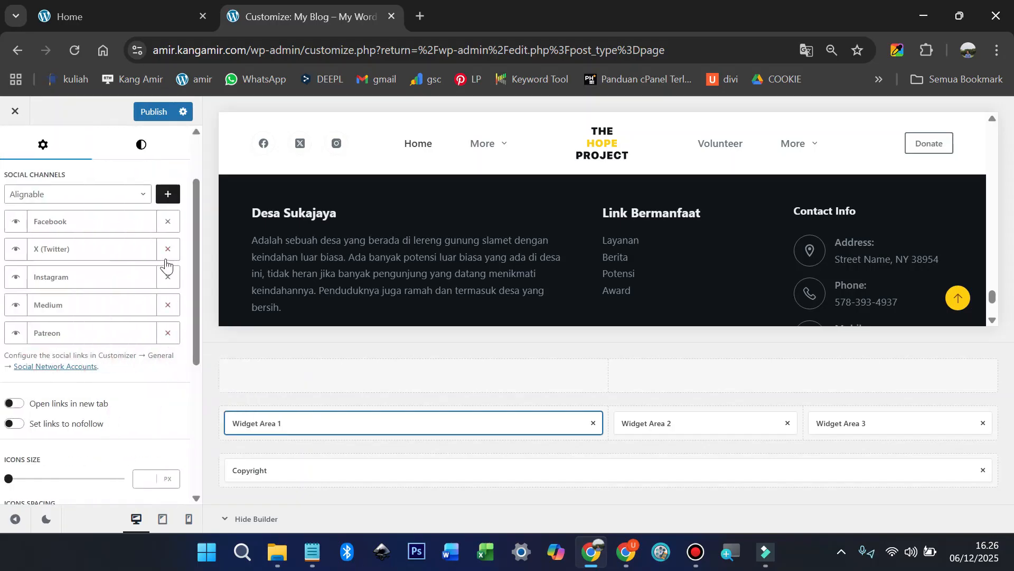
Step: Remove the Facebook, X, Instagram, Medium and Patreon channels from the Social Icons block
click(171, 228)
click(171, 227)
click(170, 228)
click(170, 226)
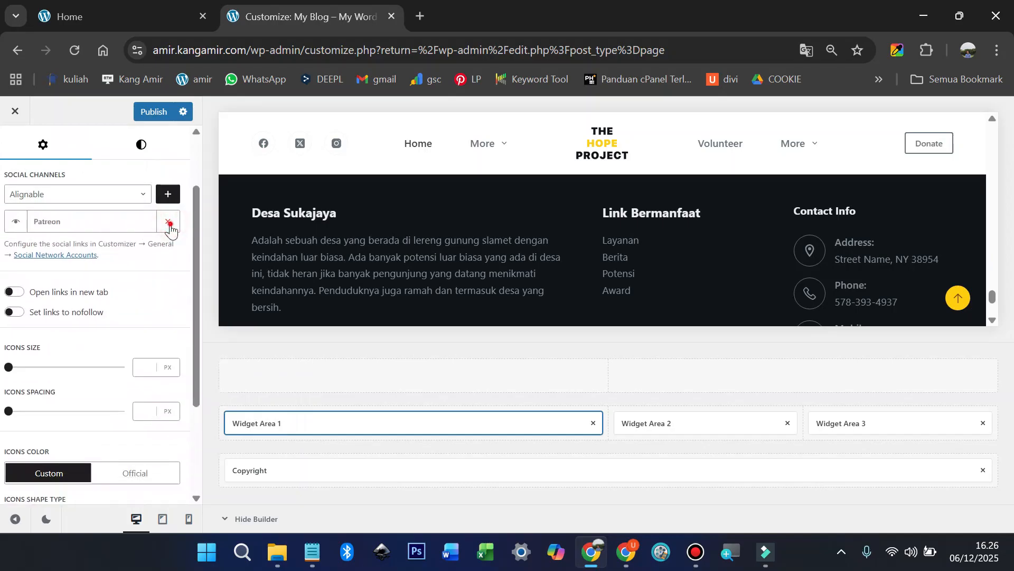
click(170, 224)
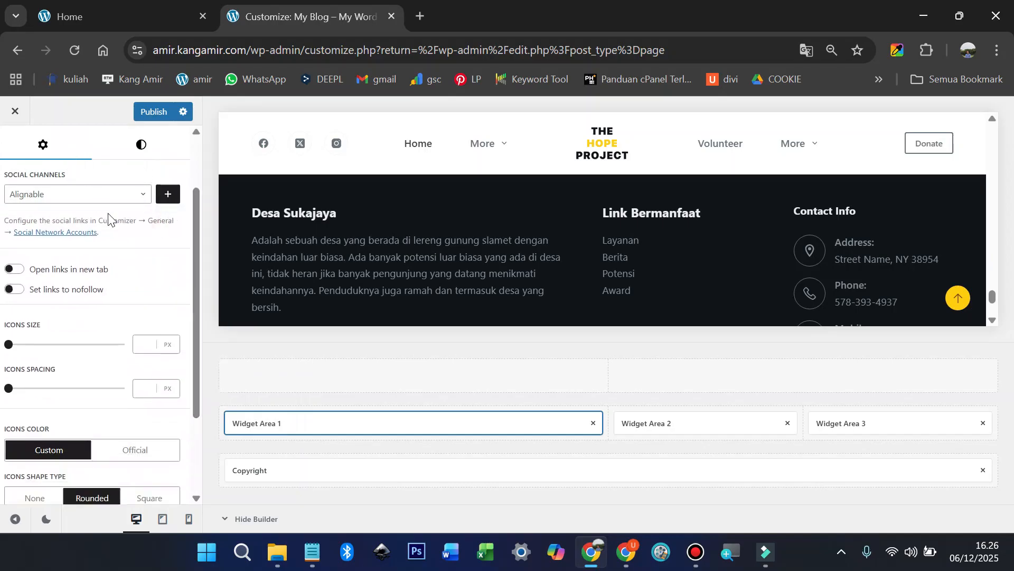
scroll(107, 220, up, 2)
click(9, 148)
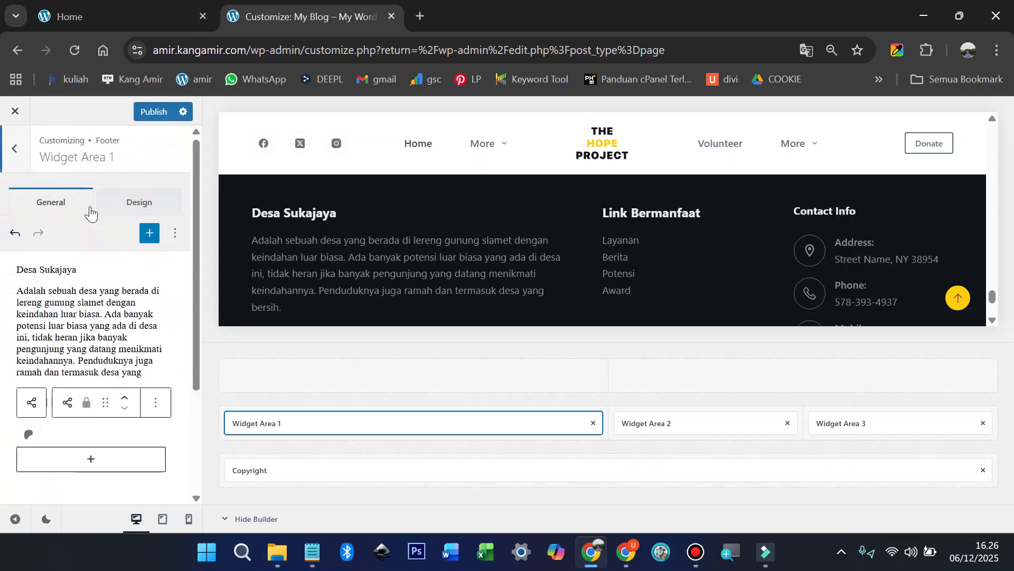
Step: Reopen the Social Icons block's full settings to confirm no channels remain
scroll(331, 264, down, 4)
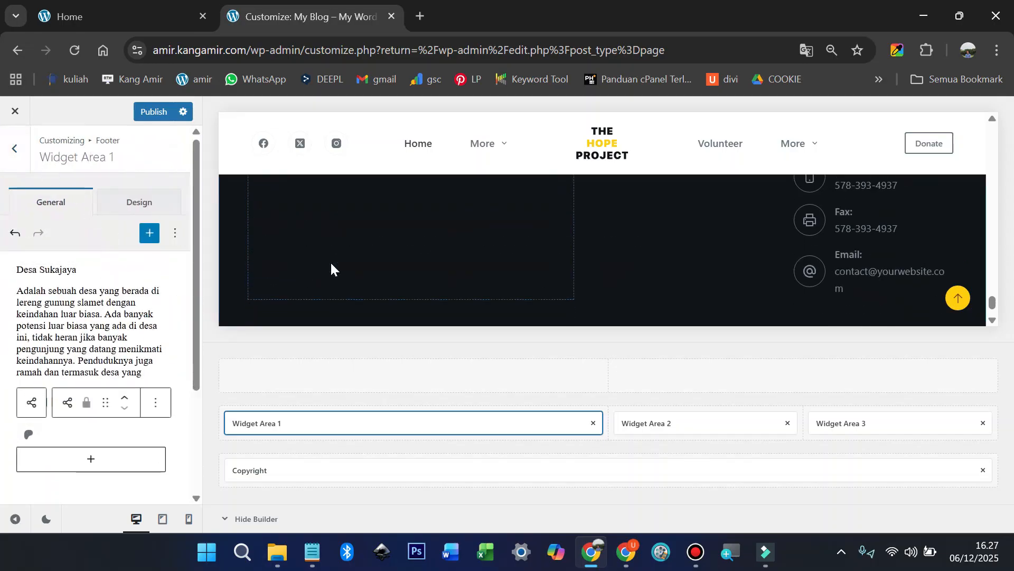
scroll(329, 264, up, 3)
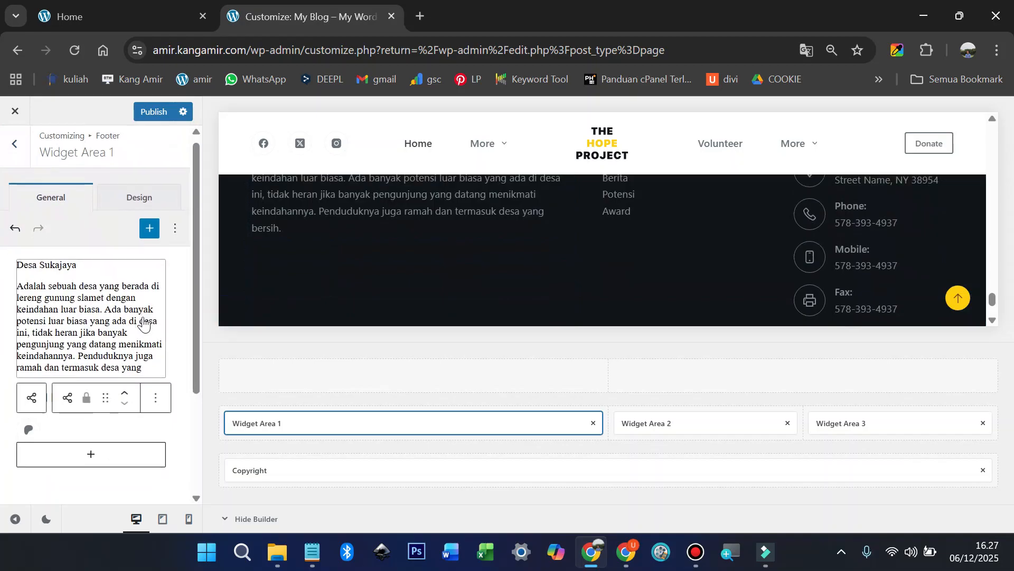
scroll(108, 317, down, 2)
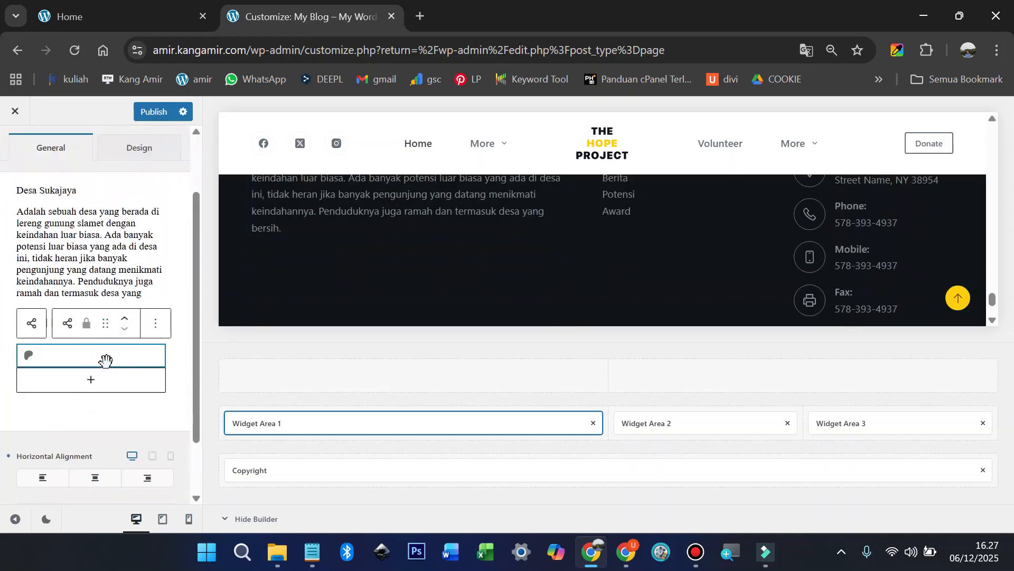
click(156, 333)
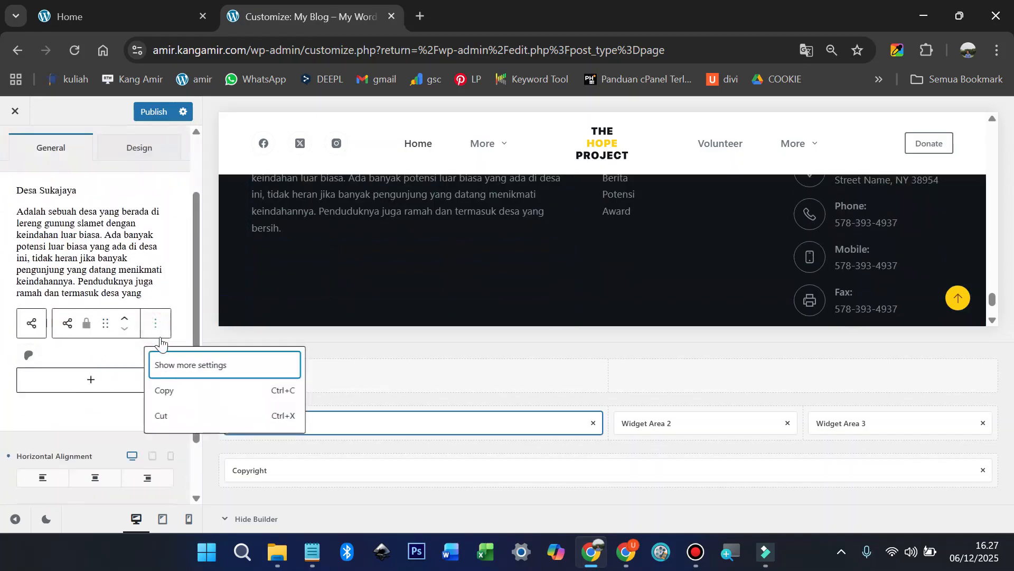
click(178, 363)
scroll(163, 344, down, 2)
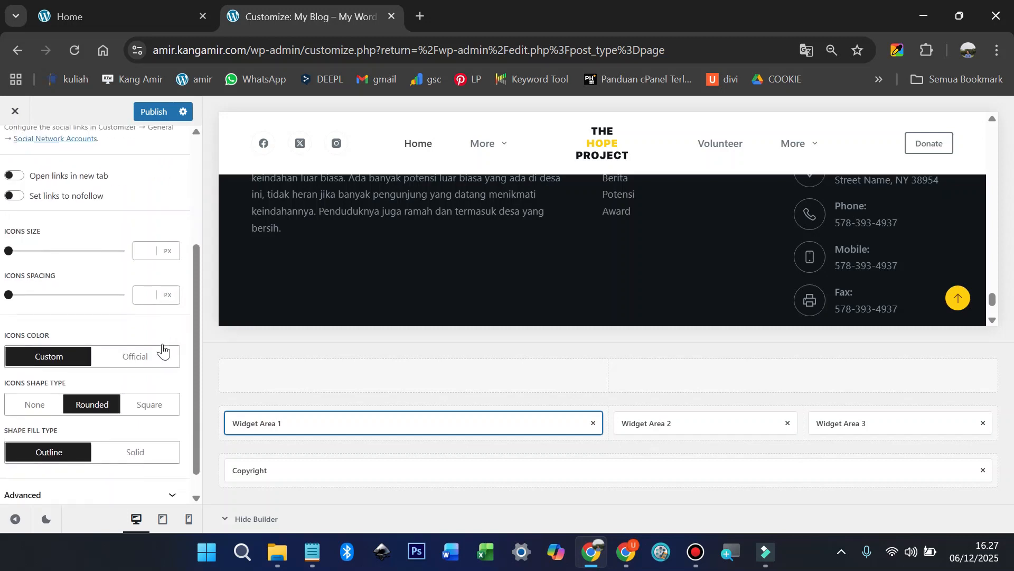
scroll(166, 338, up, 4)
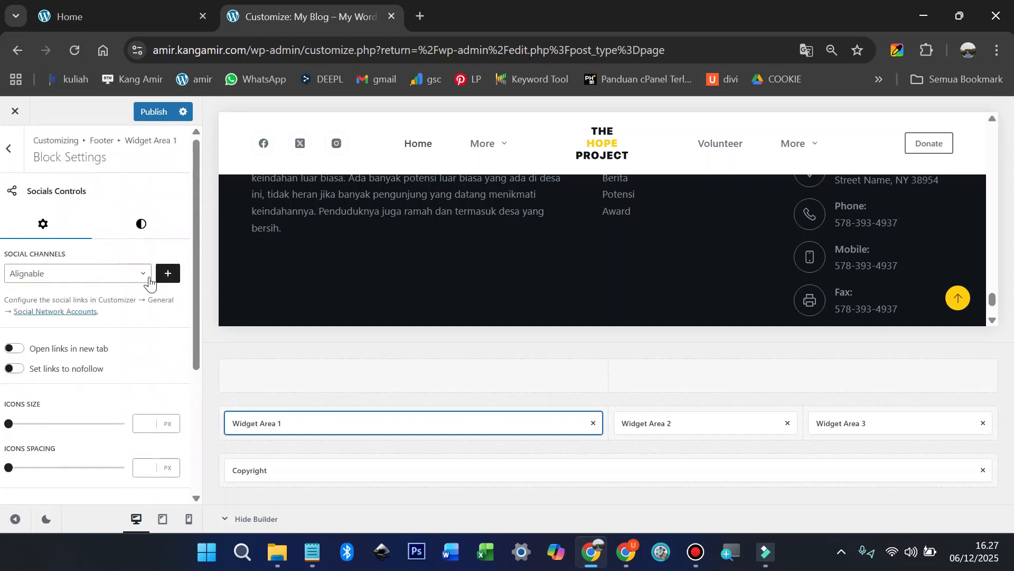
click(8, 149)
Step: Publish the Customizer changes to the live site
scroll(315, 259, down, 2)
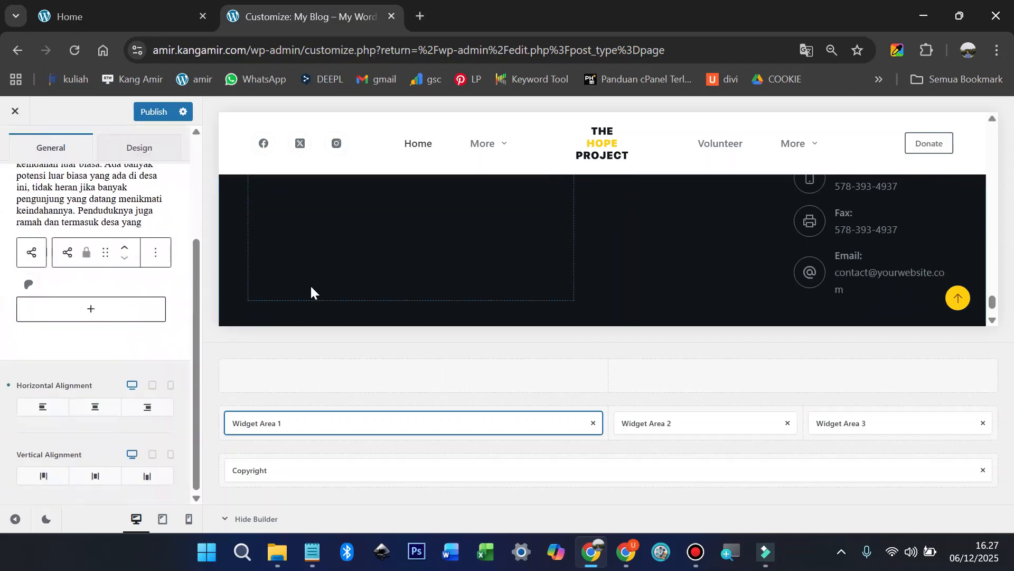
scroll(295, 291, down, 2)
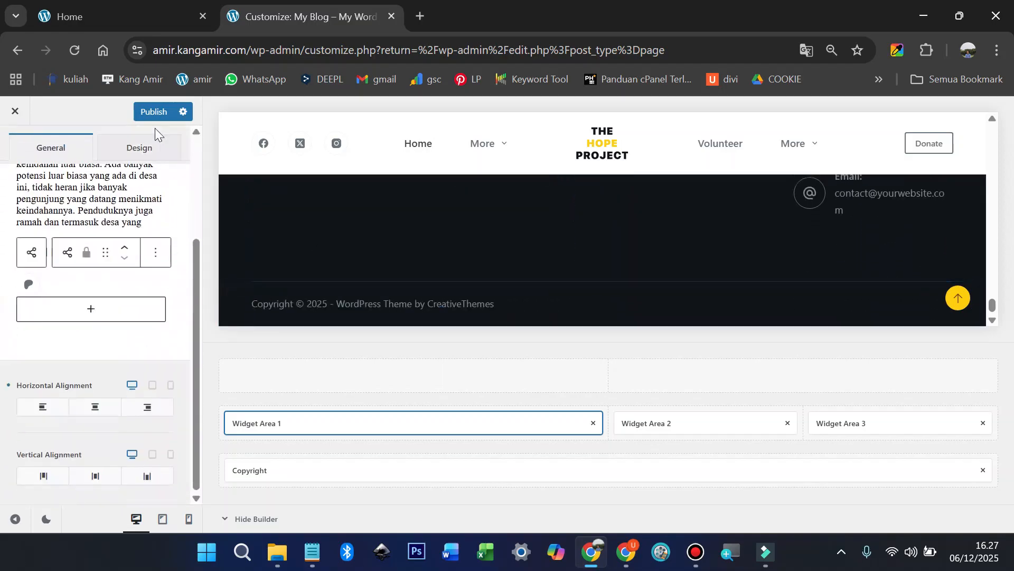
click(154, 113)
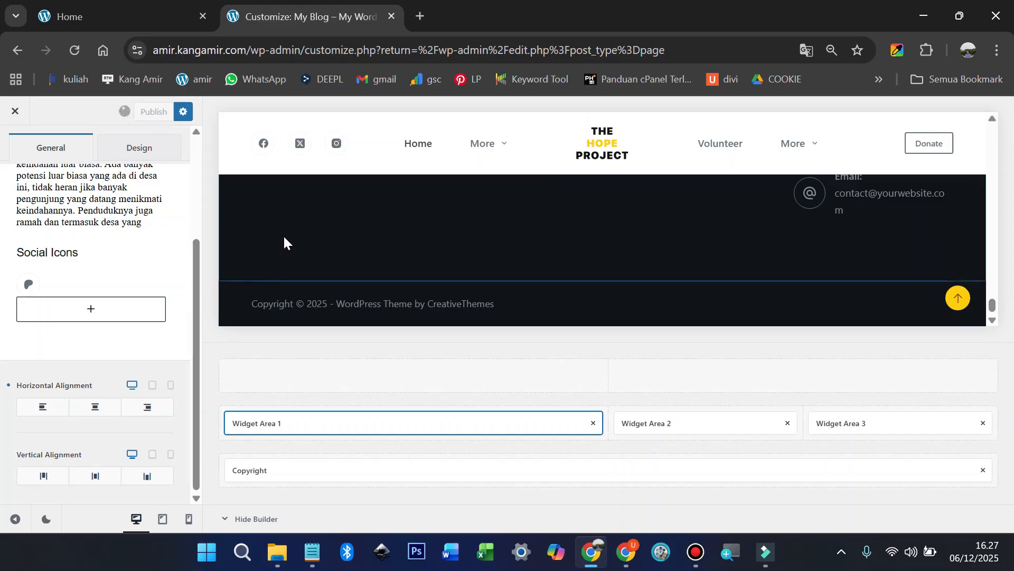
scroll(306, 275, up, 3)
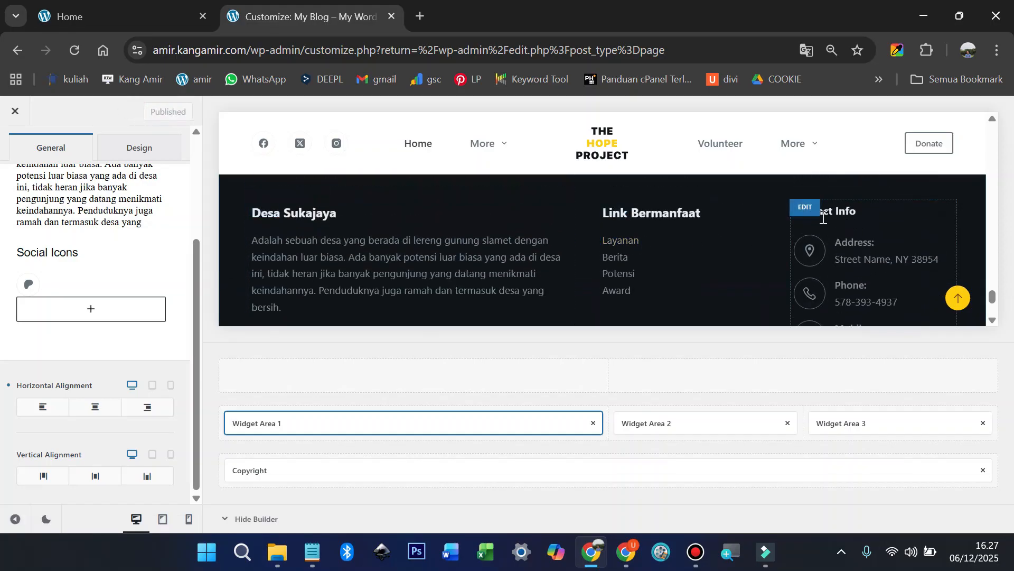
click(805, 208)
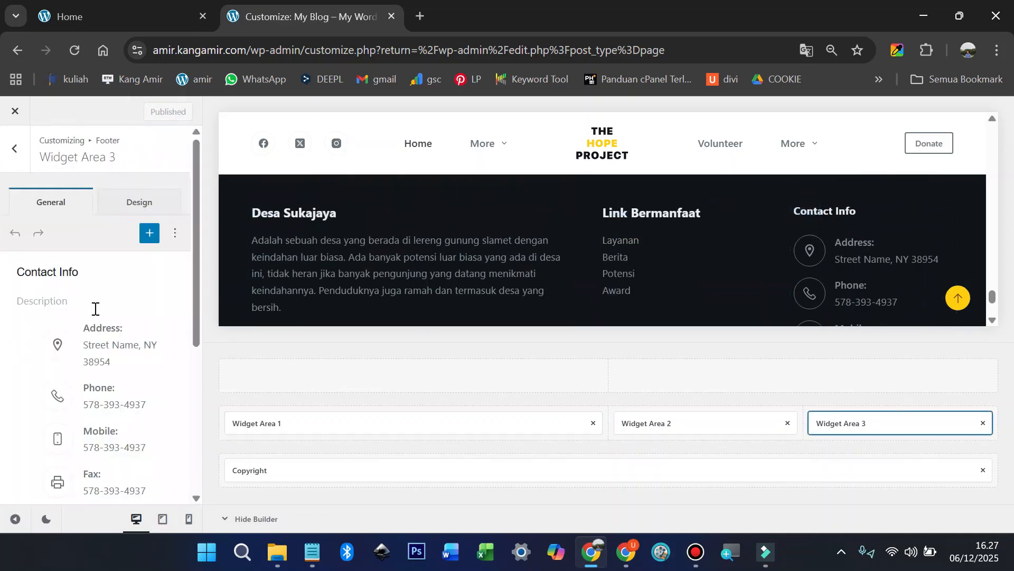
Step: Show the full settings of the footer's Contact Info block
click(98, 360)
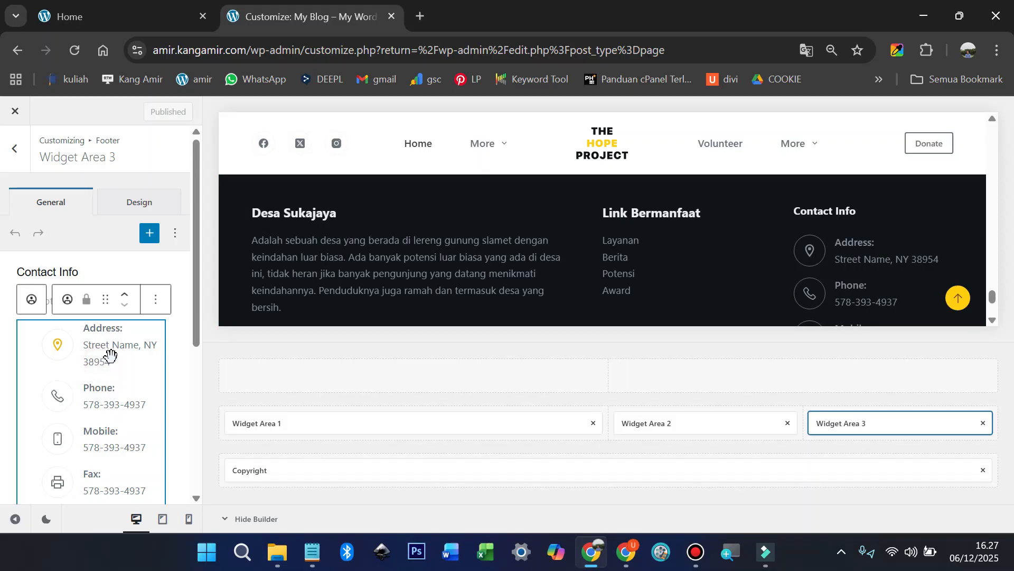
click(154, 302)
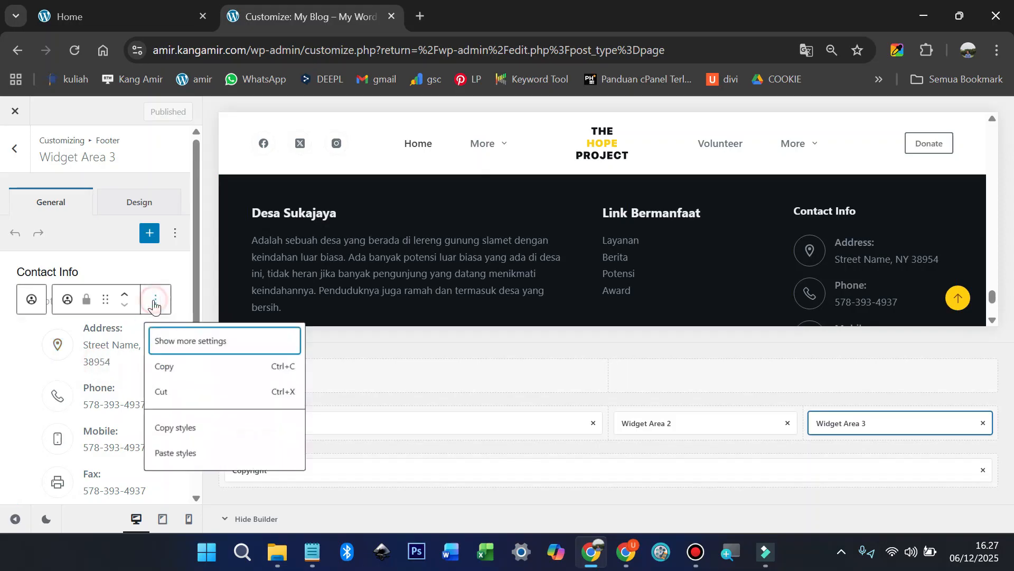
click(173, 336)
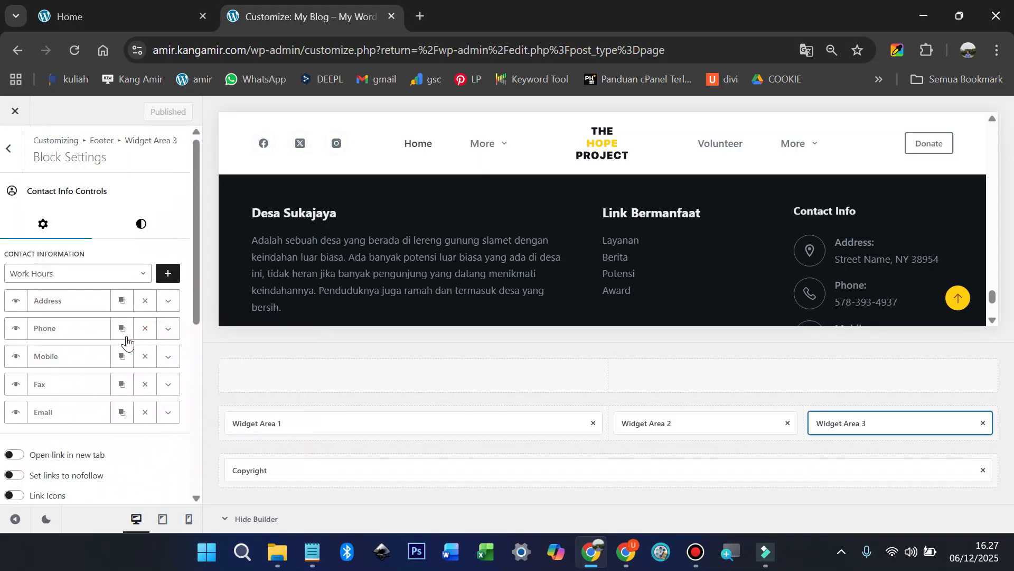
Step: Copy the village phone number from the live site's footer and expand the Address entry
click(115, 11)
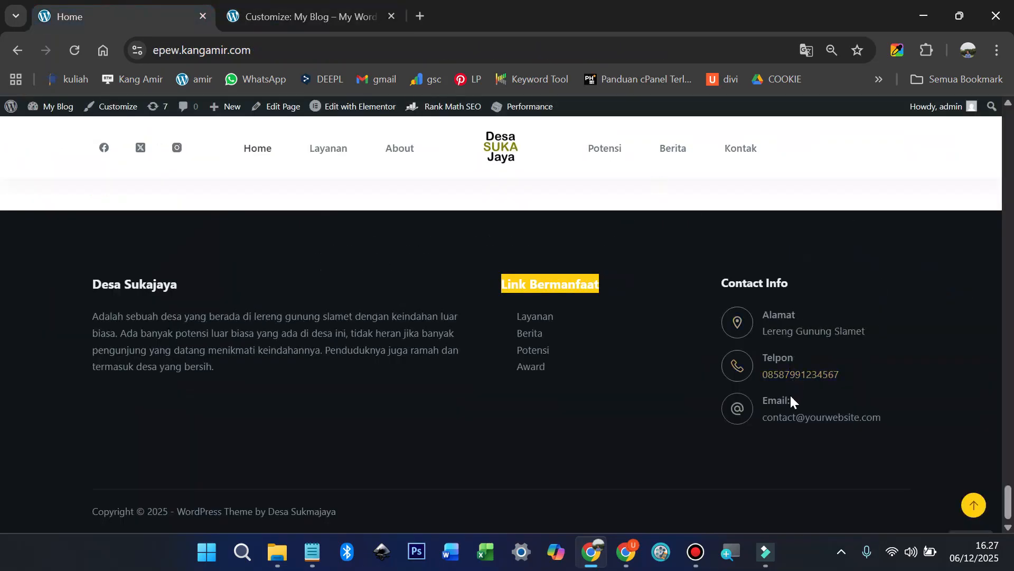
drag(847, 375, 764, 376)
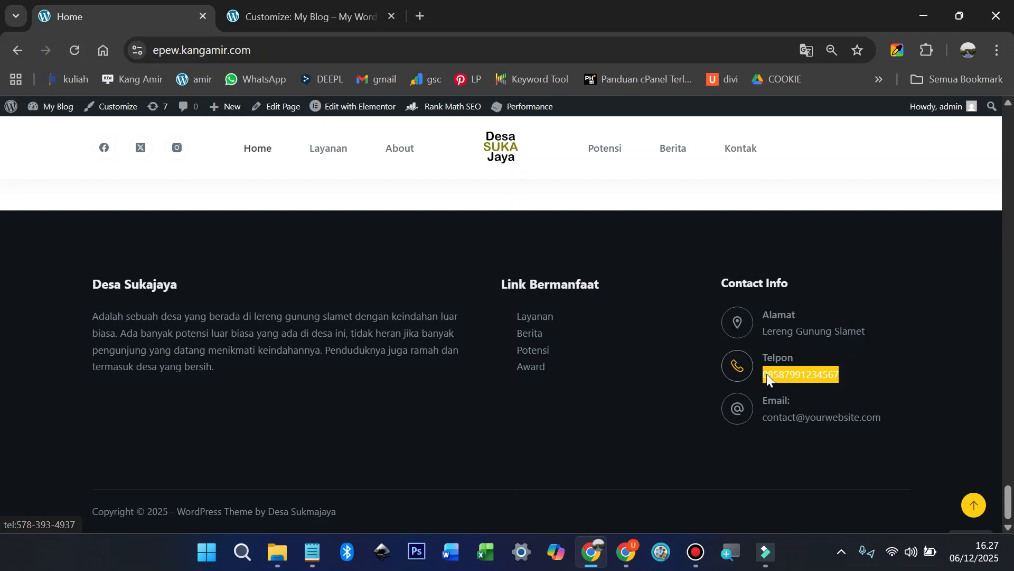
right_click(796, 376)
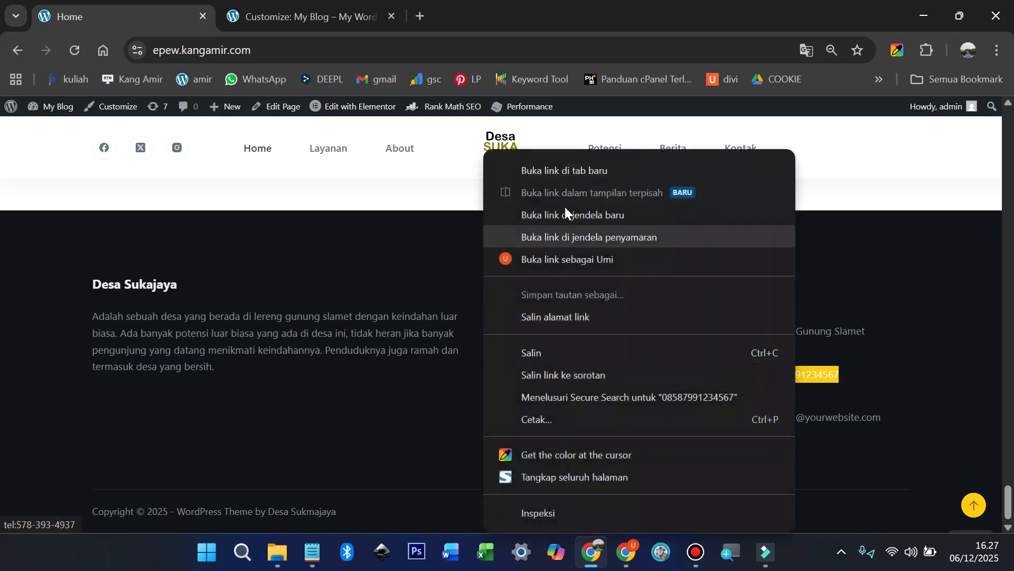
click(565, 351)
click(301, 14)
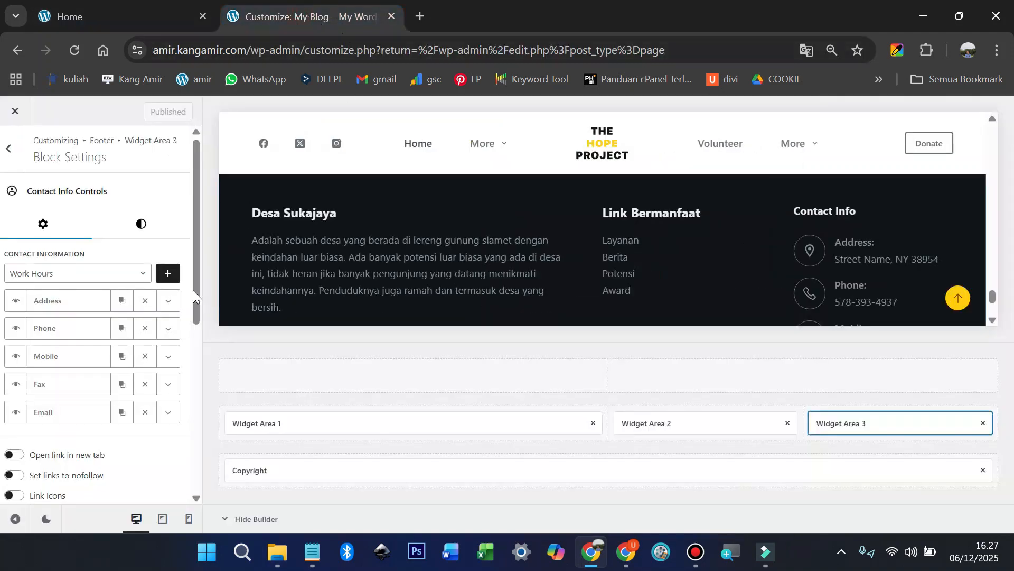
click(167, 301)
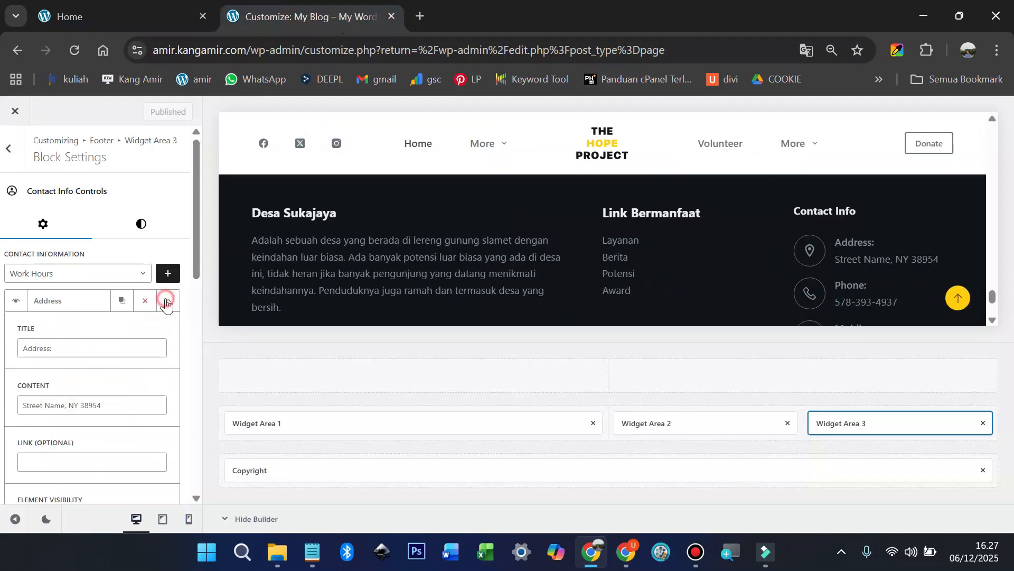
Step: Retitle the Address entry to 'Alamat' and the Phone entry to 'Telpon'
click(86, 341)
key(ctrl+a)
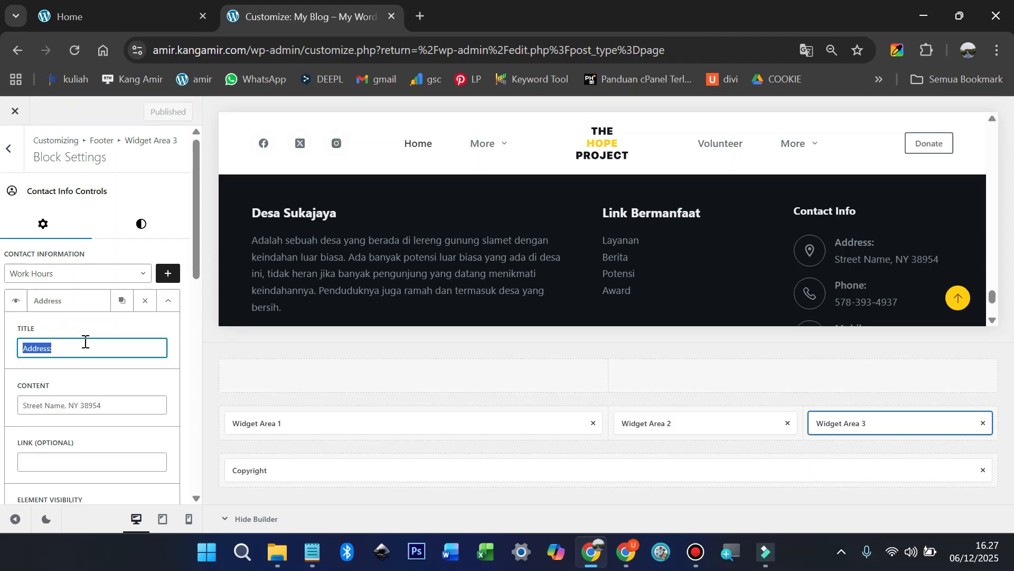
text(Alamat)
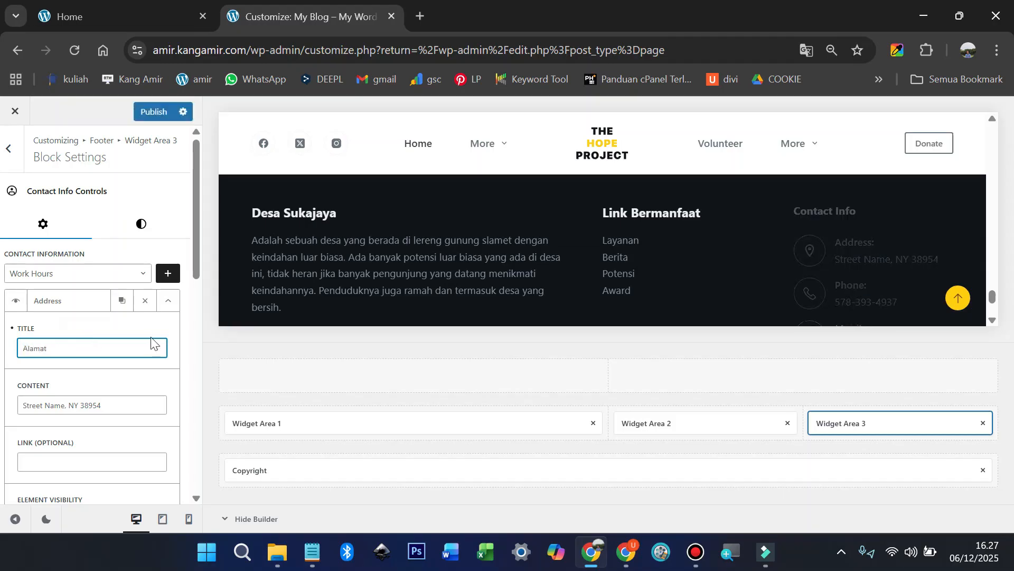
click(165, 305)
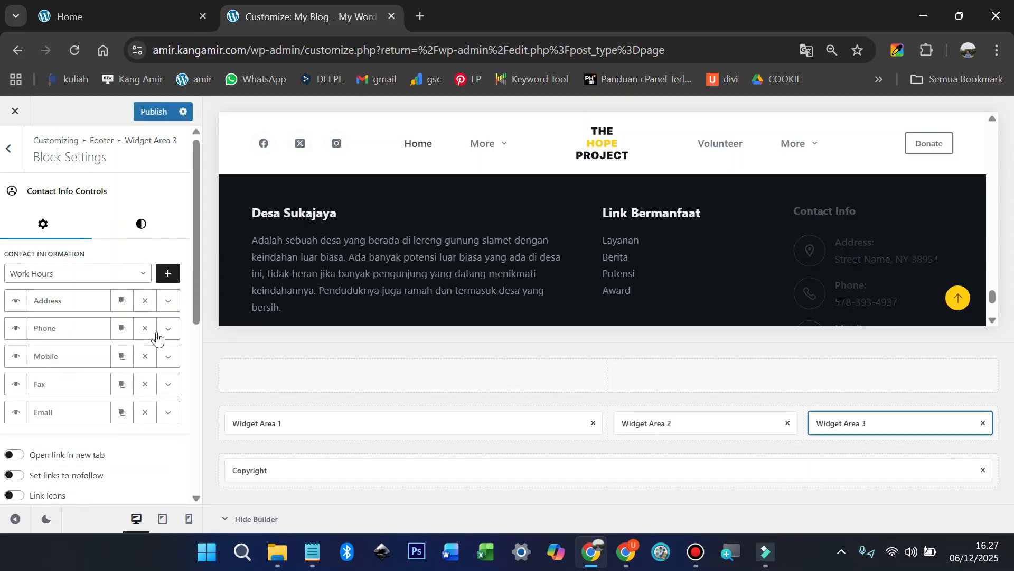
click(165, 330)
triple_click(54, 374)
text(Telpo)
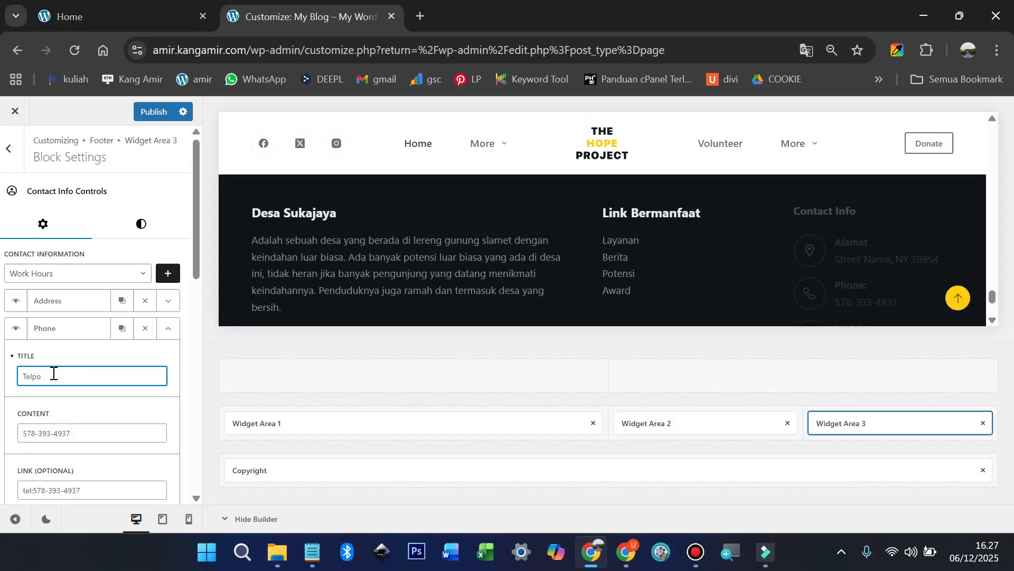
click(168, 328)
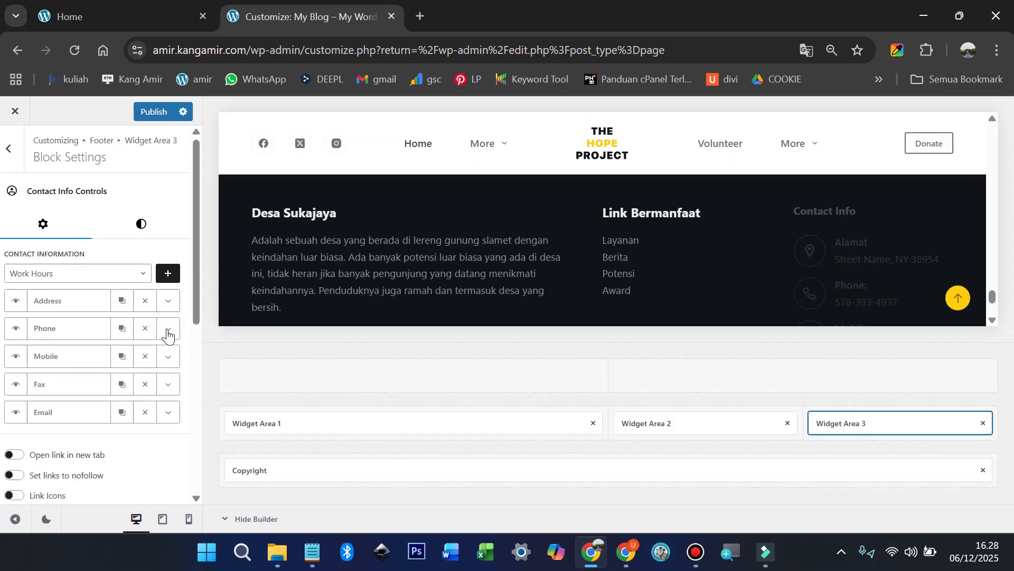
Step: Delete the Fax and Mobile entries and paste the village phone number into Telpon's content
click(146, 385)
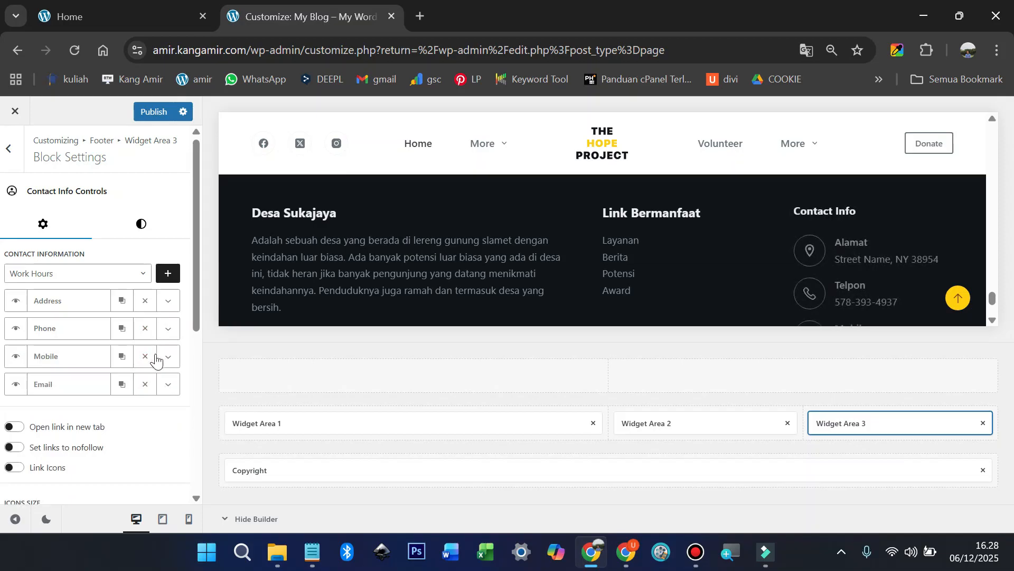
click(148, 357)
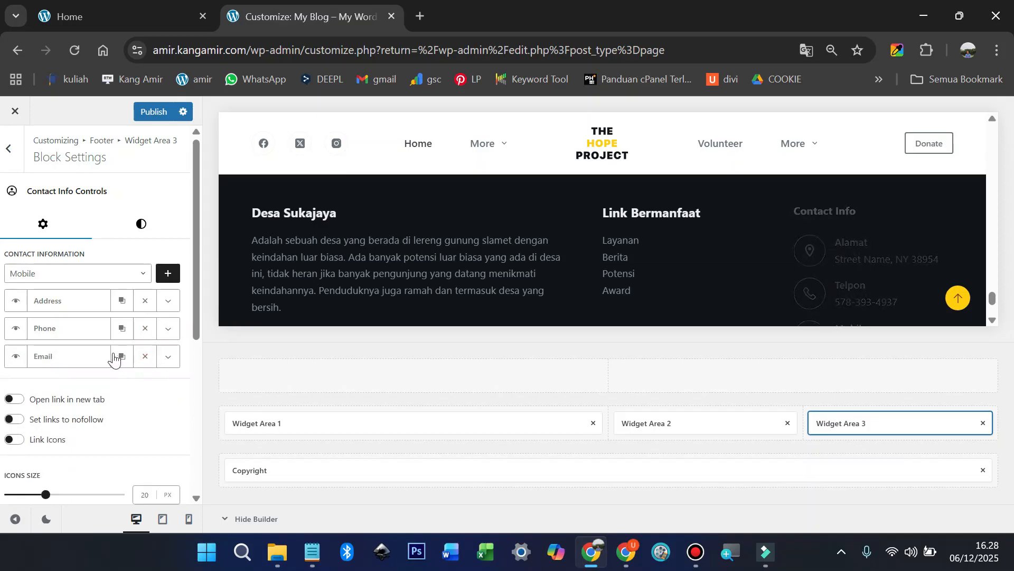
click(167, 328)
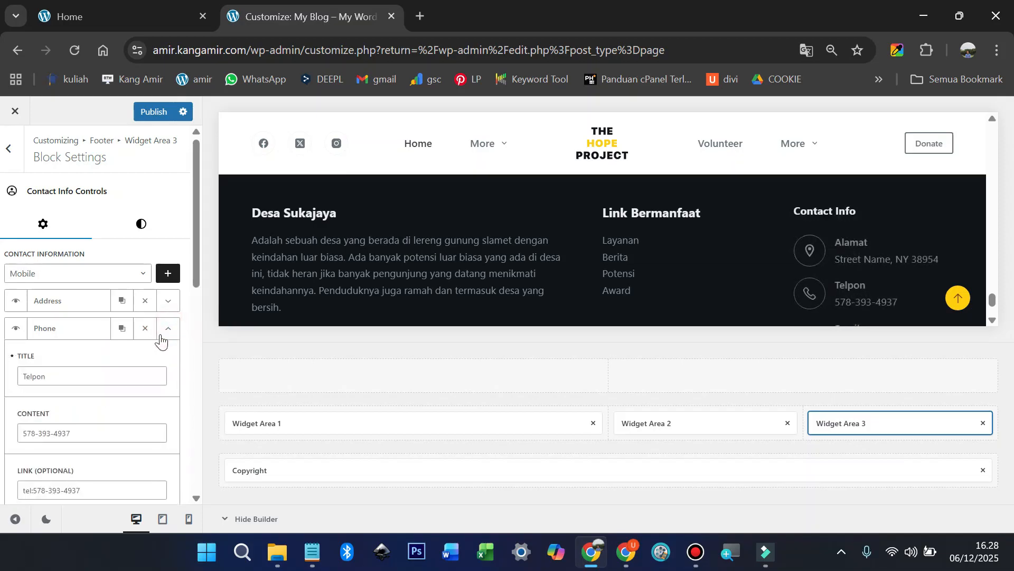
click(88, 431)
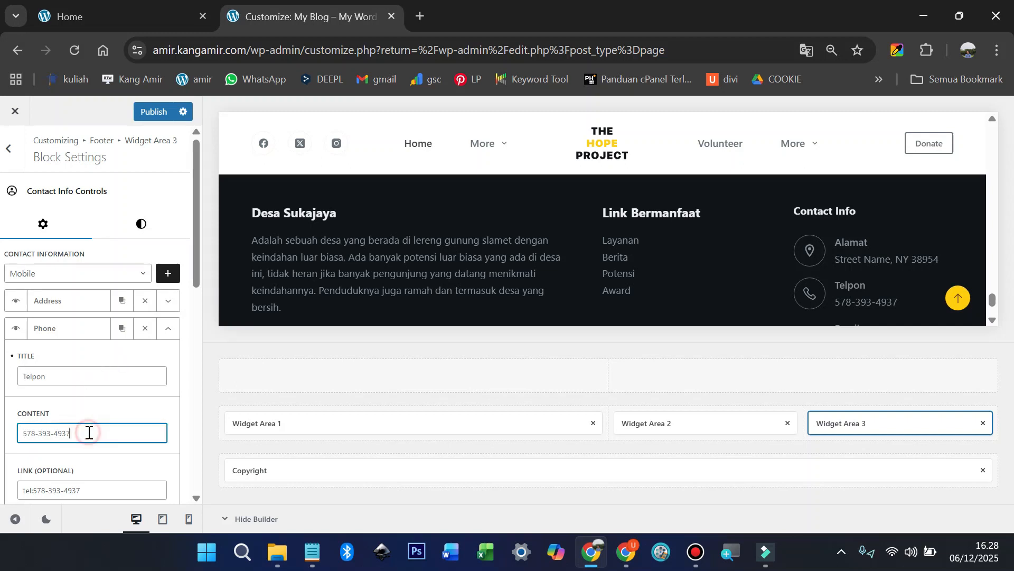
key(ctrl+a)
key(ctrl+v)
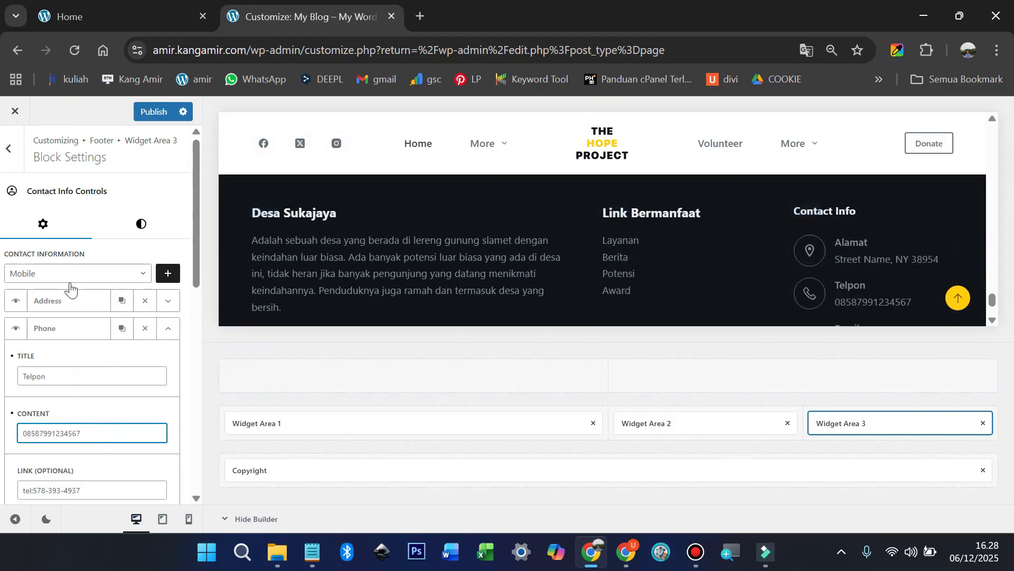
click(168, 328)
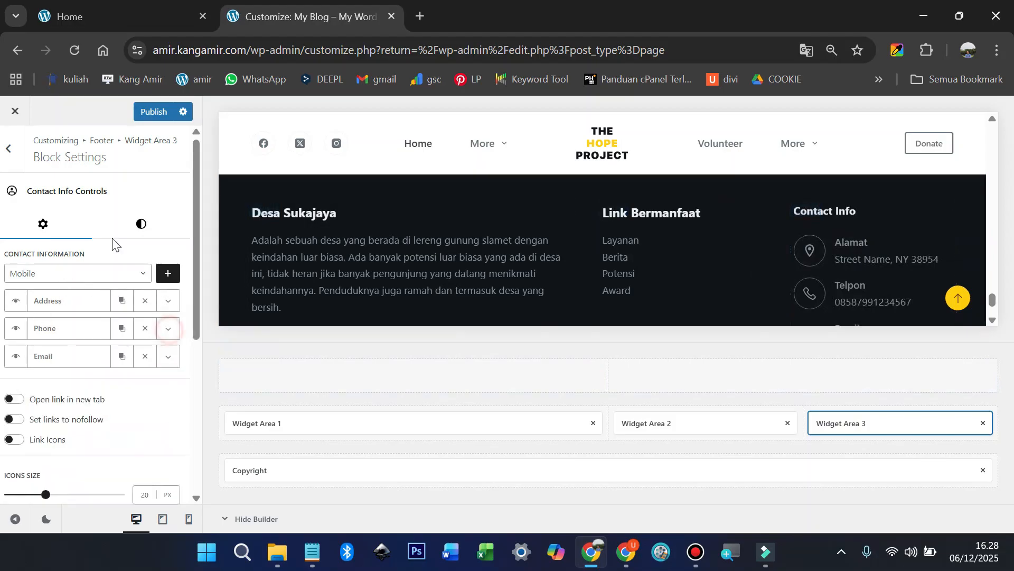
scroll(100, 317, down, 3)
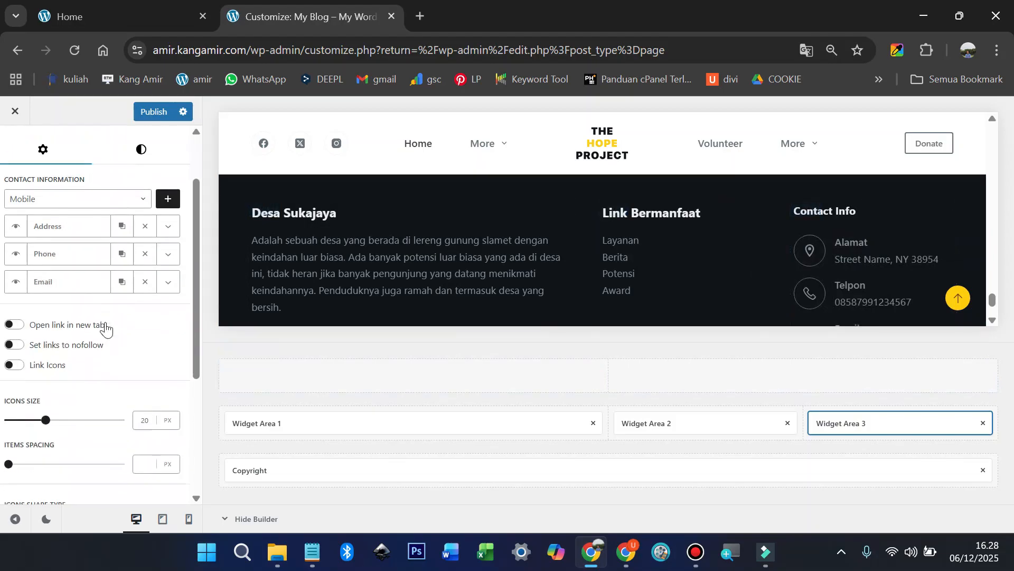
scroll(106, 322, up, 3)
click(829, 209)
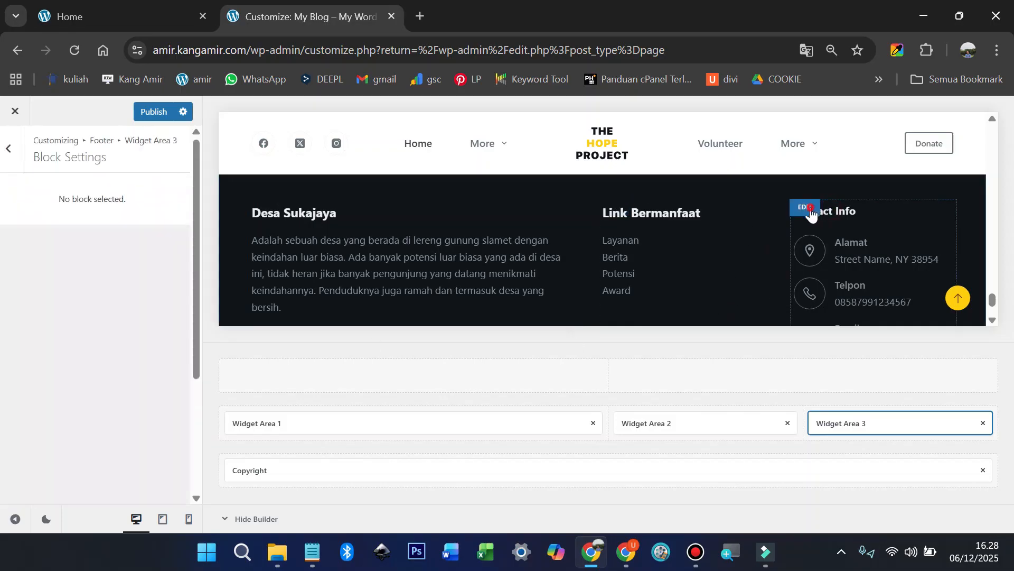
Step: Change the Widget Area 3 heading from Contact Info to 'Info Kontak' and publish
click(11, 149)
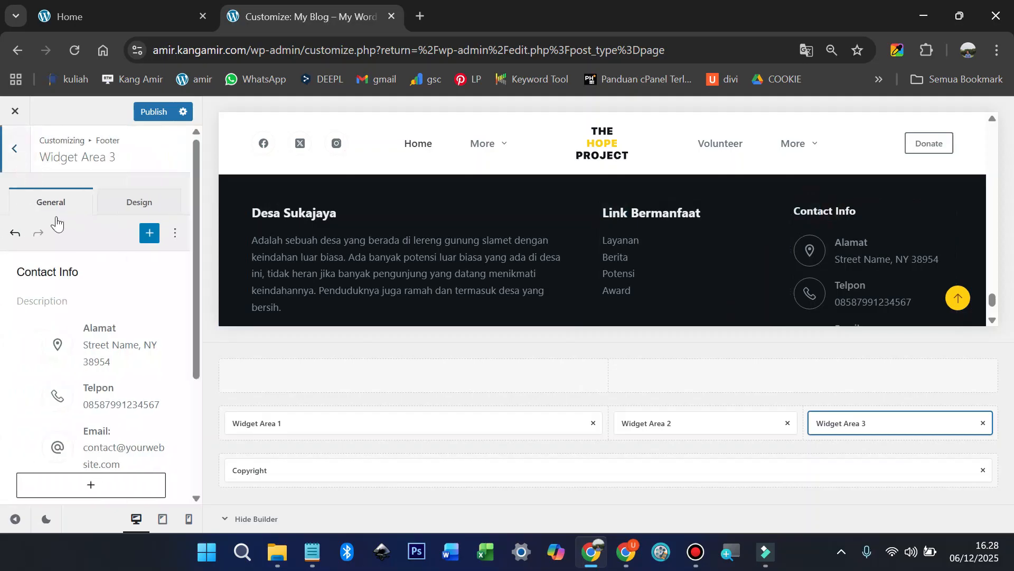
click(87, 272)
double_click(45, 273)
click(45, 274)
click(45, 273)
triple_click(45, 273)
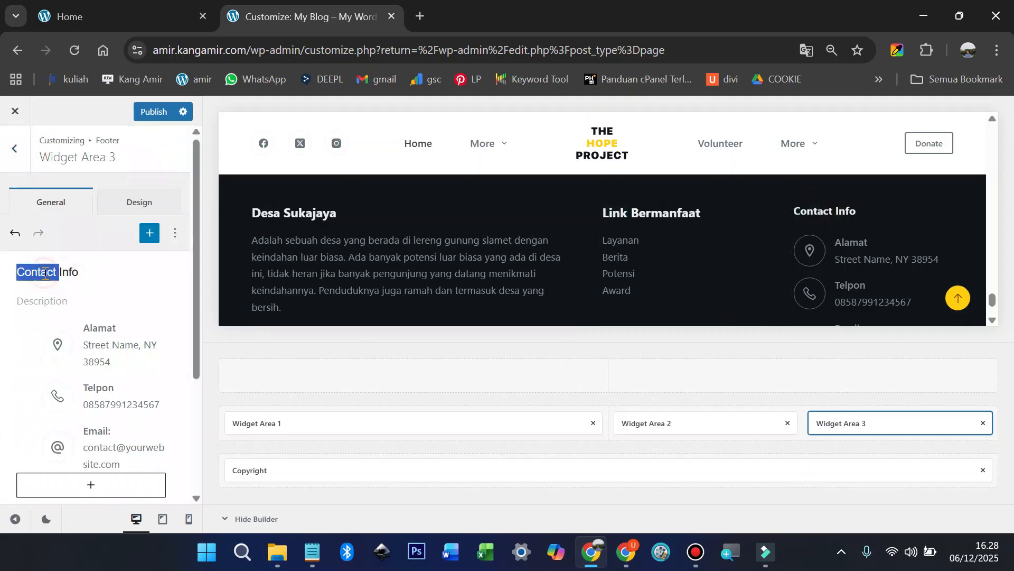
key(BackSpace)
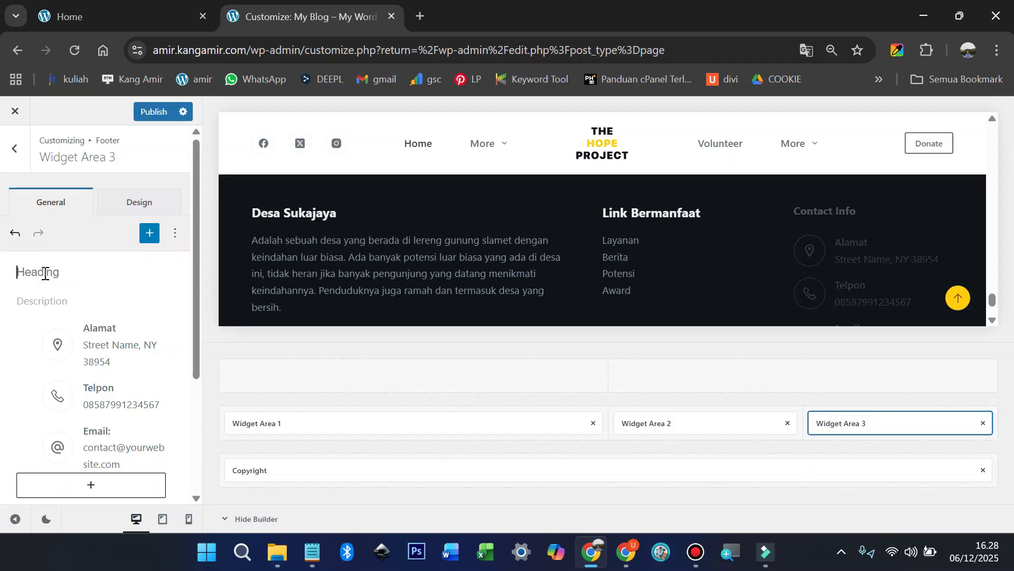
text(Info Kontak)
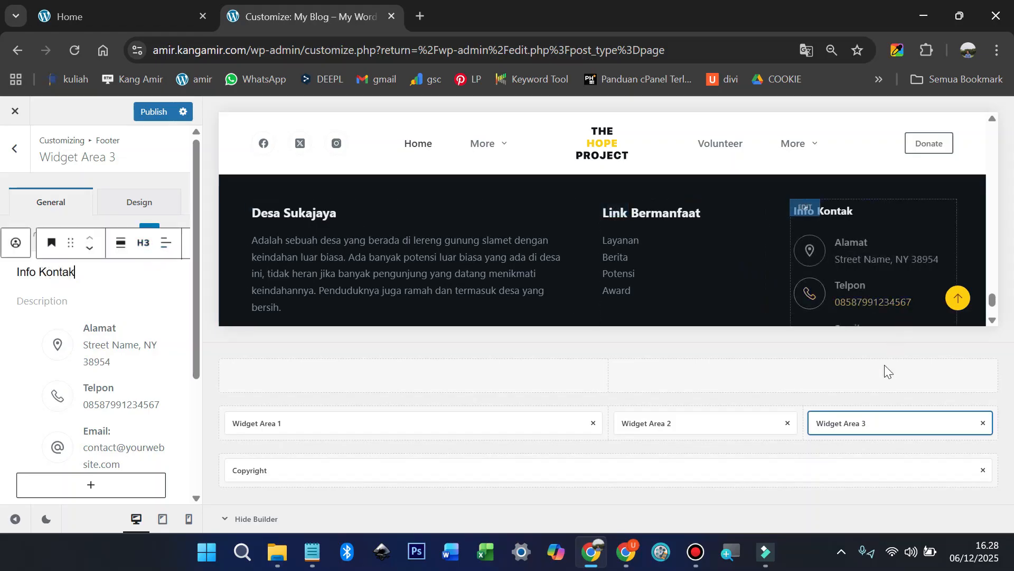
click(154, 112)
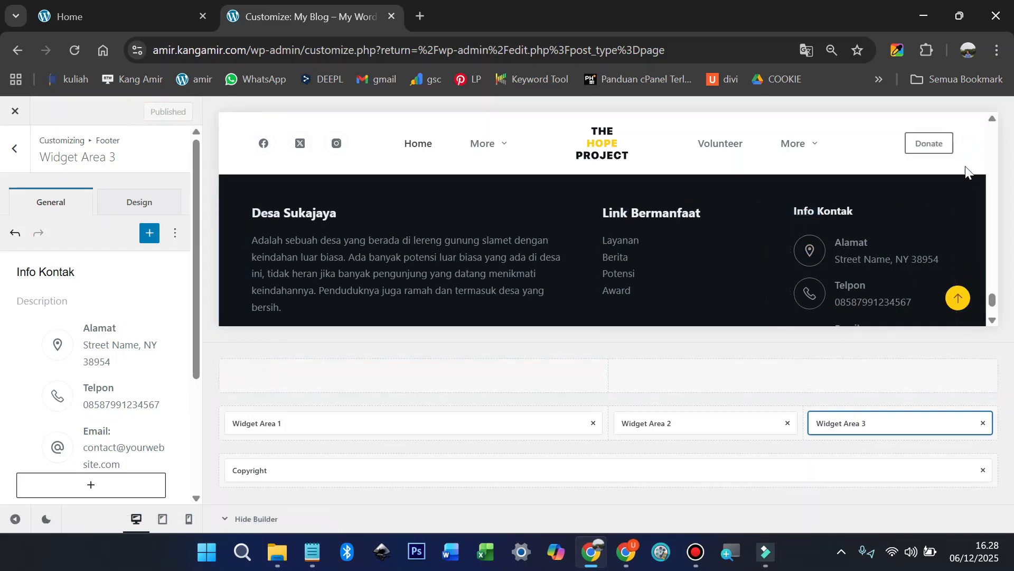
click(968, 145)
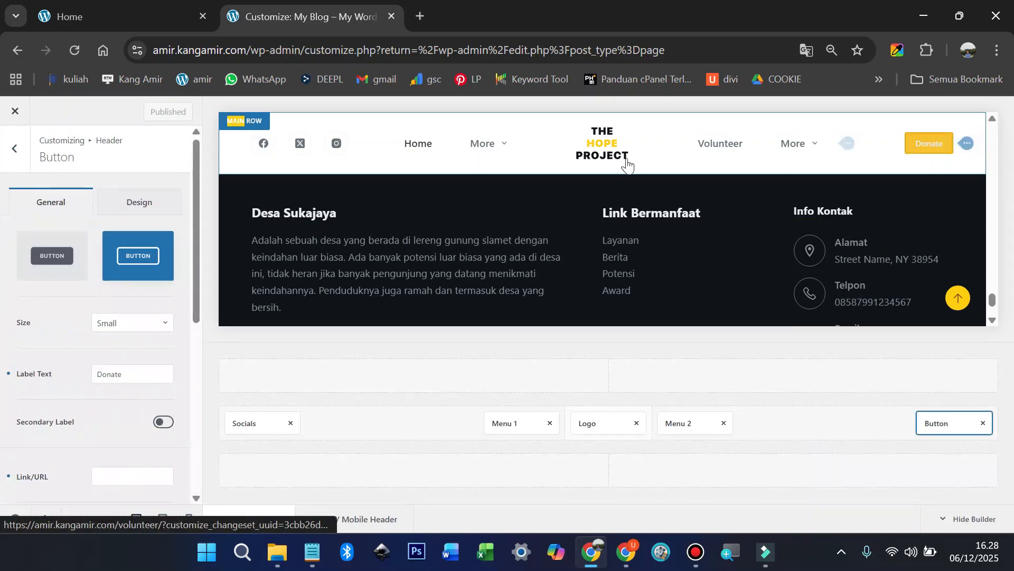
Step: Delete the header's Donate button, leaving Volunteer, News and Contact, then open the Logo settings
click(984, 423)
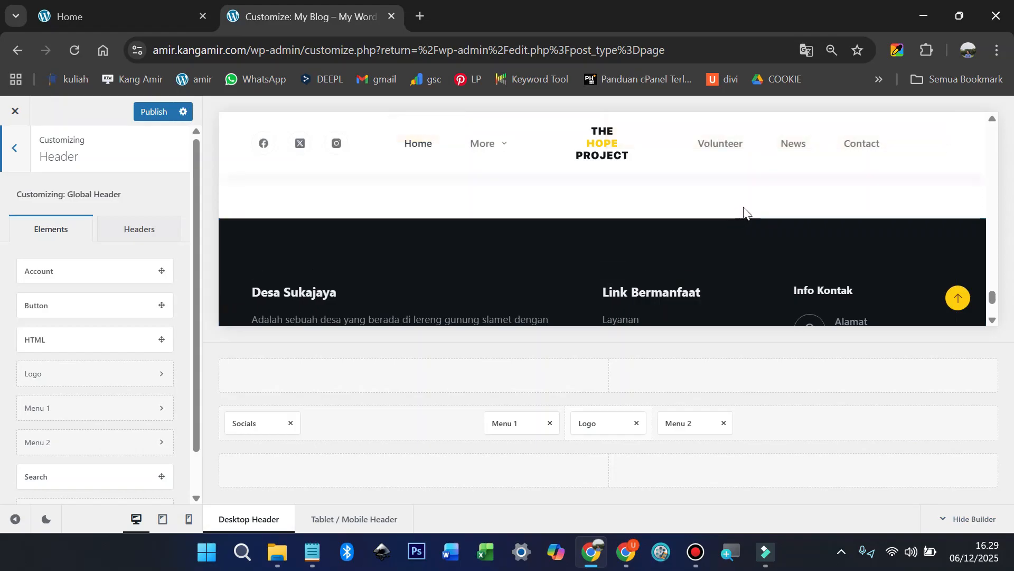
mouse_move(614, 145)
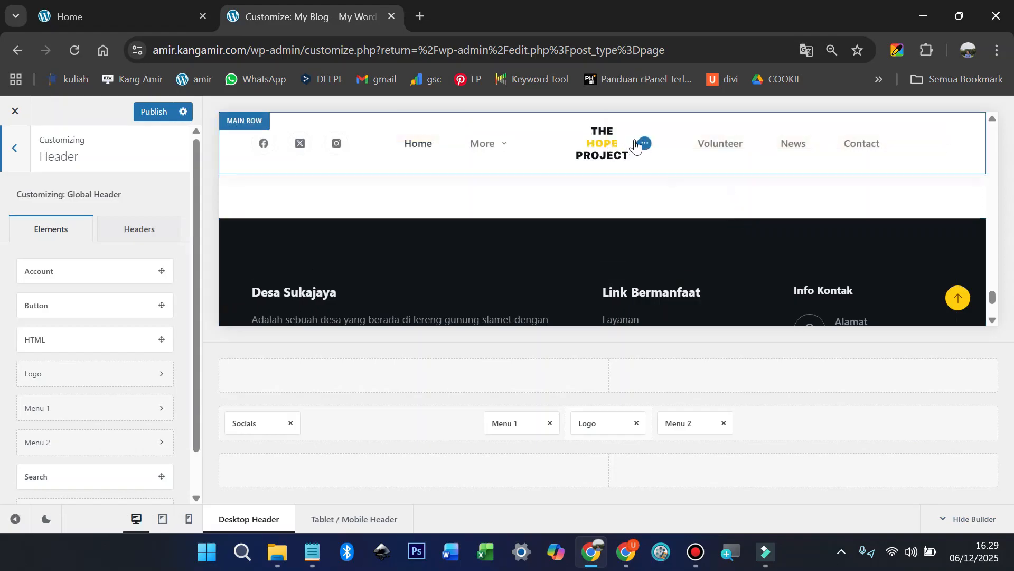
click(642, 147)
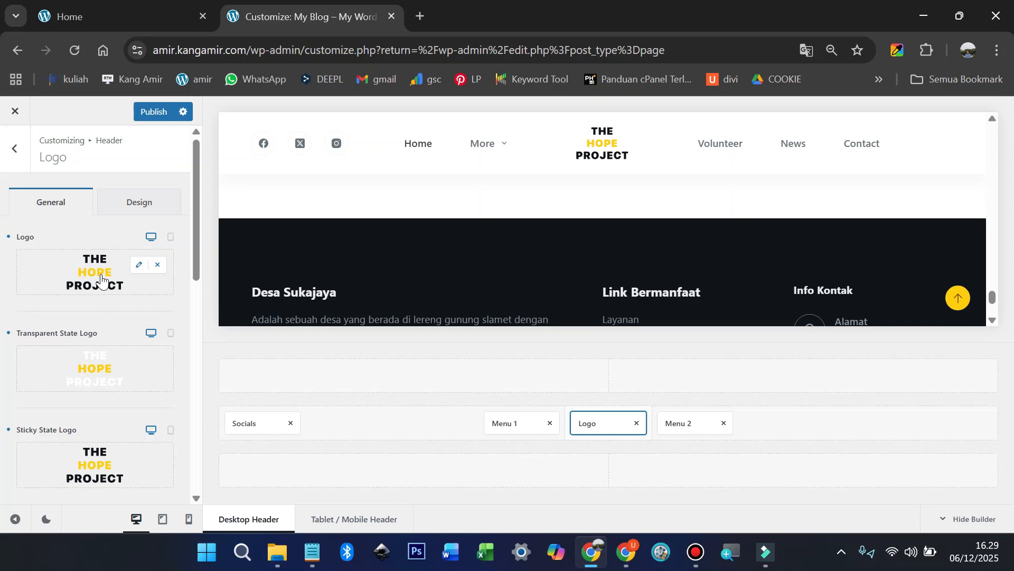
Step: Upload 'desa suka jaya hitam.png', add its alt text, and select it as the header logo
click(97, 275)
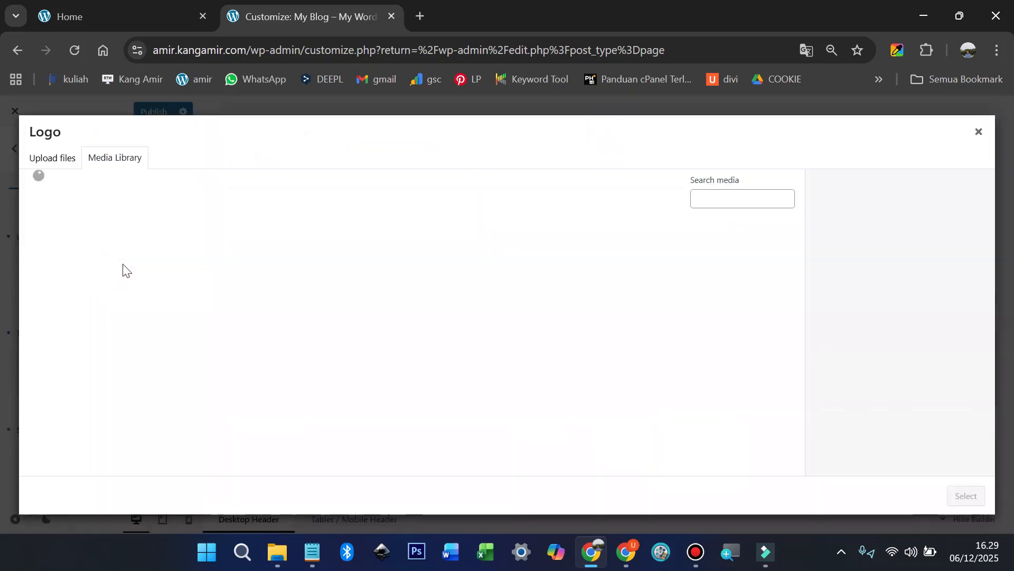
click(66, 158)
click(489, 329)
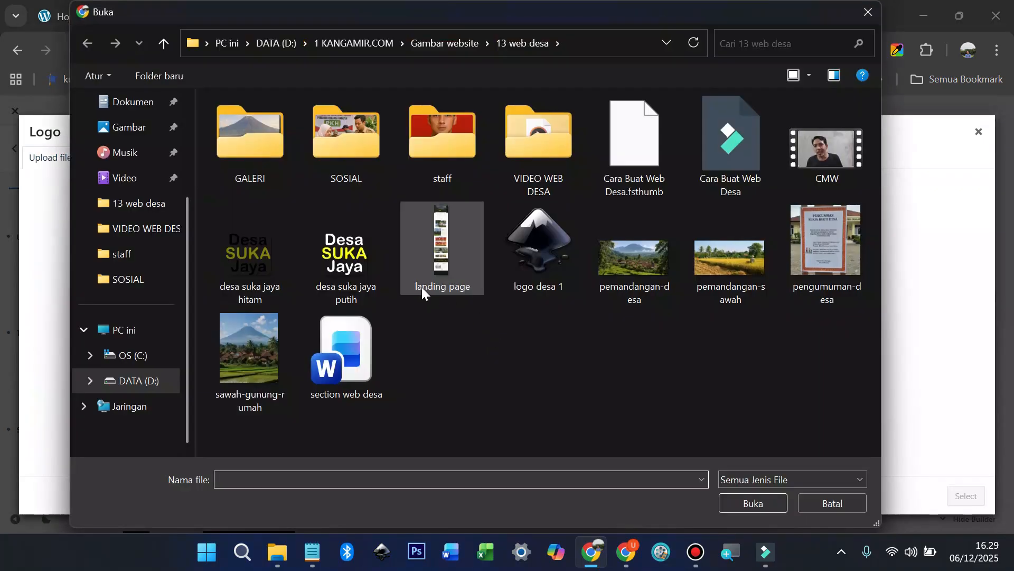
click(258, 264)
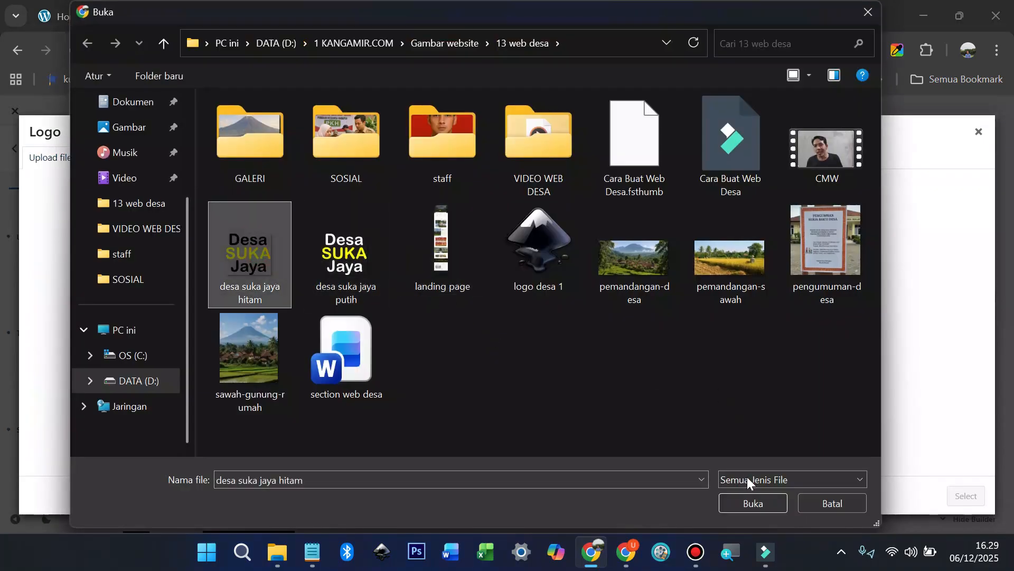
click(759, 506)
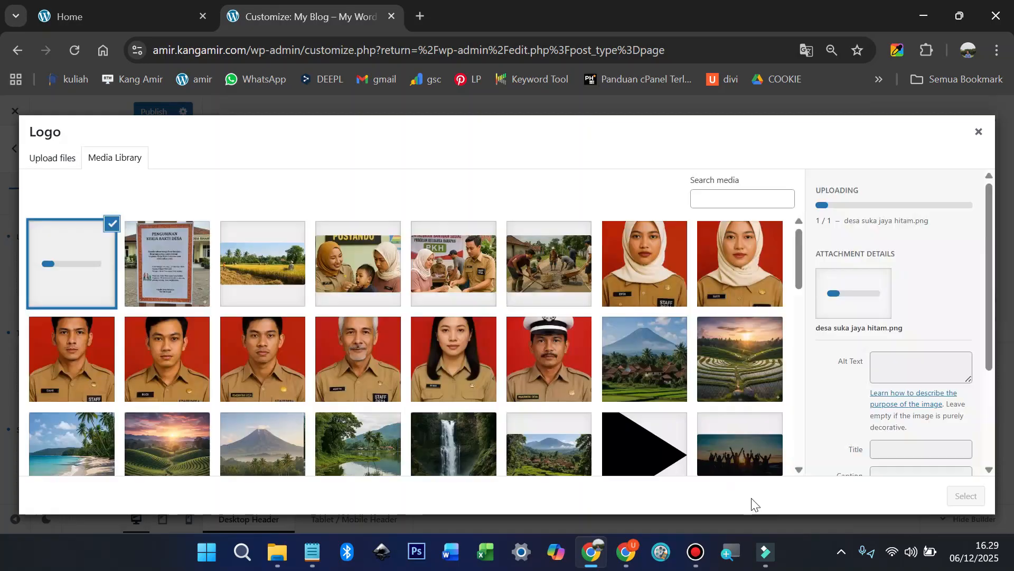
click(922, 327)
text(desa-)
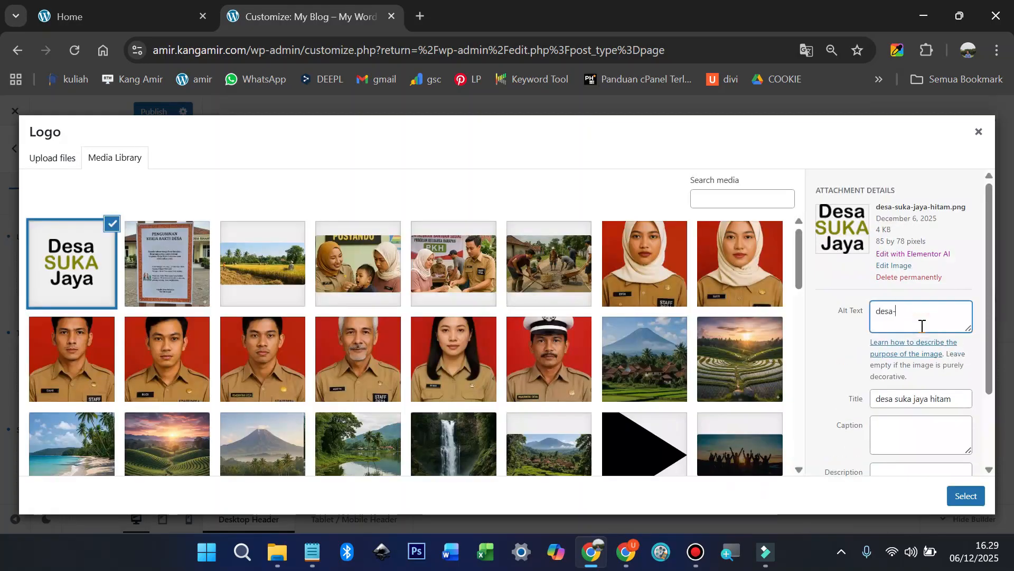
text(suka-jaya)
click(966, 496)
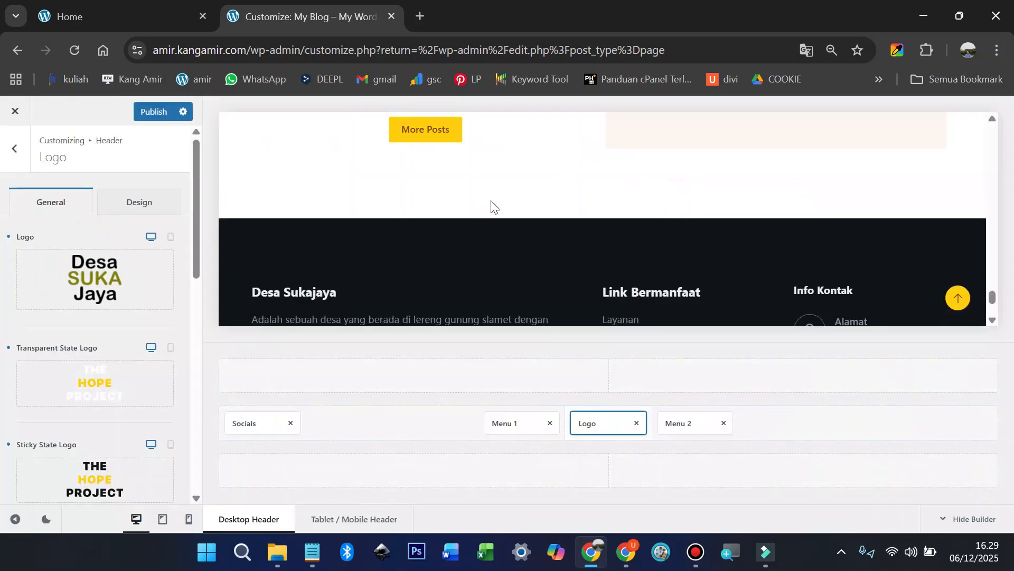
Step: Upload the white 'desa suka jaya putih' image and set it as the Transparent State Logo
mouse_move(90, 382)
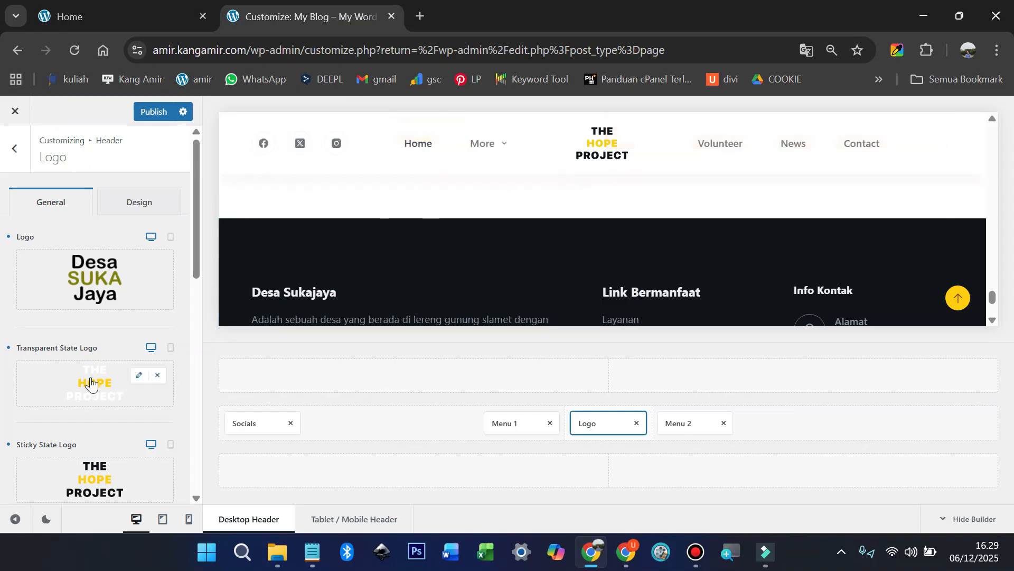
scroll(91, 382, down, 2)
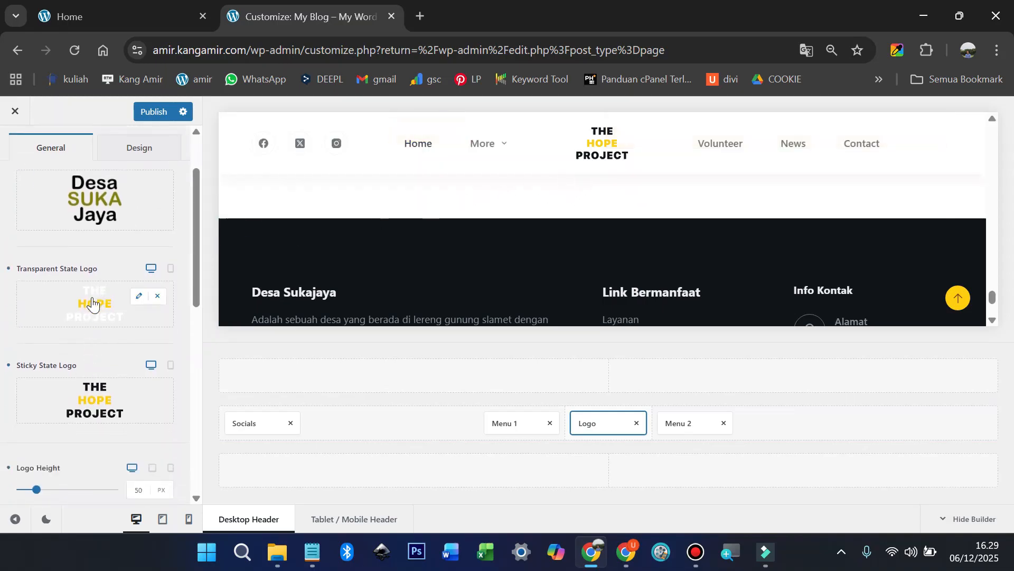
click(91, 302)
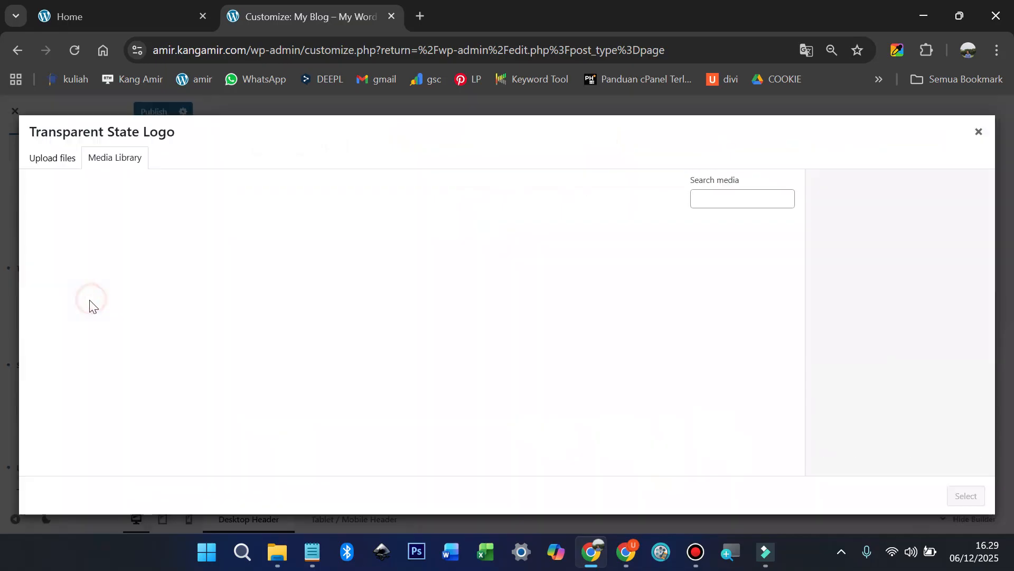
click(51, 157)
click(506, 331)
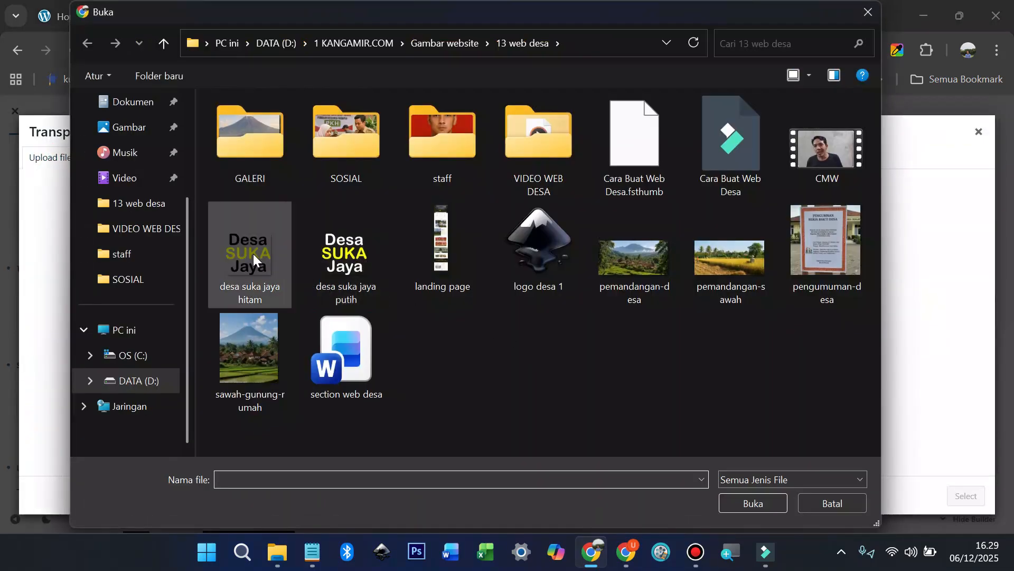
double_click(345, 259)
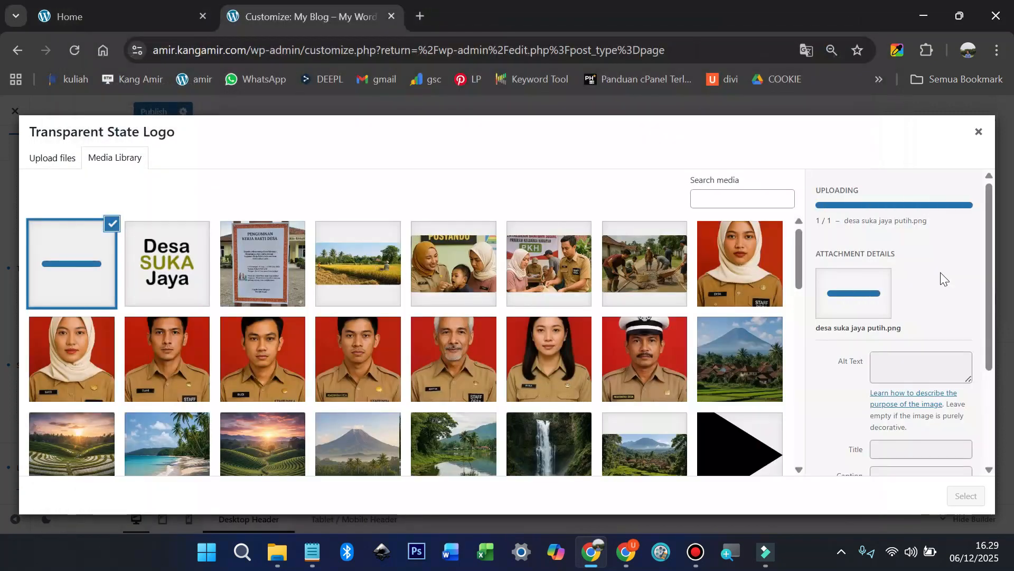
click(925, 304)
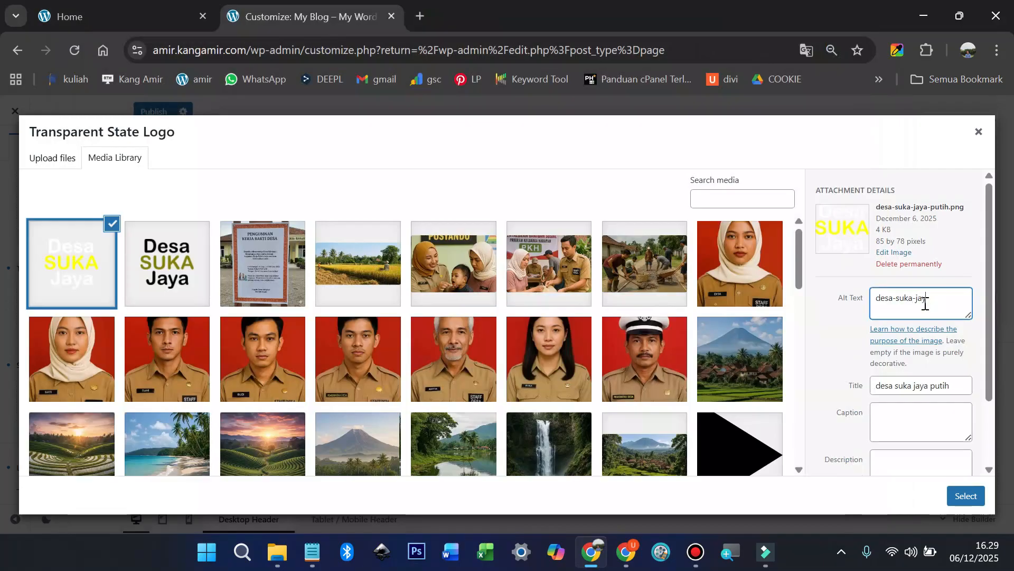
click(967, 495)
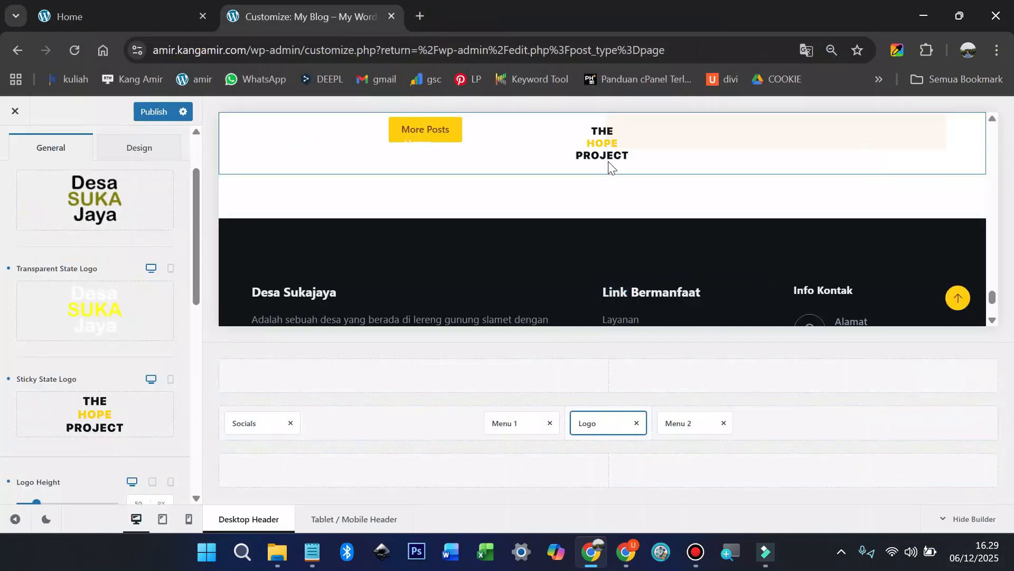
Step: Set the black Desa SUKA Jaya image as the Sticky State Logo and publish
scroll(92, 364, down, 2)
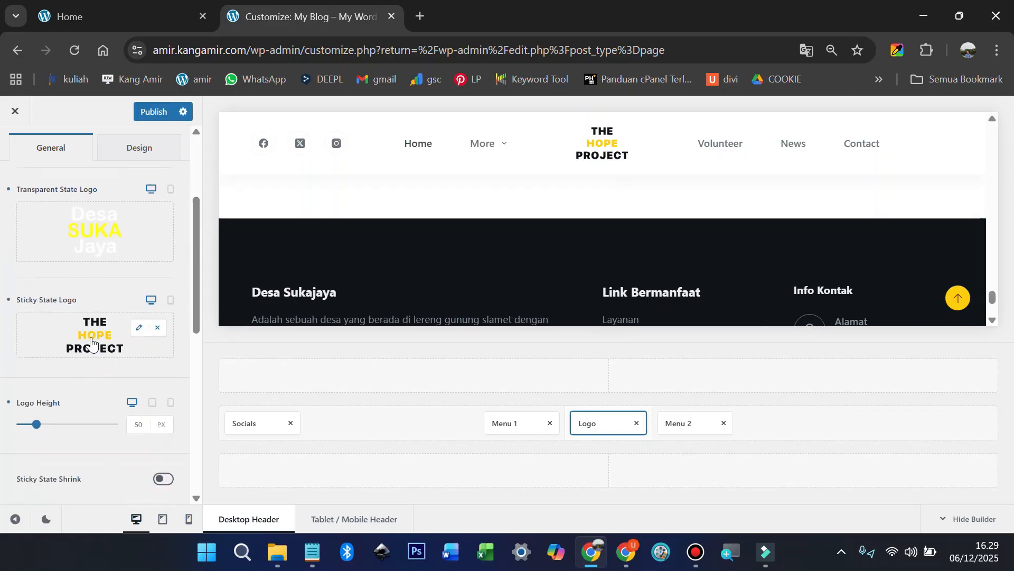
click(92, 336)
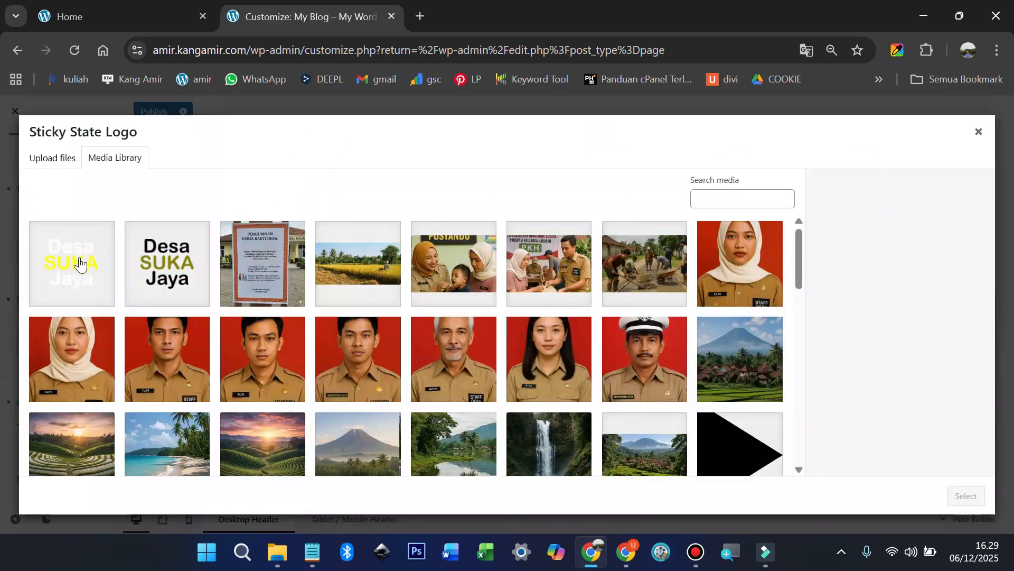
click(182, 261)
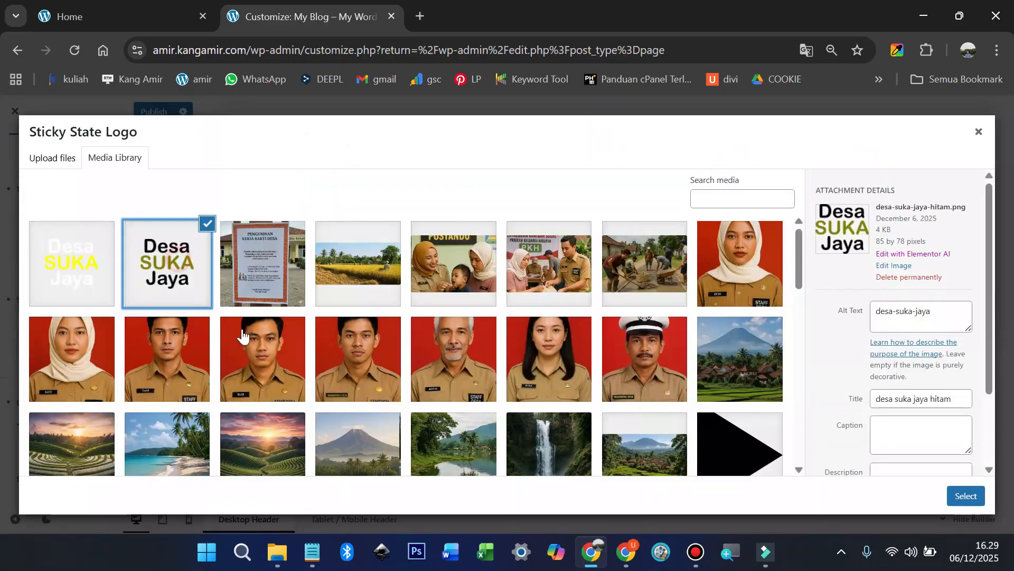
click(967, 495)
click(154, 111)
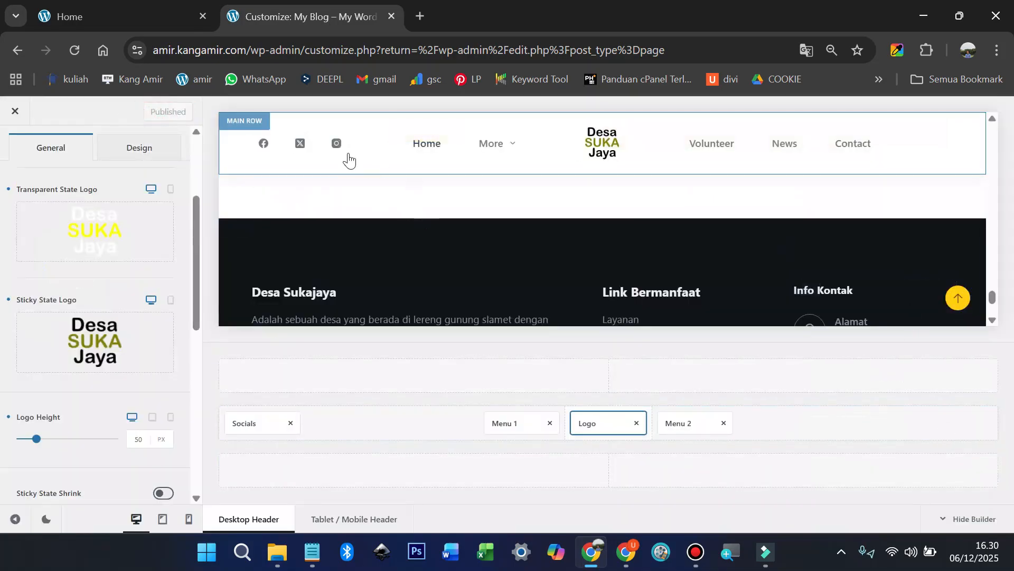
Step: Open the header Socials settings and compare them with the live site's header
click(364, 145)
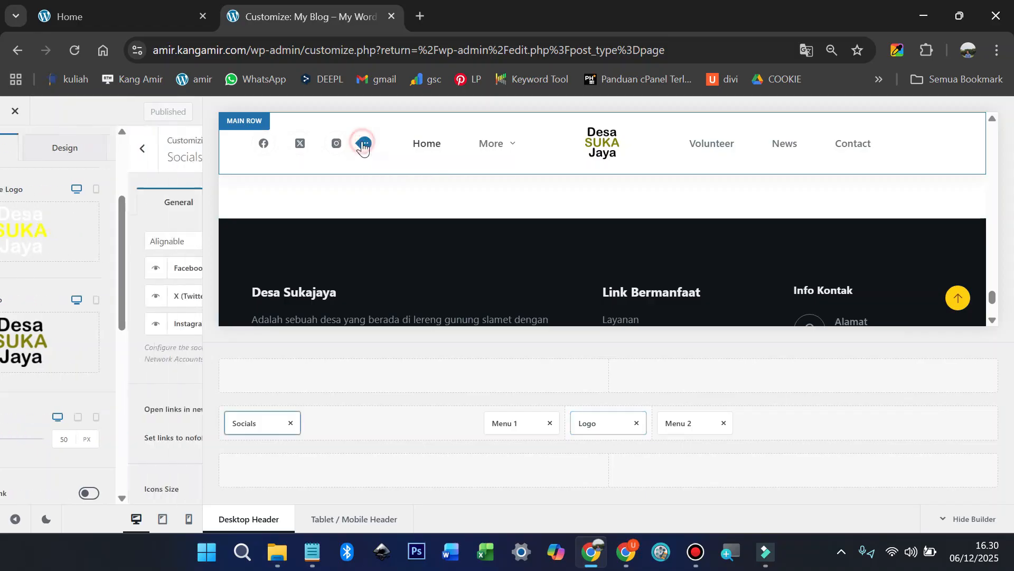
click(136, 7)
scroll(212, 174, up, 10)
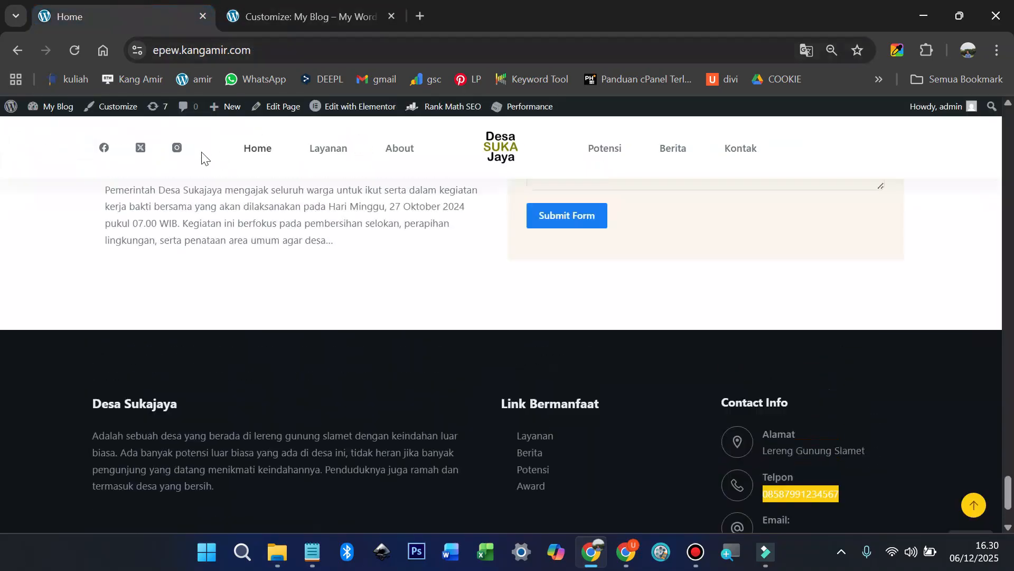
scroll(203, 214, up, 10)
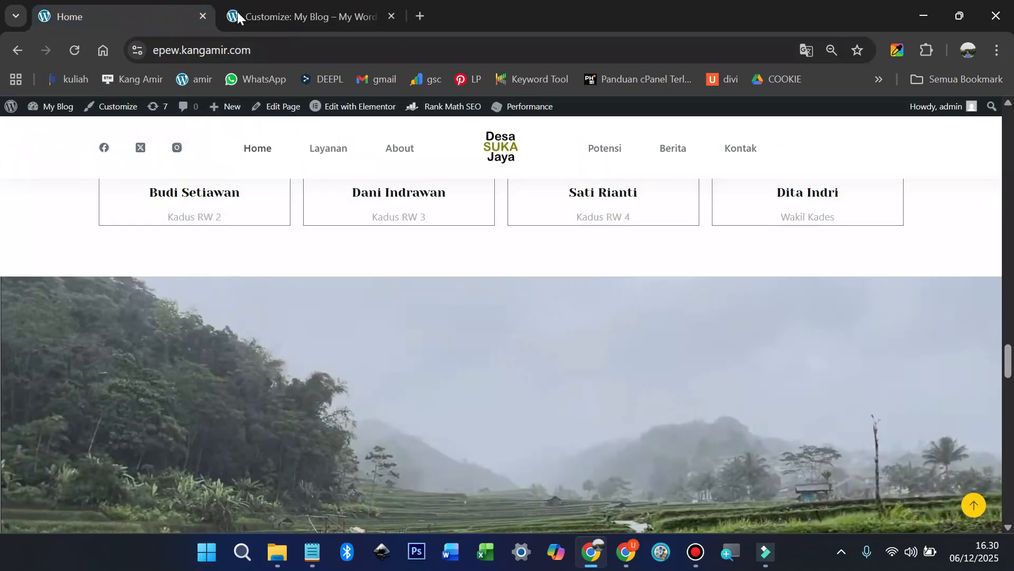
click(285, 17)
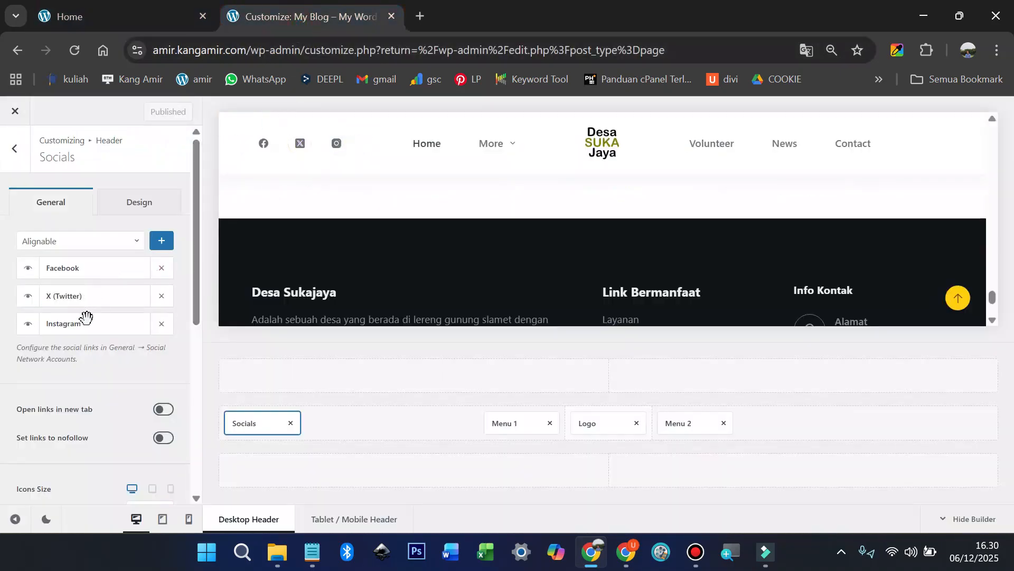
Step: Add TikTok to the header social icons after Facebook, X and Instagram
click(89, 244)
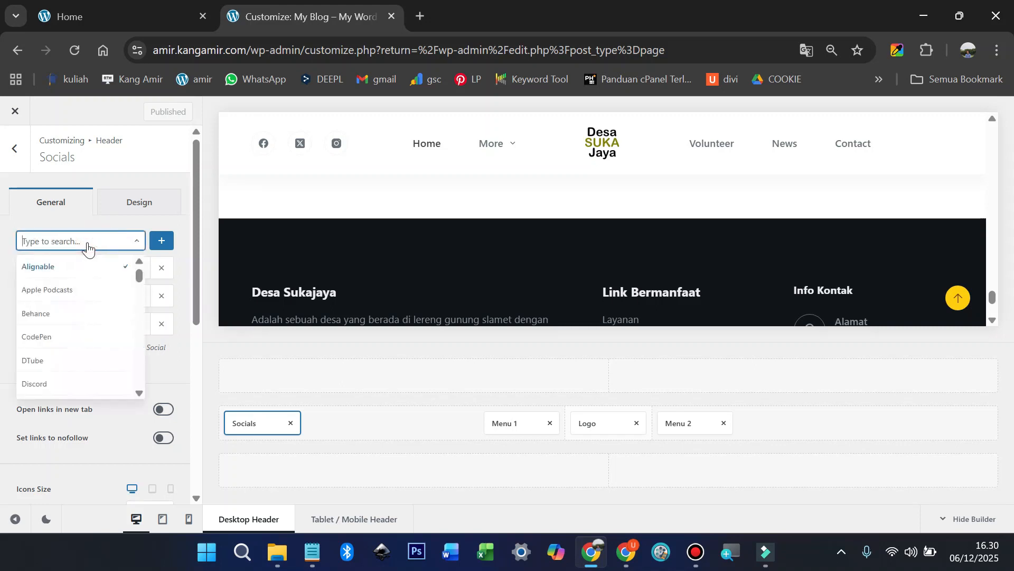
text(tiktok)
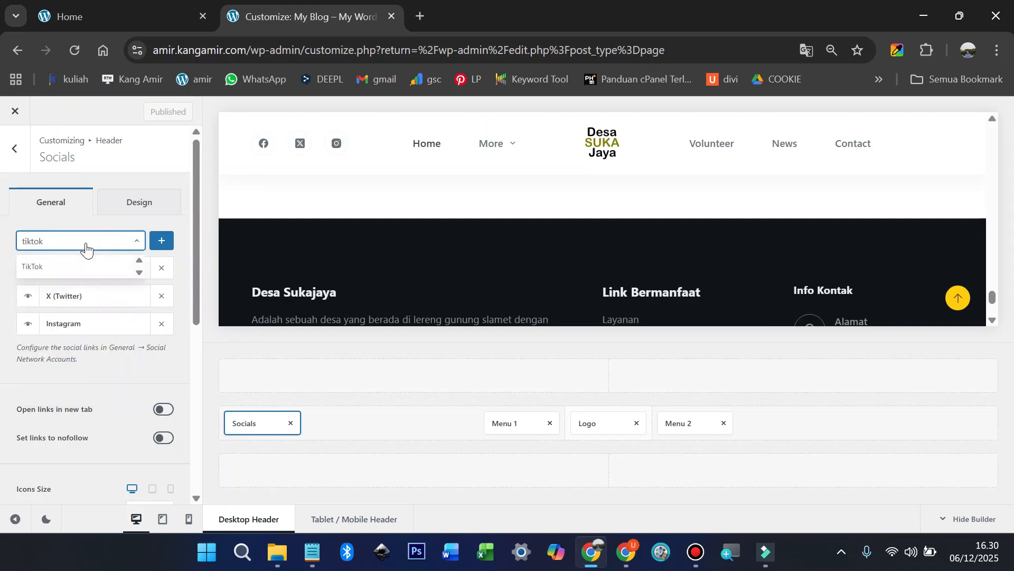
click(69, 267)
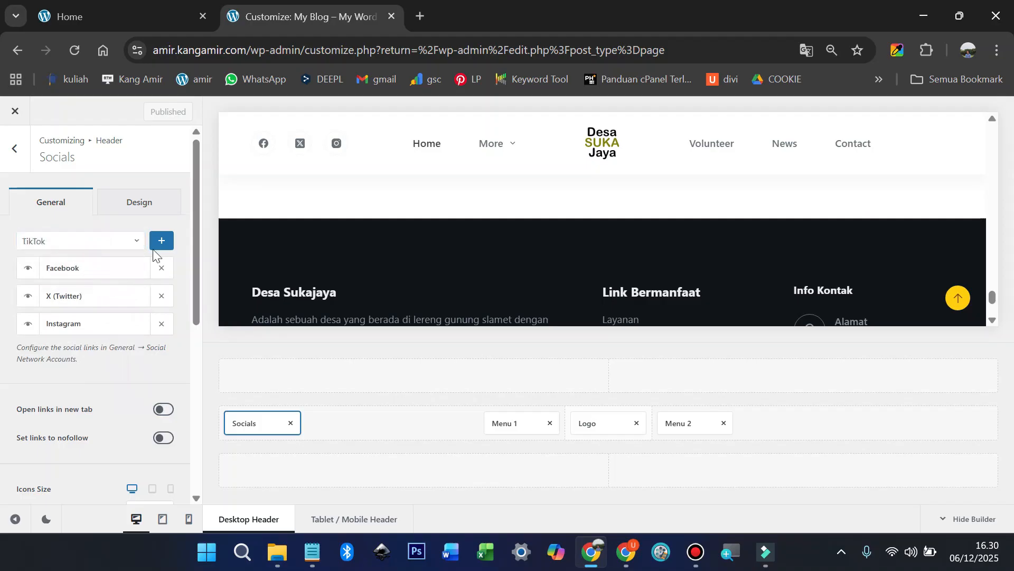
click(161, 242)
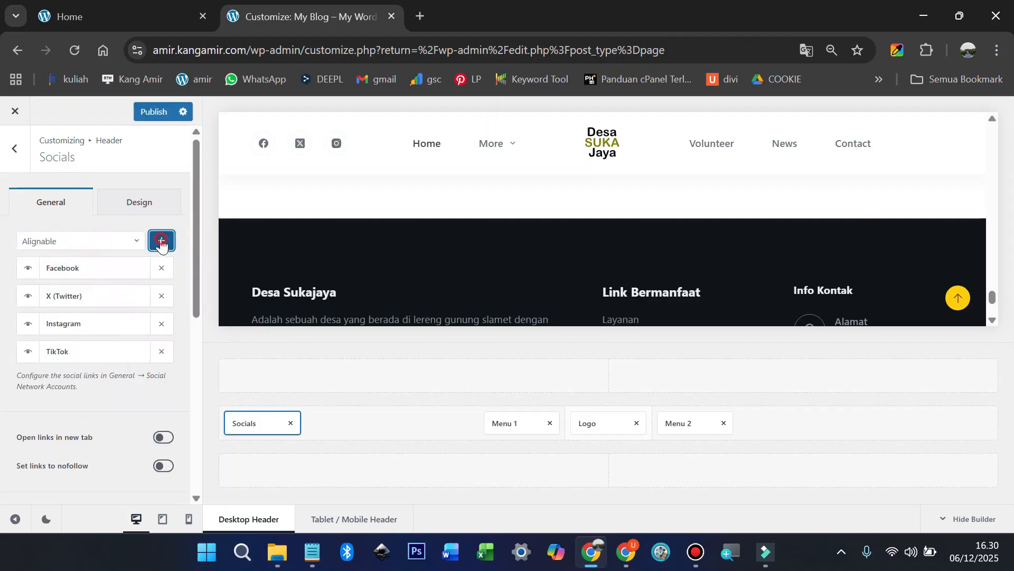
click(153, 375)
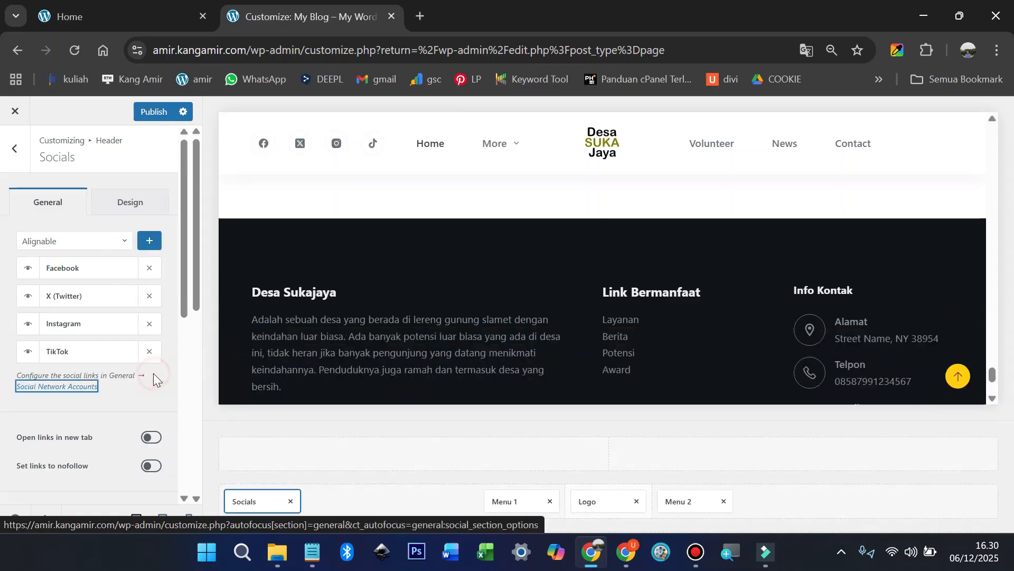
Step: Start entering the TikTok profile link in the social network account settings
scroll(99, 341, down, 9)
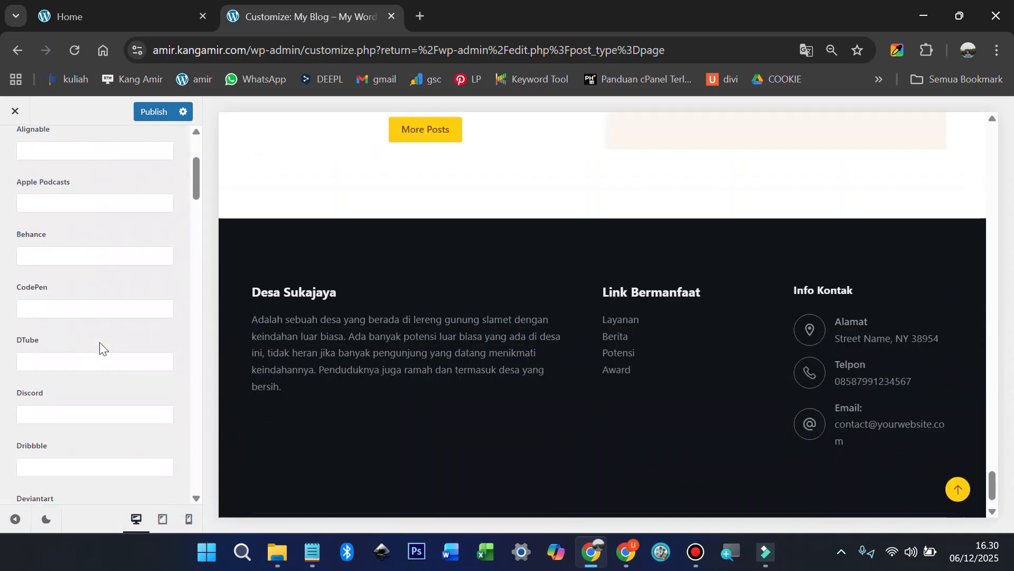
scroll(99, 342, down, 8)
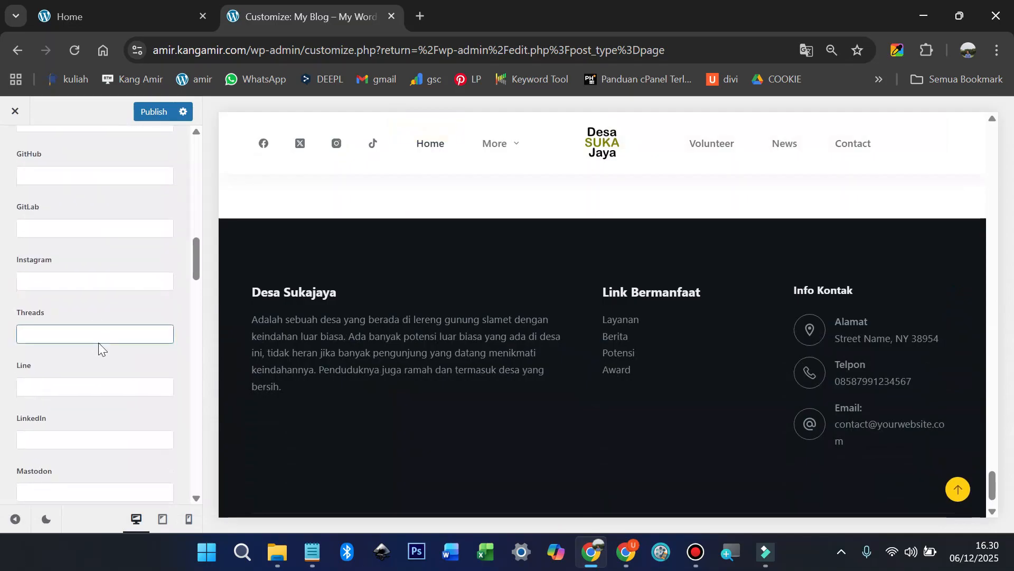
scroll(98, 342, down, 8)
scroll(99, 348, down, 6)
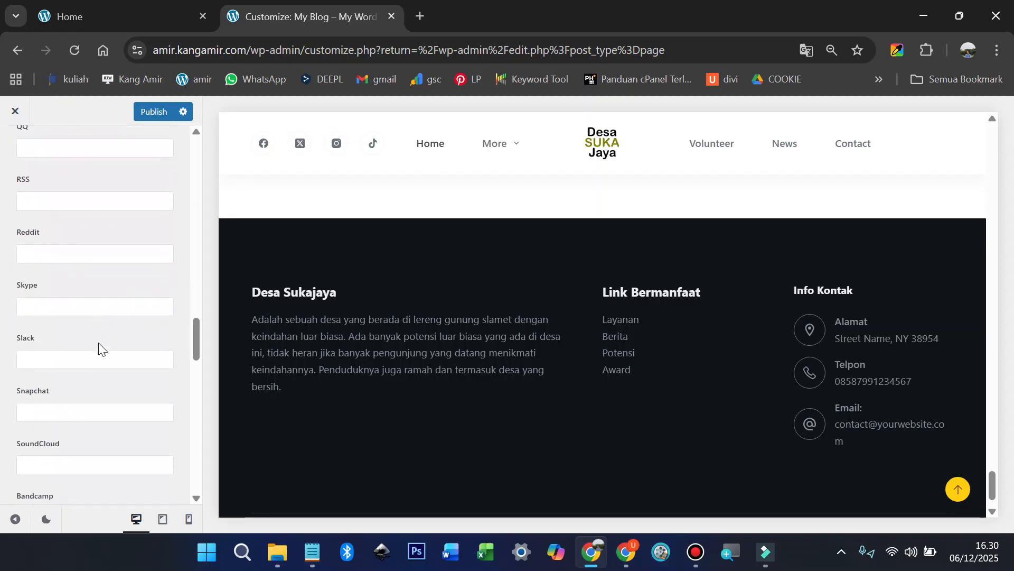
scroll(98, 344, down, 8)
click(95, 334)
text(tiktok.com/amir)
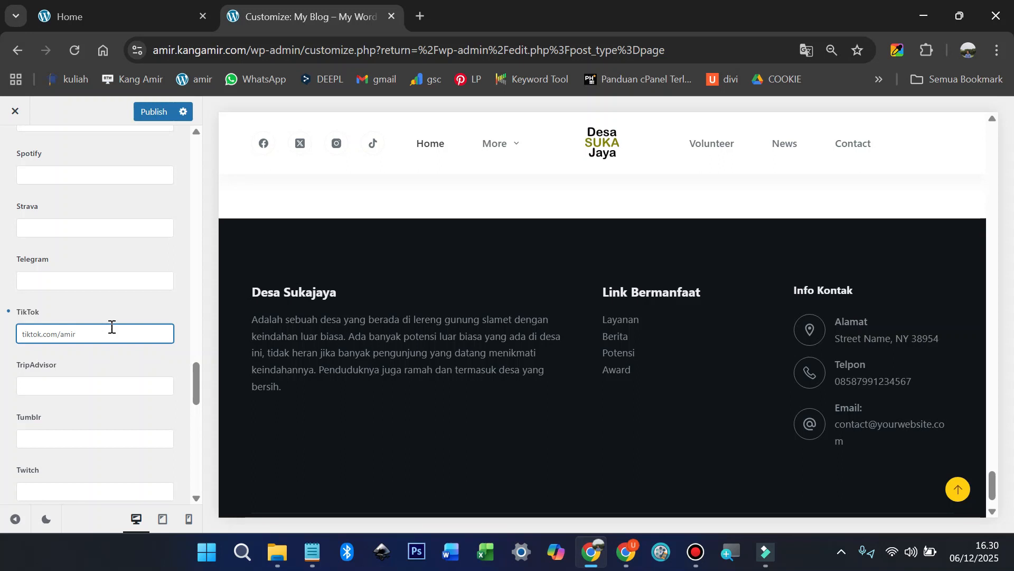
Step: Return to the header builder and publish the four header social icons
scroll(57, 217, up, 20)
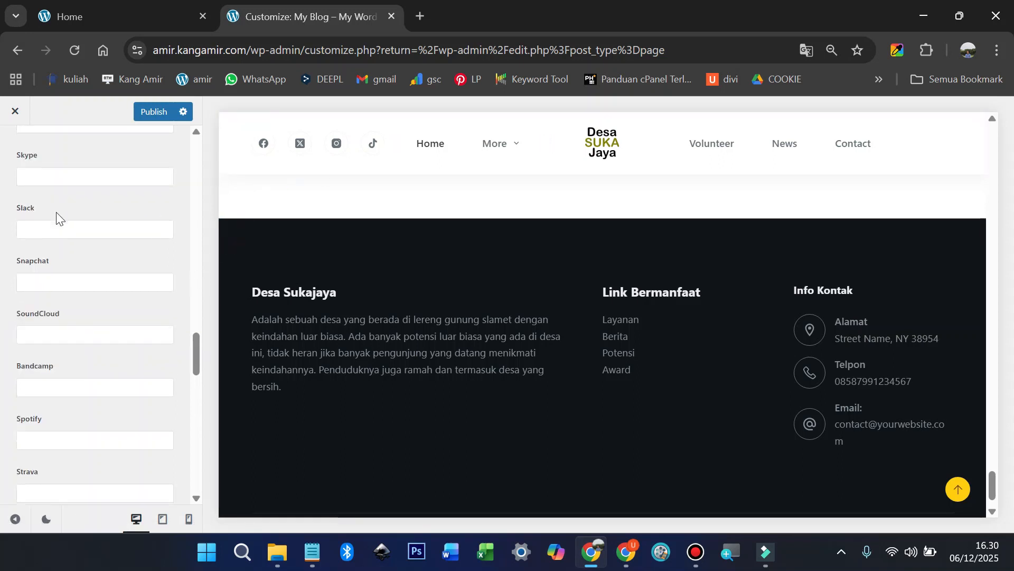
scroll(62, 224, up, 5)
click(14, 148)
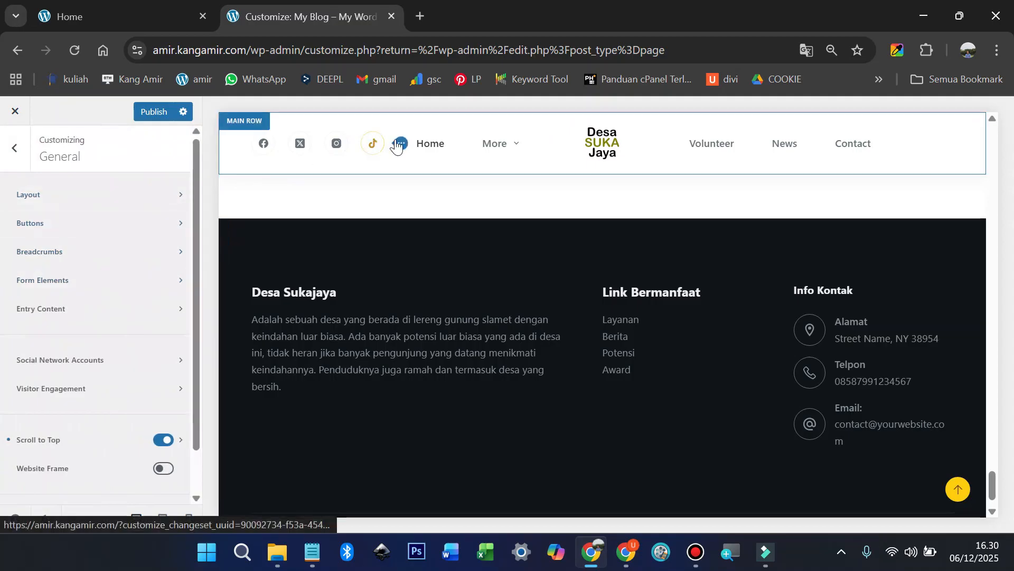
click(399, 143)
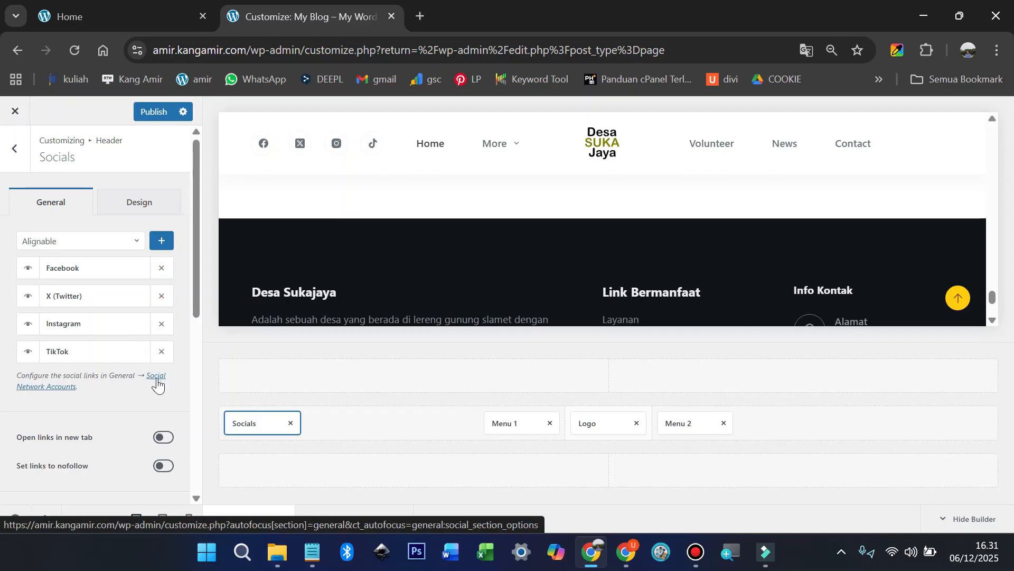
scroll(158, 391, down, 1)
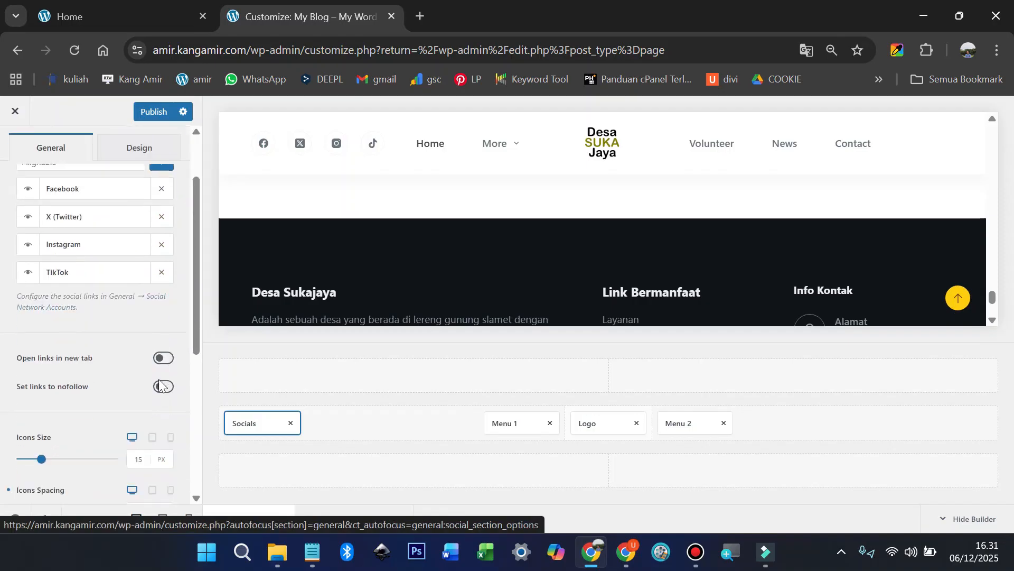
click(153, 111)
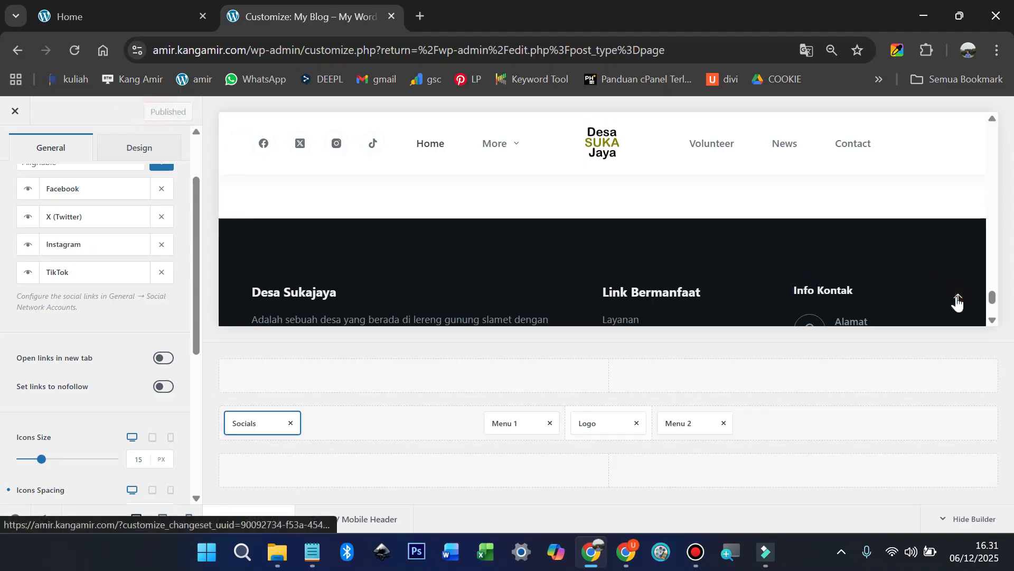
Step: In General options, toggle Scroll to Top off and back on, leaving it enabled
scroll(71, 254, up, 2)
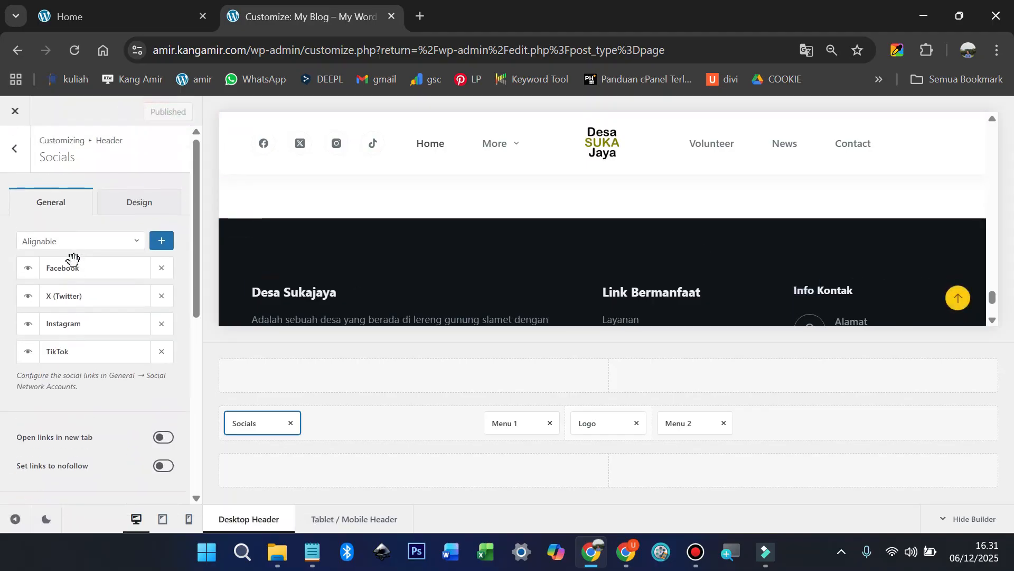
click(16, 149)
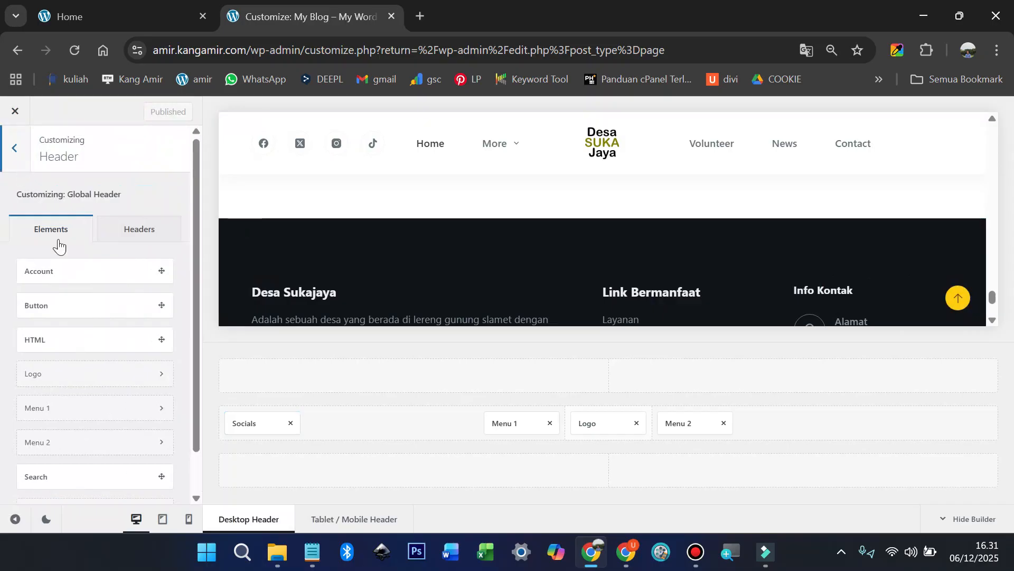
click(14, 148)
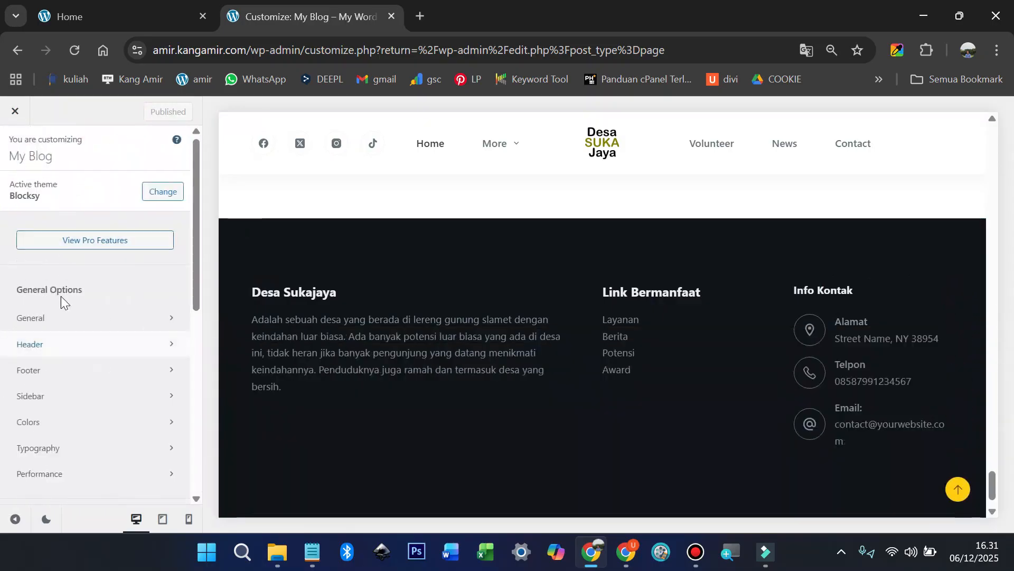
click(60, 319)
scroll(145, 349, down, 1)
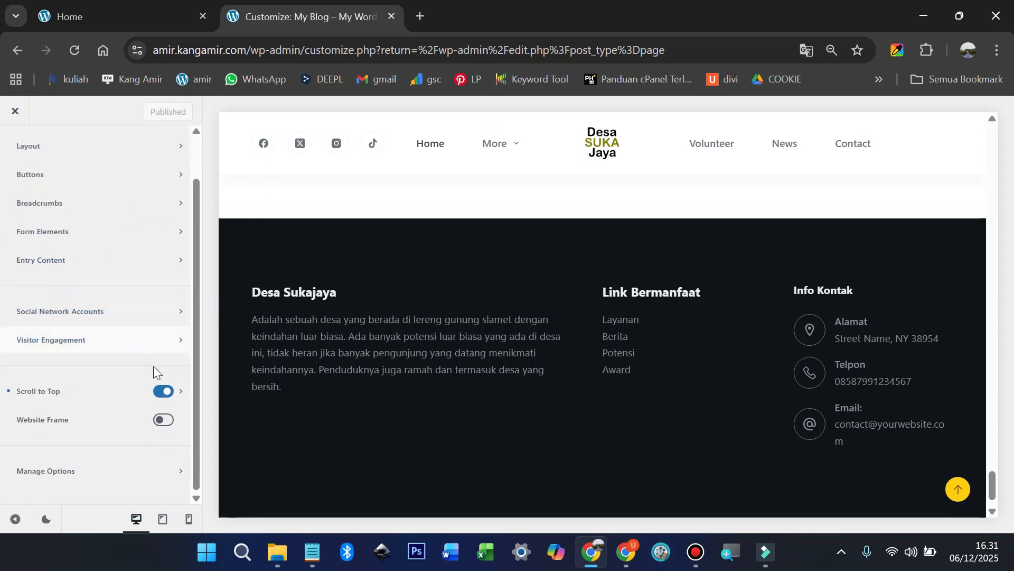
click(158, 392)
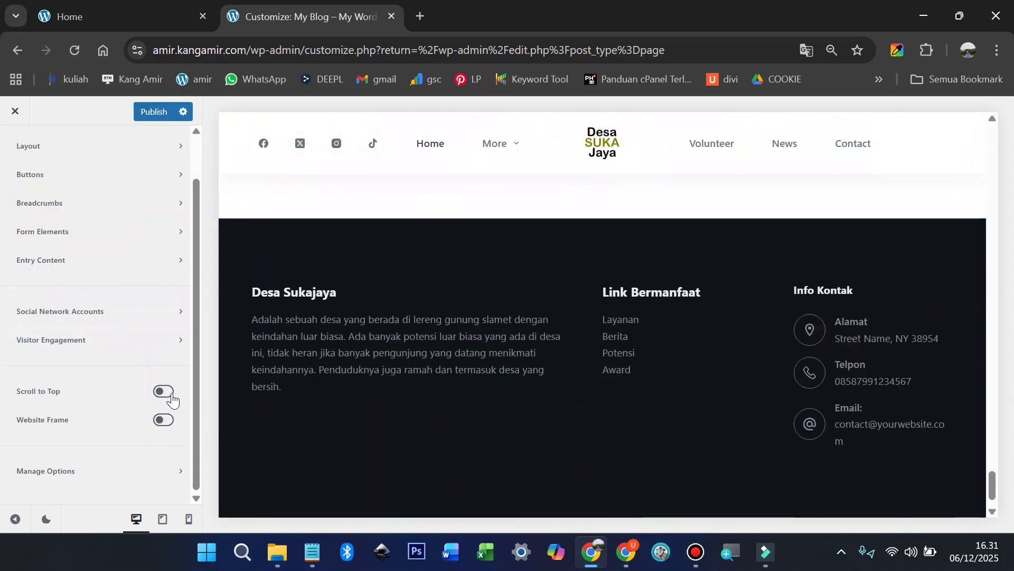
click(170, 396)
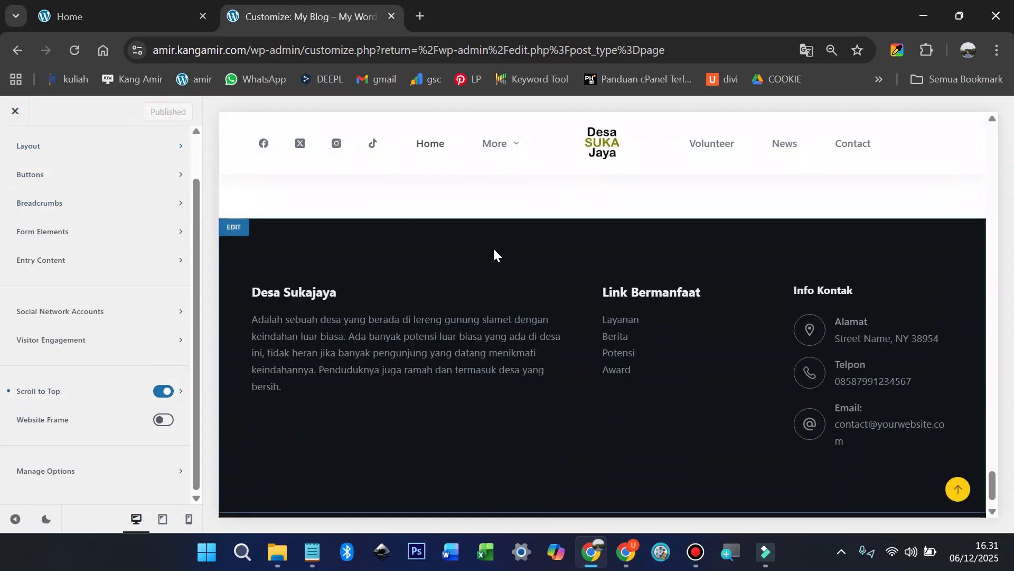
scroll(497, 245, up, 10)
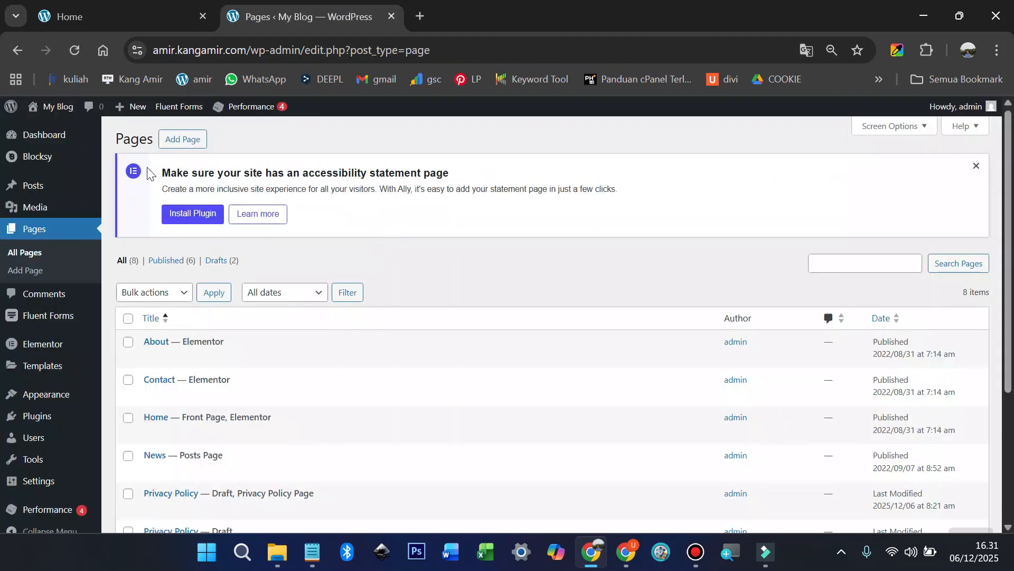
Step: Visit the live Desa Suka Jaya homepage and compare it with the reference village site
click(56, 130)
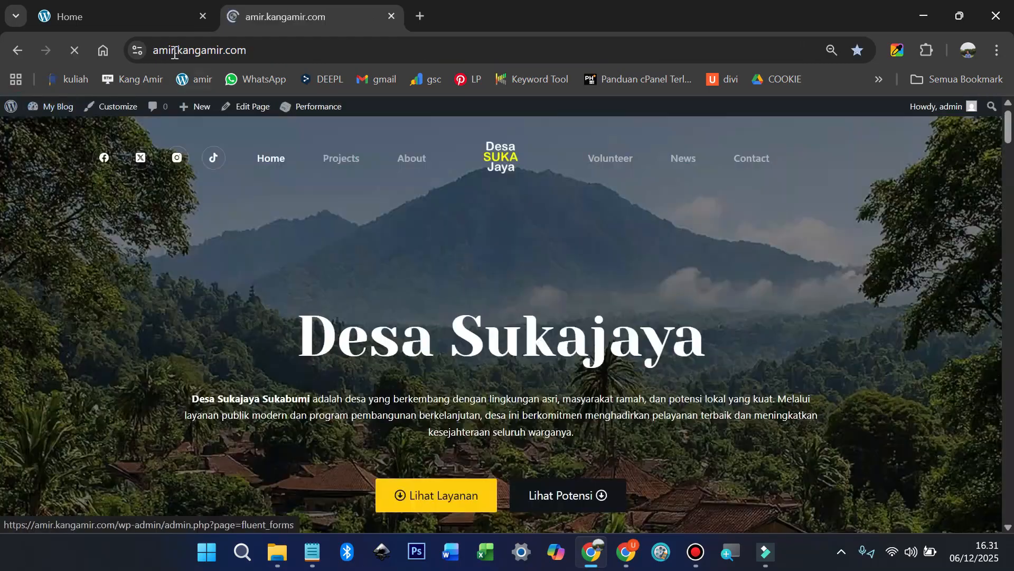
click(122, 12)
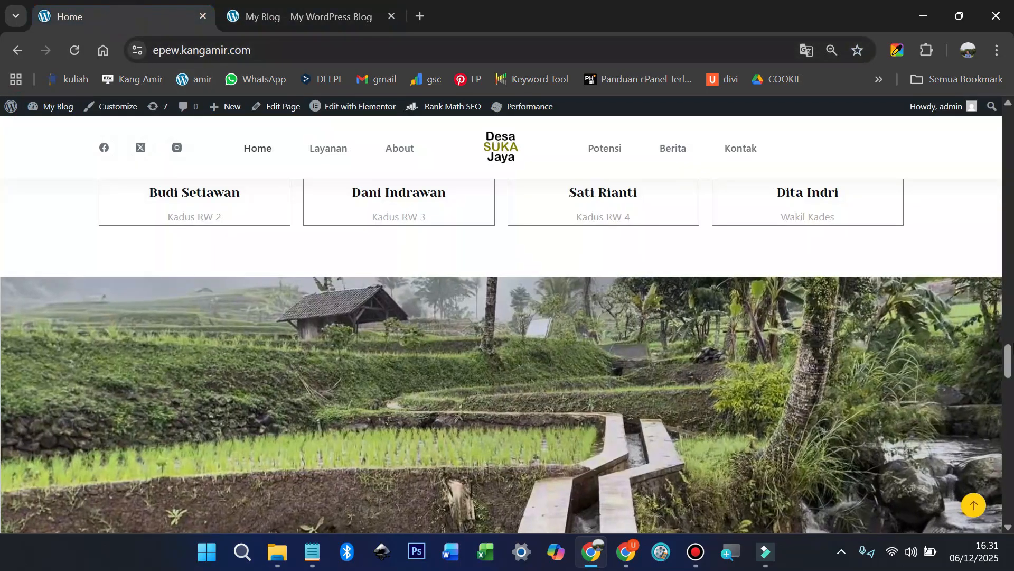
scroll(1013, 347, up, 7)
click(974, 504)
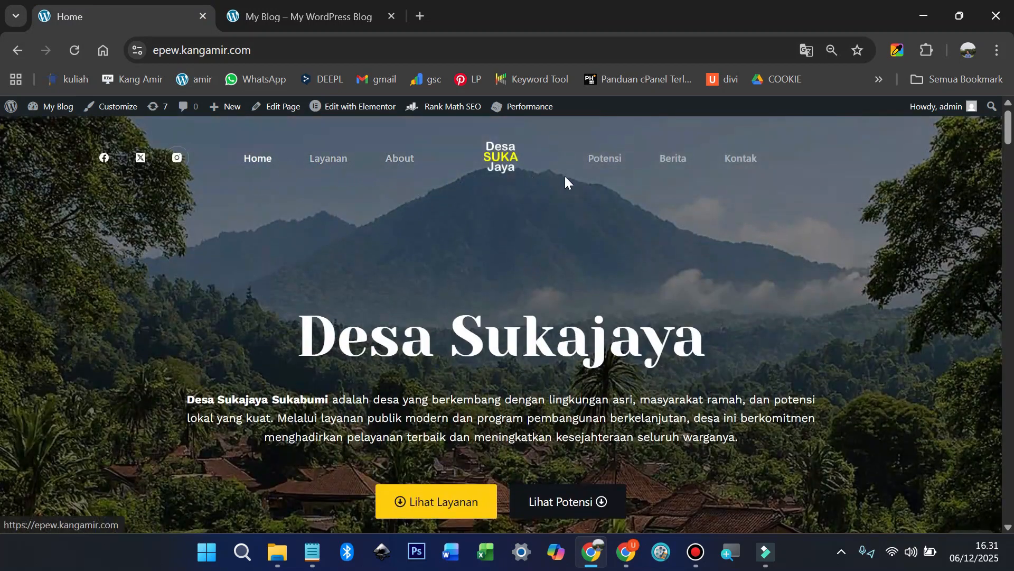
click(274, 14)
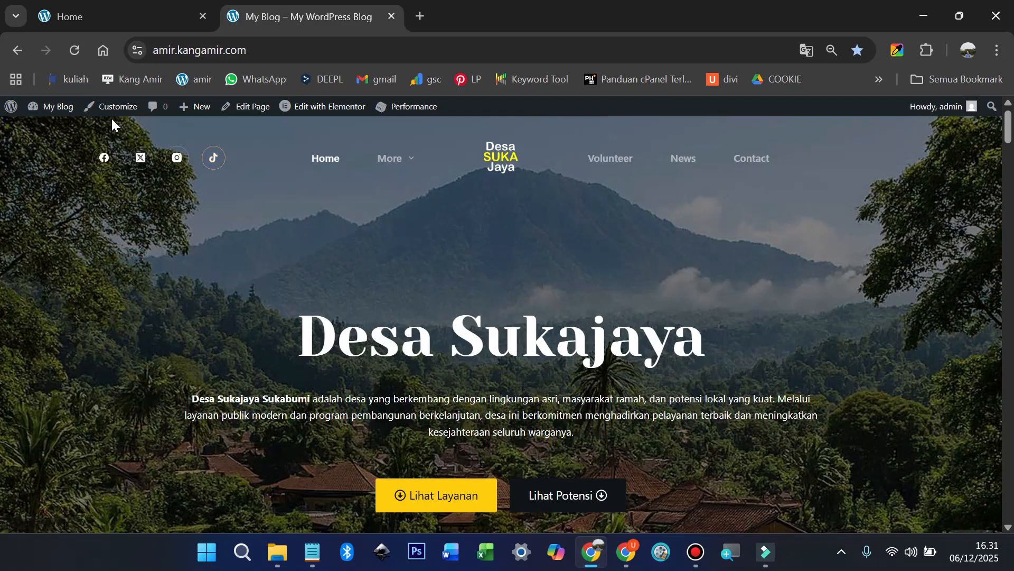
mouse_move(61, 113)
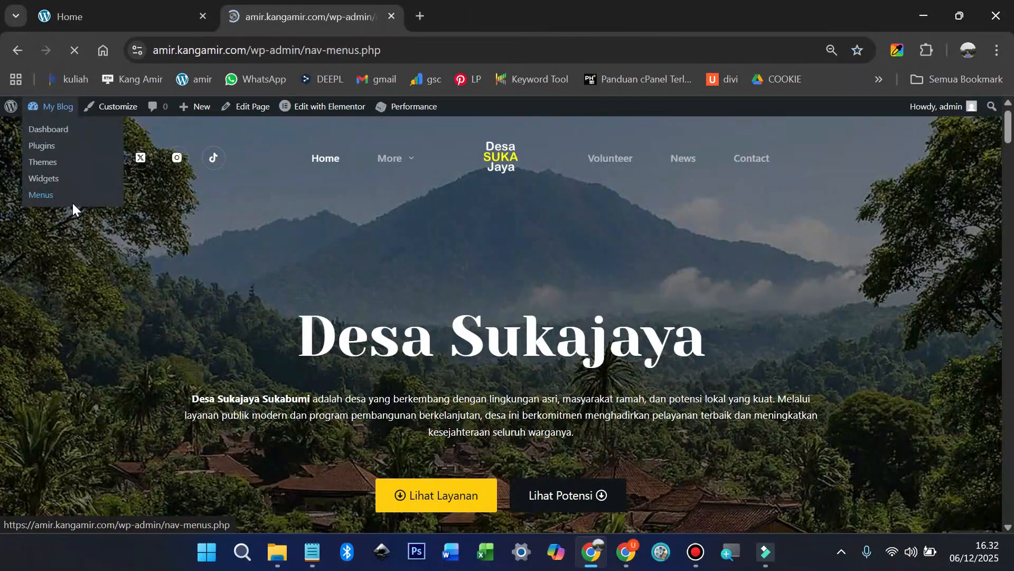
Step: Open the live site in a background tab and check its header menu
scroll(450, 331, down, 2)
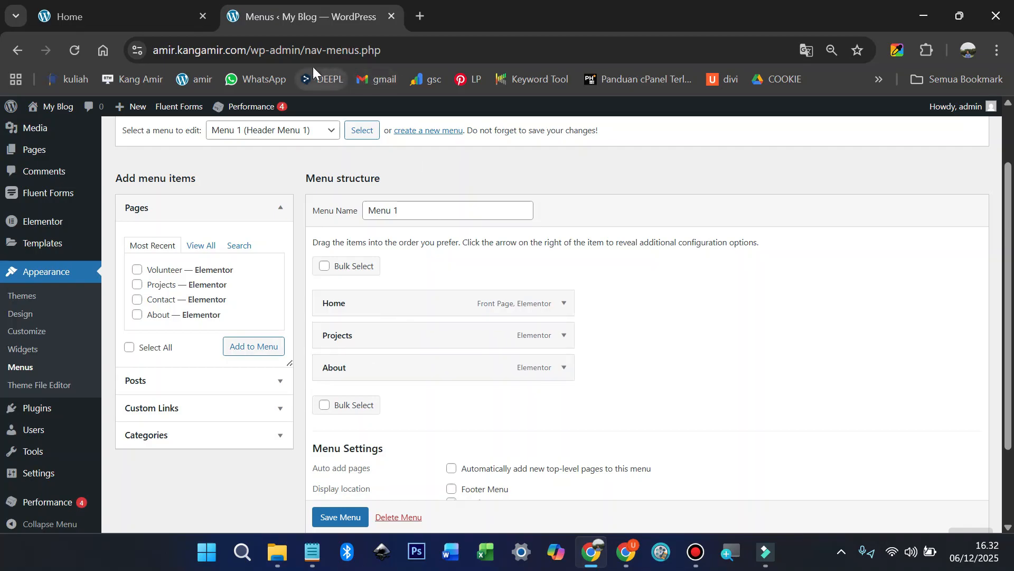
middle_click(50, 128)
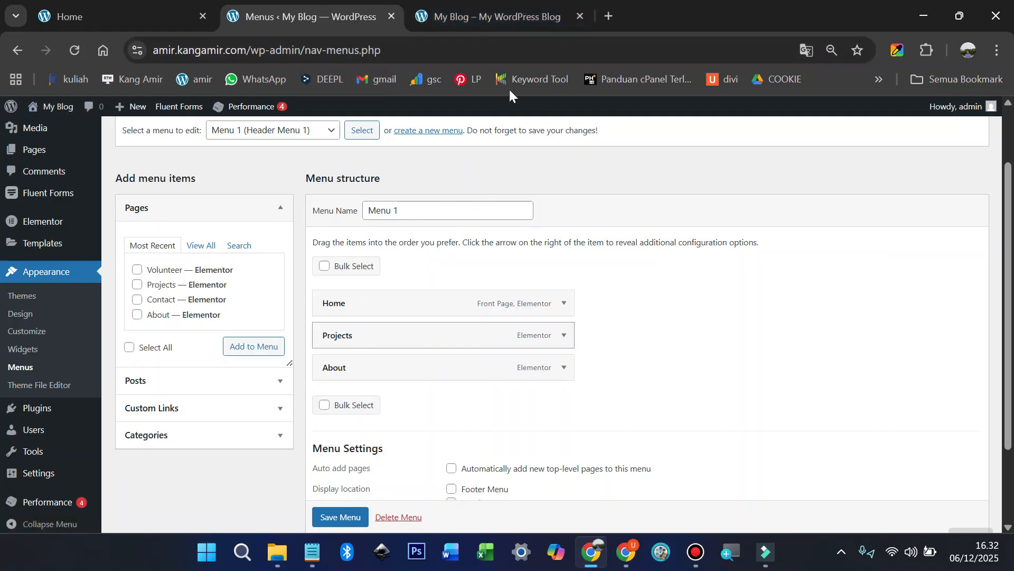
click(487, 20)
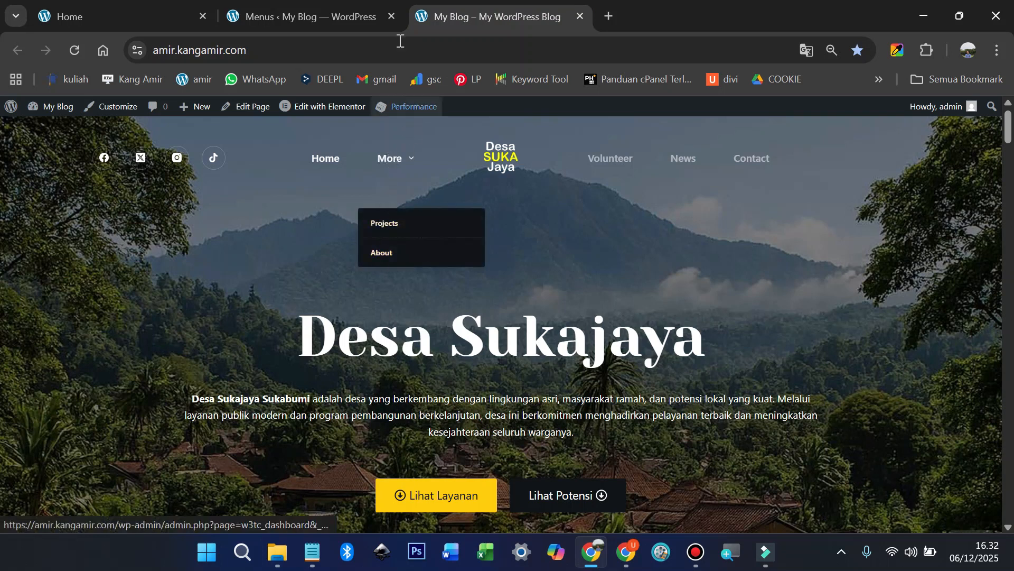
click(299, 16)
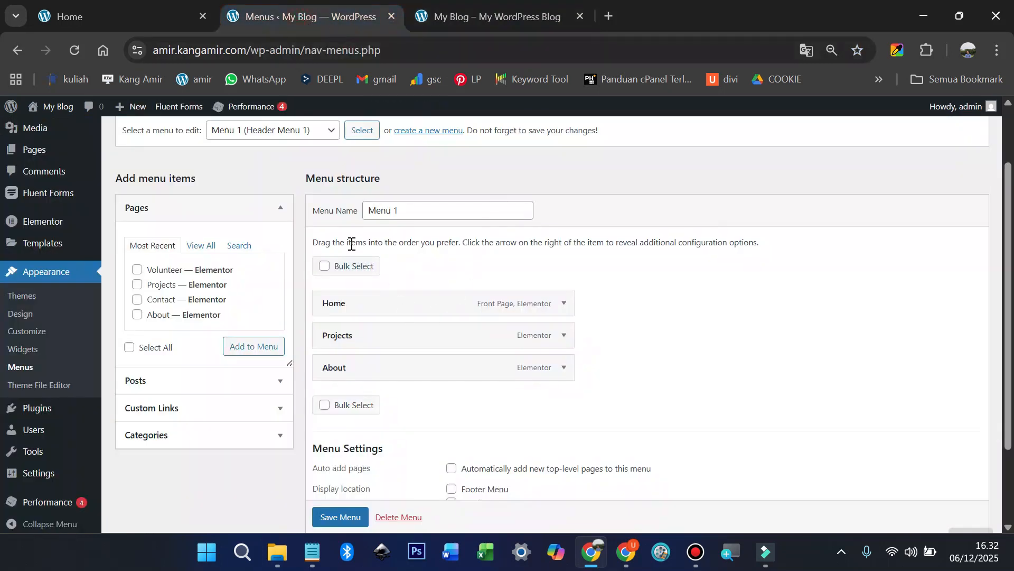
scroll(302, 220, up, 3)
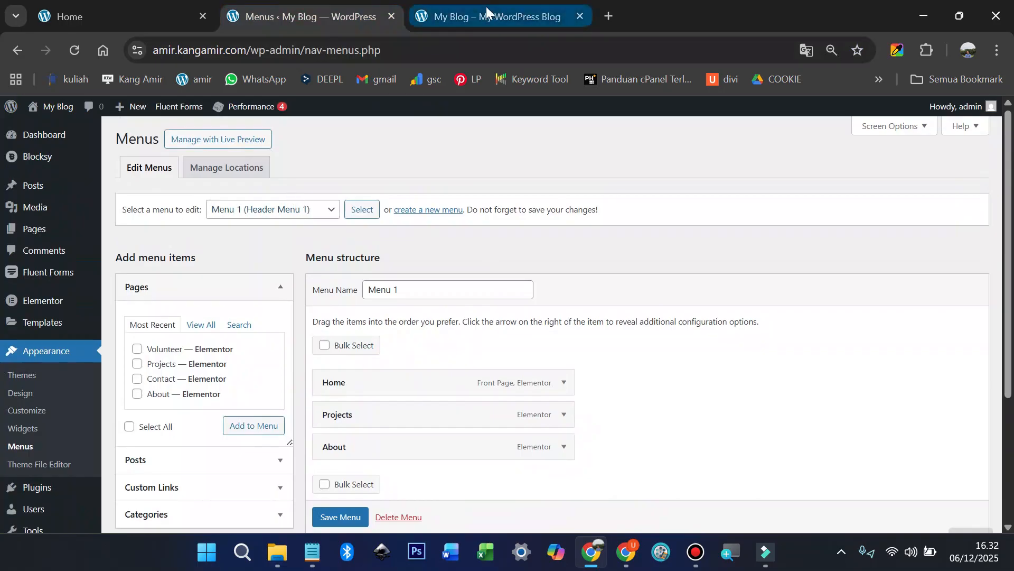
click(485, 16)
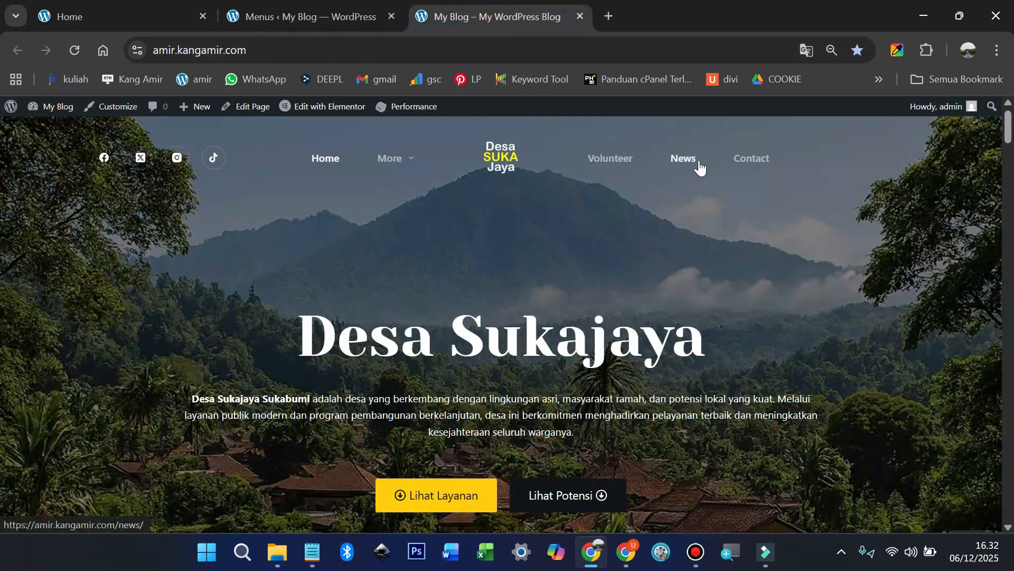
click(349, 20)
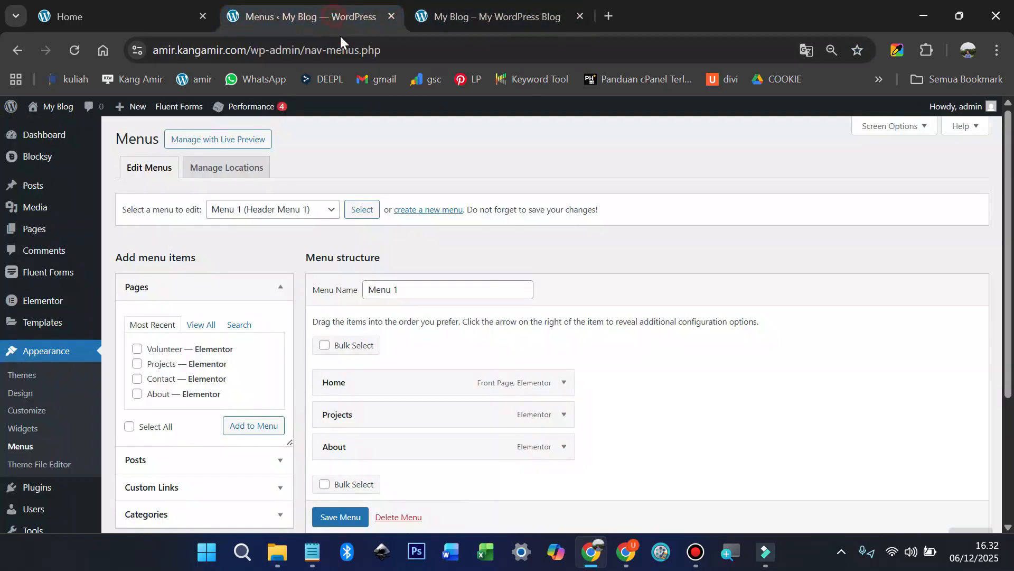
Step: Keep Menu 1 selected and review the reference site's Indonesian menu labels
click(327, 211)
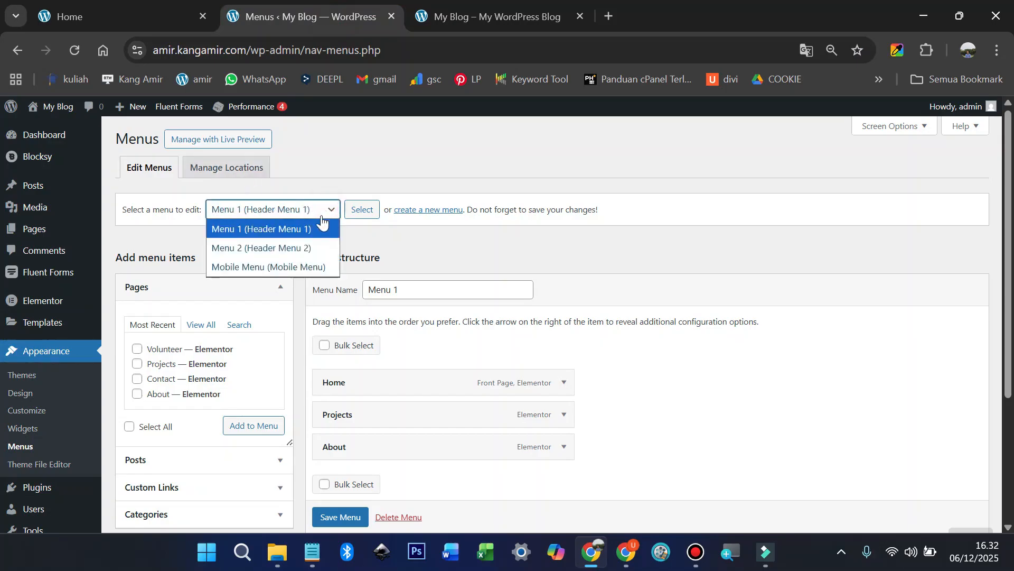
click(369, 234)
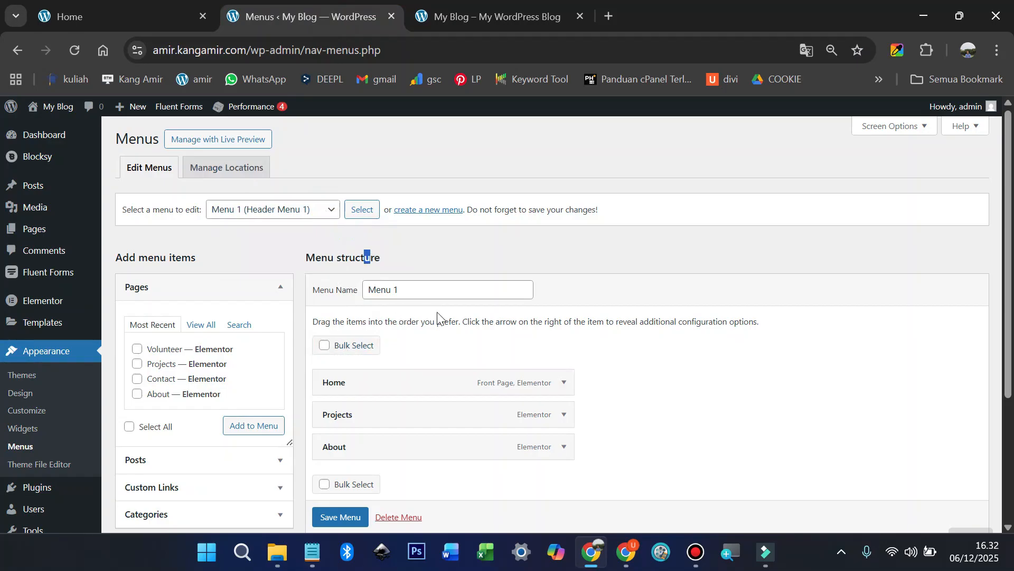
click(323, 212)
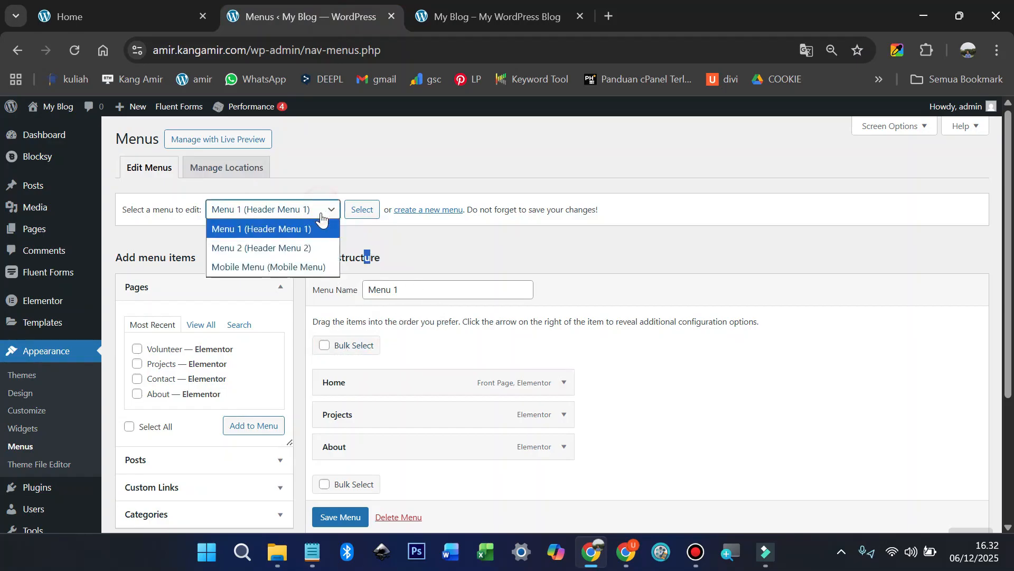
click(358, 235)
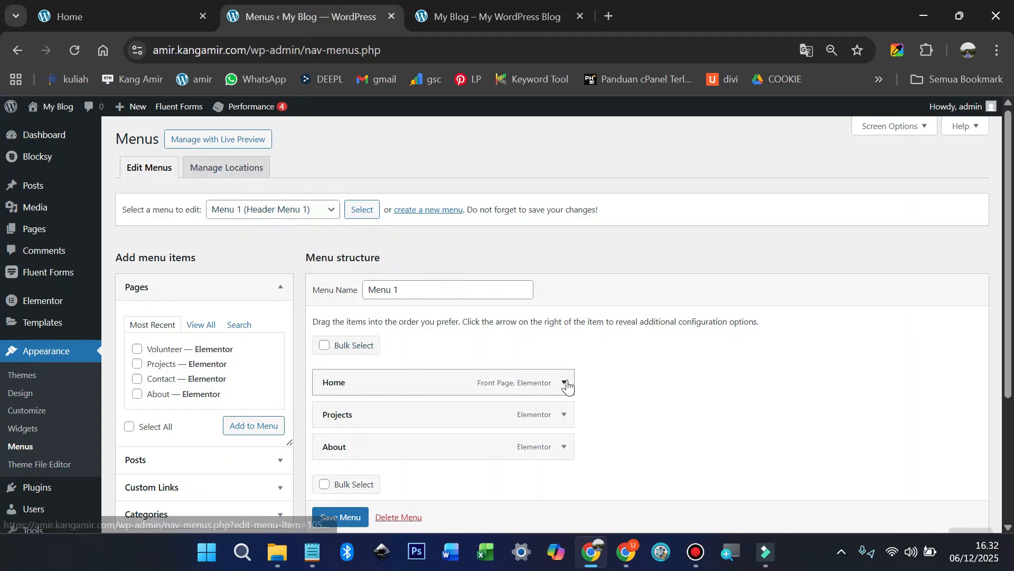
scroll(566, 386, down, 2)
click(489, 23)
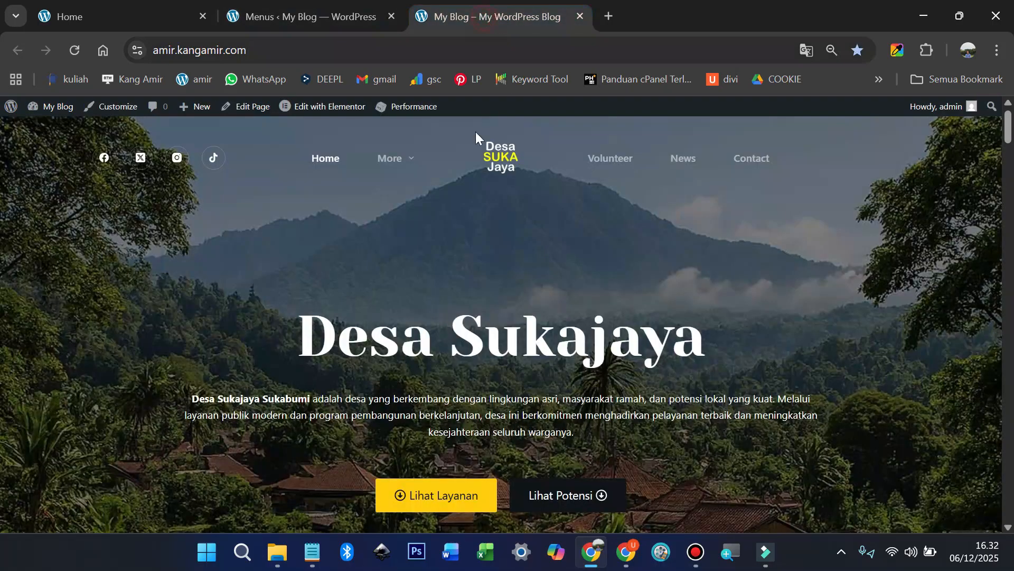
click(136, 12)
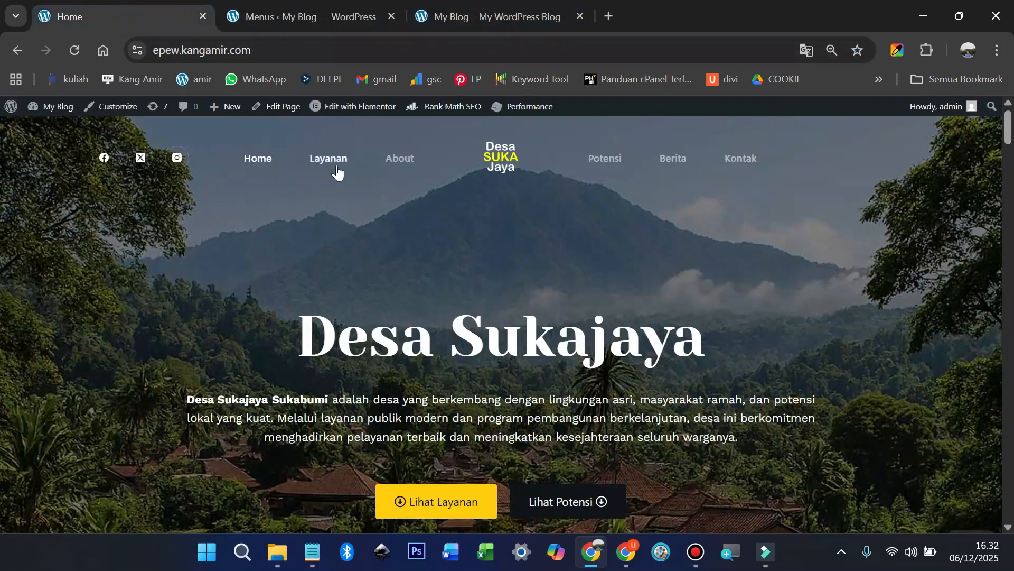
click(334, 17)
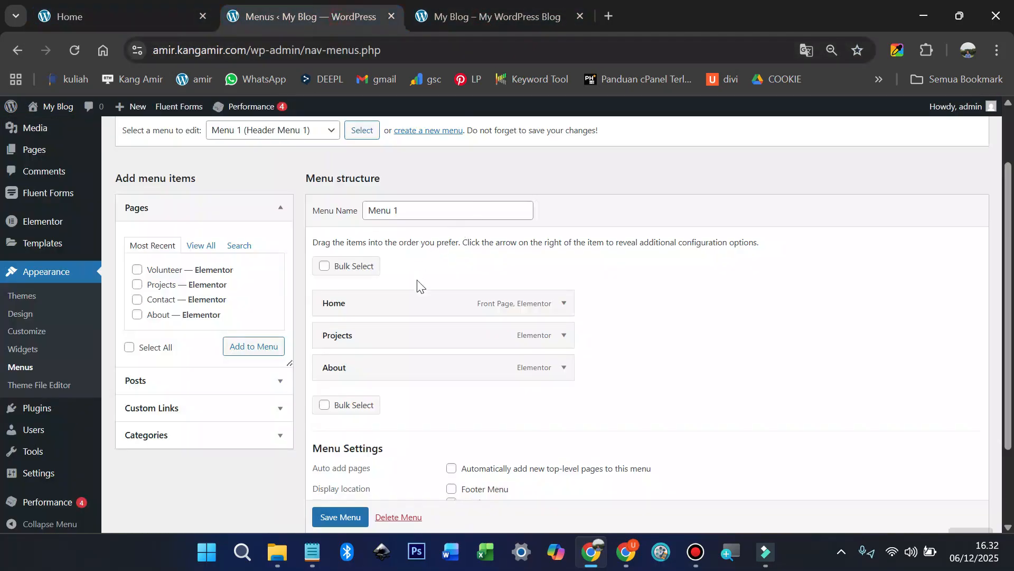
Step: Rename the Projects menu item to 'Layanan' and save Menu 1
click(564, 335)
click(373, 376)
key(ctrl+a)
text(L)
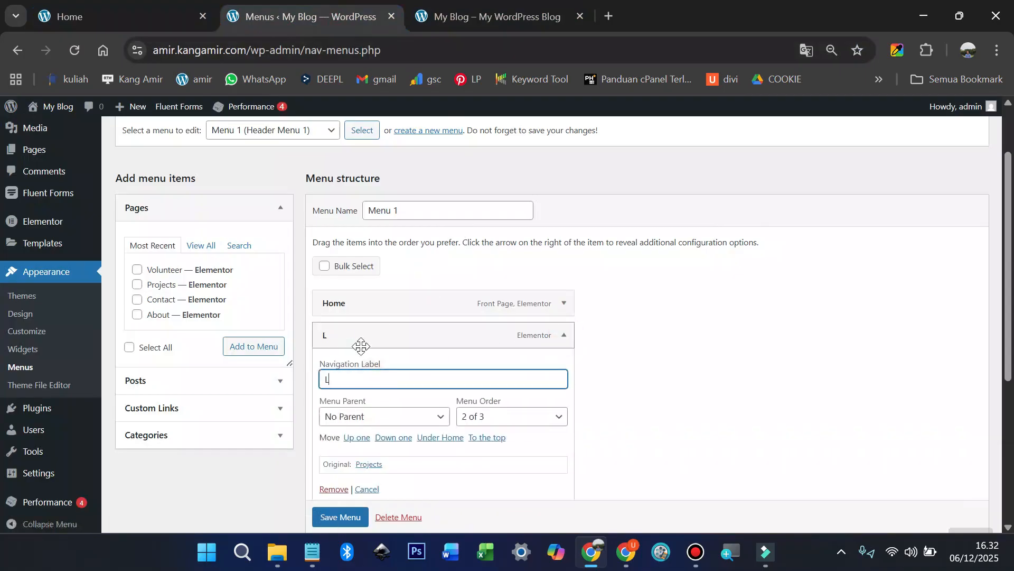
text(ayanan)
scroll(370, 433, down, 2)
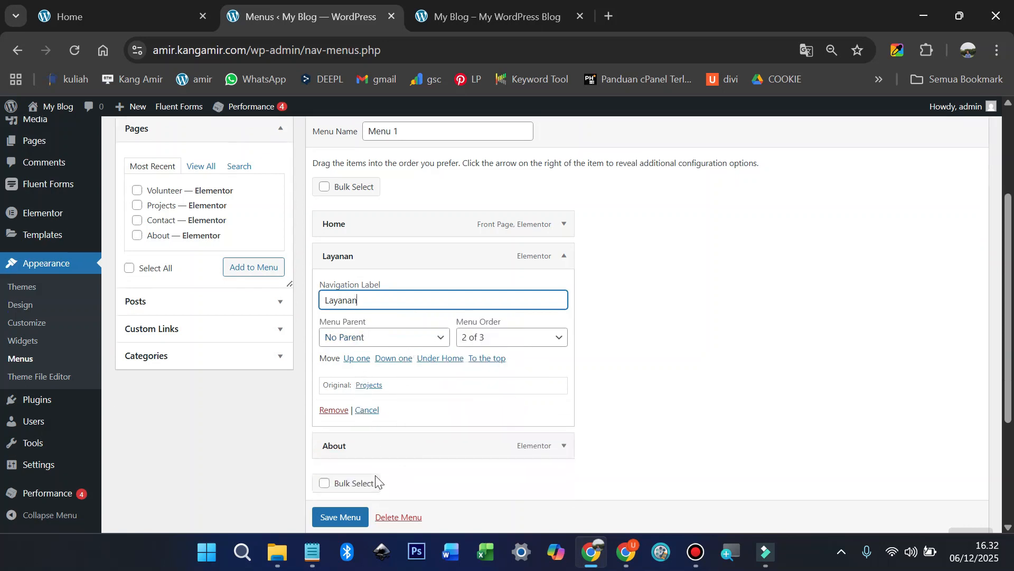
click(344, 516)
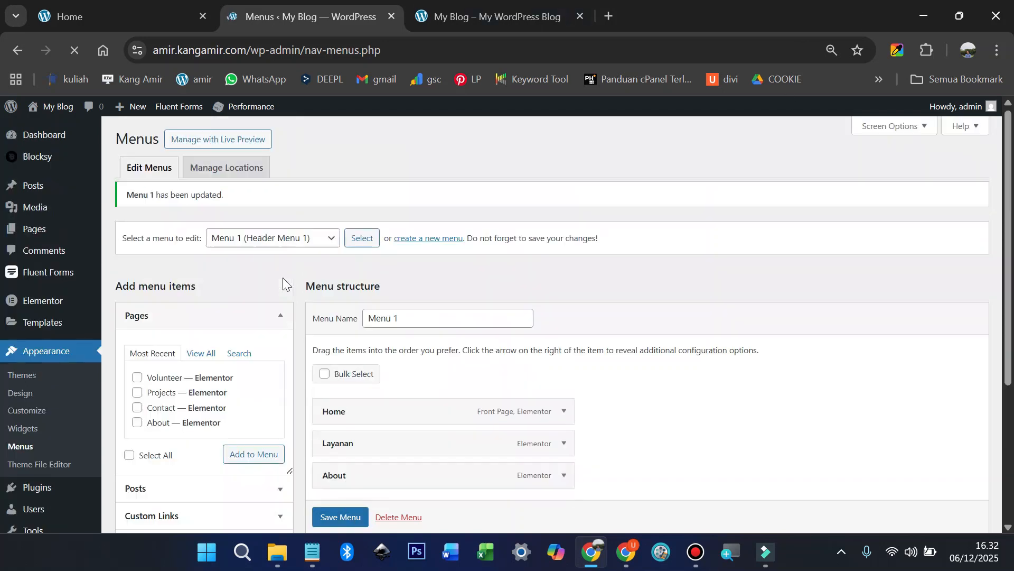
Step: Compare the live header menu with the reference site's labels, then bring up the menu list
click(528, 16)
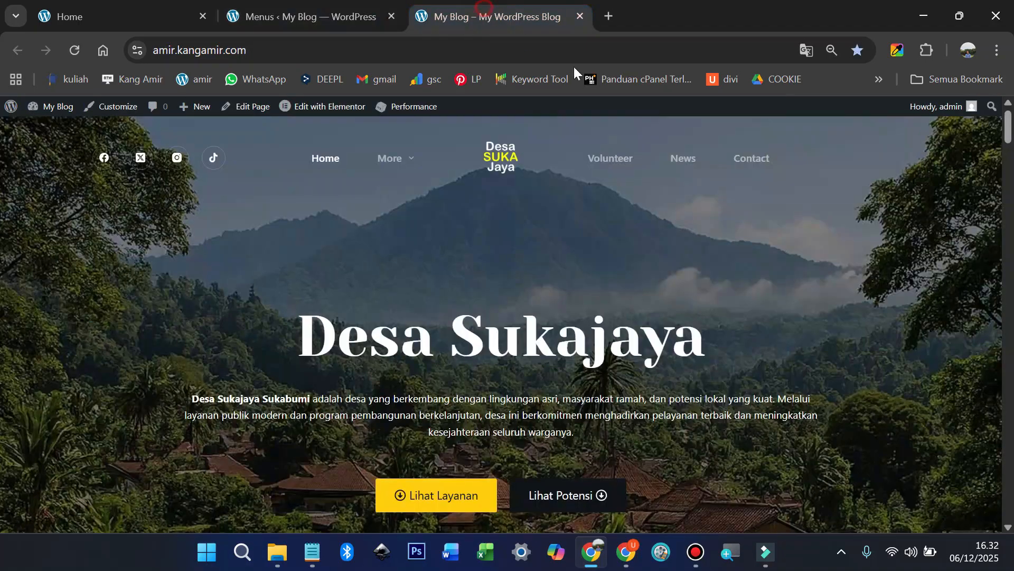
click(311, 12)
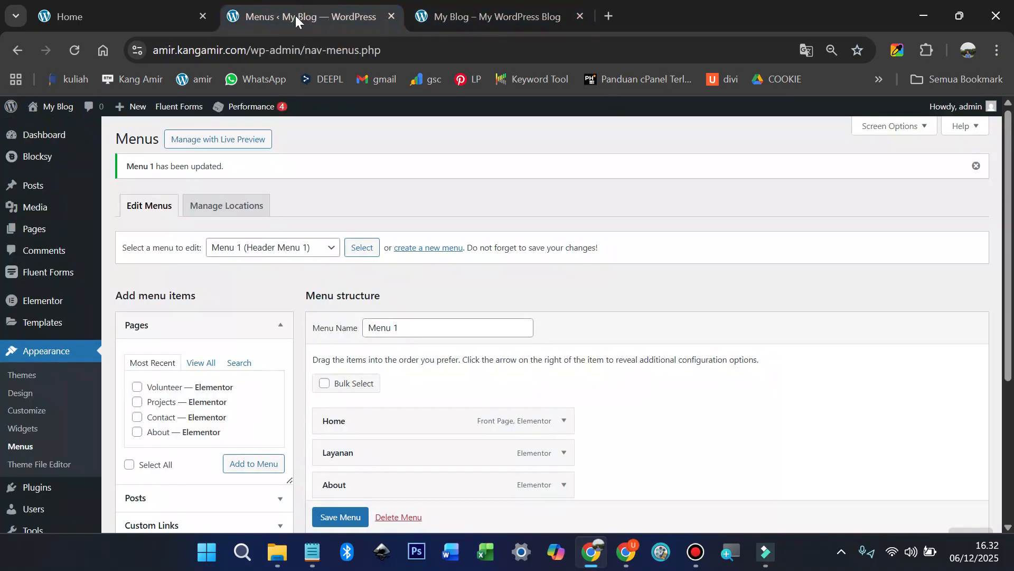
click(499, 14)
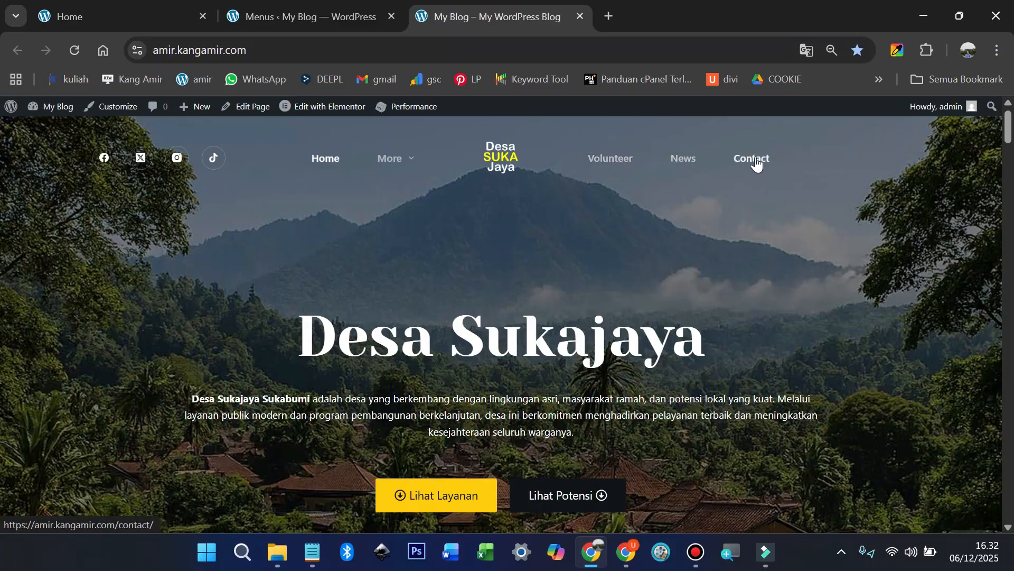
click(140, 15)
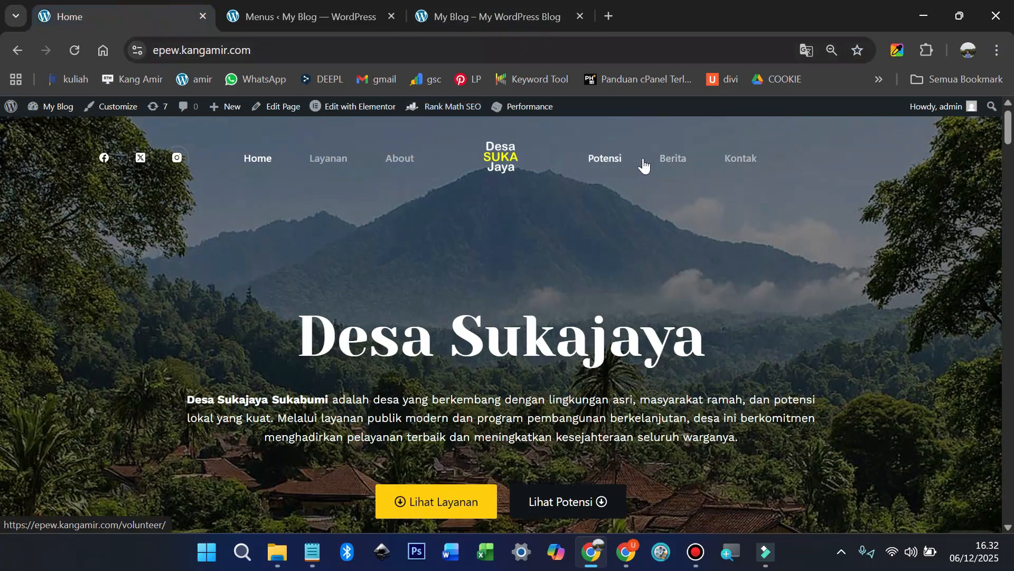
click(321, 12)
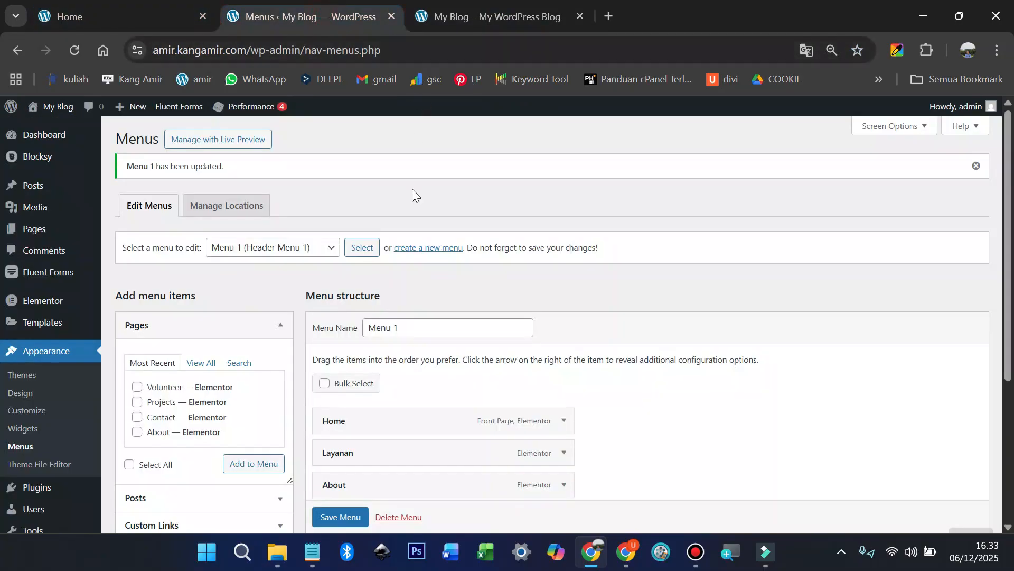
click(281, 254)
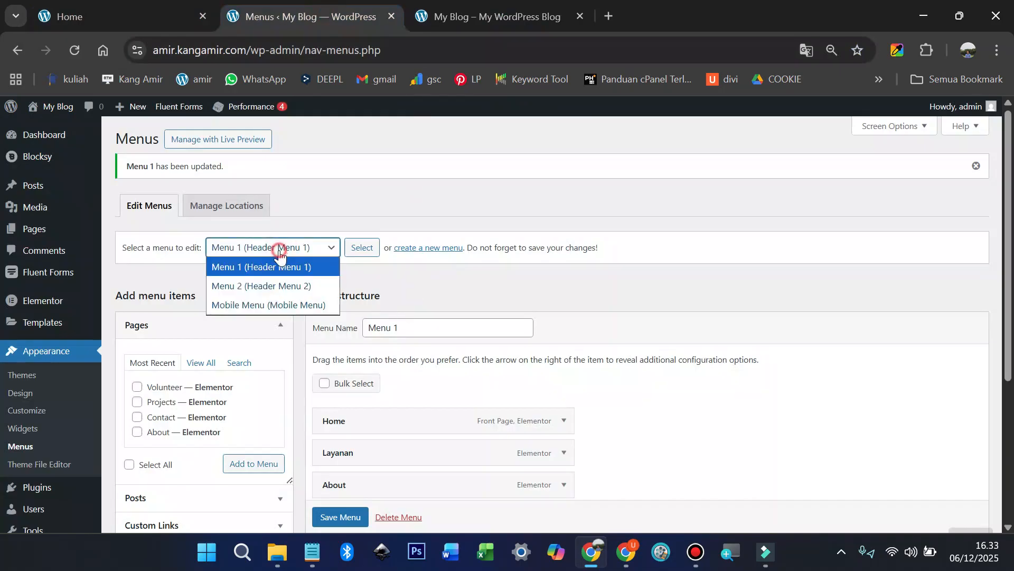
Step: Load Menu 2 and relabel the Volunteer item as 'Potensi'
click(274, 283)
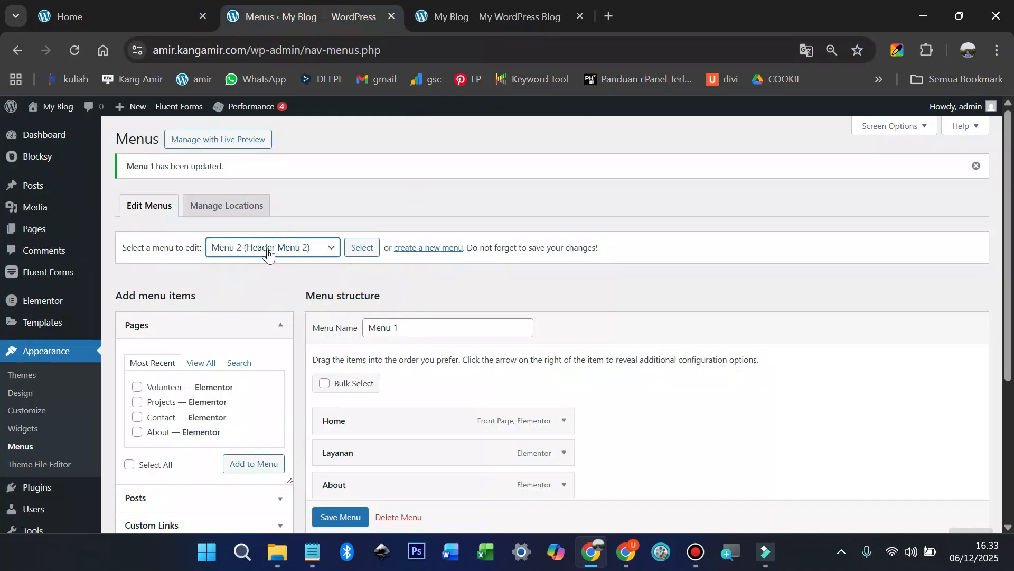
click(361, 248)
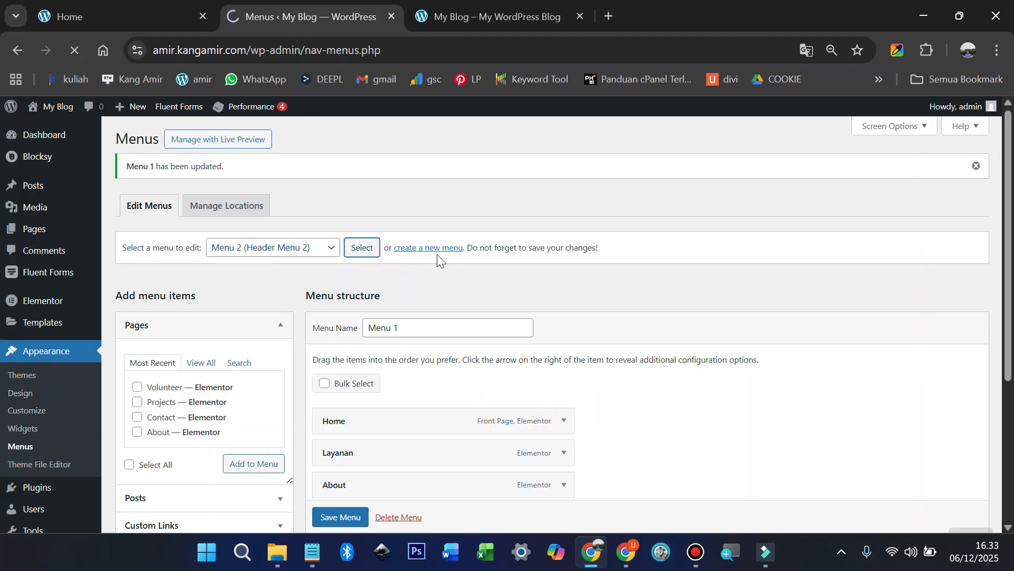
scroll(442, 251, down, 2)
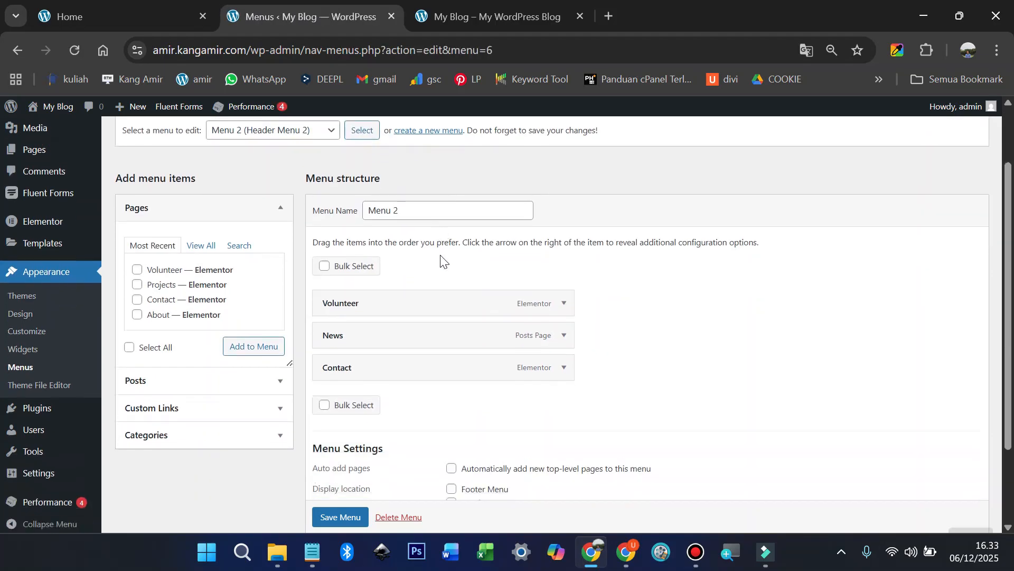
click(563, 302)
click(144, 17)
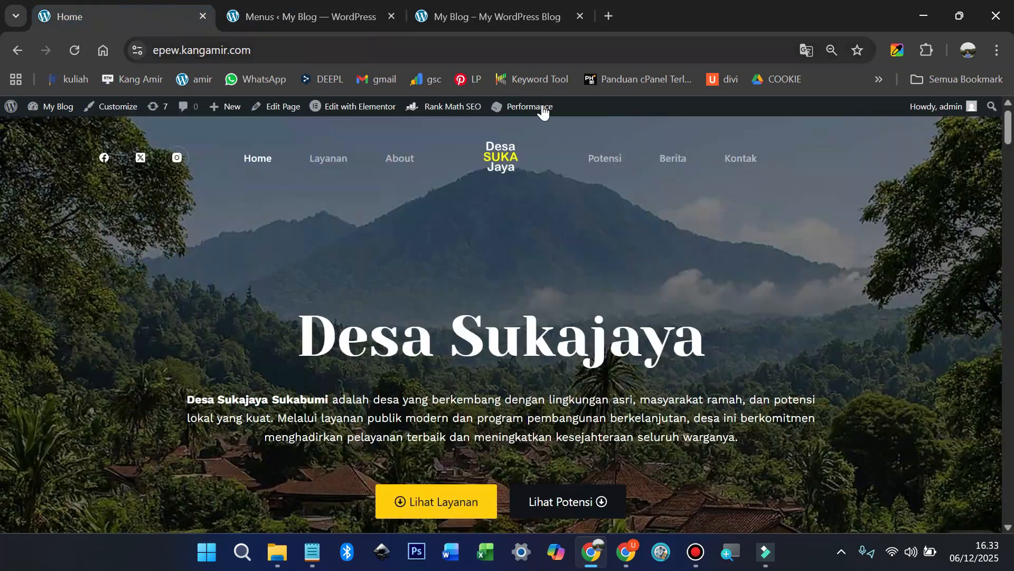
click(357, 19)
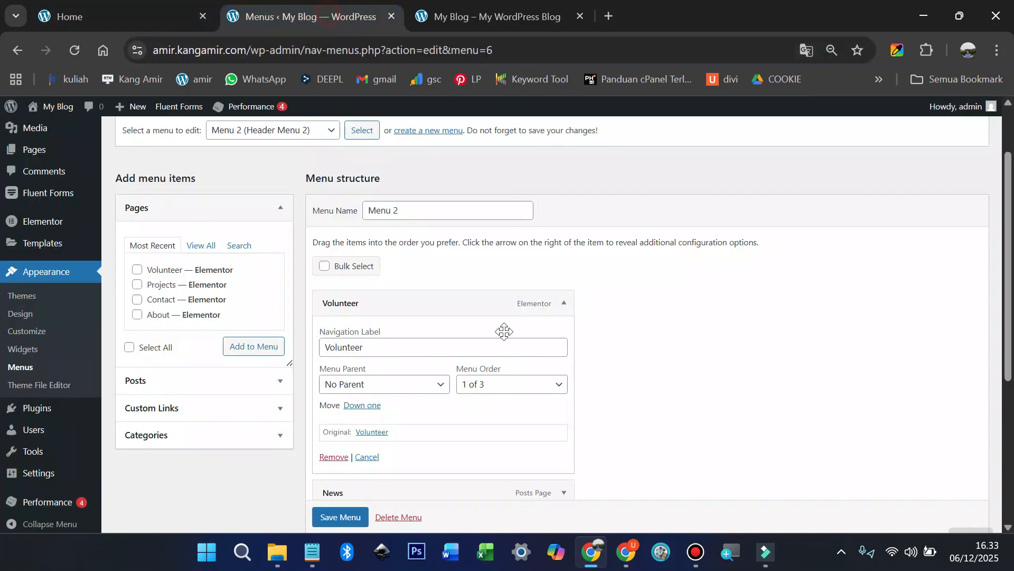
double_click(400, 346)
text(Po)
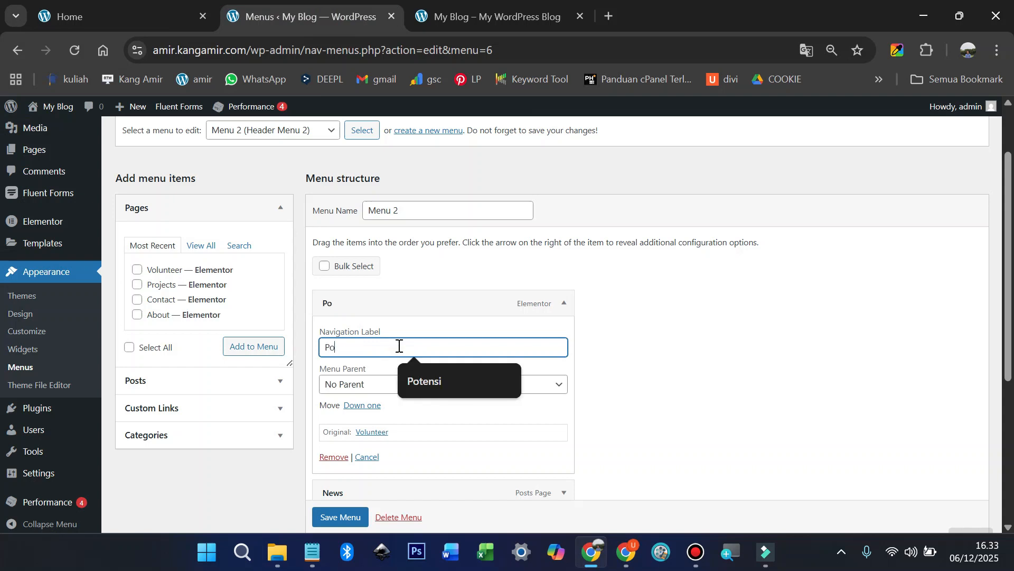
text(tensi)
Step: Relabel News as 'Berita' and Contact as 'Kontak', then save Menu 2
scroll(393, 349, down, 3)
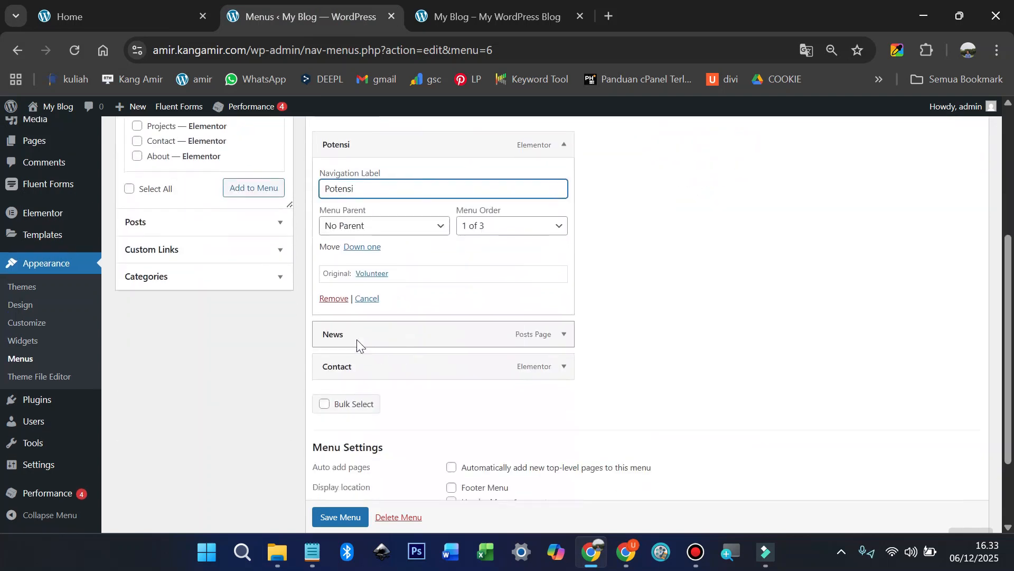
click(563, 334)
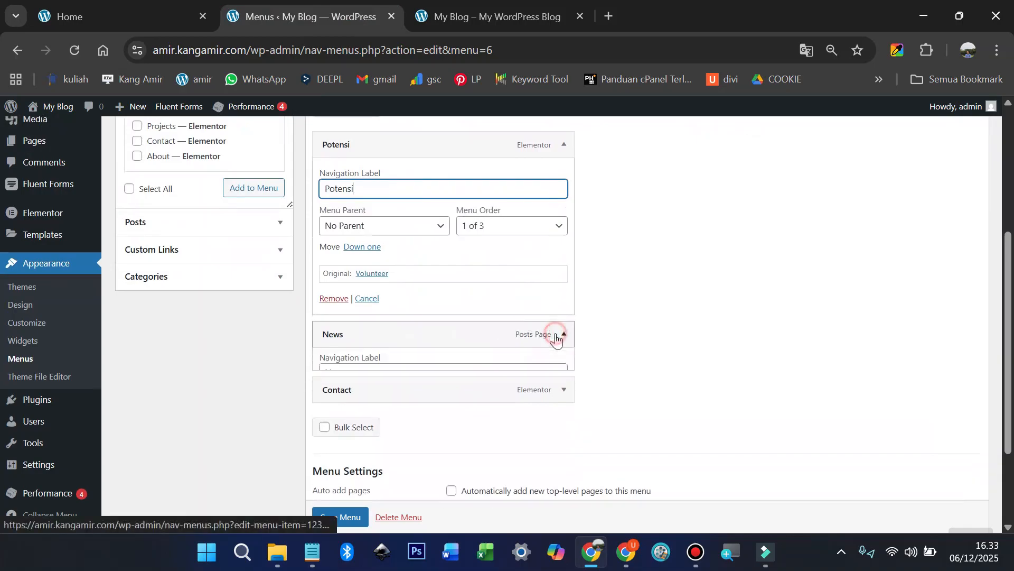
click(404, 376)
text(Be)
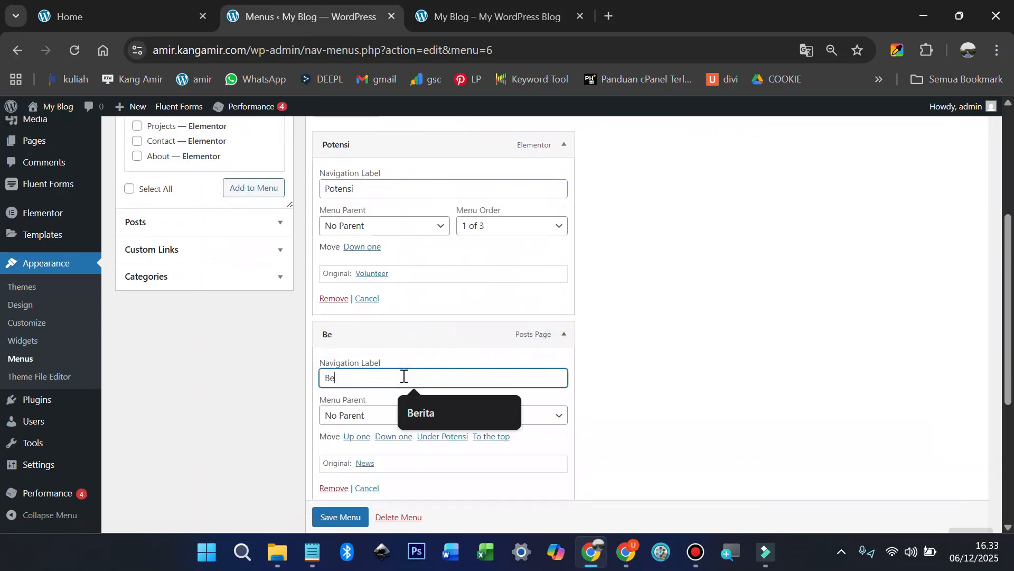
text(rita)
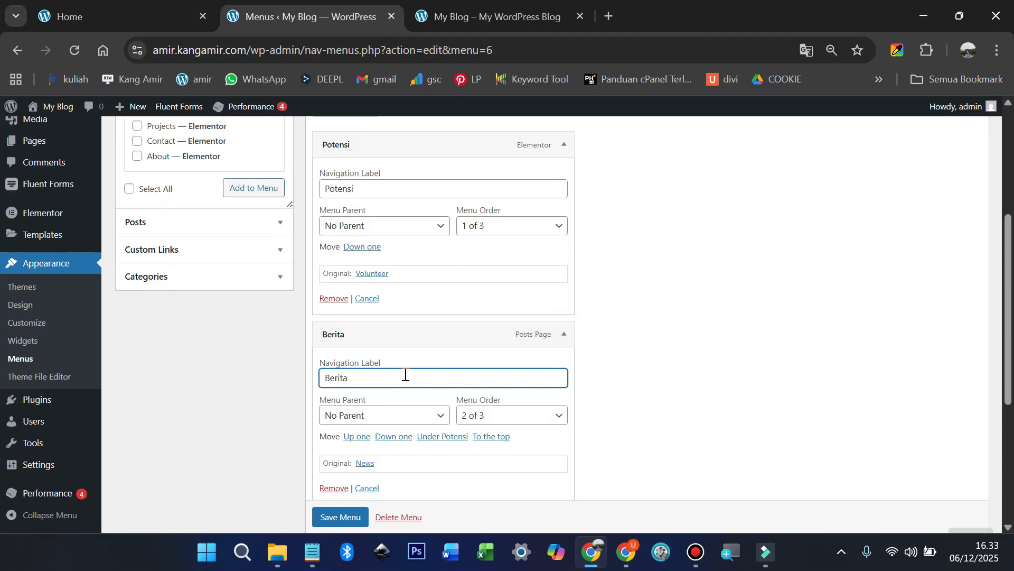
scroll(427, 367, down, 2)
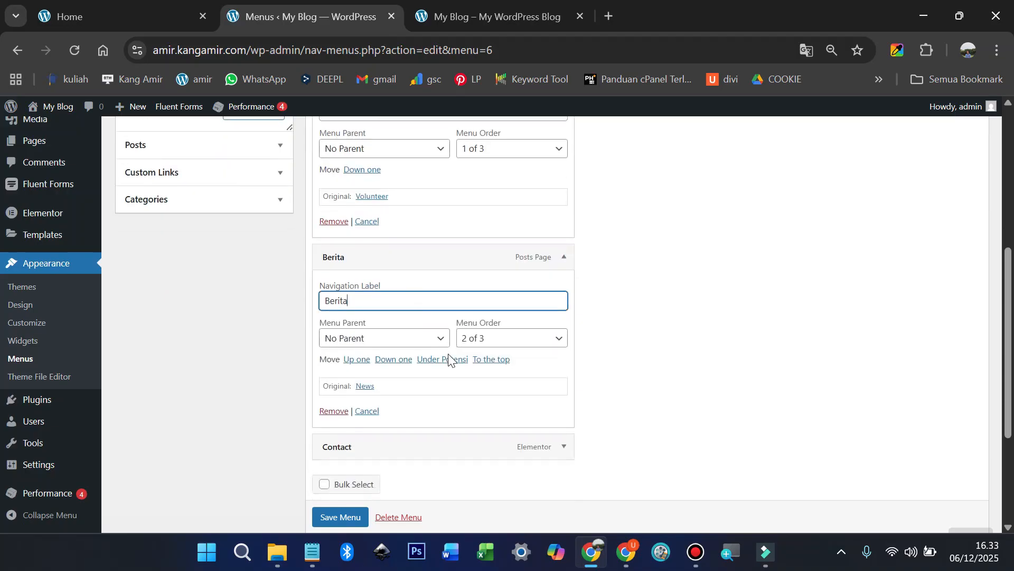
click(563, 444)
click(414, 485)
key(ctrl+a)
text(Kontak)
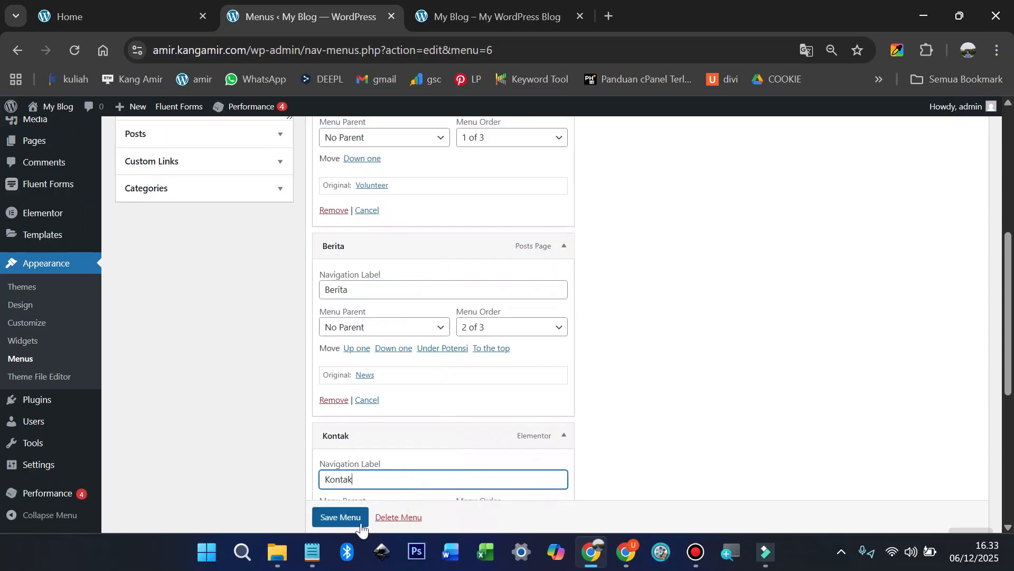
click(348, 519)
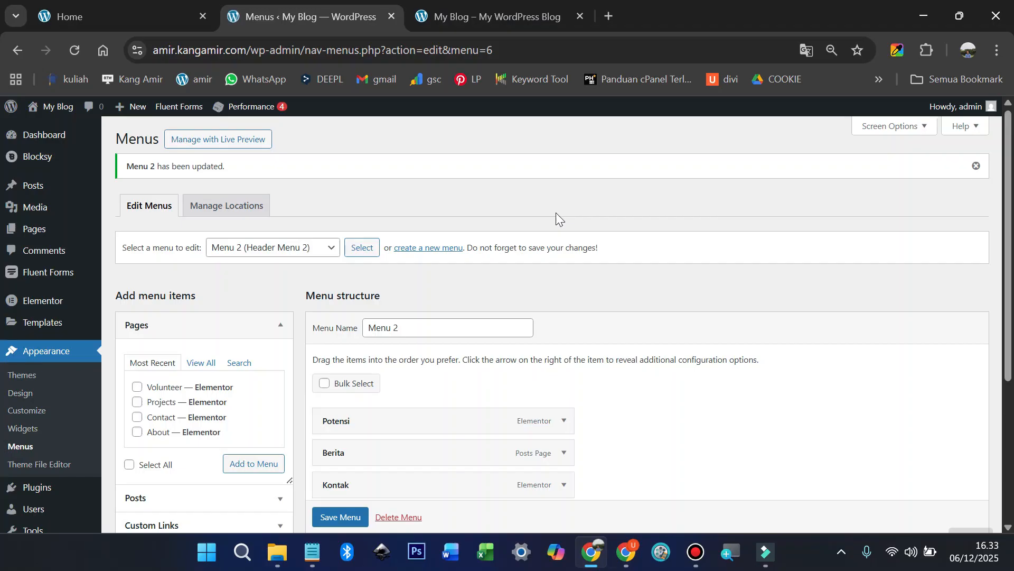
Step: Reload the live site to confirm the new Menu 2 labels
scroll(556, 209, down, 3)
scroll(555, 211, down, 2)
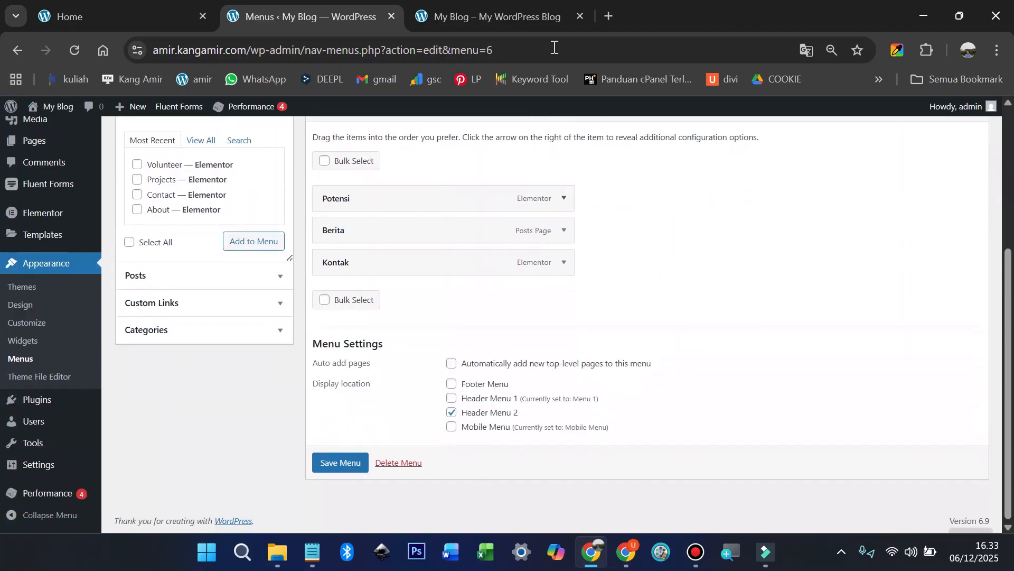
click(448, 14)
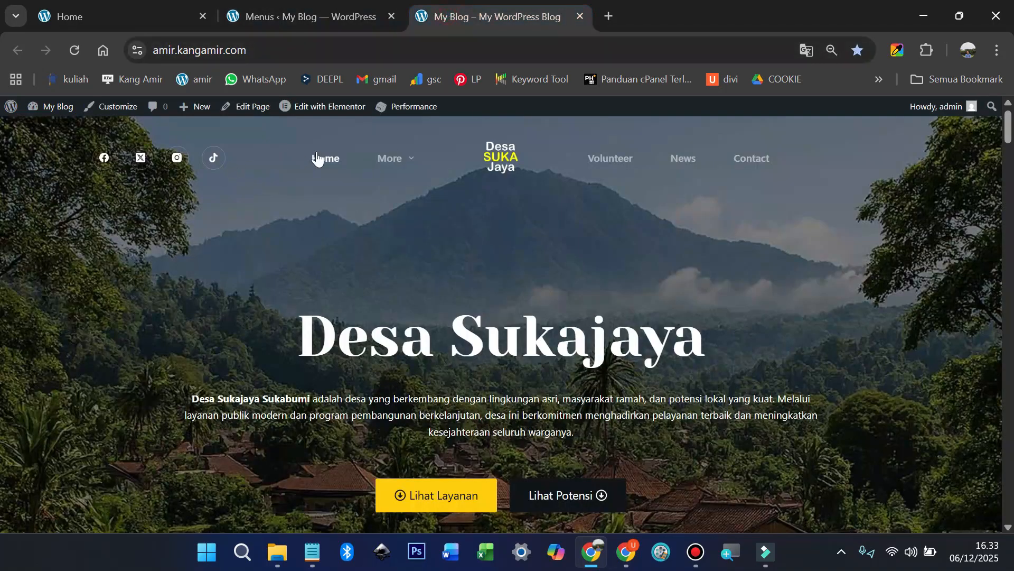
key(F5)
mouse_move(408, 169)
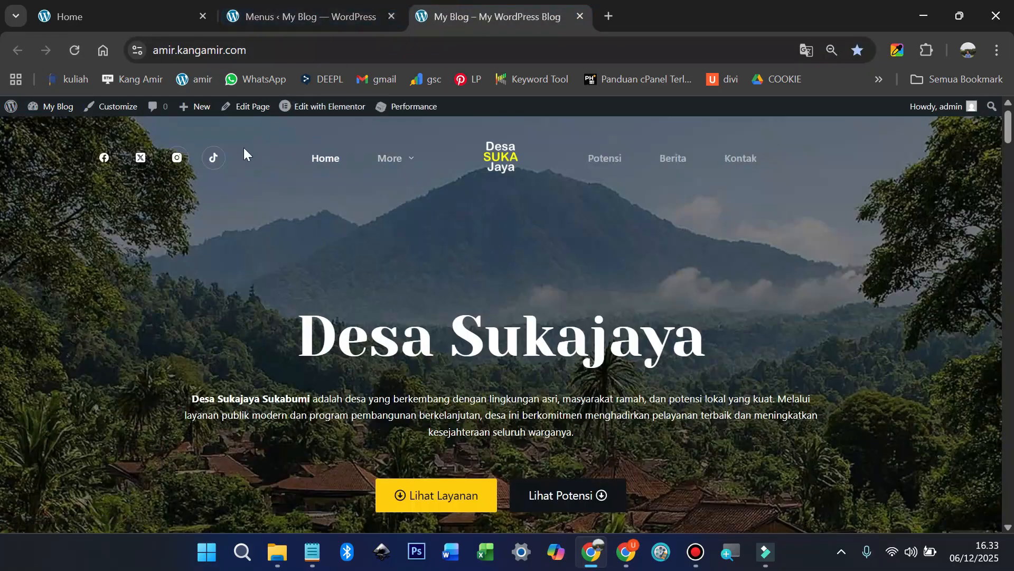
Step: Remove TikTok from the header Socials, publish, and reload the live site to verify
click(287, 13)
scroll(120, 289, up, 4)
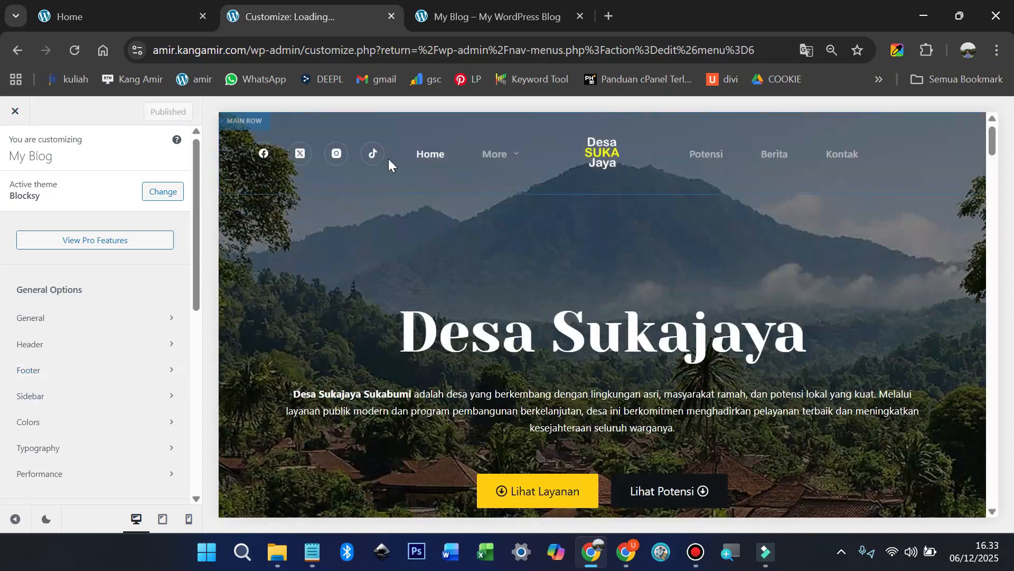
click(401, 154)
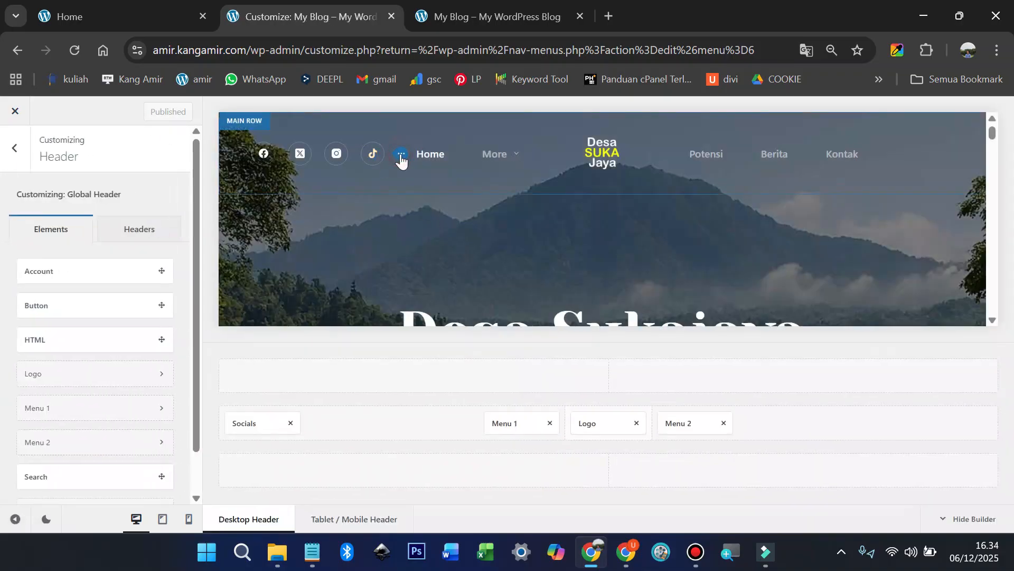
click(162, 351)
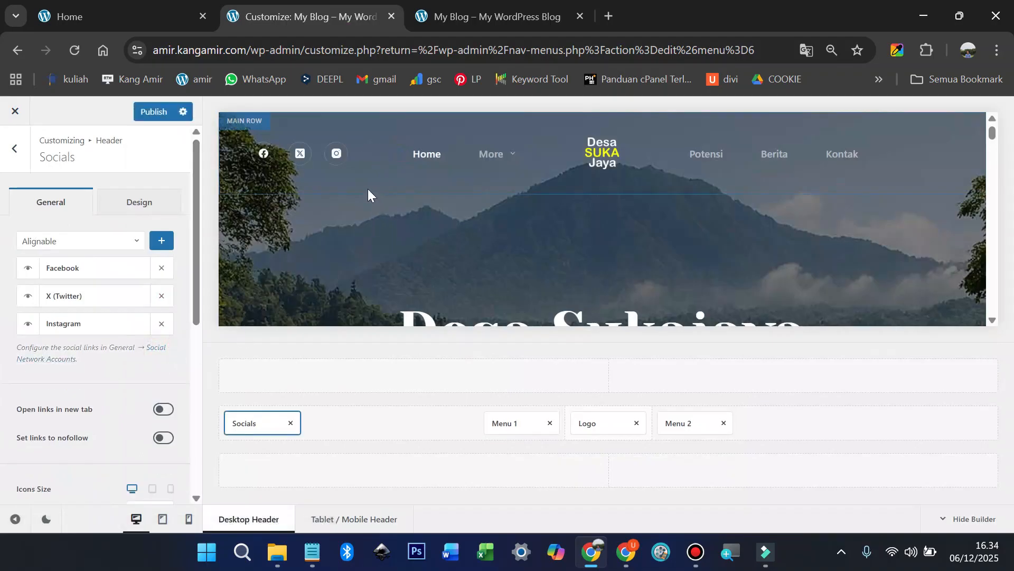
click(154, 112)
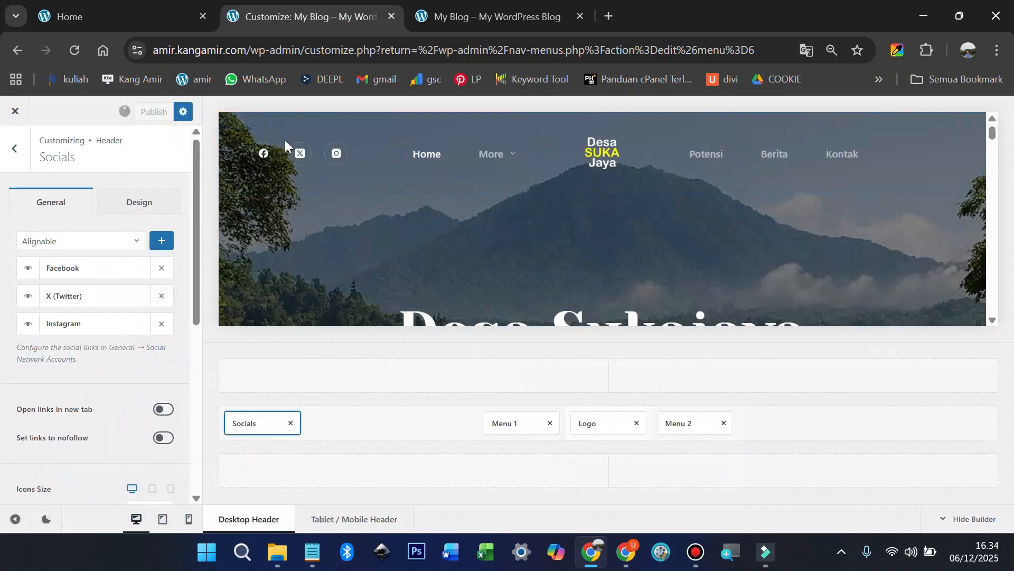
click(485, 15)
key(F5)
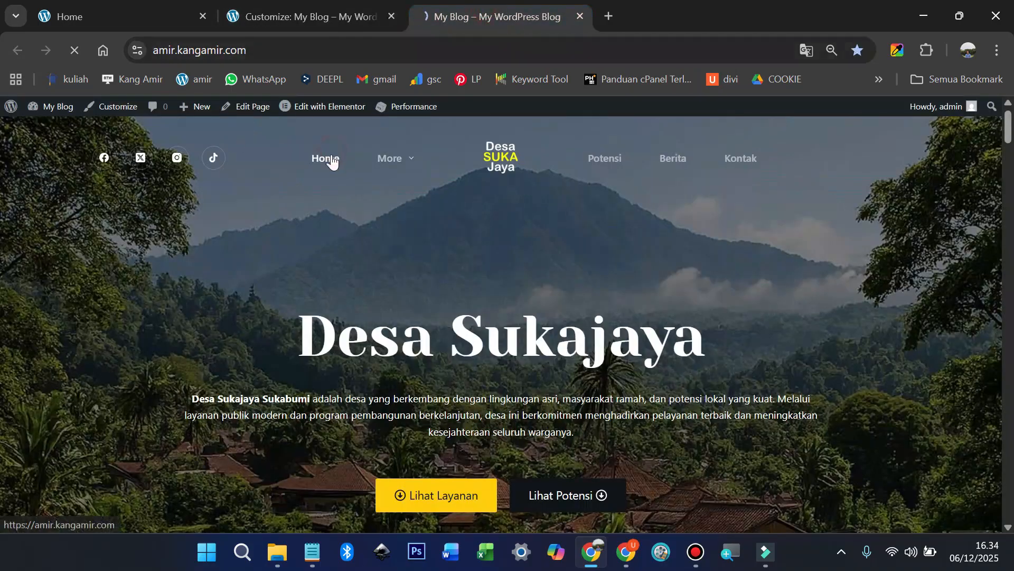
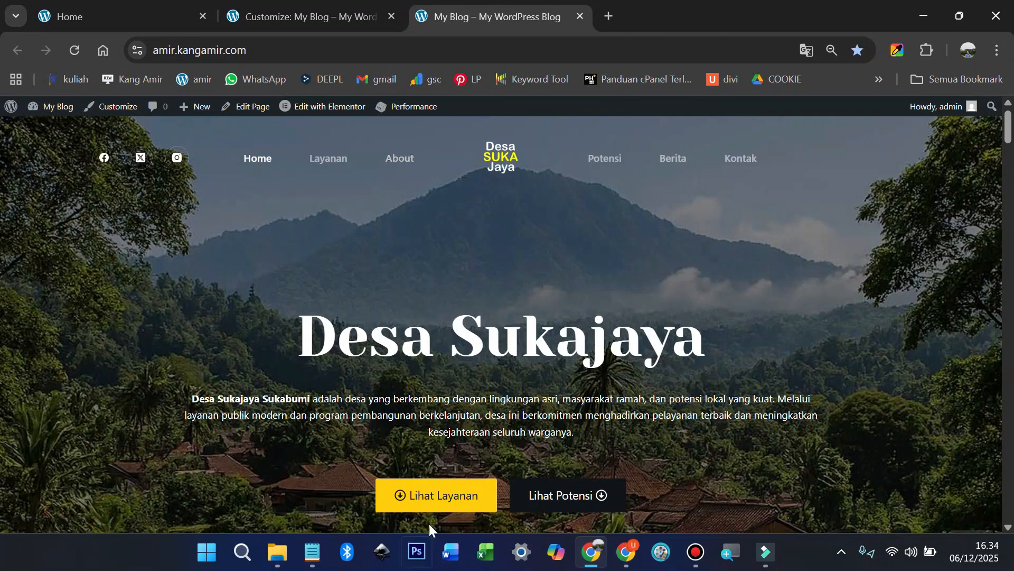
Step: Test where the Lihat Layanan and Lihat Potensi hero buttons lead on the live site
click(447, 494)
scroll(512, 445, down, 2)
scroll(429, 398, down, 3)
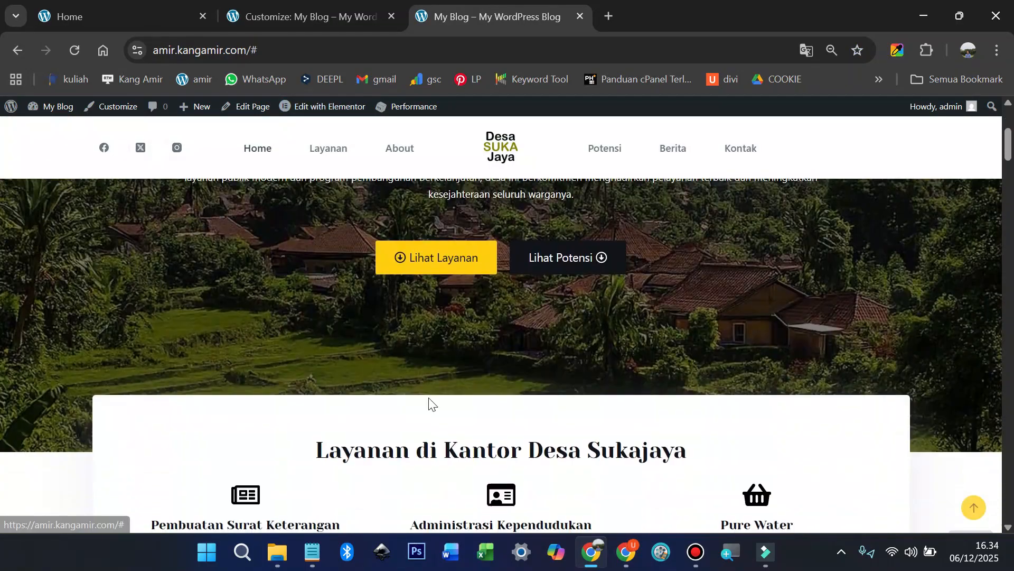
scroll(438, 391, down, 1)
scroll(459, 378, up, 3)
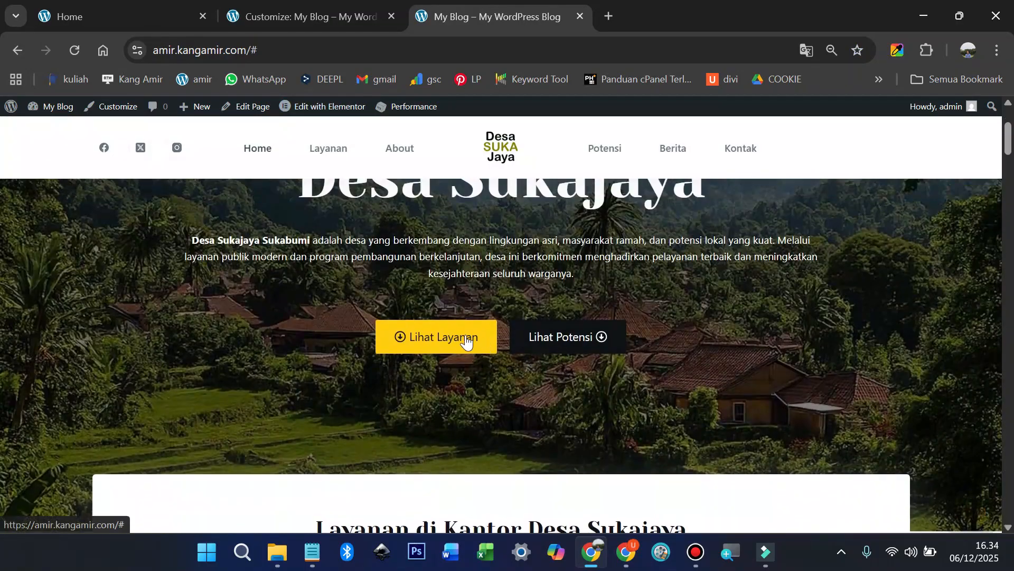
scroll(461, 338, down, 1)
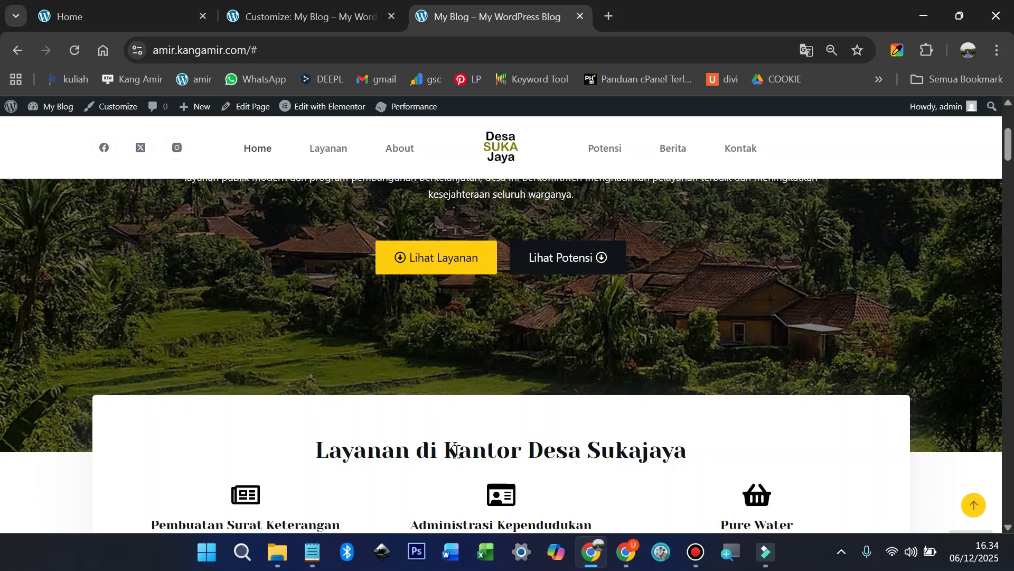
click(567, 266)
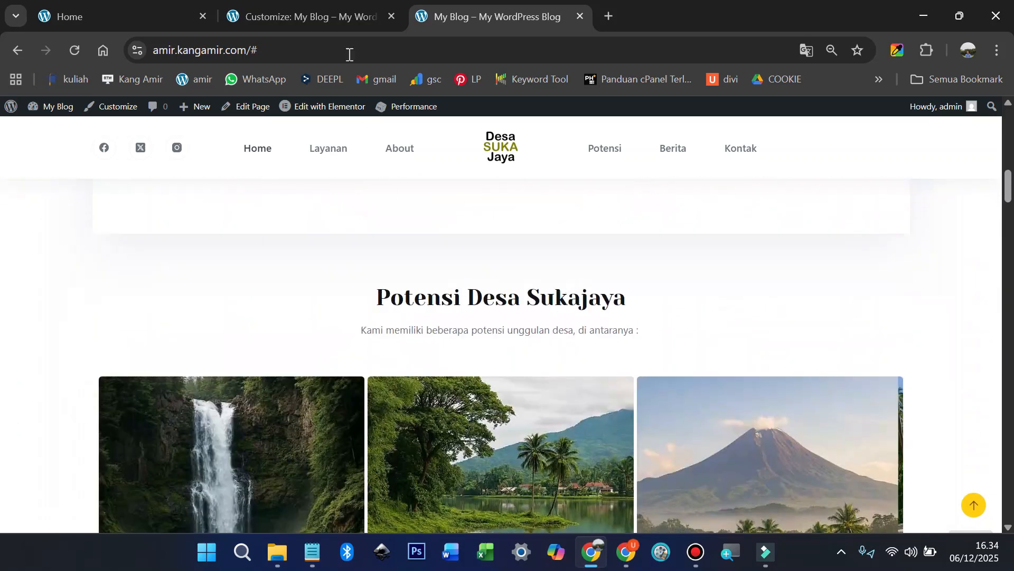
Step: Close the Customizer tab, leaving the live Desa Sukajaya homepage
click(294, 17)
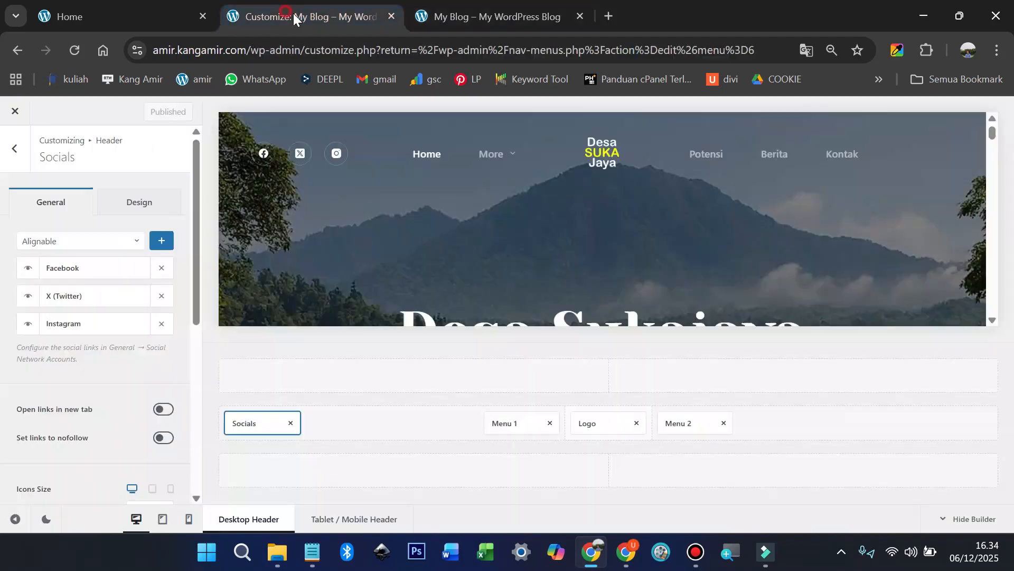
click(393, 16)
scroll(327, 208, up, 5)
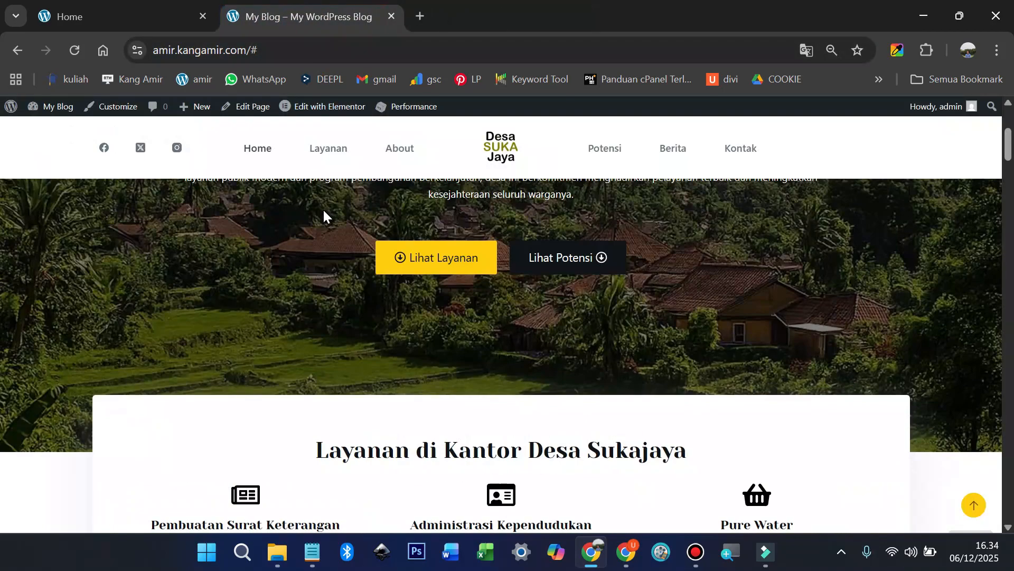
scroll(324, 211, up, 4)
Step: In Elementor, set the Lihat Layanan button link to #layanan and copy it
click(326, 107)
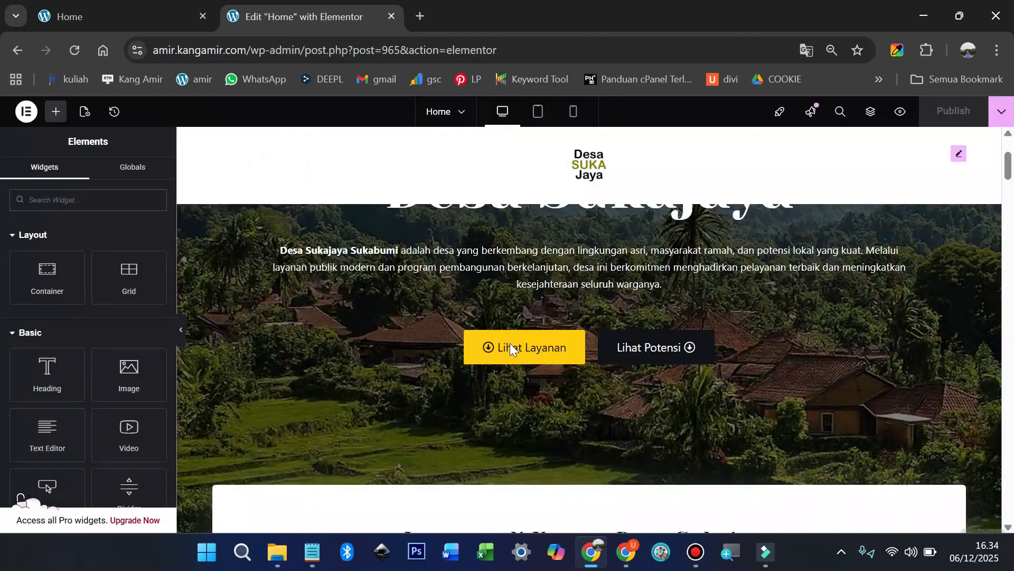
click(578, 336)
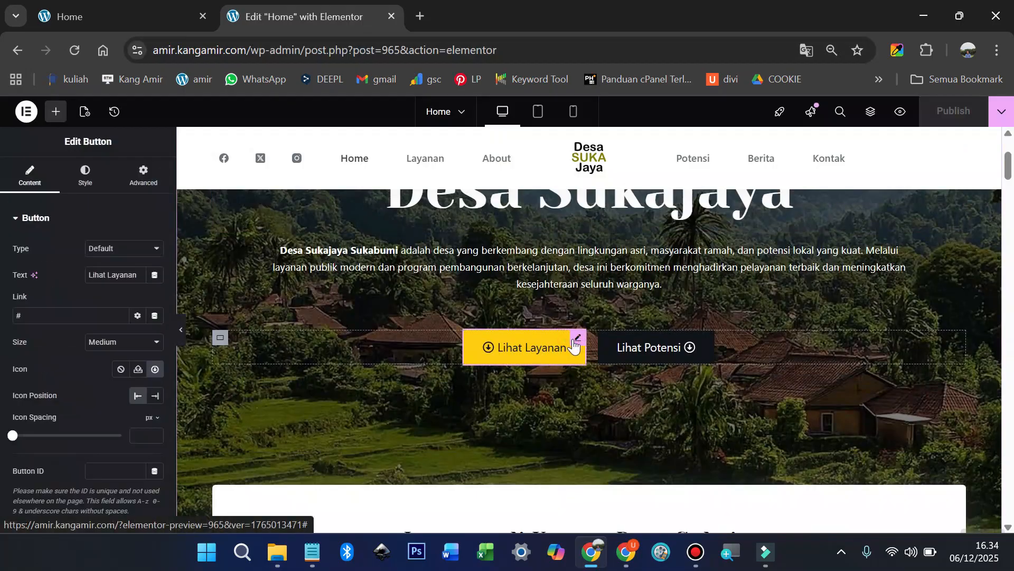
click(45, 316)
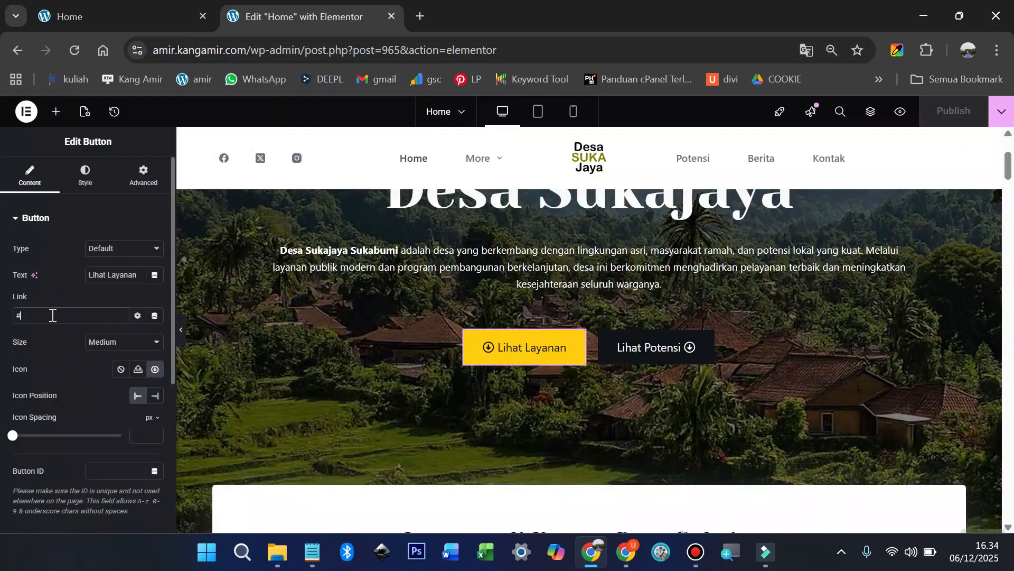
text(layanan)
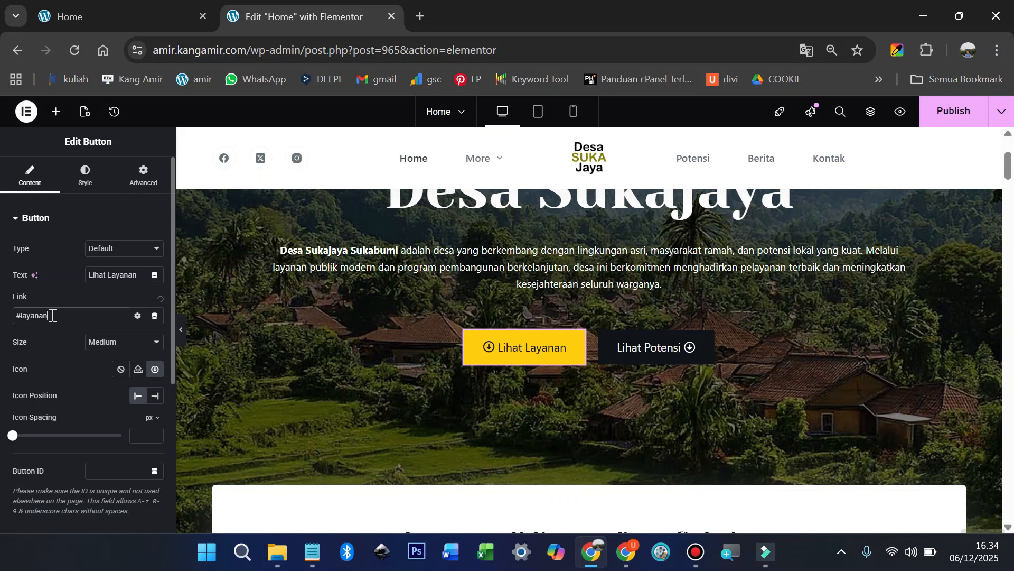
key(ctrl+a)
key(ctrl+c)
Step: Add a Menu Anchor with ID layanan above the Layanan heading
scroll(578, 375, down, 3)
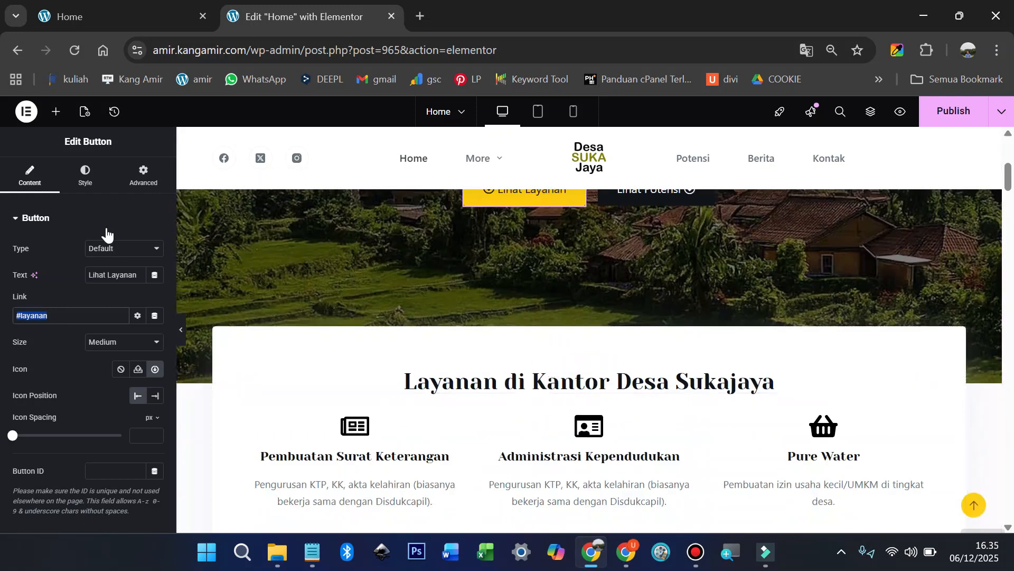
click(56, 112)
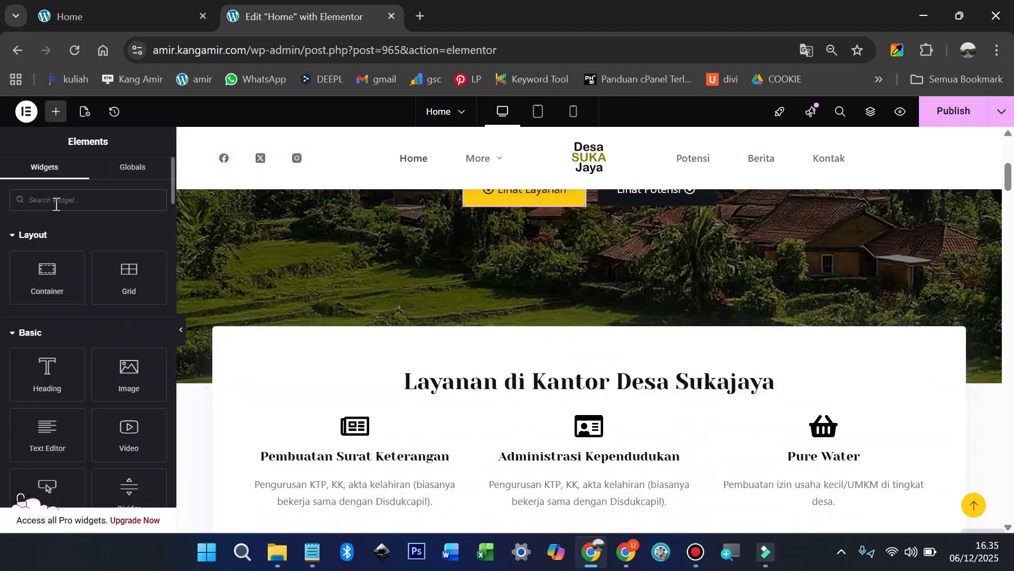
text(anch)
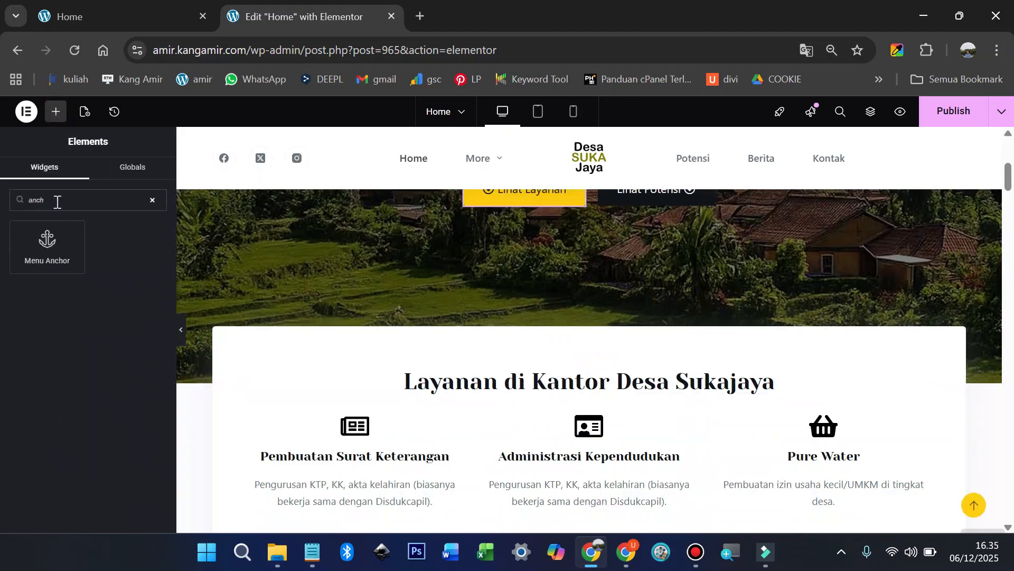
drag(53, 245, 515, 347)
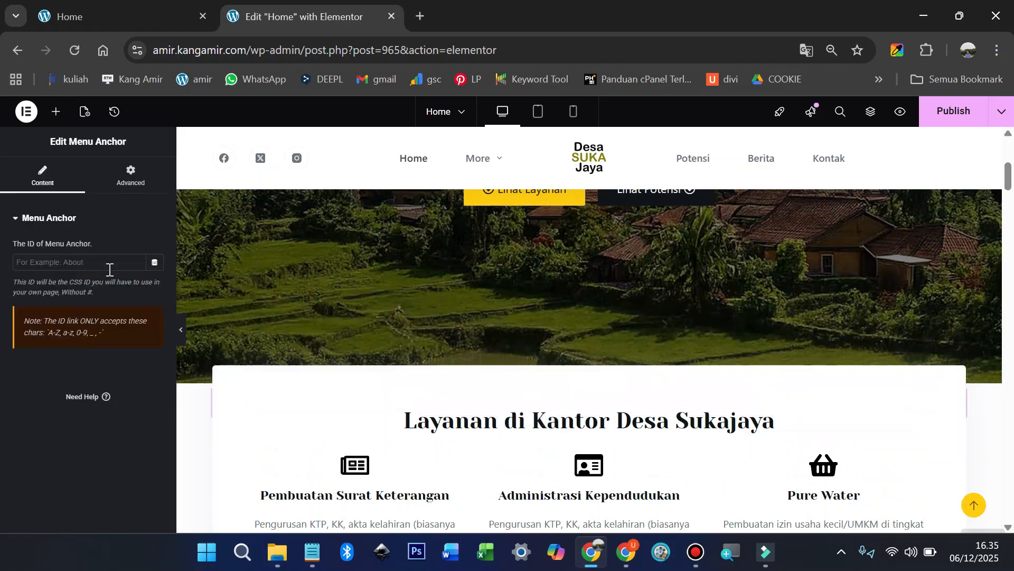
key(ctrl+v)
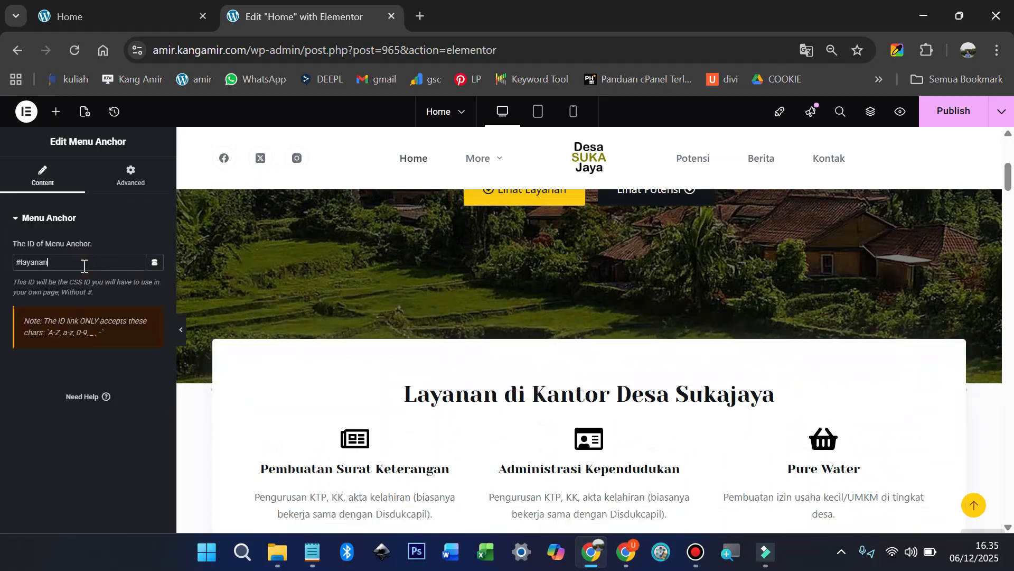
scroll(636, 316, up, 3)
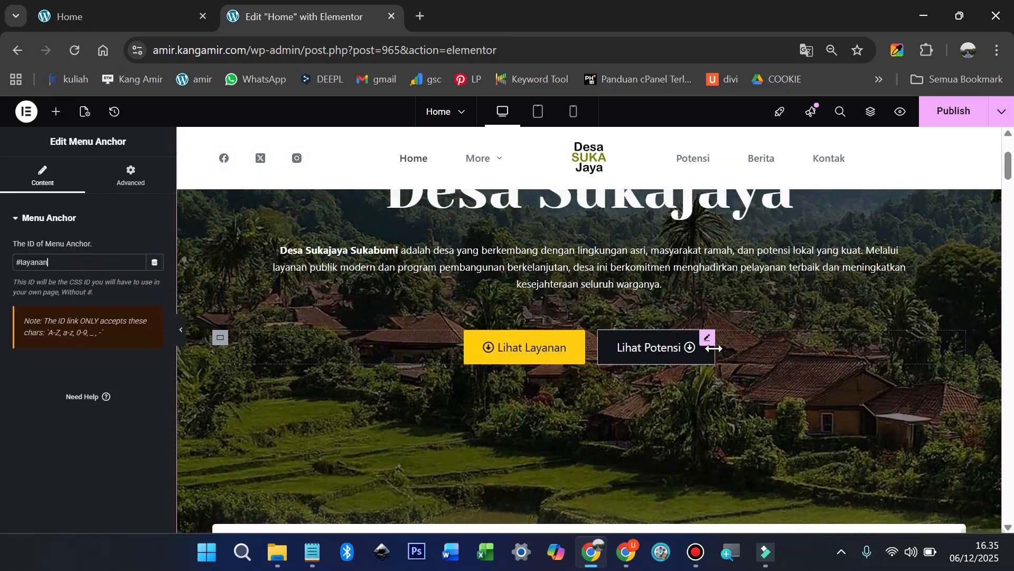
click(707, 339)
Step: Set the Lihat Potensi button link to #potensi
click(54, 312)
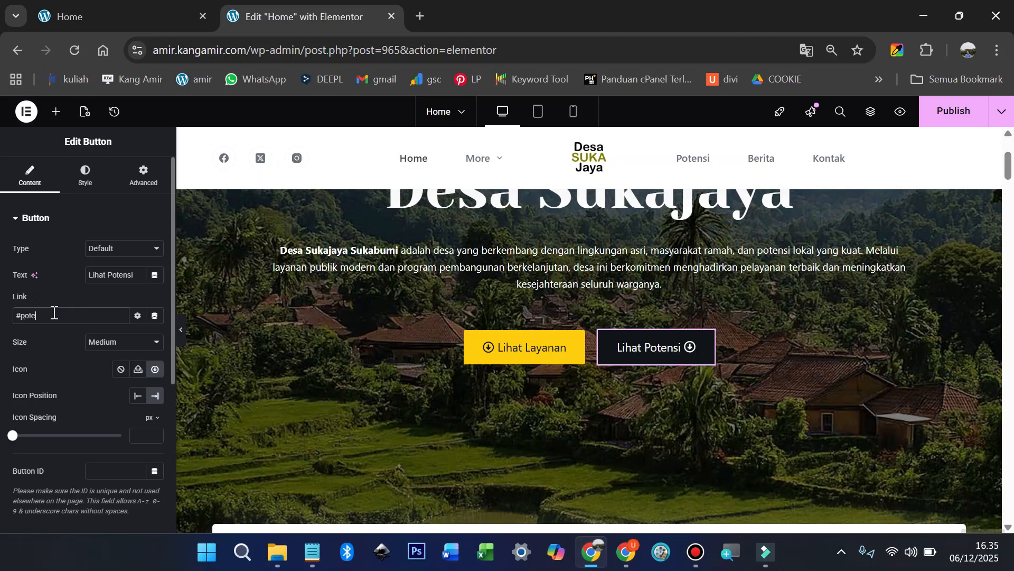
text(potensi)
key(ctrl+a)
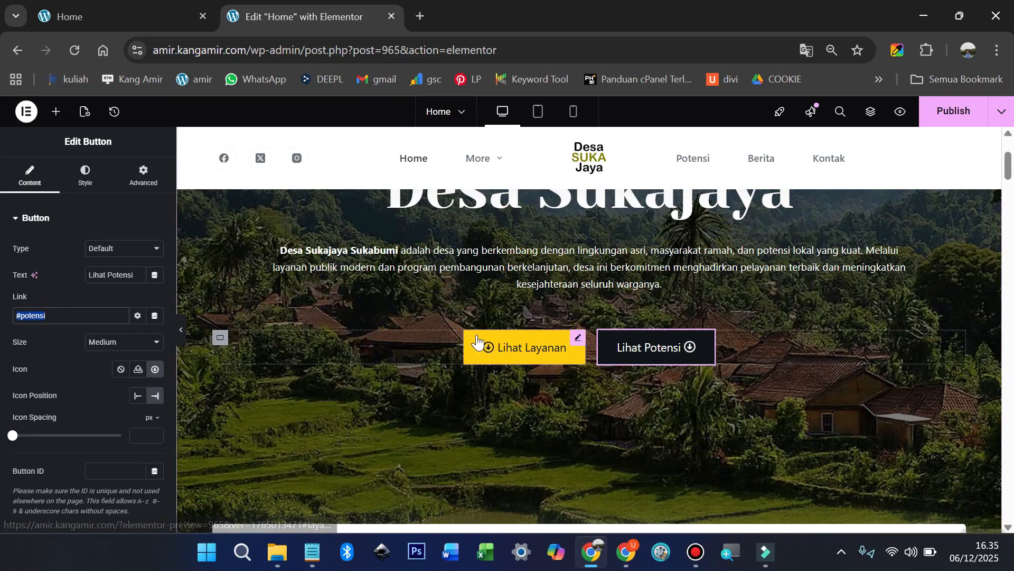
scroll(477, 334, down, 10)
scroll(478, 341, down, 2)
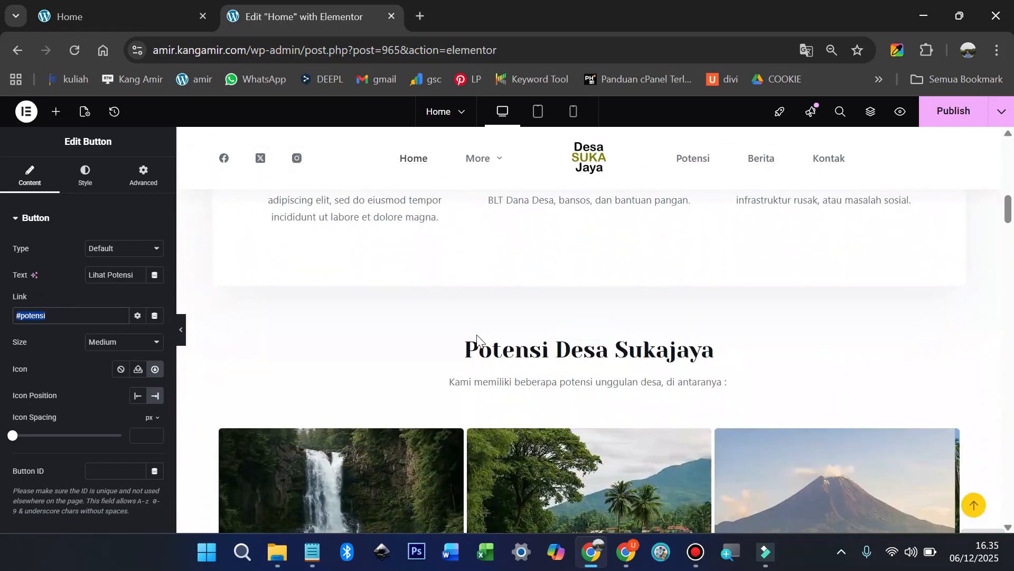
Step: Add a #potensi Menu Anchor above the Potensi Desa Sukajaya heading and publish the page
click(56, 112)
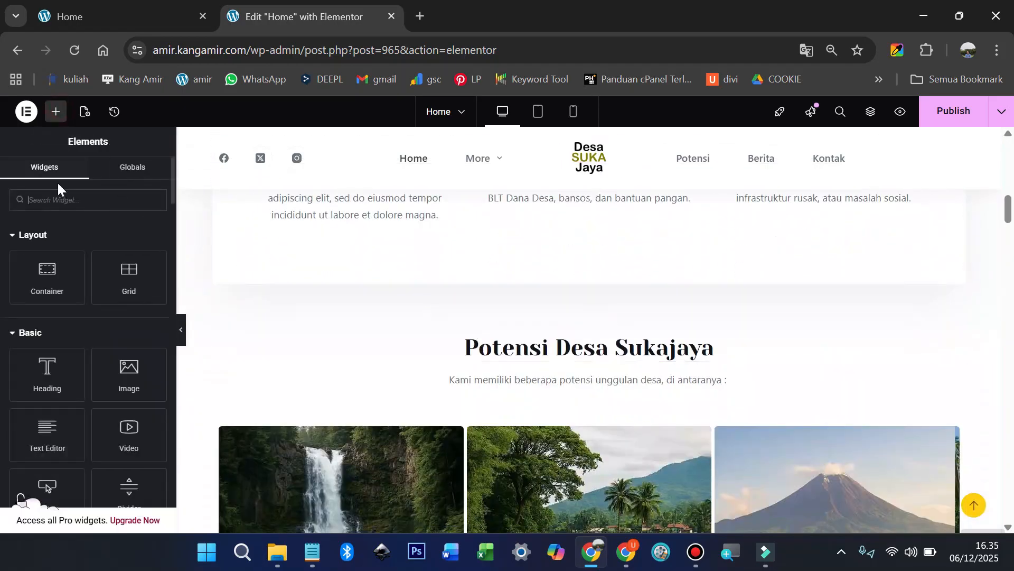
text(anch)
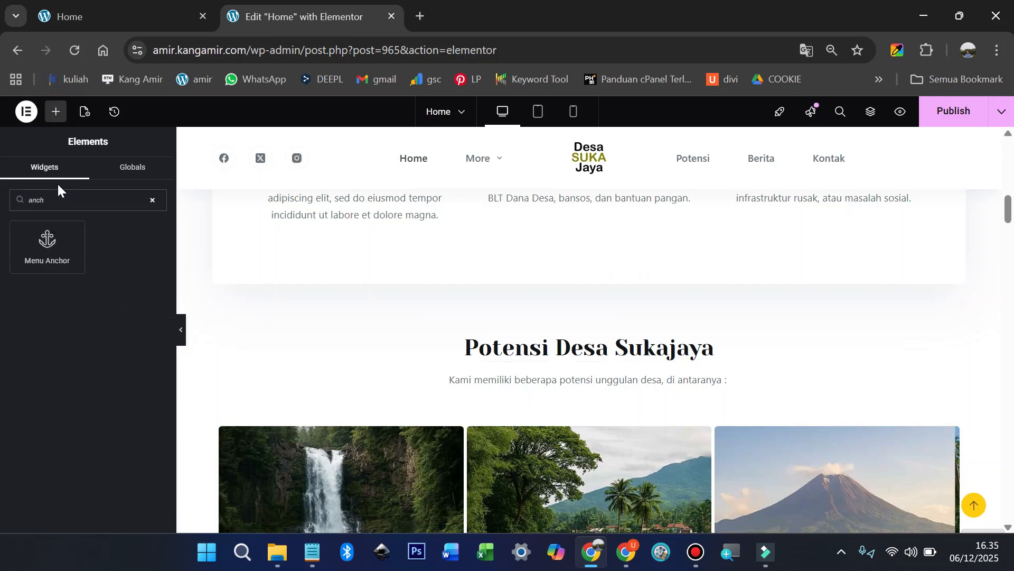
drag(47, 246, 572, 339)
click(84, 261)
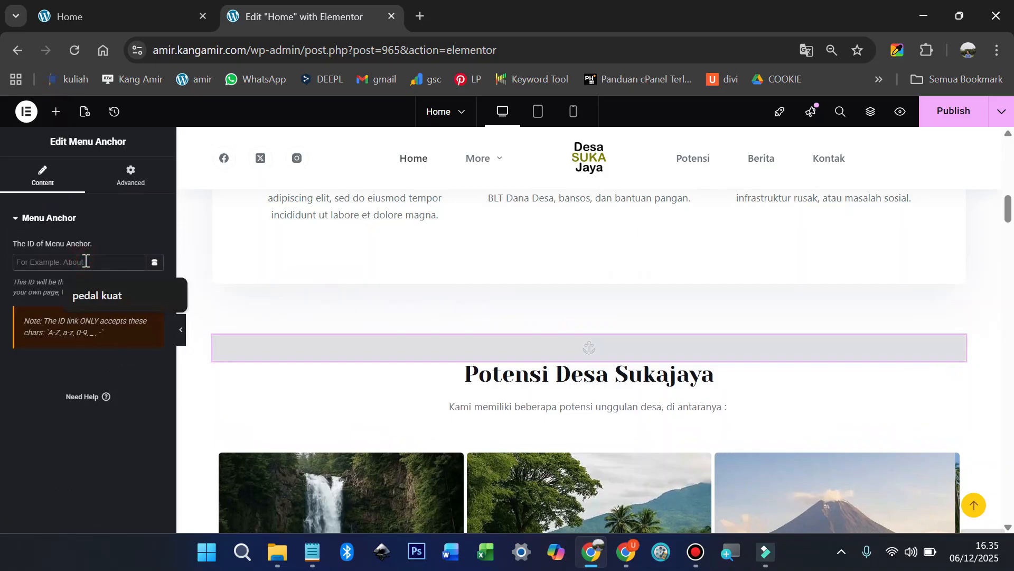
text(#potensi)
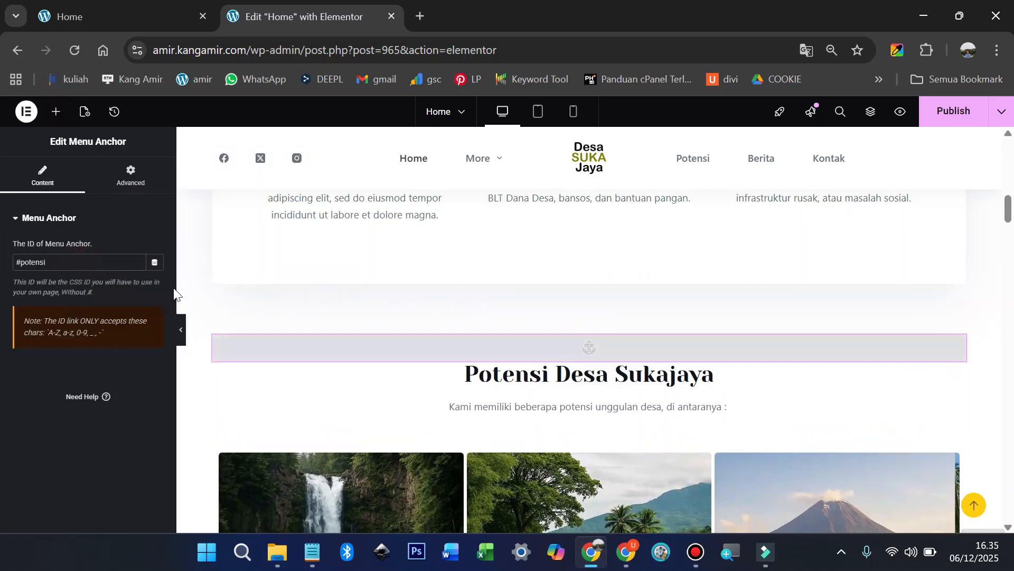
click(946, 118)
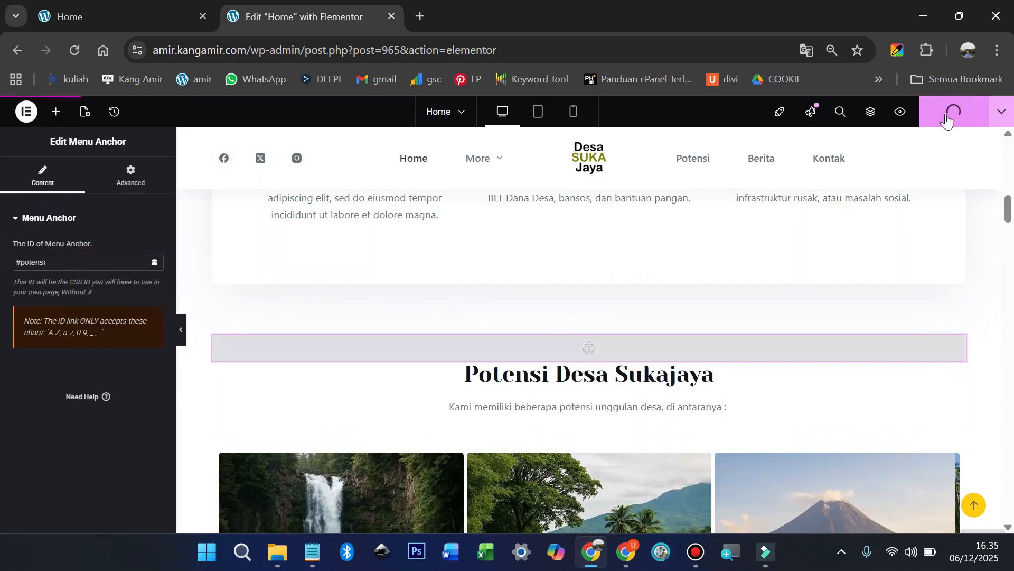
click(901, 113)
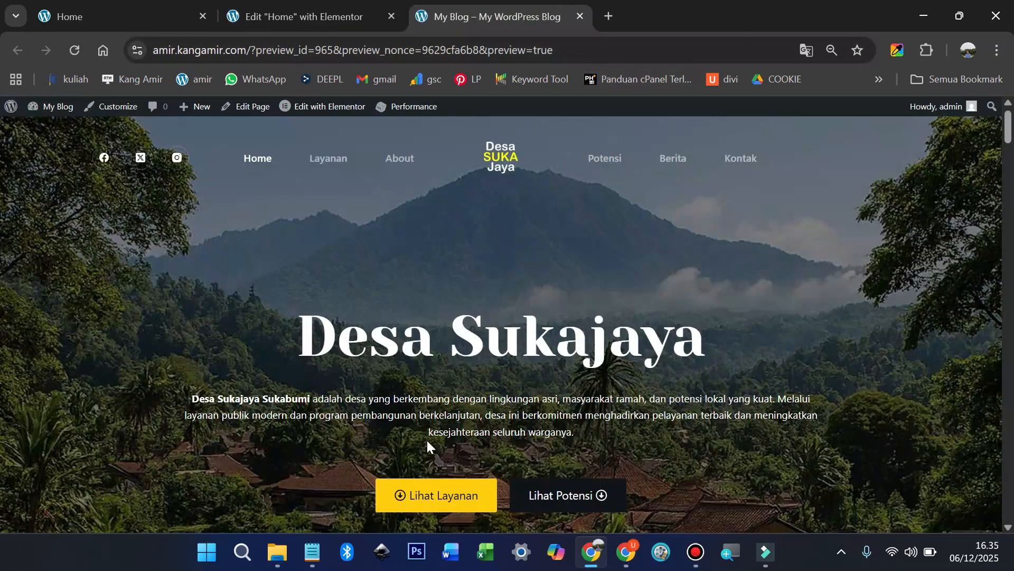
Step: Confirm Lihat Layanan and Lihat Potensi jump to their sections, then return to the top
click(420, 496)
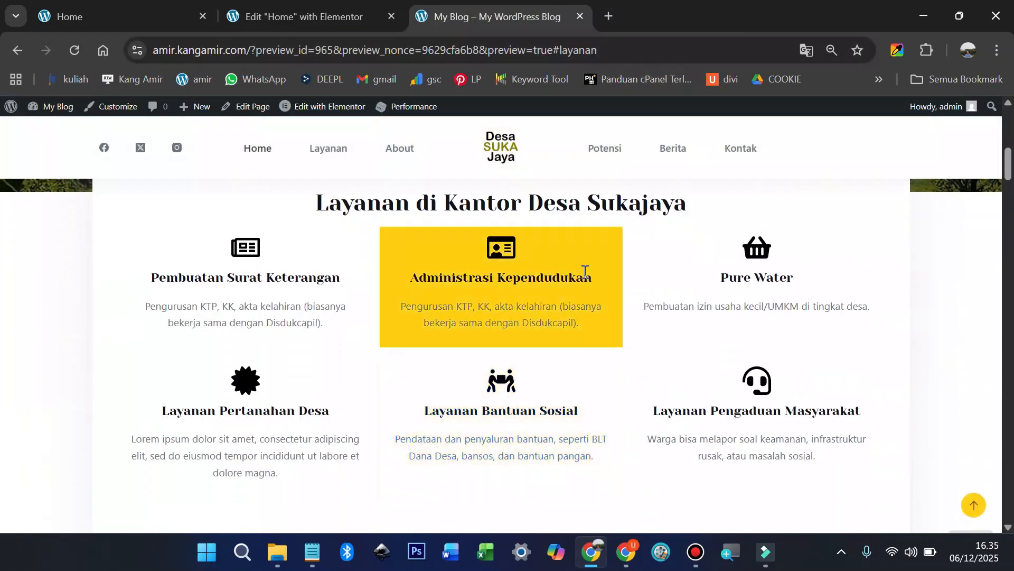
scroll(584, 271, up, 8)
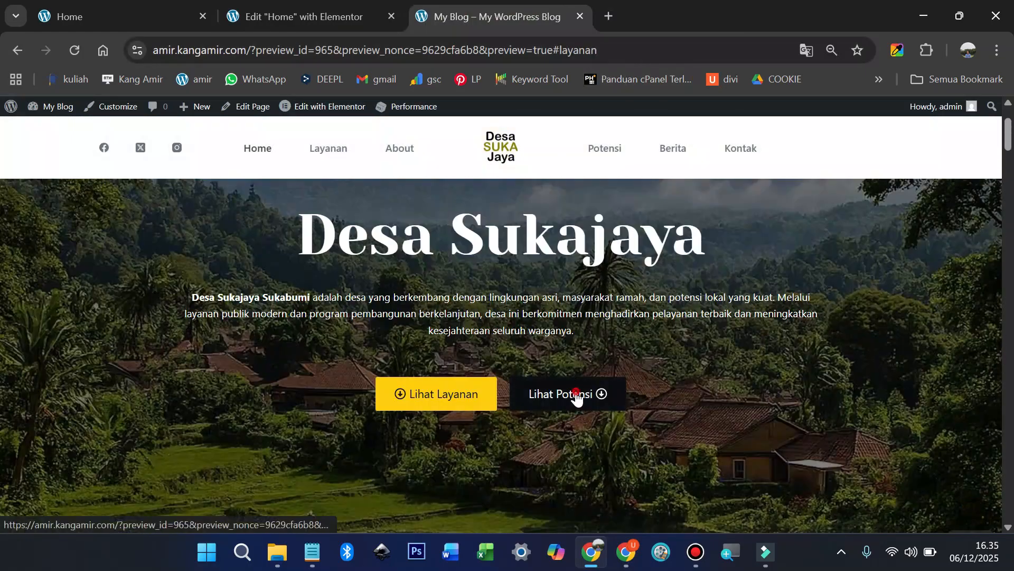
click(577, 394)
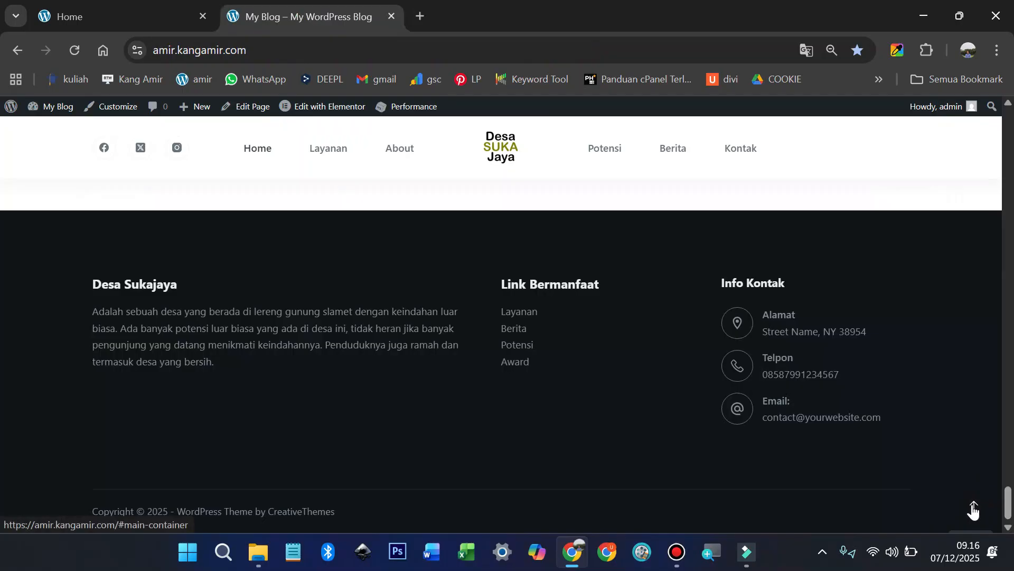
click(974, 507)
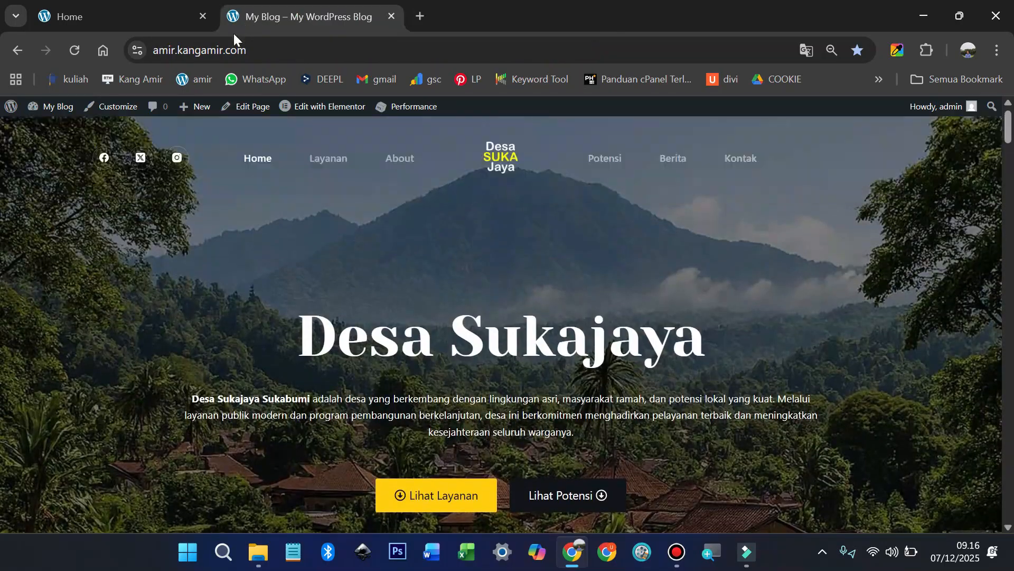
Step: Enable Scroll to Top in the Customizer's General settings, publish, and close the Customizer
click(127, 111)
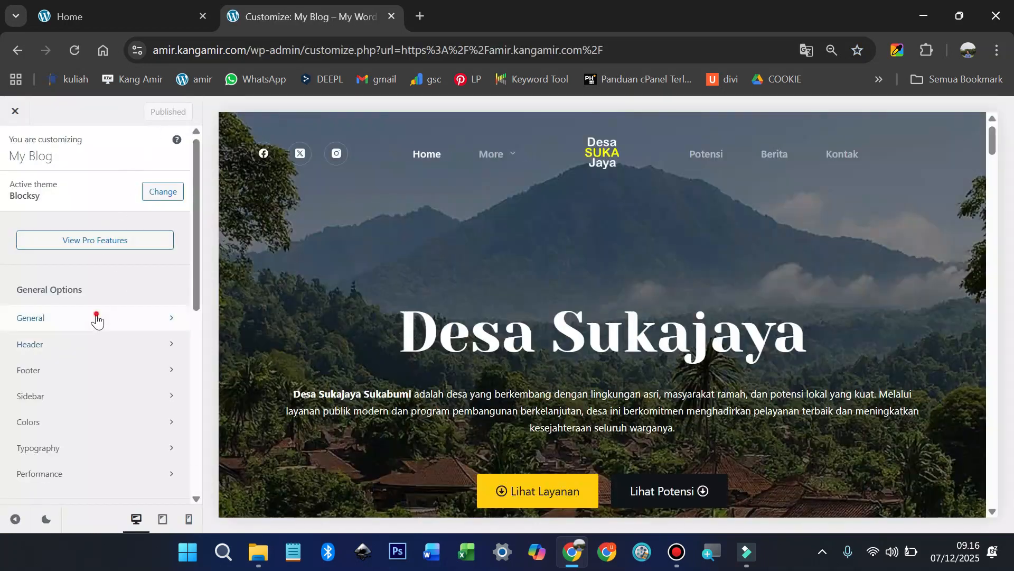
click(96, 317)
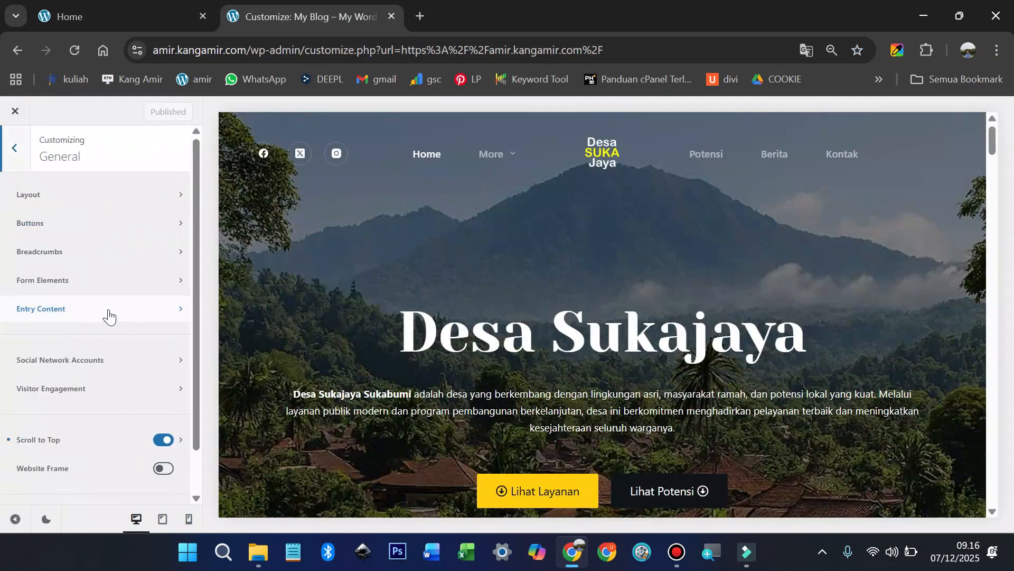
click(161, 443)
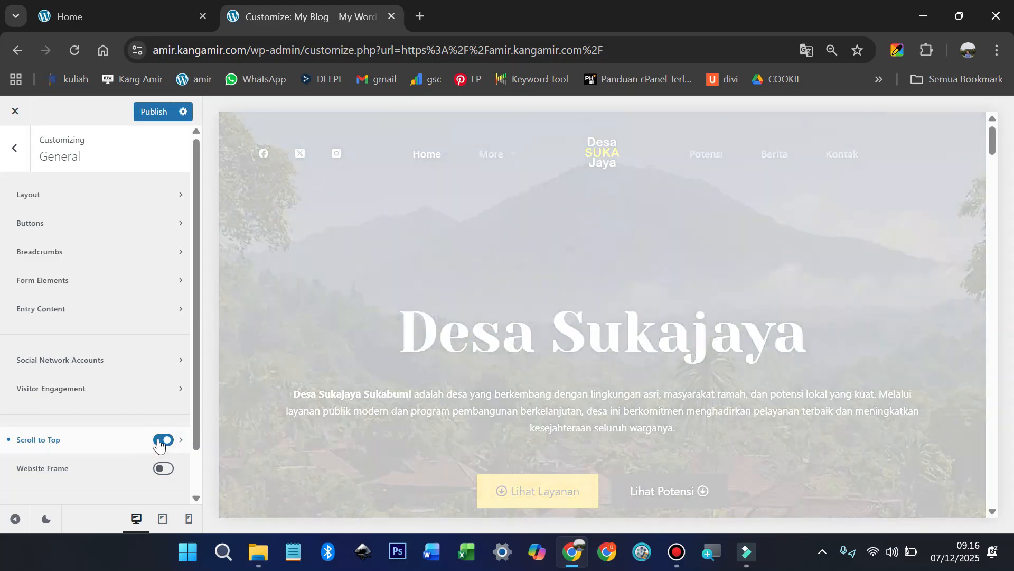
scroll(158, 436, down, 2)
click(159, 392)
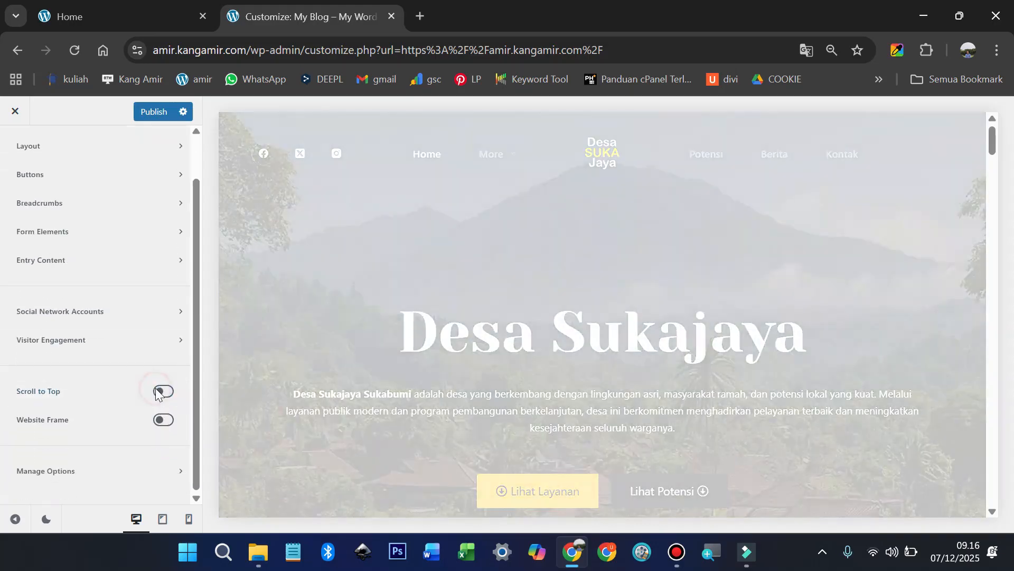
click(165, 393)
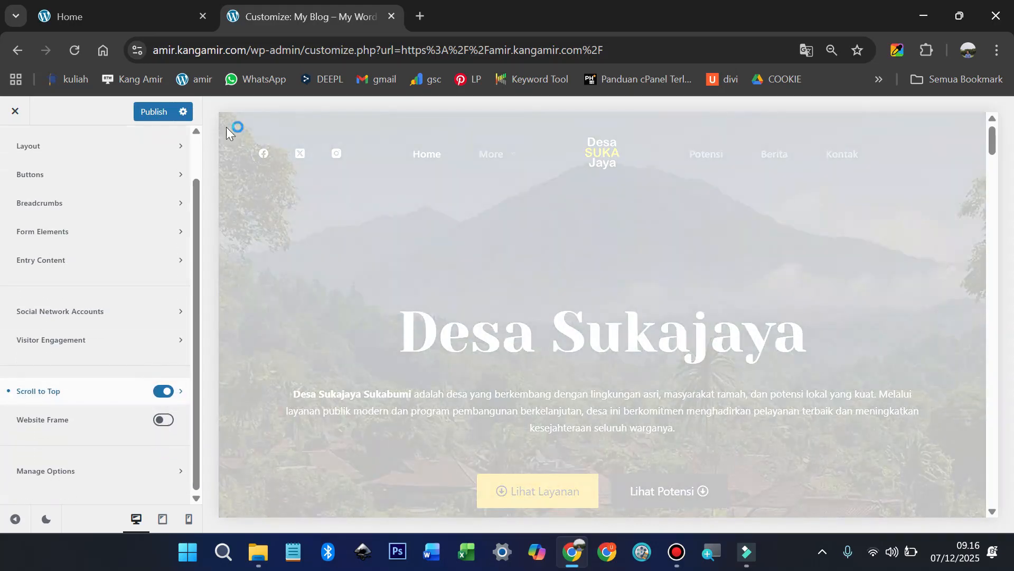
click(152, 113)
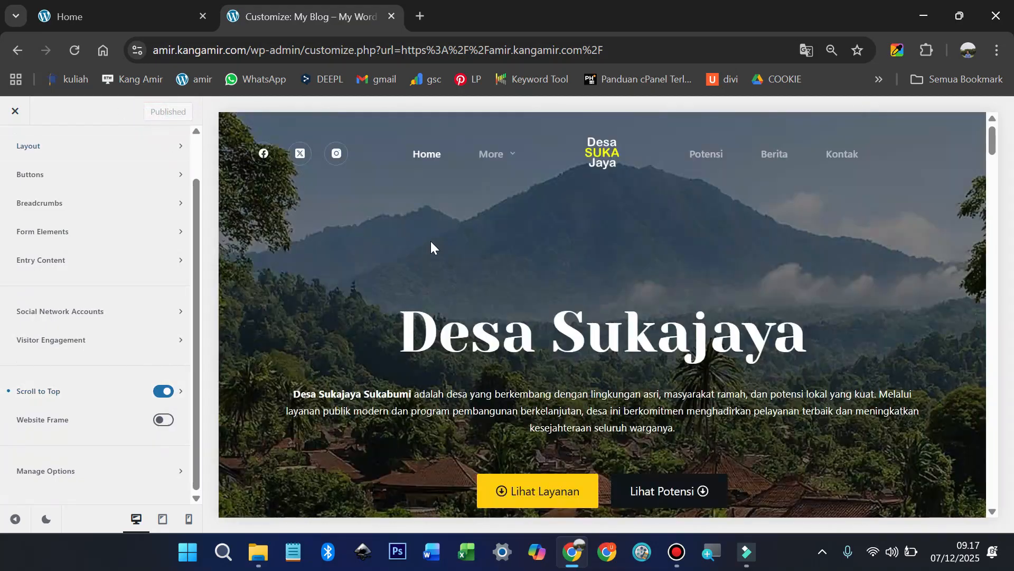
click(15, 109)
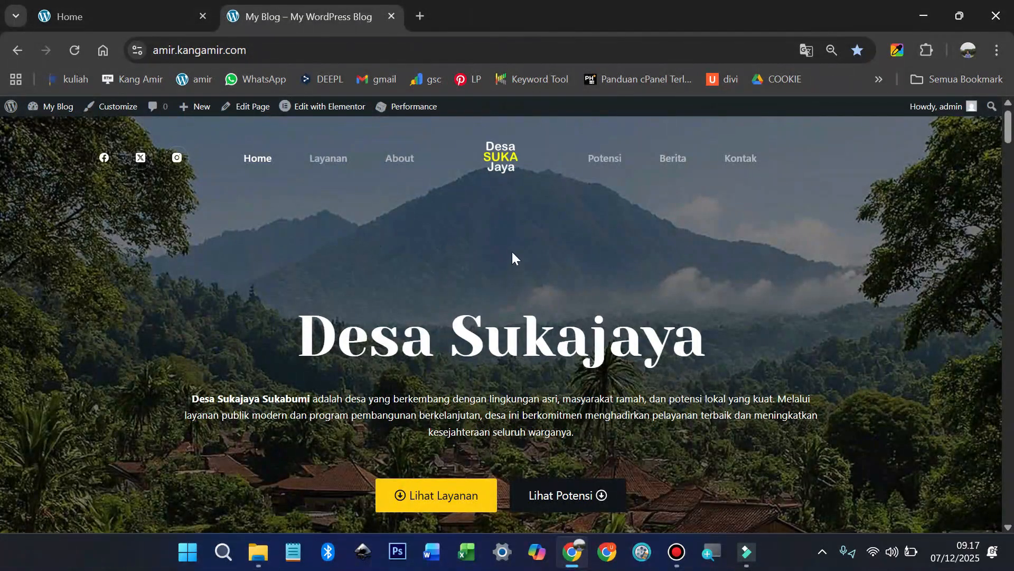
scroll(512, 251, down, 15)
scroll(515, 256, up, 9)
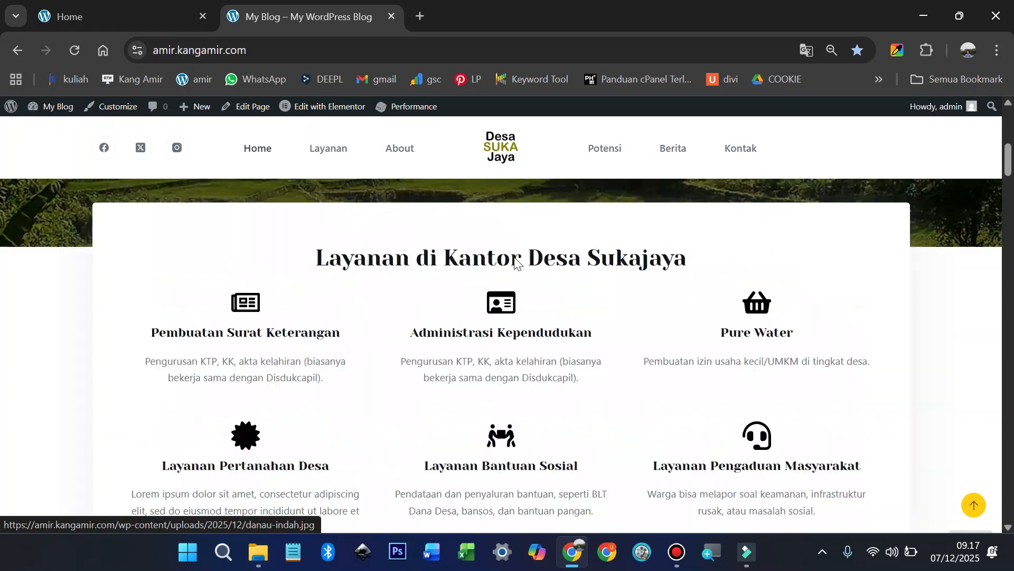
scroll(515, 257, up, 5)
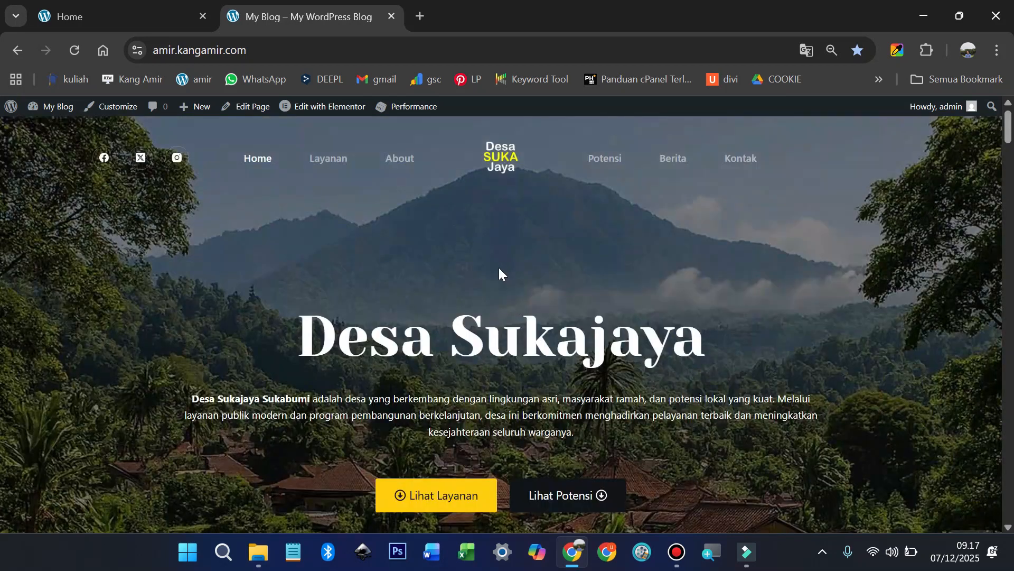
scroll(500, 269, down, 5)
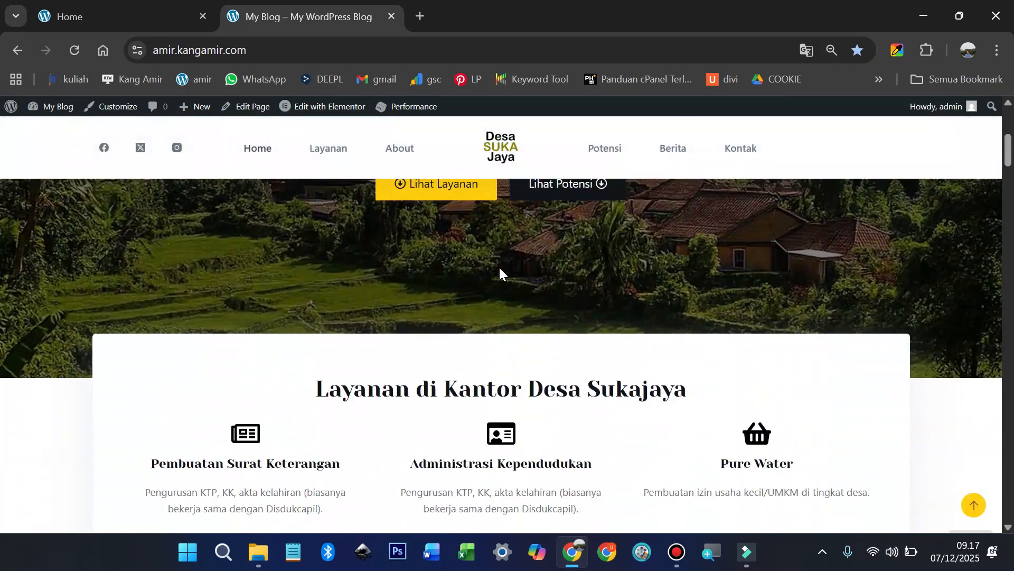
scroll(499, 268, up, 5)
click(330, 159)
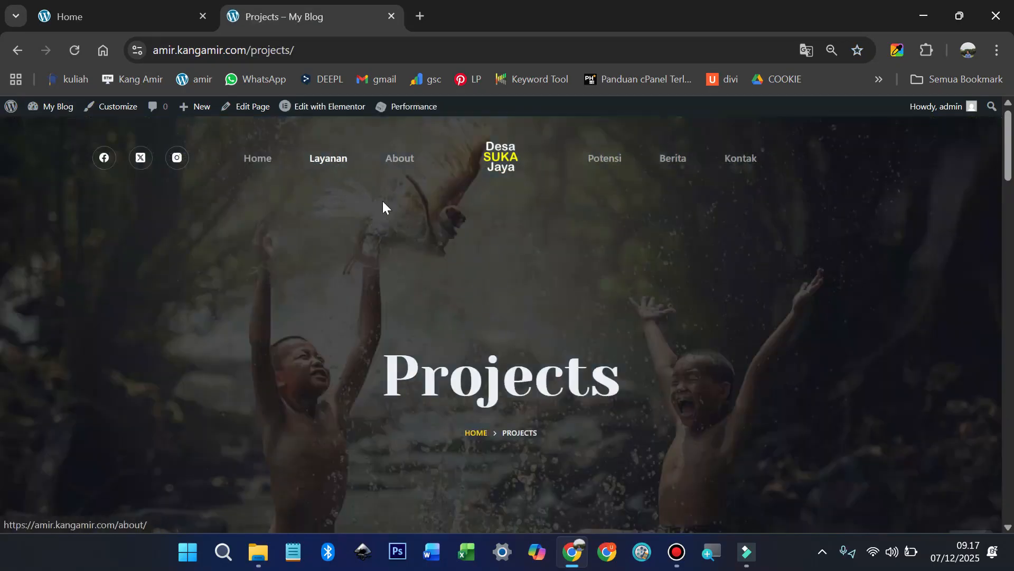
scroll(470, 261, down, 10)
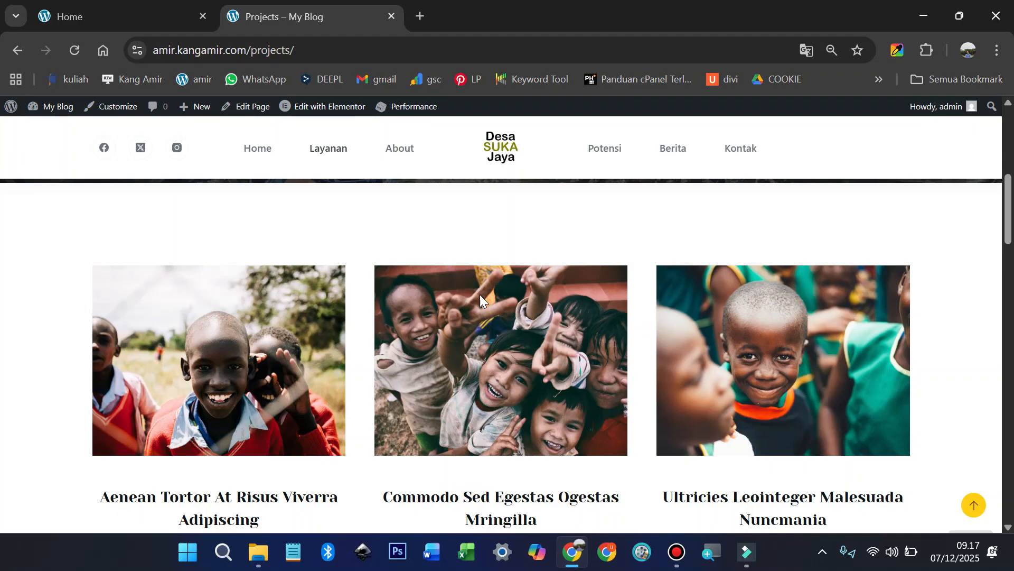
scroll(486, 312, up, 10)
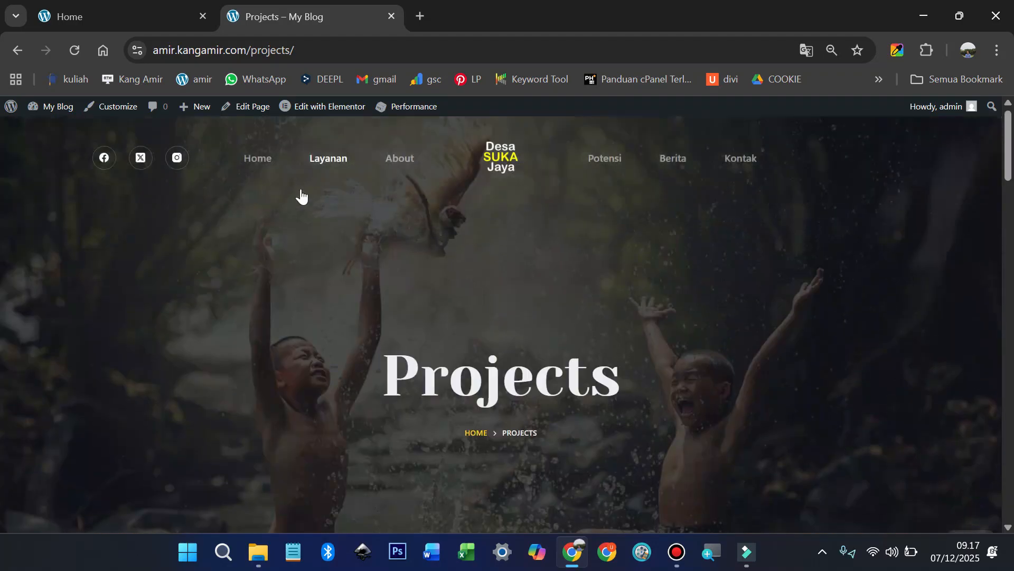
click(260, 160)
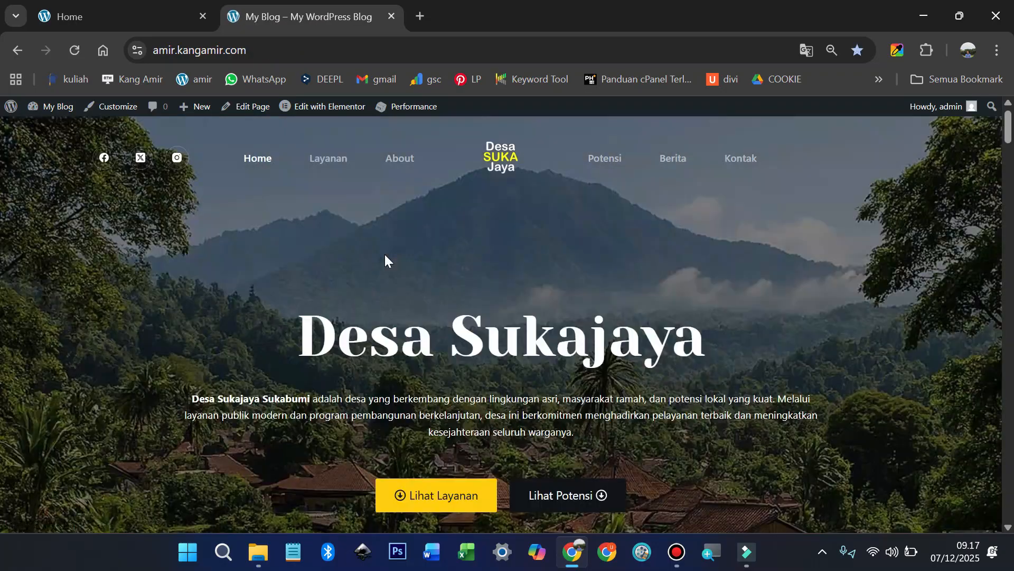
scroll(385, 255, down, 20)
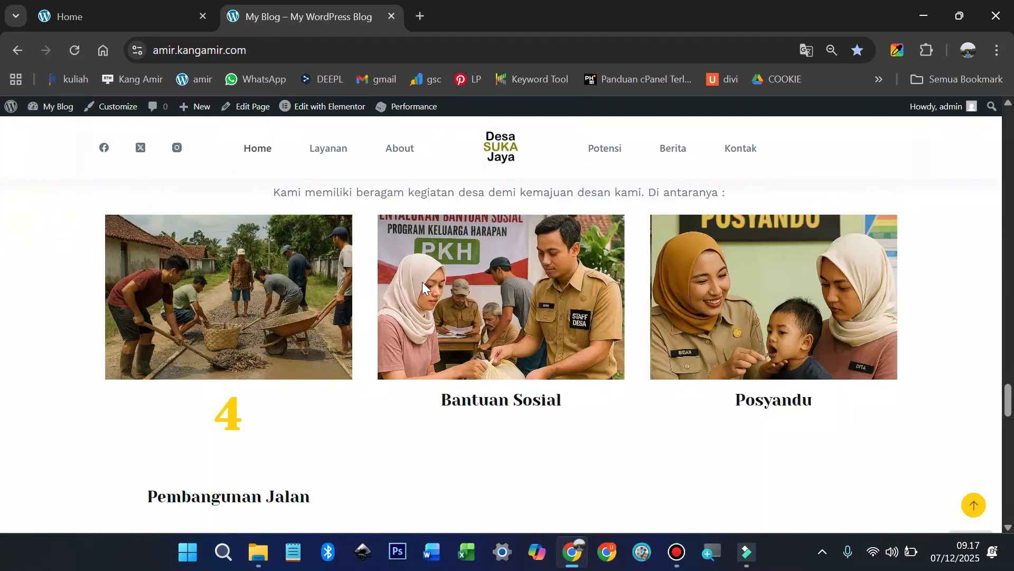
scroll(421, 284, down, 10)
scroll(611, 297, up, 8)
scroll(612, 304, down, 3)
Step: Autofill the Nama Depan, Nama Belakang and Email fields of the contact form
click(549, 316)
click(622, 353)
click(757, 315)
click(793, 352)
click(560, 373)
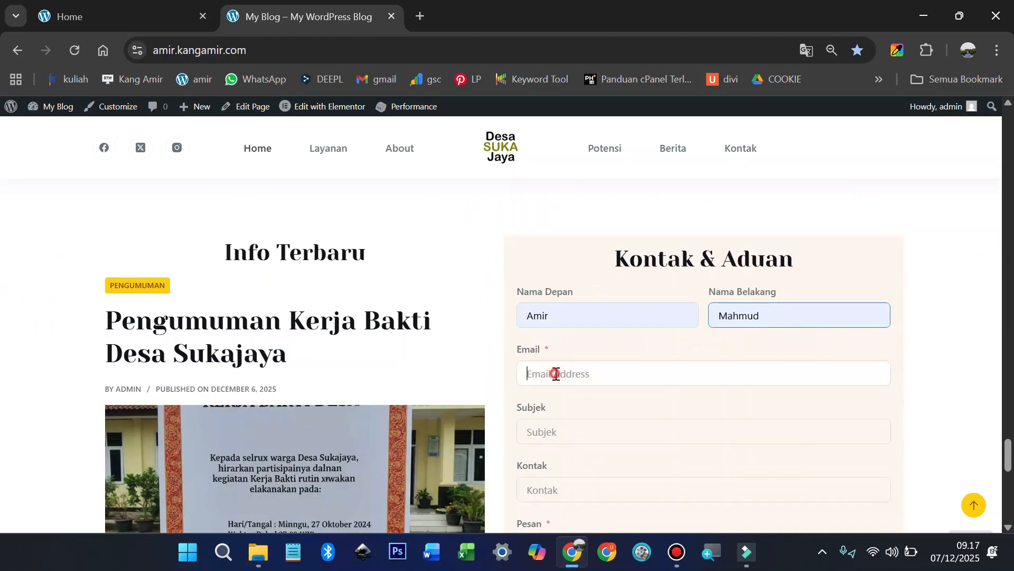
click(635, 223)
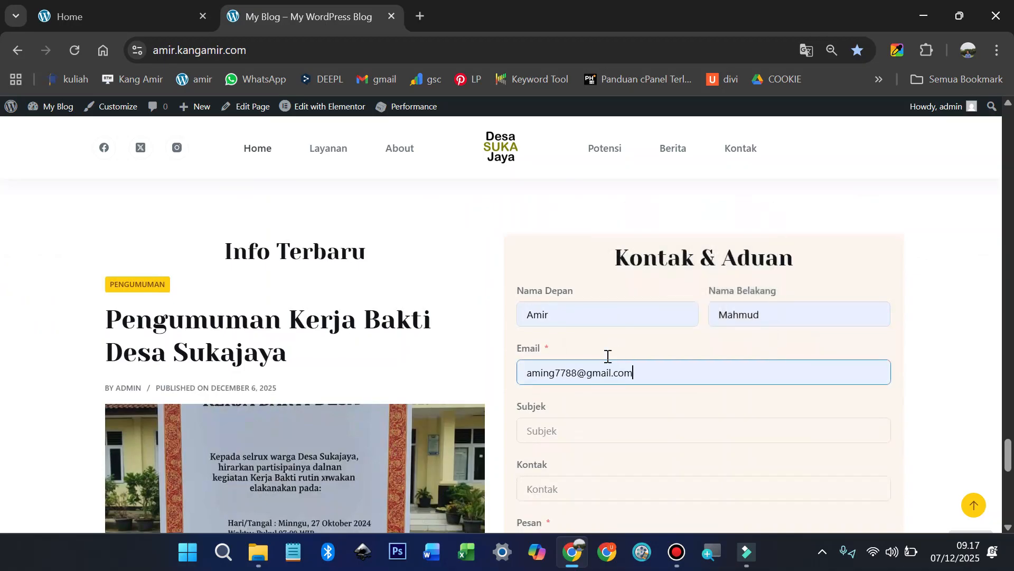
scroll(537, 297, down, 3)
Step: Fill Subjek and Kontak from saved suggestions and type 'Isi' as the Pesan
click(562, 272)
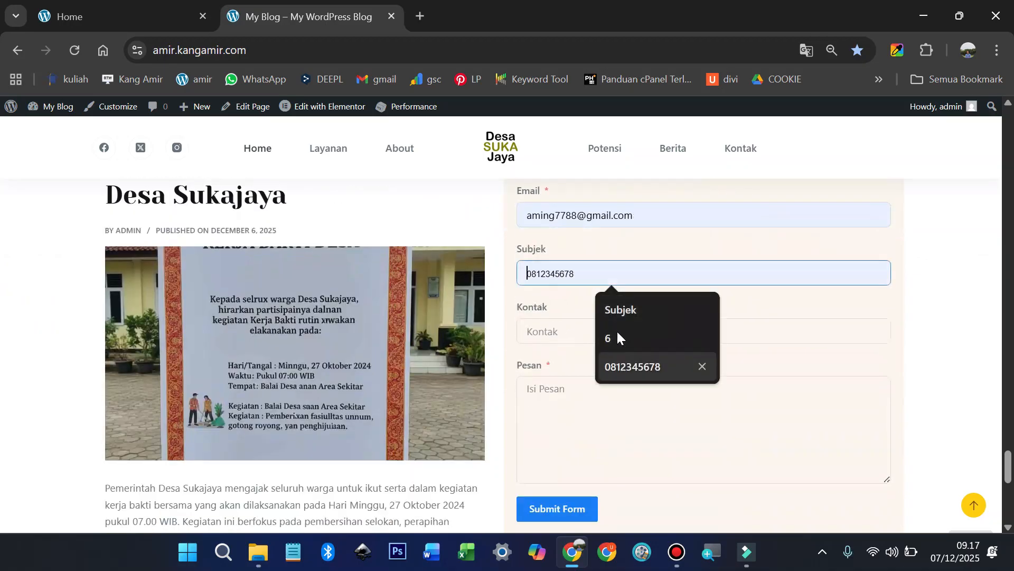
click(616, 306)
click(602, 332)
click(602, 365)
click(572, 391)
text(Isi Pesannya)
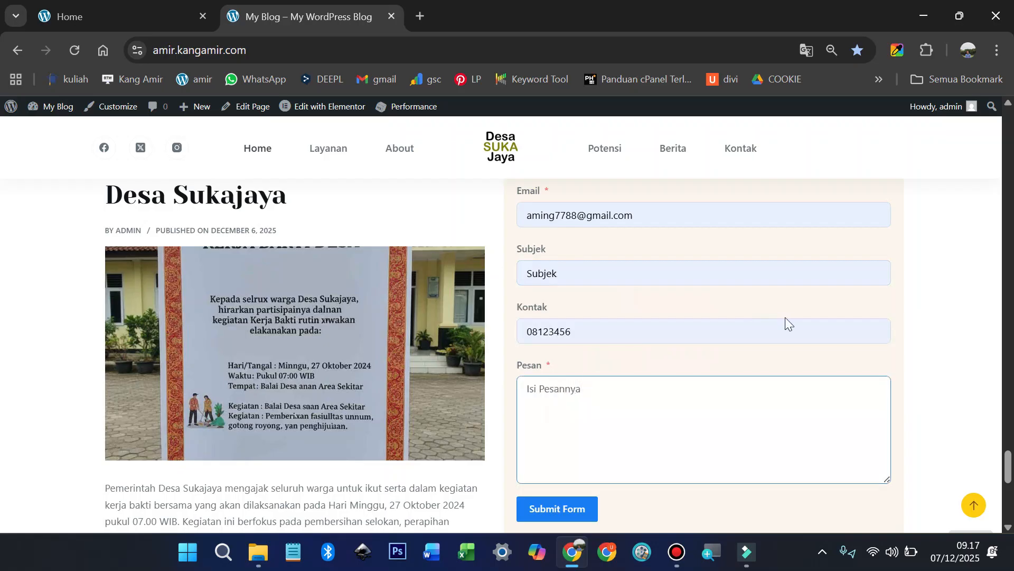
Step: Submit the Kontak & Aduan form
scroll(785, 317, up, 3)
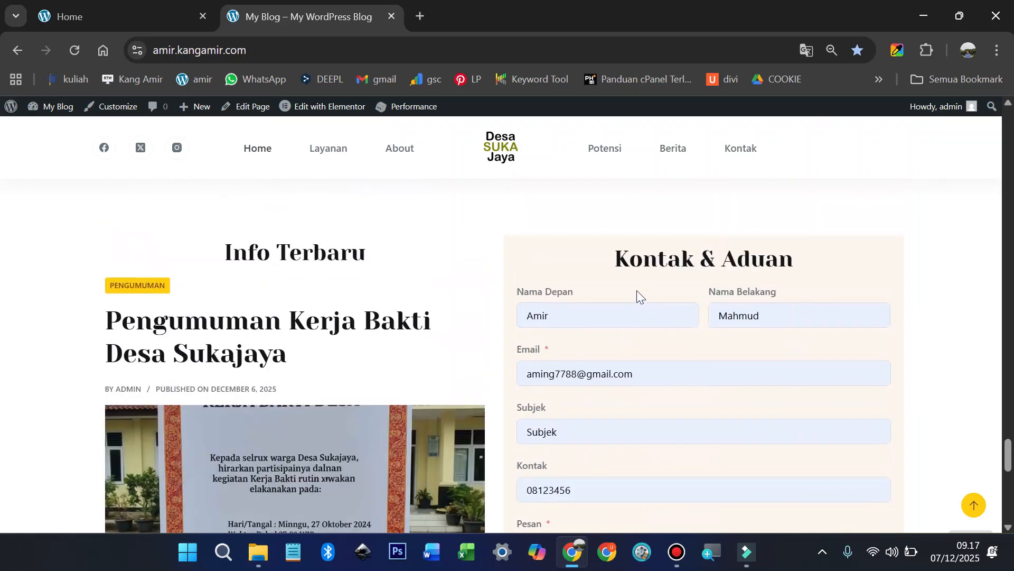
click(942, 288)
scroll(928, 308, down, 5)
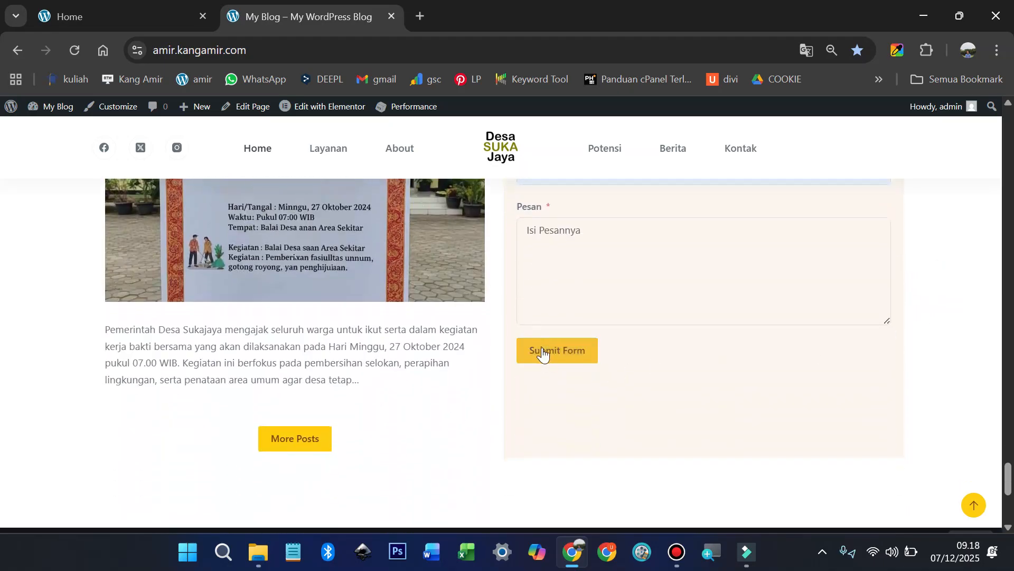
click(548, 354)
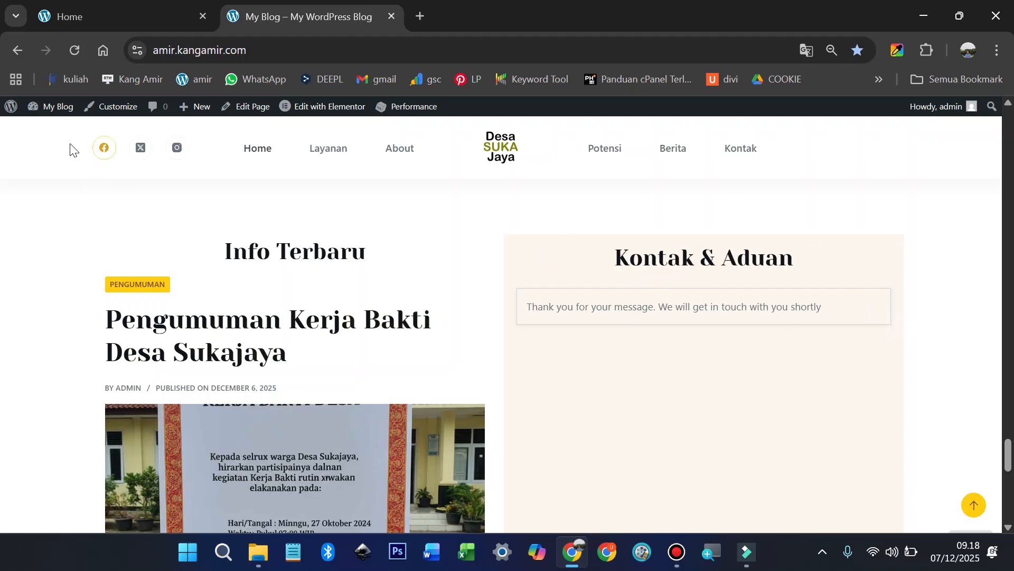
Step: Go to the WordPress admin and open Fluent Forms entry #1 of Contact Form Demo
mouse_move(35, 105)
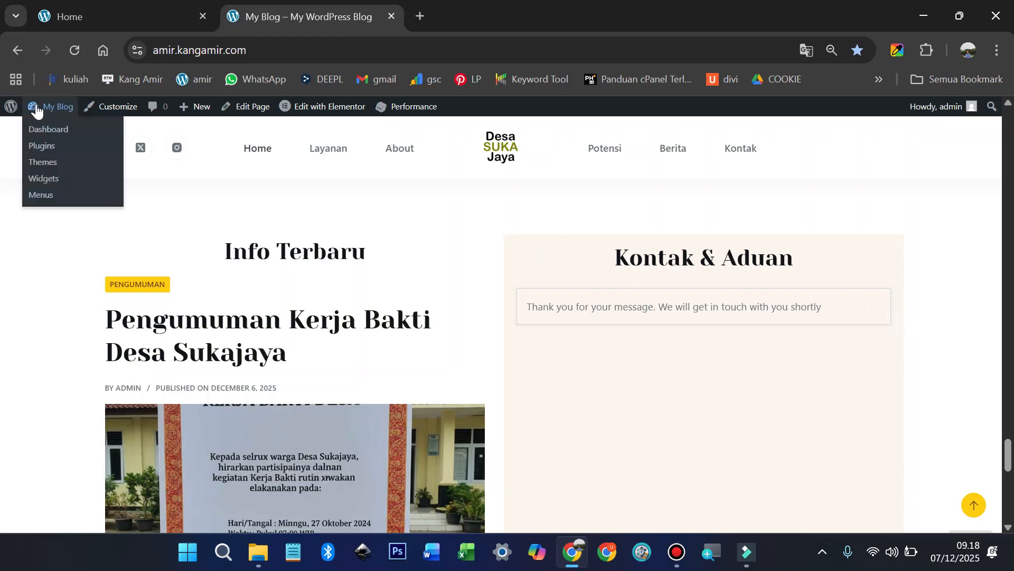
click(49, 142)
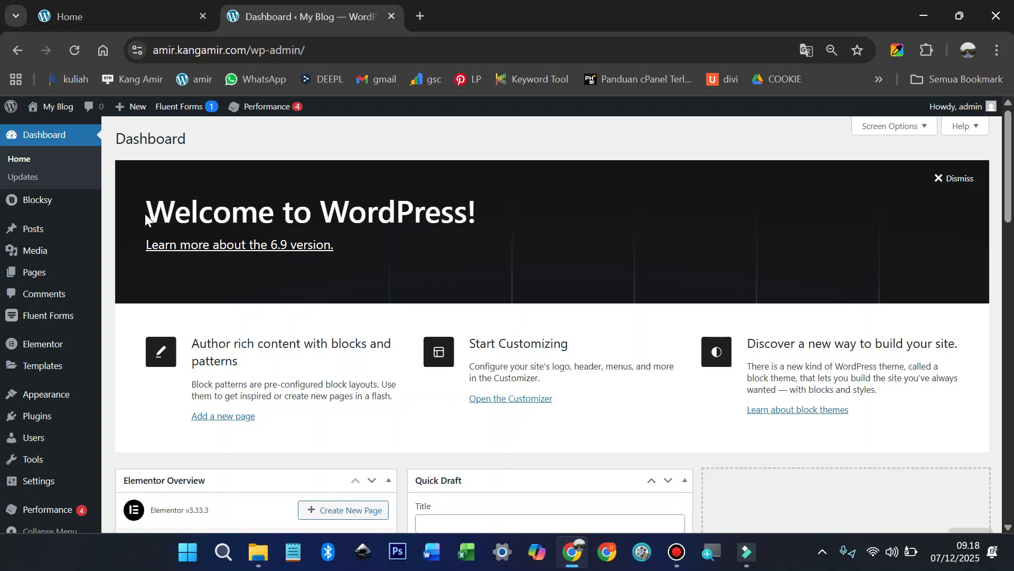
mouse_move(69, 322)
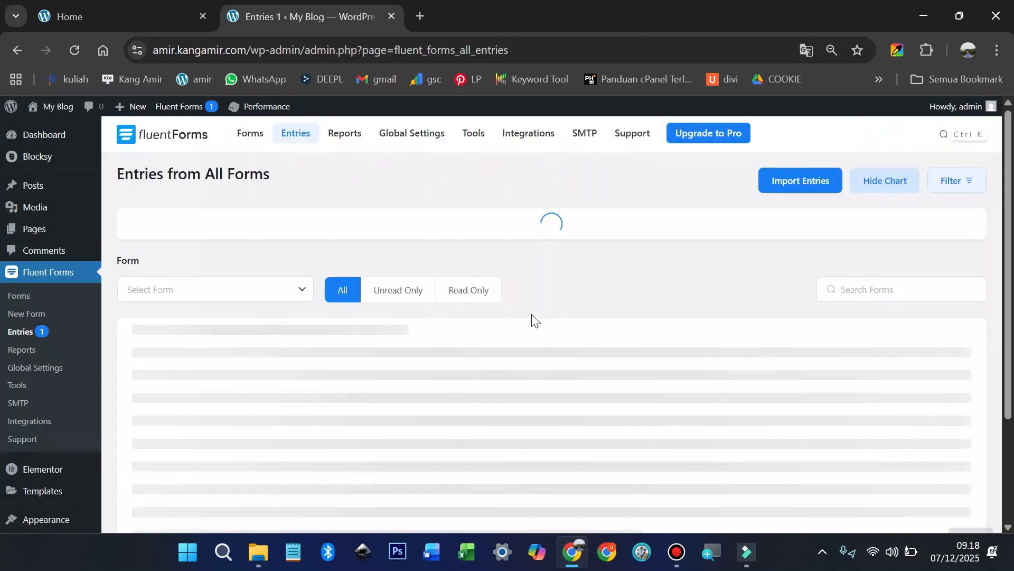
scroll(527, 313, down, 4)
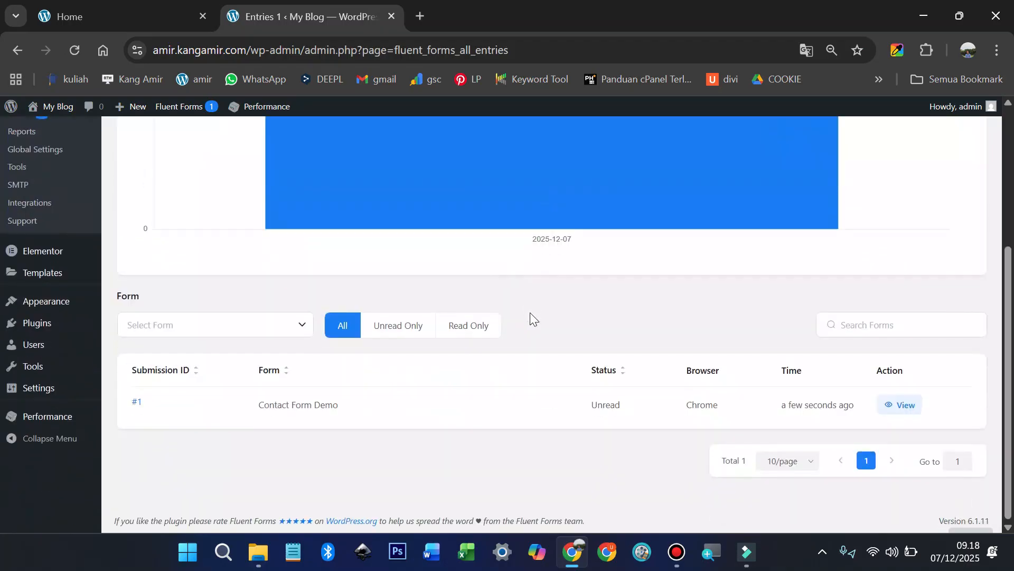
click(908, 407)
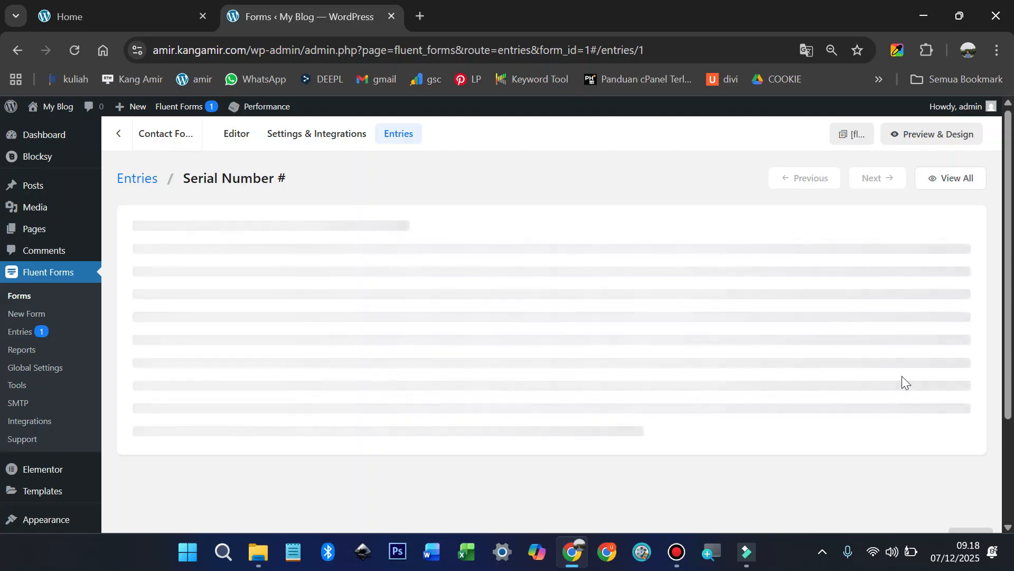
Step: Review the submitted fields of entry #1
scroll(903, 372, down, 2)
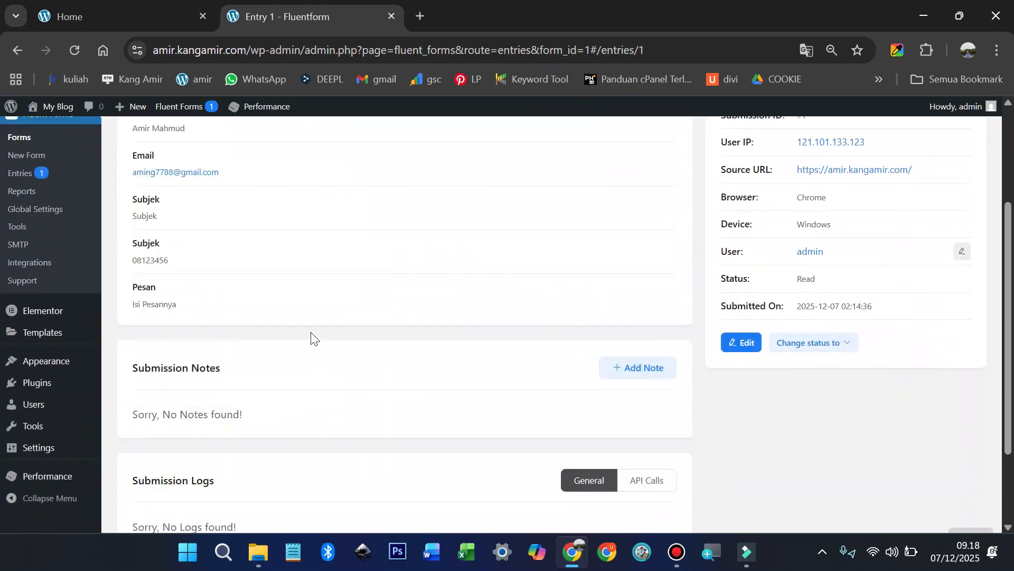
scroll(282, 330, up, 3)
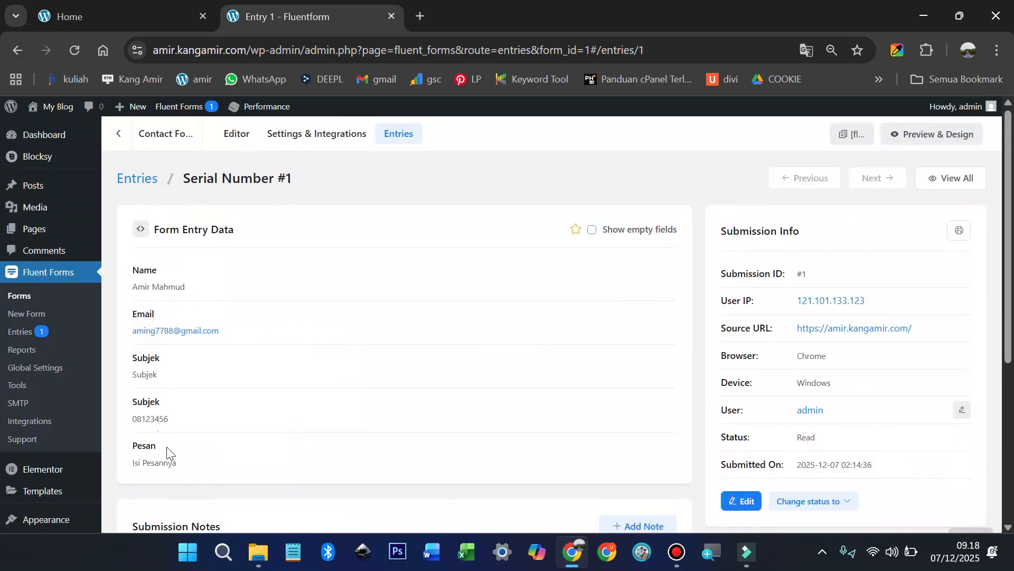
scroll(201, 438, down, 1)
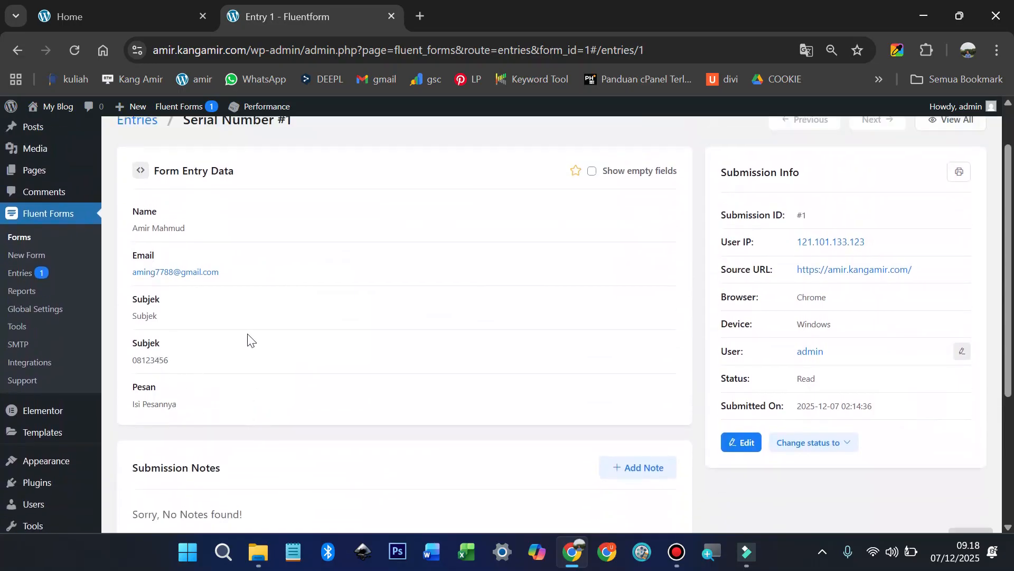
scroll(247, 338, up, 1)
mouse_move(67, 118)
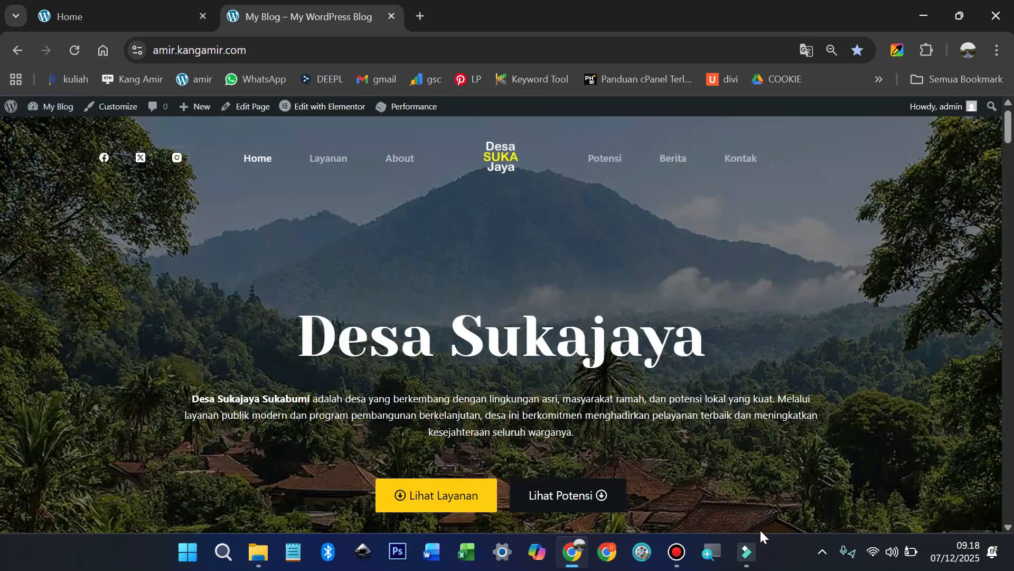
click(752, 552)
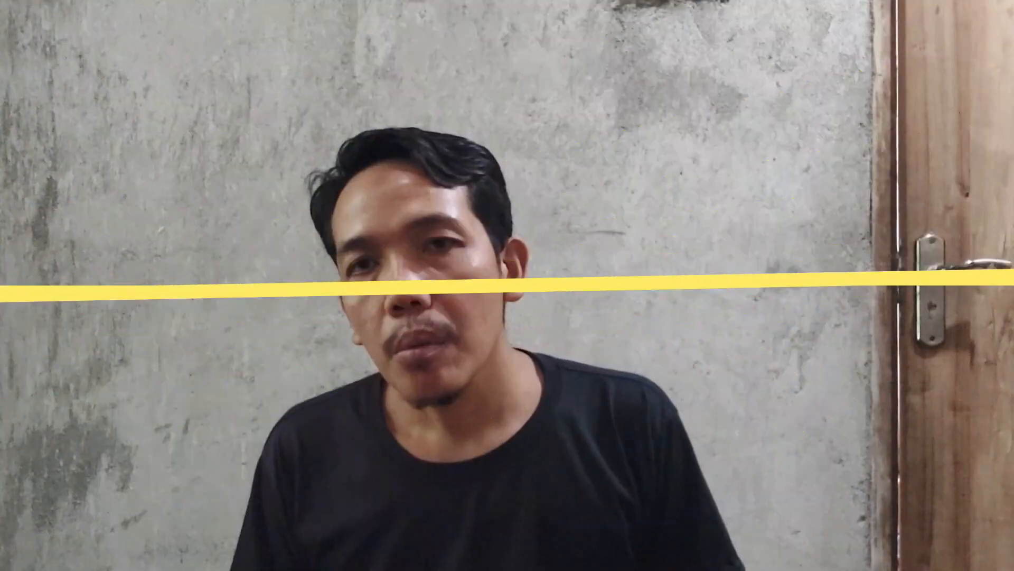